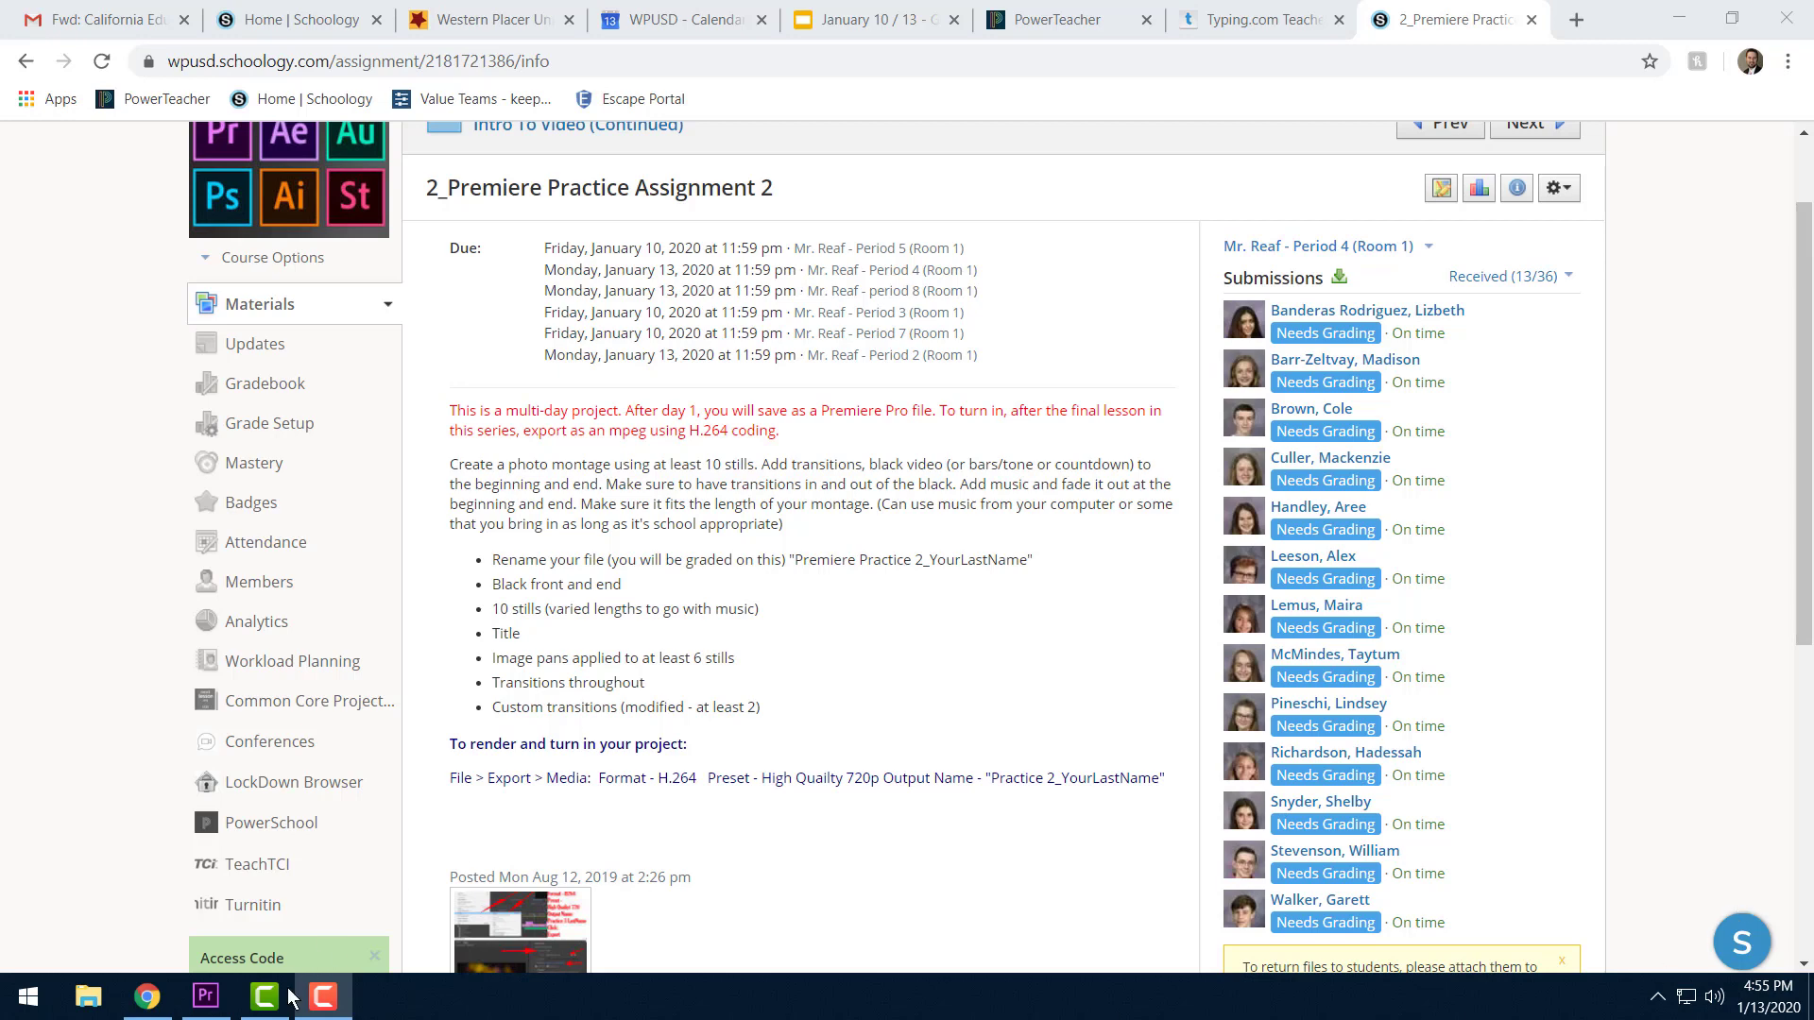
# Switch to Premiere Pro and start a new project with the name Practice 2.
pyautogui.click(206, 996)
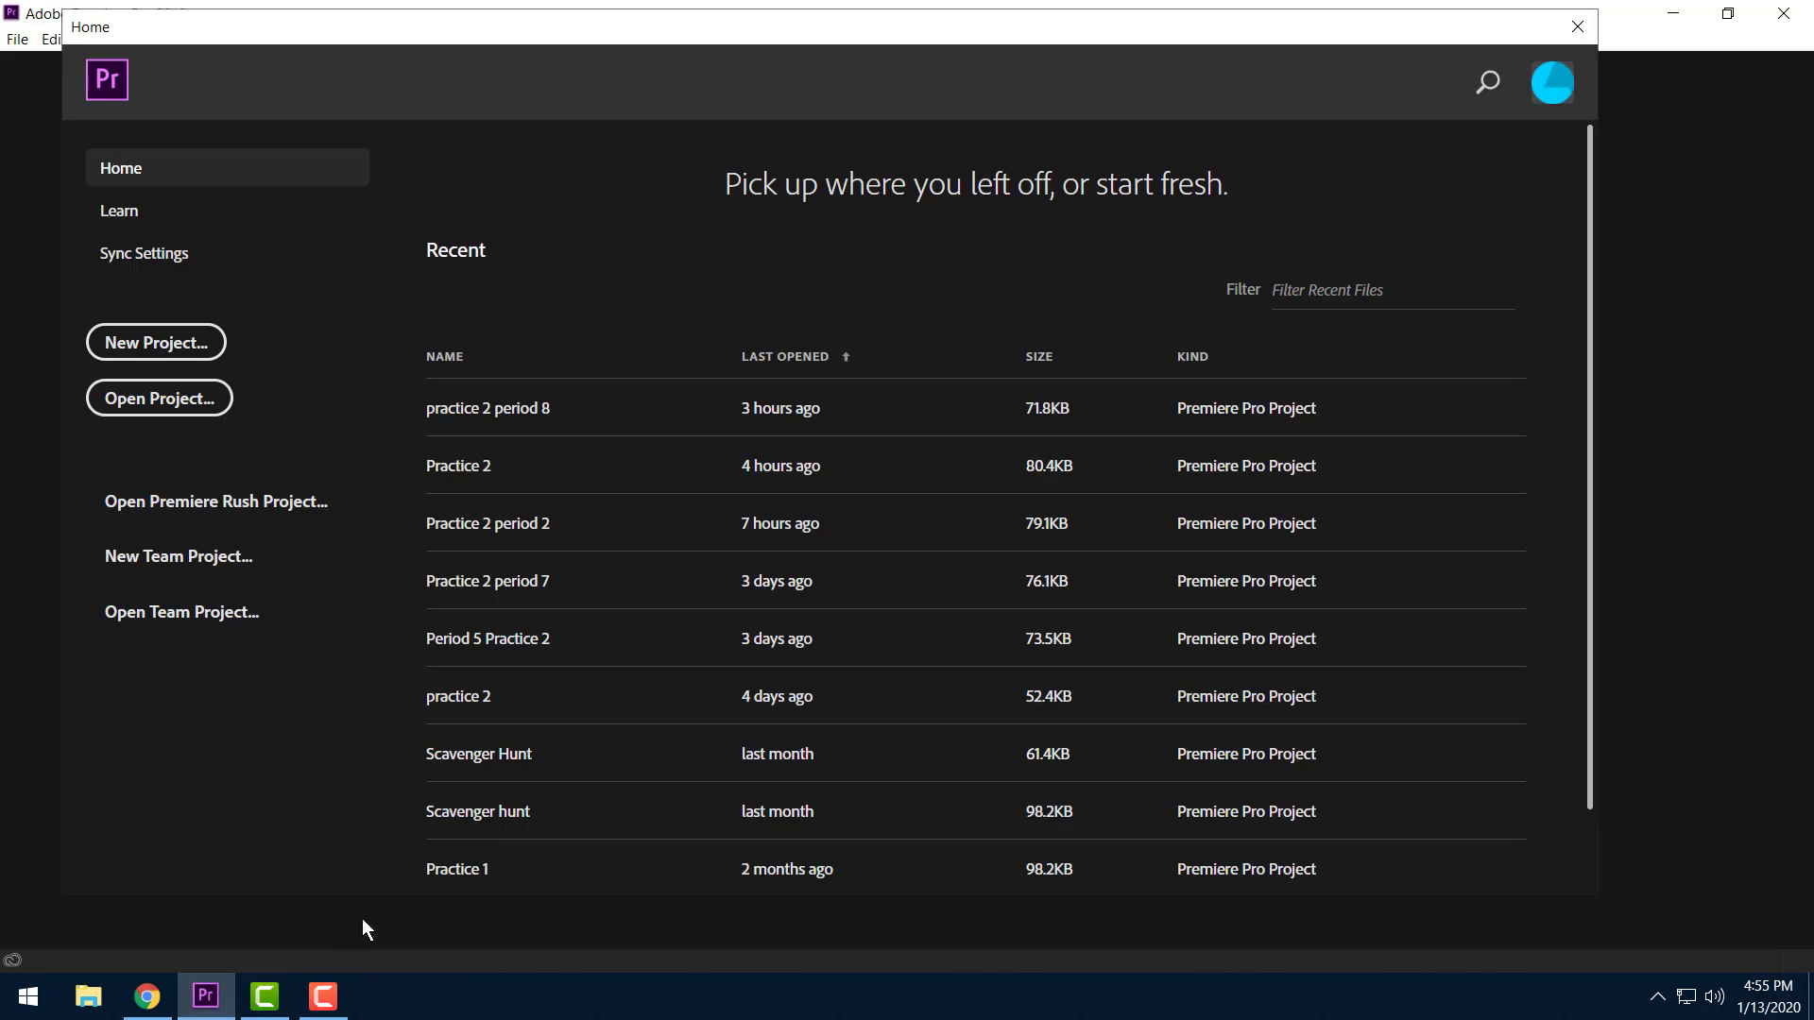
pyautogui.click(186, 342)
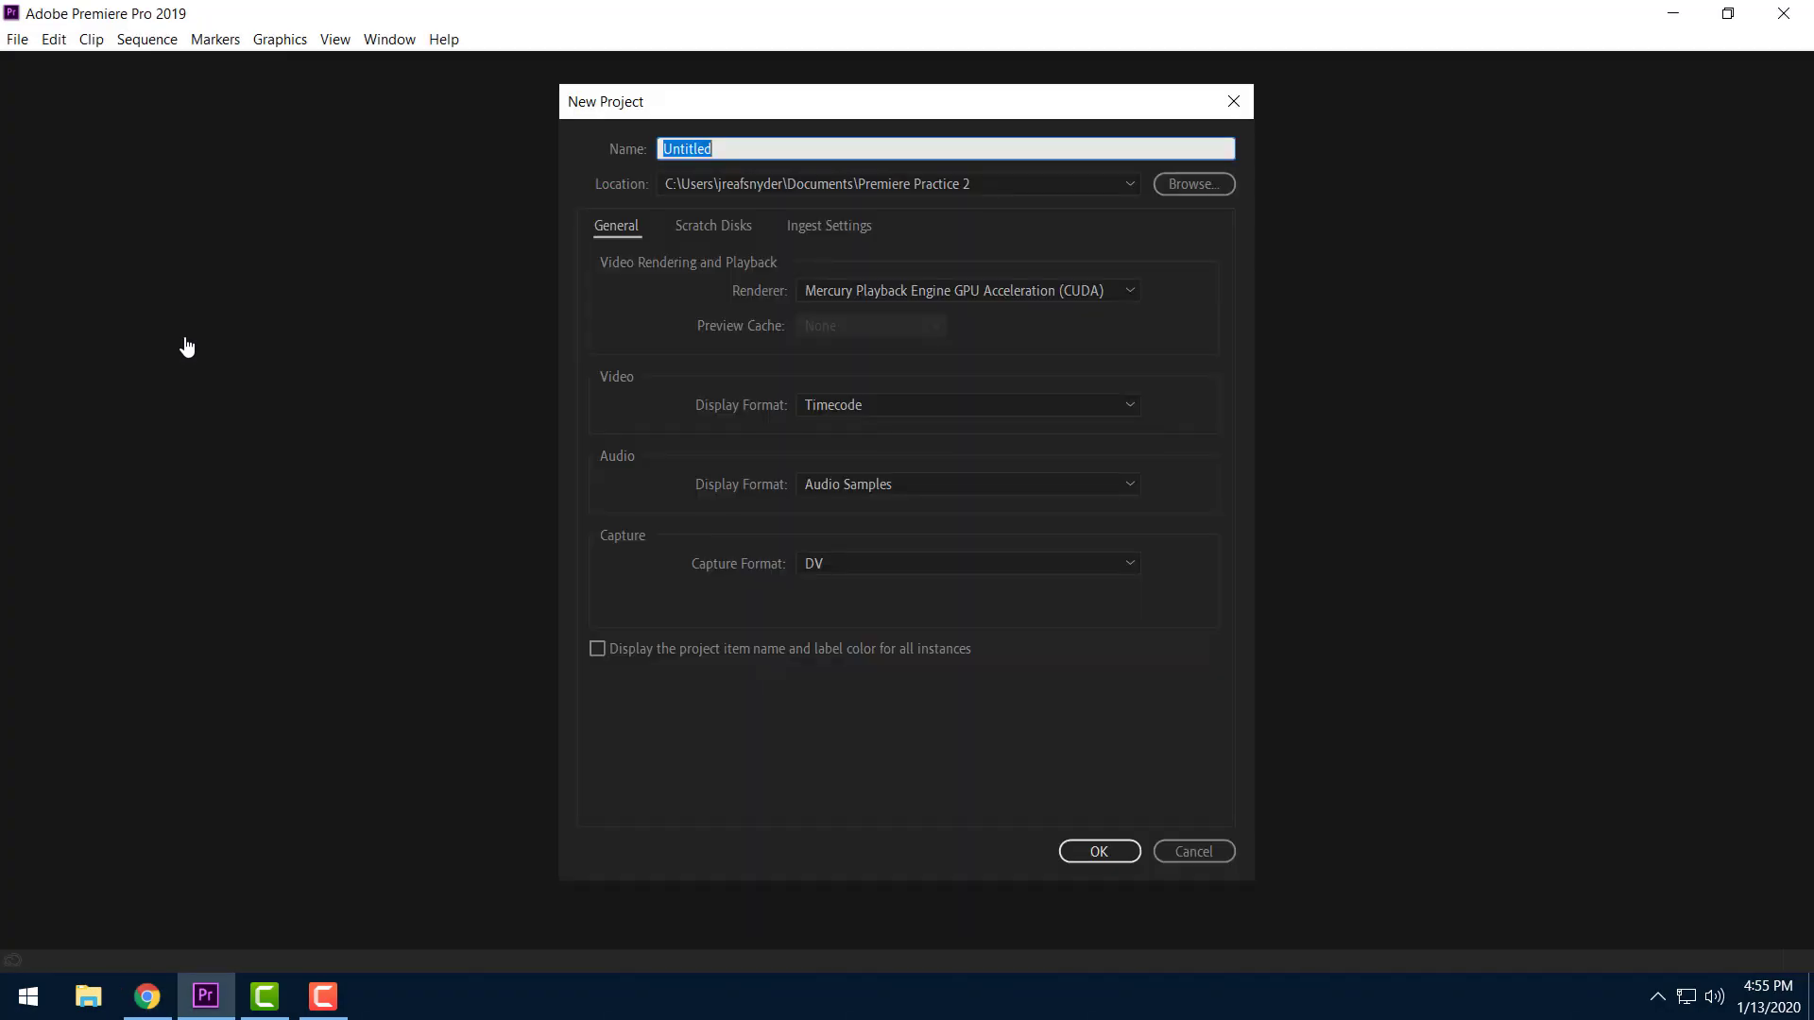
pyautogui.write('Practice 2')
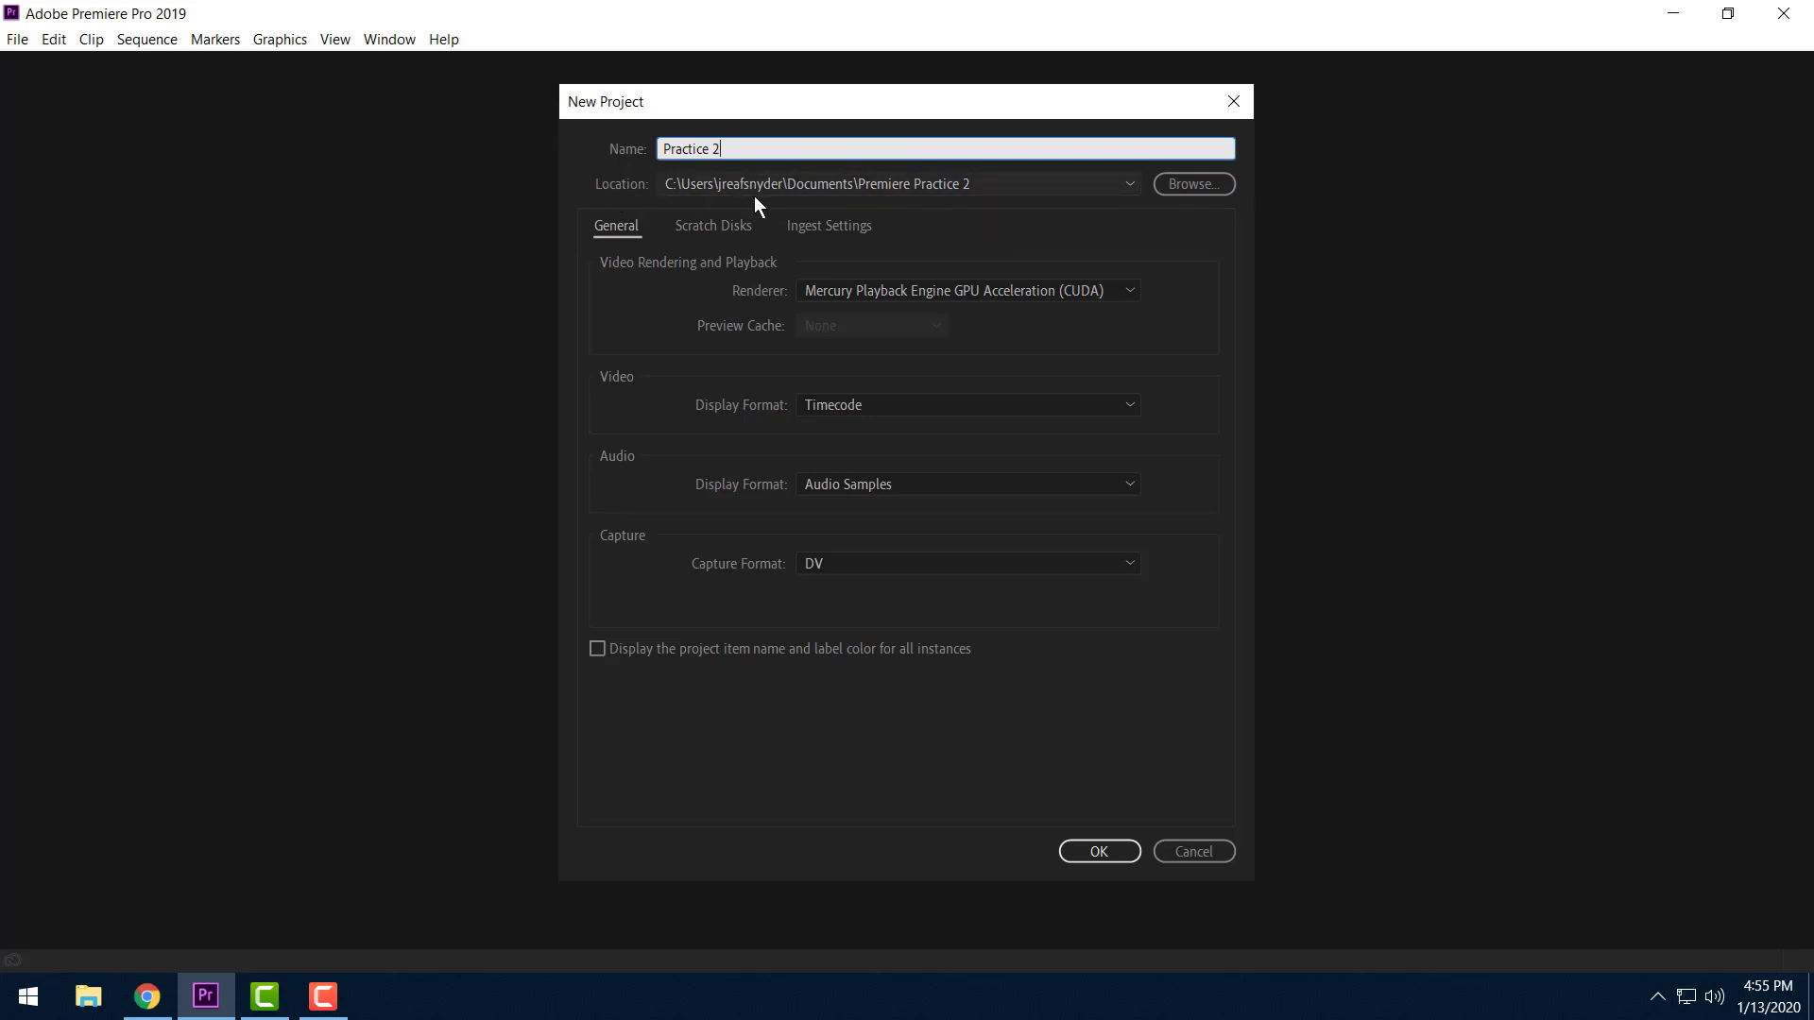
# Set the project location to the Premiere Practice 2 folder inside Documents.
pyautogui.click(1187, 185)
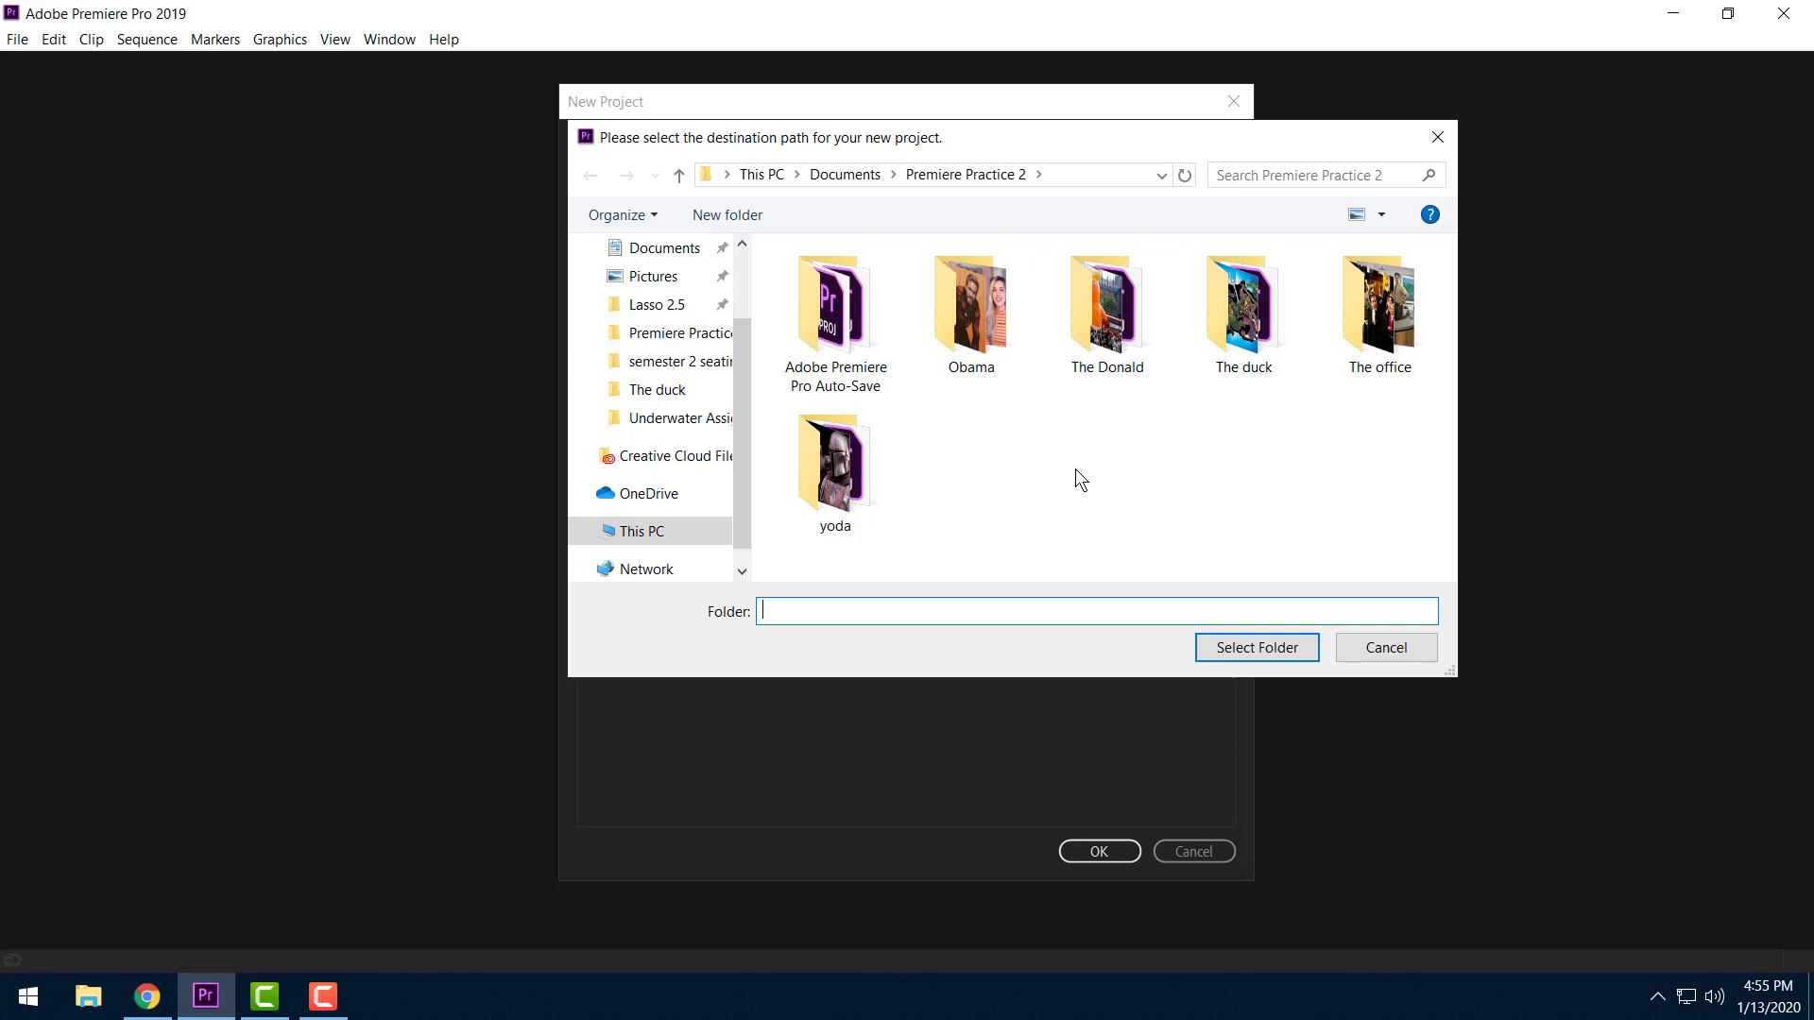
pyautogui.scroll(1, 682, 324)
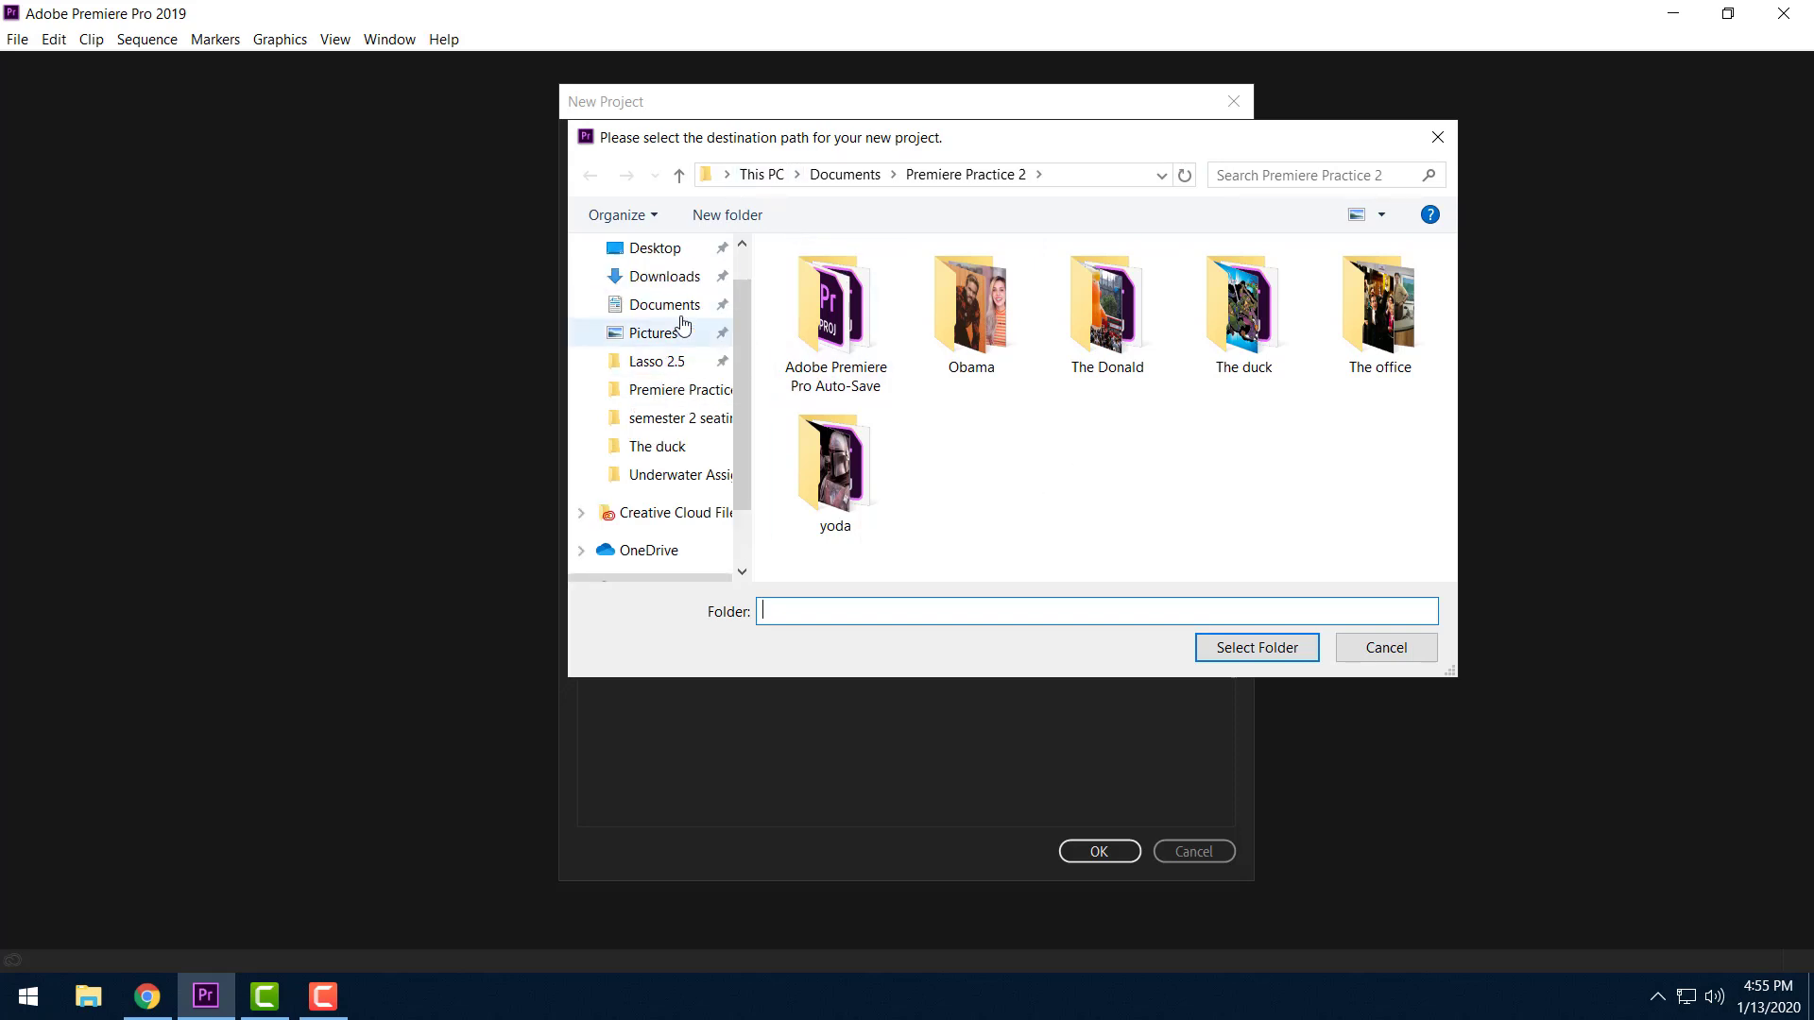
pyautogui.click(664, 306)
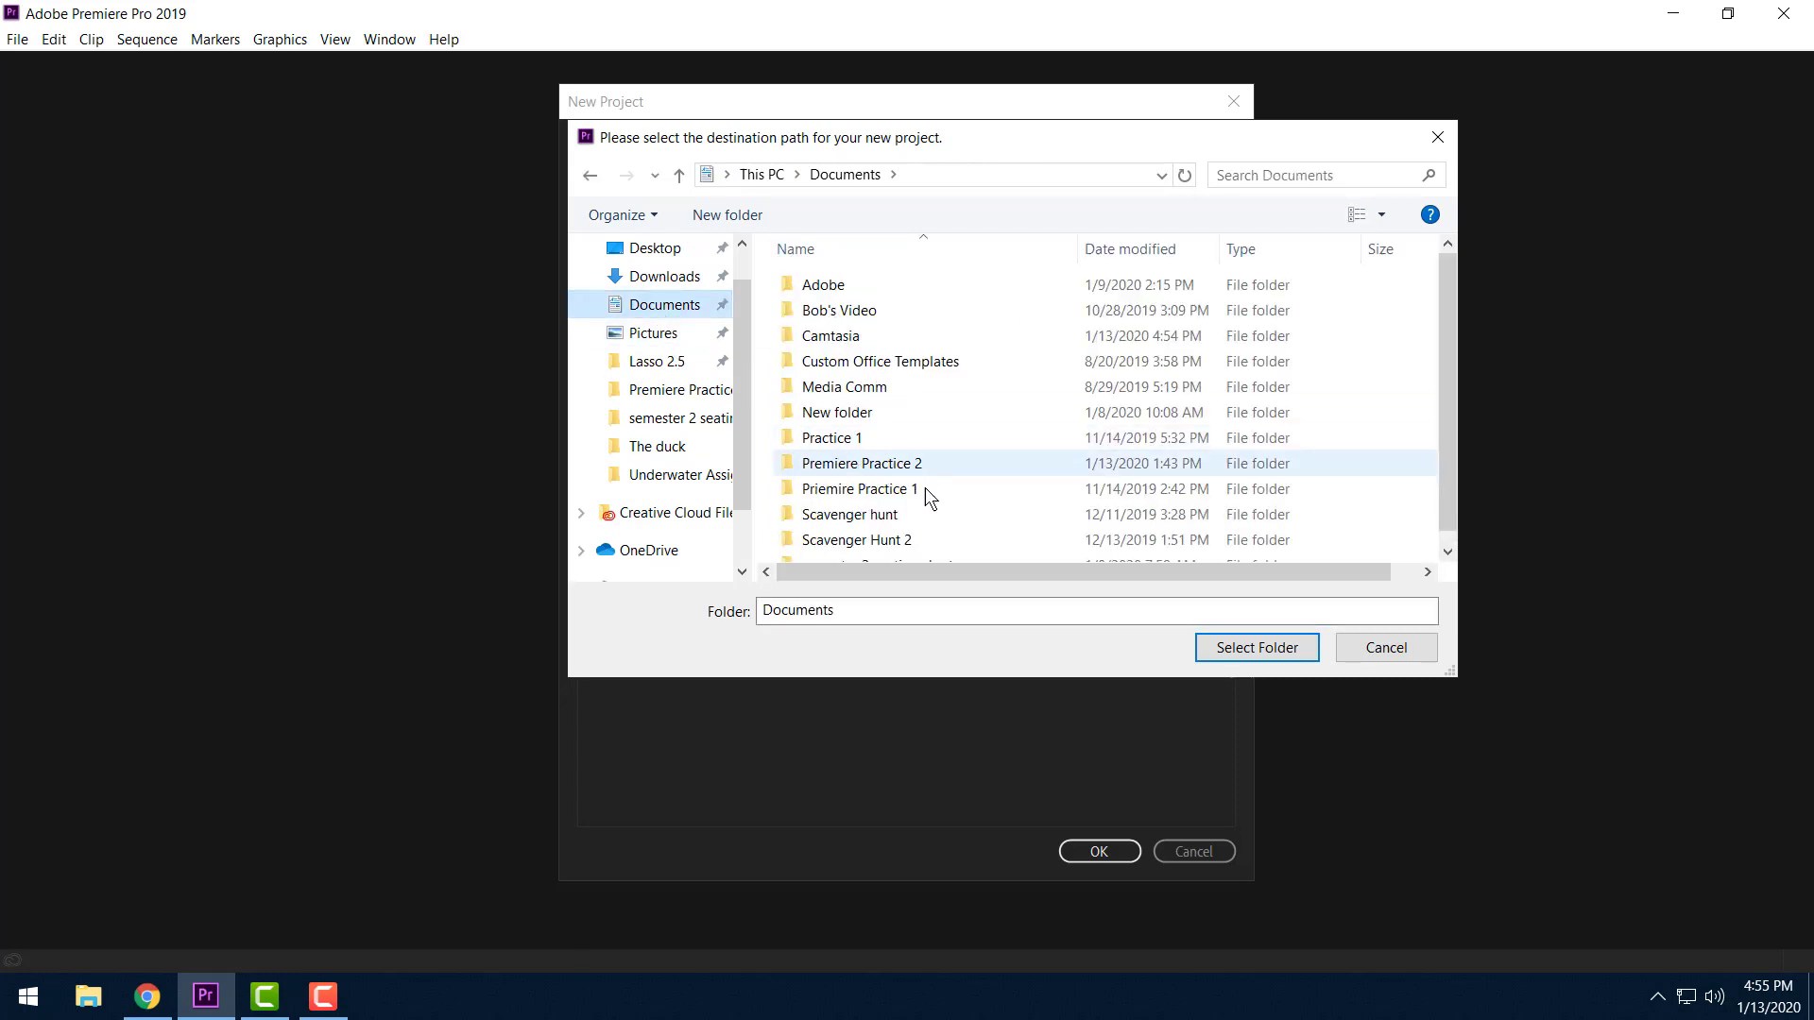
pyautogui.click(902, 465)
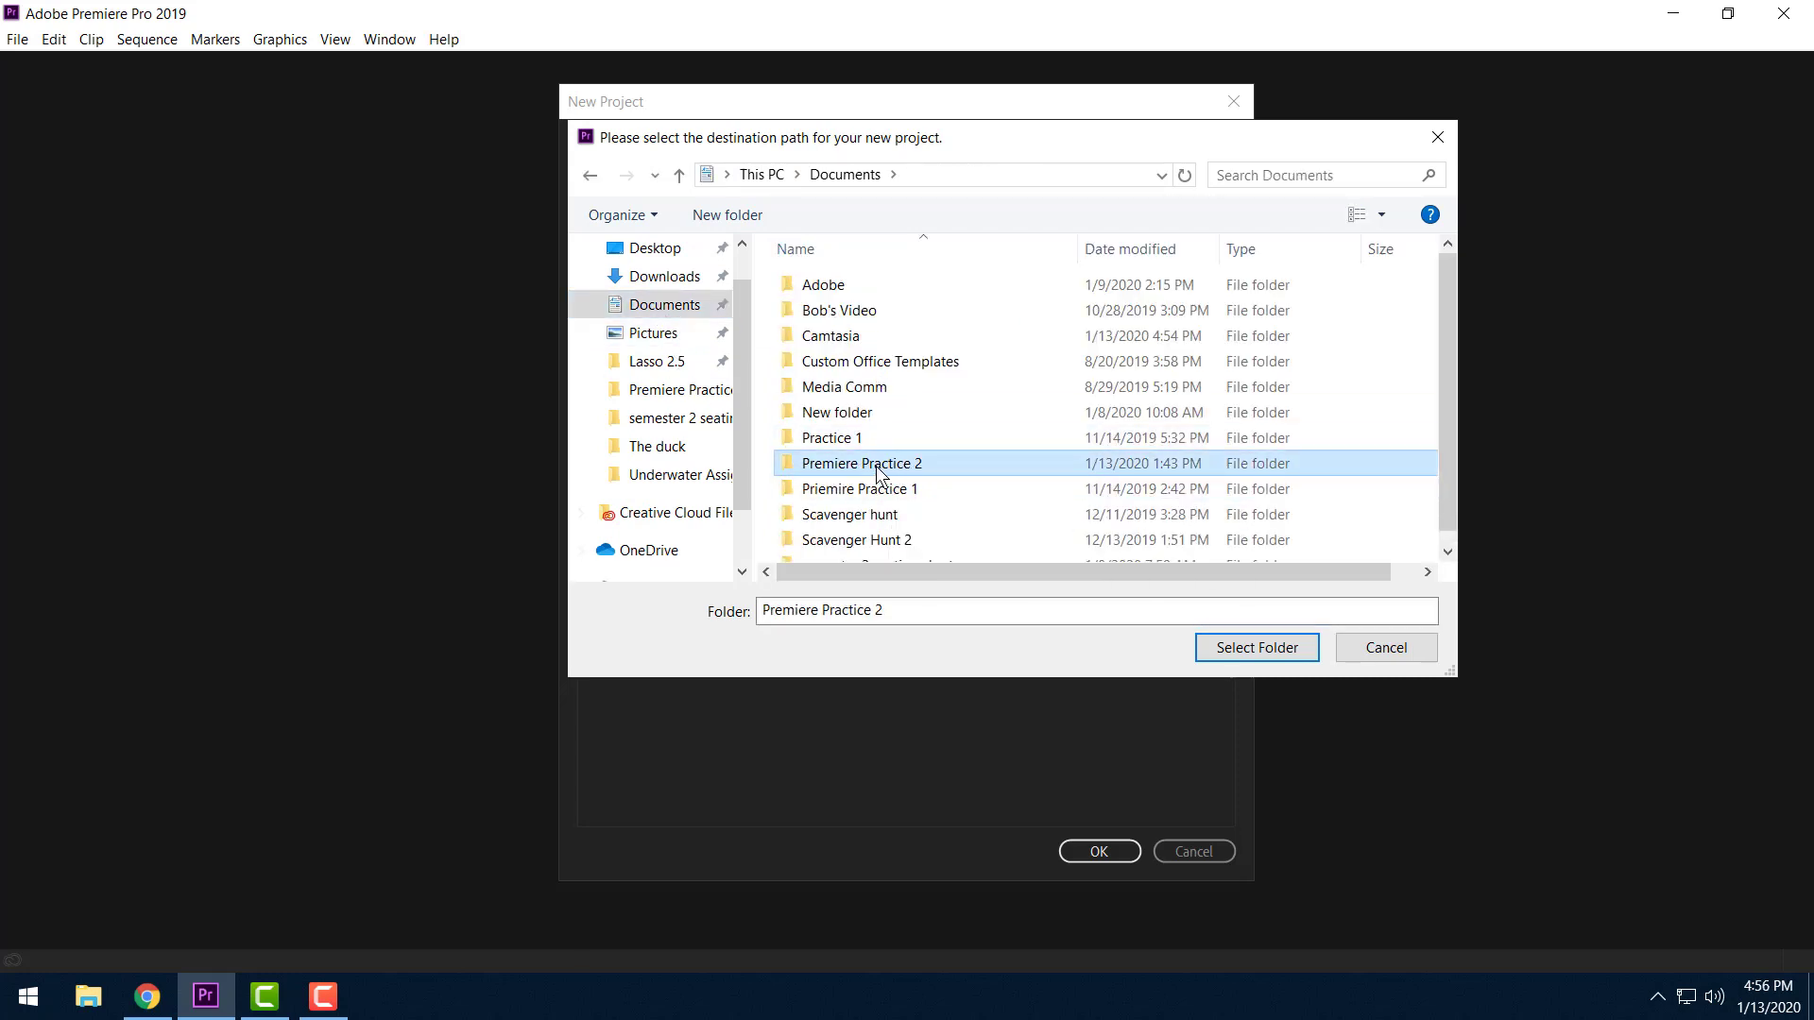
pyautogui.doubleClick(878, 467)
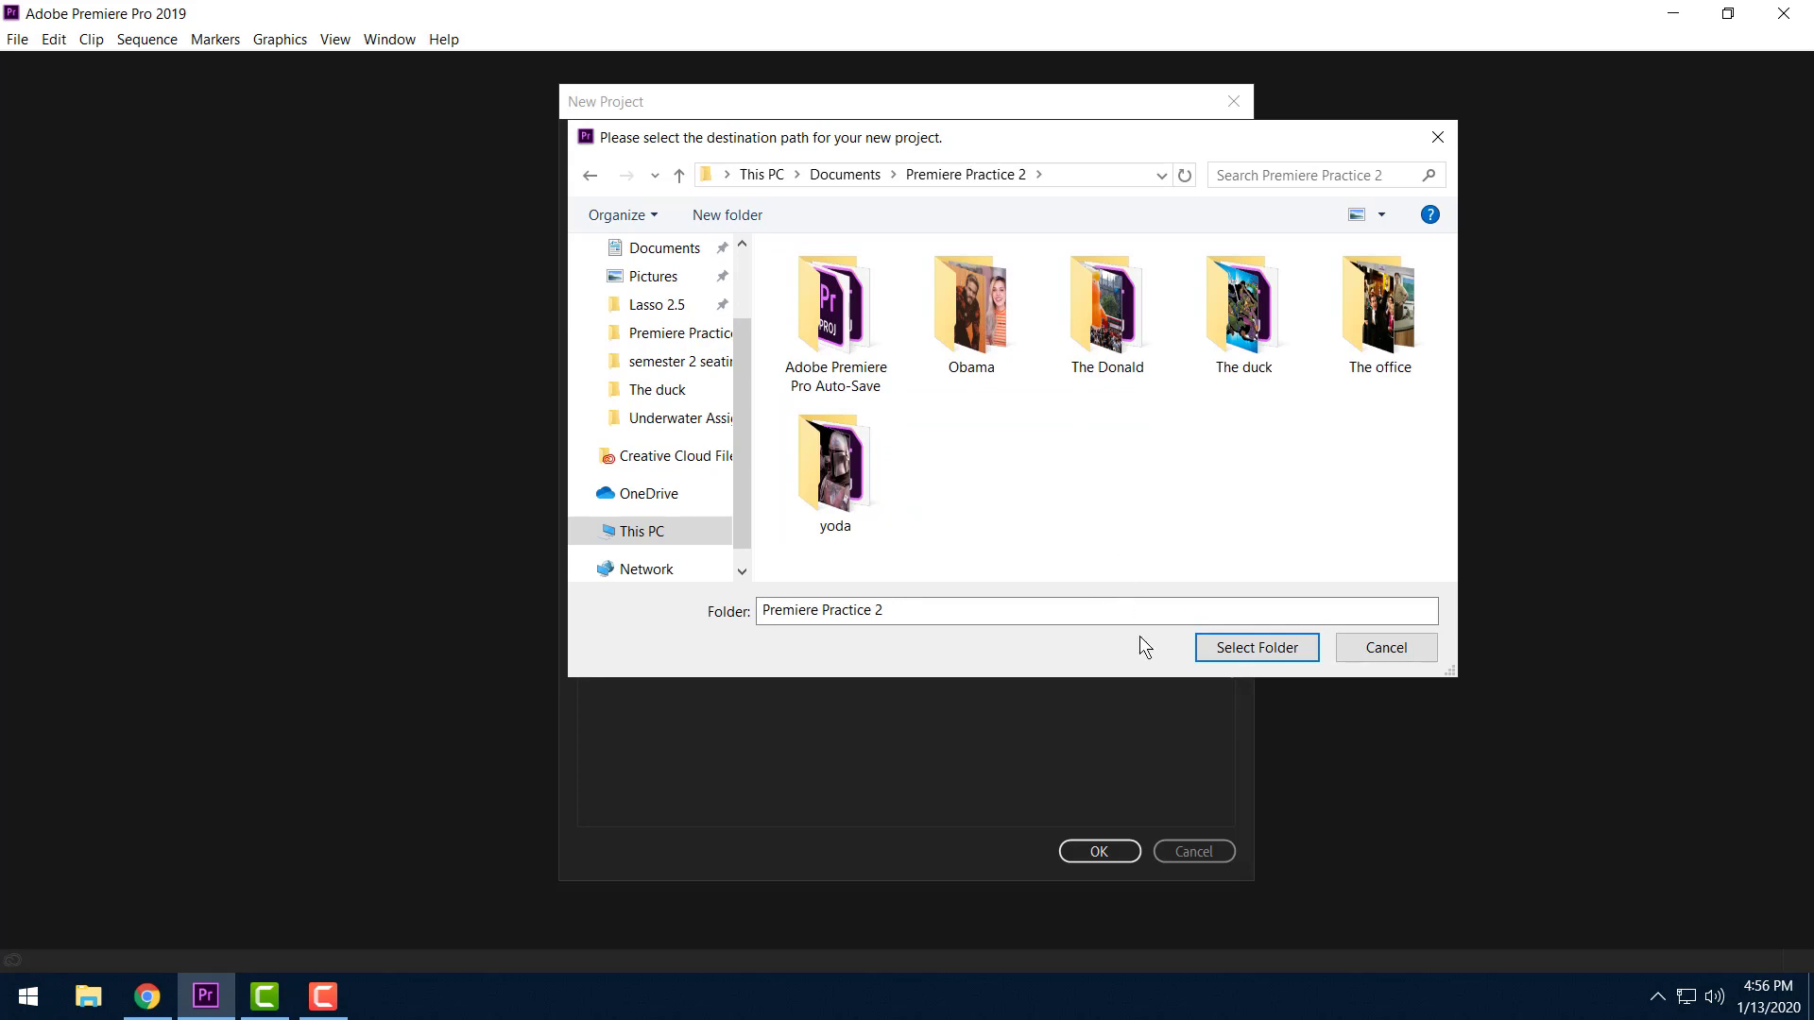
pyautogui.click(1260, 655)
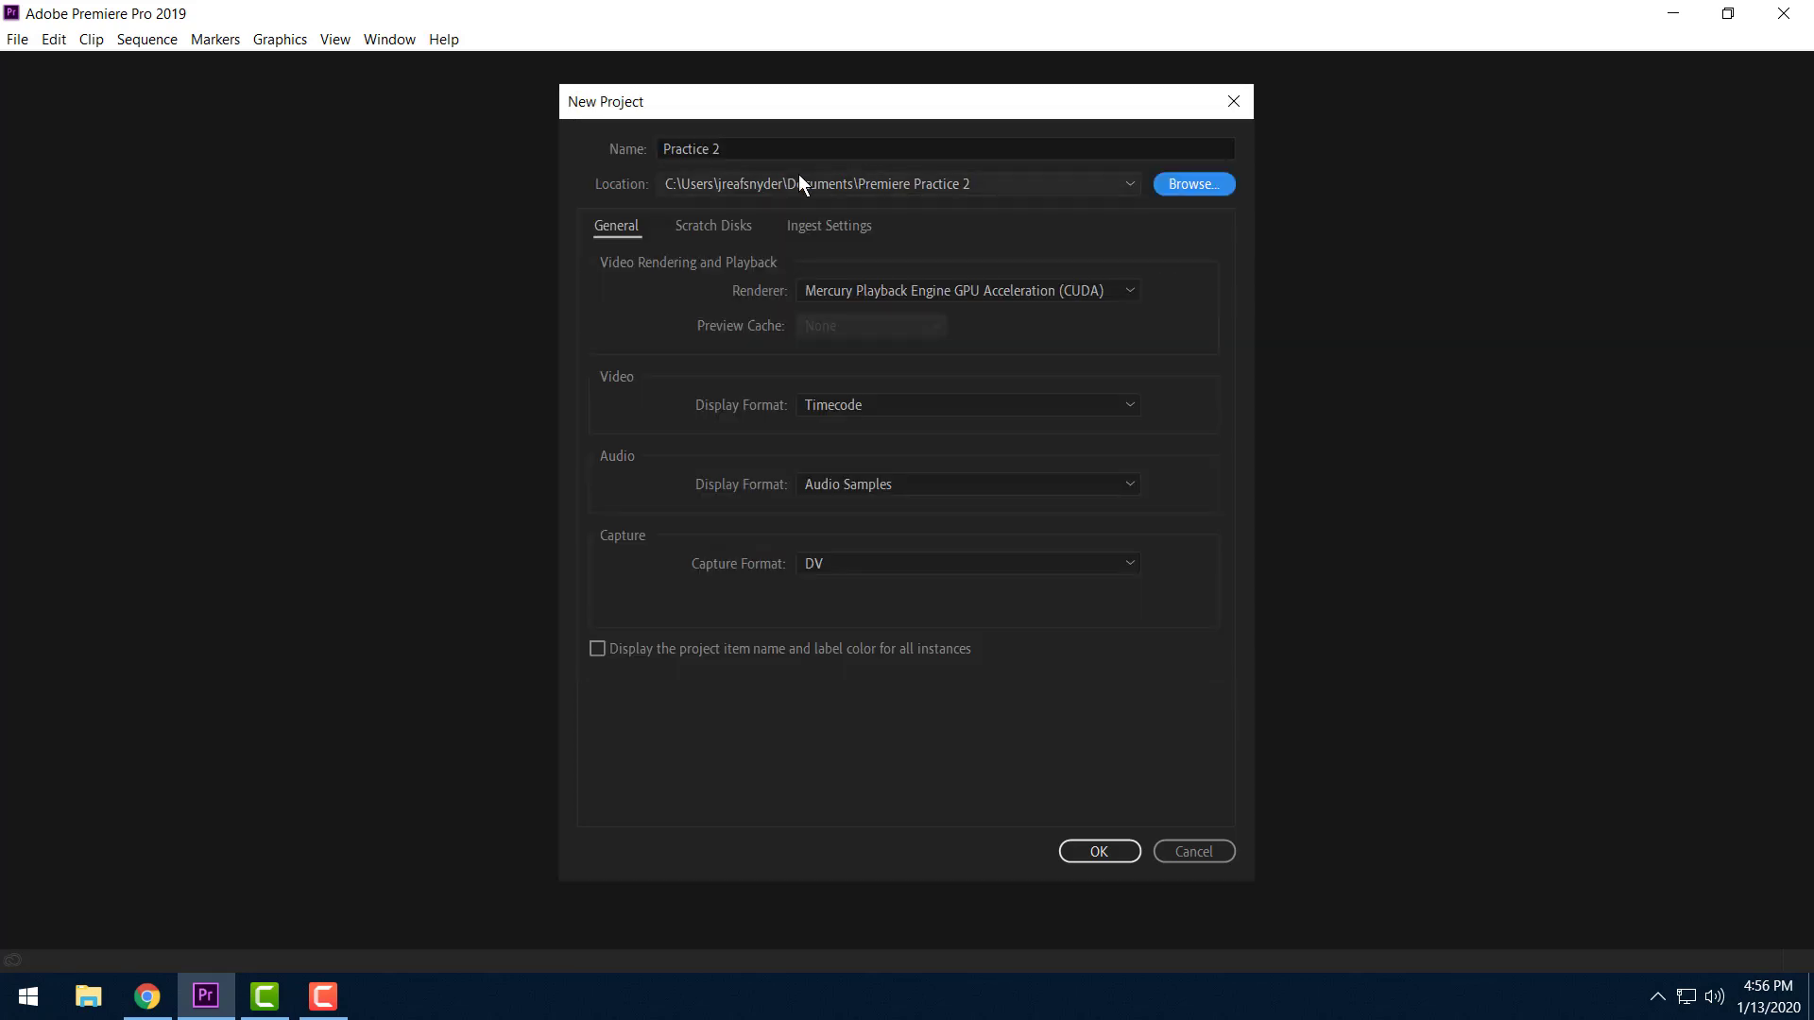
# Decline overwriting the existing project and create the new one under the name Practice 2 Demo.
pyautogui.click(739, 149)
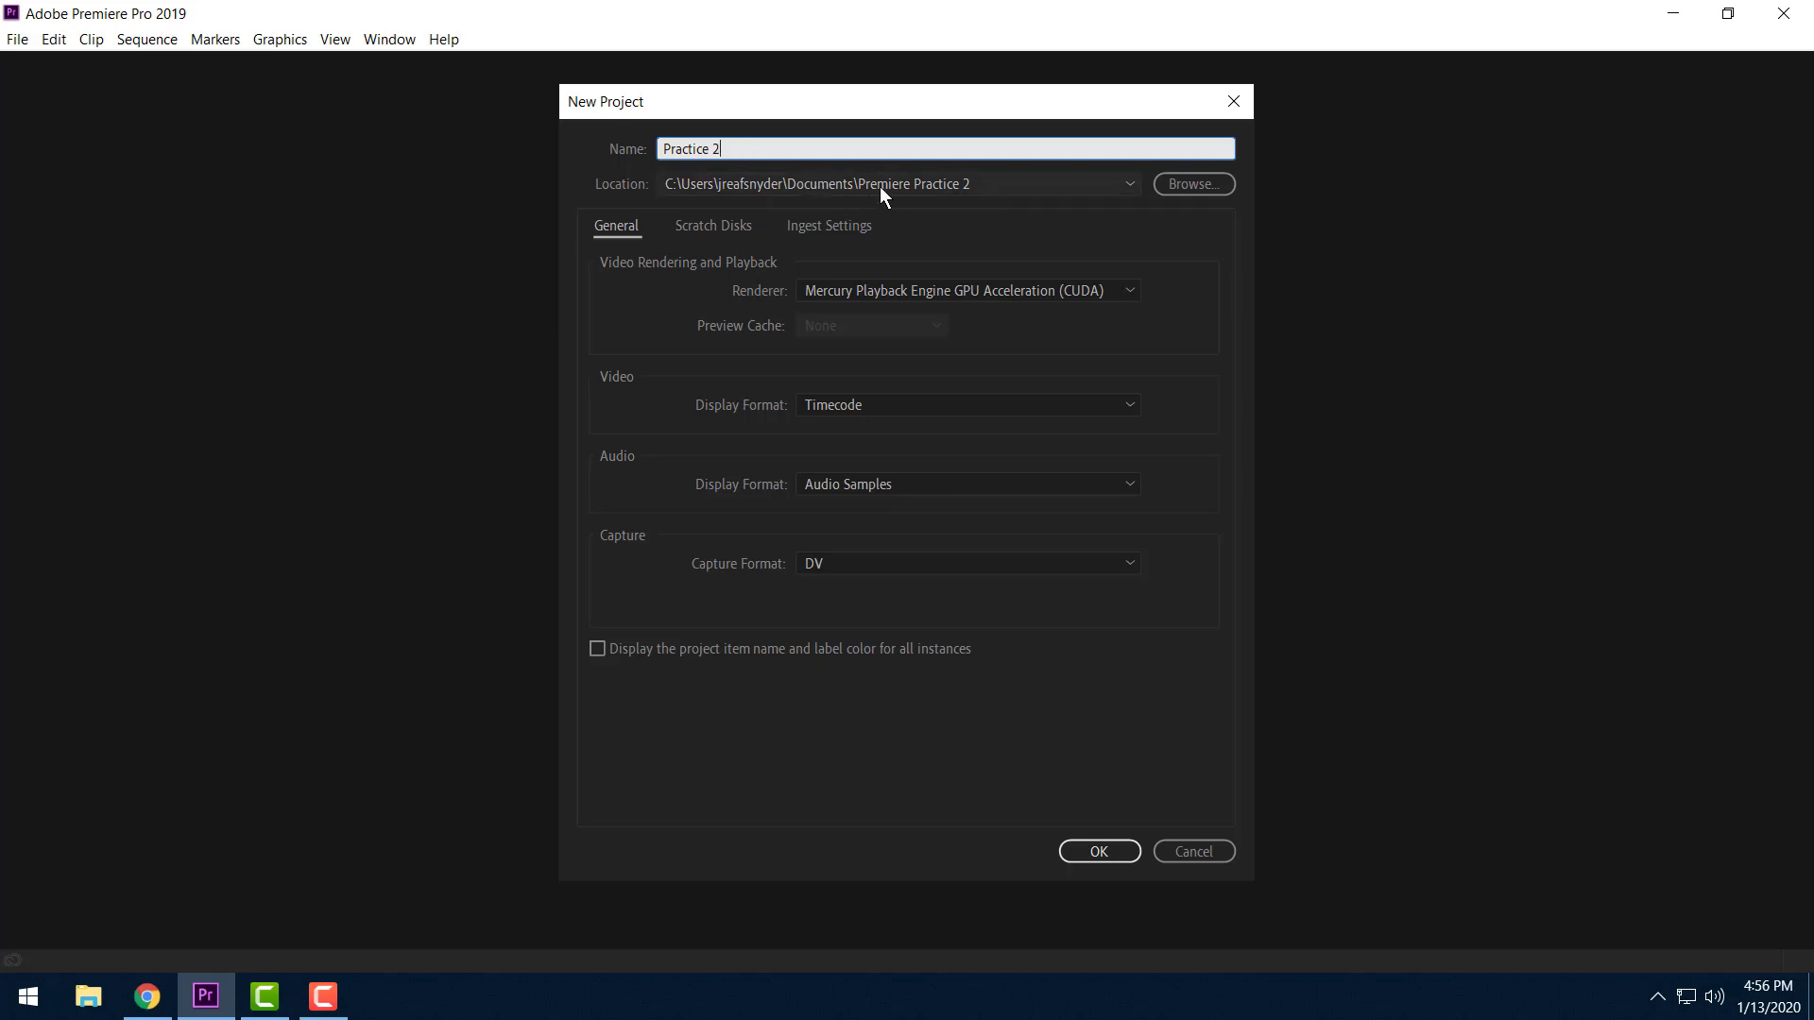
pyautogui.click(1096, 852)
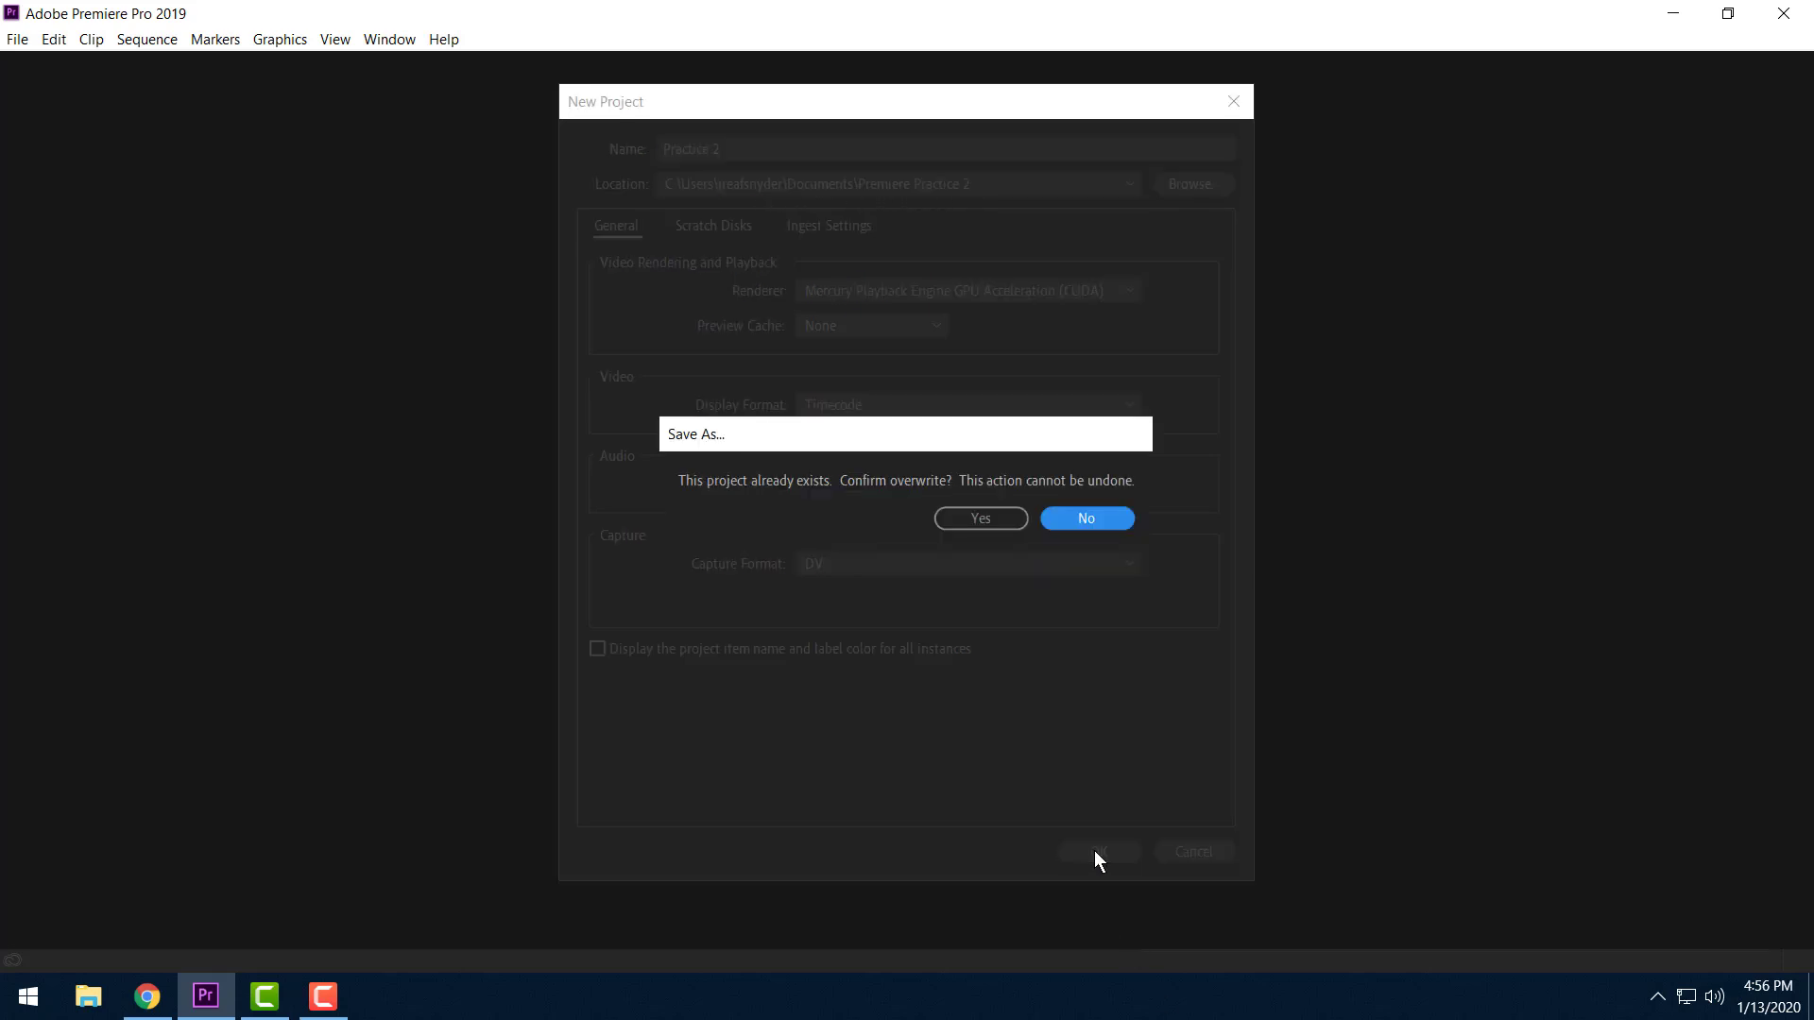
pyautogui.click(1082, 518)
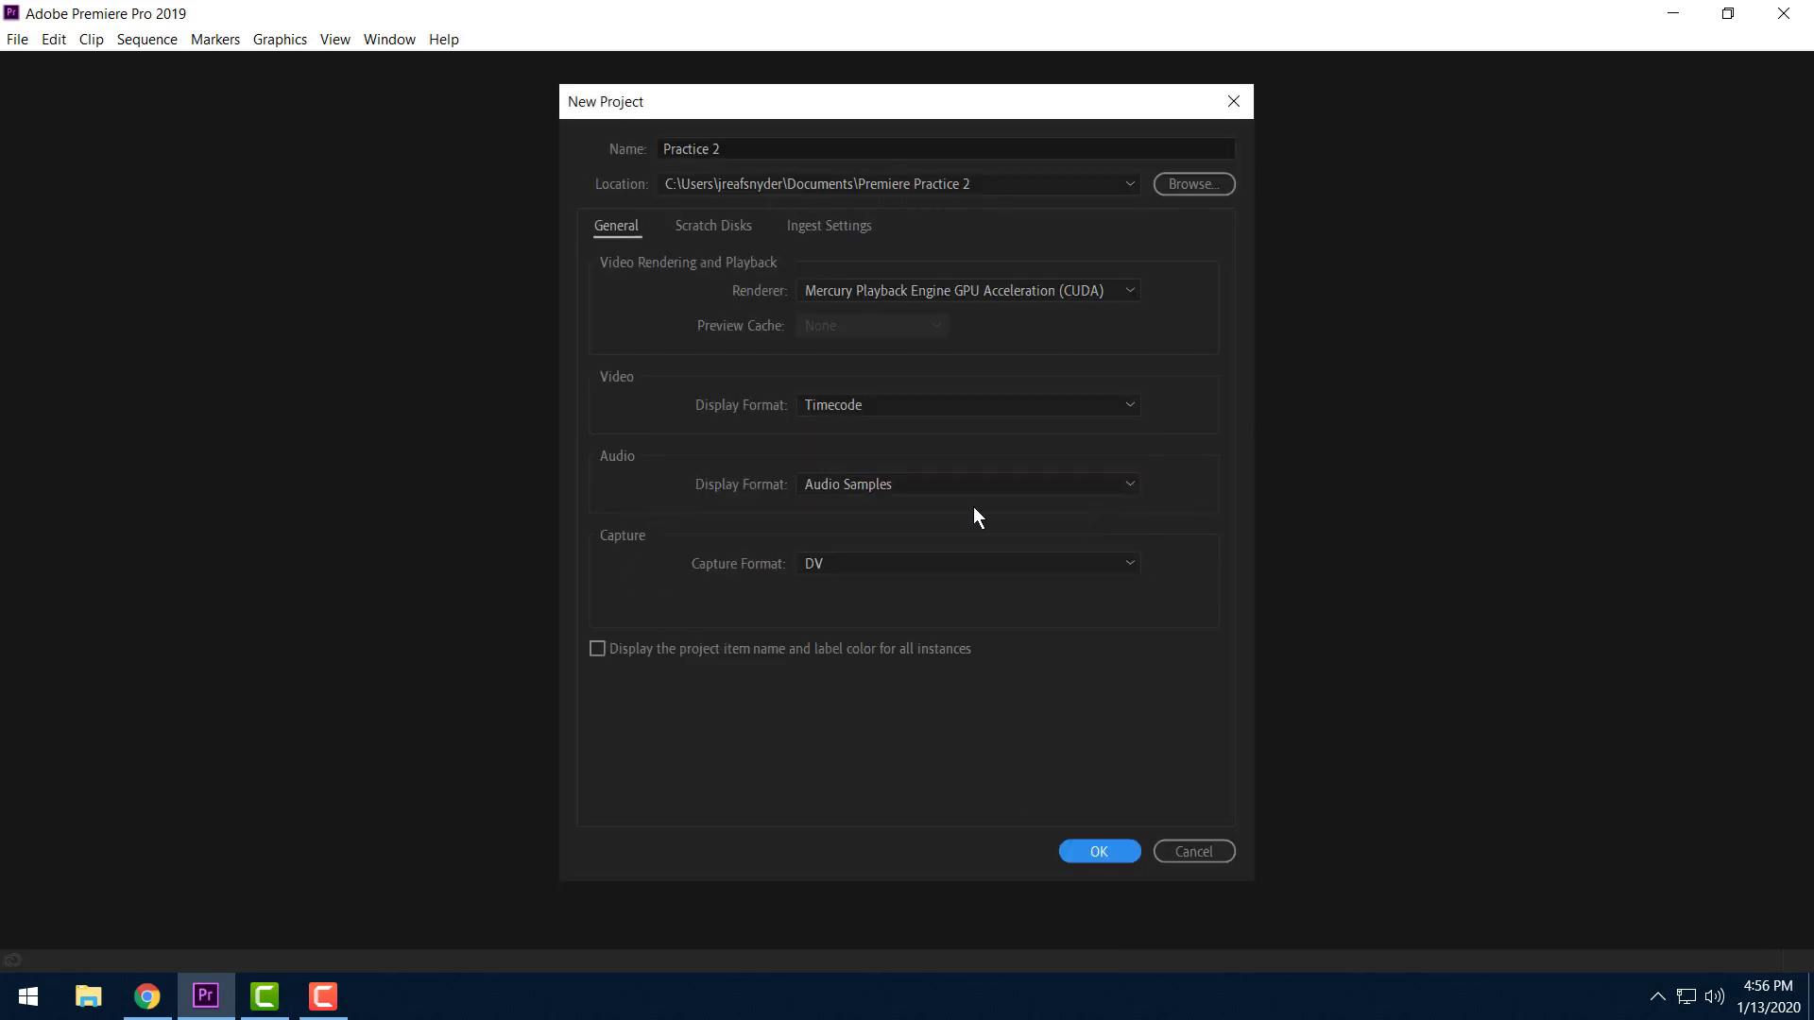
pyautogui.click(778, 149)
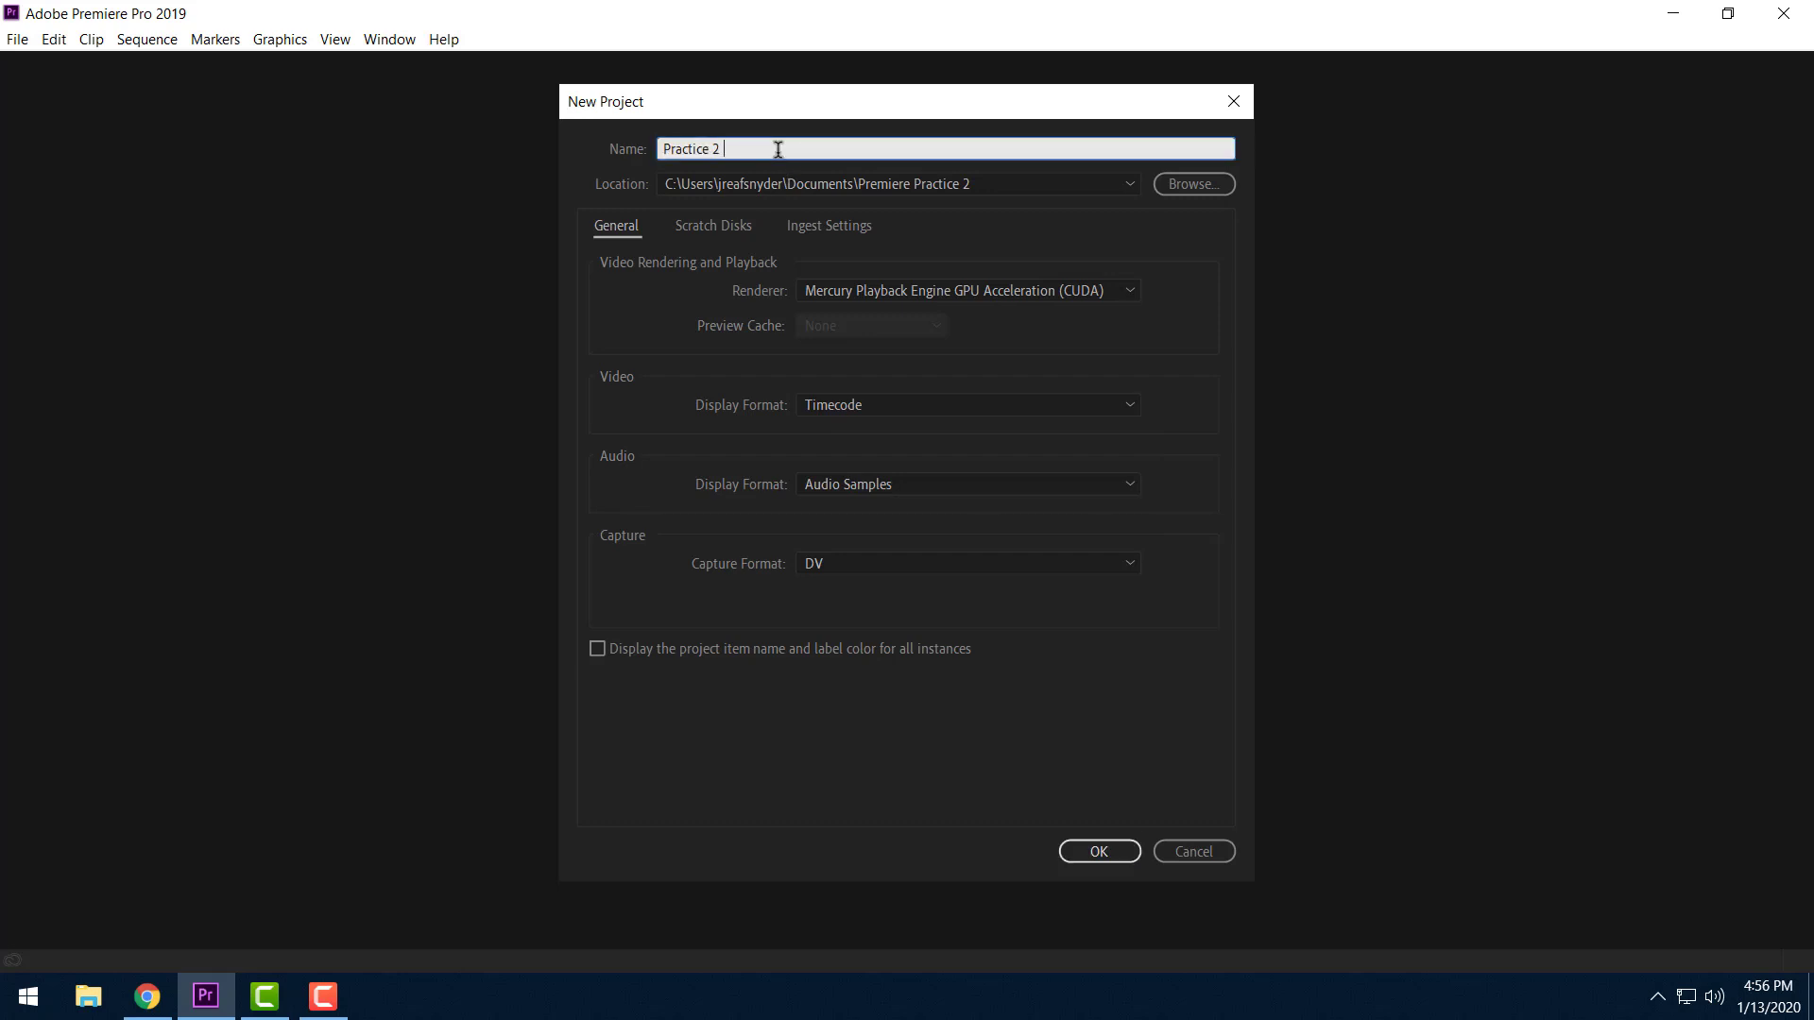
pyautogui.write('Demo')
pyautogui.click(1096, 852)
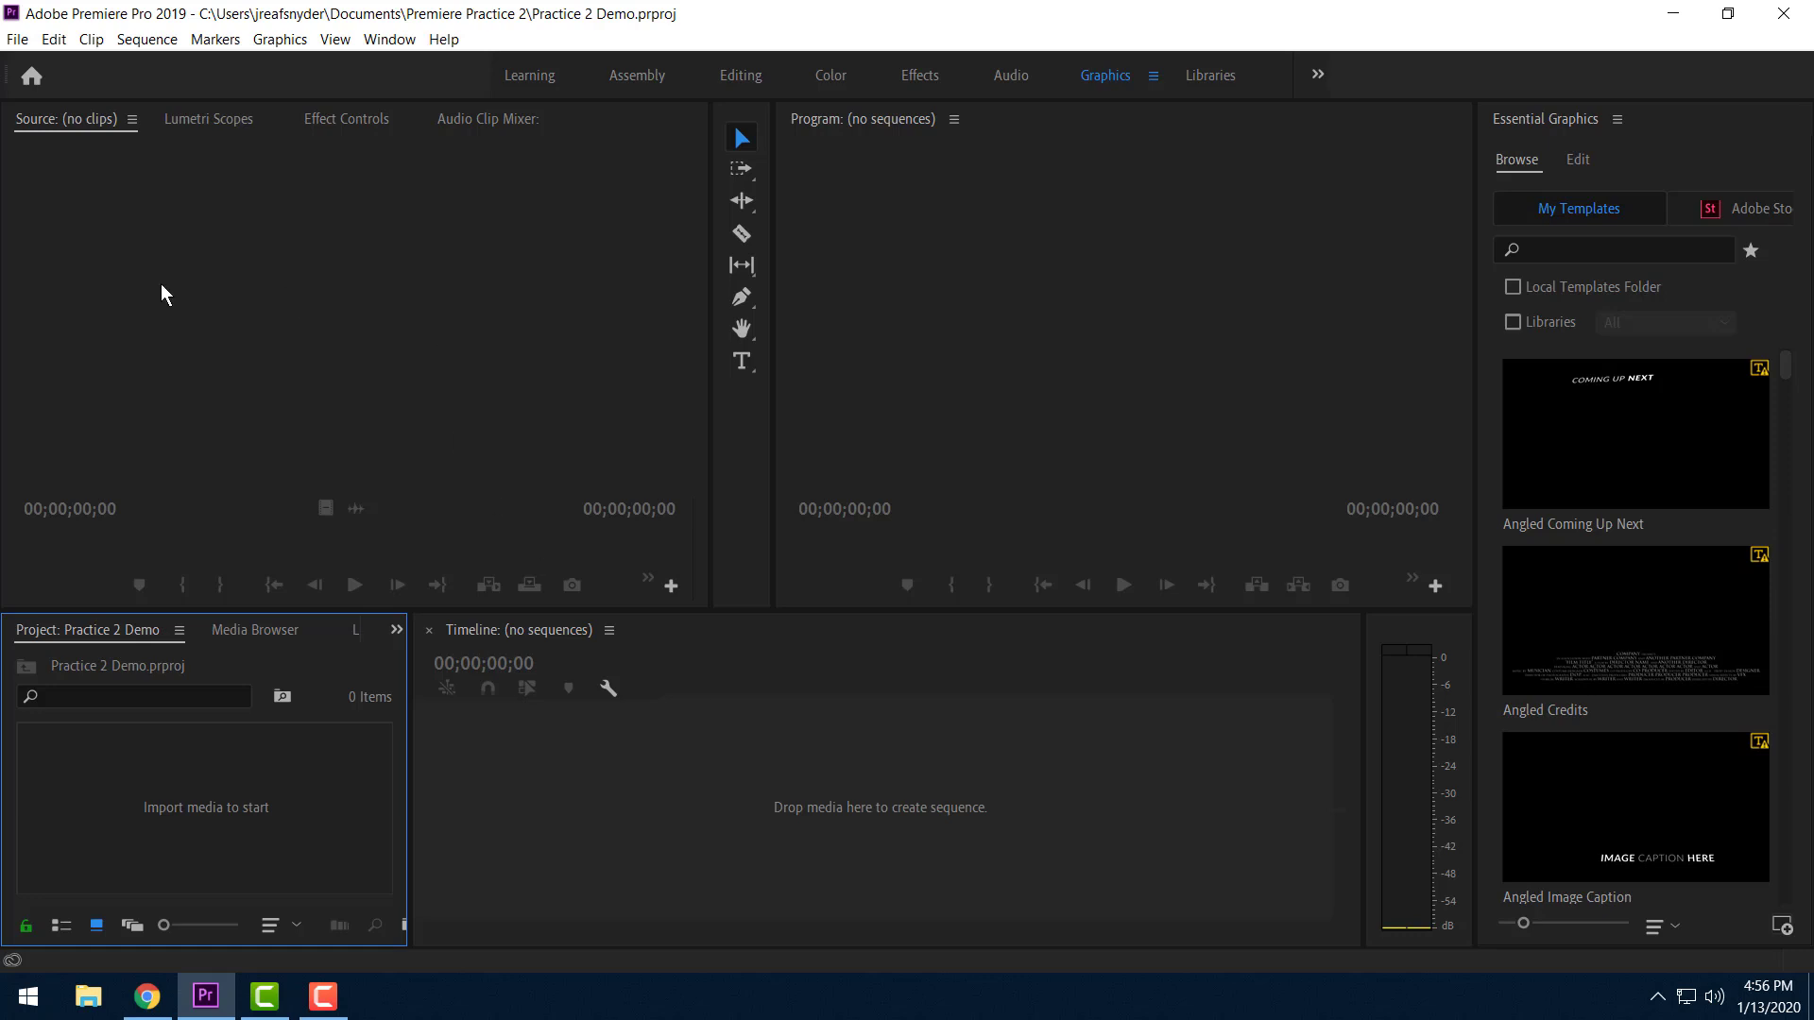
# Switch to the Editing workspace after viewing the Learning one, and show the Source monitor.
pyautogui.click(525, 80)
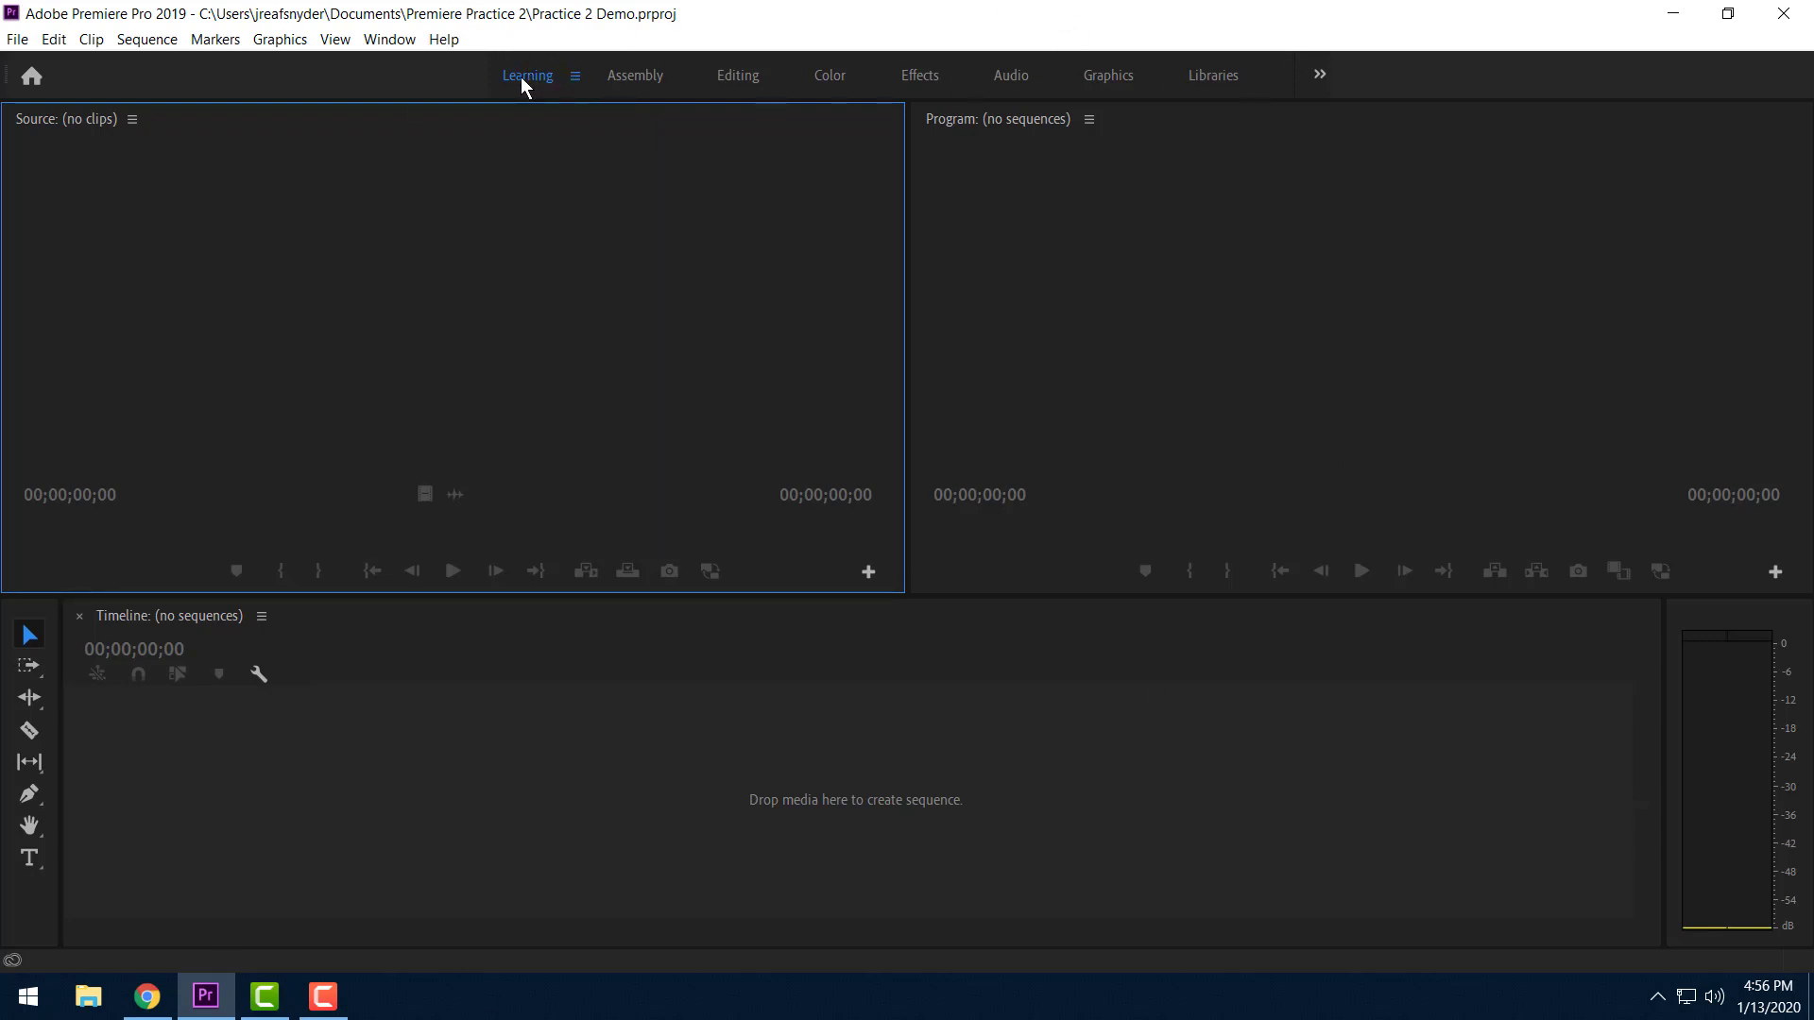
pyautogui.click(740, 76)
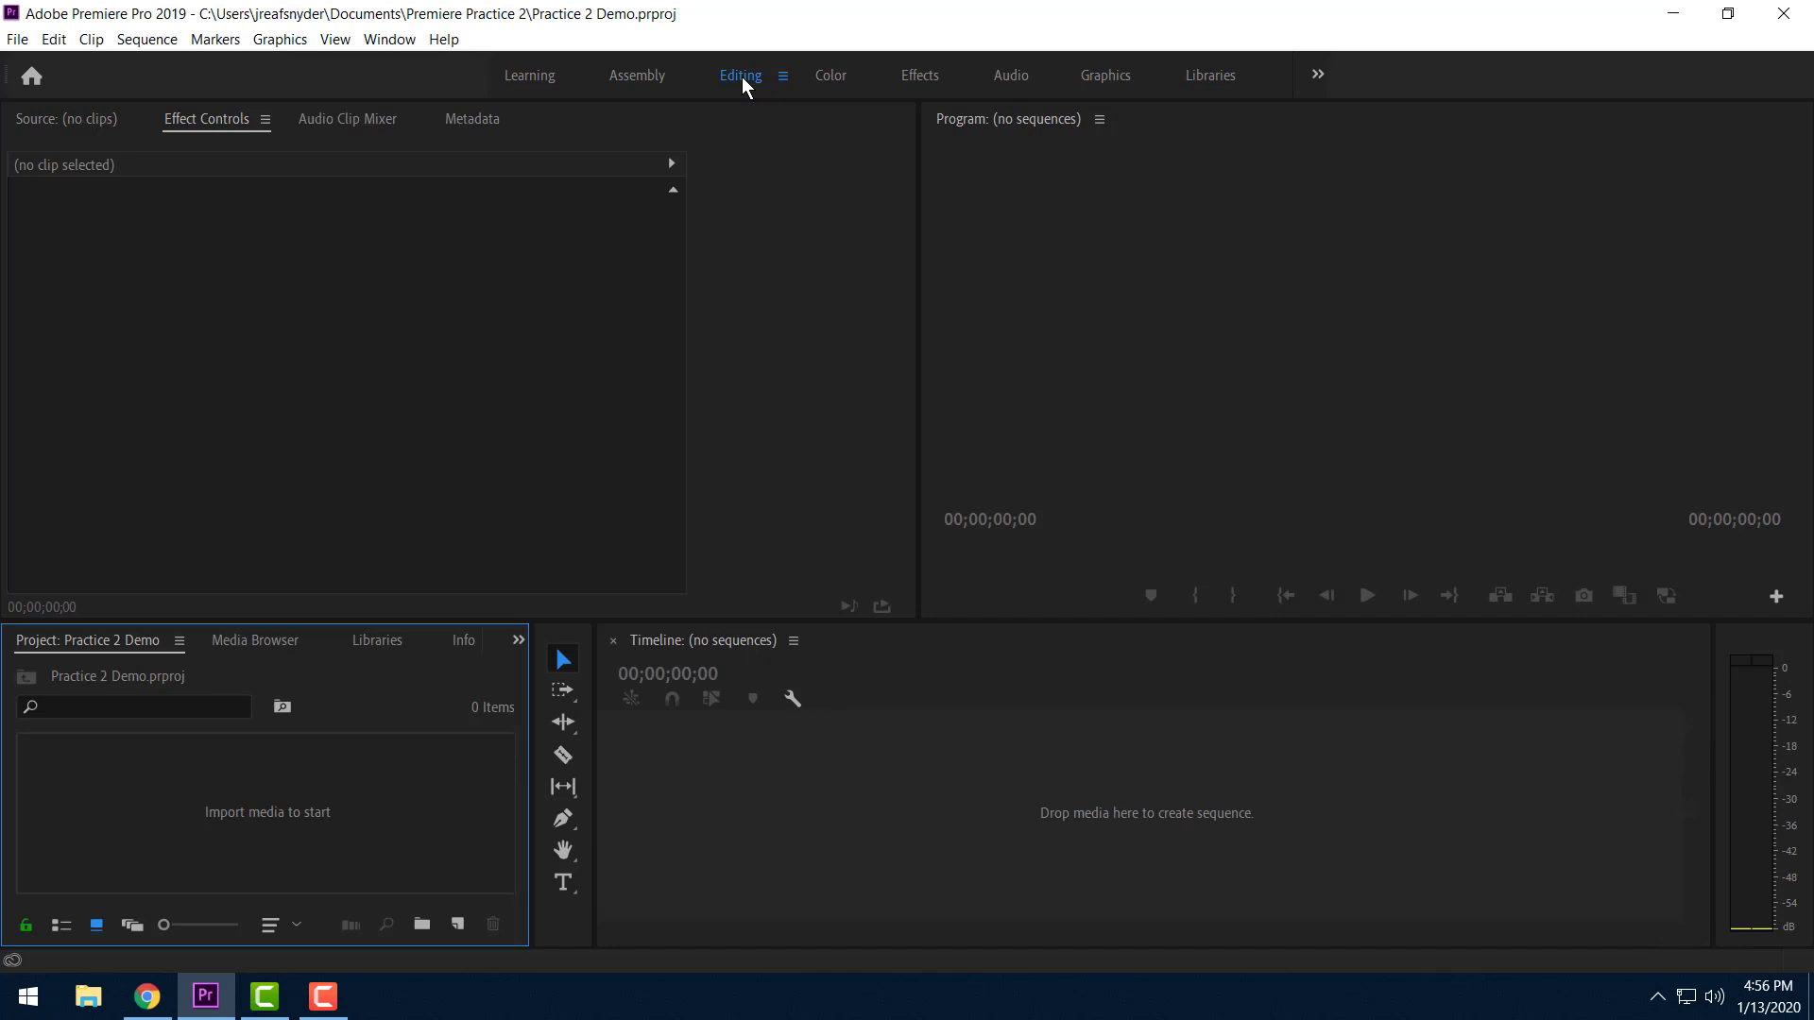
pyautogui.click(48, 117)
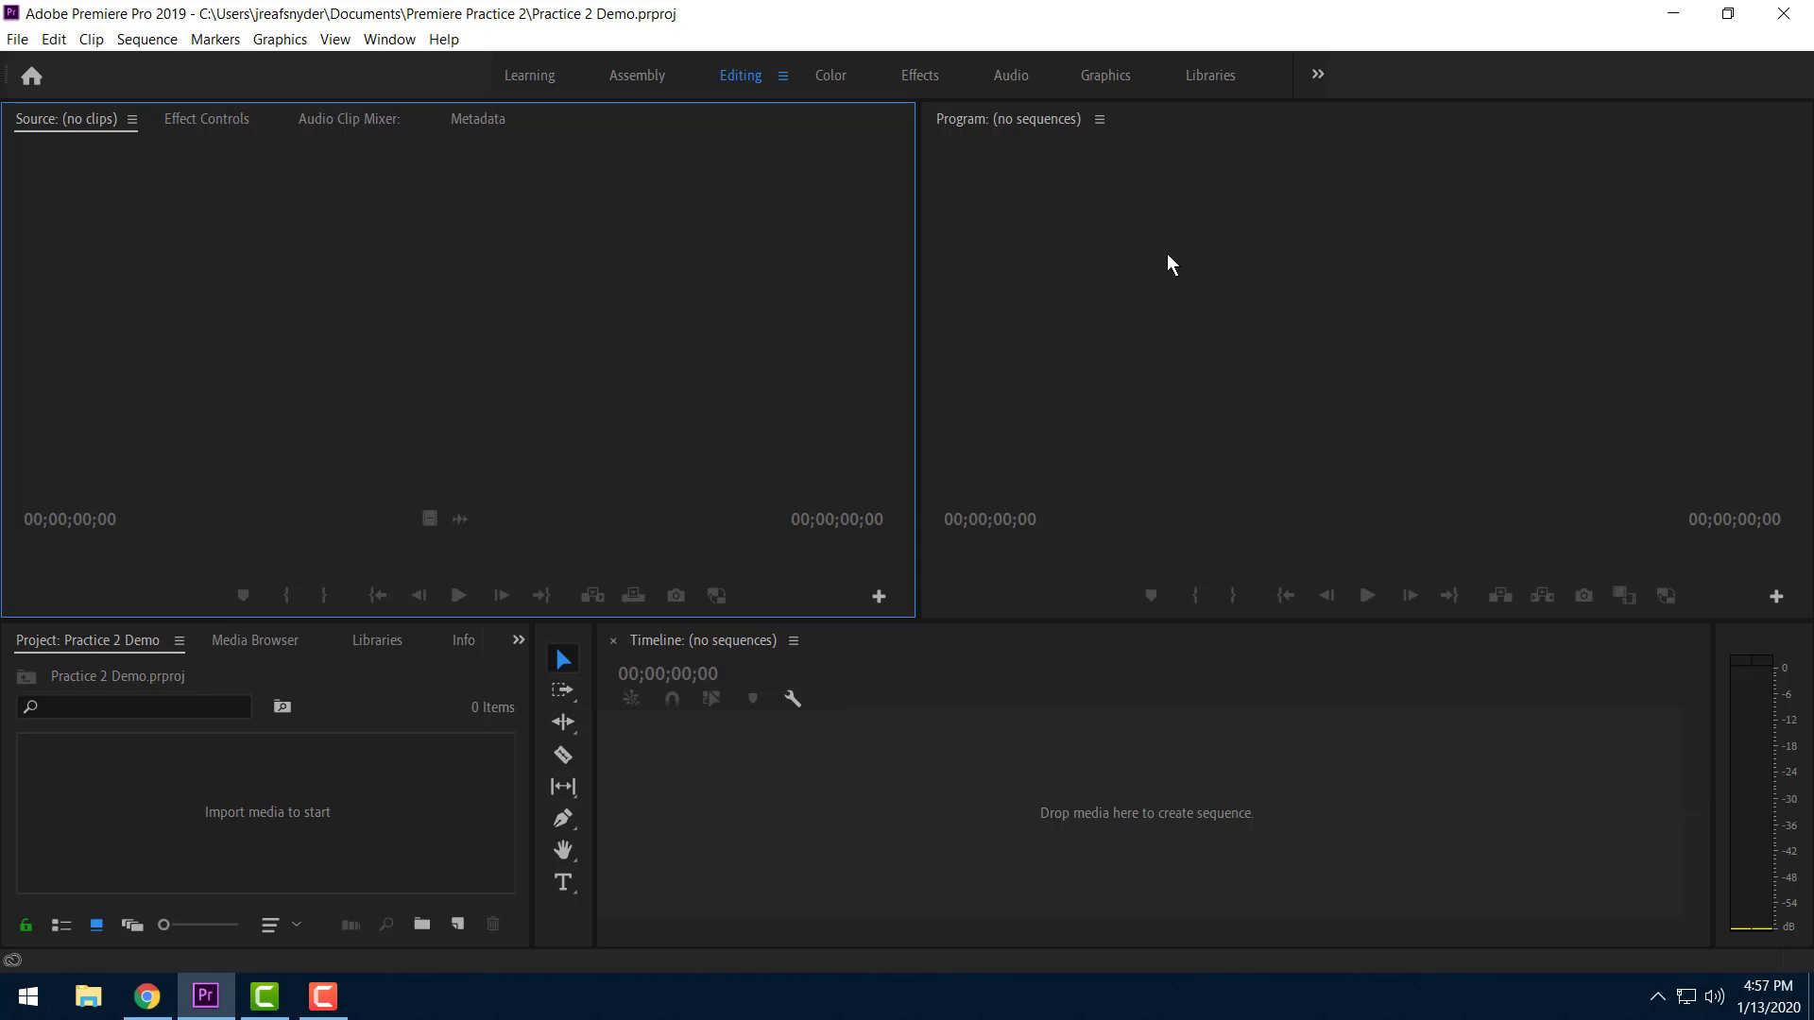
pyautogui.click(1194, 394)
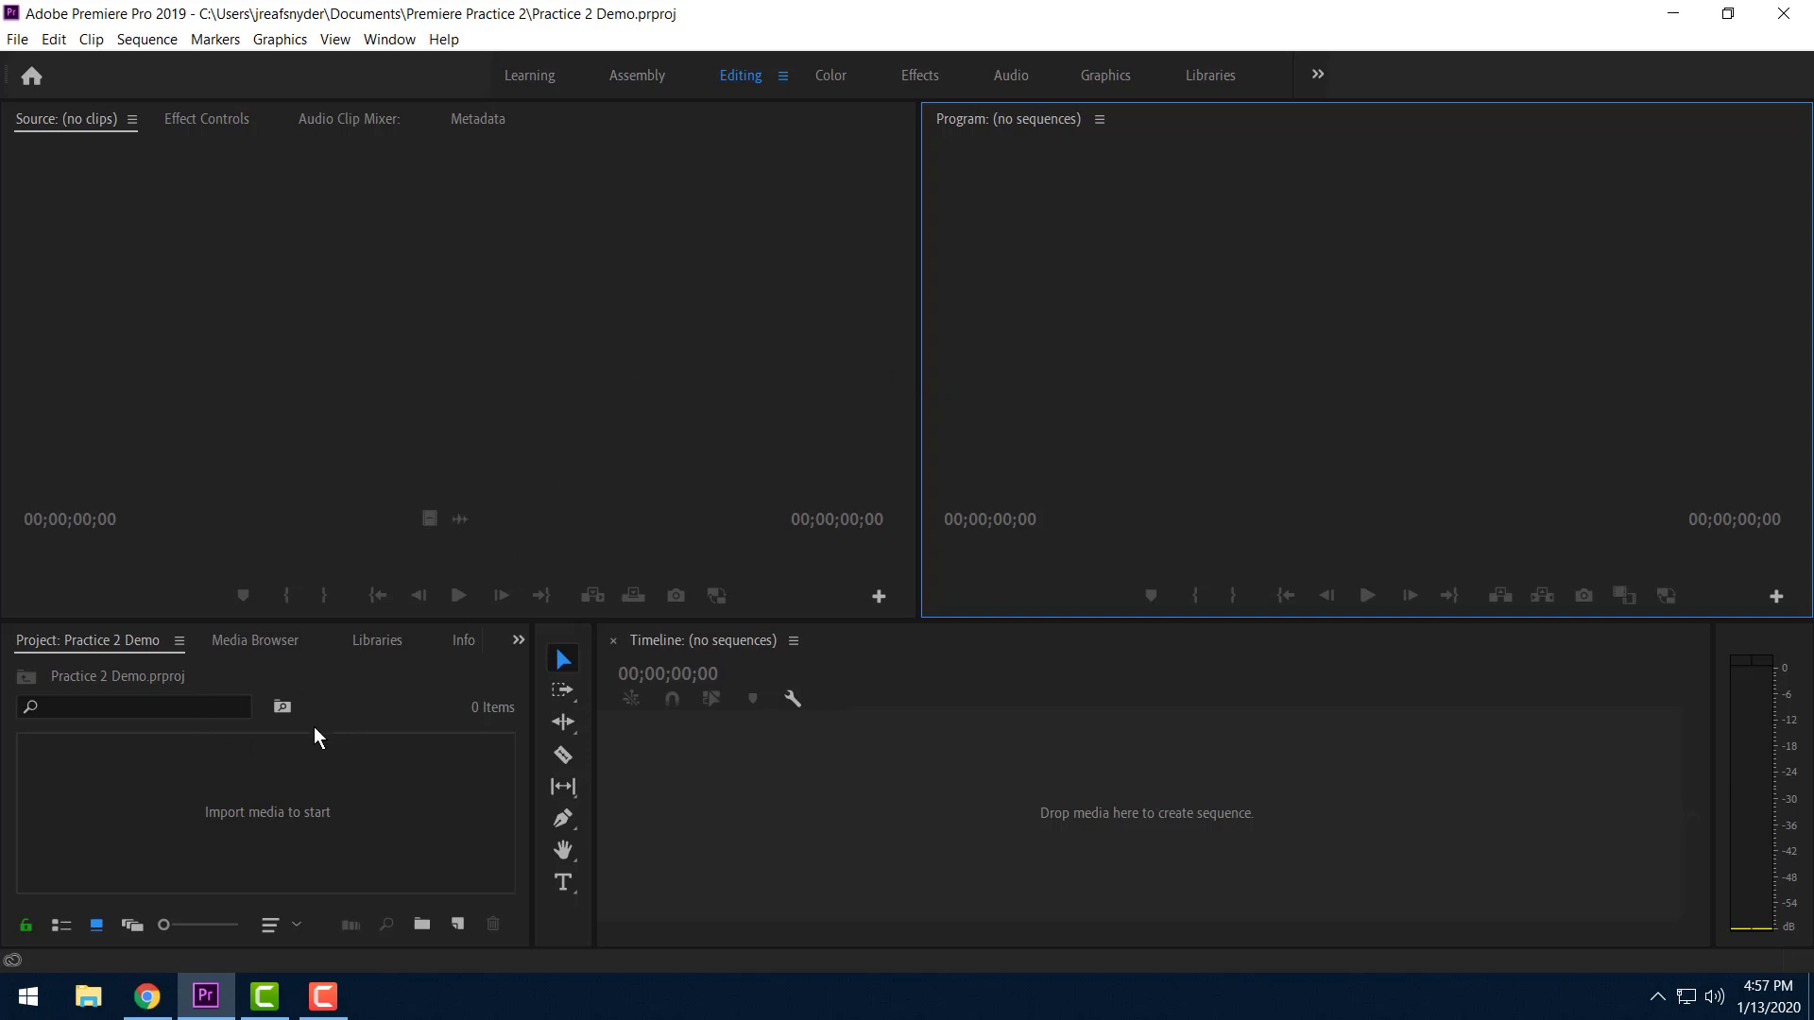
pyautogui.click(338, 729)
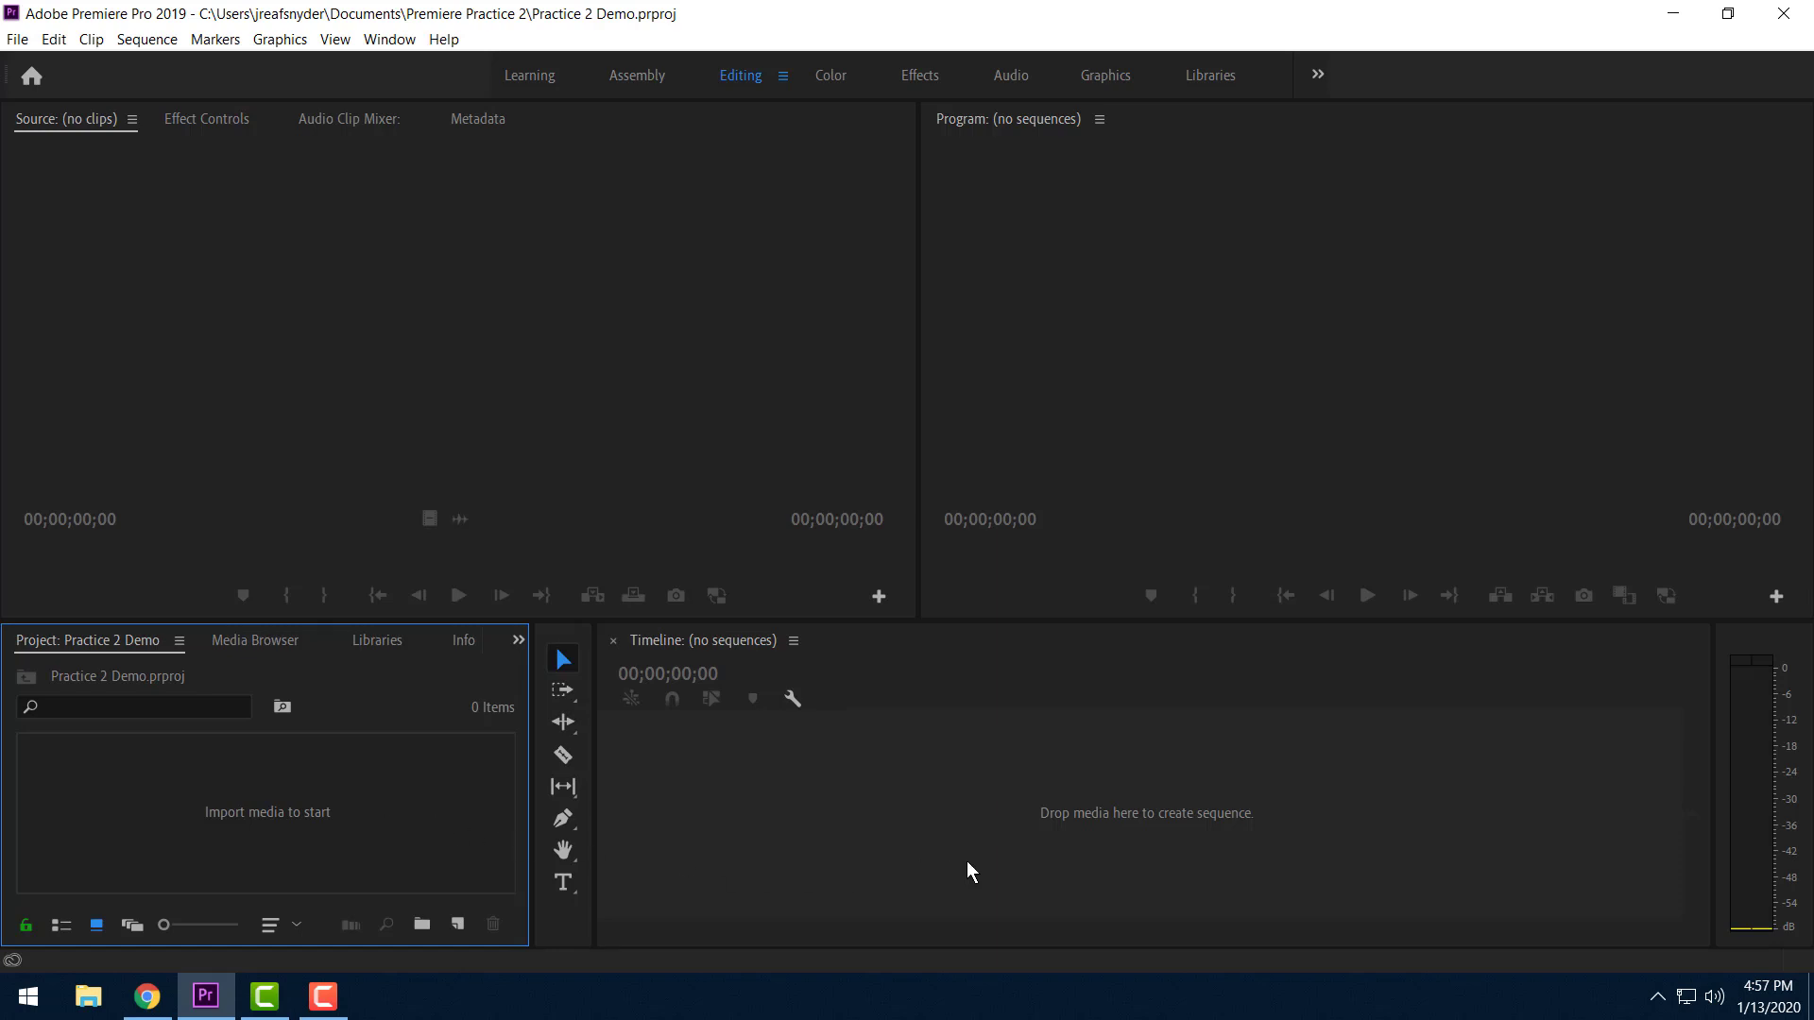
pyautogui.click(903, 876)
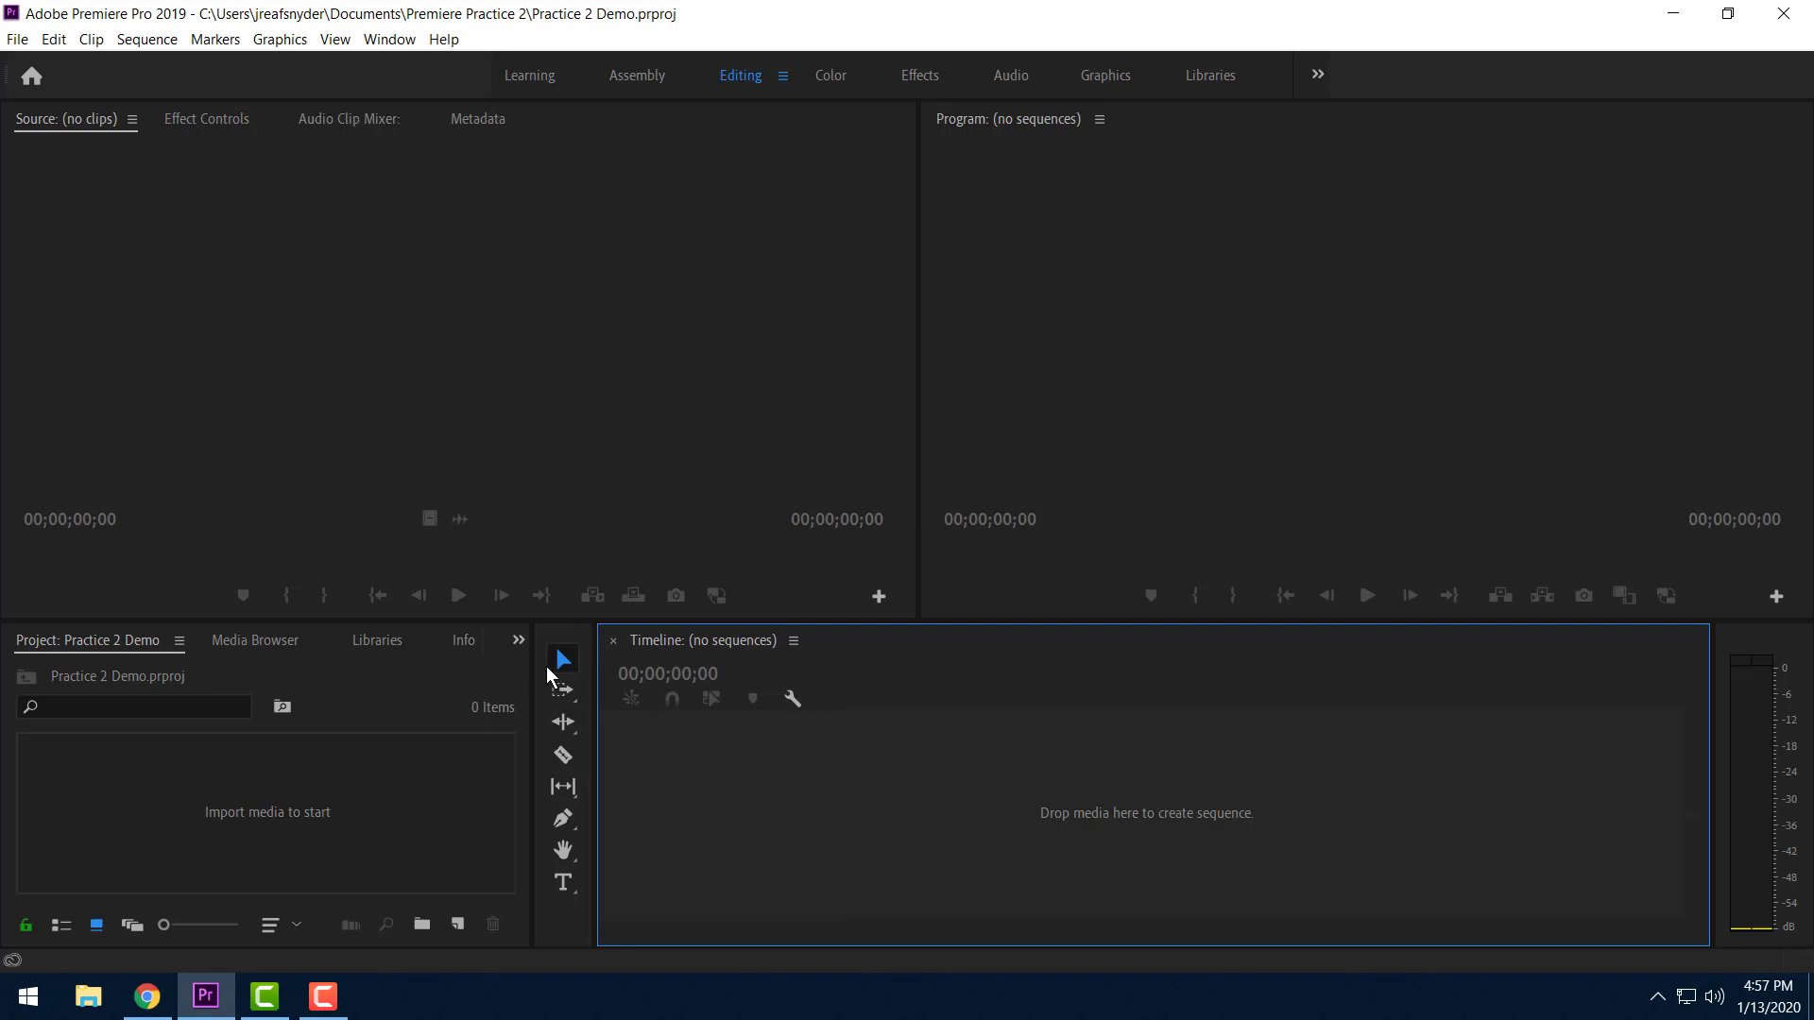
pyautogui.click(417, 760)
pyautogui.click(774, 810)
pyautogui.click(245, 801)
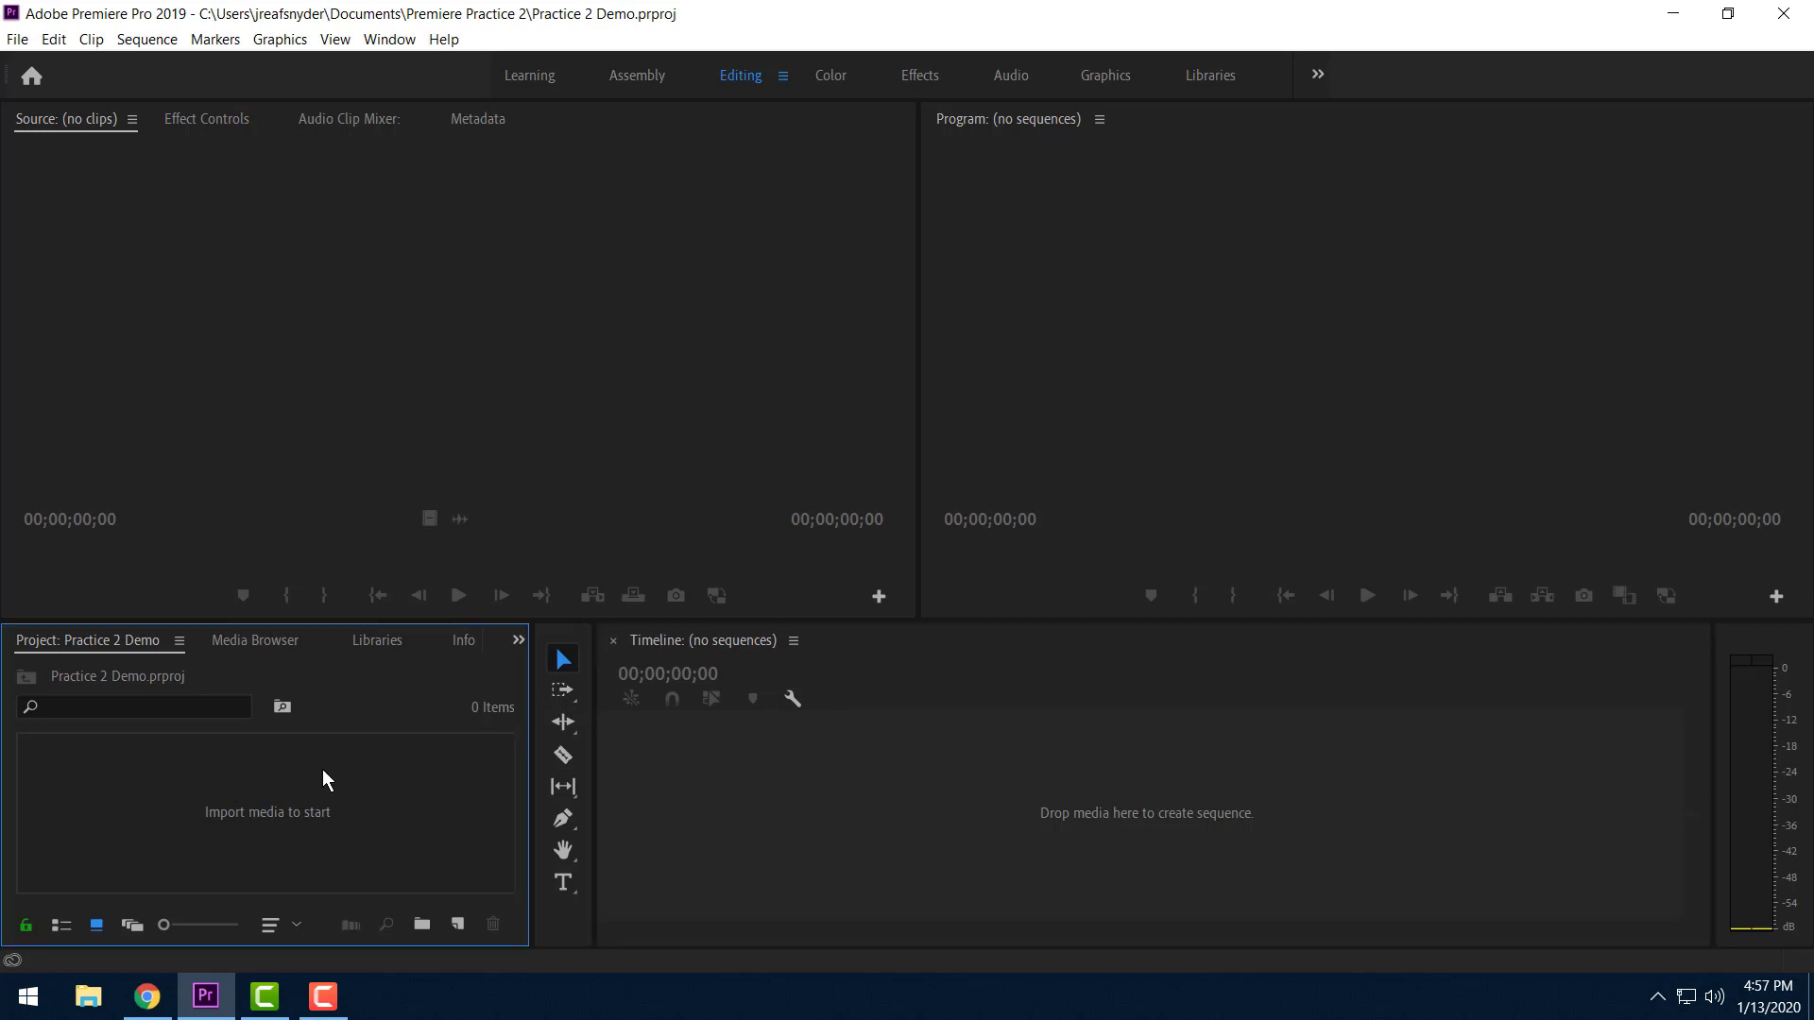
# Create a new sequence from the AVCHD 1080p30 preset, keeping the default name Sequence 01.
pyautogui.click(456, 924)
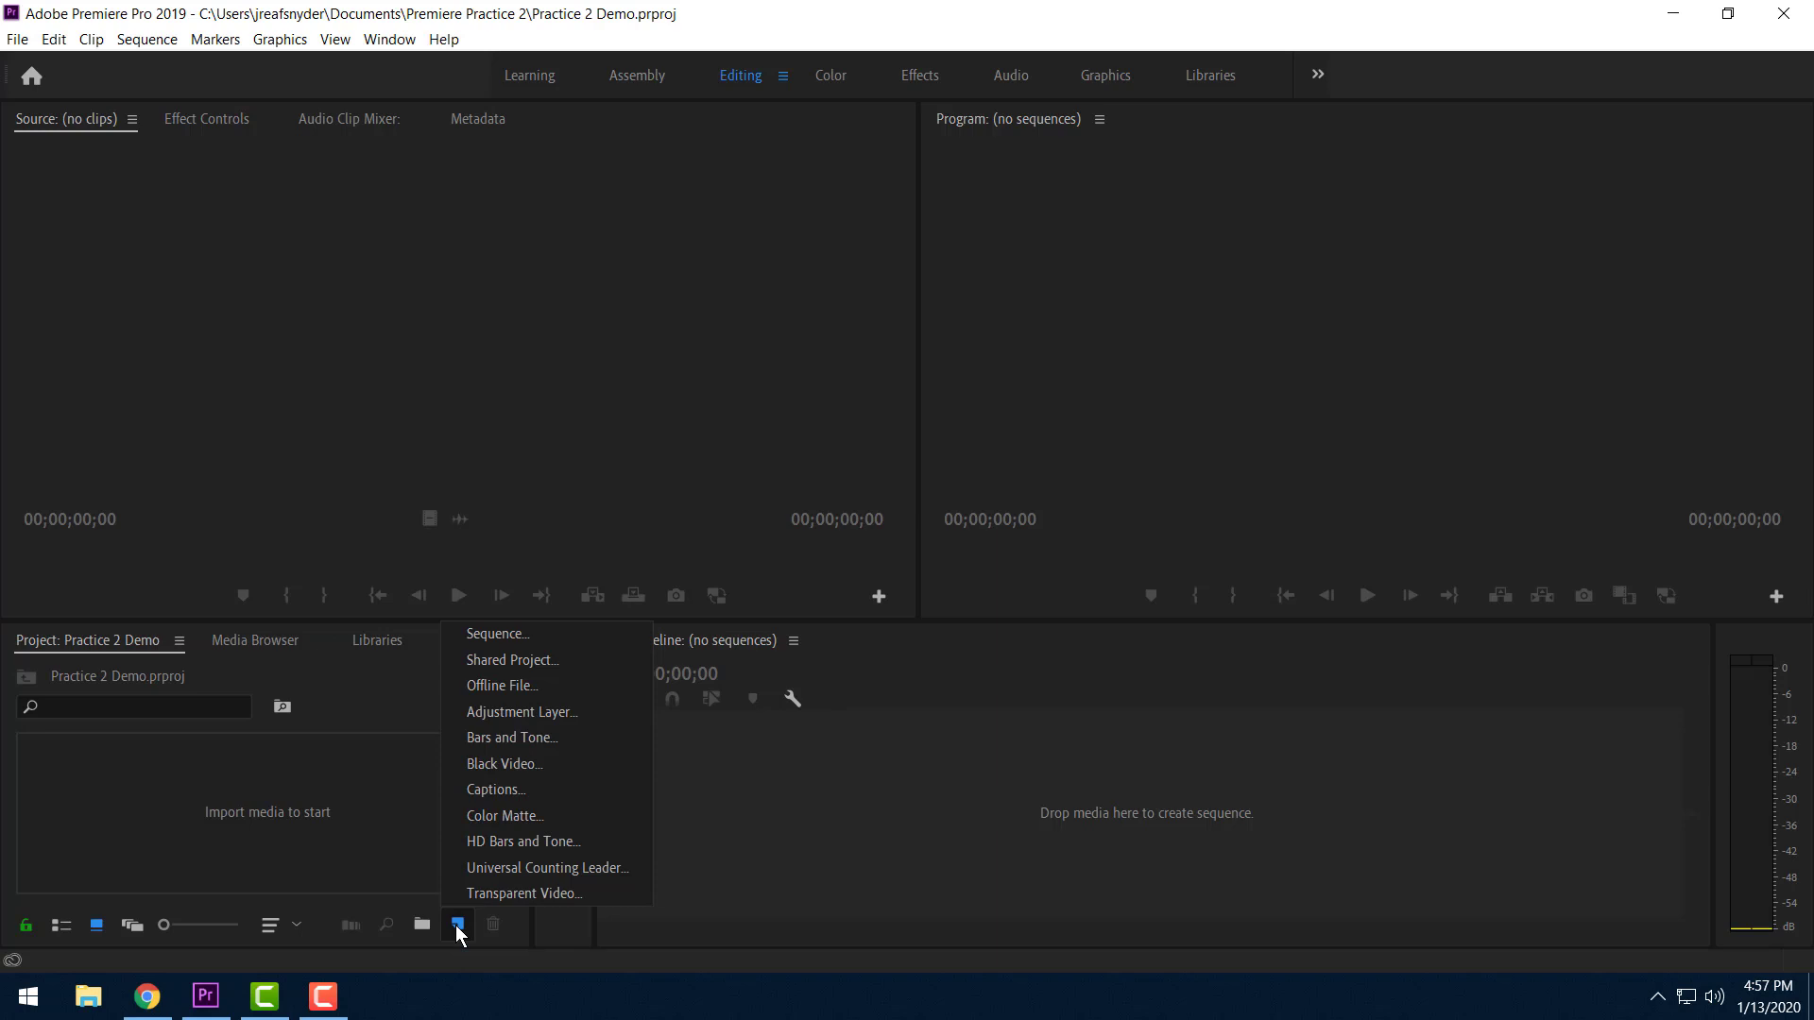
pyautogui.click(491, 642)
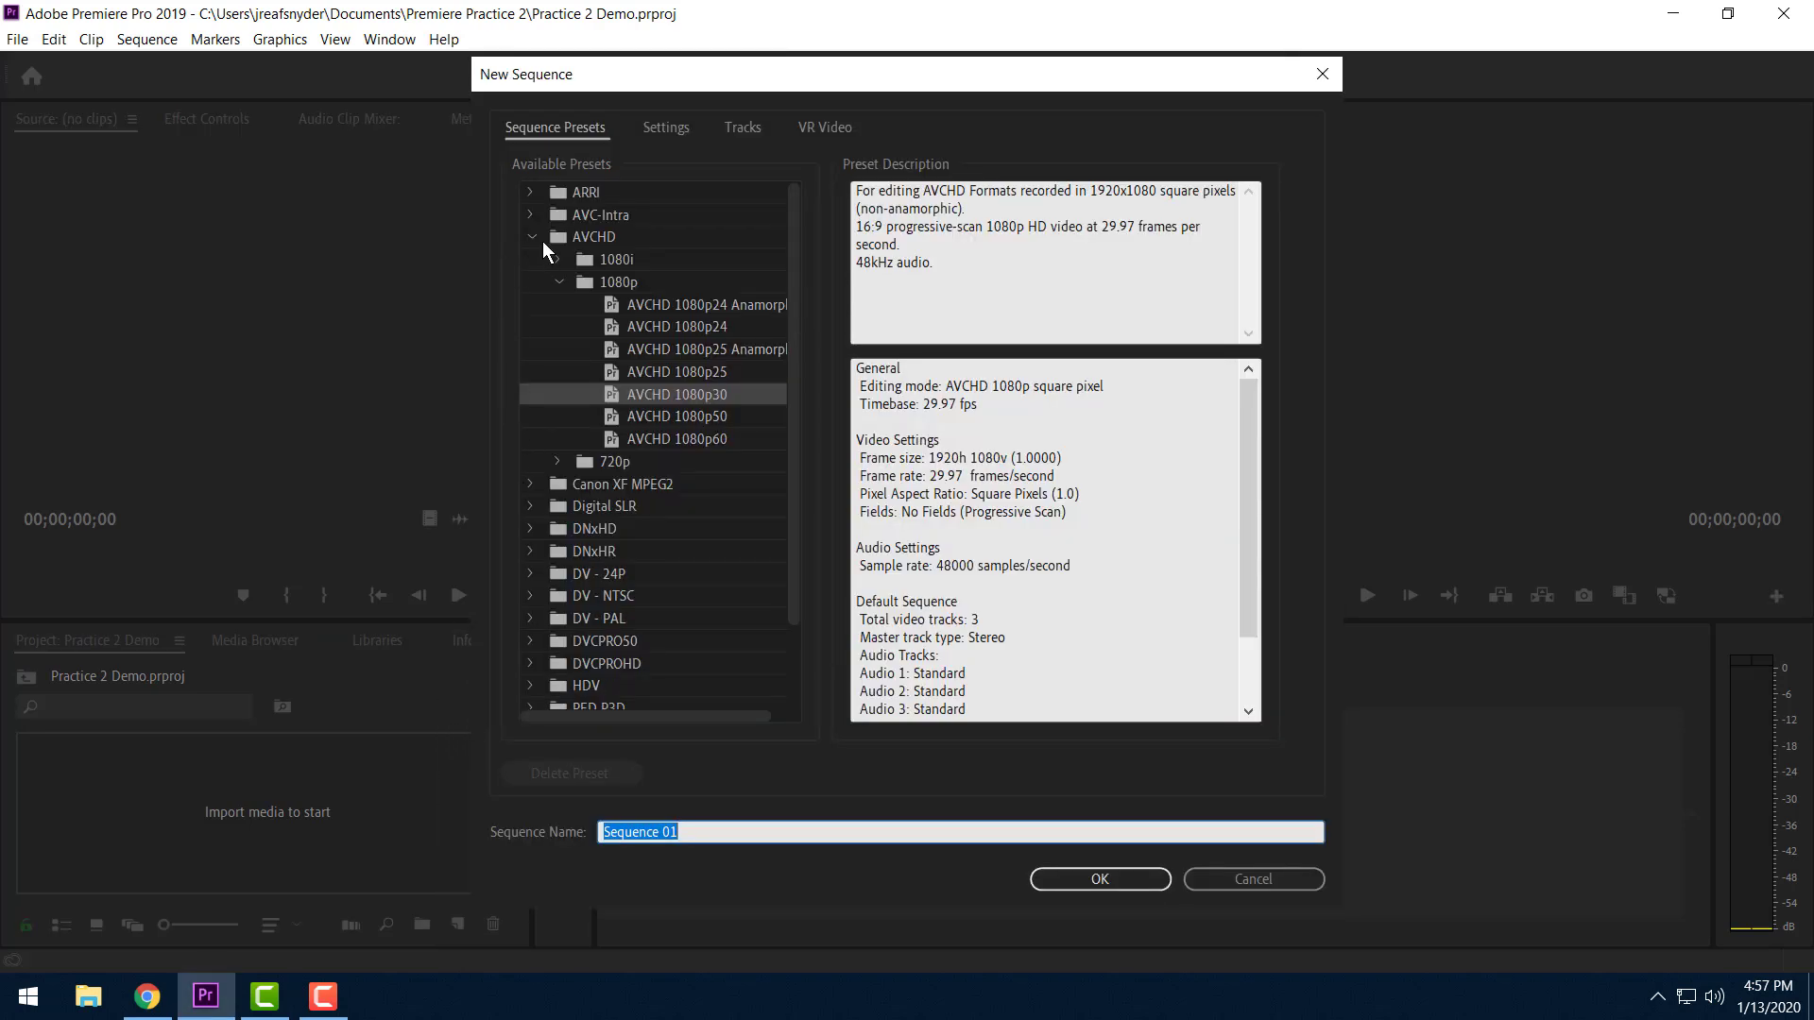
pyautogui.click(599, 236)
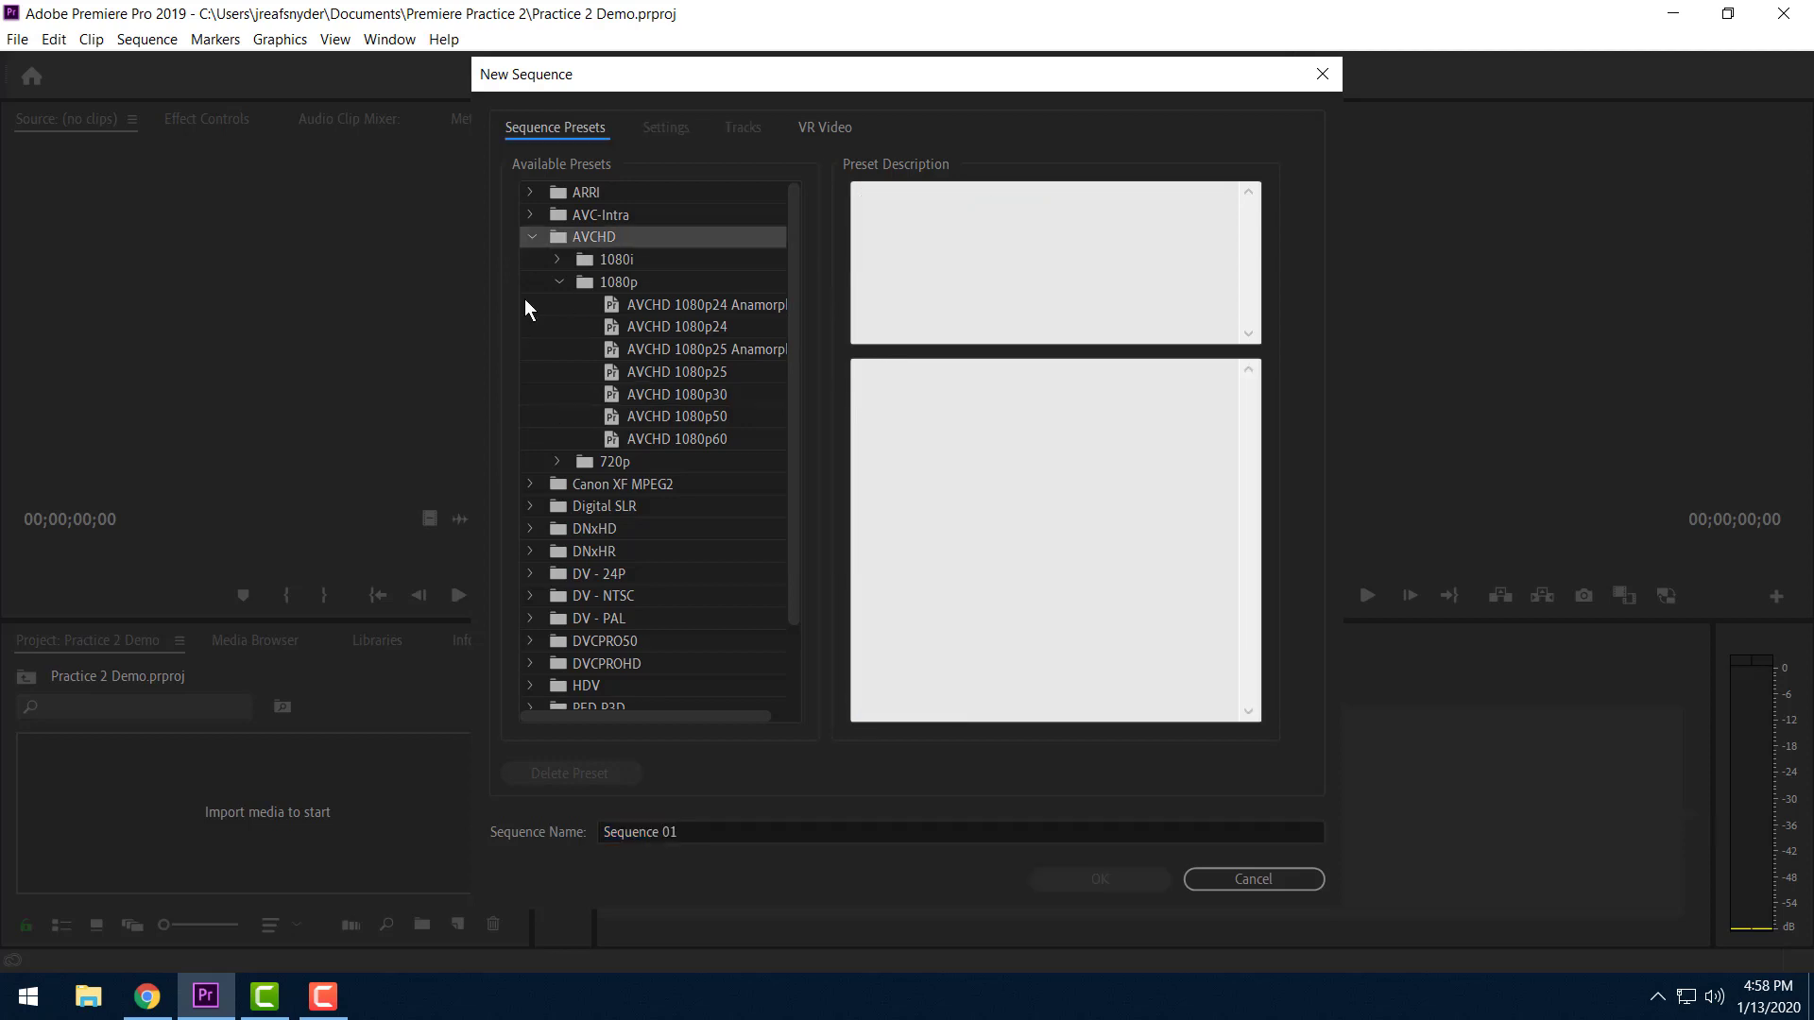
pyautogui.click(531, 237)
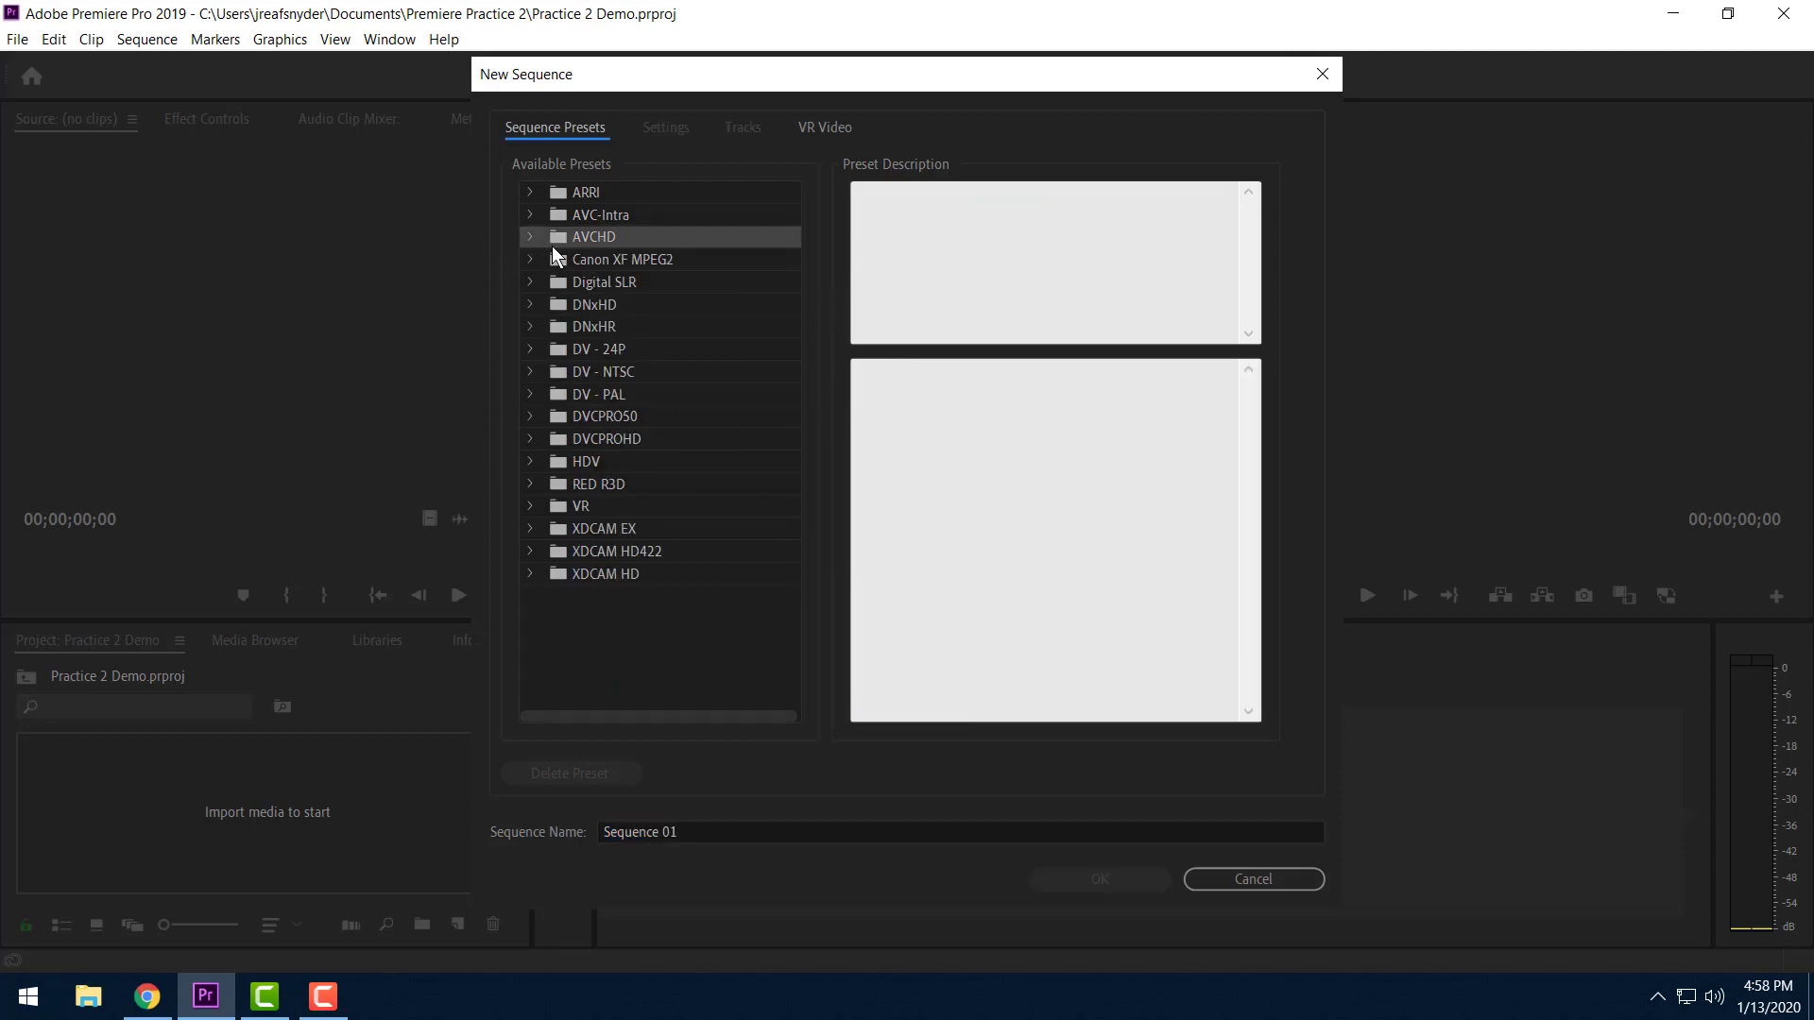
pyautogui.click(532, 237)
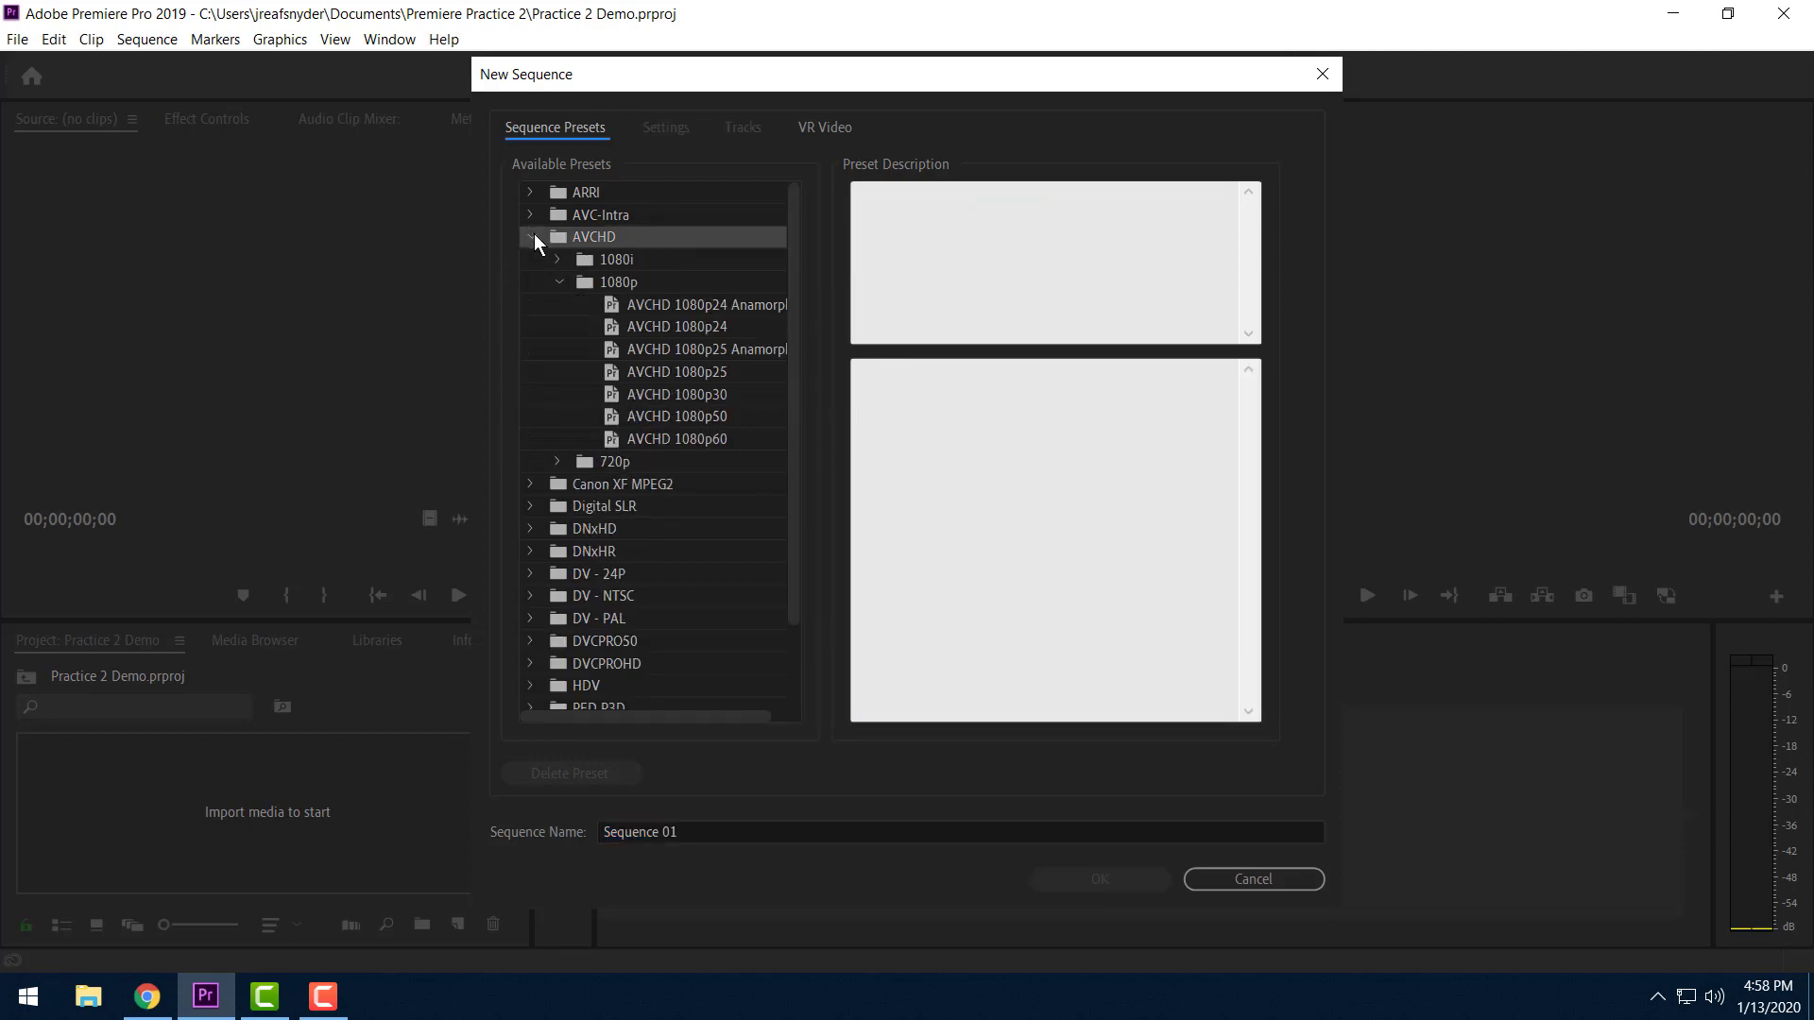
pyautogui.click(628, 281)
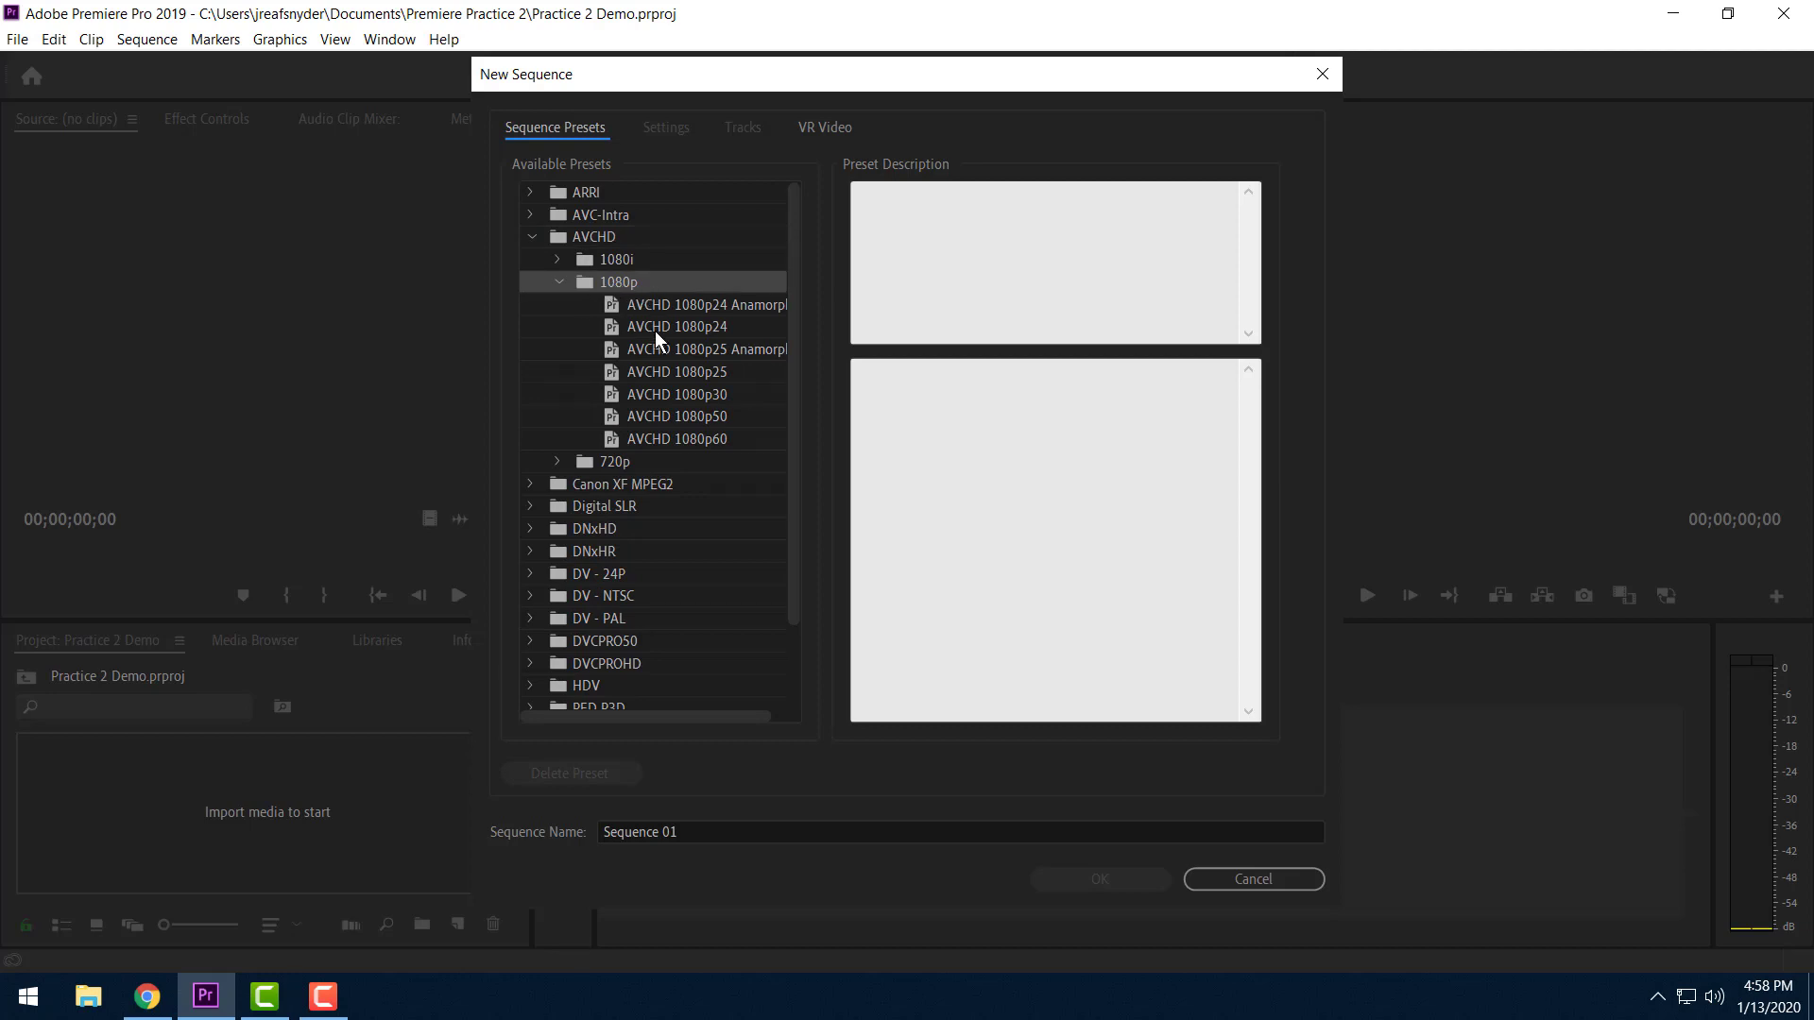
pyautogui.click(700, 397)
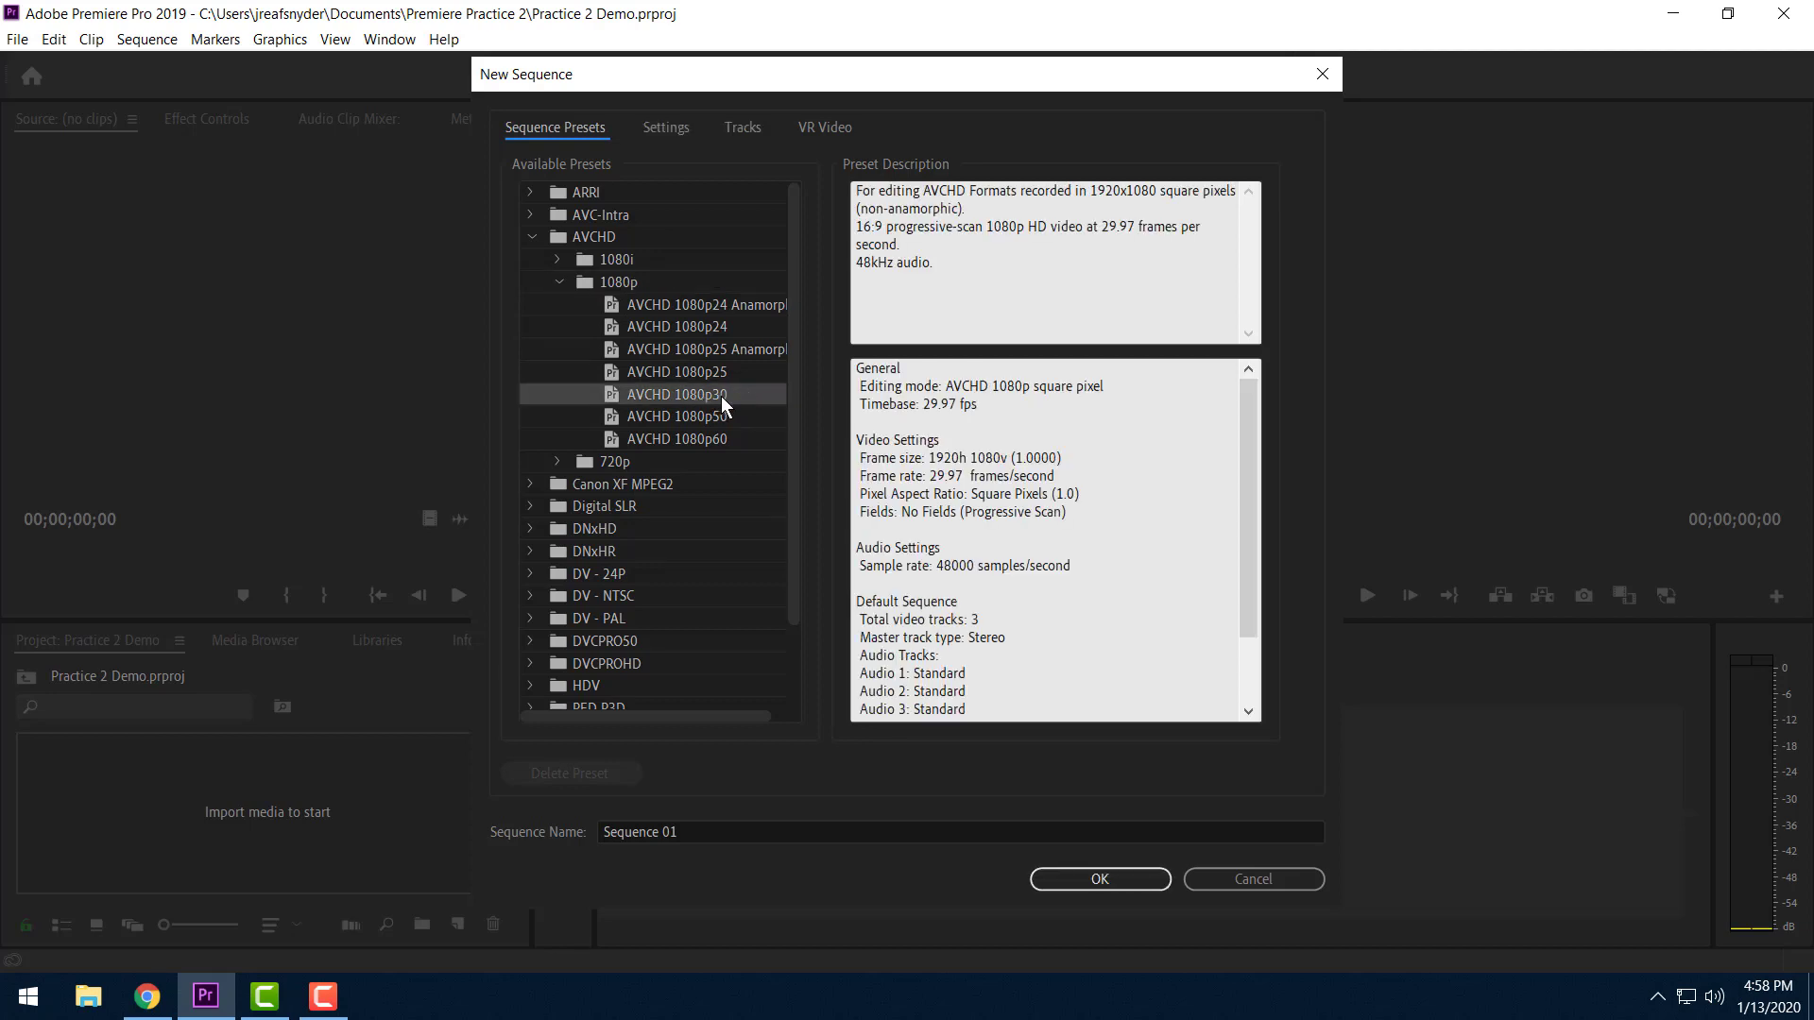
pyautogui.click(1077, 886)
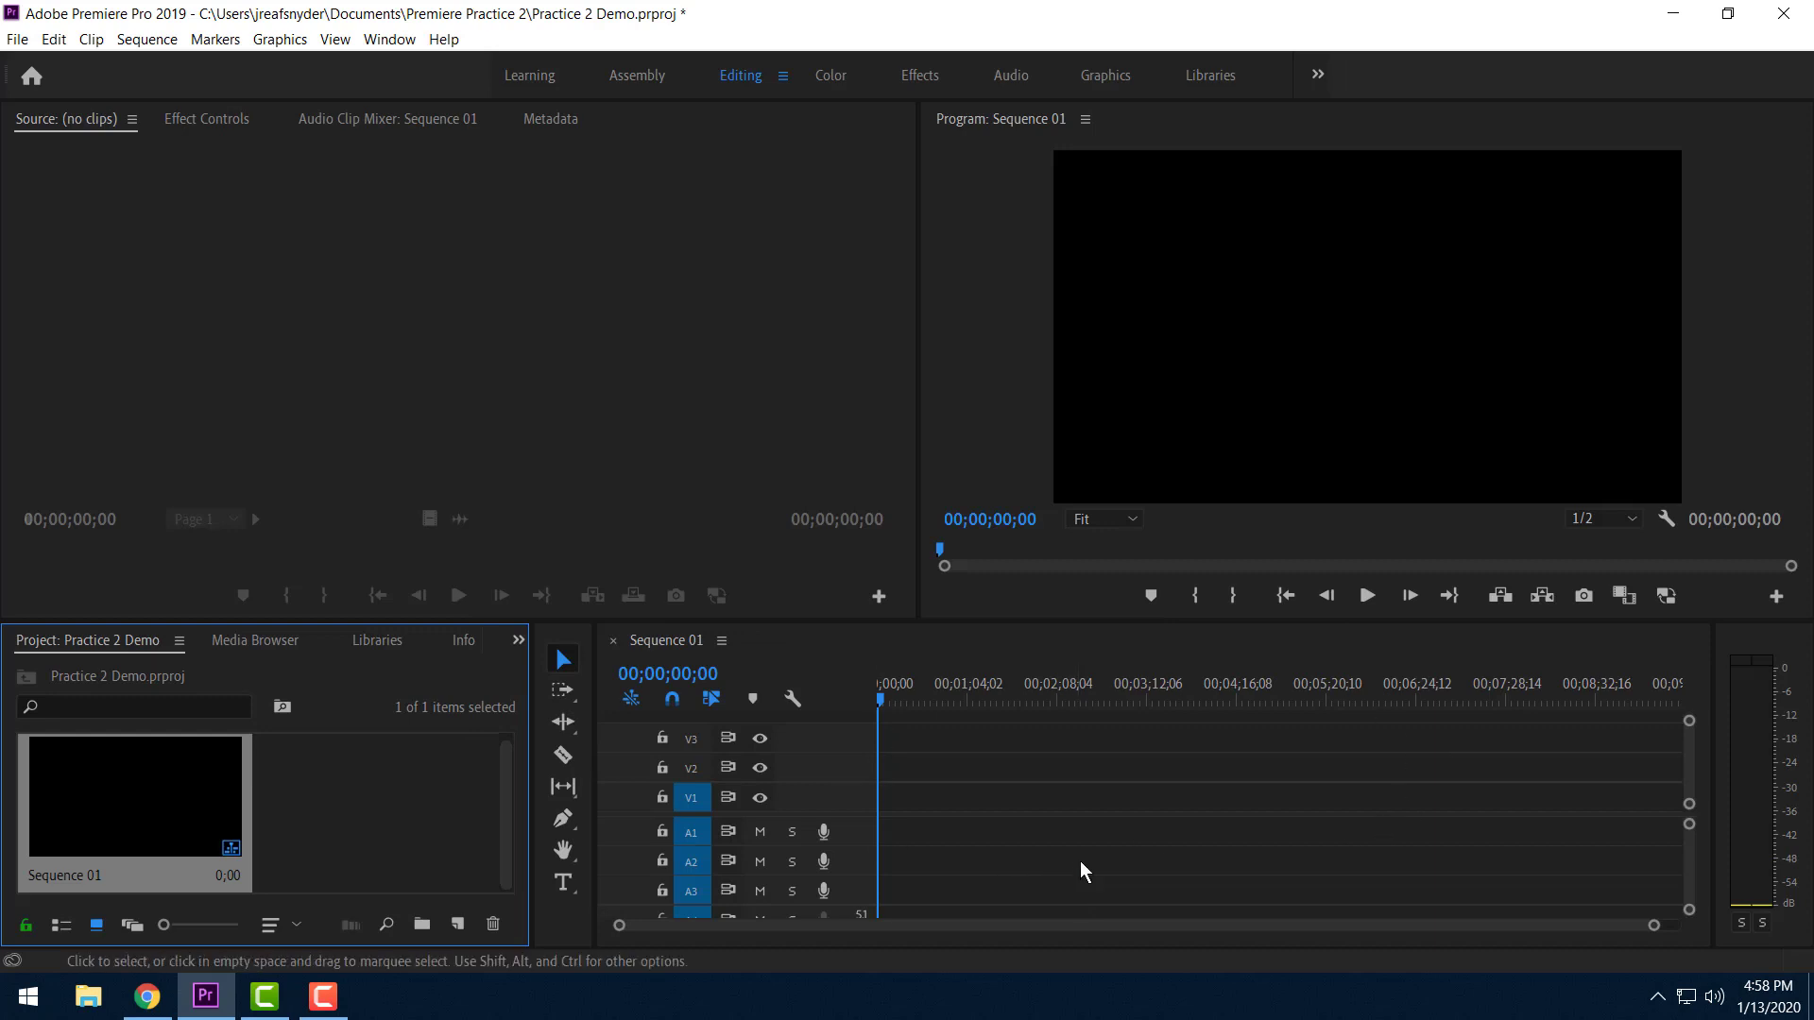
# Create a black color matte at 1920 × 1080 and 29.97 fps with square pixels, named Black Leaders.
pyautogui.click(1349, 746)
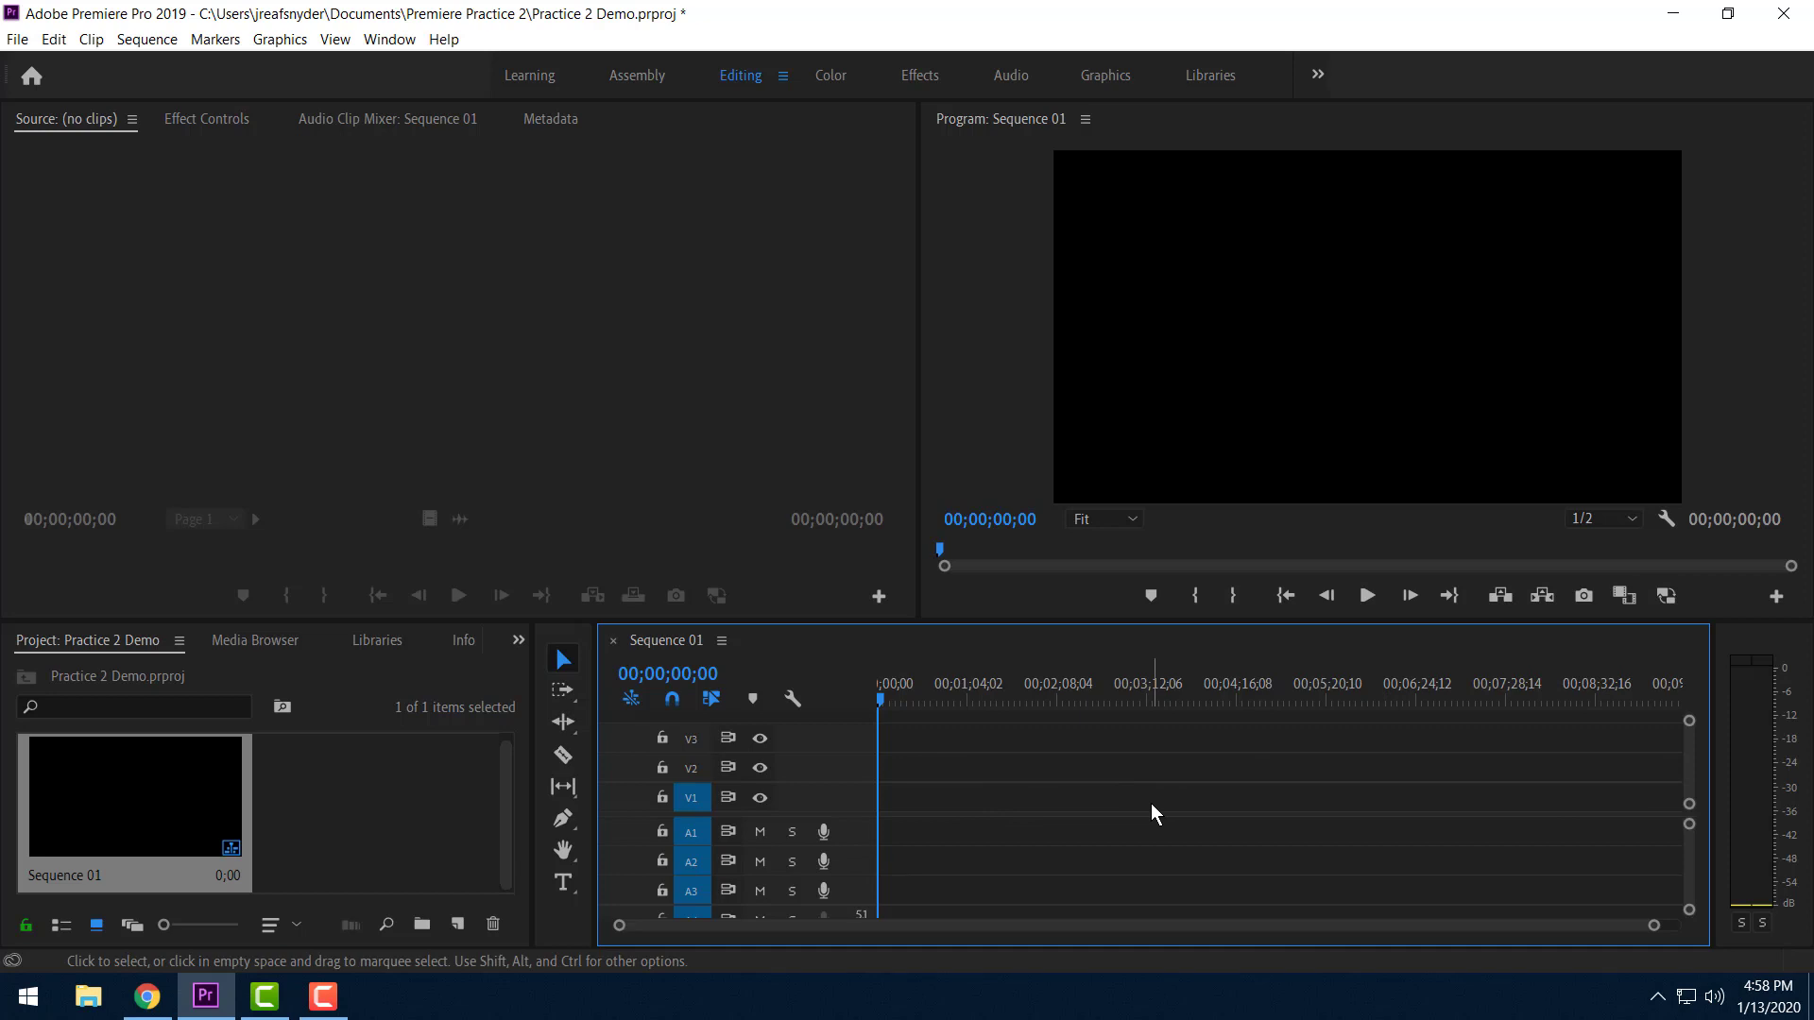
pyautogui.click(457, 925)
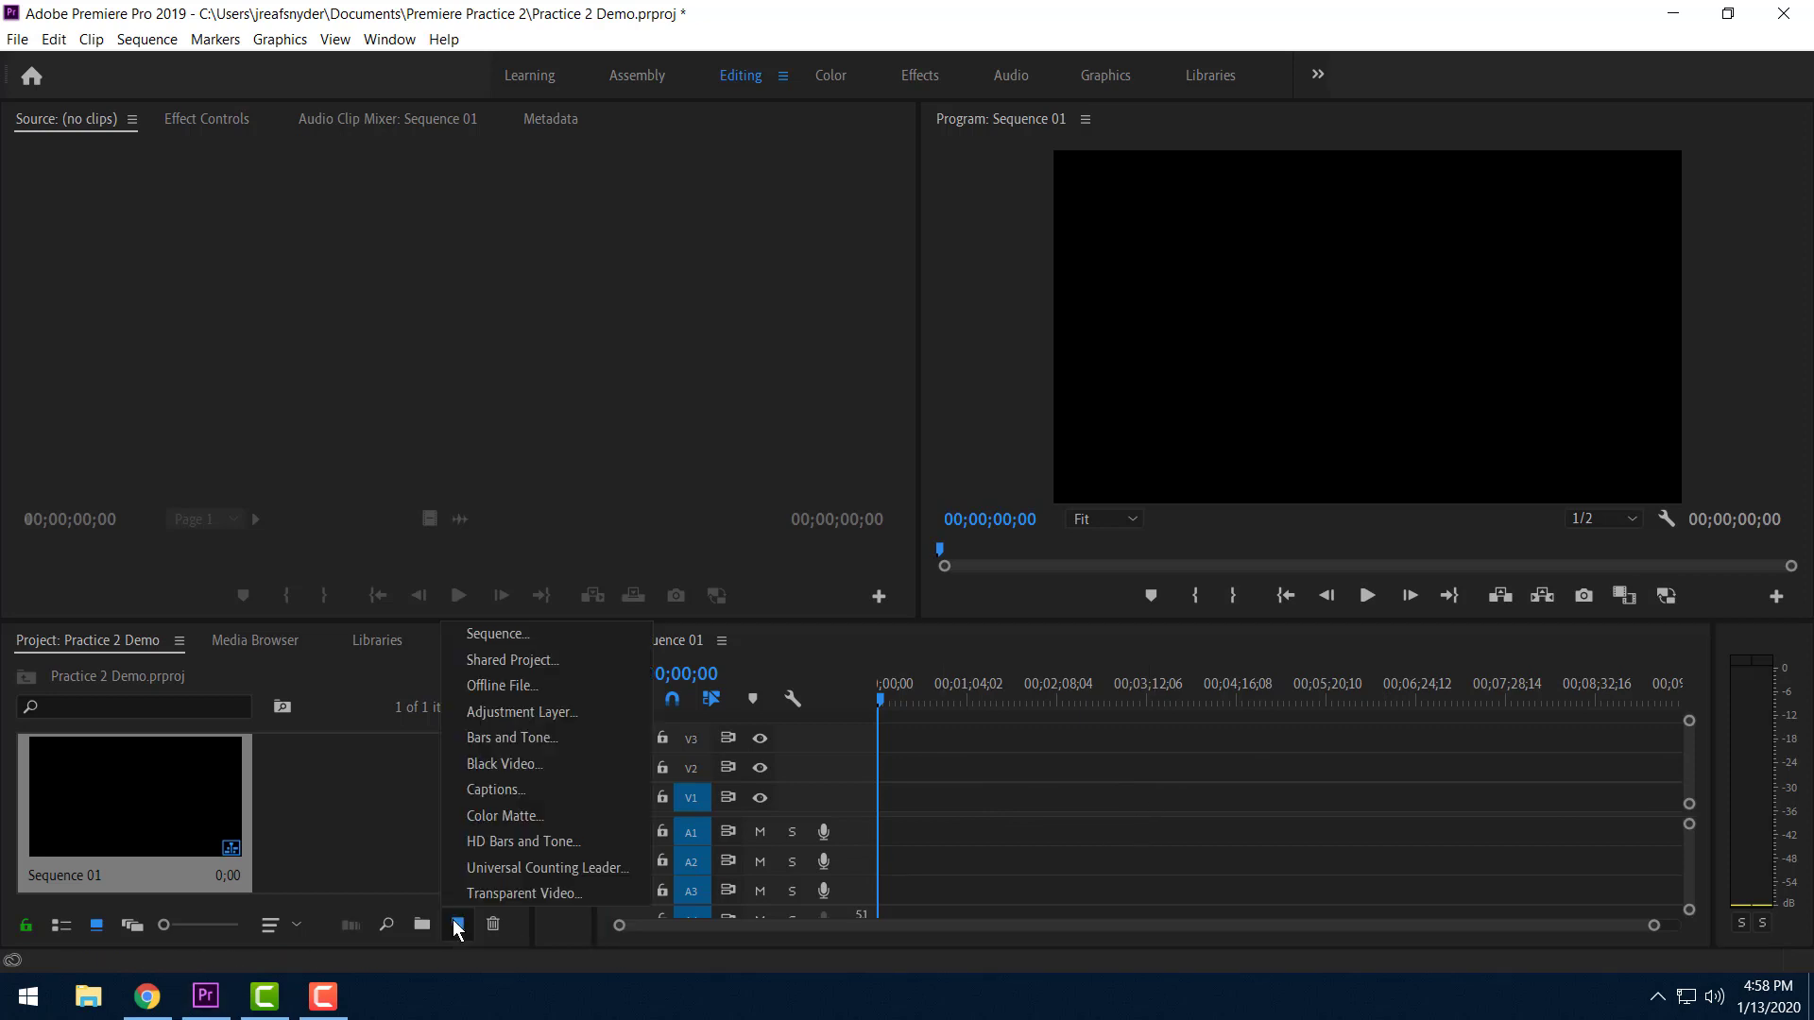
pyautogui.click(475, 819)
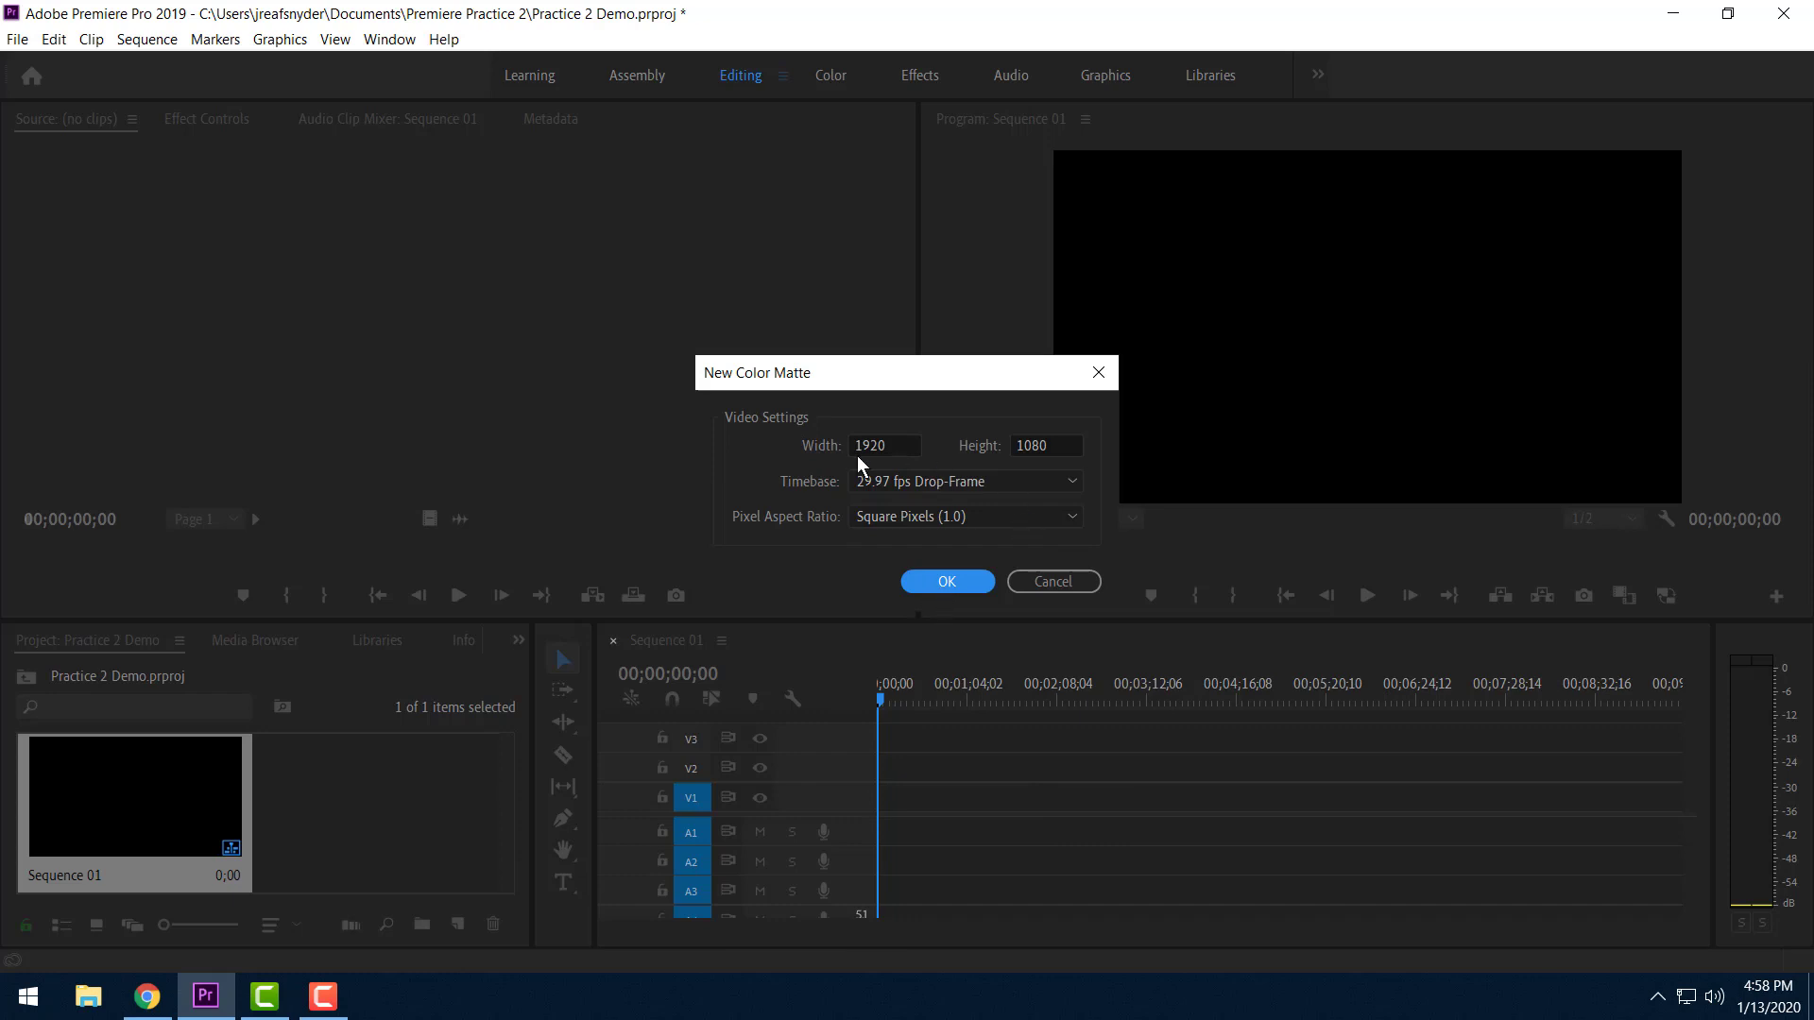
pyautogui.click(947, 582)
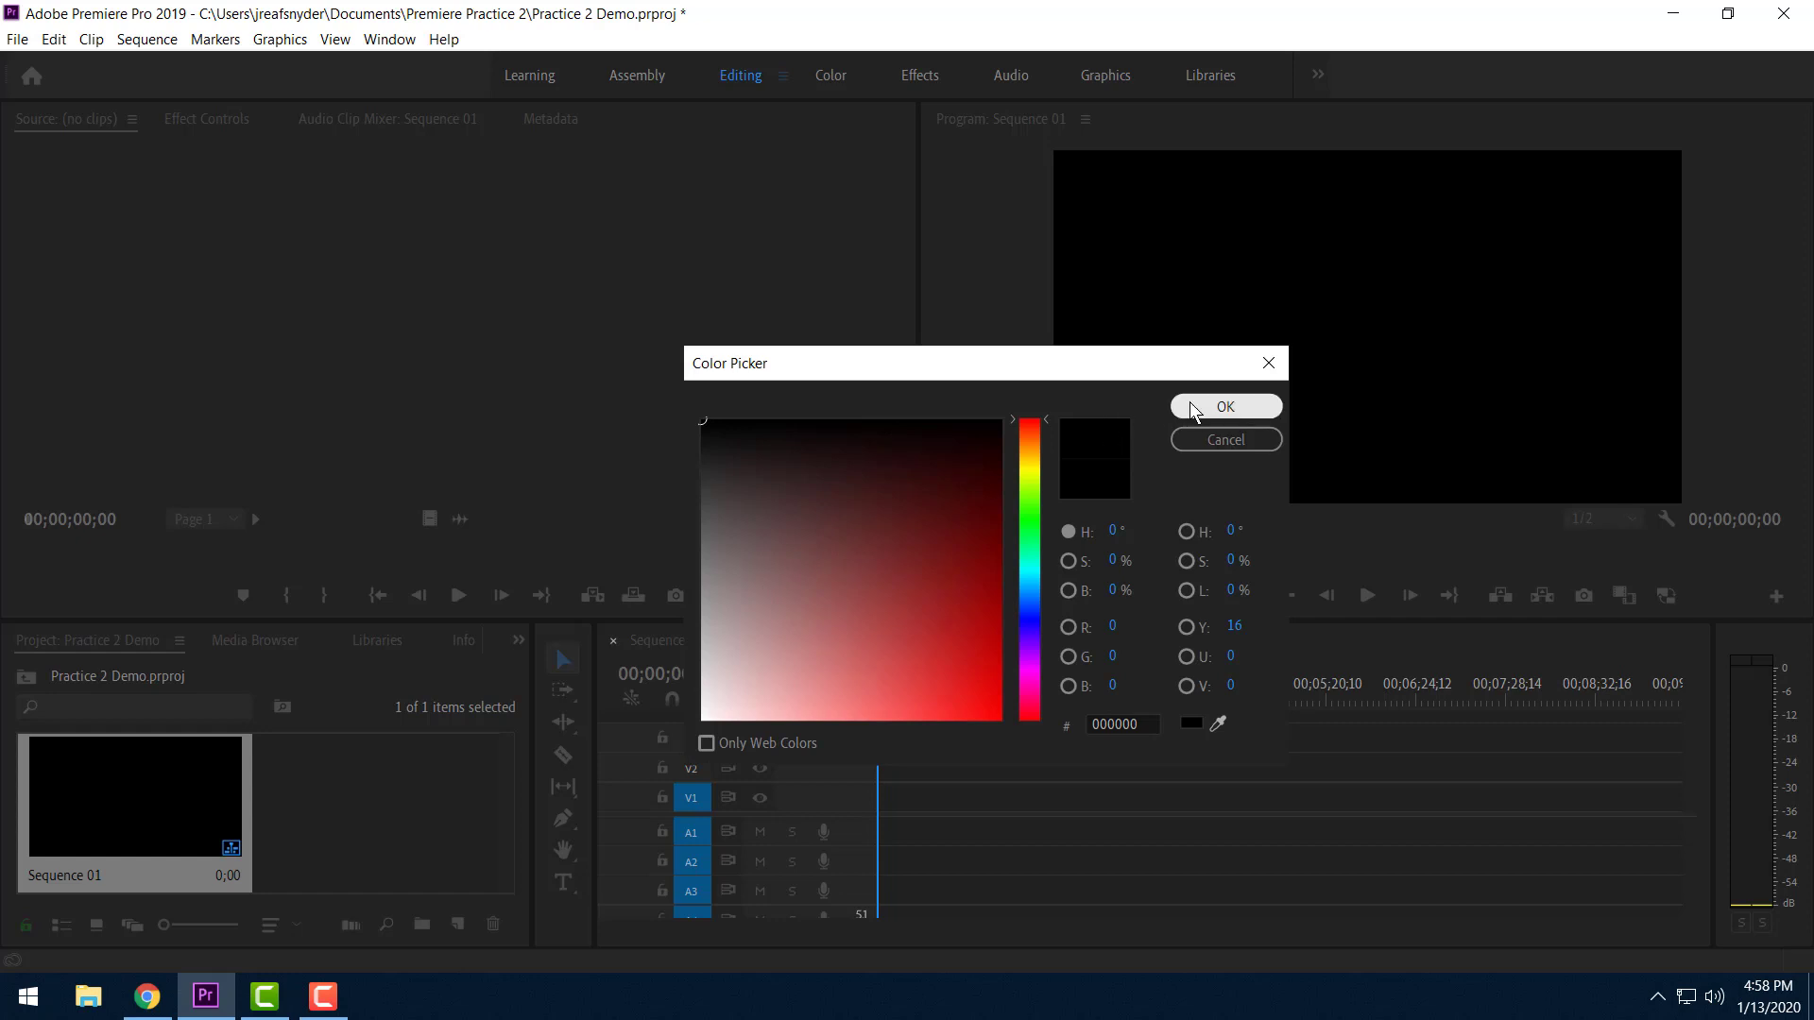
pyautogui.click(1212, 408)
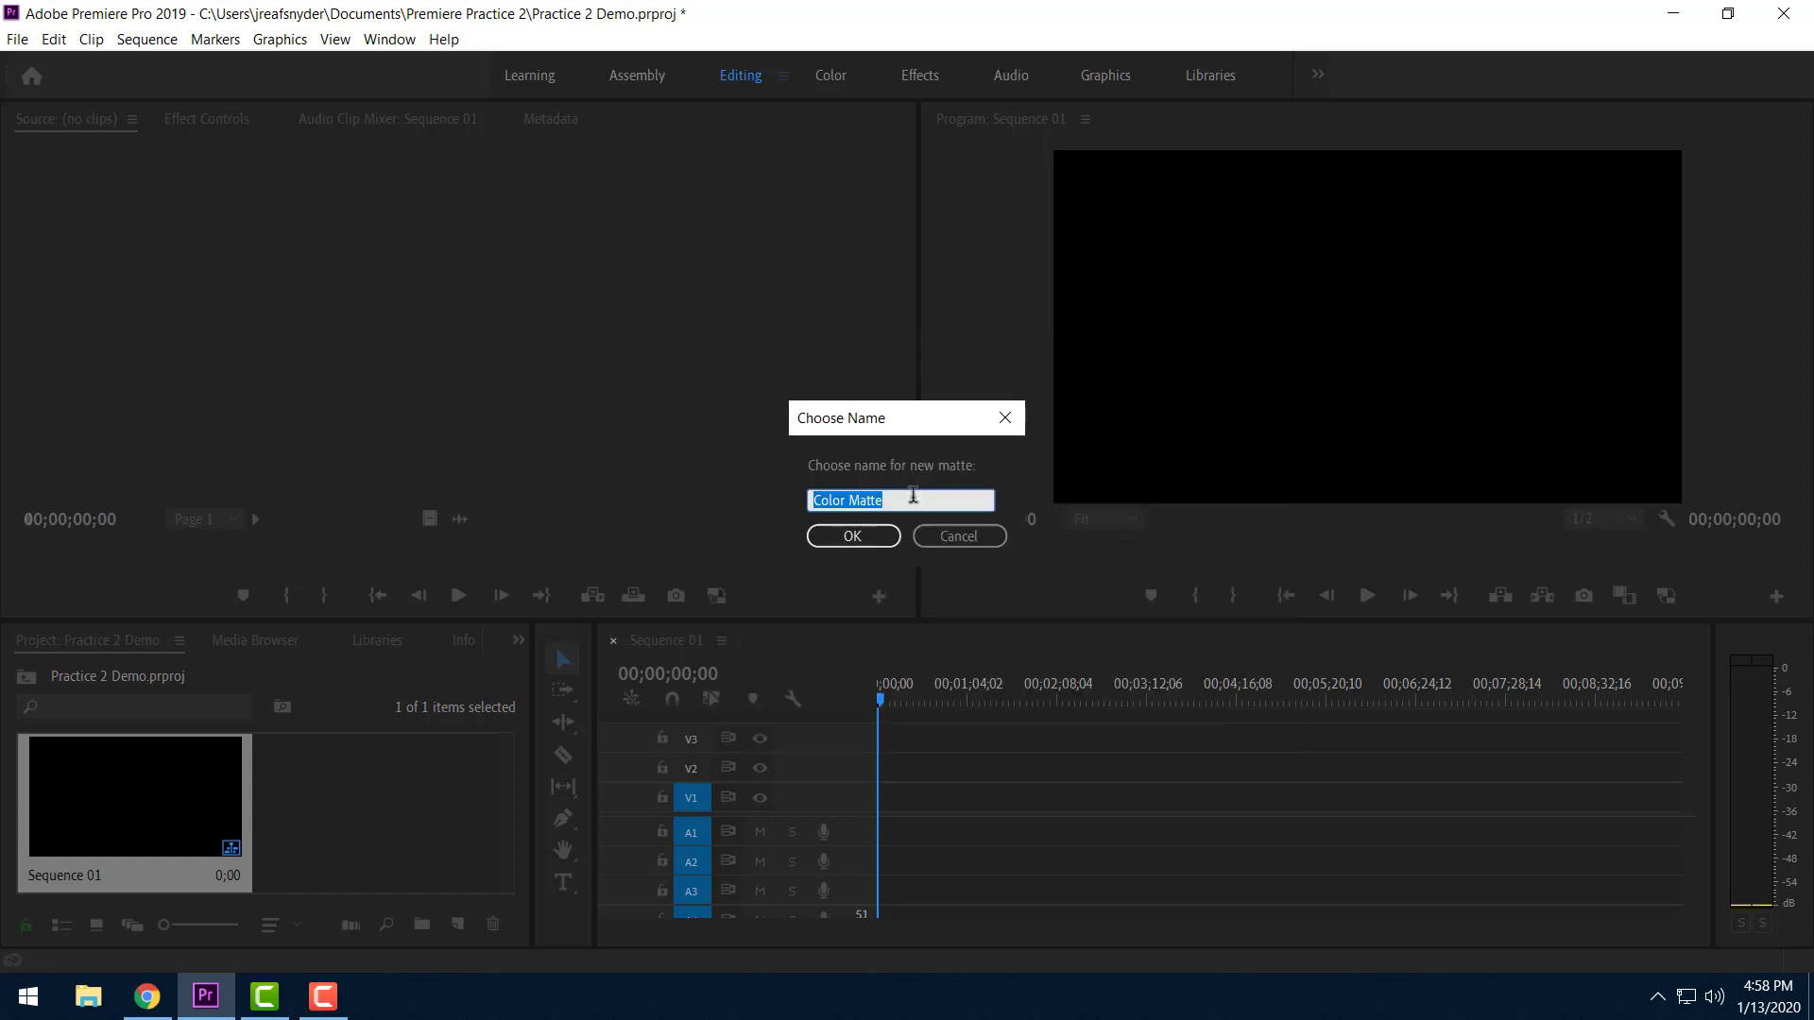
pyautogui.write('Black Lead')
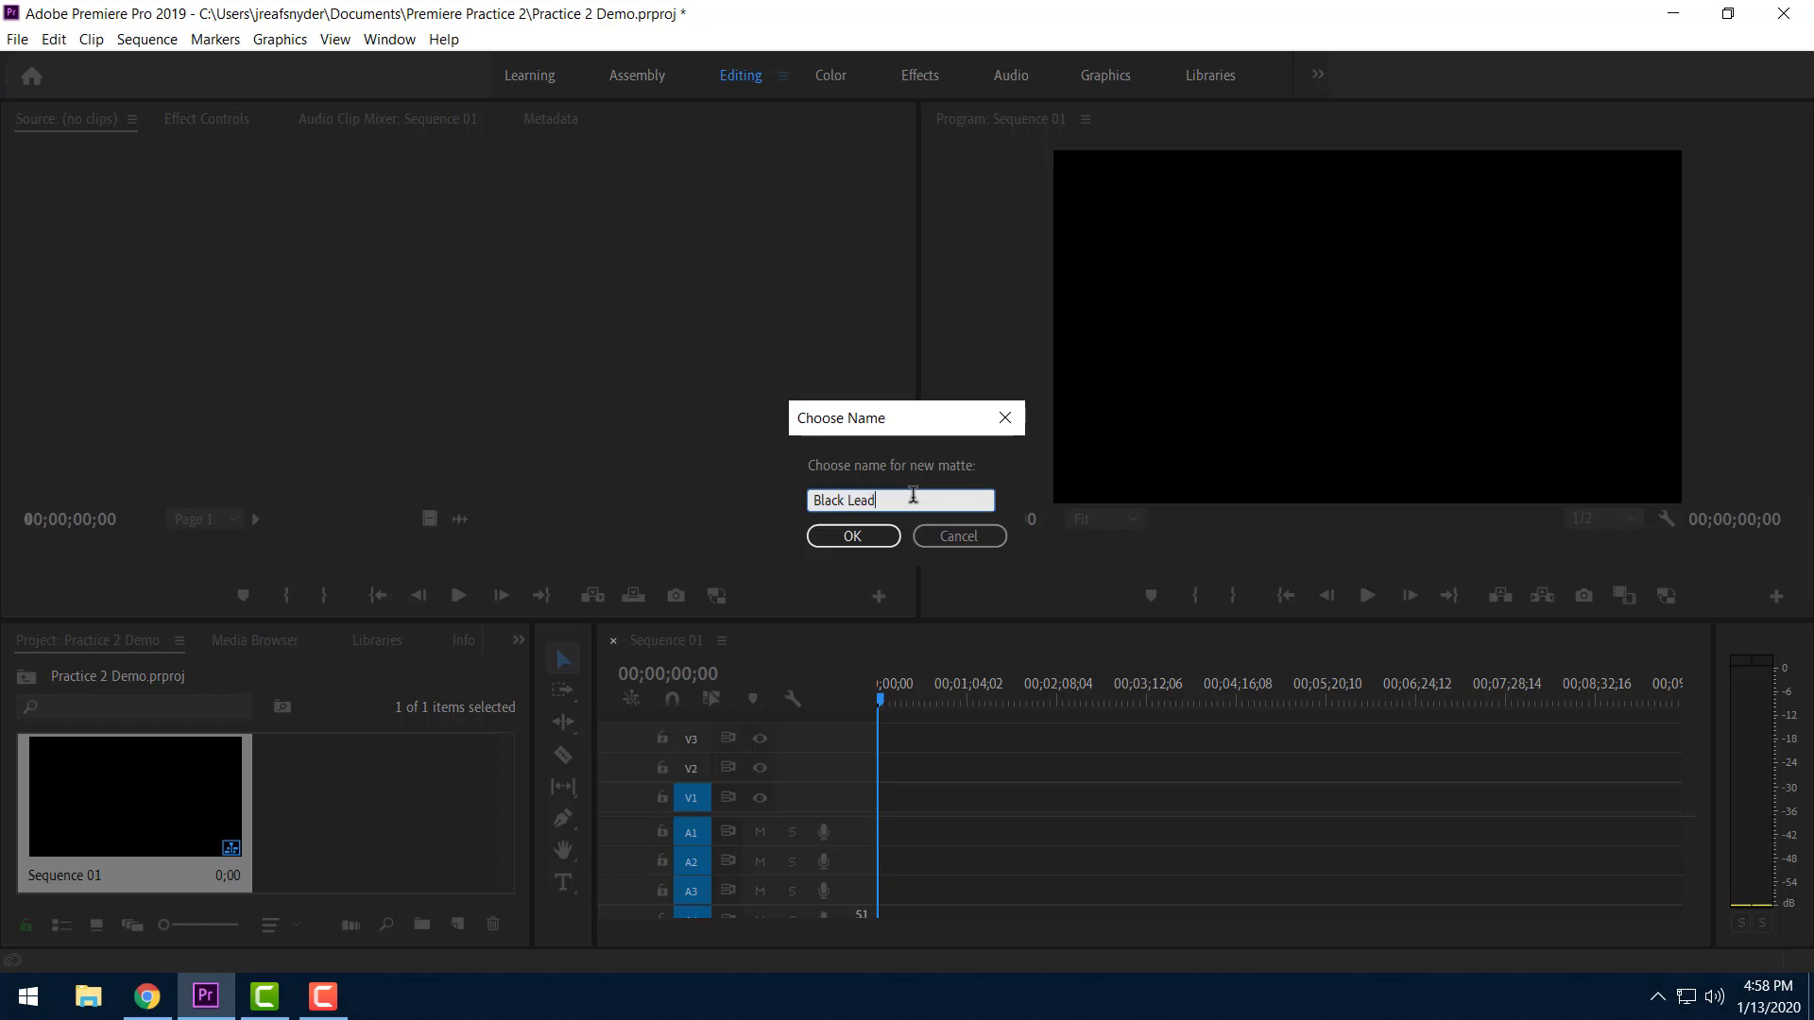
pyautogui.write('ers')
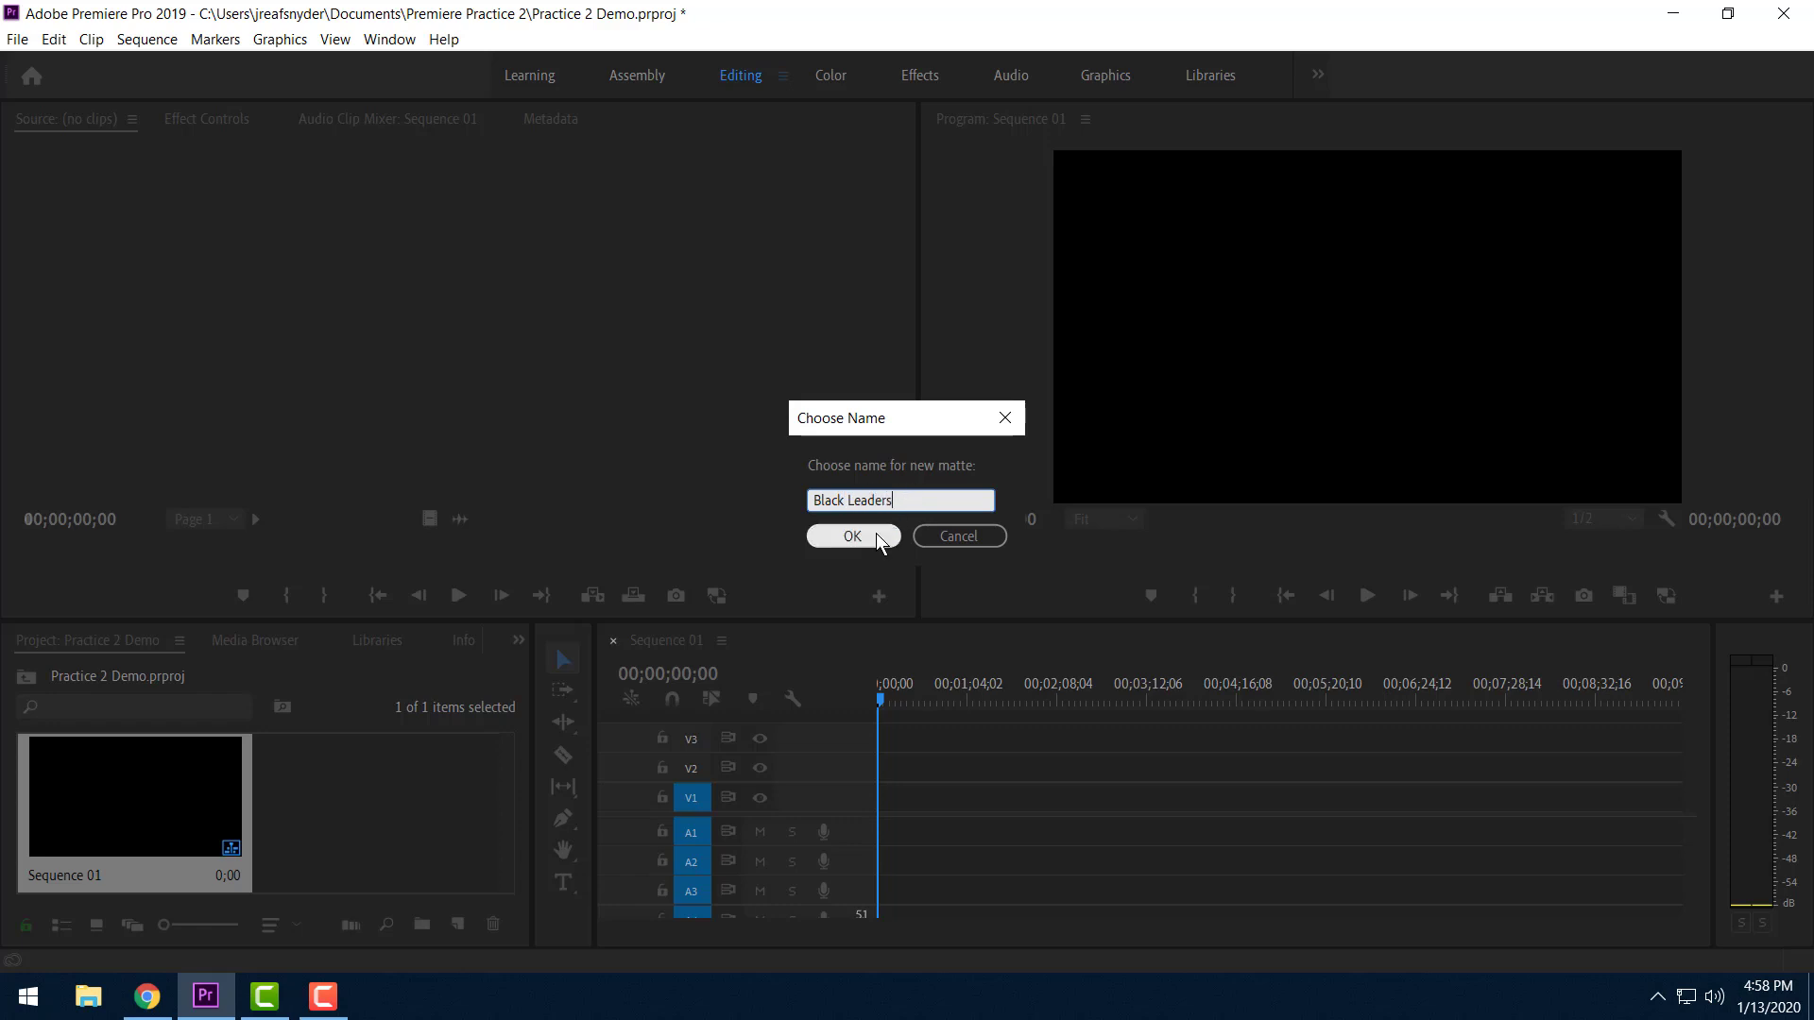
pyautogui.click(878, 535)
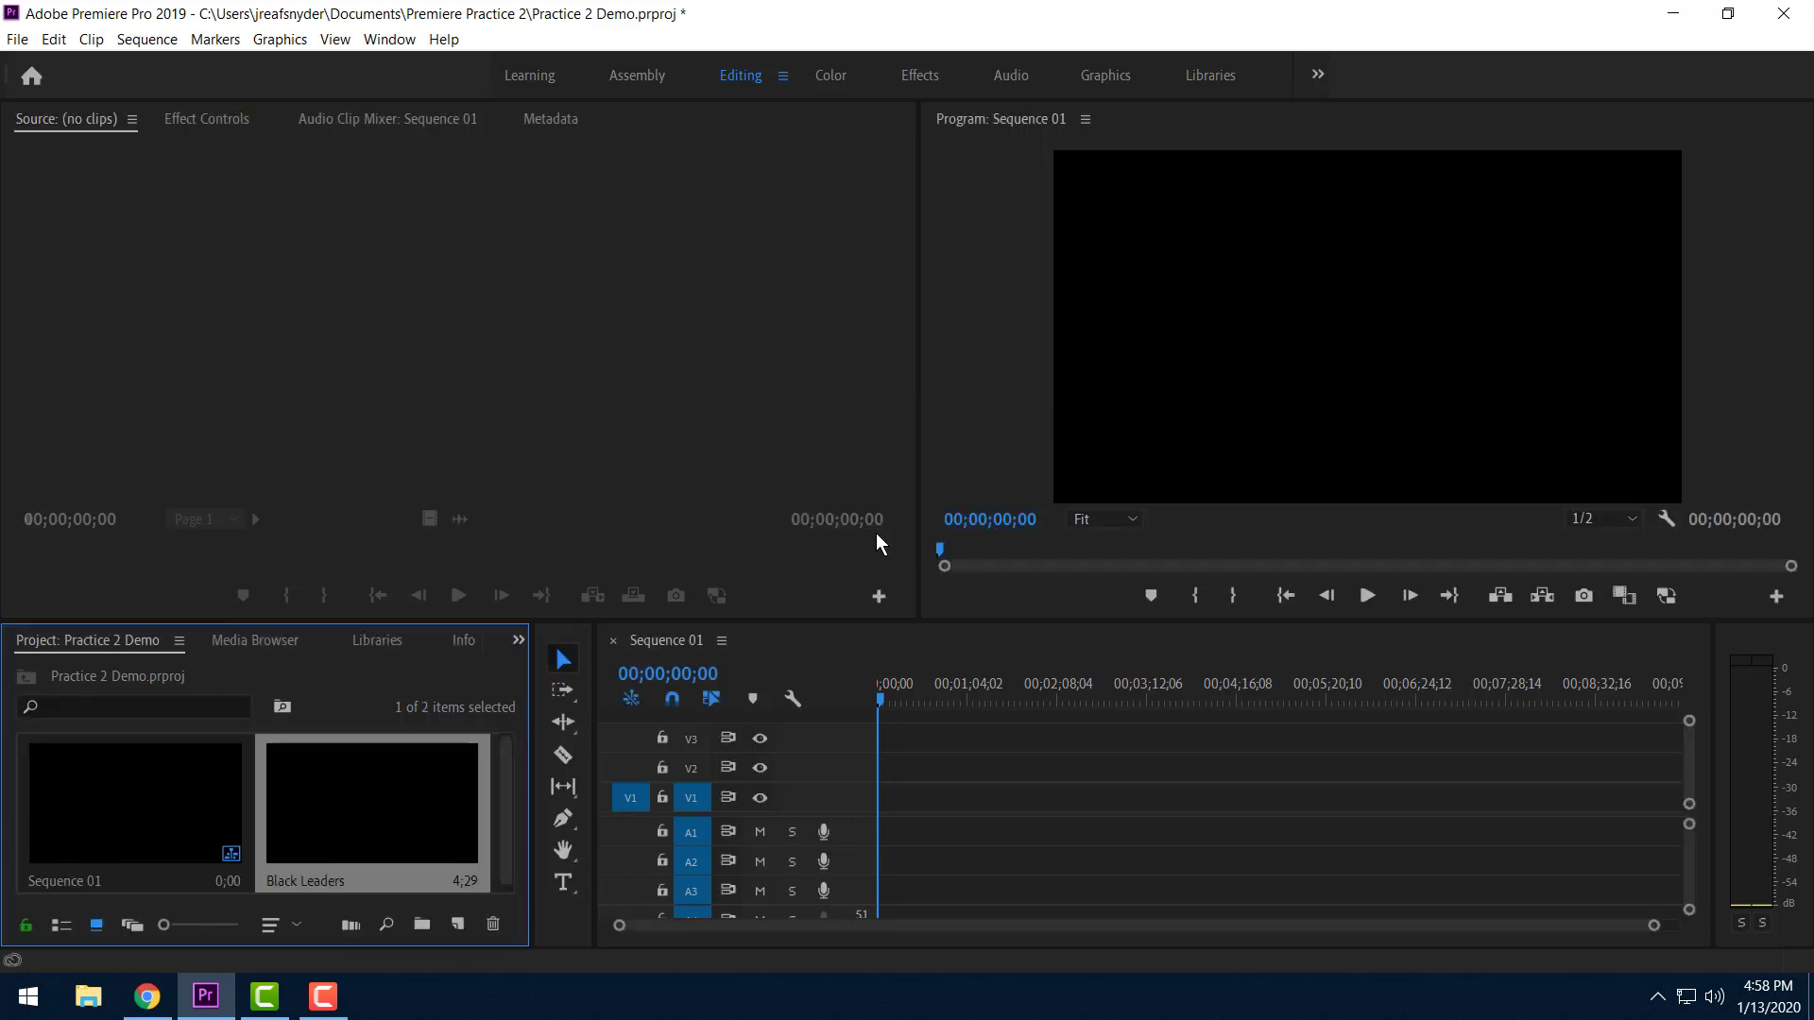
# Rename the new color matte to Black Leader, keeping its color as it is.
pyautogui.doubleClick(373, 850)
pyautogui.click(1227, 442)
pyautogui.click(334, 886)
pyautogui.click(355, 886)
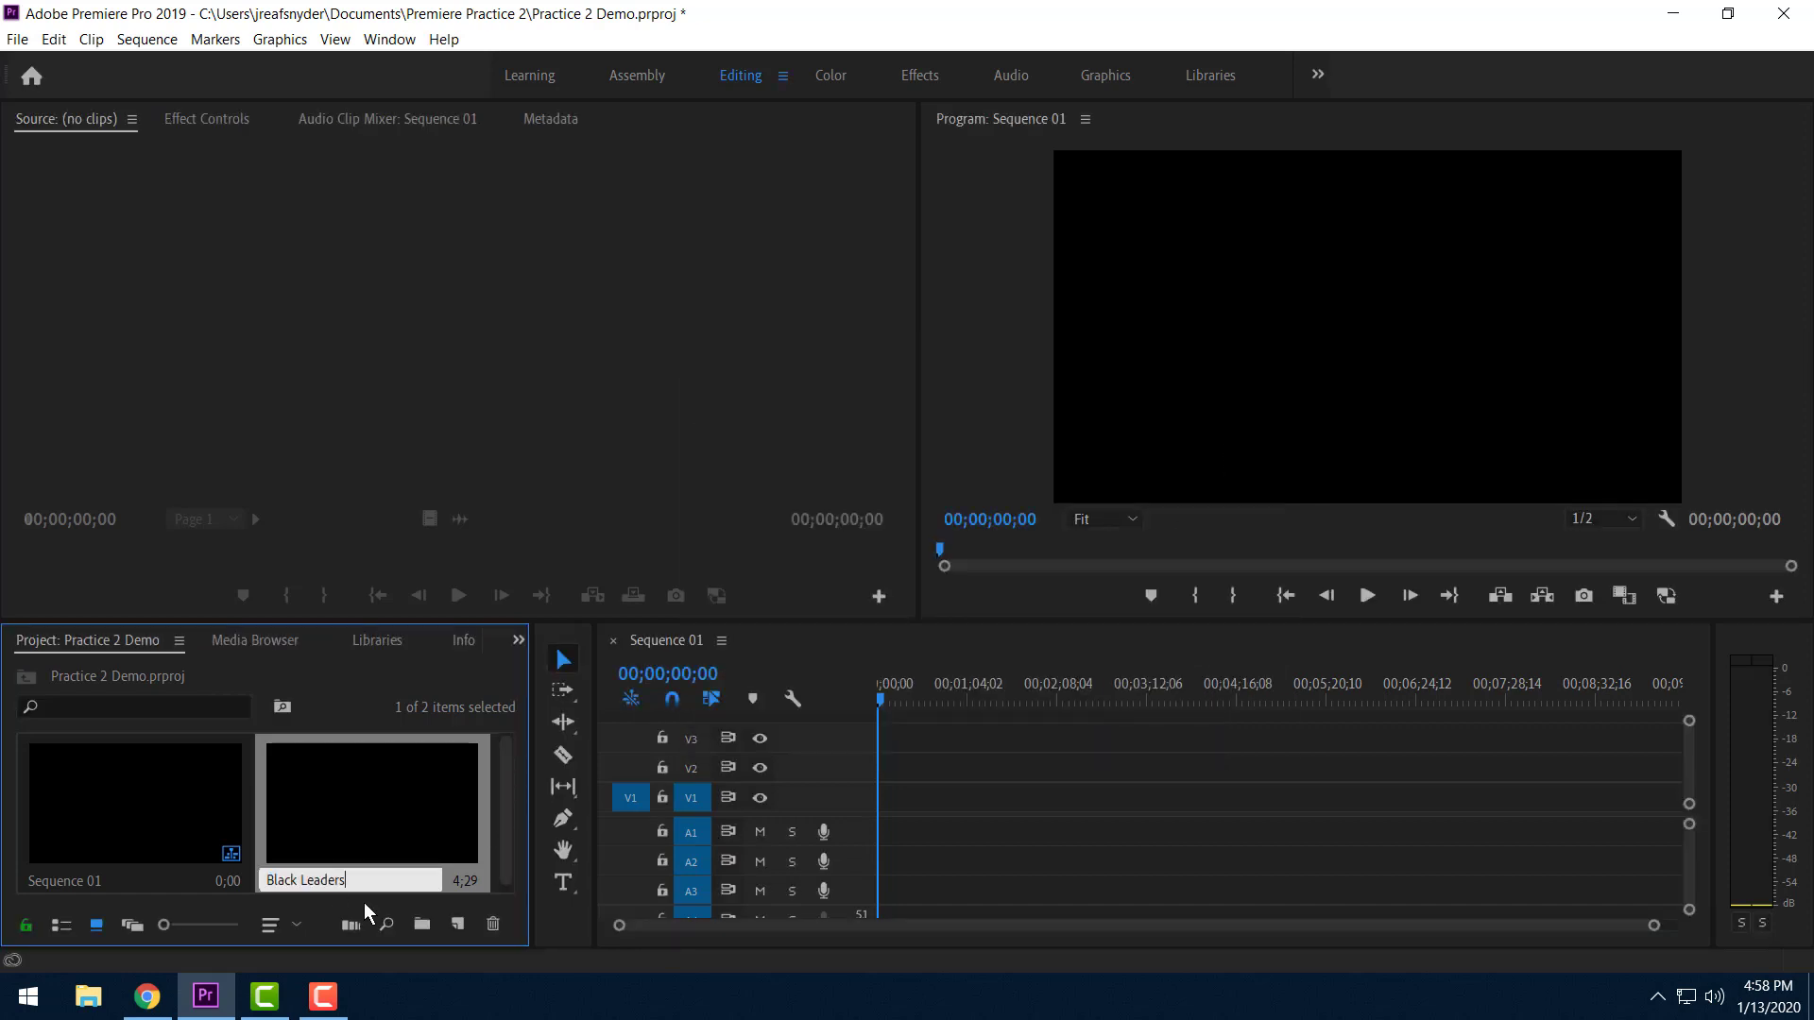
pyautogui.press('BackSpace')
pyautogui.click(605, 491)
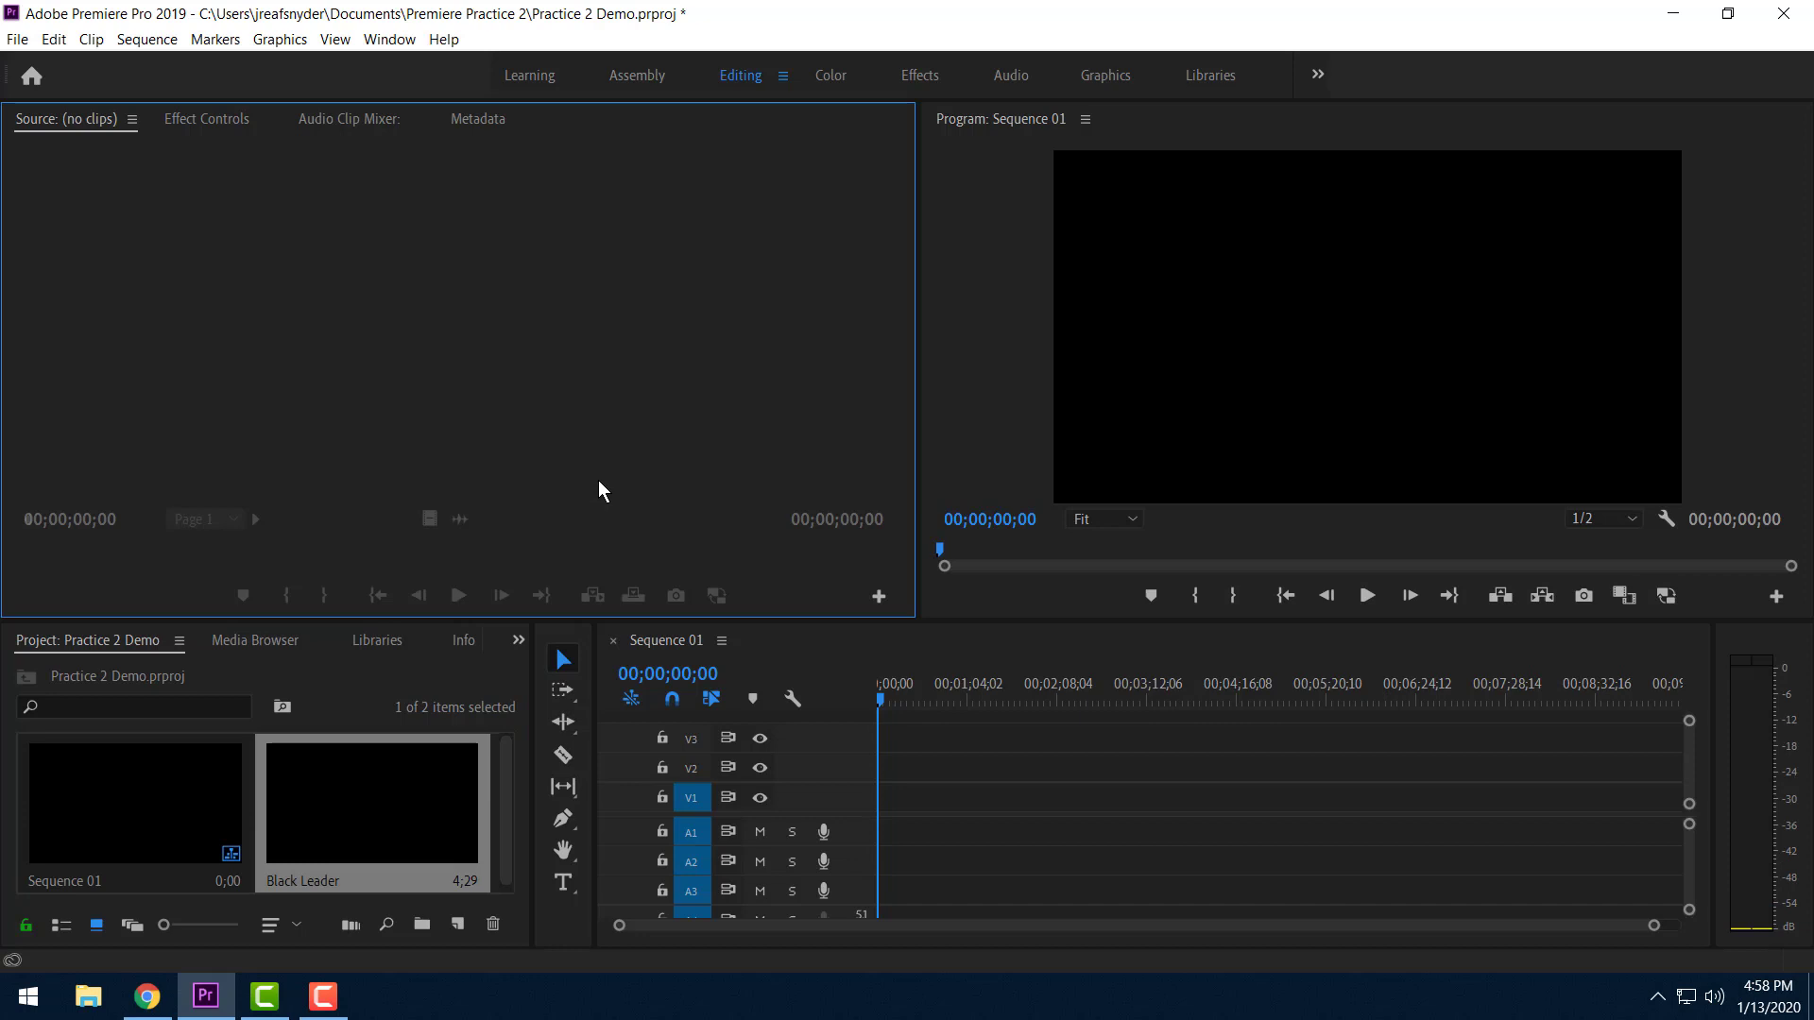
# Place the Black Leader matte on video track V1 at the start of Sequence 01.
pyautogui.click(392, 862)
pyautogui.moveTo(321, 822); pyautogui.dragTo(880, 802)
pyautogui.moveTo(1649, 927); pyautogui.dragTo(1256, 930)
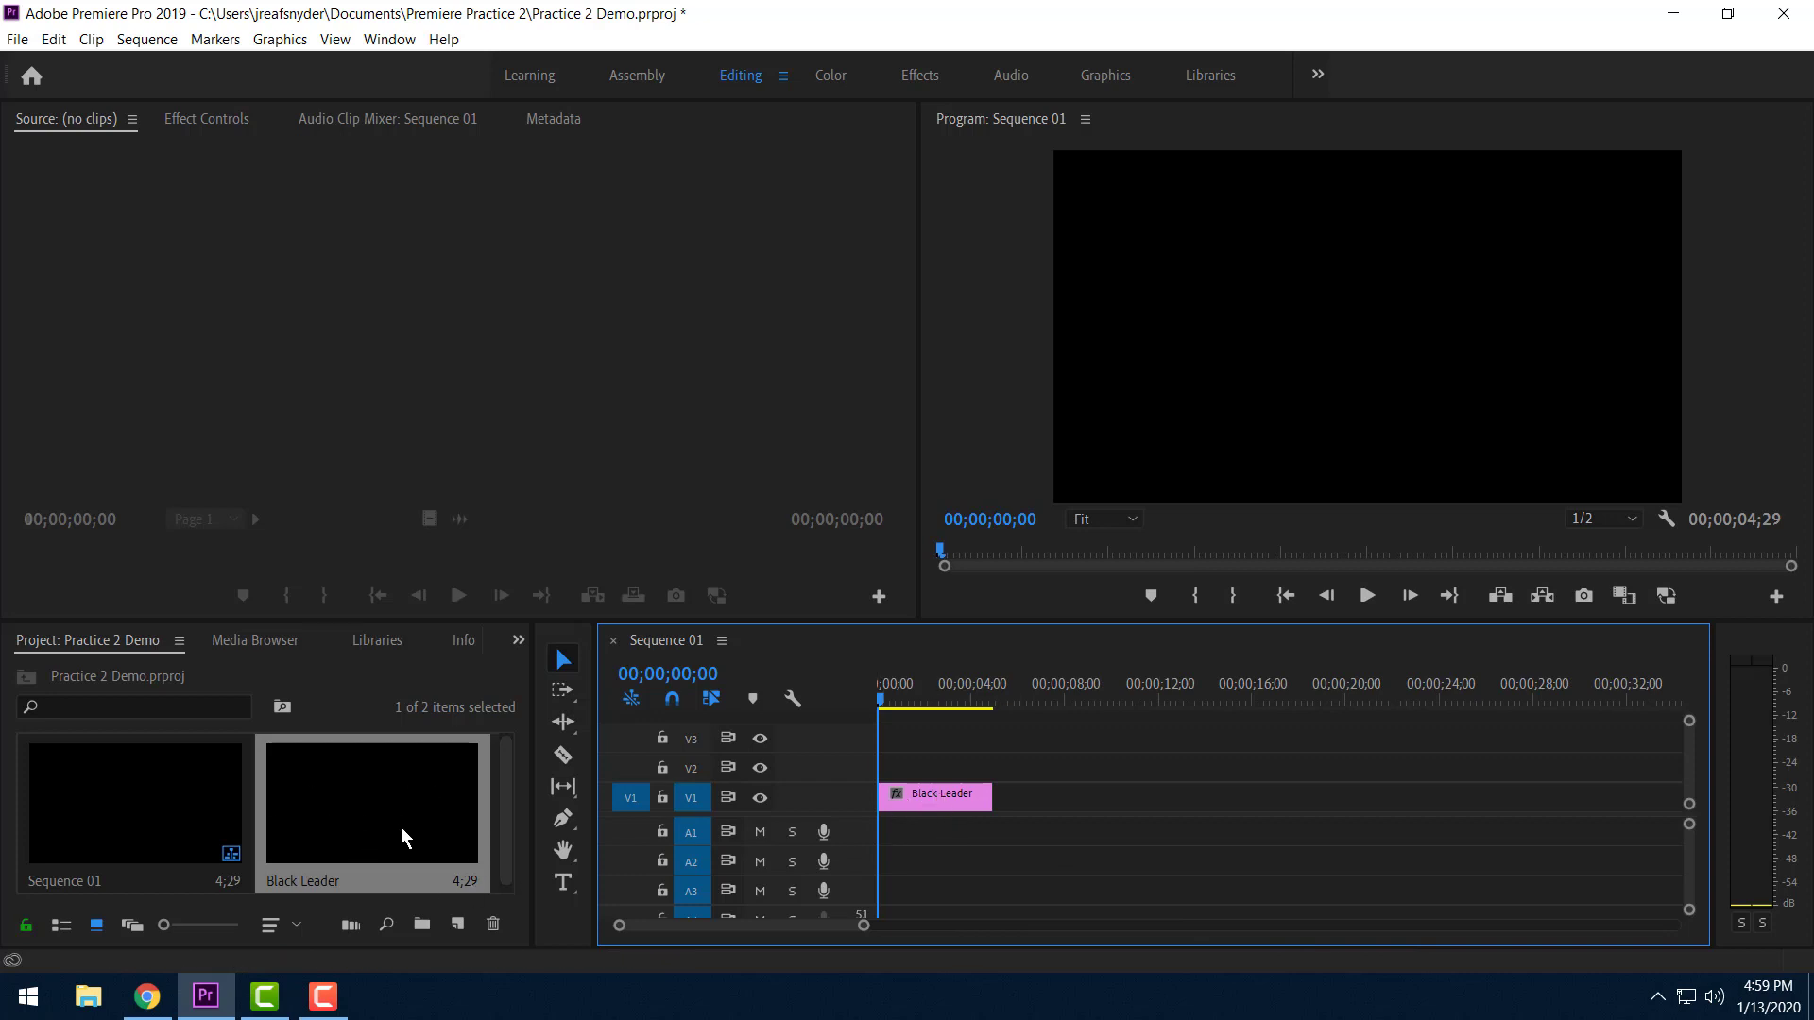
# Load the Black Leader matte into the Source monitor and shorten its marked range from the end.
pyautogui.moveTo(401, 839); pyautogui.dragTo(428, 323)
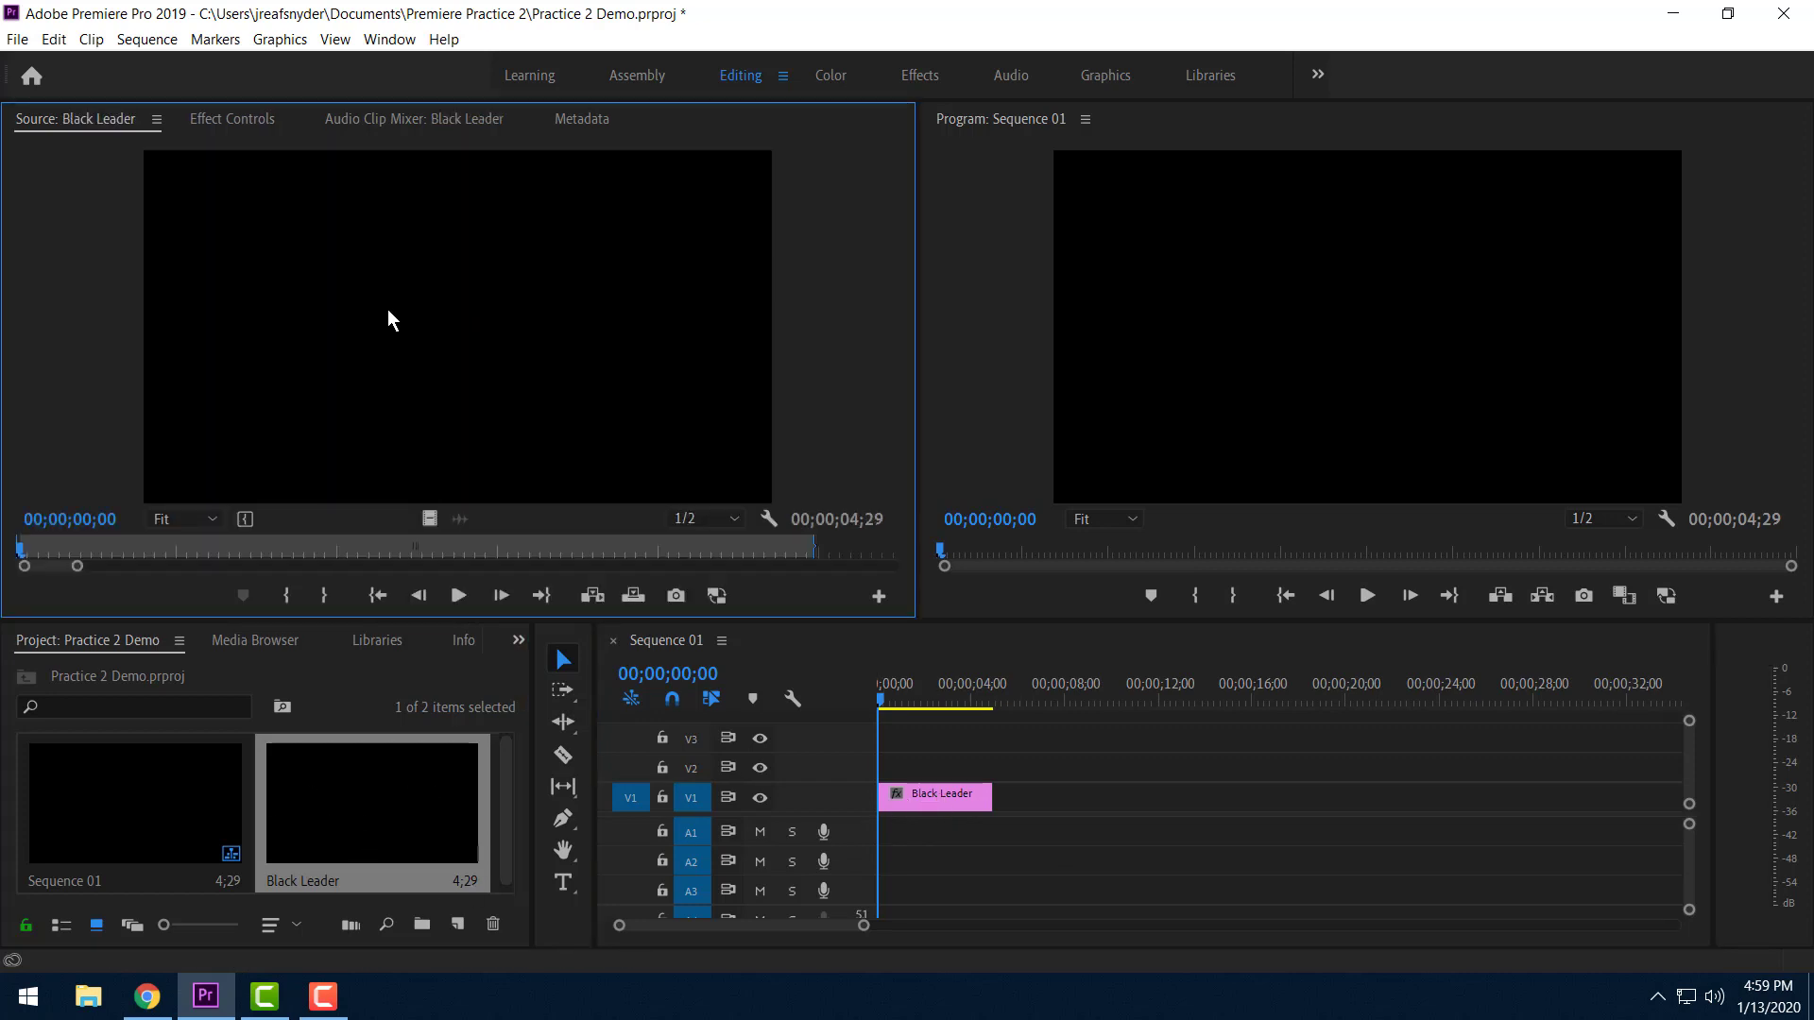
pyautogui.moveTo(813, 543); pyautogui.dragTo(714, 557)
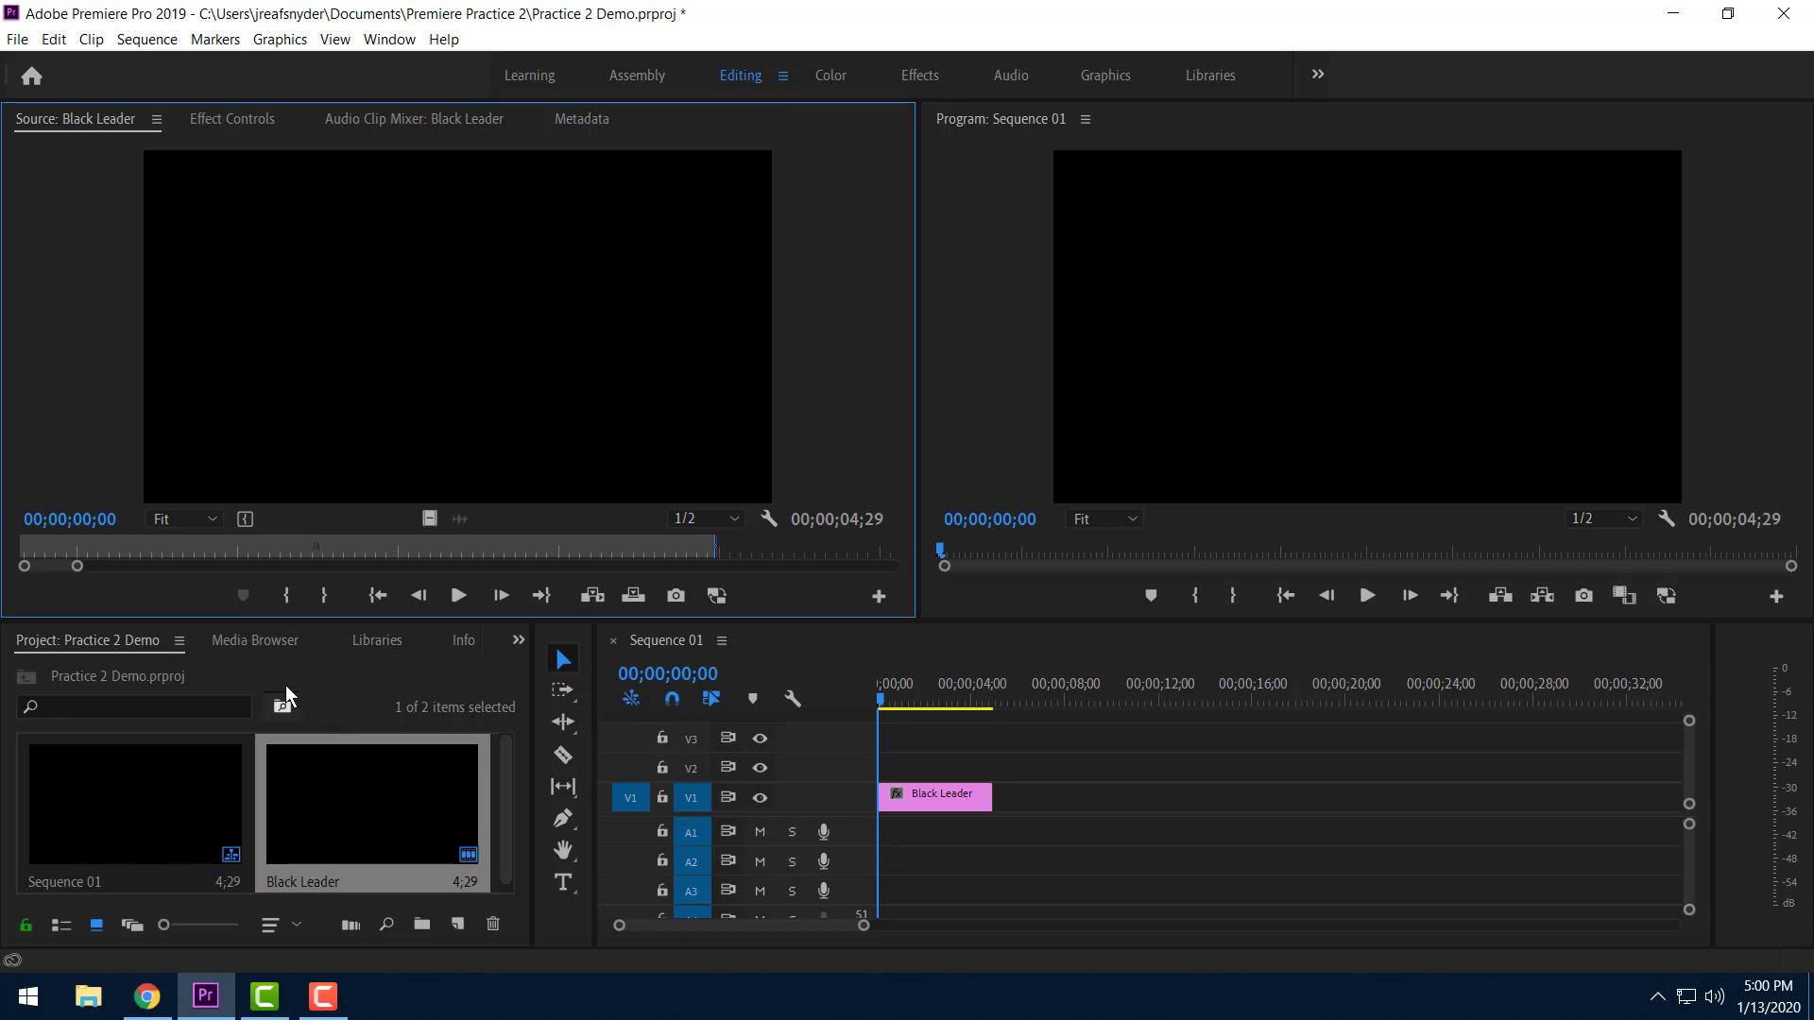
pyautogui.click(350, 665)
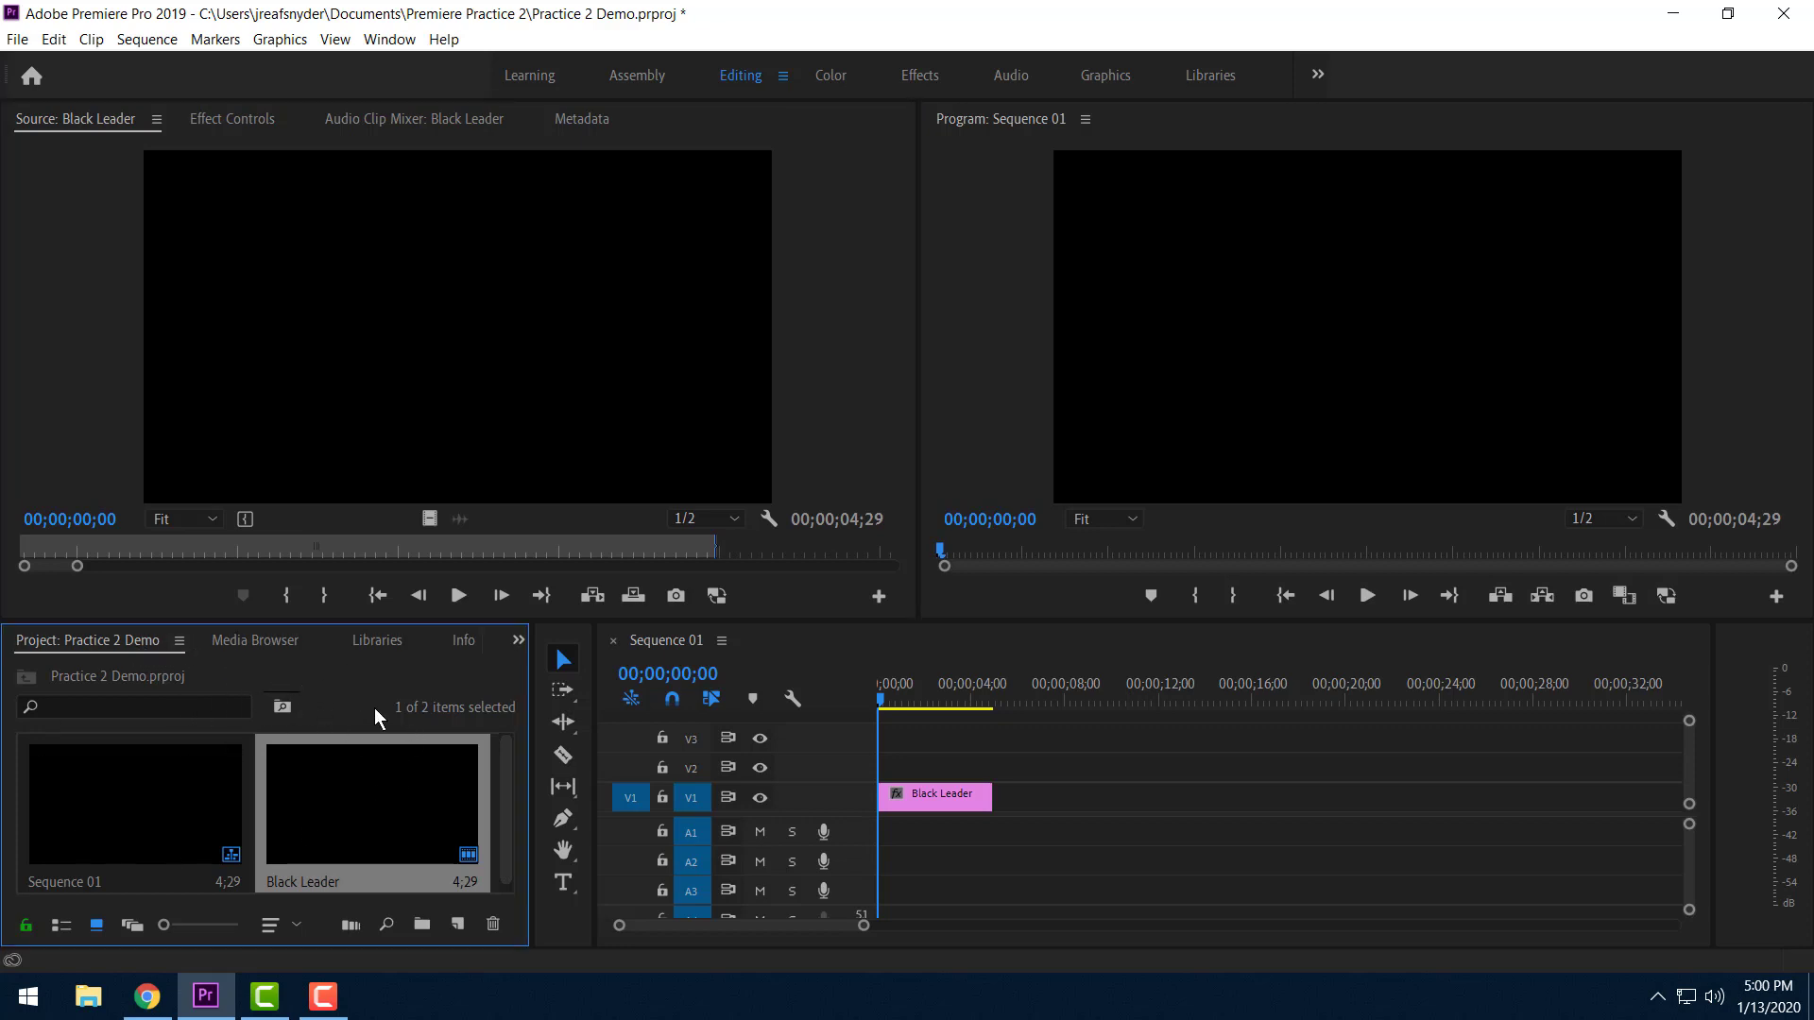
# Browse the media on the C: drive through Users to the home folder's Downloads and look through its images.
pyautogui.click(247, 644)
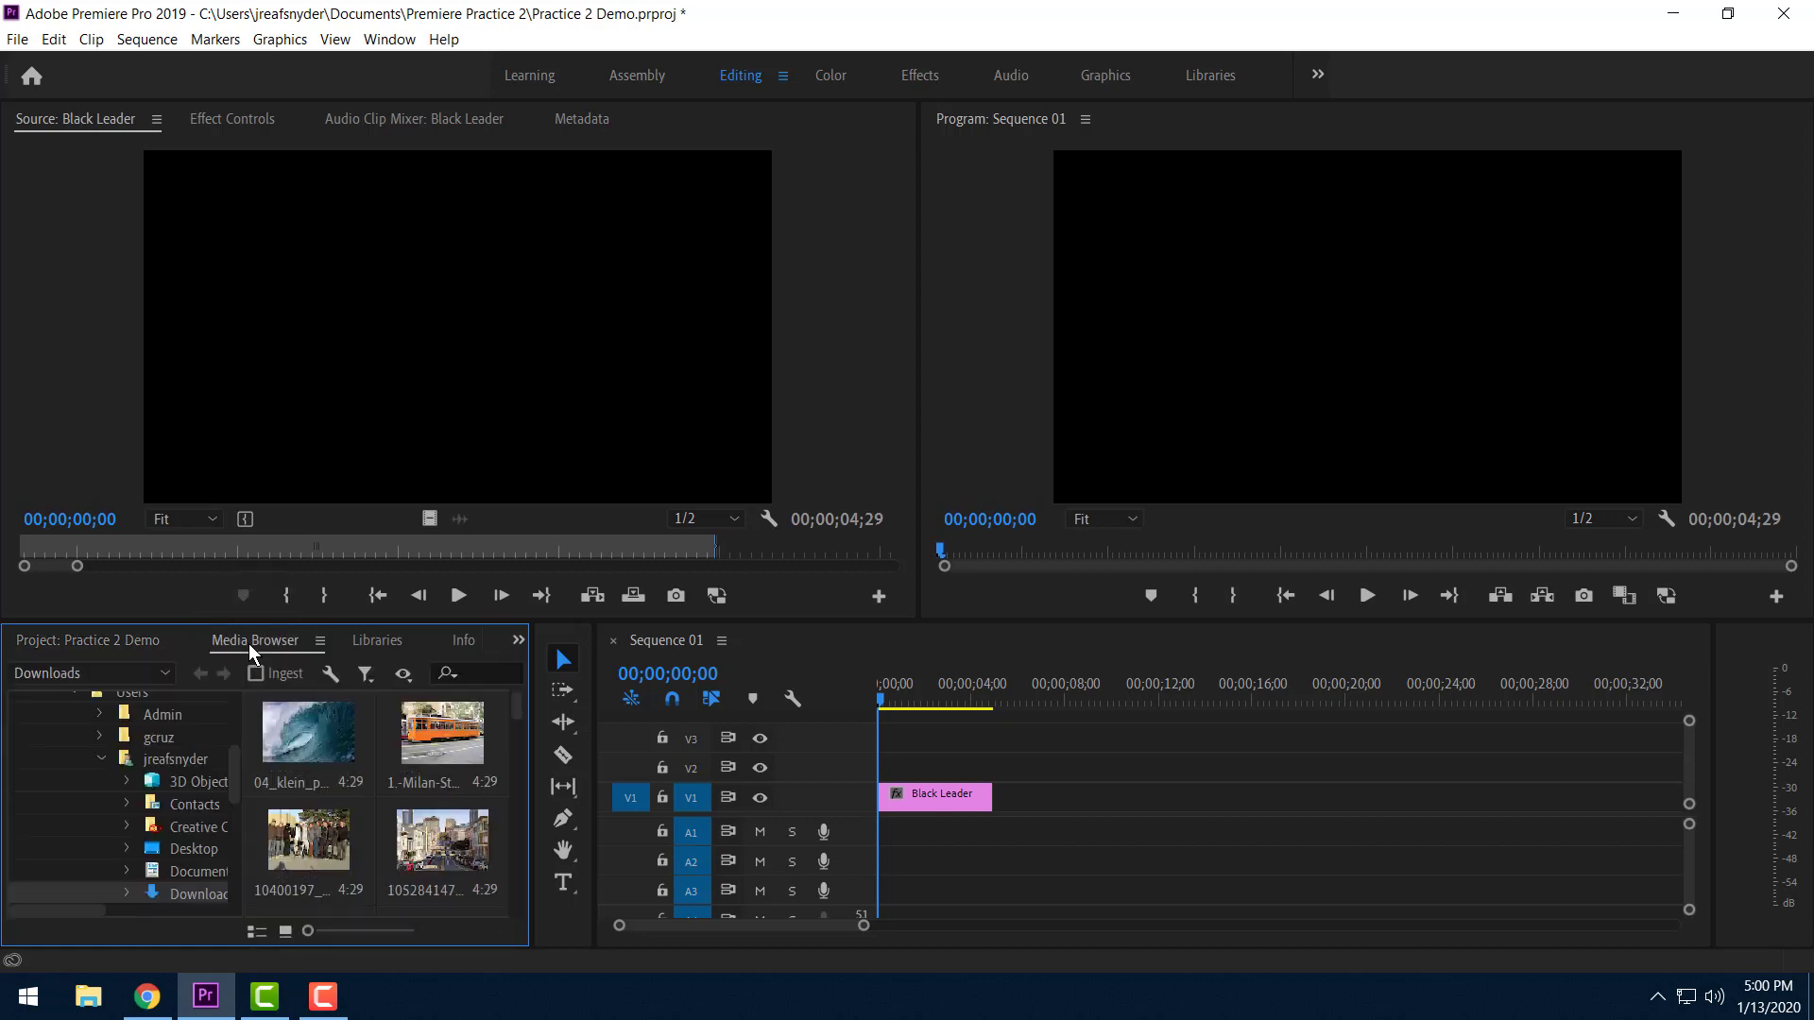
pyautogui.click(48, 749)
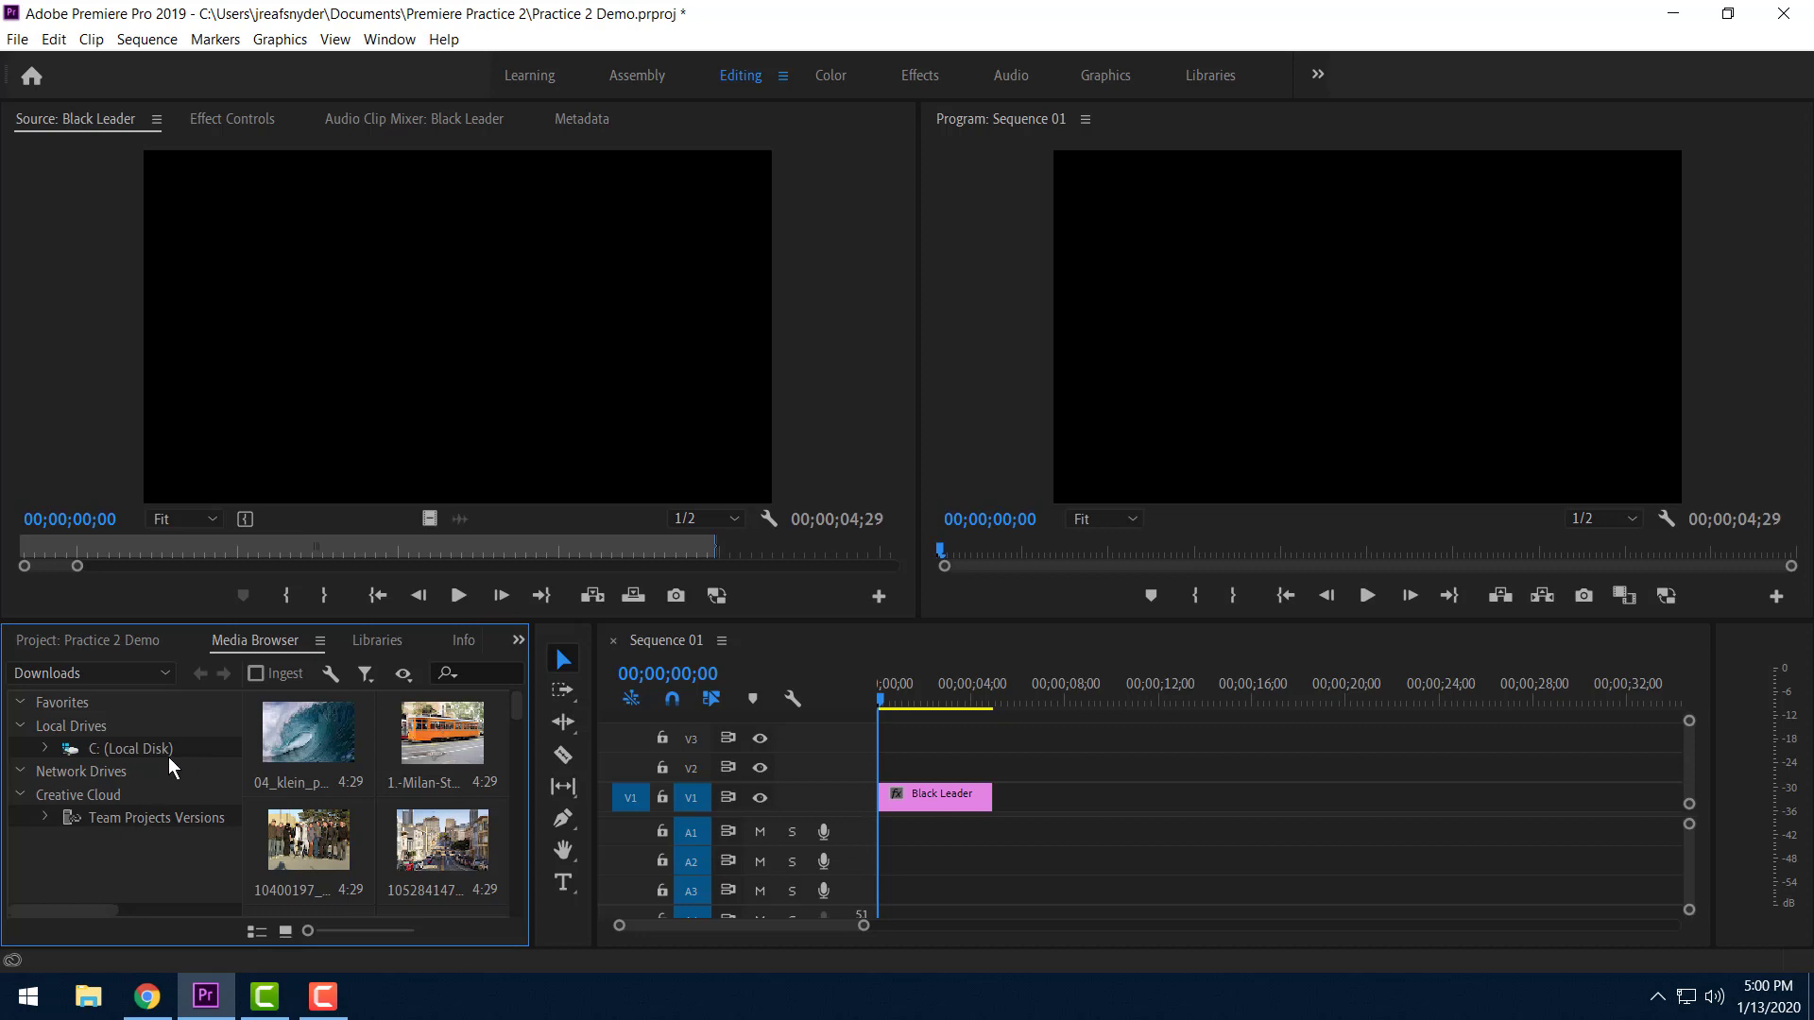
pyautogui.click(110, 751)
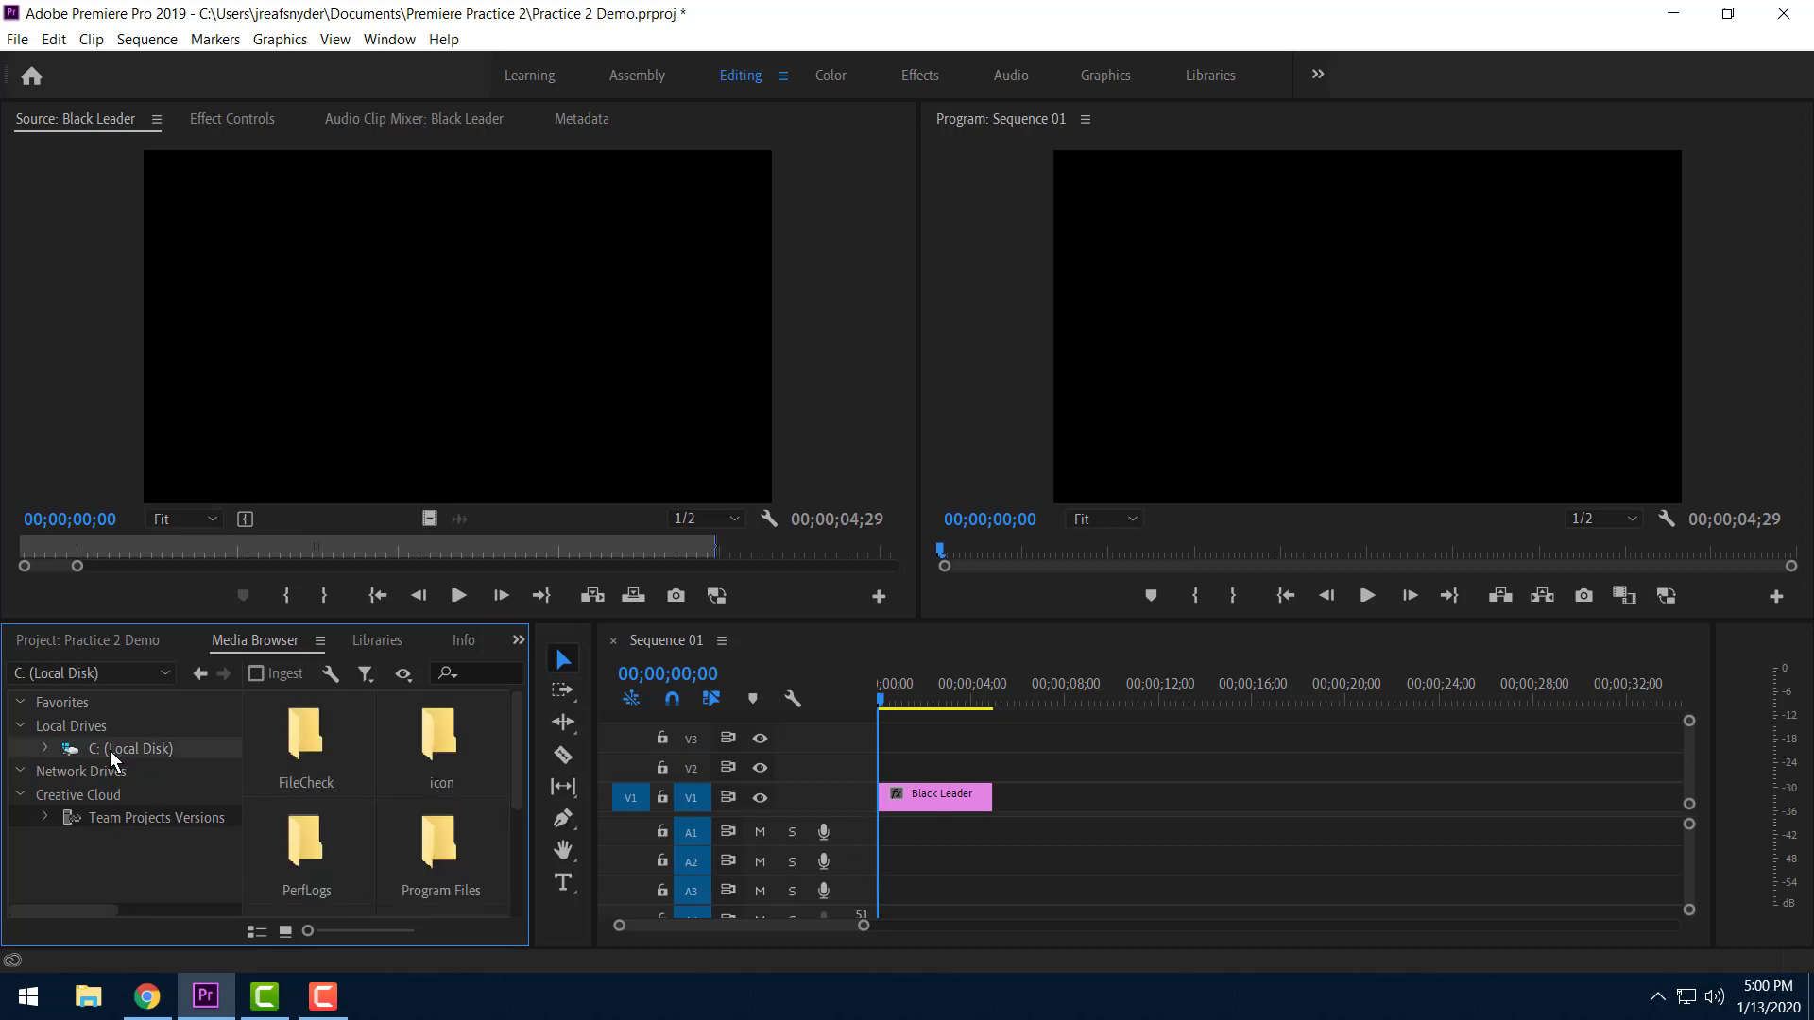
pyautogui.click(44, 751)
pyautogui.scroll(-1, 157, 775)
pyautogui.click(123, 818)
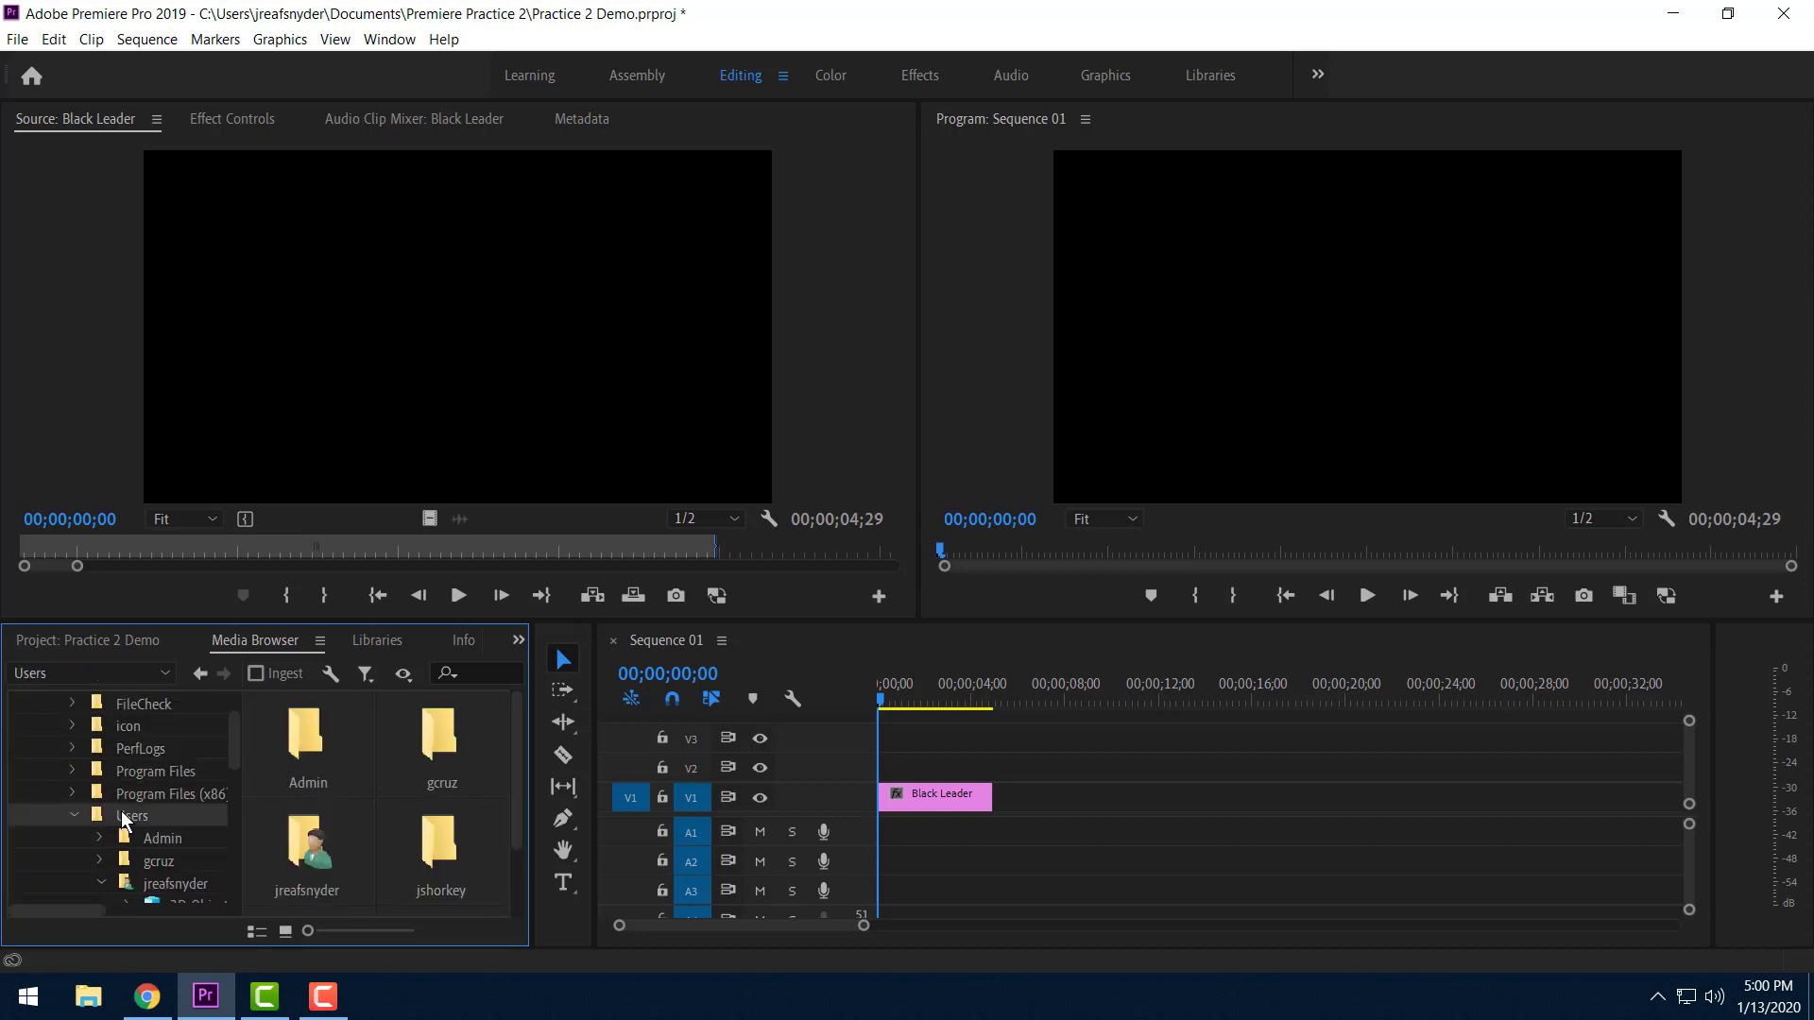
pyautogui.scroll(-1, 123, 830)
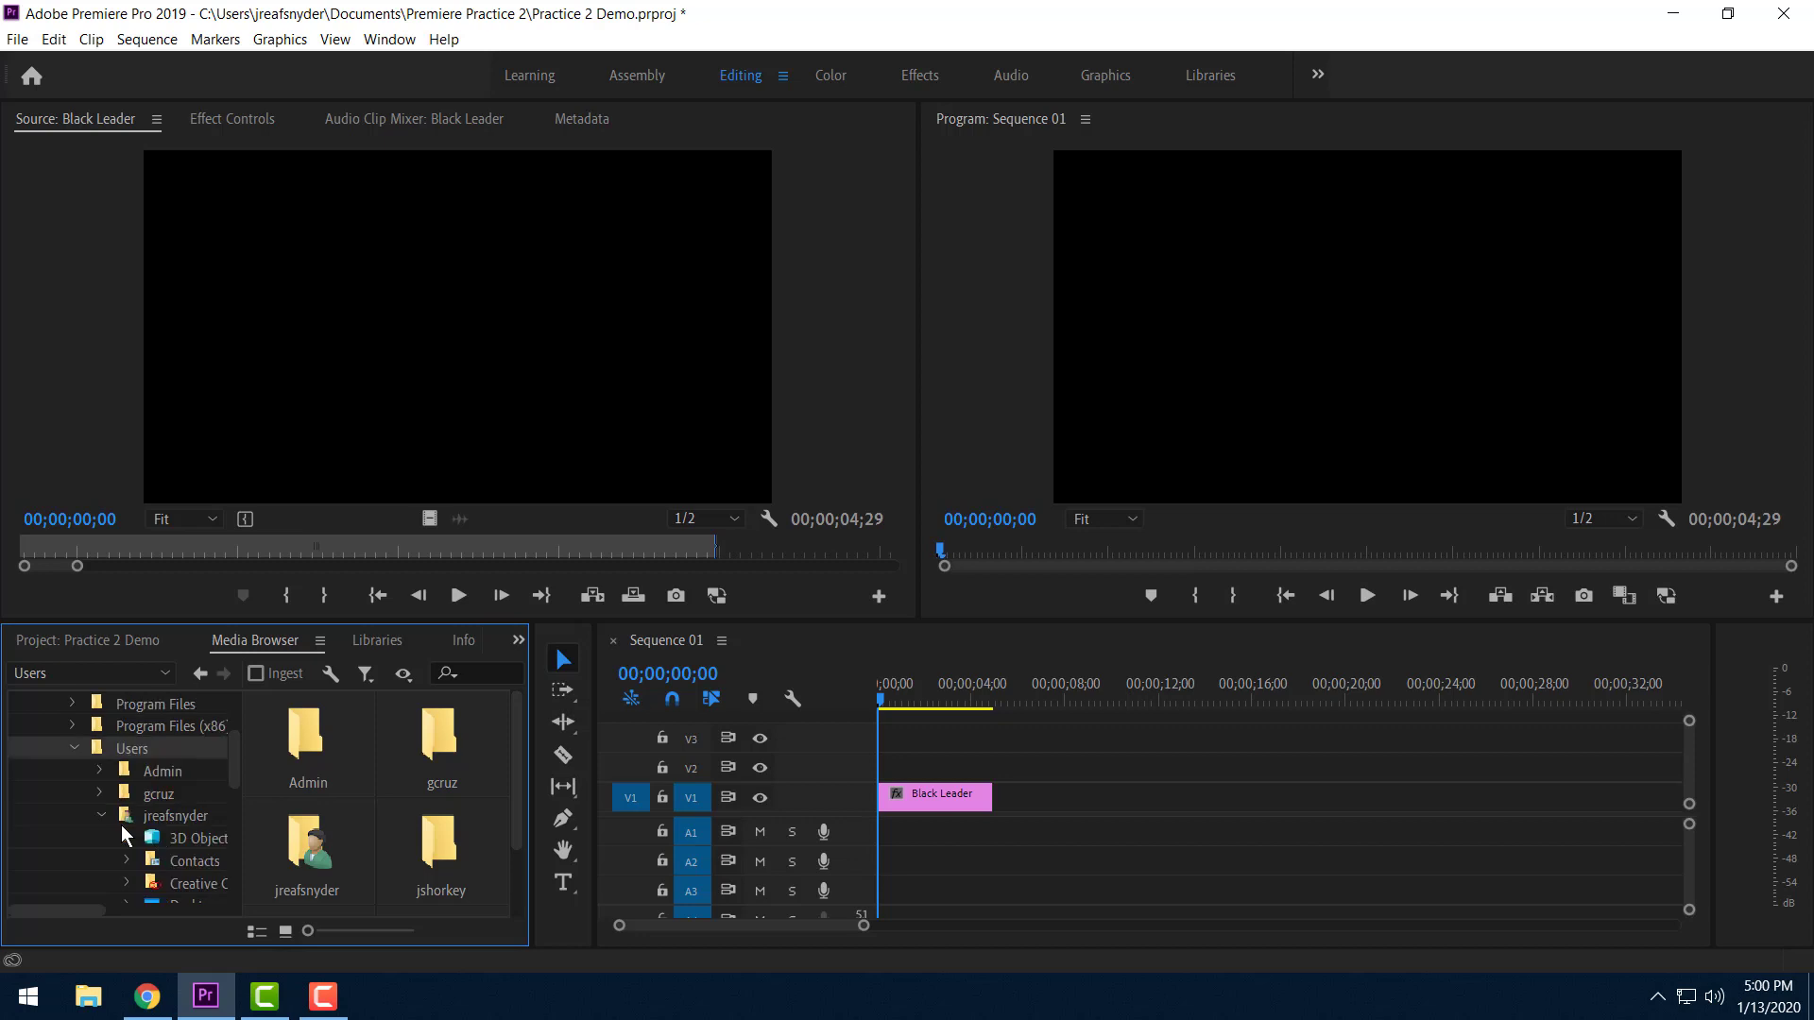
pyautogui.doubleClick(325, 851)
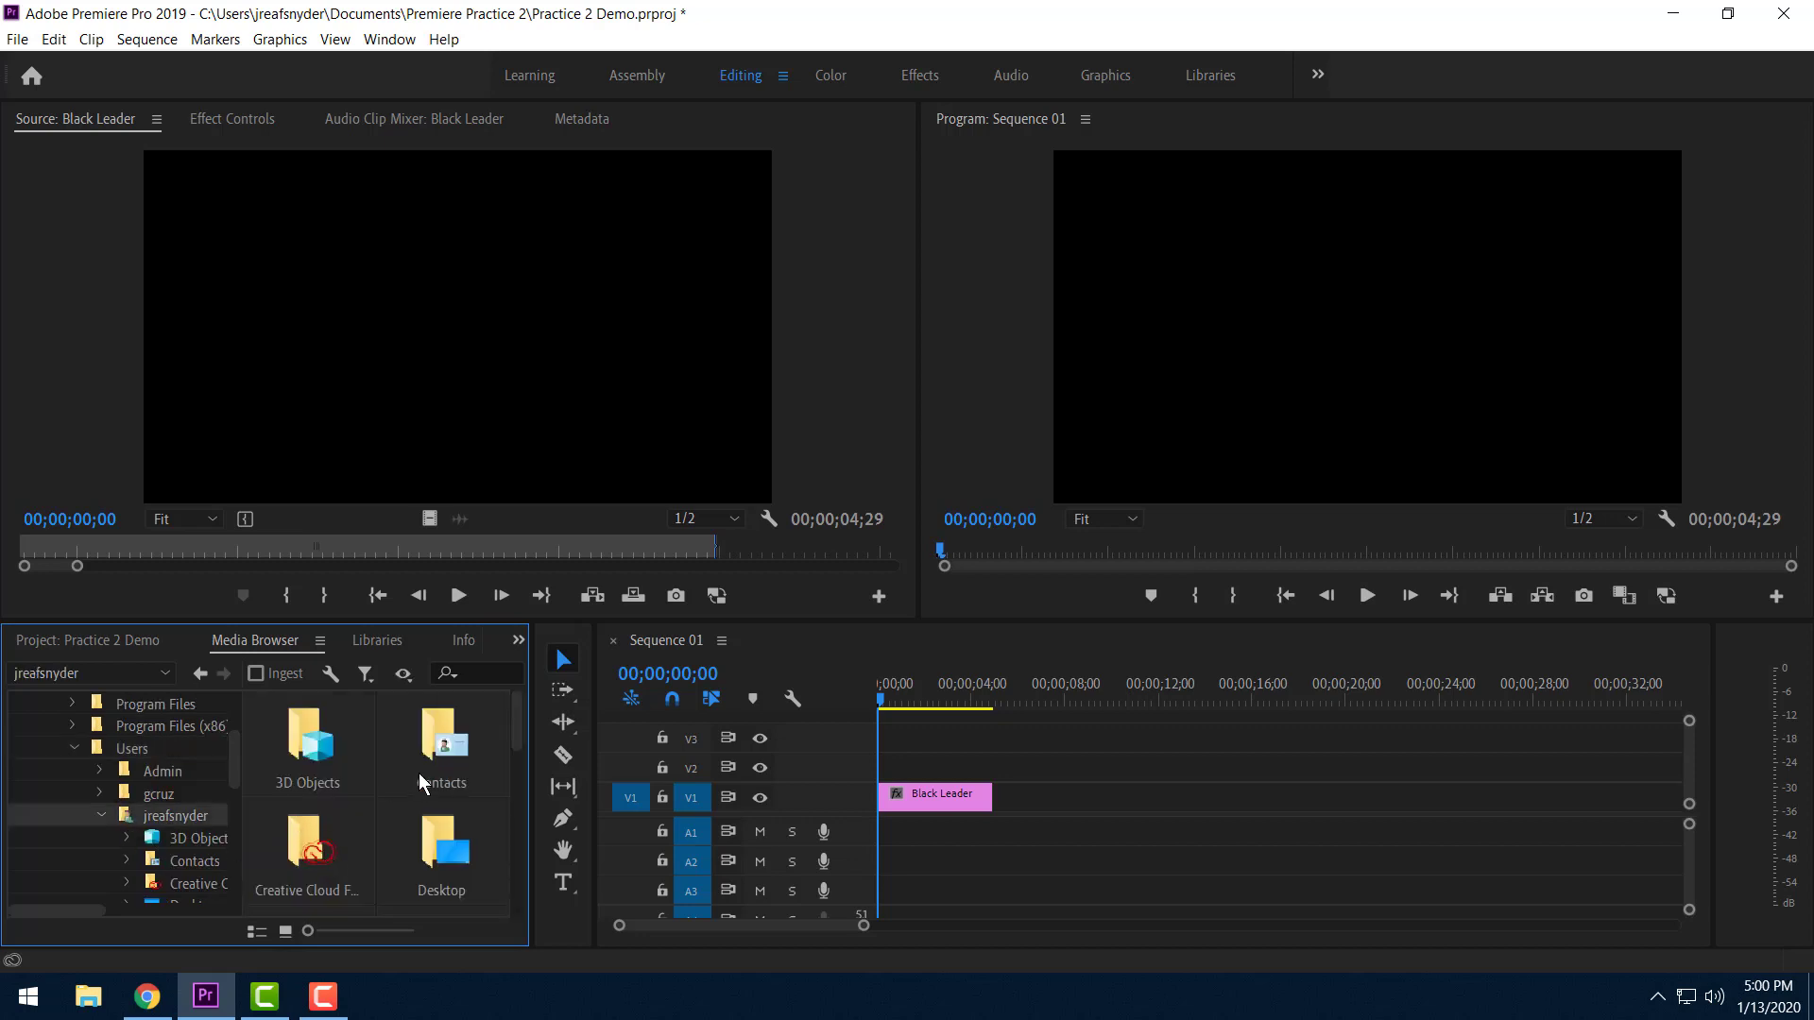
pyautogui.scroll(-1, 480, 785)
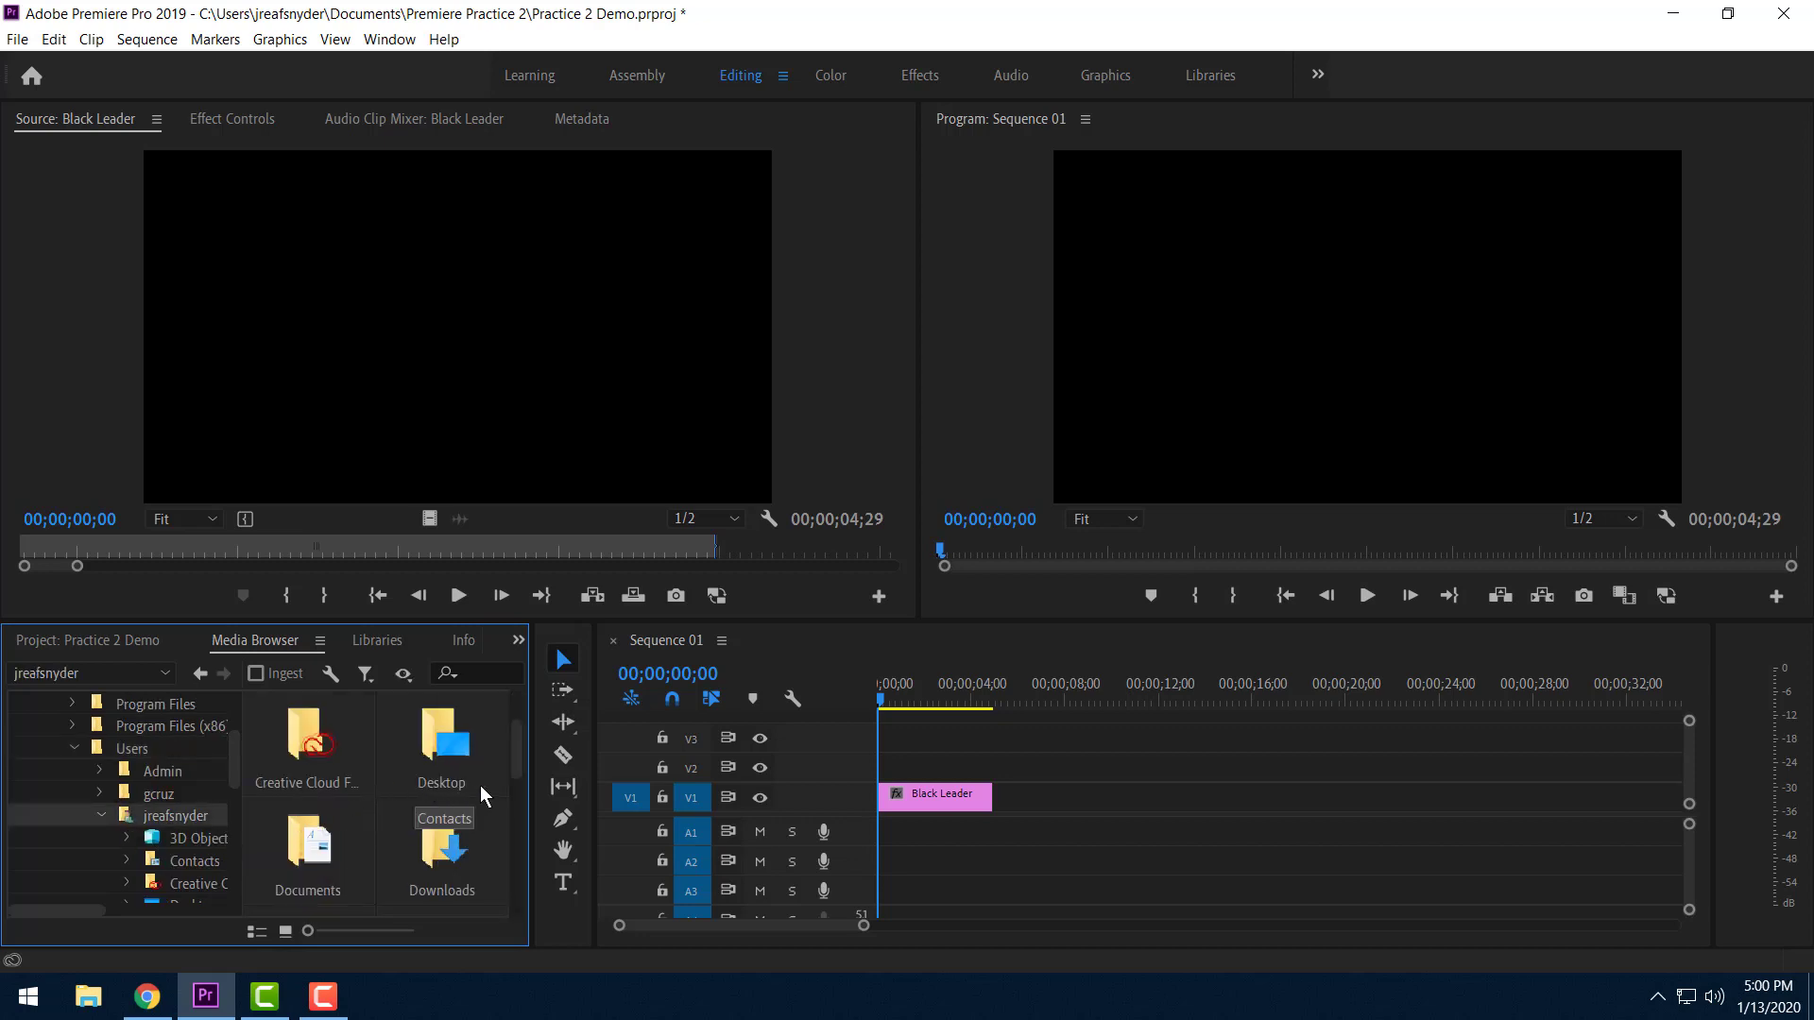
pyautogui.doubleClick(446, 837)
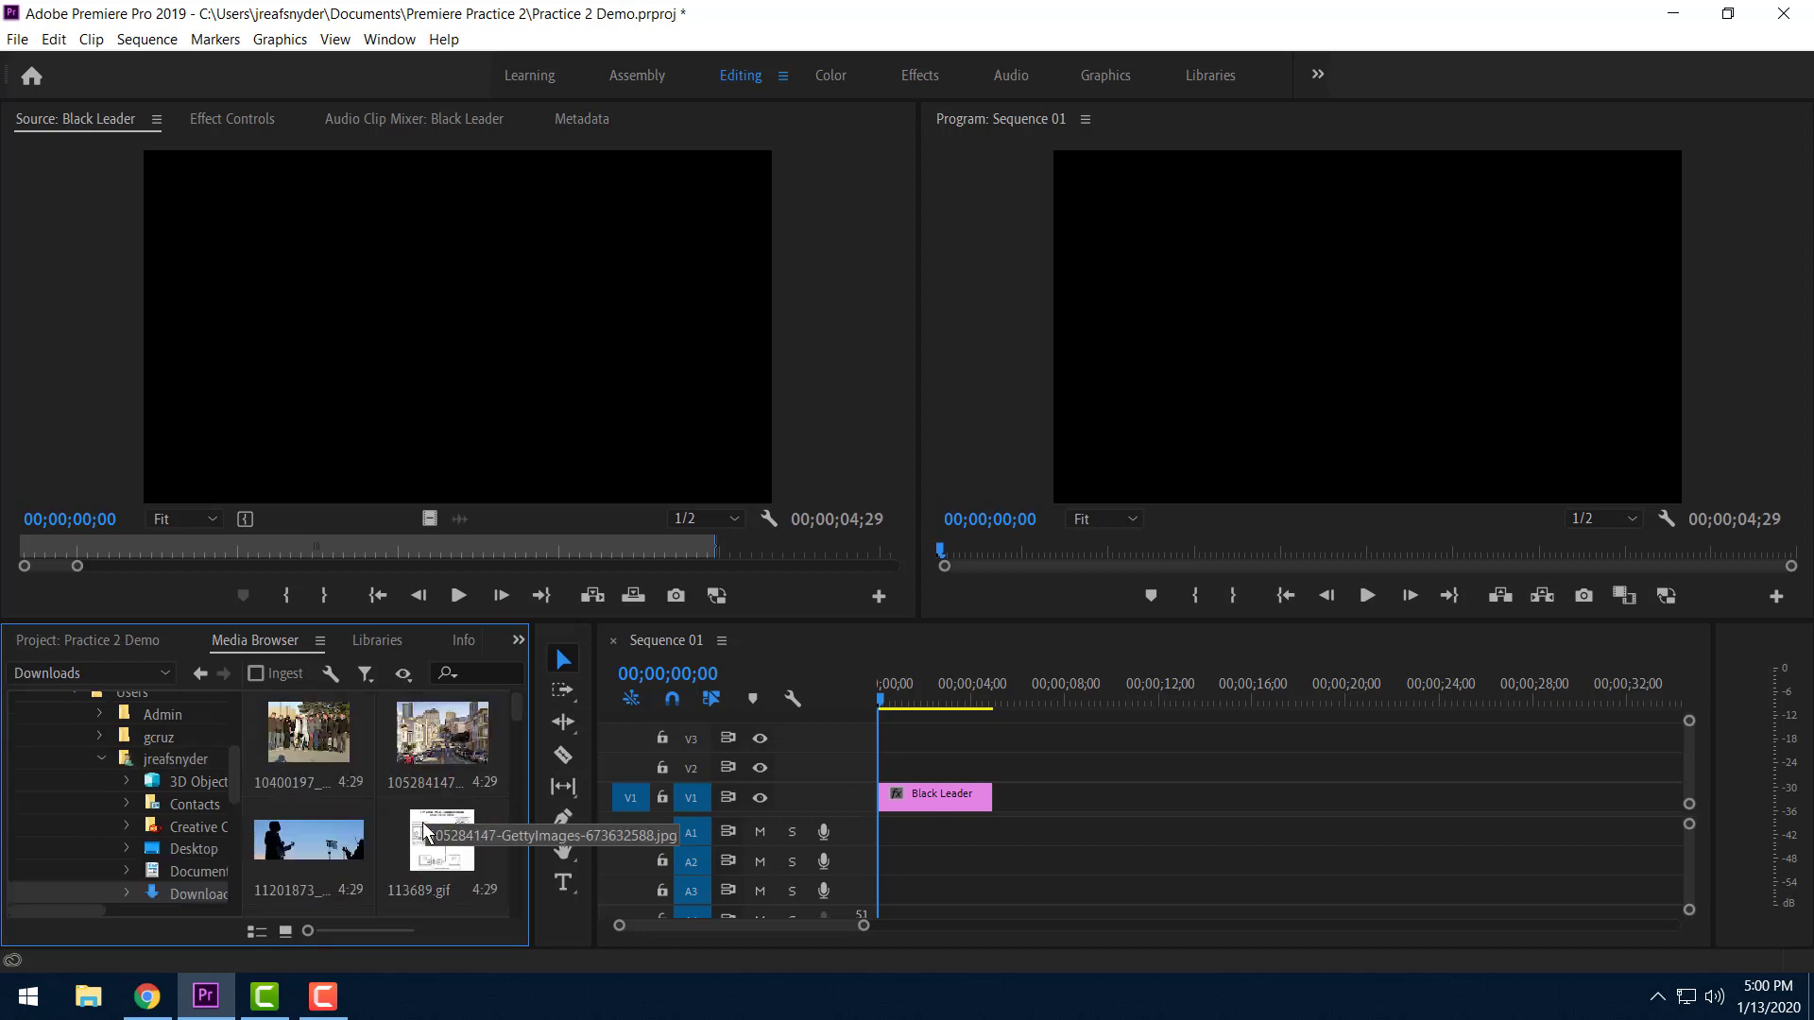
pyautogui.scroll(-2, 397, 854)
pyautogui.scroll(-1, 410, 882)
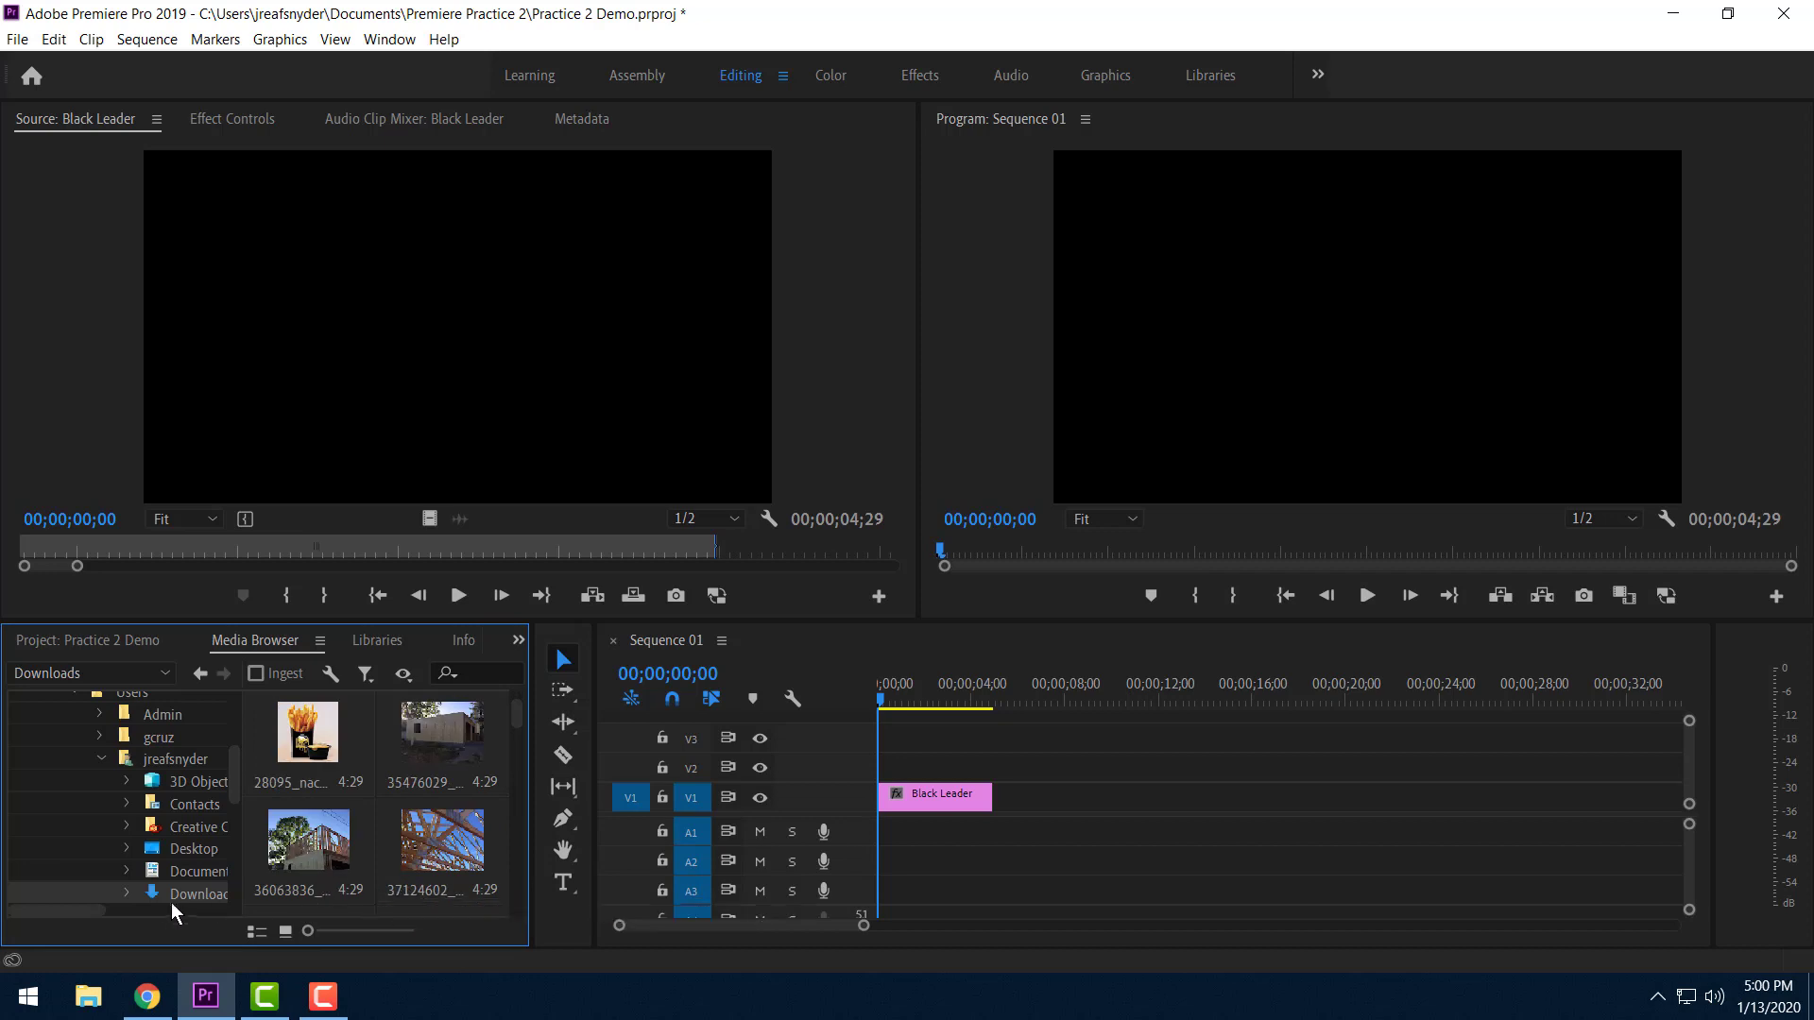
# Open the Premiere Practice 2 folder inside Documents in the media browser.
pyautogui.scroll(-2, 132, 845)
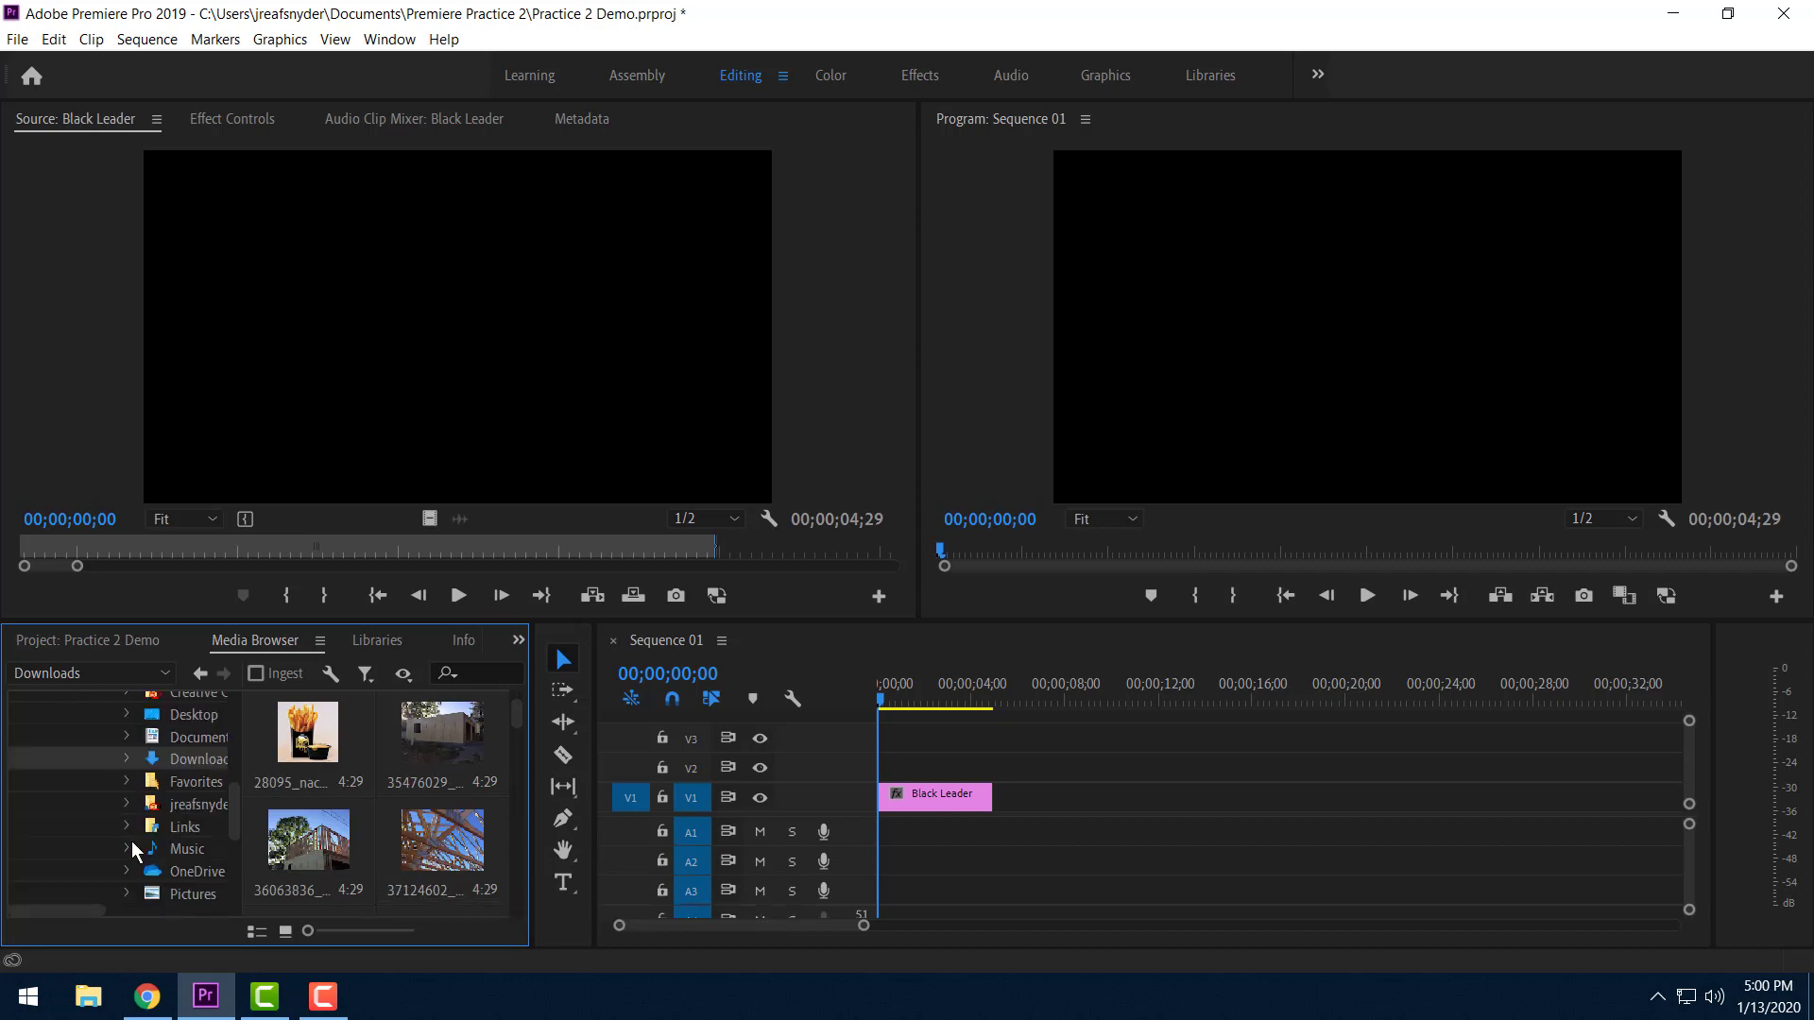
pyautogui.click(188, 735)
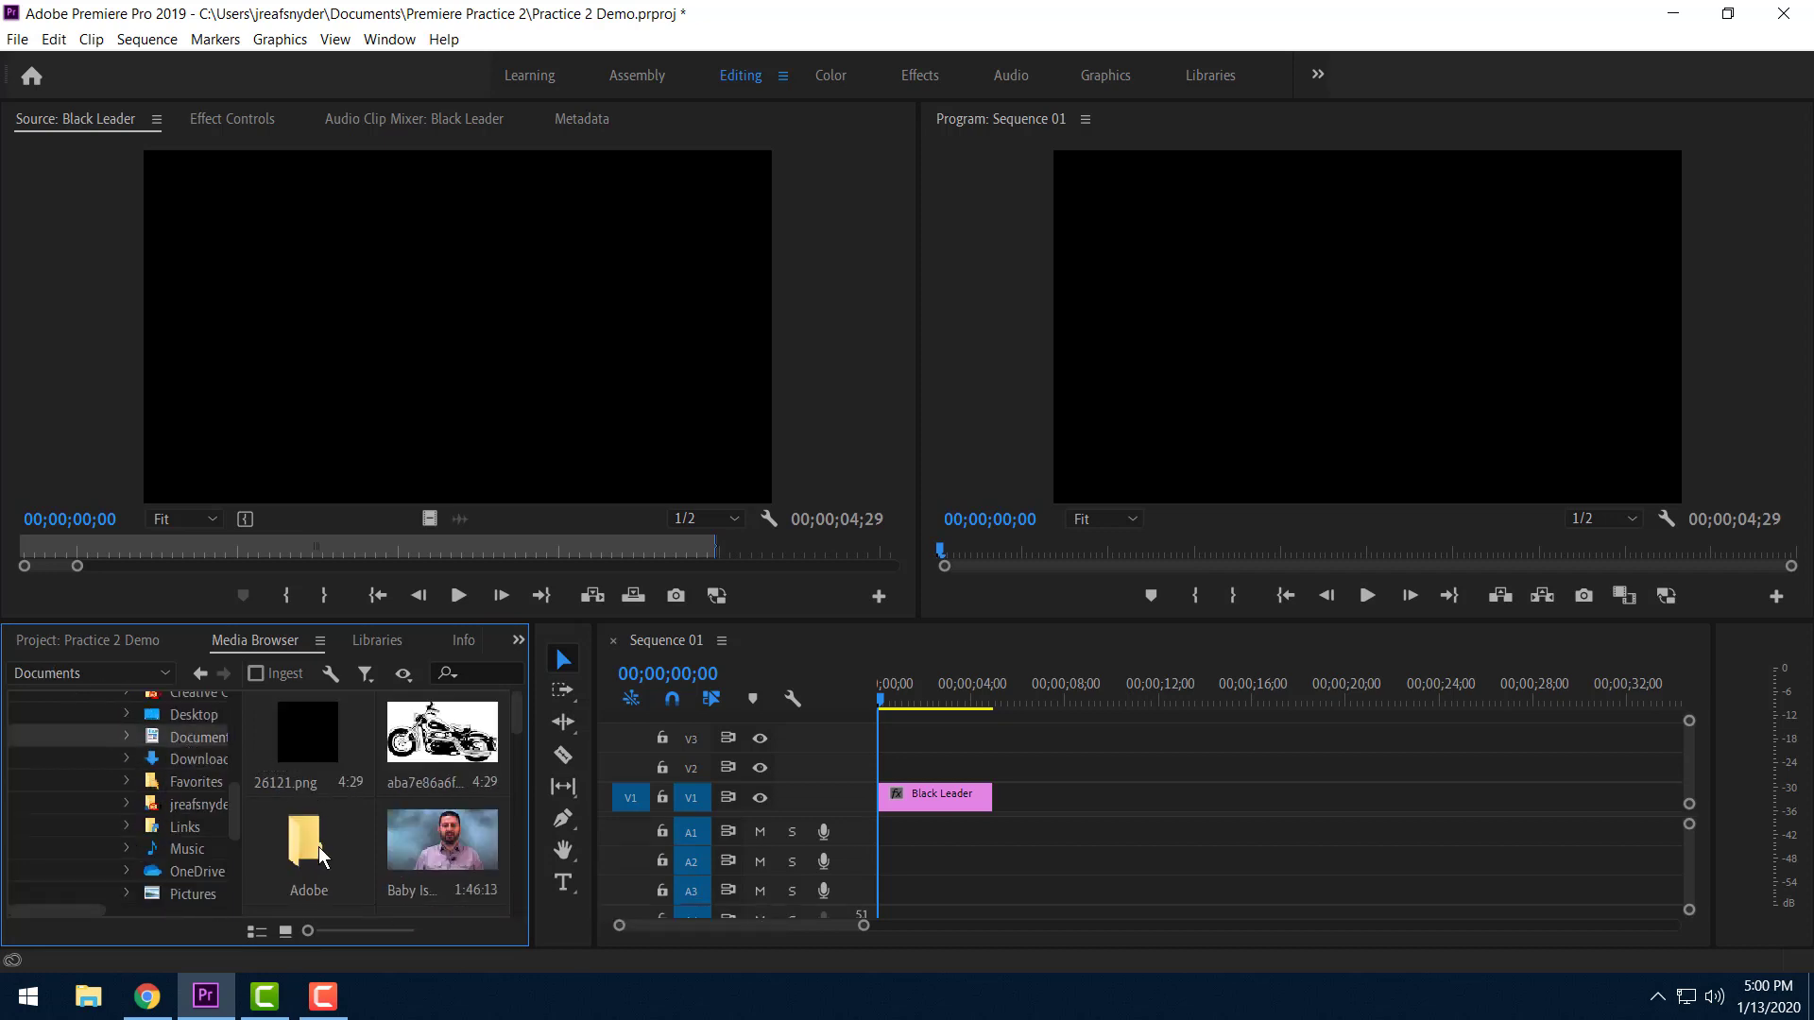
pyautogui.scroll(-1, 324, 853)
pyautogui.scroll(-3, 390, 814)
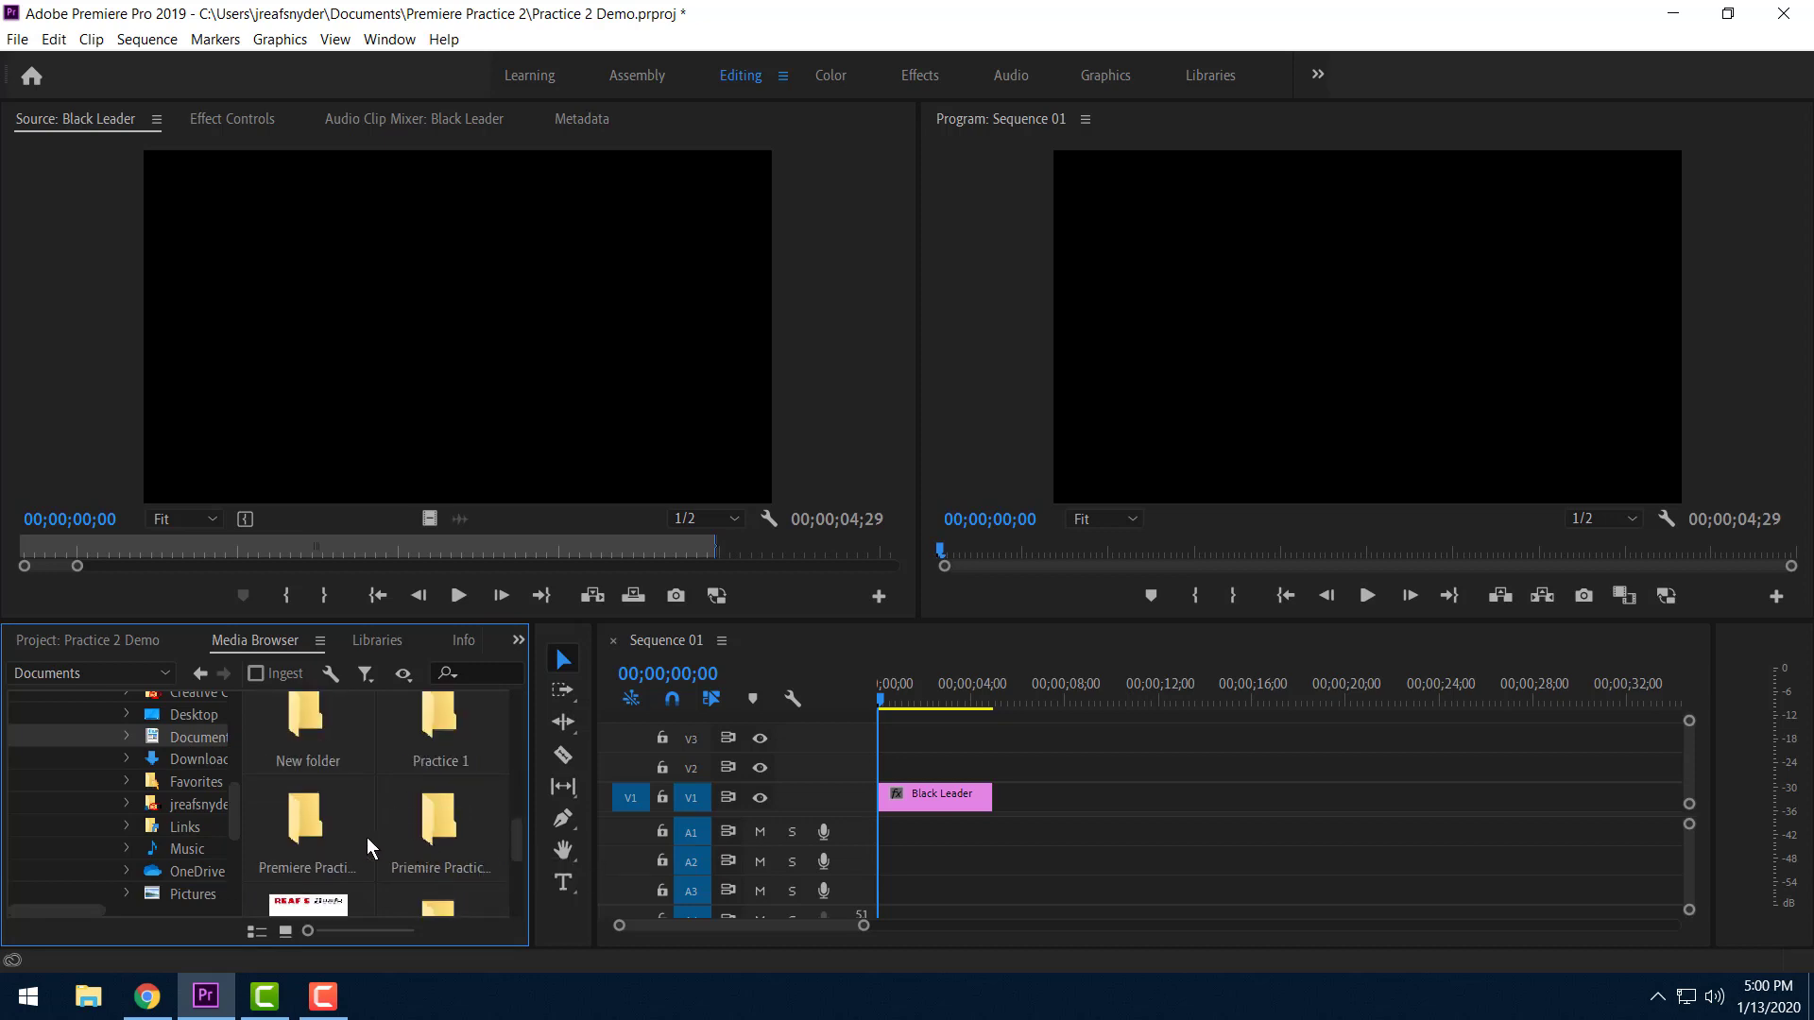
pyautogui.doubleClick(335, 827)
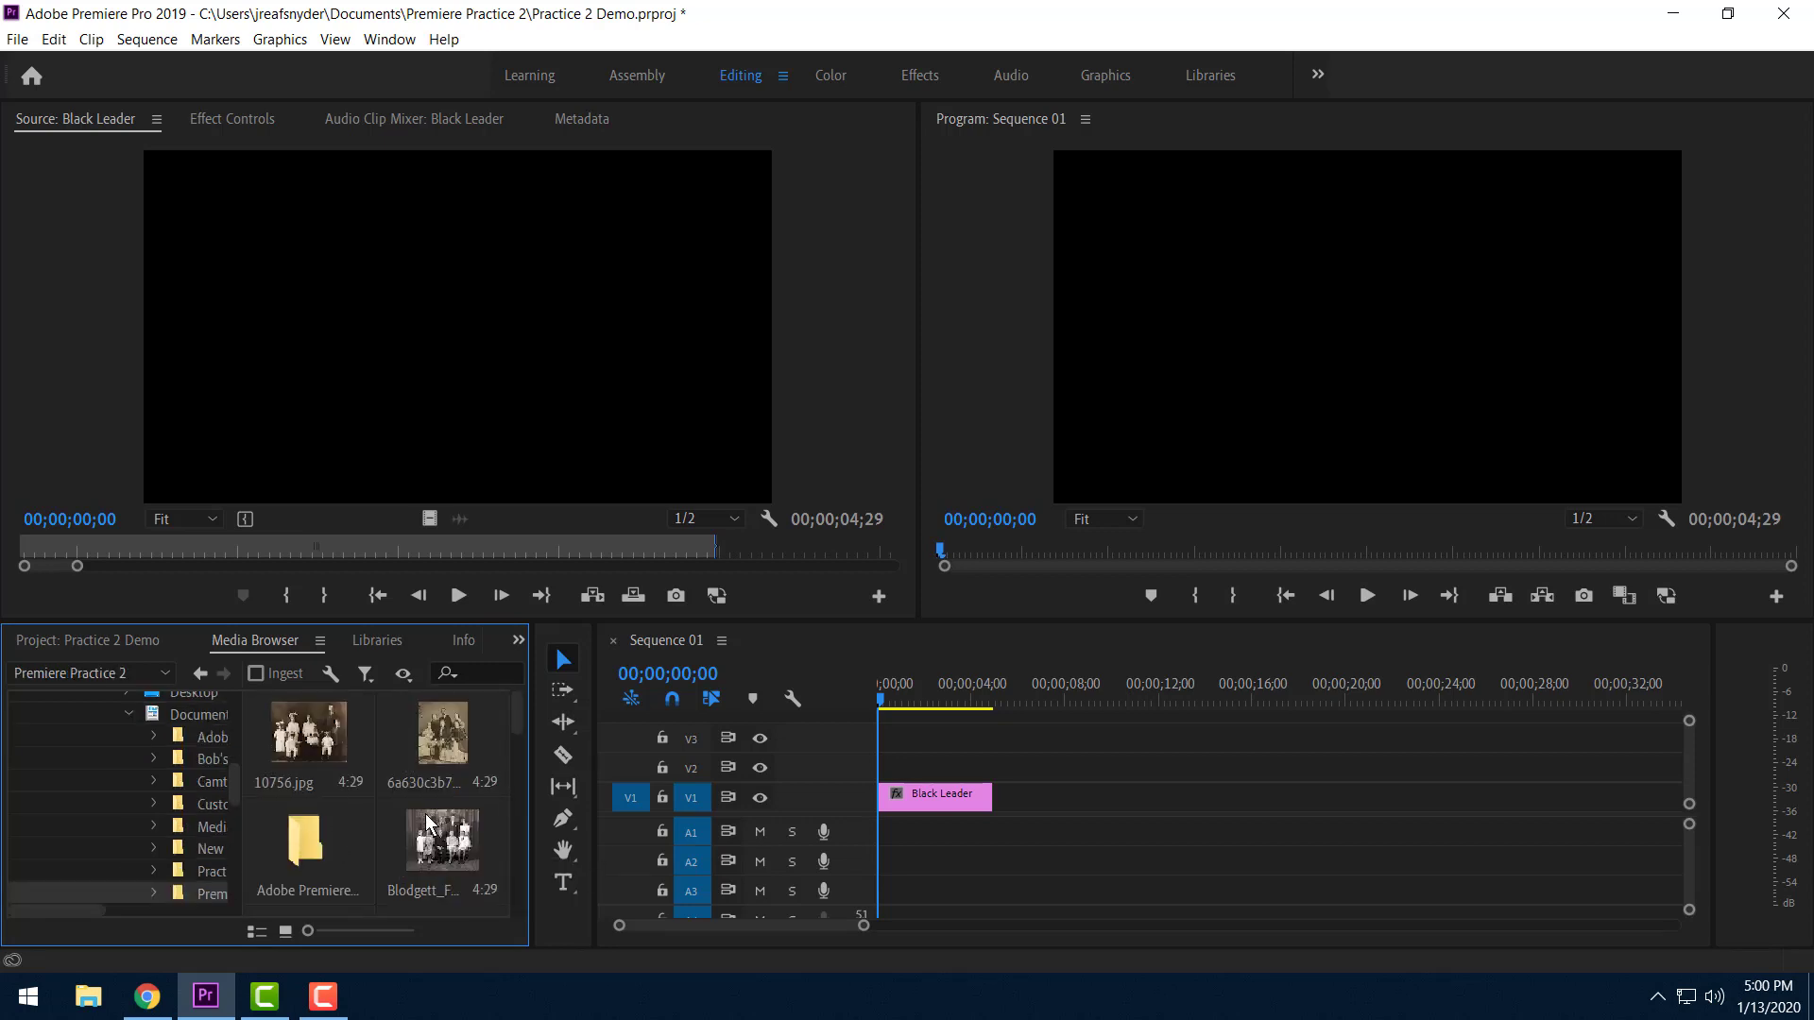
# Import all the images from The office subfolder into the project.
pyautogui.scroll(-5, 438, 841)
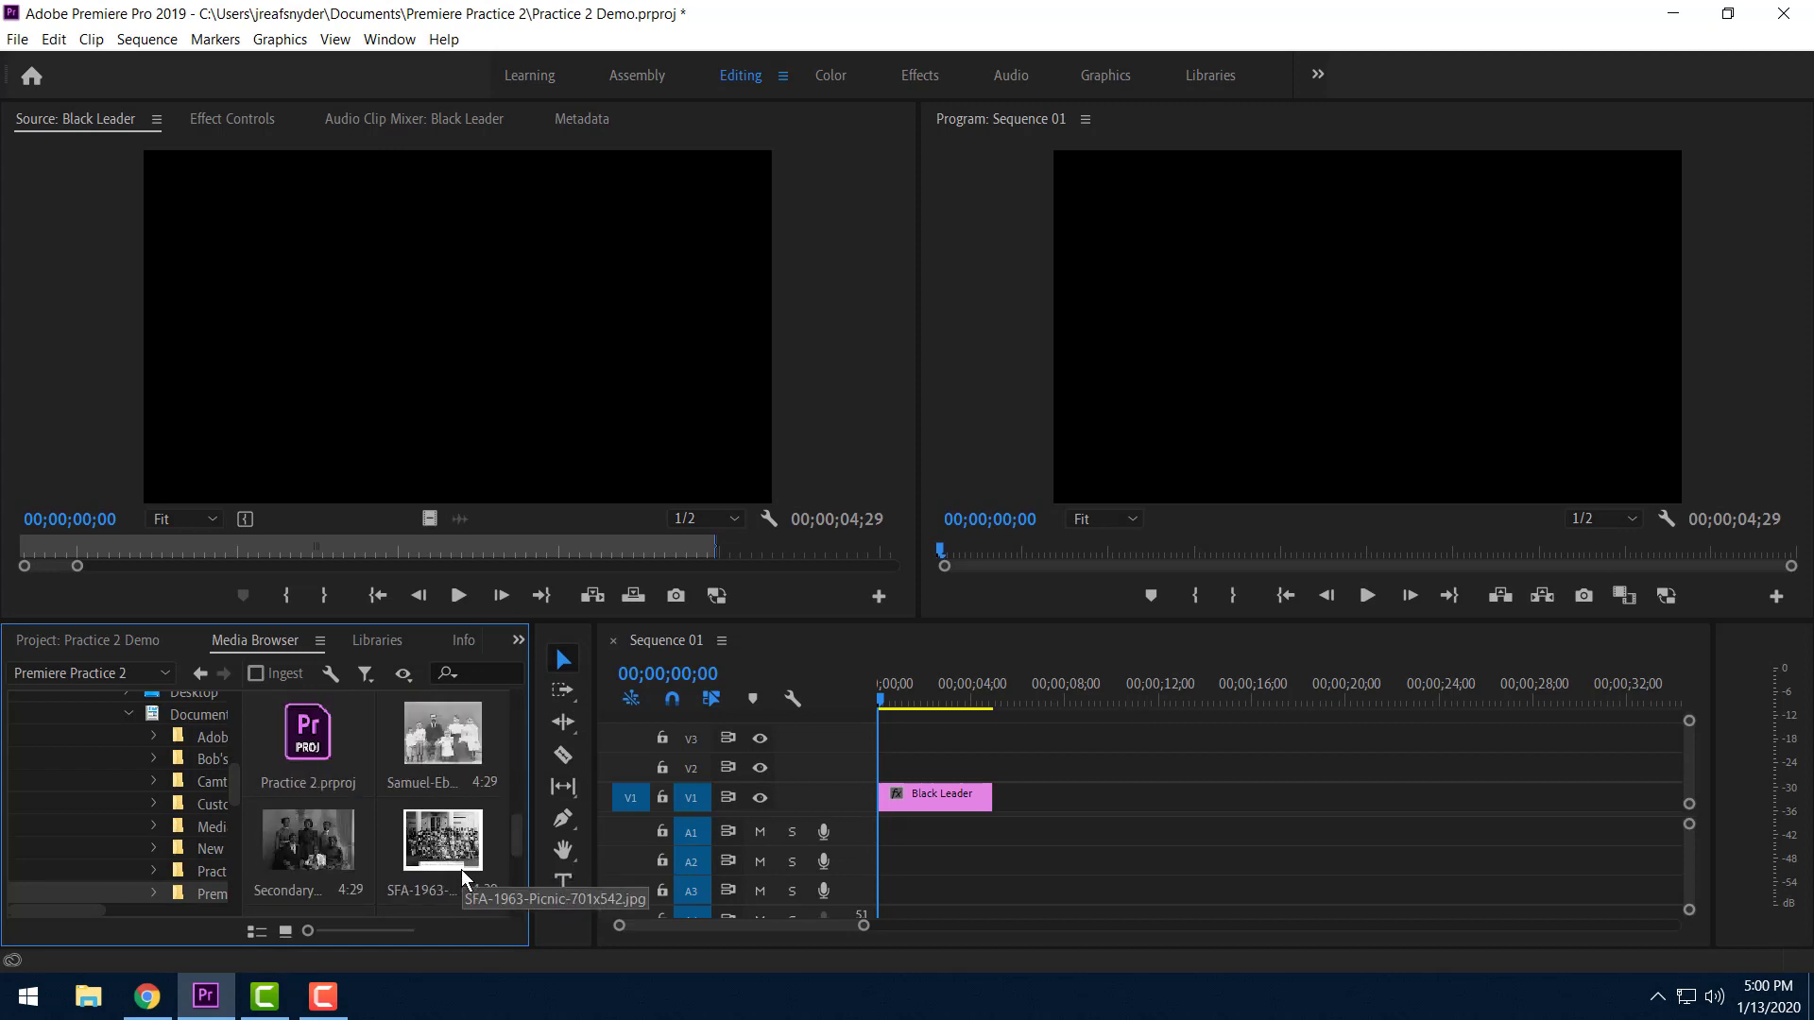
pyautogui.scroll(-2, 461, 869)
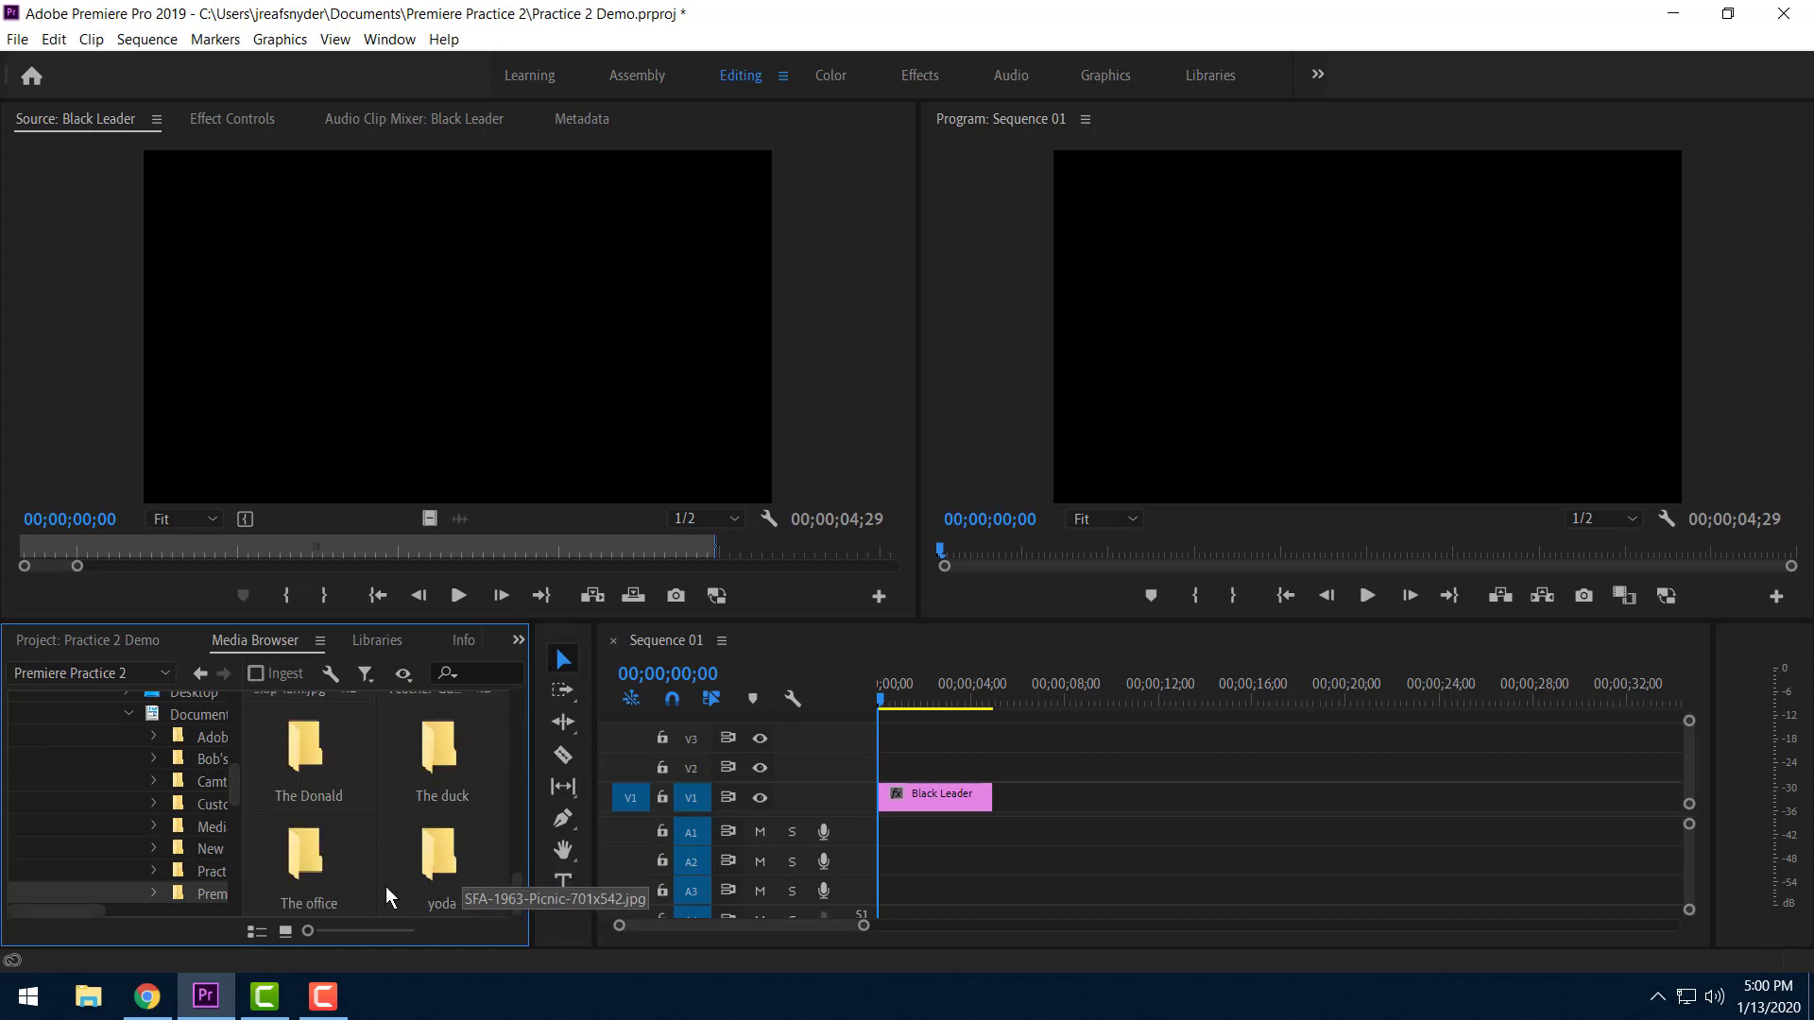
pyautogui.doubleClick(308, 858)
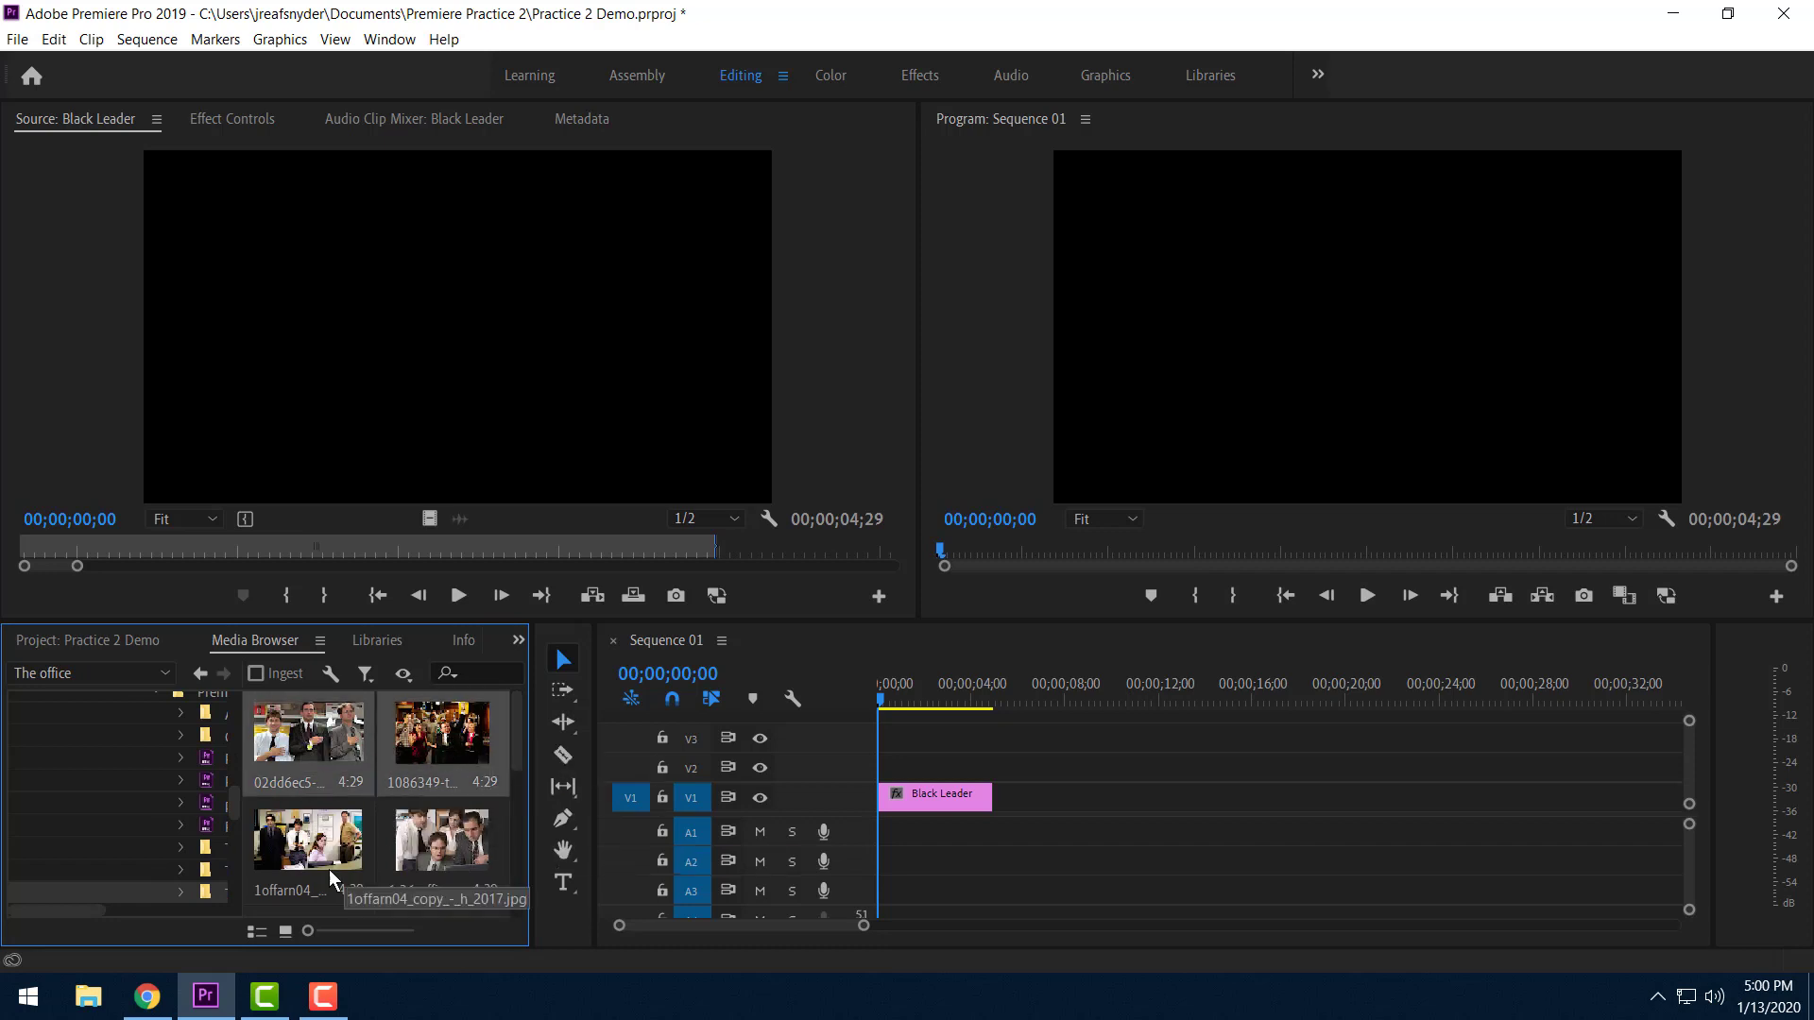
pyautogui.scroll(-1, 444, 850)
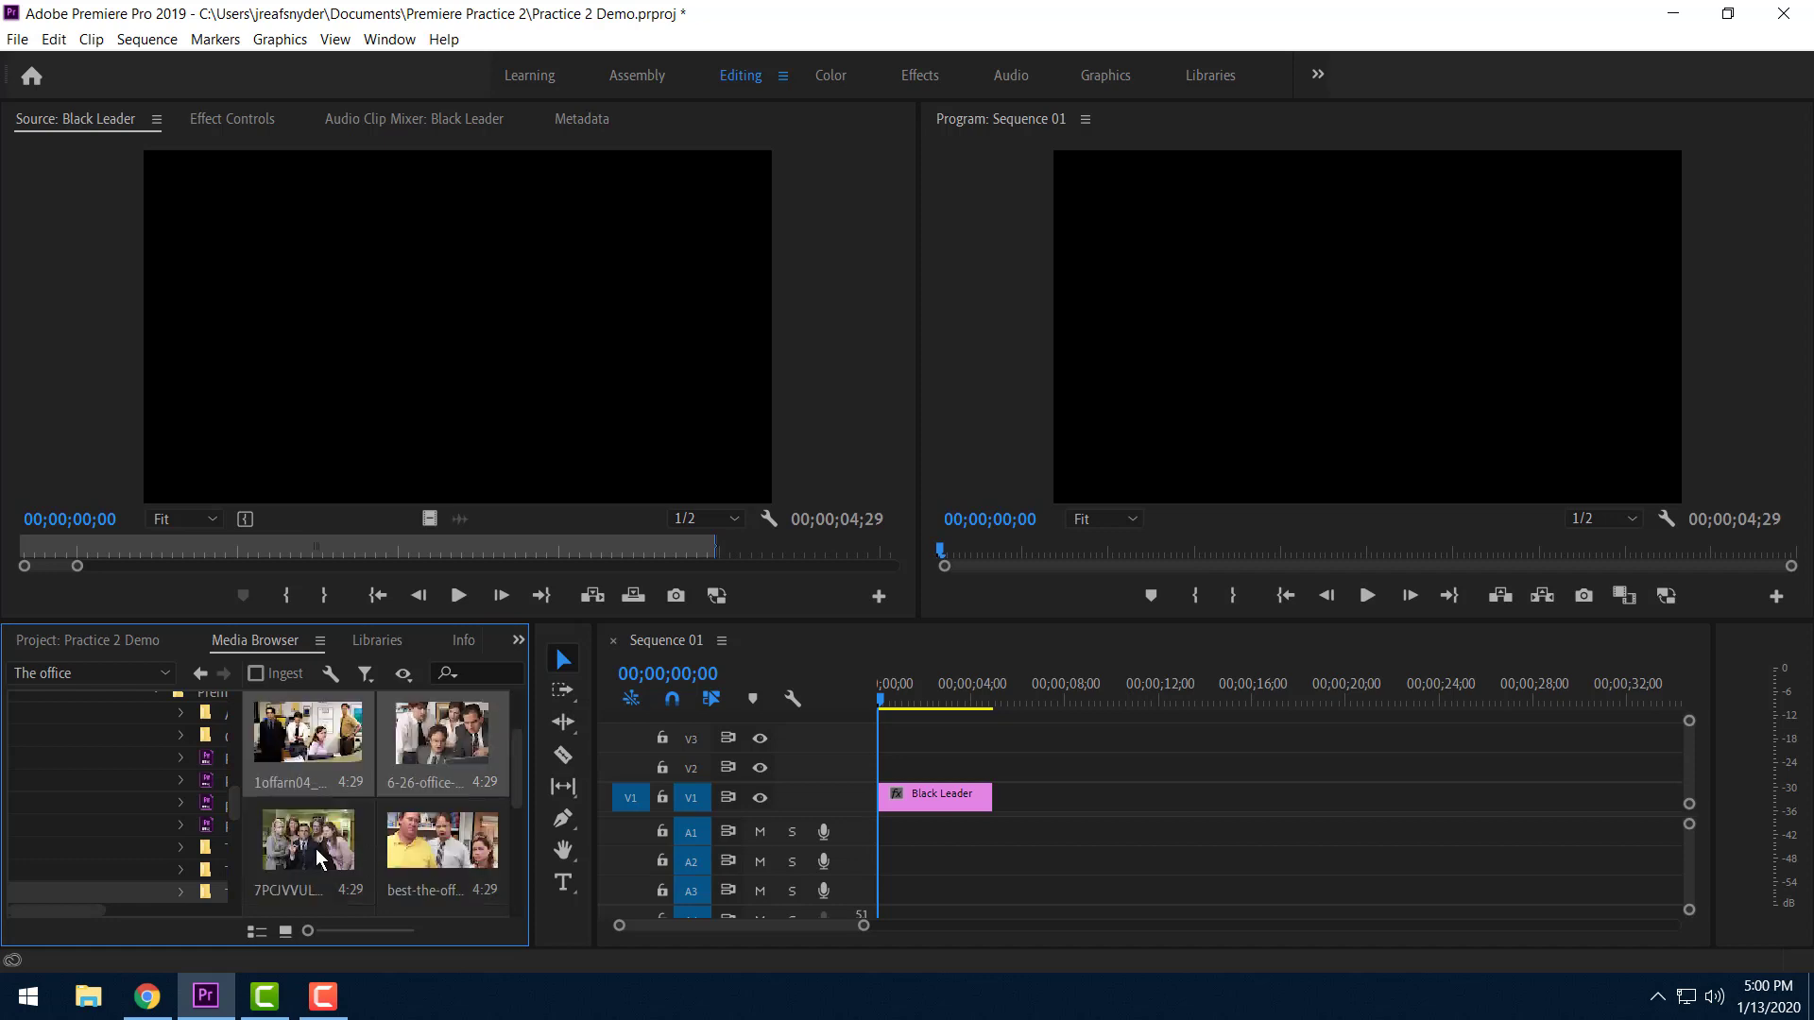
pyautogui.scroll(-3, 464, 871)
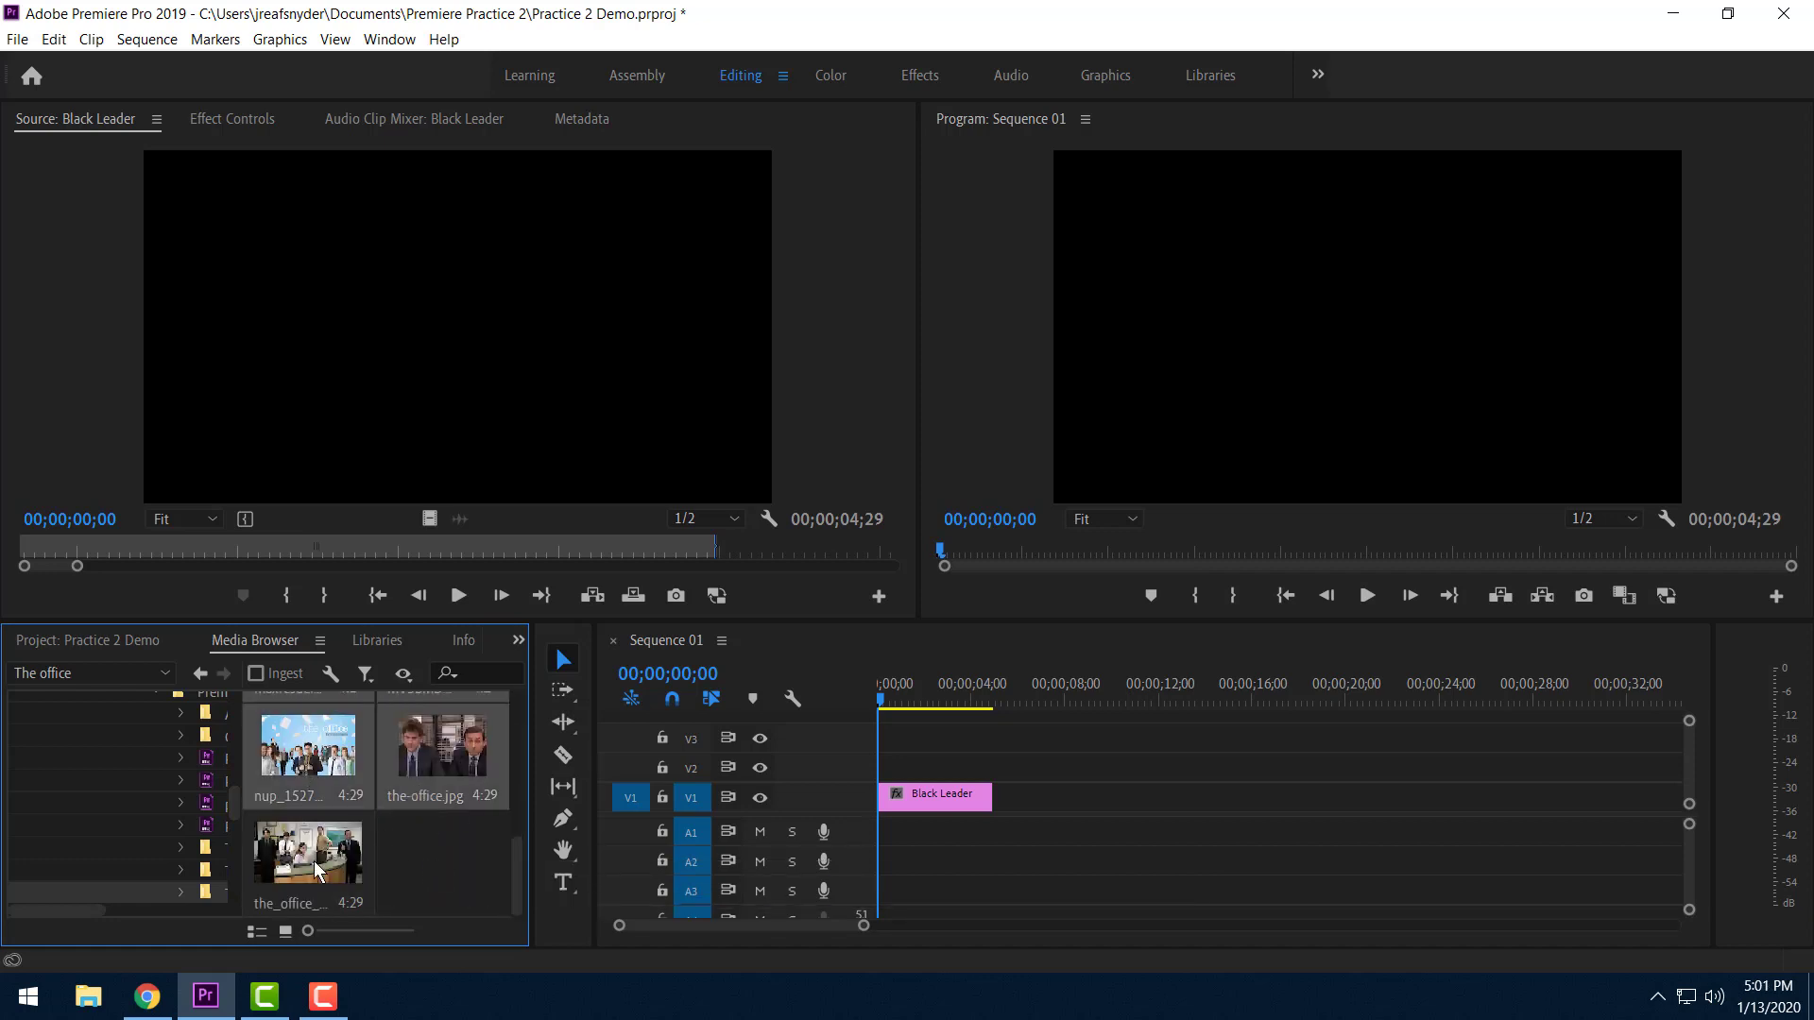
pyautogui.scroll(3, 439, 893)
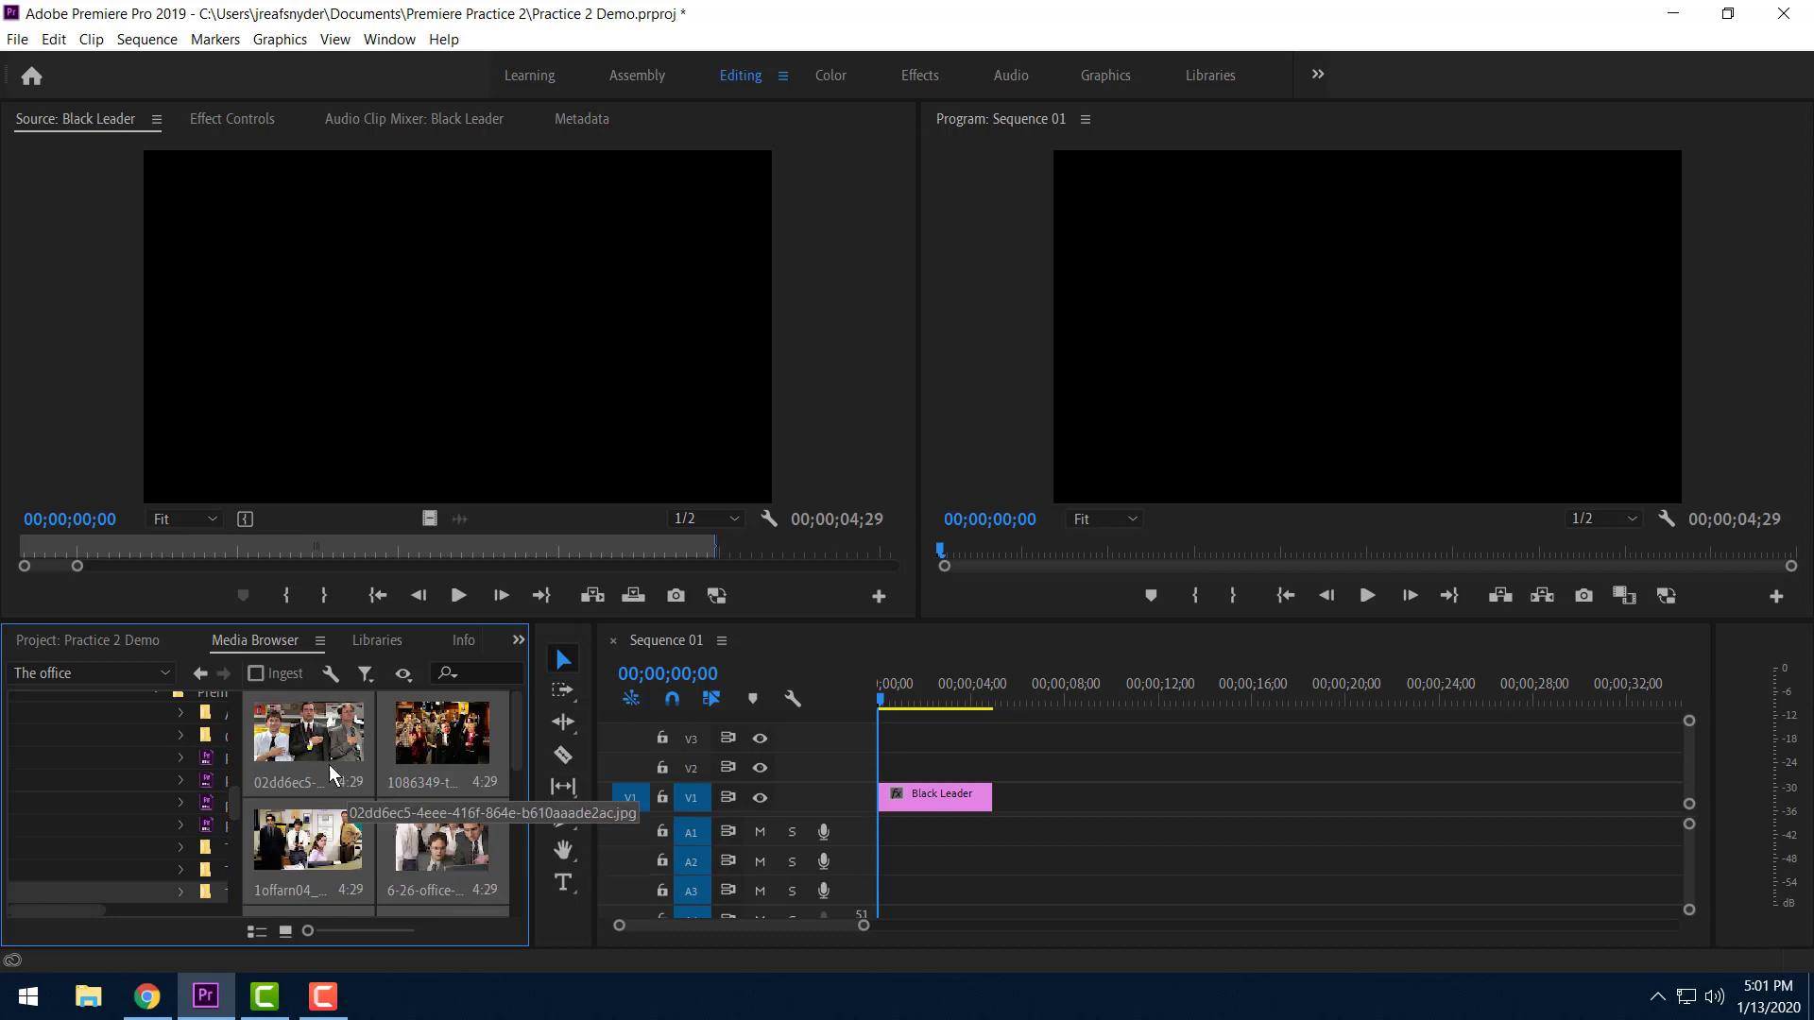
pyautogui.rightClick(431, 833)
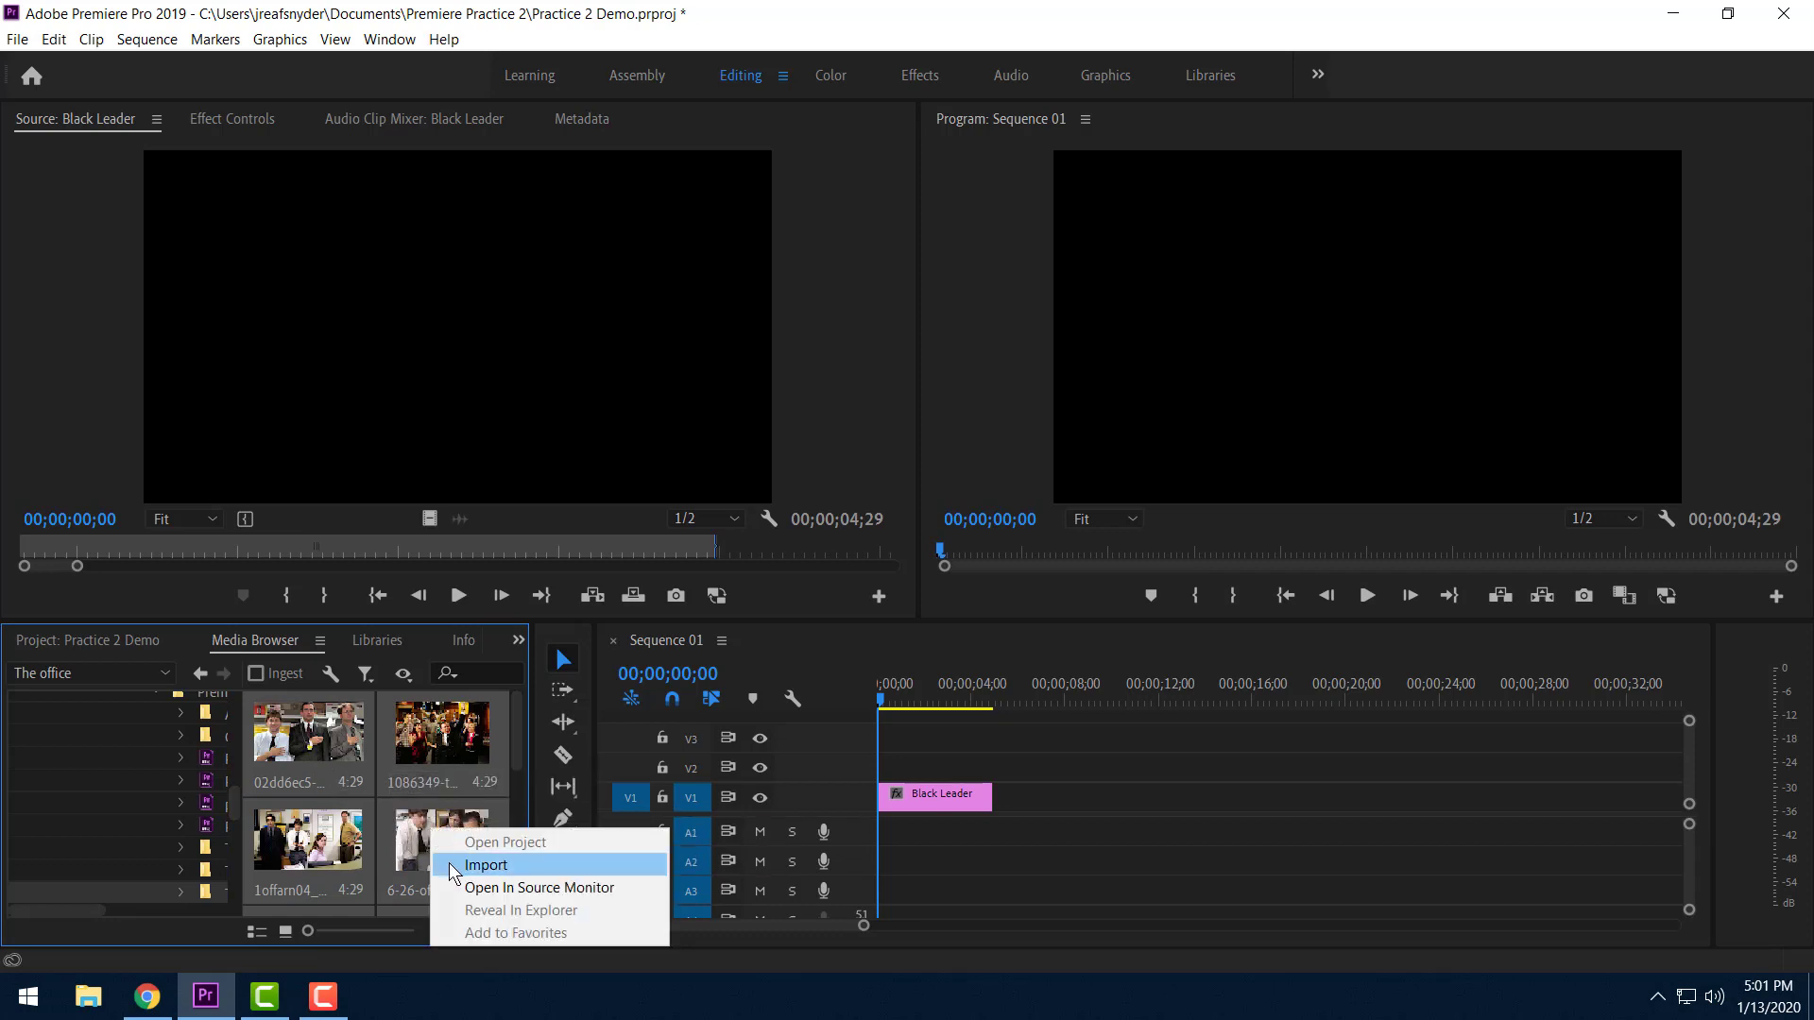
pyautogui.click(450, 864)
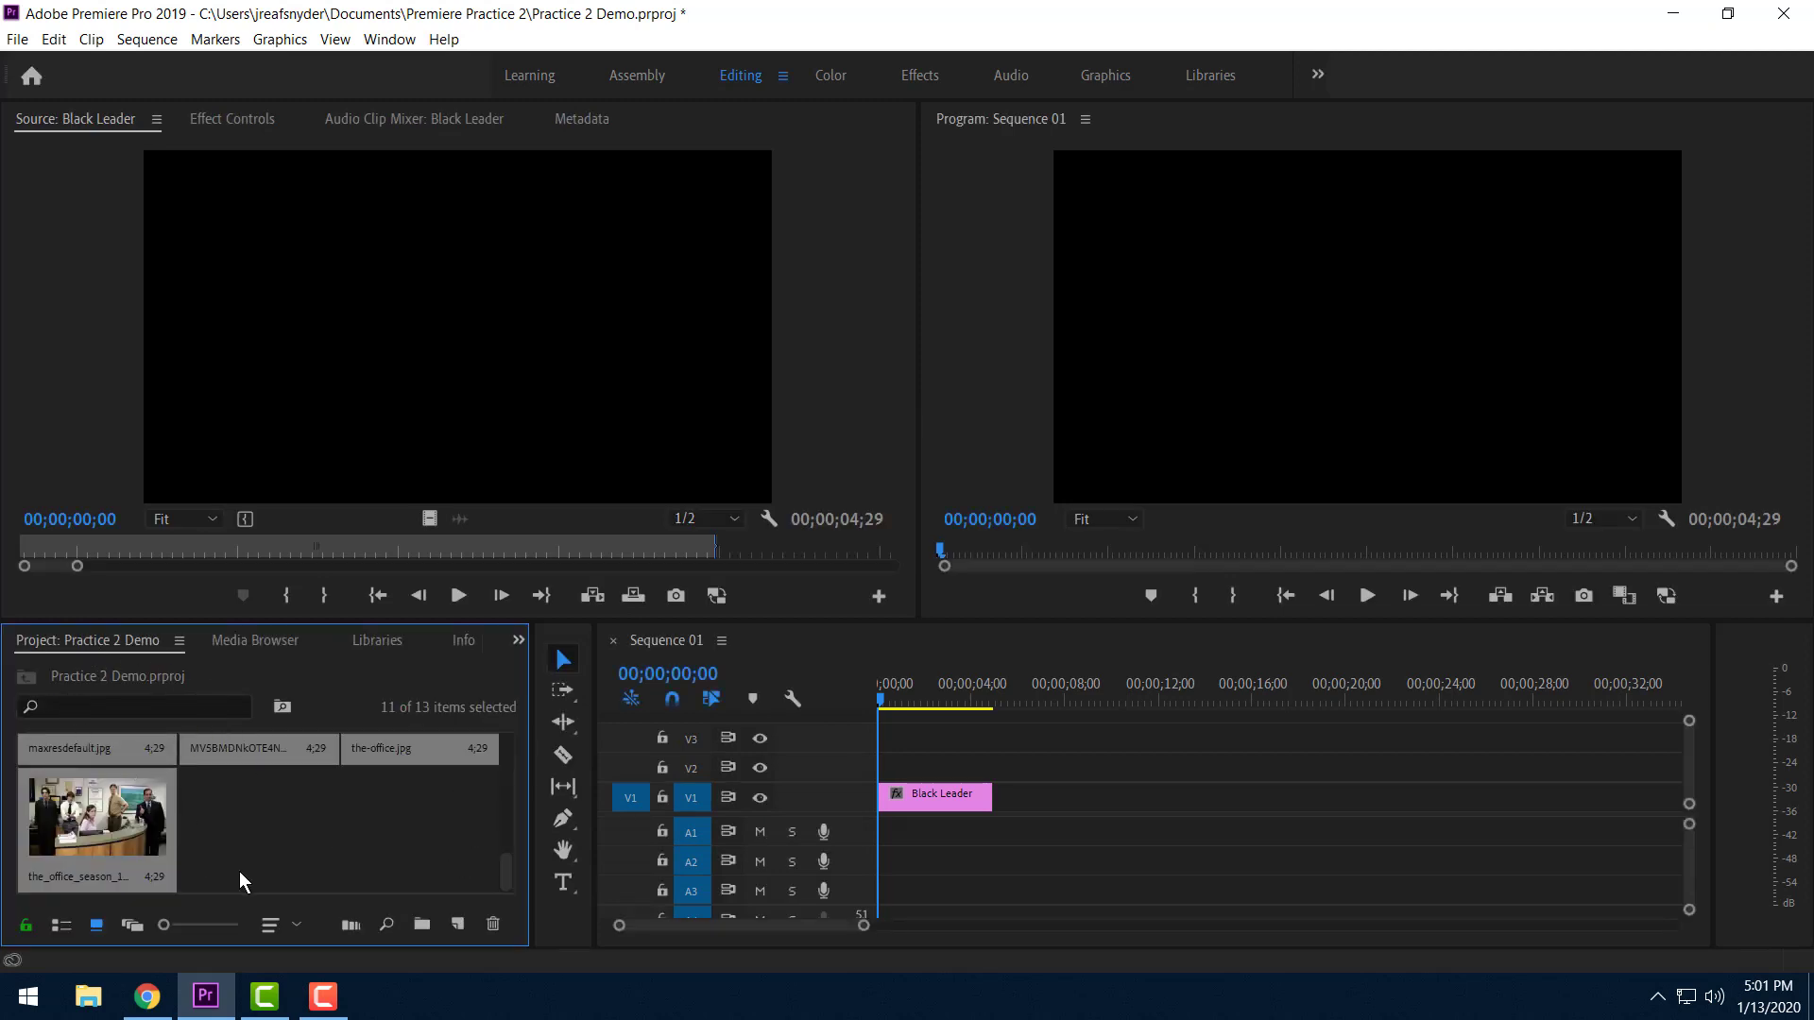
# Place the first six The office images end to end on V1, directly after the Black Leader clip.
pyautogui.scroll(3, 240, 871)
pyautogui.click(400, 799)
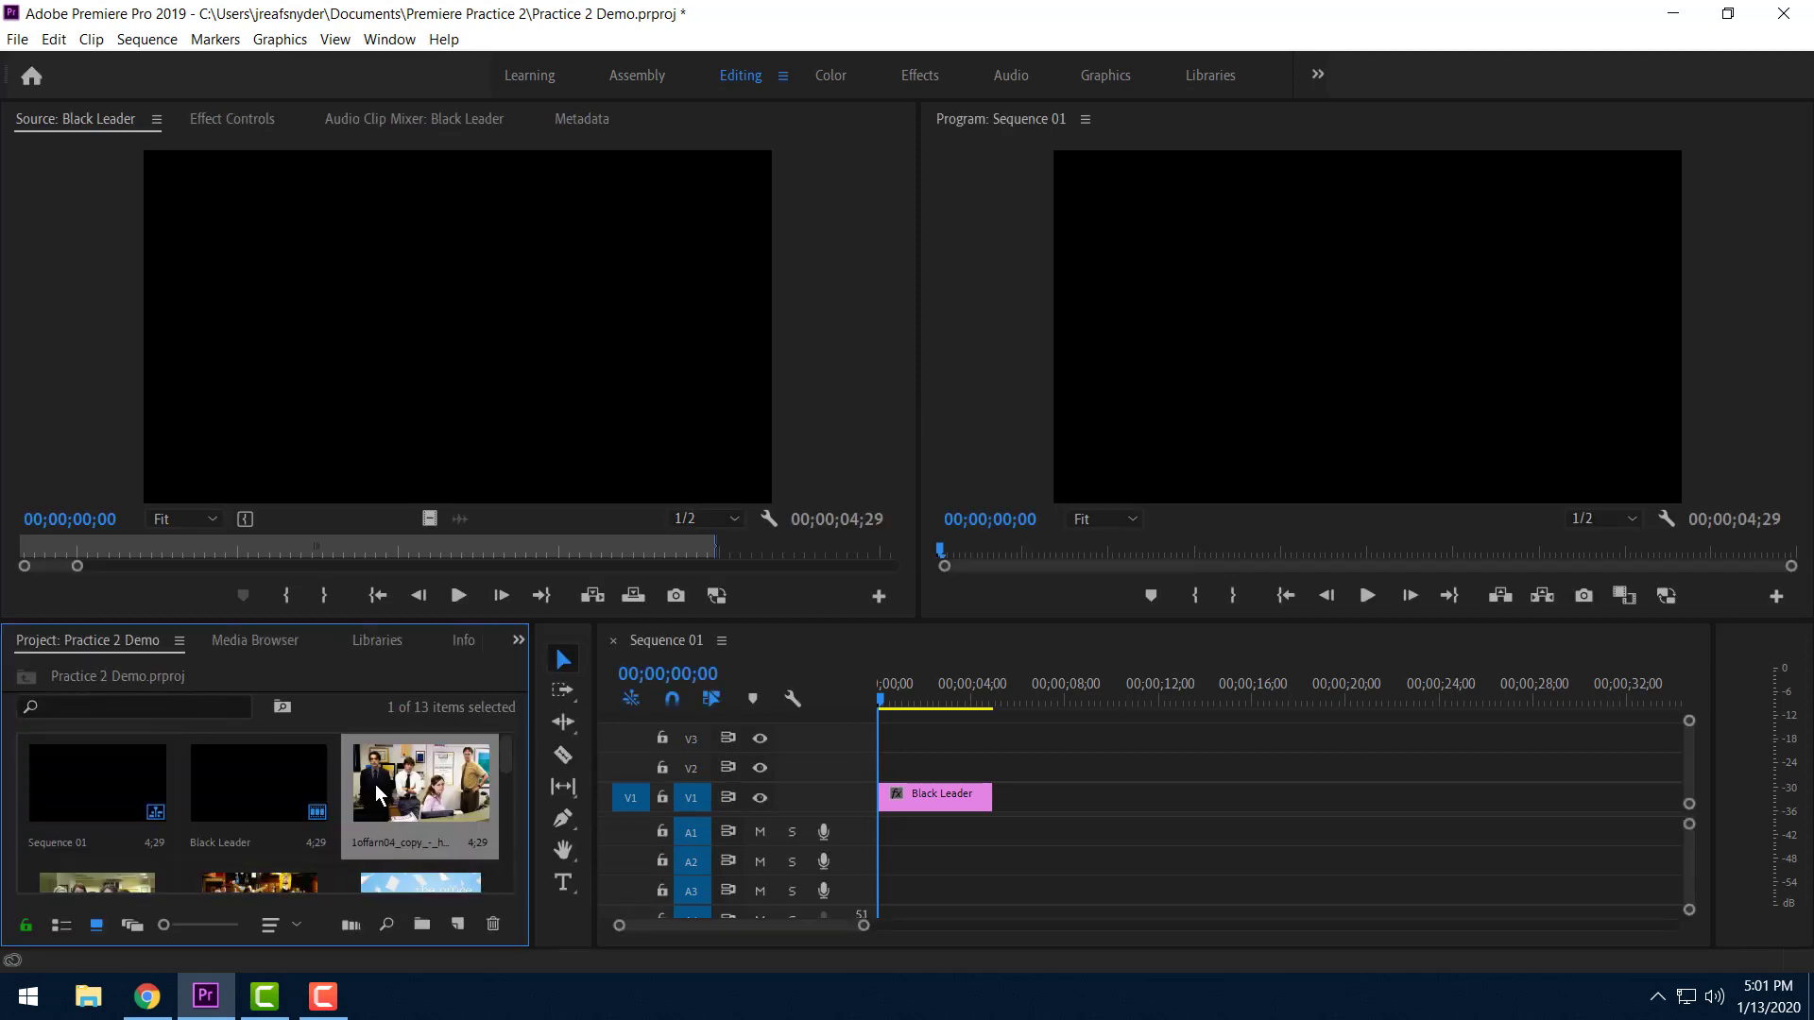
pyautogui.moveTo(412, 791); pyautogui.dragTo(1002, 800)
pyautogui.scroll(-3, 216, 869)
pyautogui.moveTo(104, 803); pyautogui.dragTo(1132, 801)
pyautogui.moveTo(271, 810); pyautogui.dragTo(1235, 806)
pyautogui.moveTo(423, 803); pyautogui.dragTo(1343, 803)
pyautogui.scroll(-3, 385, 838)
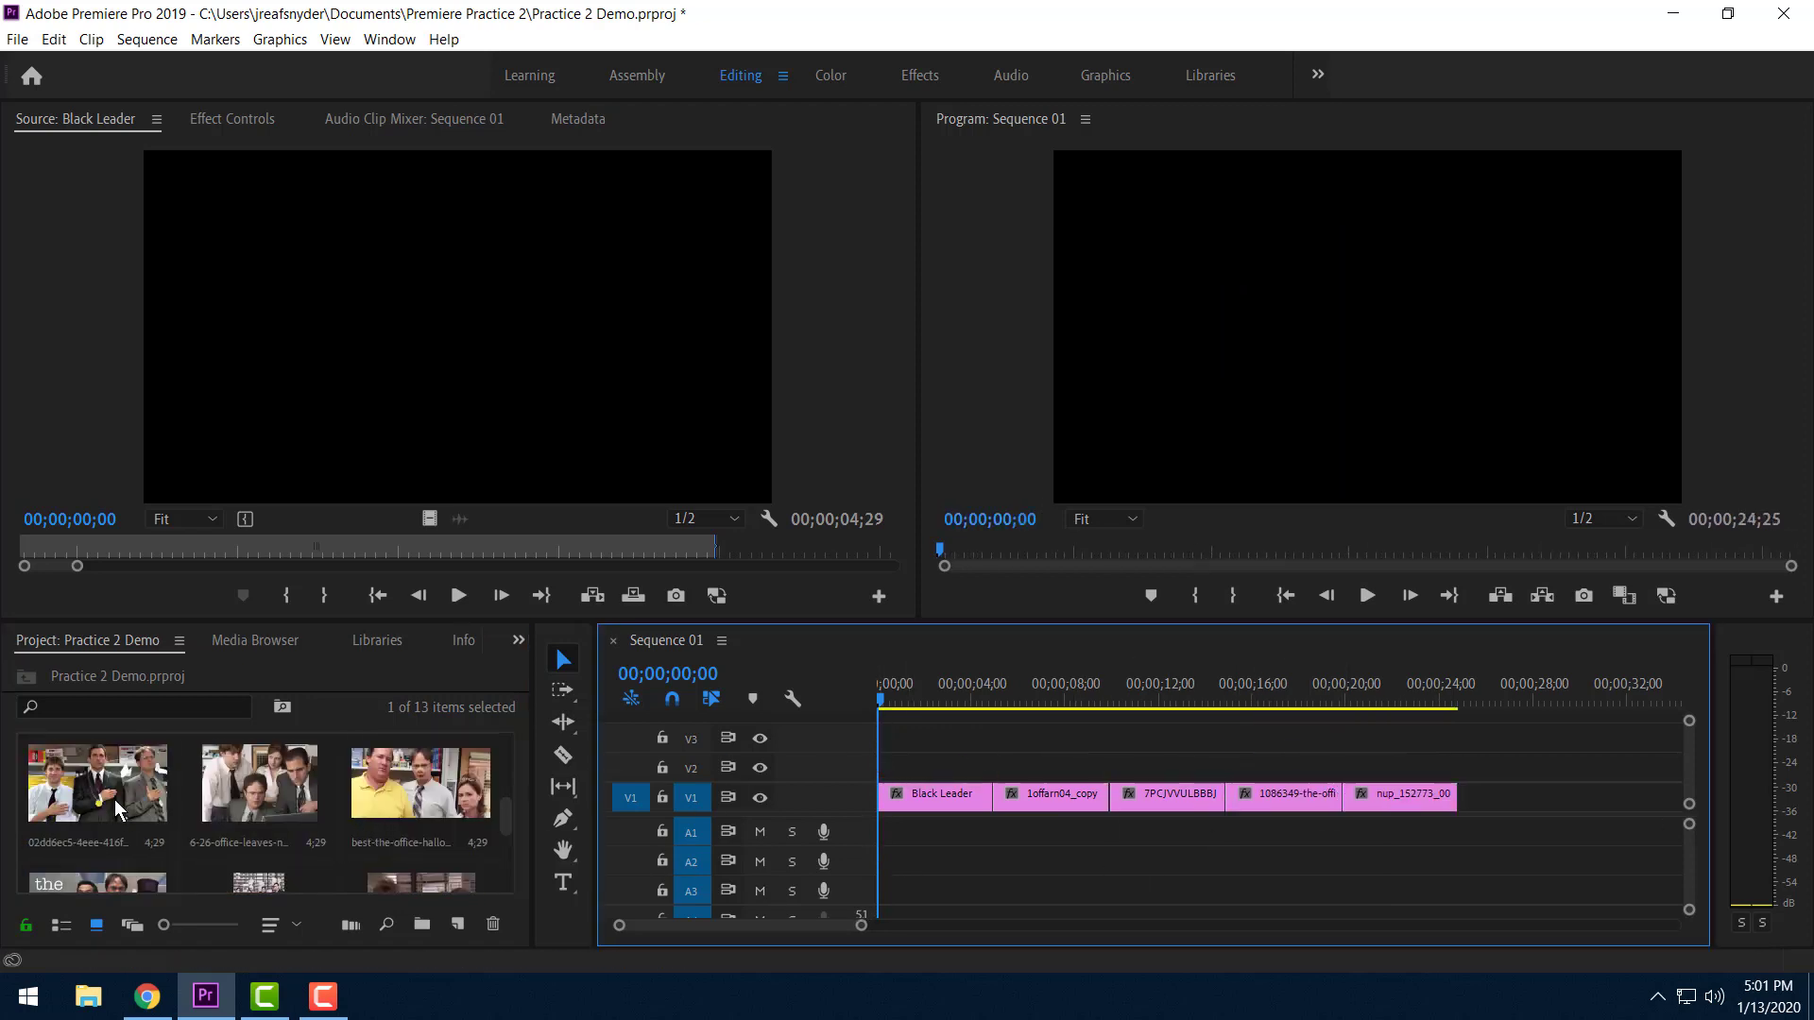
pyautogui.moveTo(120, 810); pyautogui.dragTo(1466, 801)
pyautogui.moveTo(260, 784); pyautogui.dragTo(1577, 796)
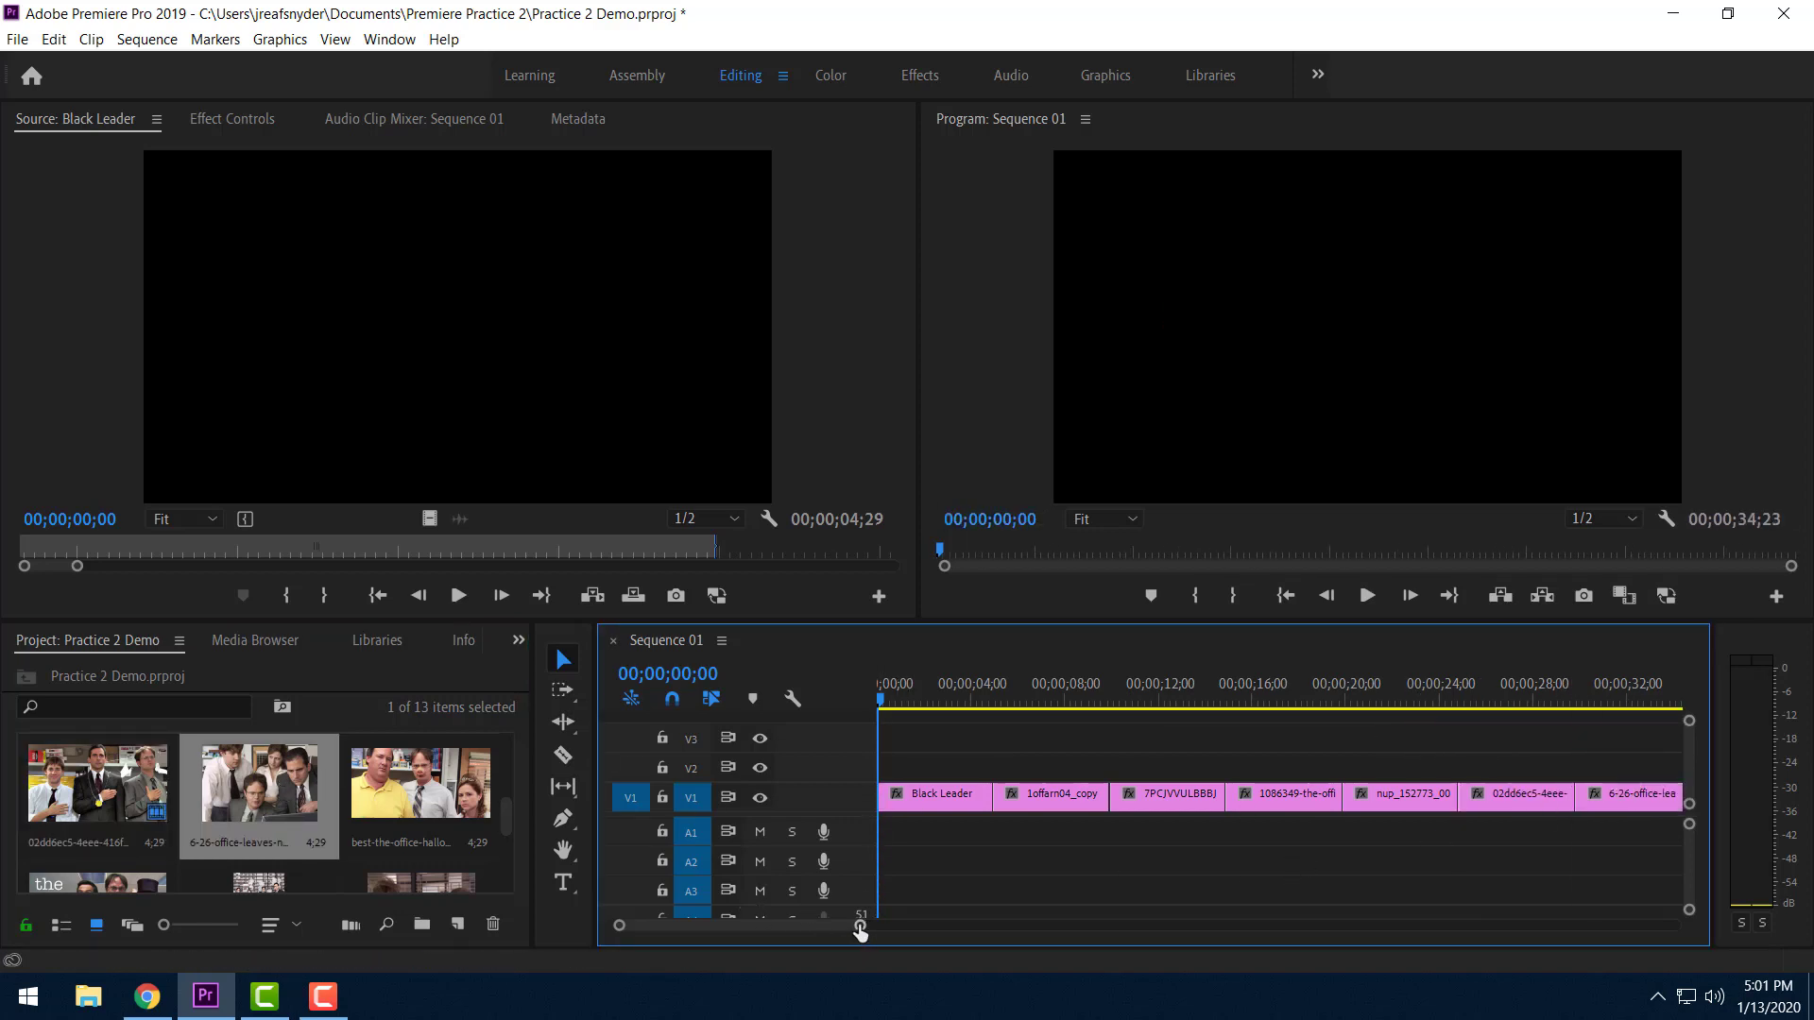
# Append the remaining five The office images in order on V1 and close the sequence with a second Black Leader clip.
pyautogui.moveTo(859, 930); pyautogui.dragTo(973, 930)
pyautogui.moveTo(423, 808); pyautogui.dragTo(1274, 808)
pyautogui.scroll(-2, 265, 803)
pyautogui.moveTo(97, 784); pyautogui.dragTo(1332, 803)
pyautogui.moveTo(259, 784); pyautogui.dragTo(1389, 799)
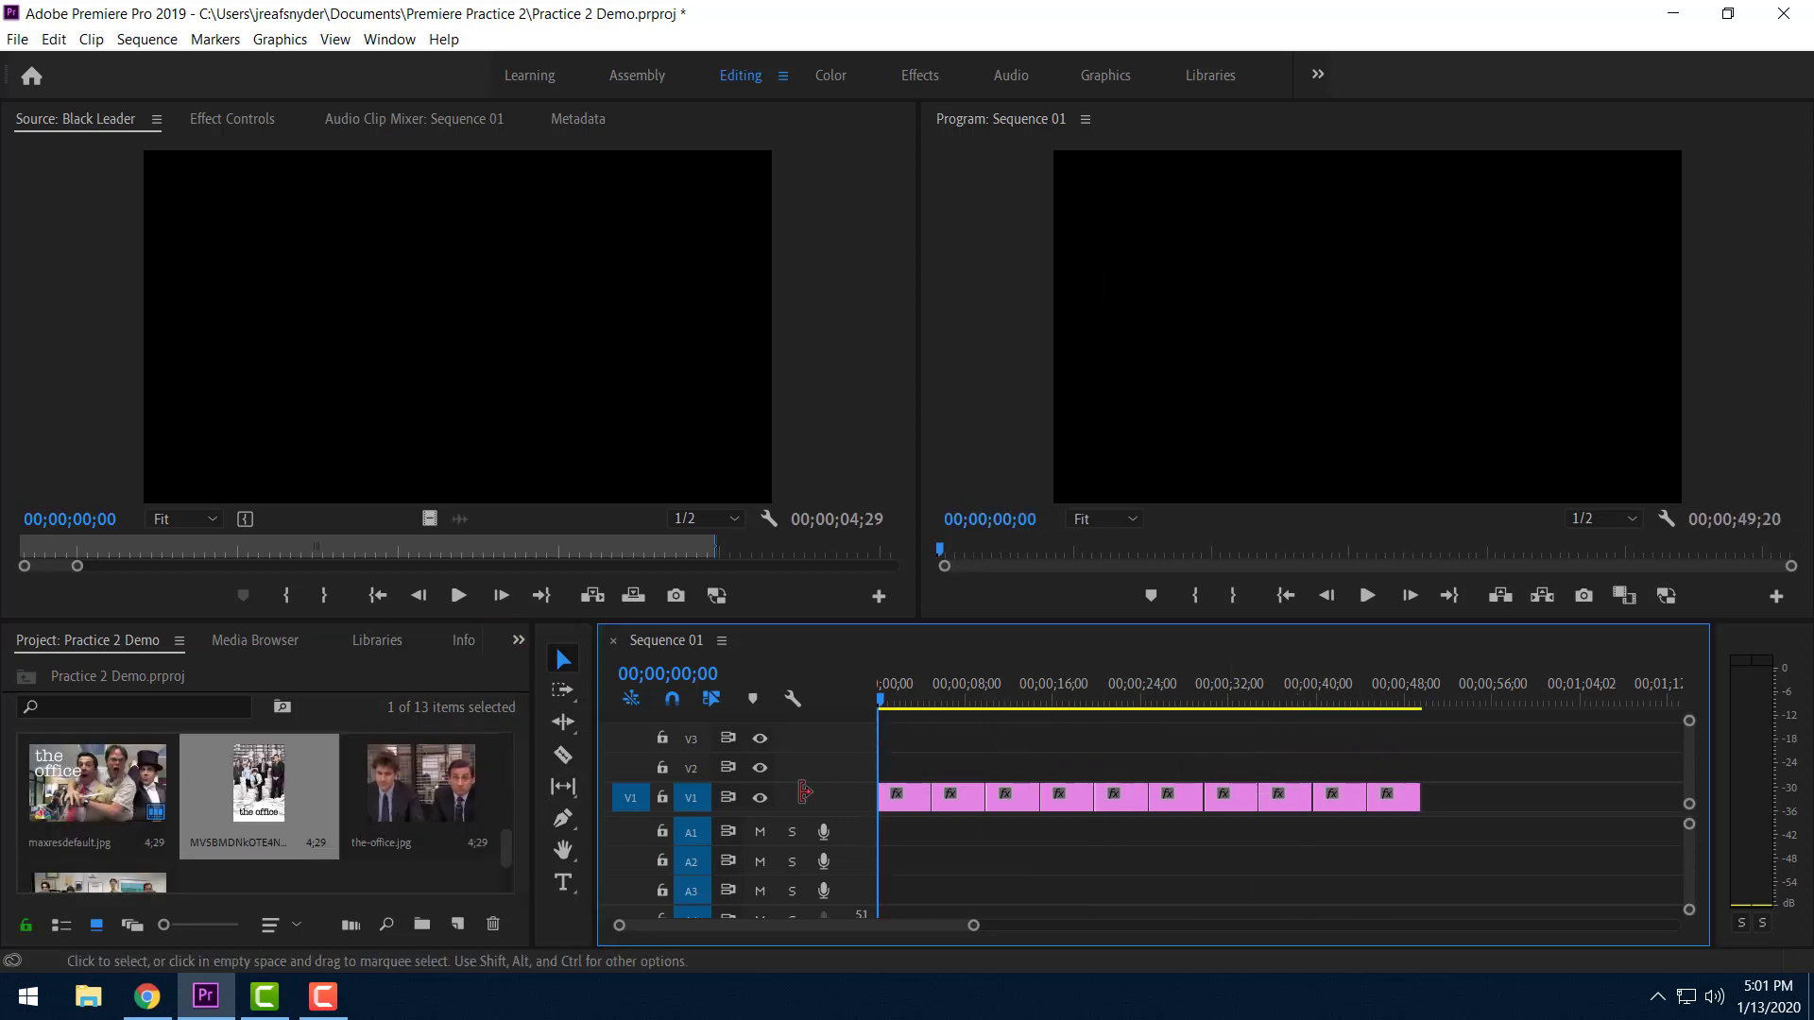
pyautogui.moveTo(420, 794); pyautogui.dragTo(1446, 794)
pyautogui.moveTo(1452, 803); pyautogui.dragTo(1452, 803)
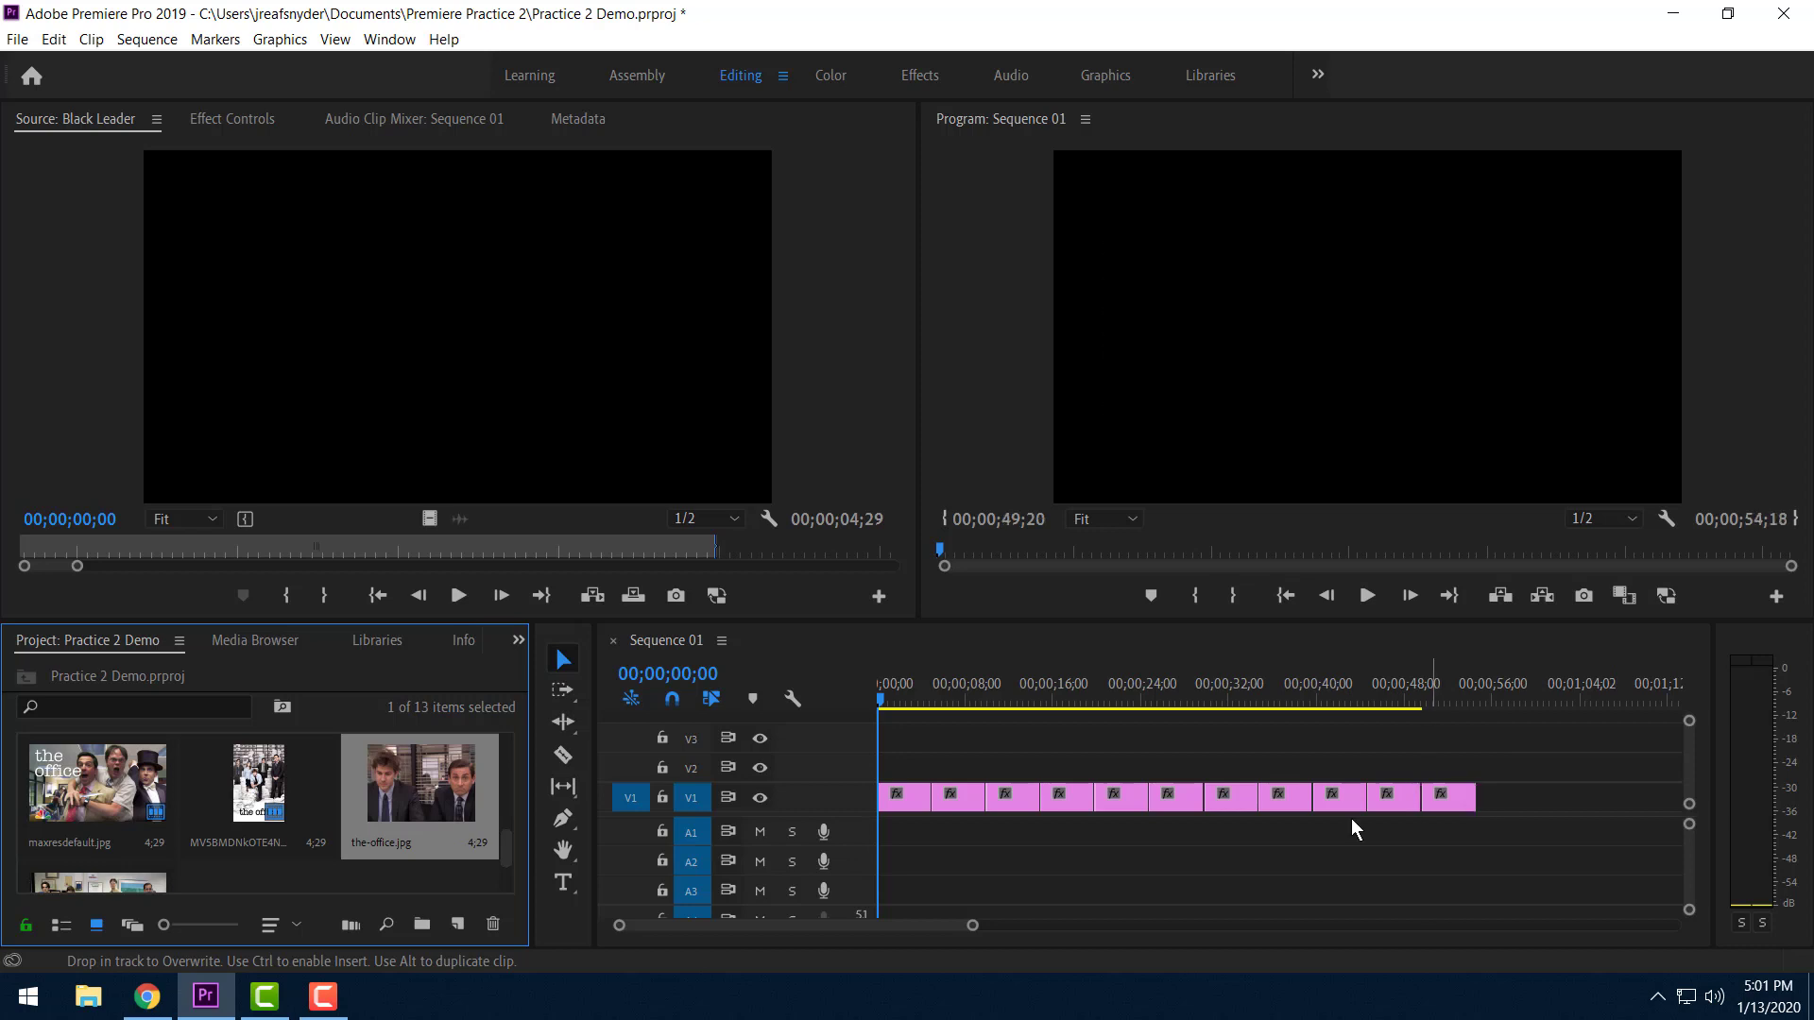
pyautogui.scroll(-2, 262, 871)
pyautogui.moveTo(106, 831); pyautogui.dragTo(1502, 793)
pyautogui.scroll(3, 293, 804)
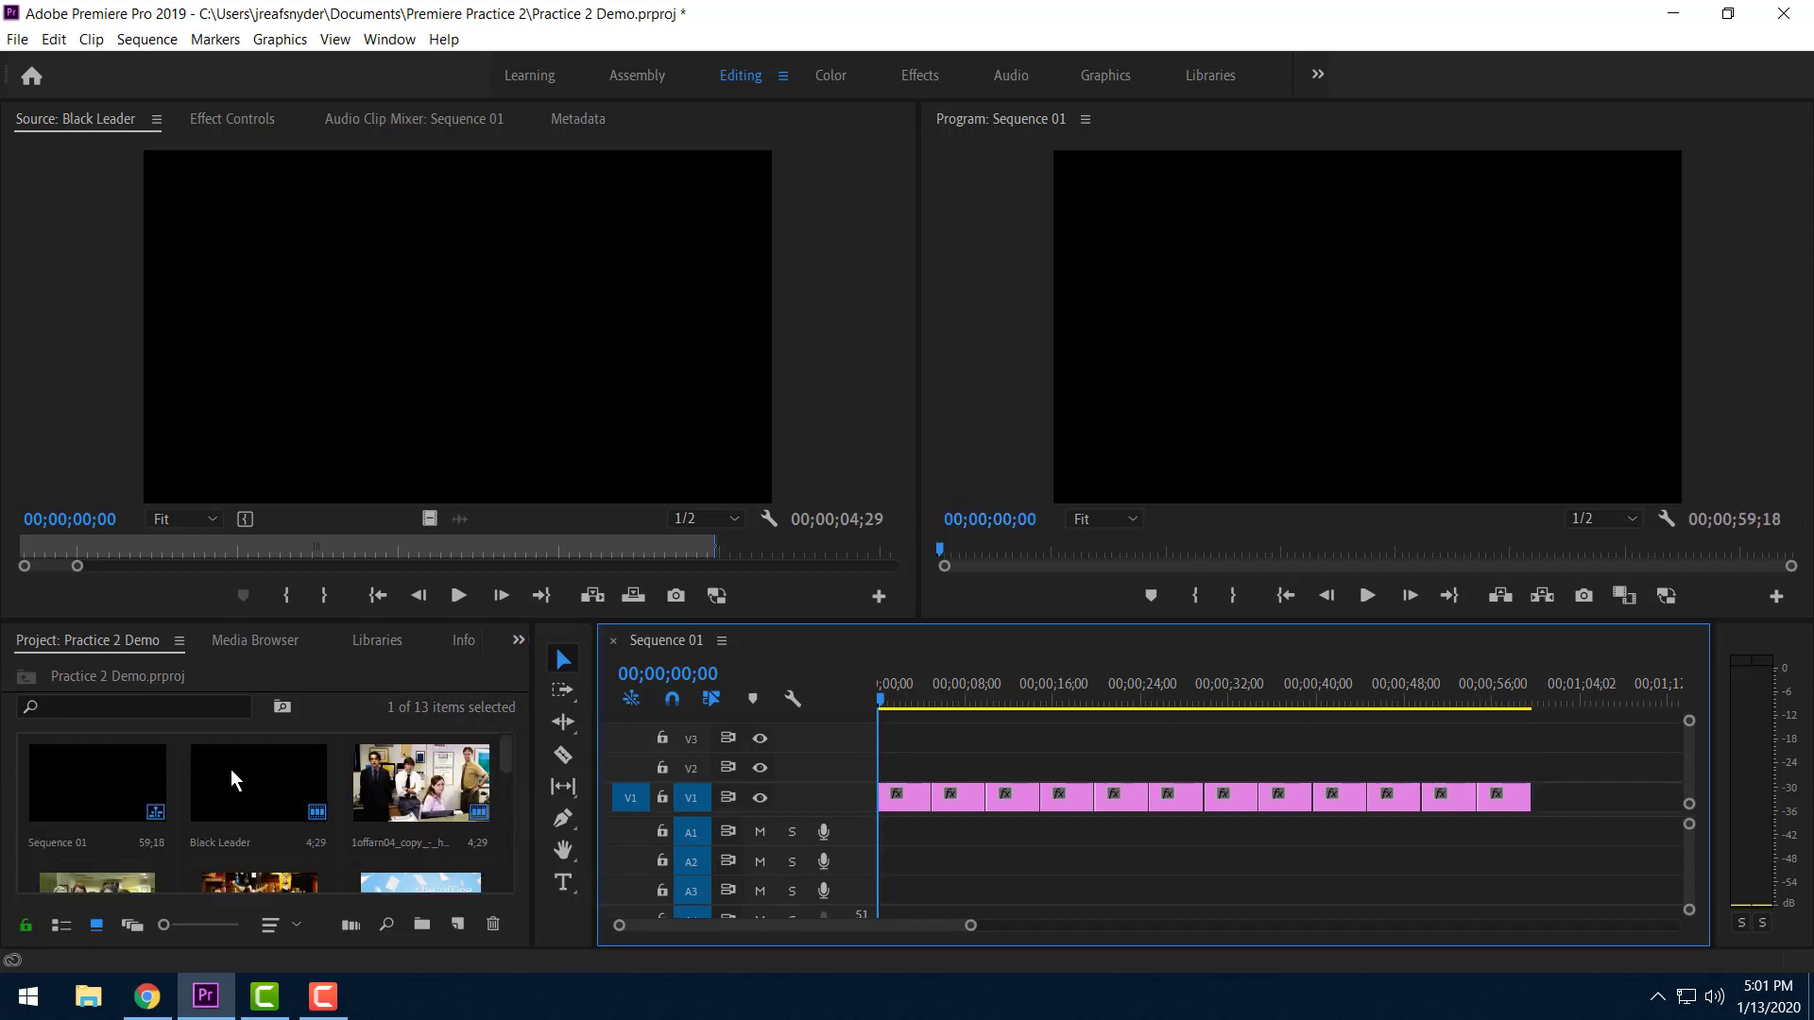
pyautogui.moveTo(221, 775); pyautogui.dragTo(1540, 796)
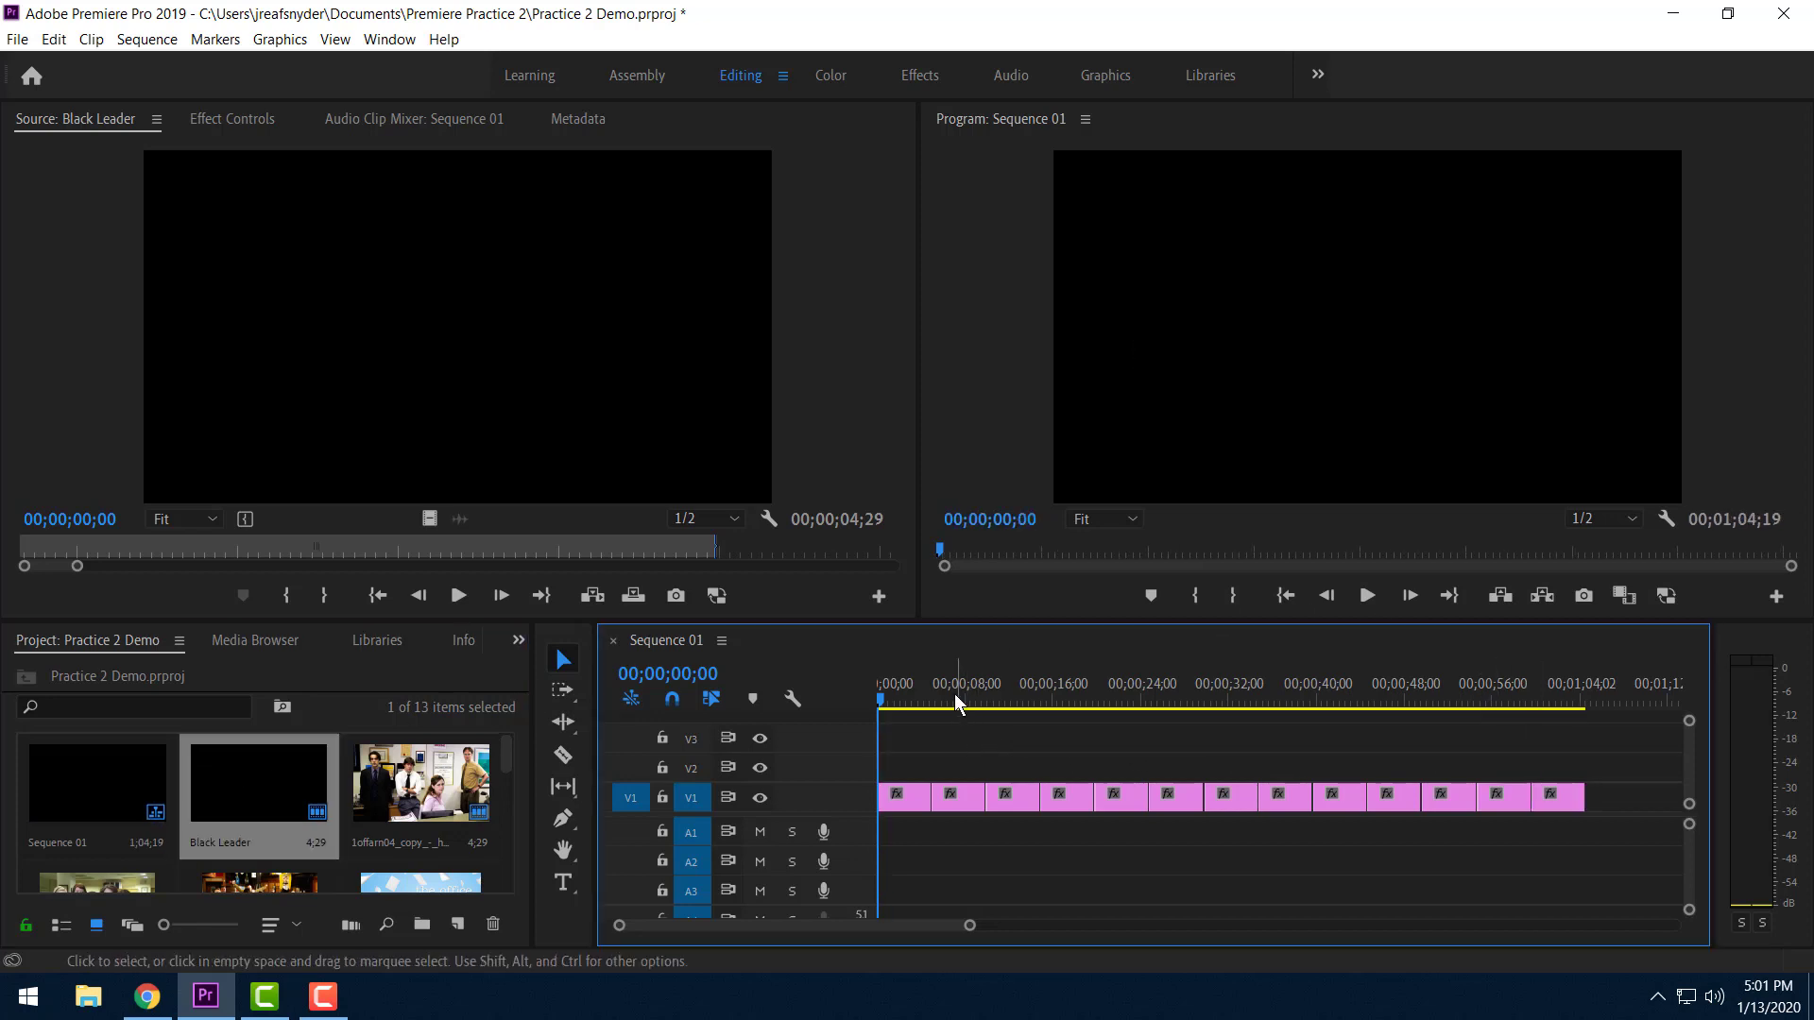
# Apply Set to Frame Size to the first image clip on V1.
pyautogui.moveTo(955, 695); pyautogui.dragTo(1511, 844)
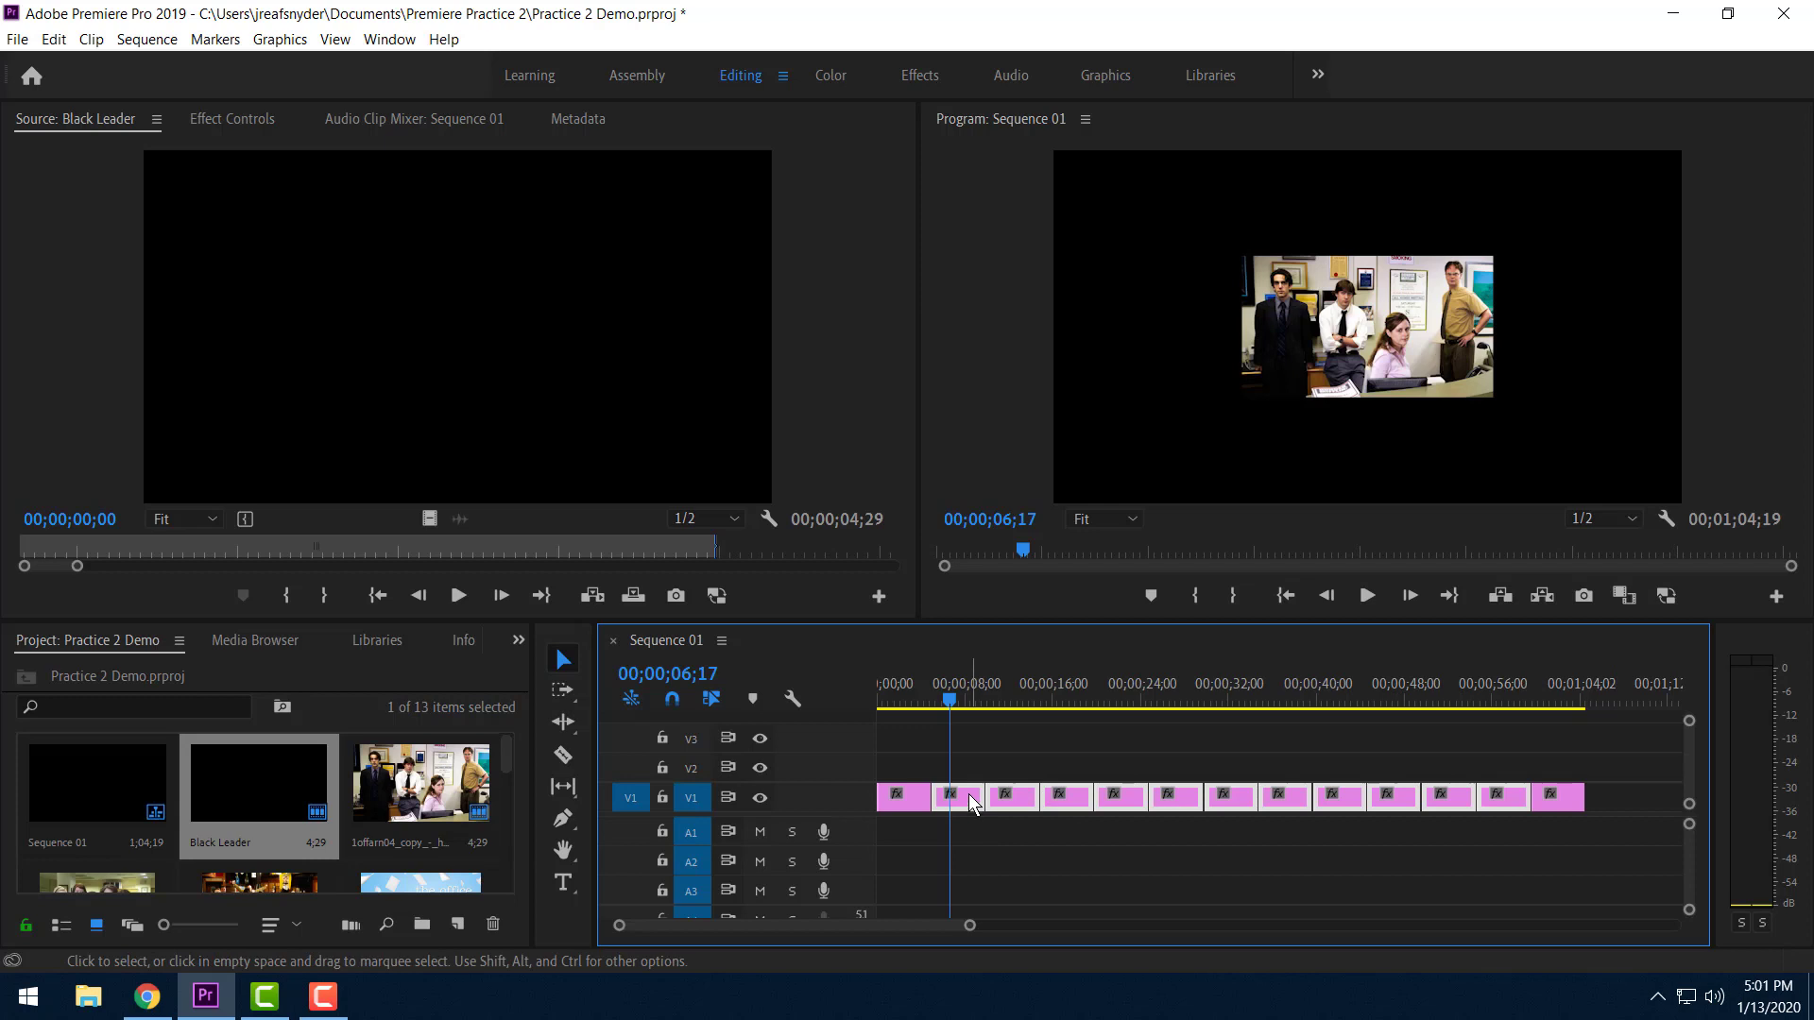
pyautogui.click(967, 792)
pyautogui.rightClick(965, 797)
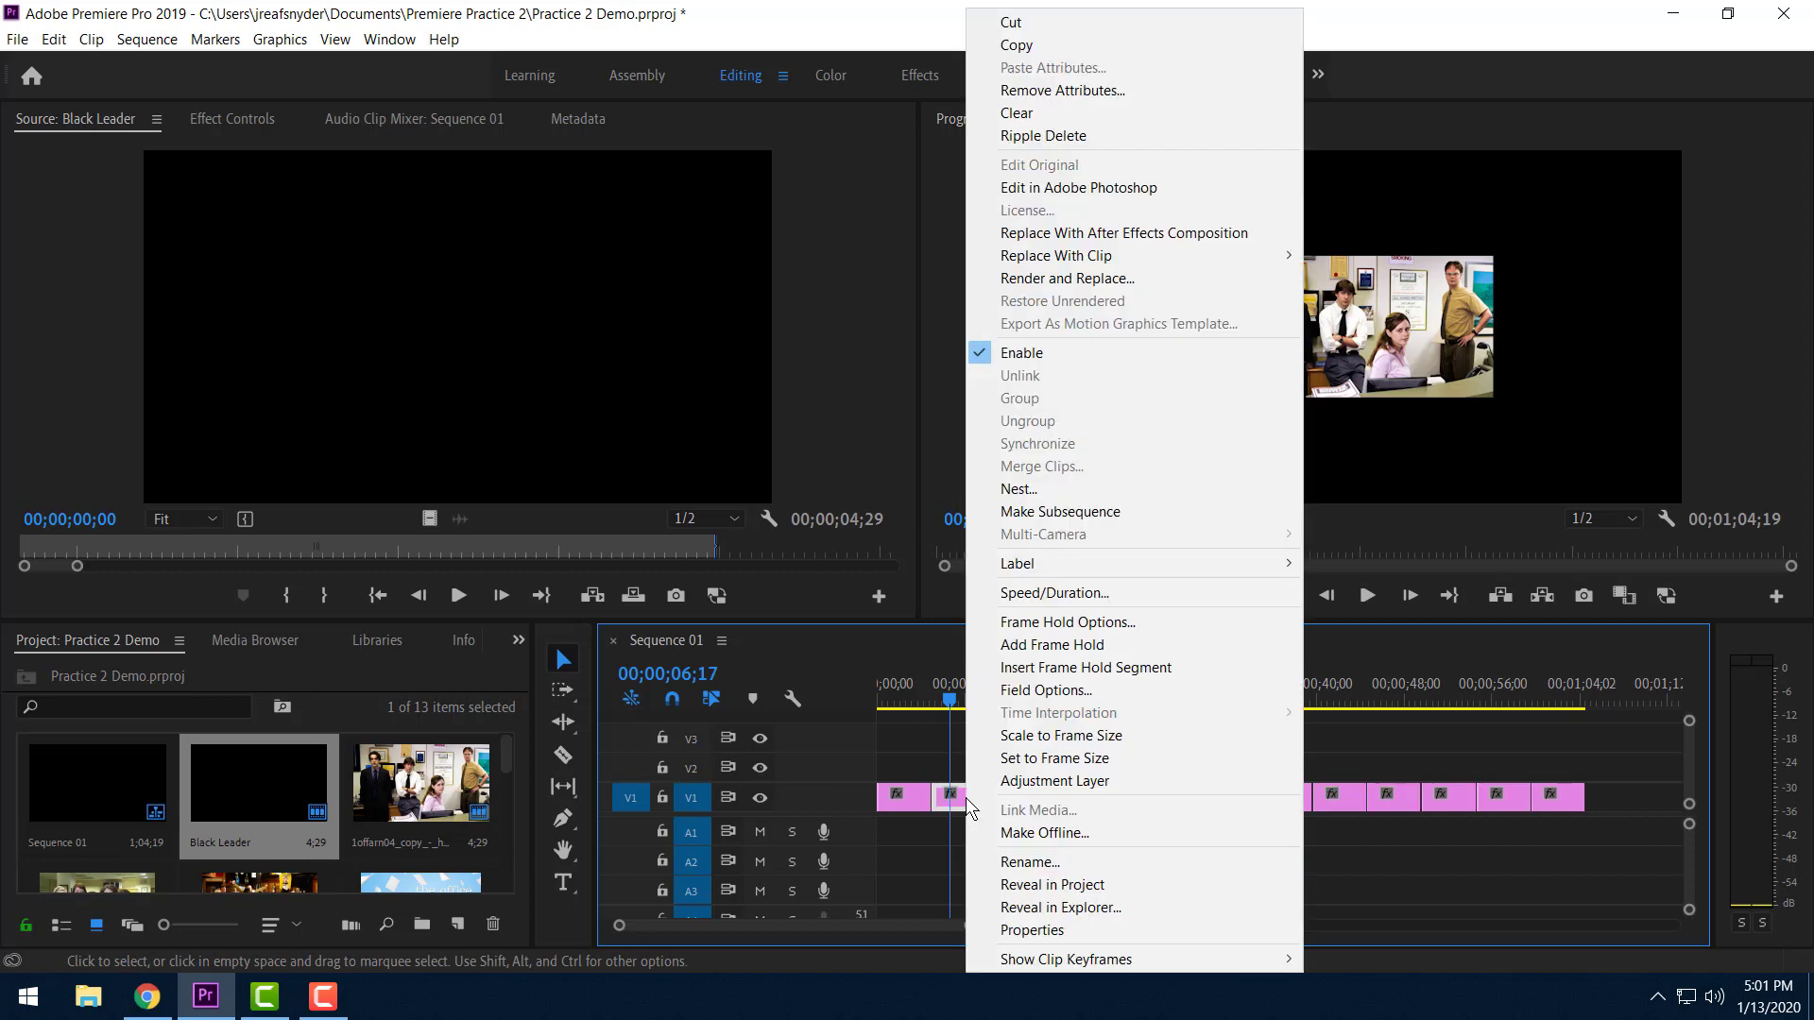
pyautogui.click(1047, 757)
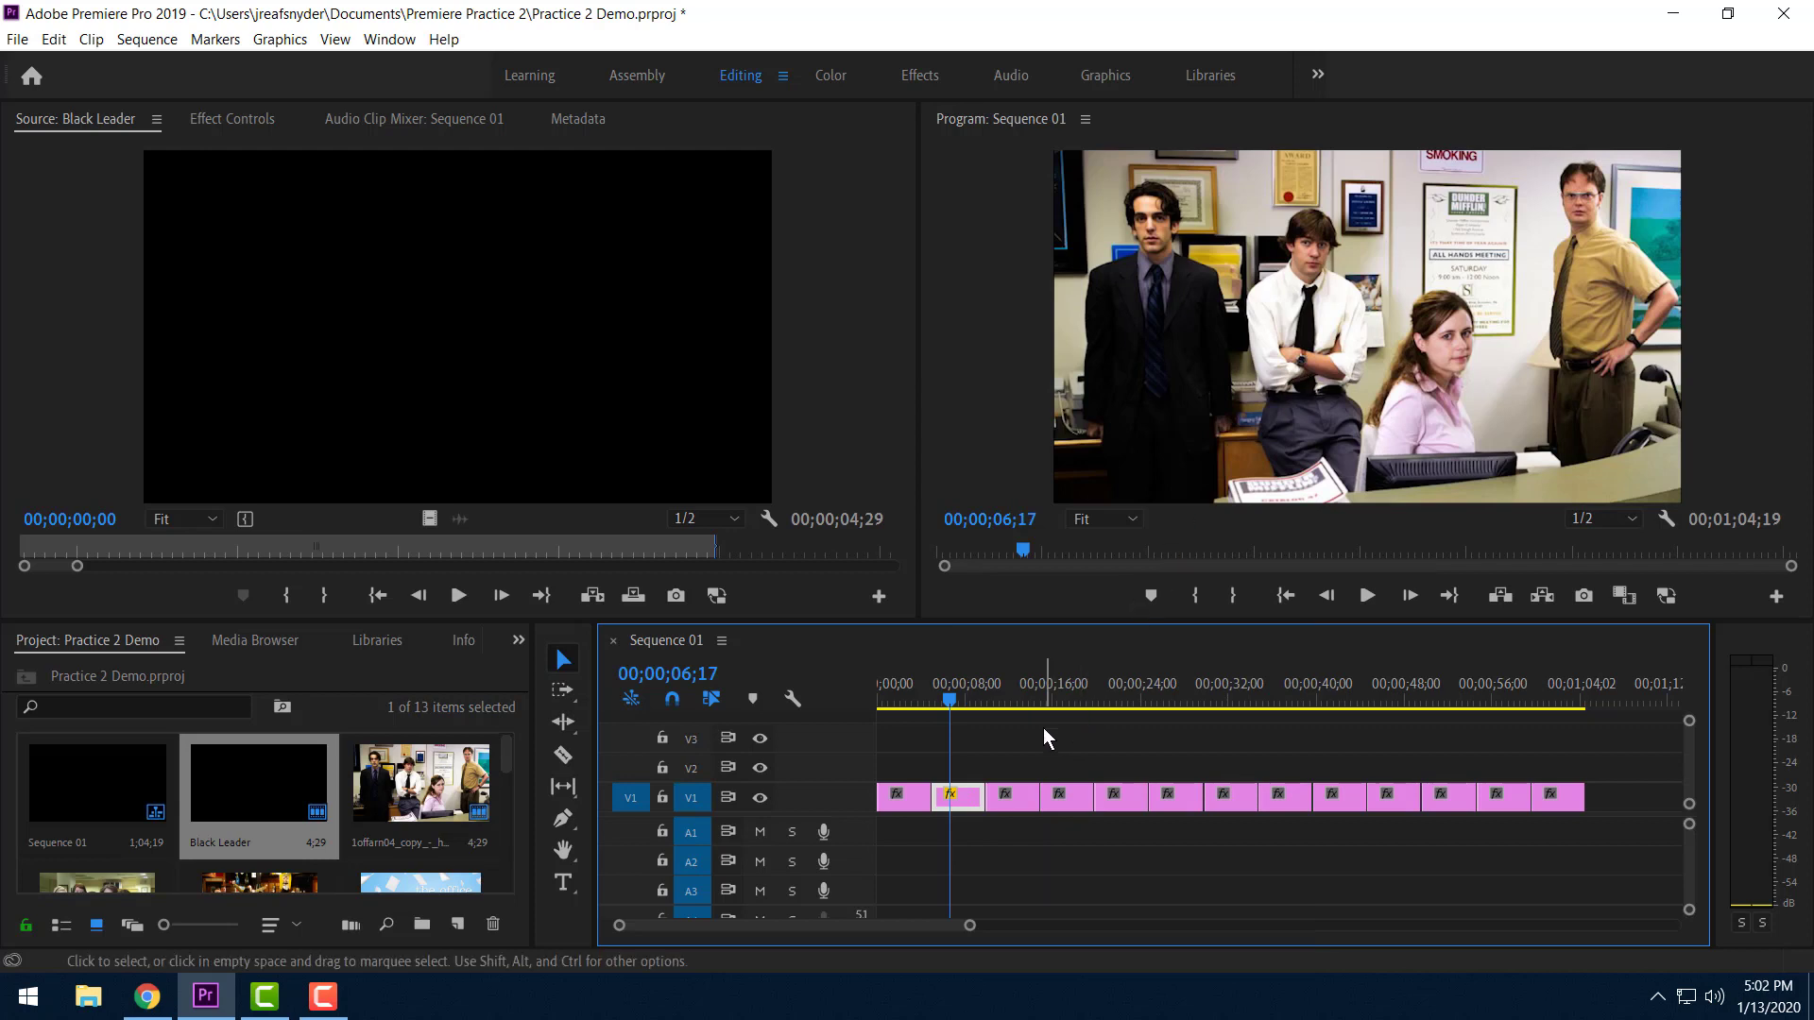
# Apply Set to Frame Size to the other ten image clips on V1, leaving out both Black Leader clips.
pyautogui.click(1018, 744)
pyautogui.moveTo(998, 752); pyautogui.dragTo(1516, 836)
pyautogui.rightClick(1515, 799)
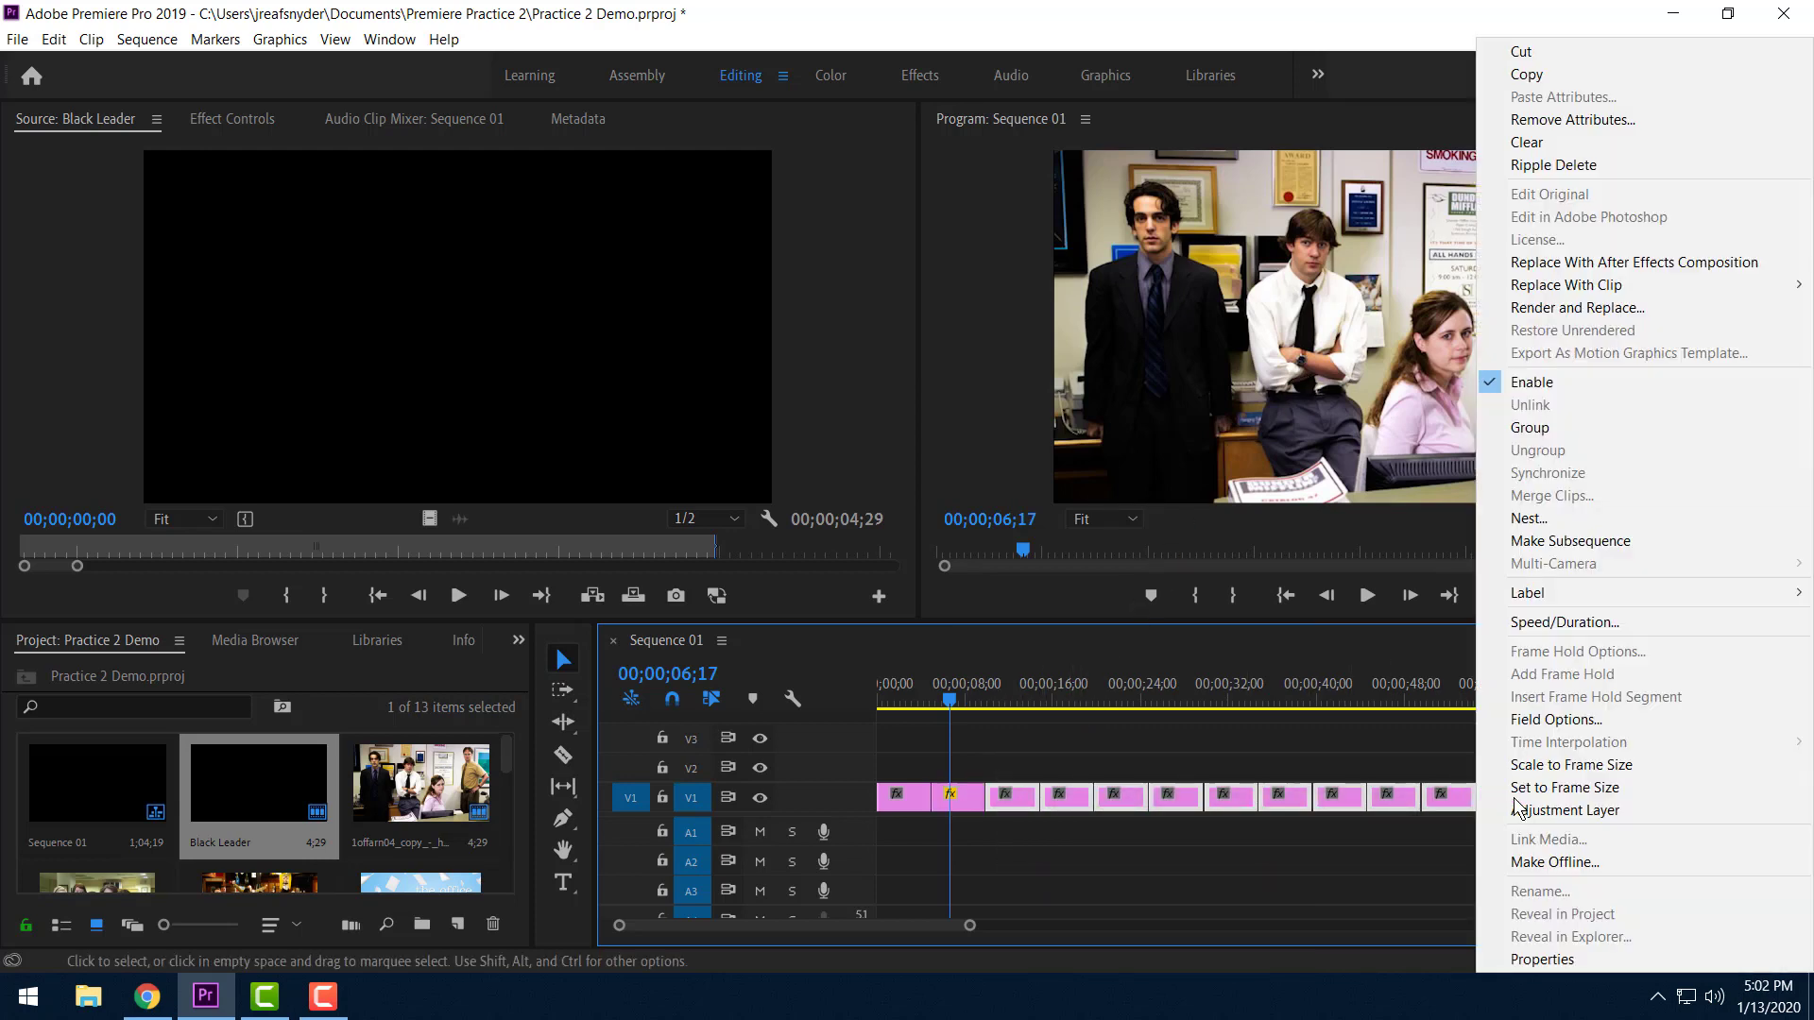
pyautogui.click(1564, 787)
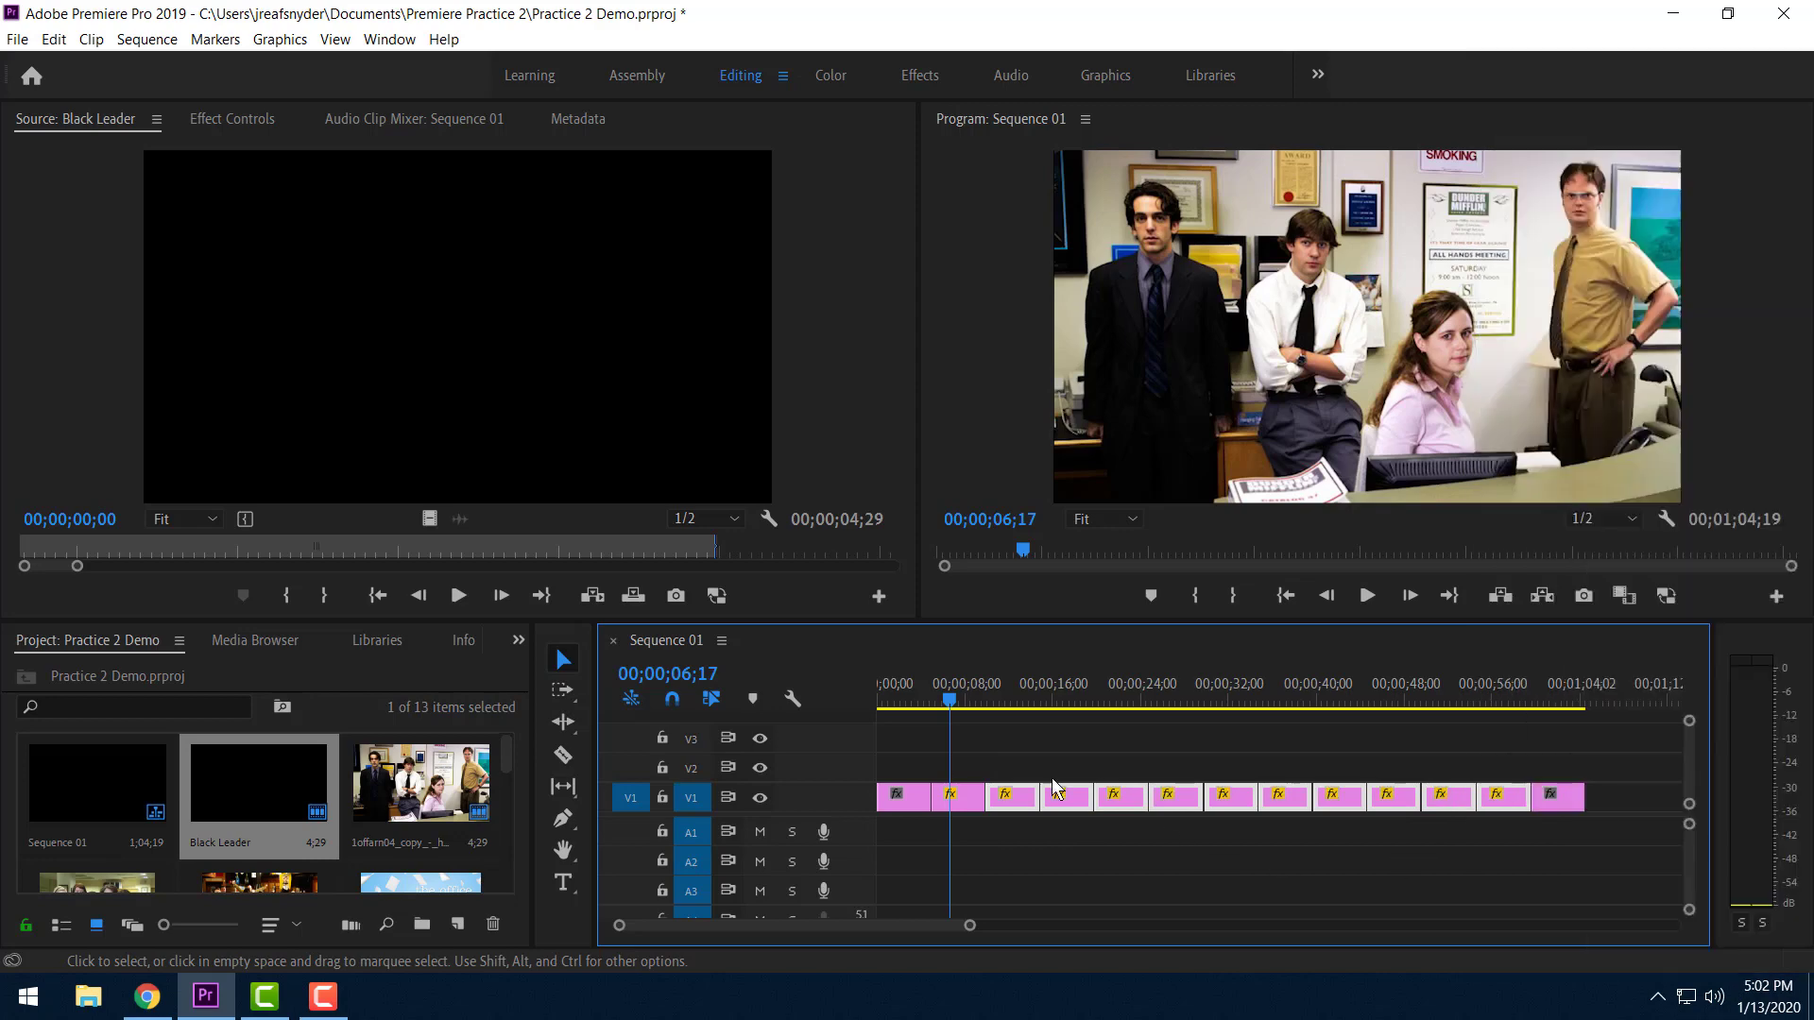
# Start Position and Scale keyframing on the first image clip with keyframes at its beginning, 00;00;05;02.
pyautogui.click(984, 701)
pyautogui.moveTo(996, 699); pyautogui.dragTo(966, 727)
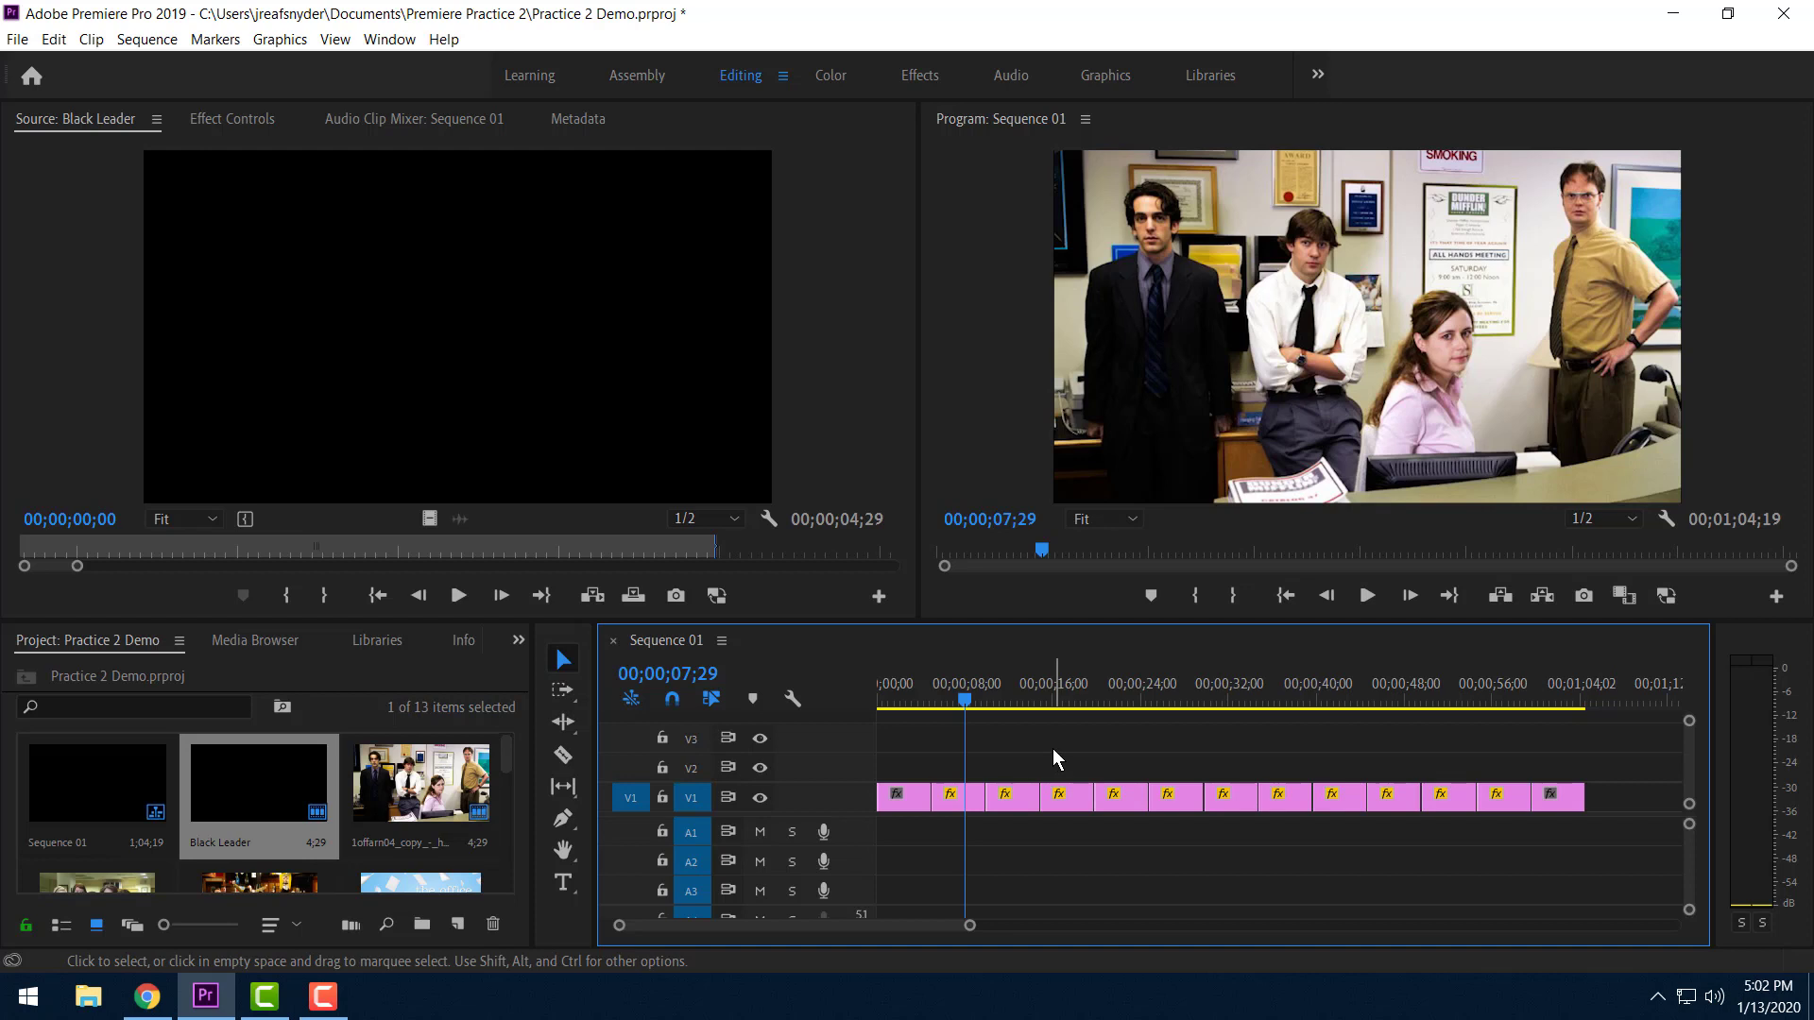
pyautogui.click(945, 704)
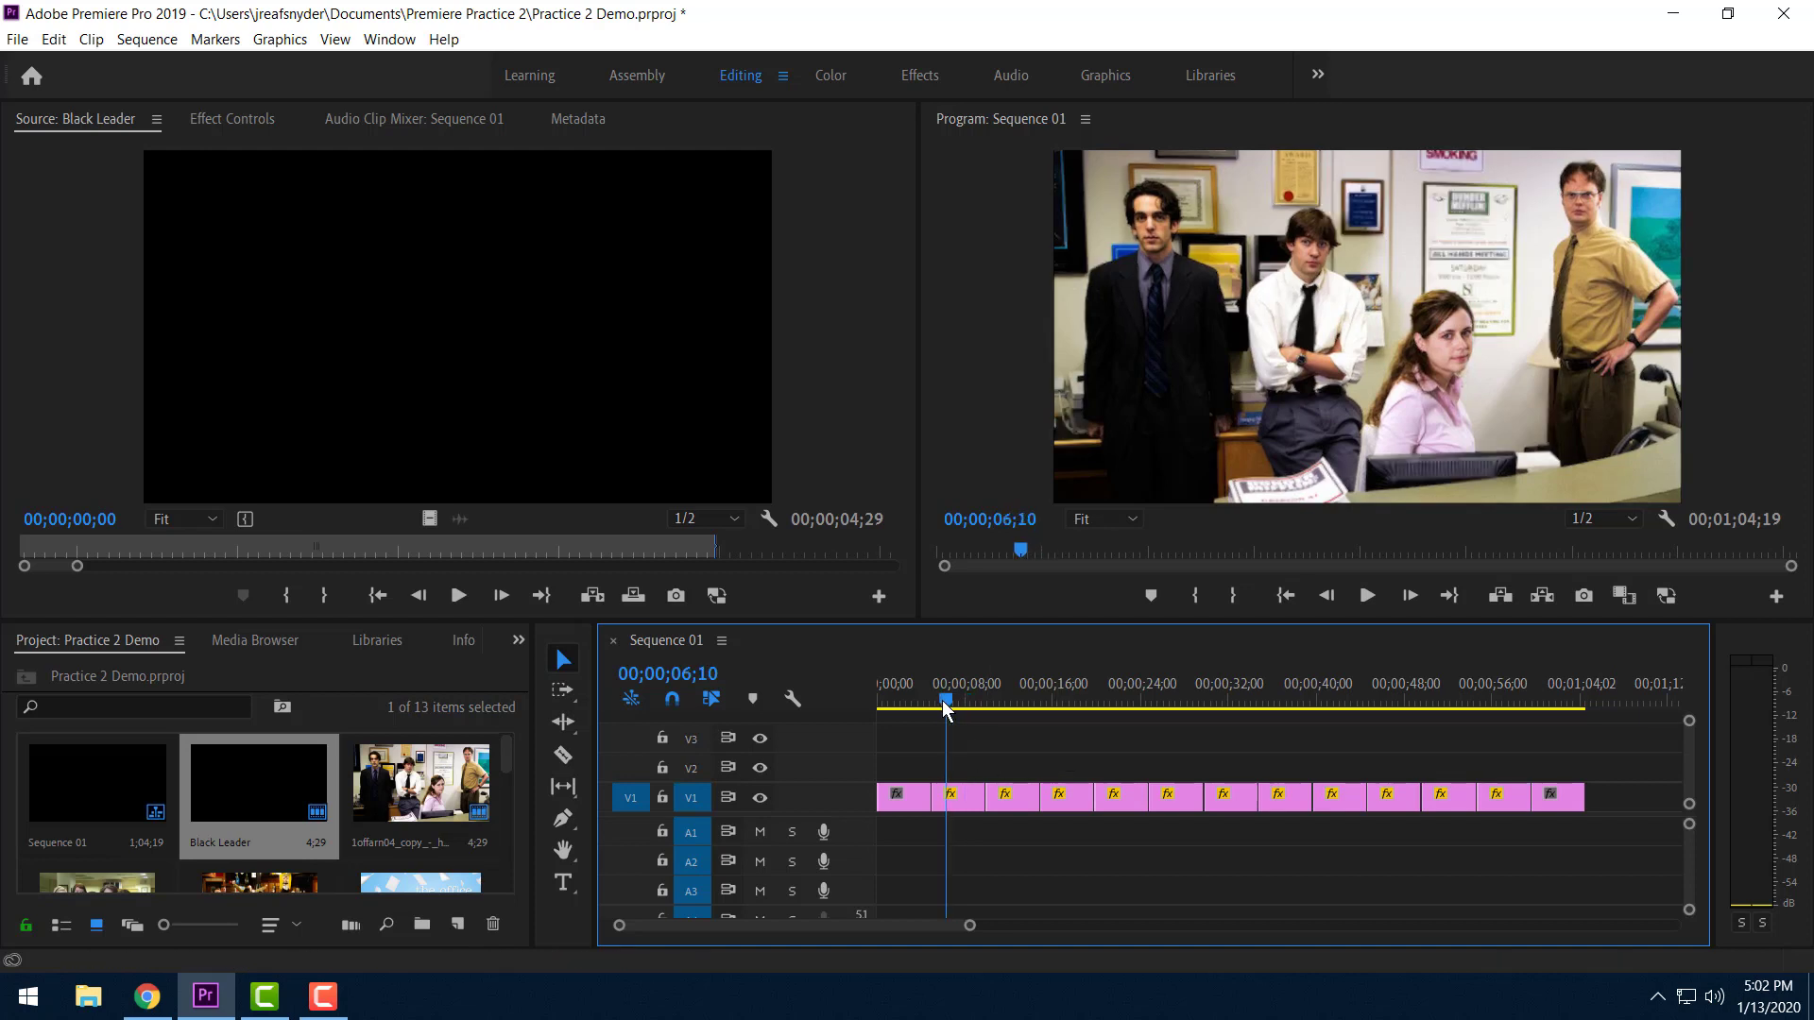
pyautogui.click(958, 805)
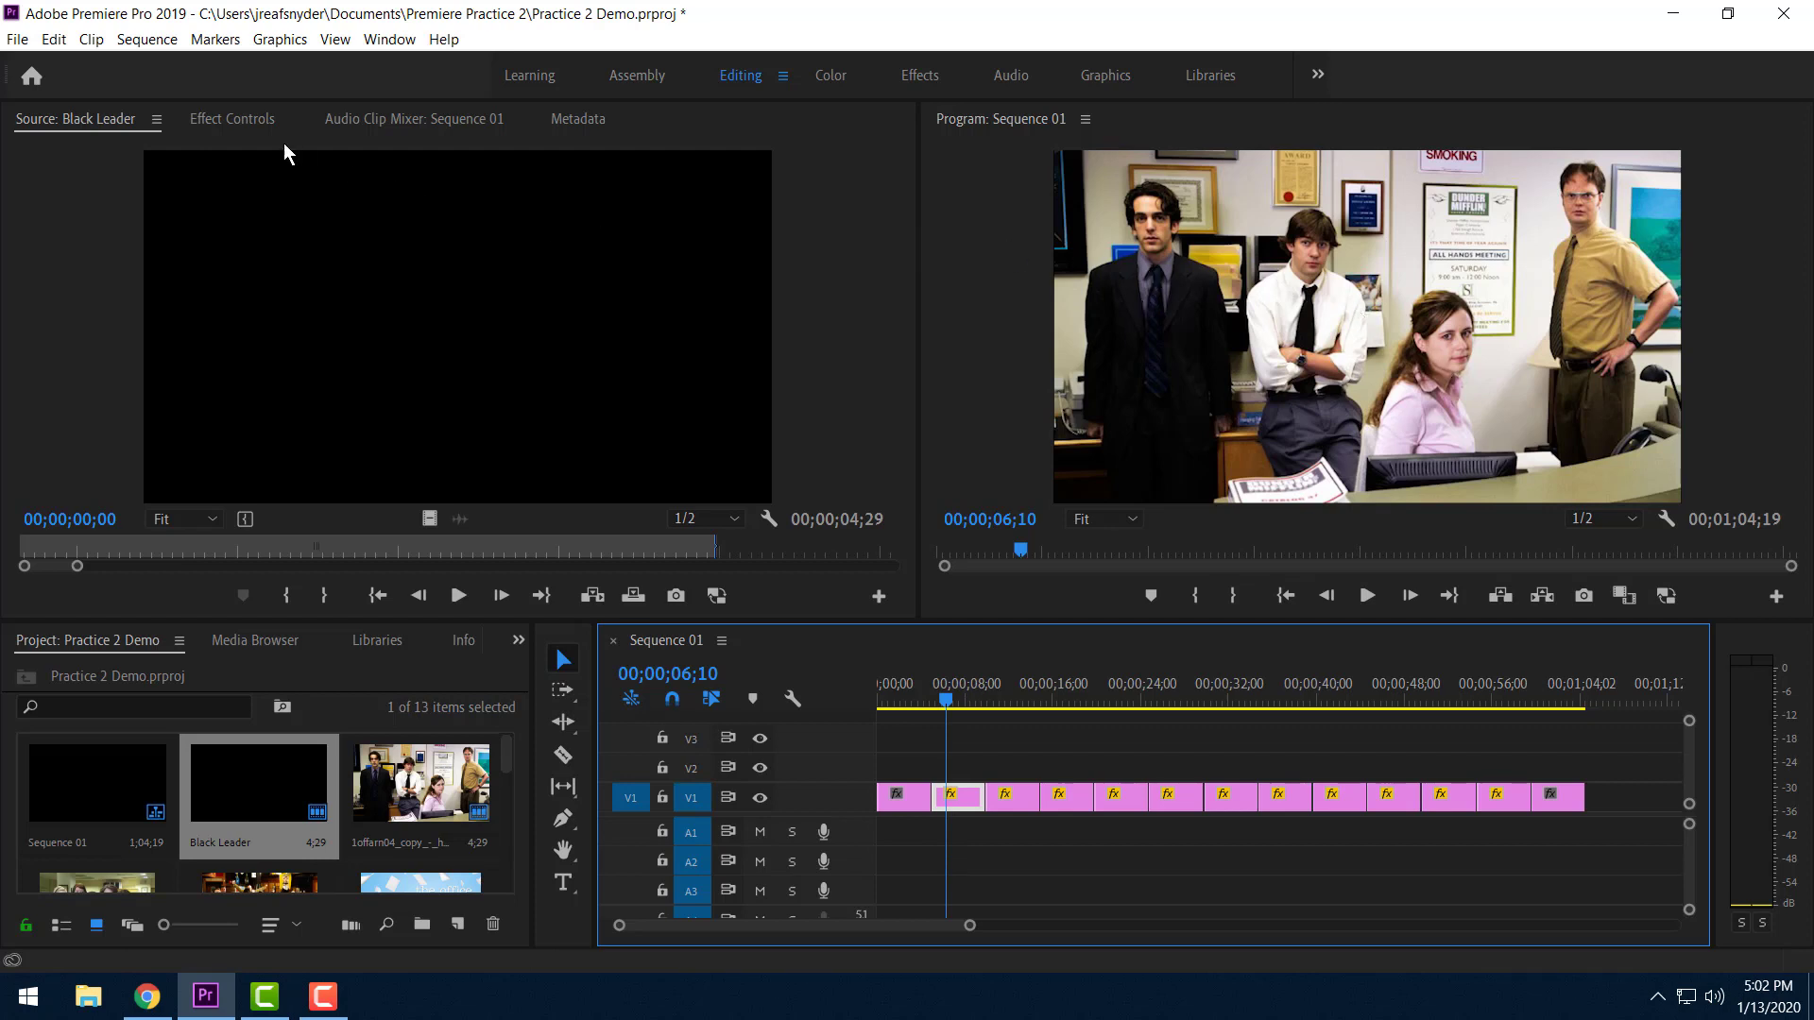
pyautogui.click(224, 121)
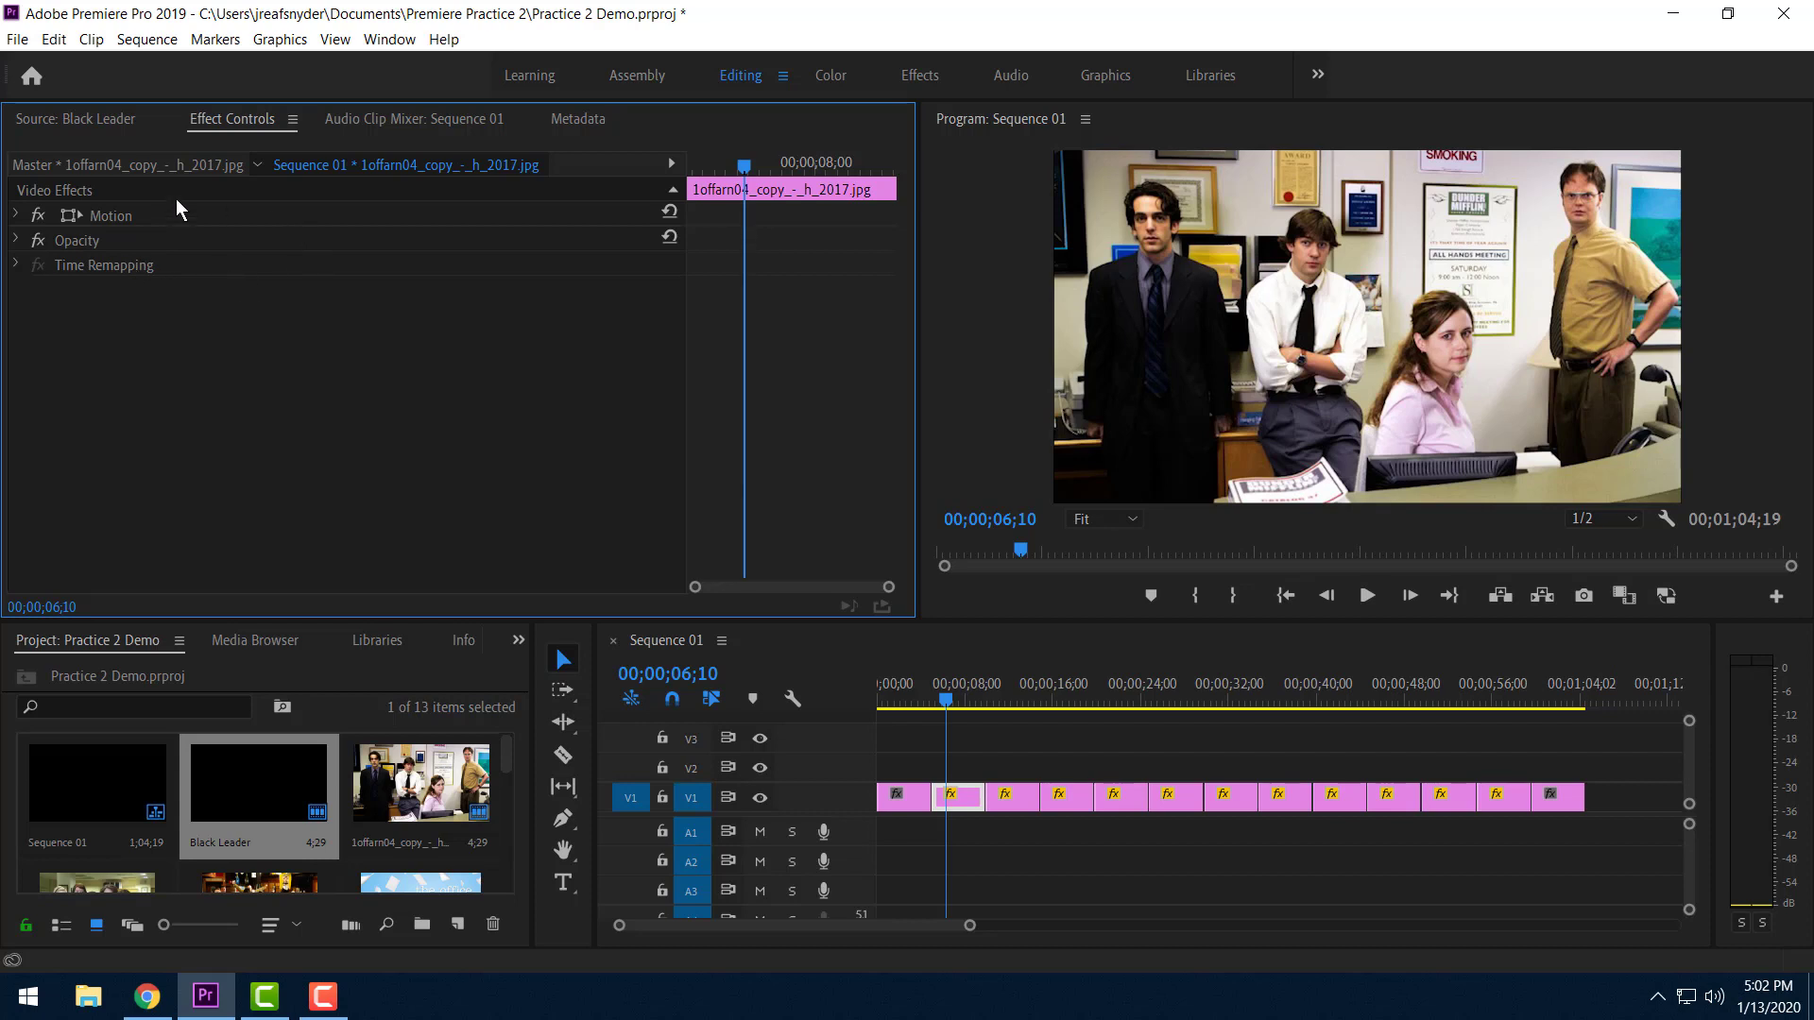
pyautogui.click(16, 216)
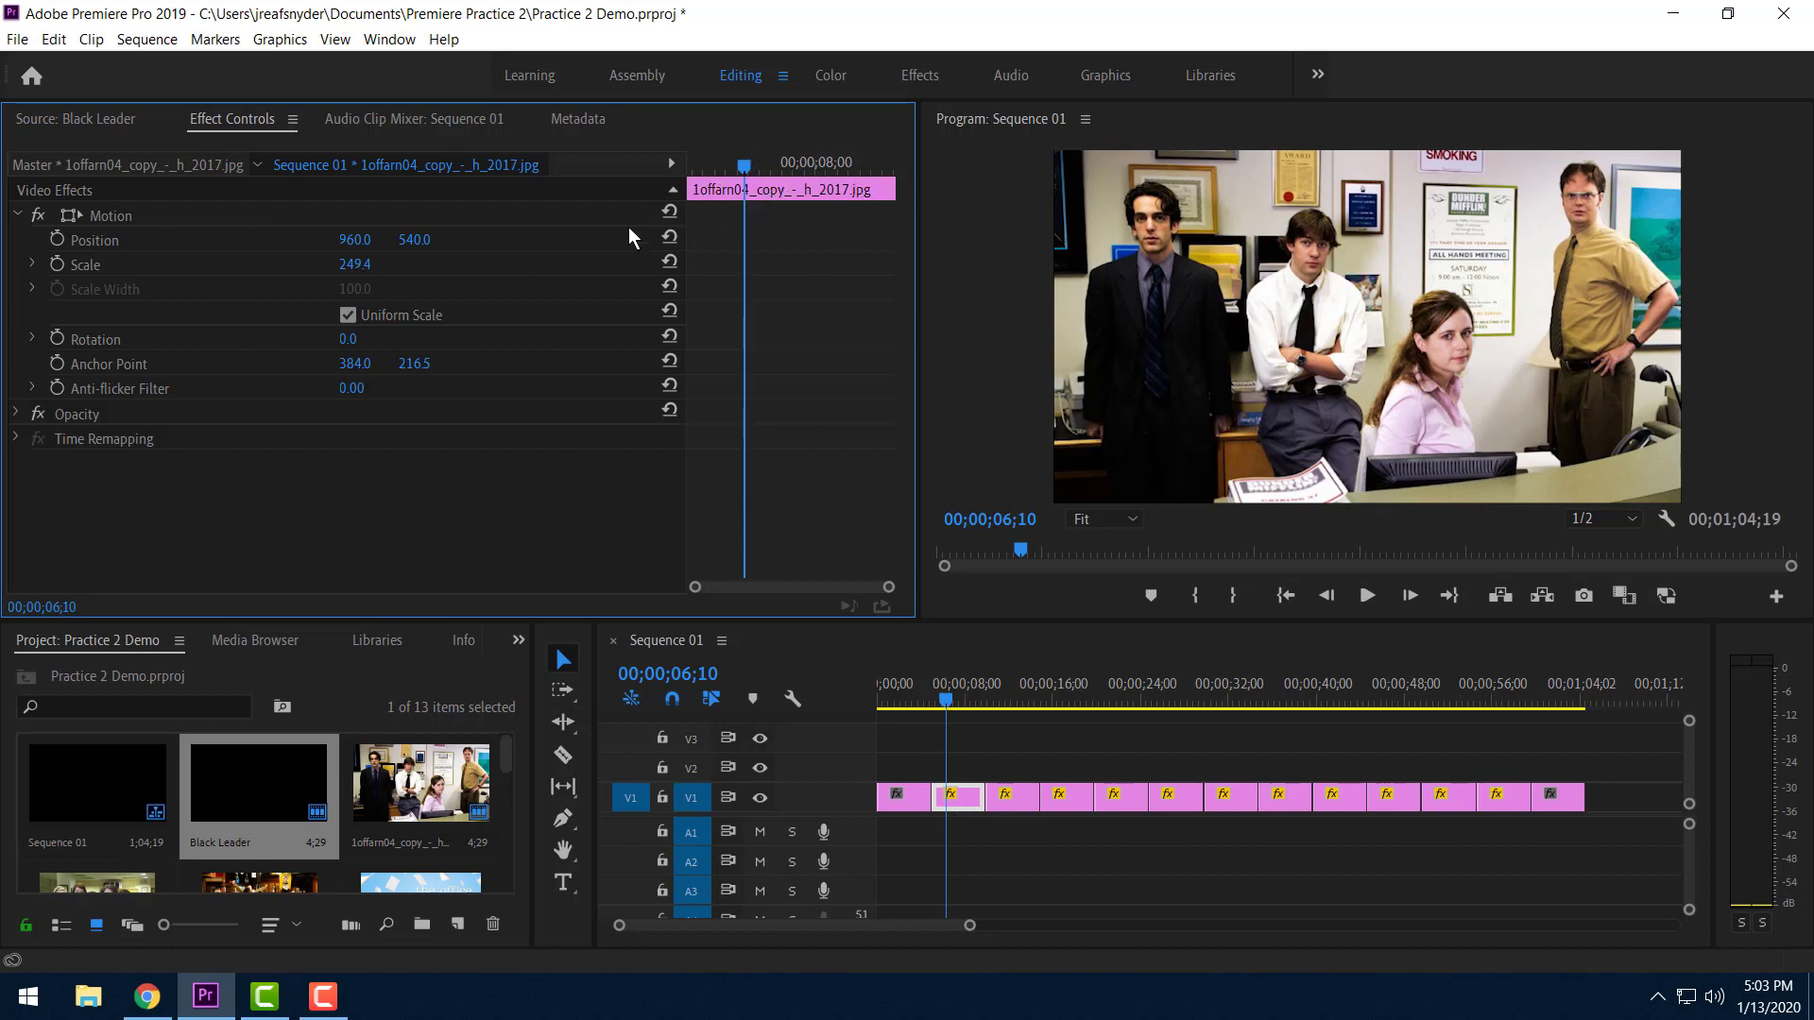
pyautogui.moveTo(745, 167); pyautogui.dragTo(692, 189)
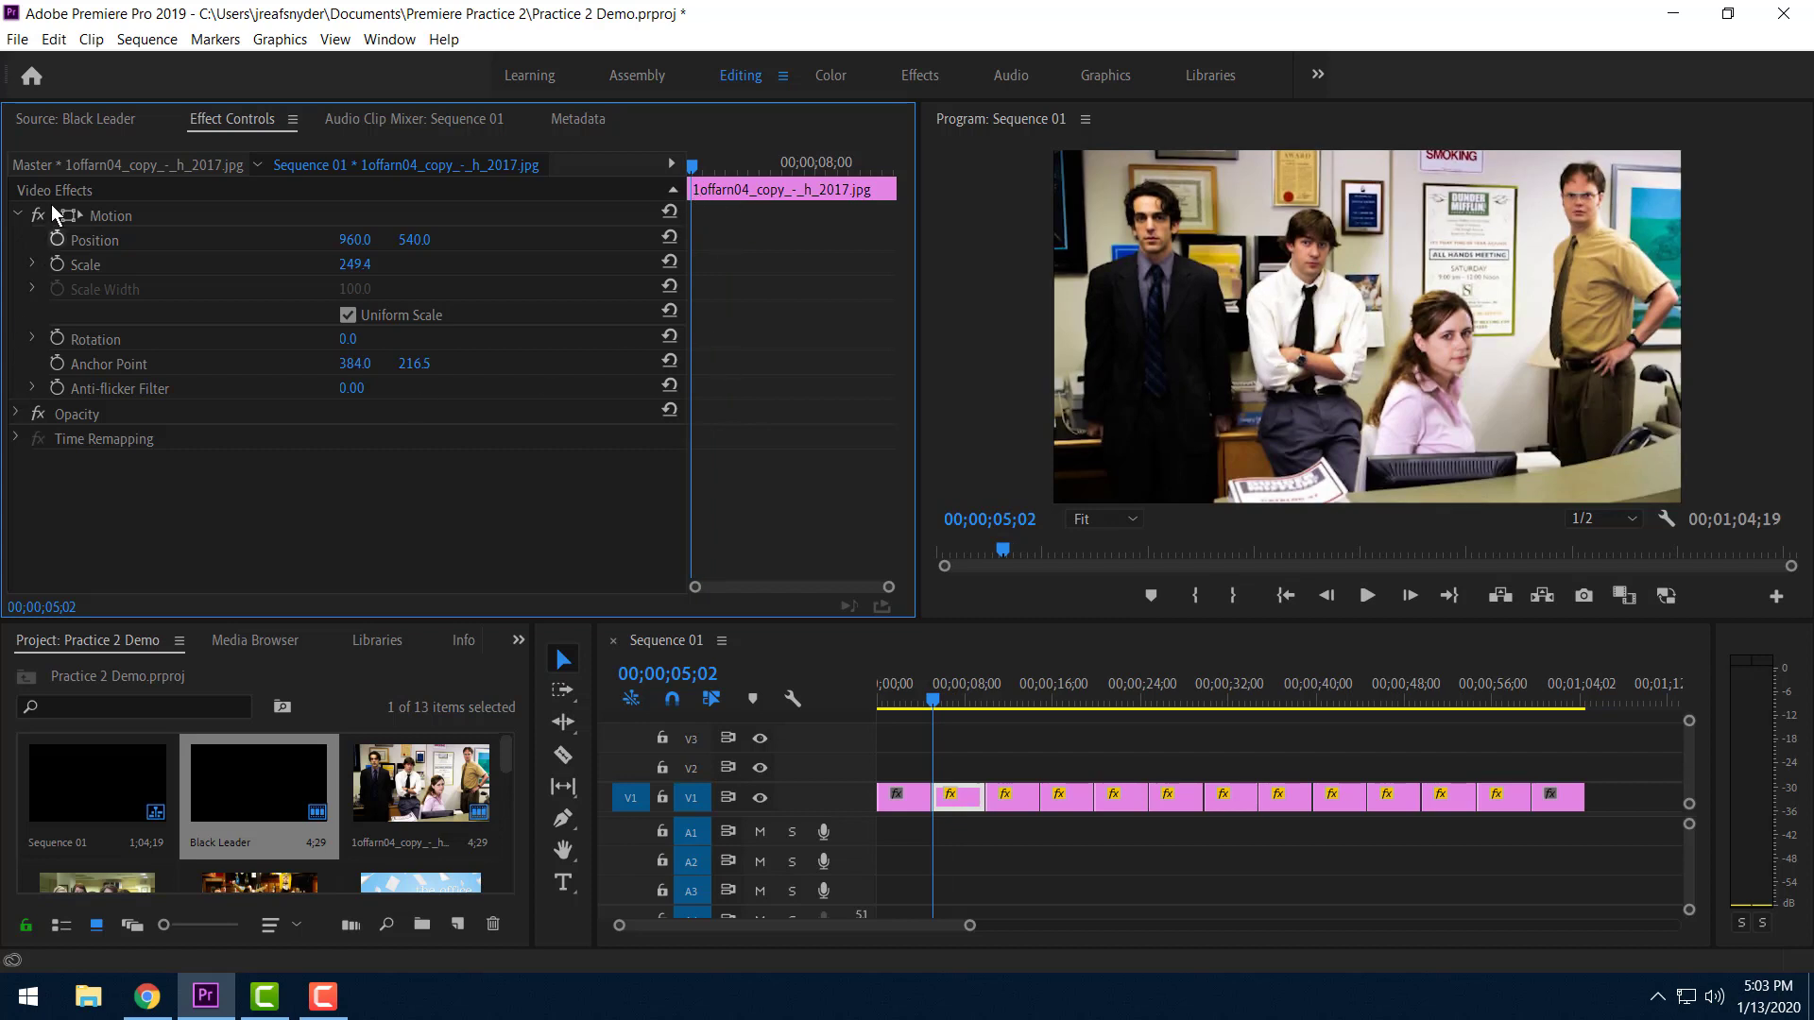
pyautogui.click(55, 238)
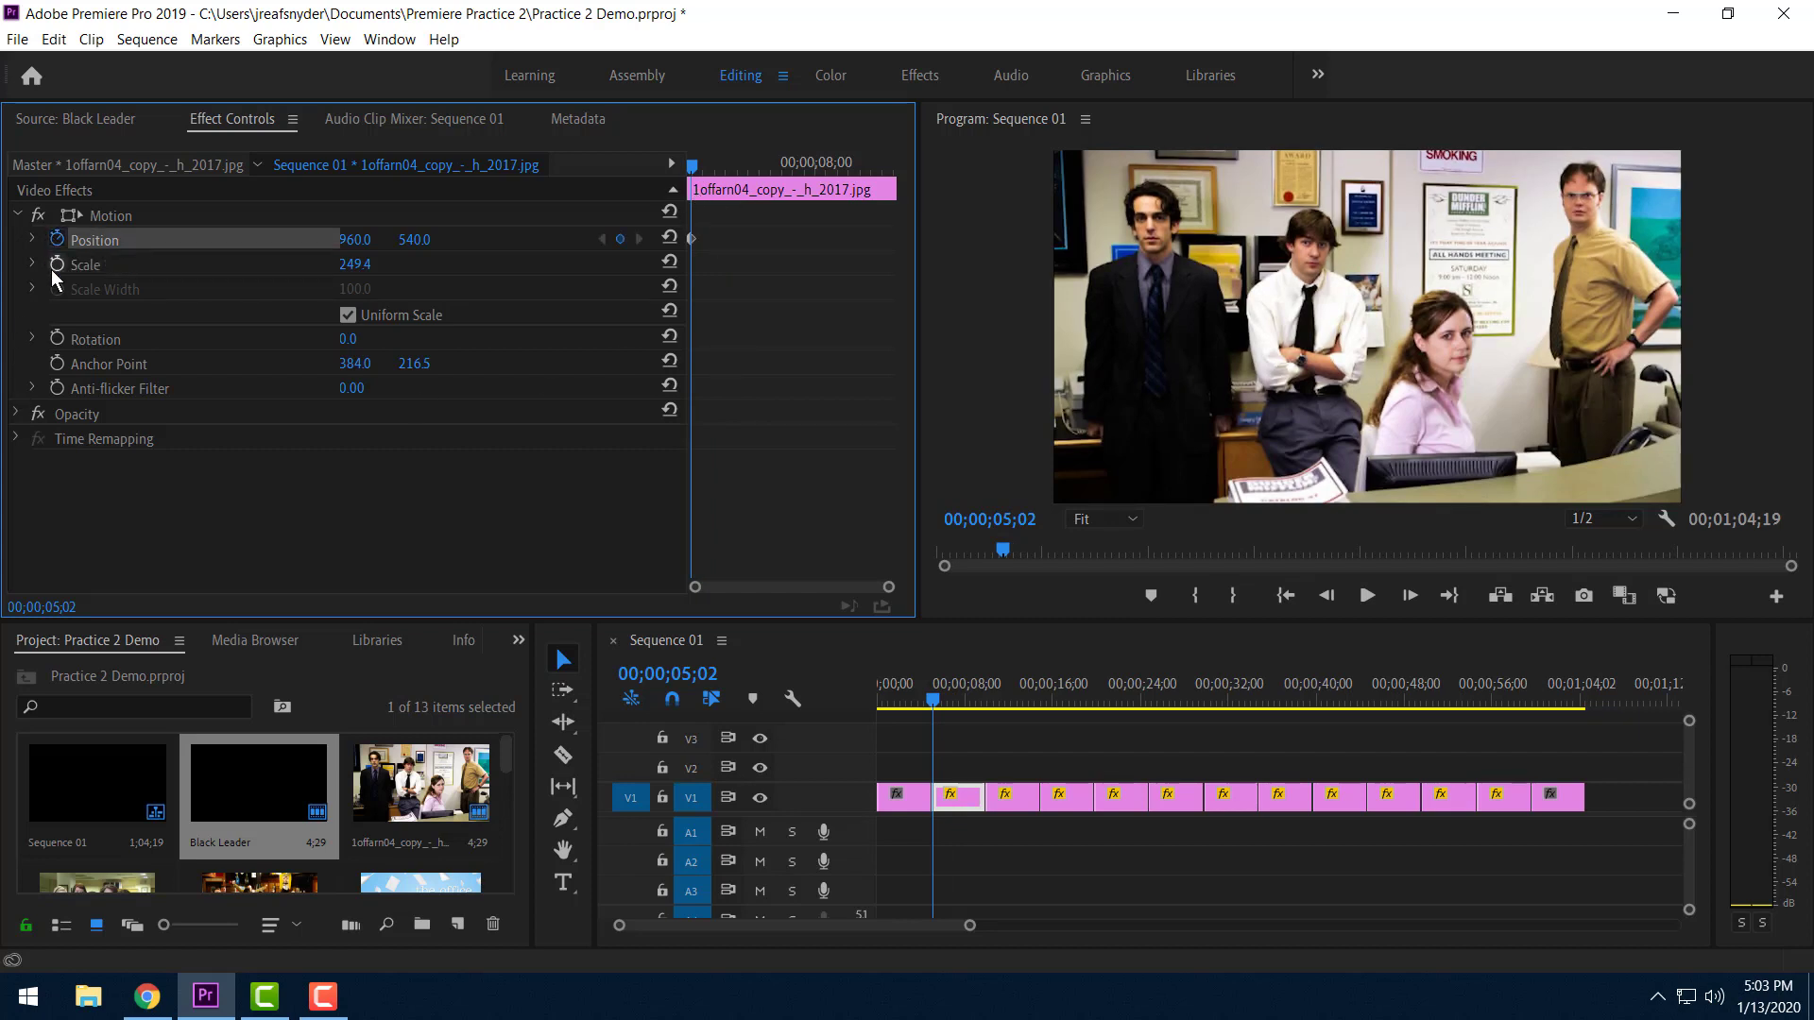
pyautogui.click(55, 265)
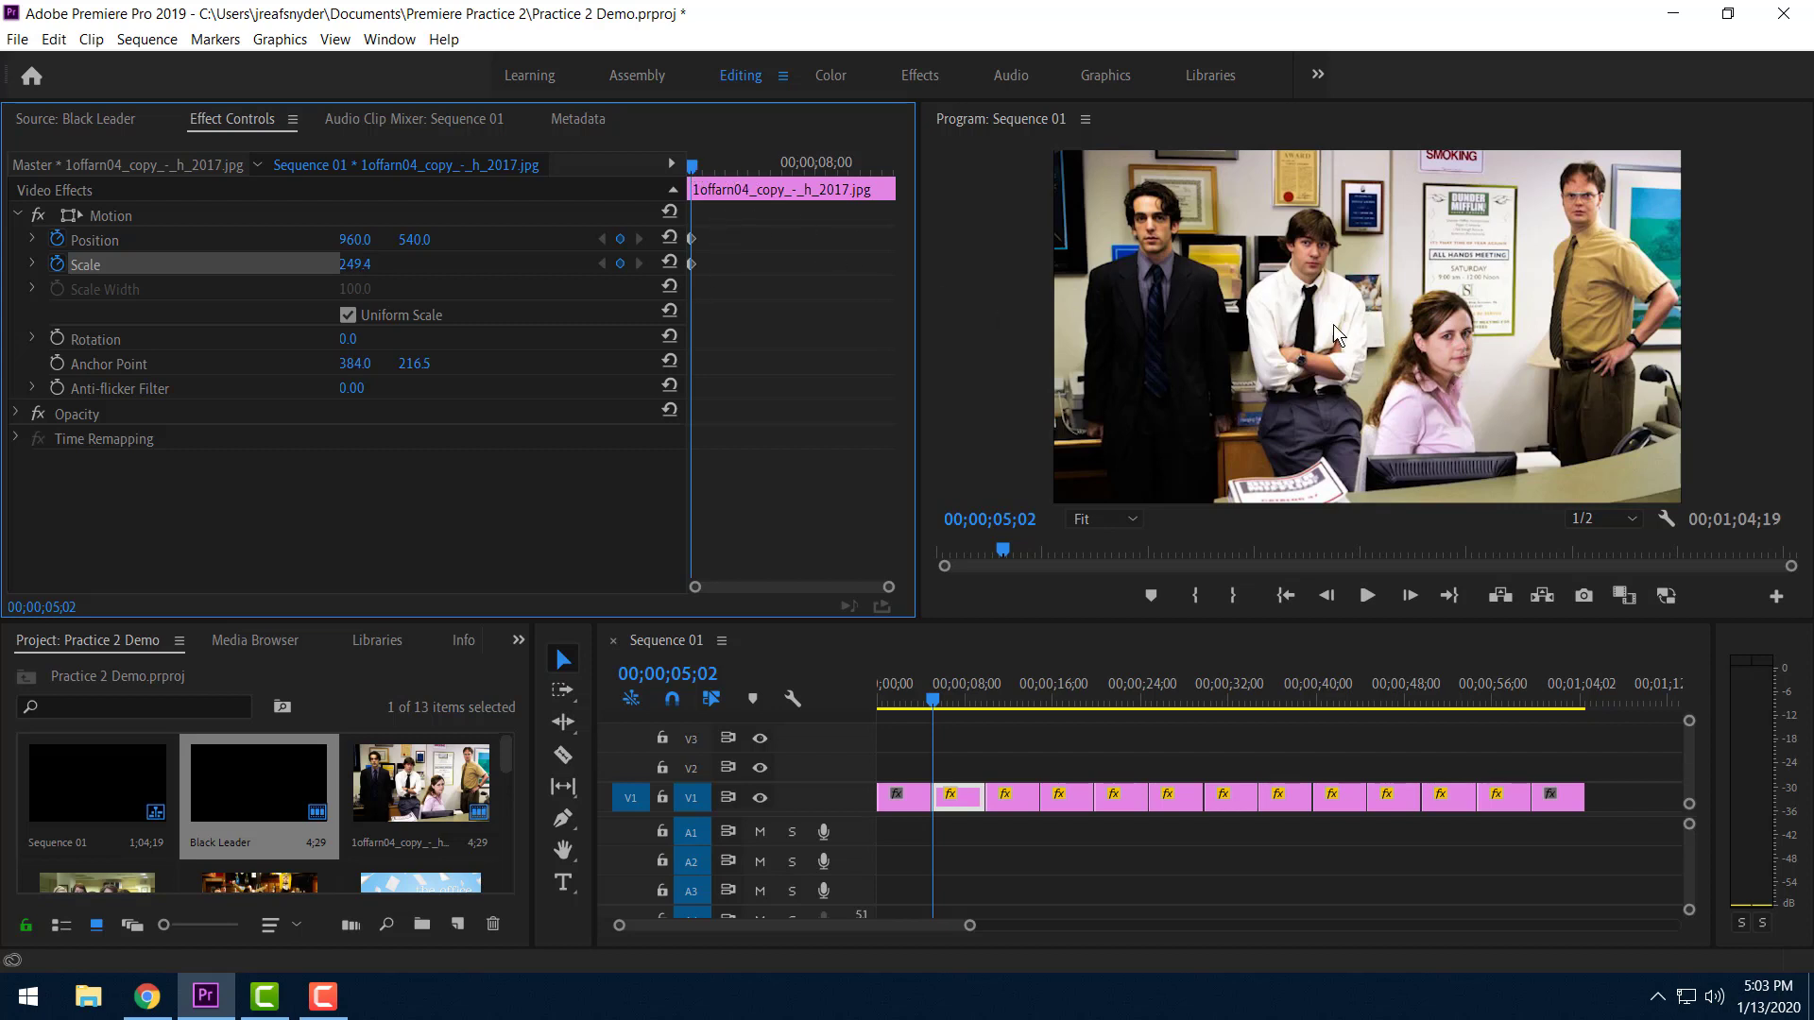
# At 00;00;09;22, zoom the first image in on the seated man in the white shirt, with Scale 839.3 and Position 1481.0, 1273.2.
pyautogui.moveTo(693, 173); pyautogui.dragTo(890, 184)
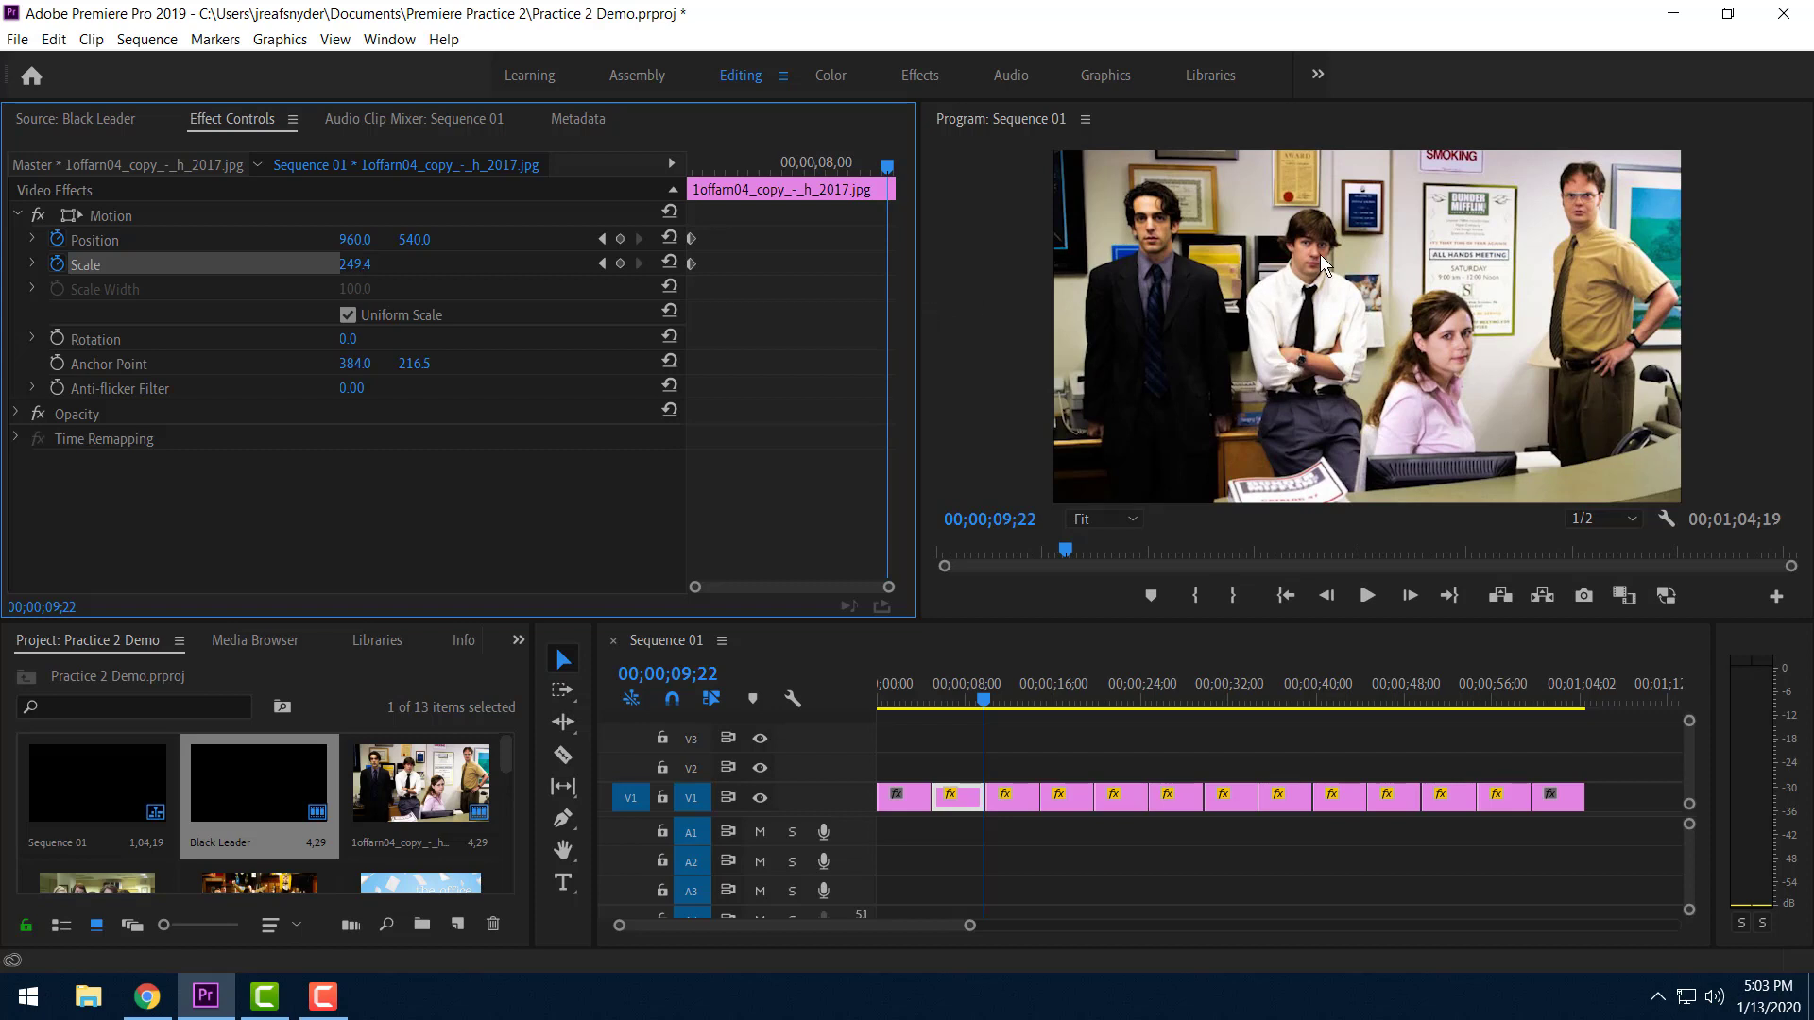
pyautogui.click(1272, 291)
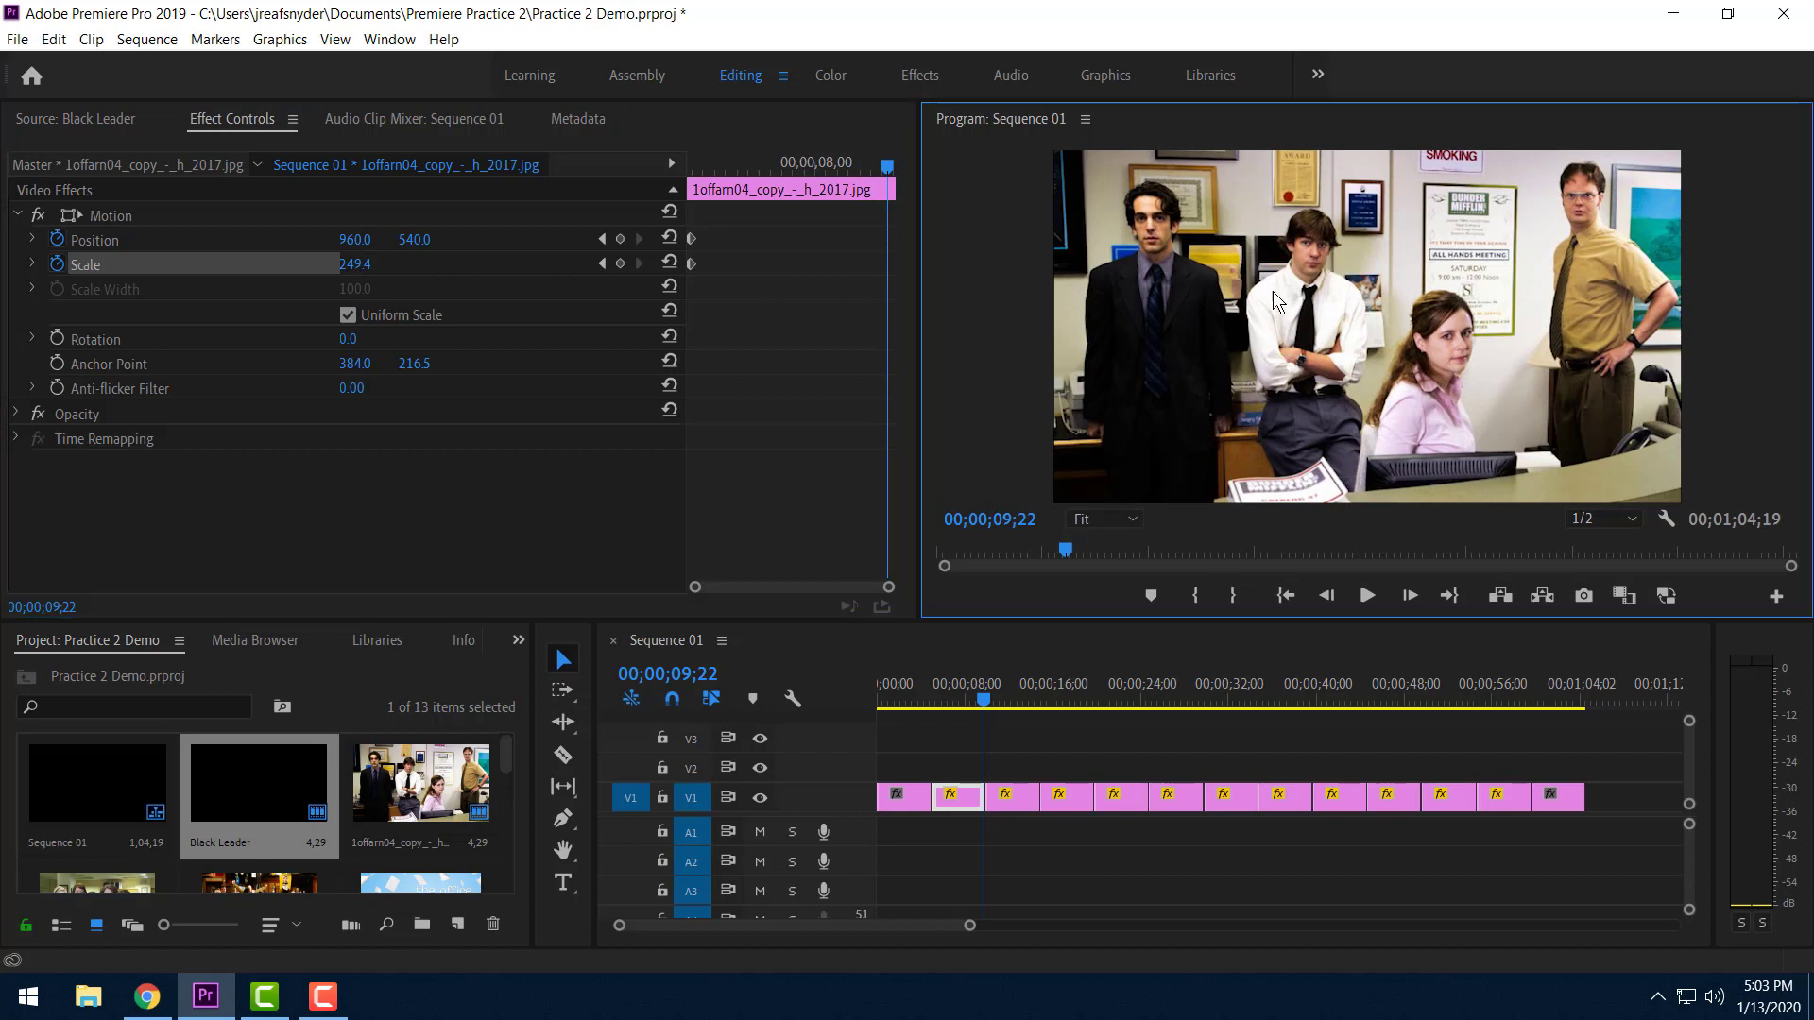
pyautogui.click(1323, 325)
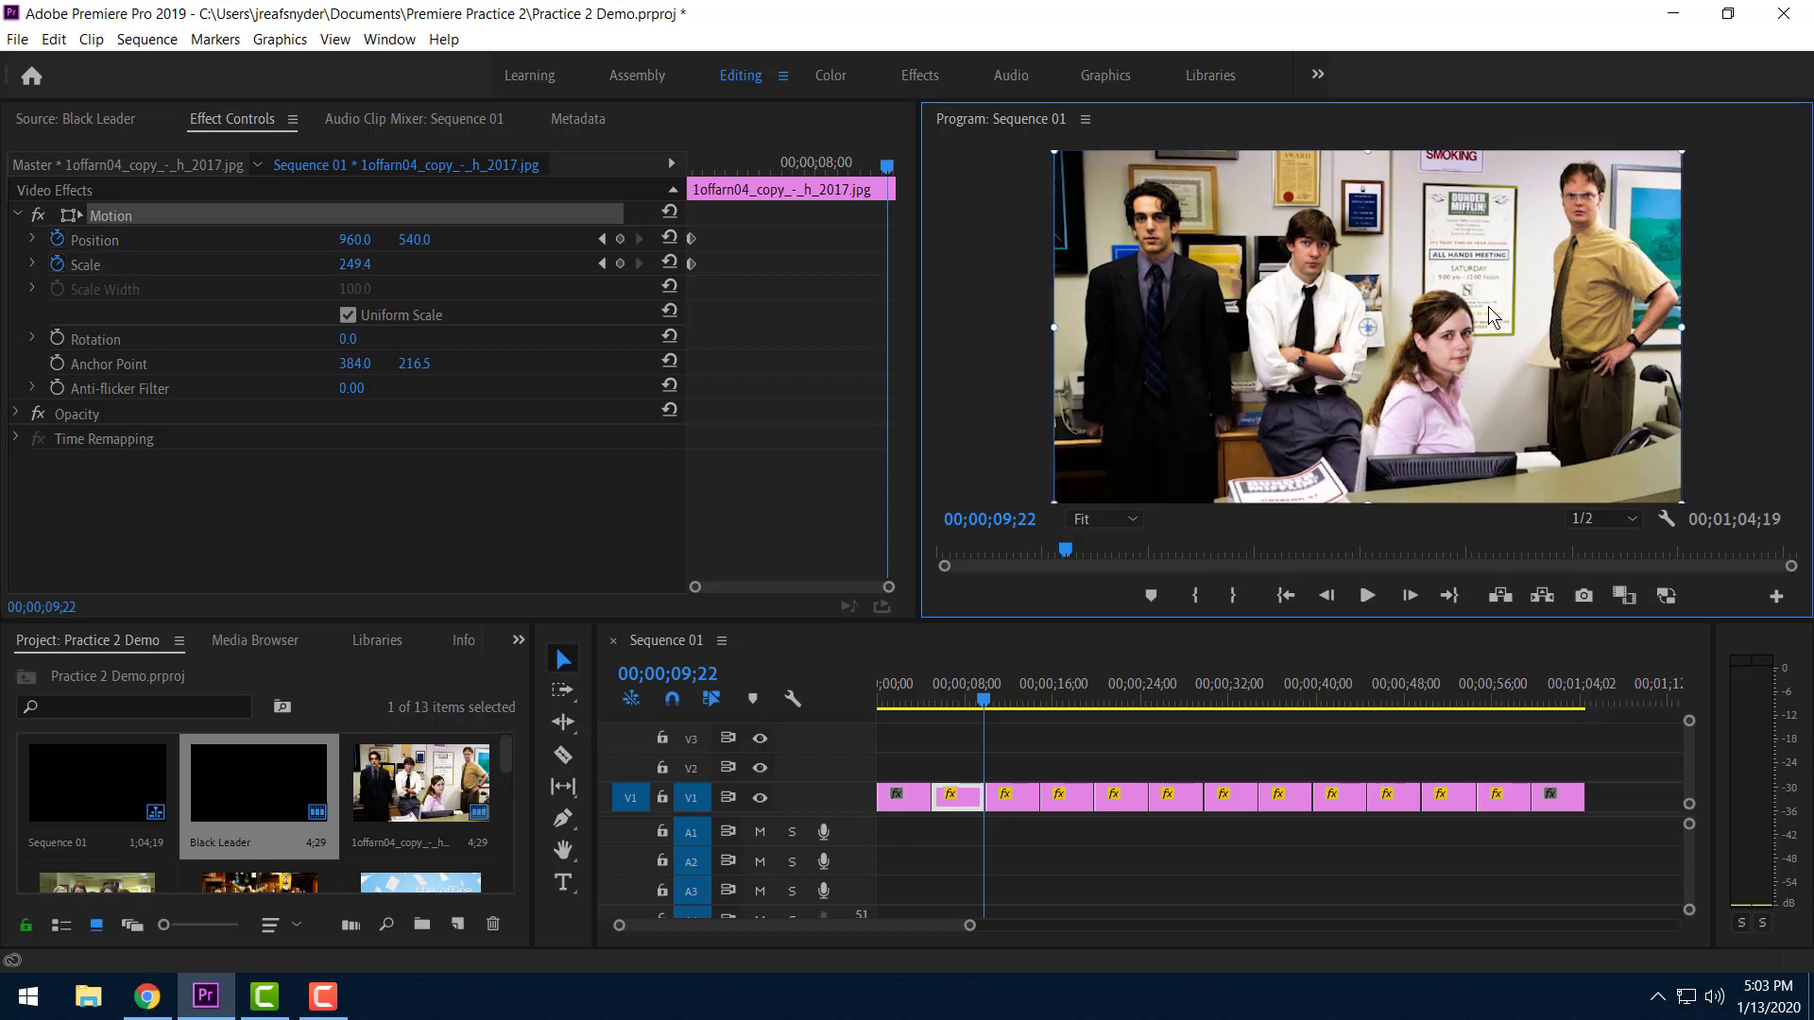
pyautogui.moveTo(1054, 328); pyautogui.dragTo(461, 455)
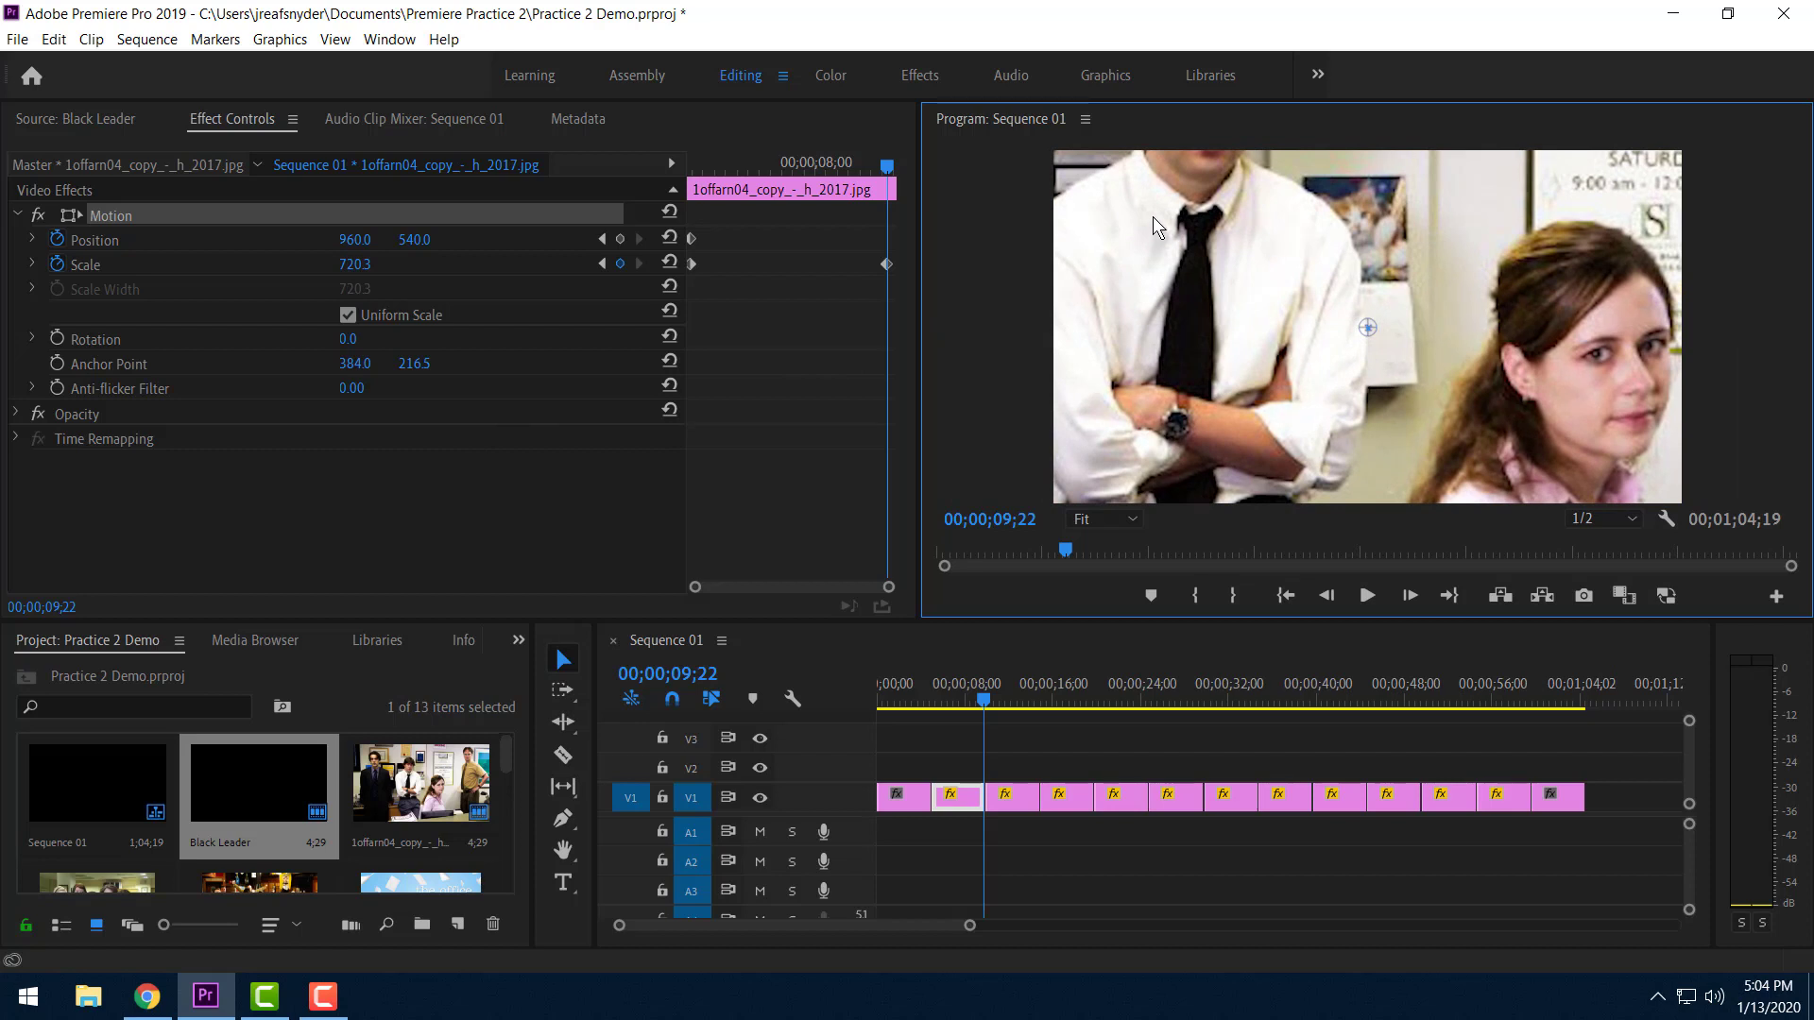
pyautogui.moveTo(1152, 217); pyautogui.dragTo(1329, 374)
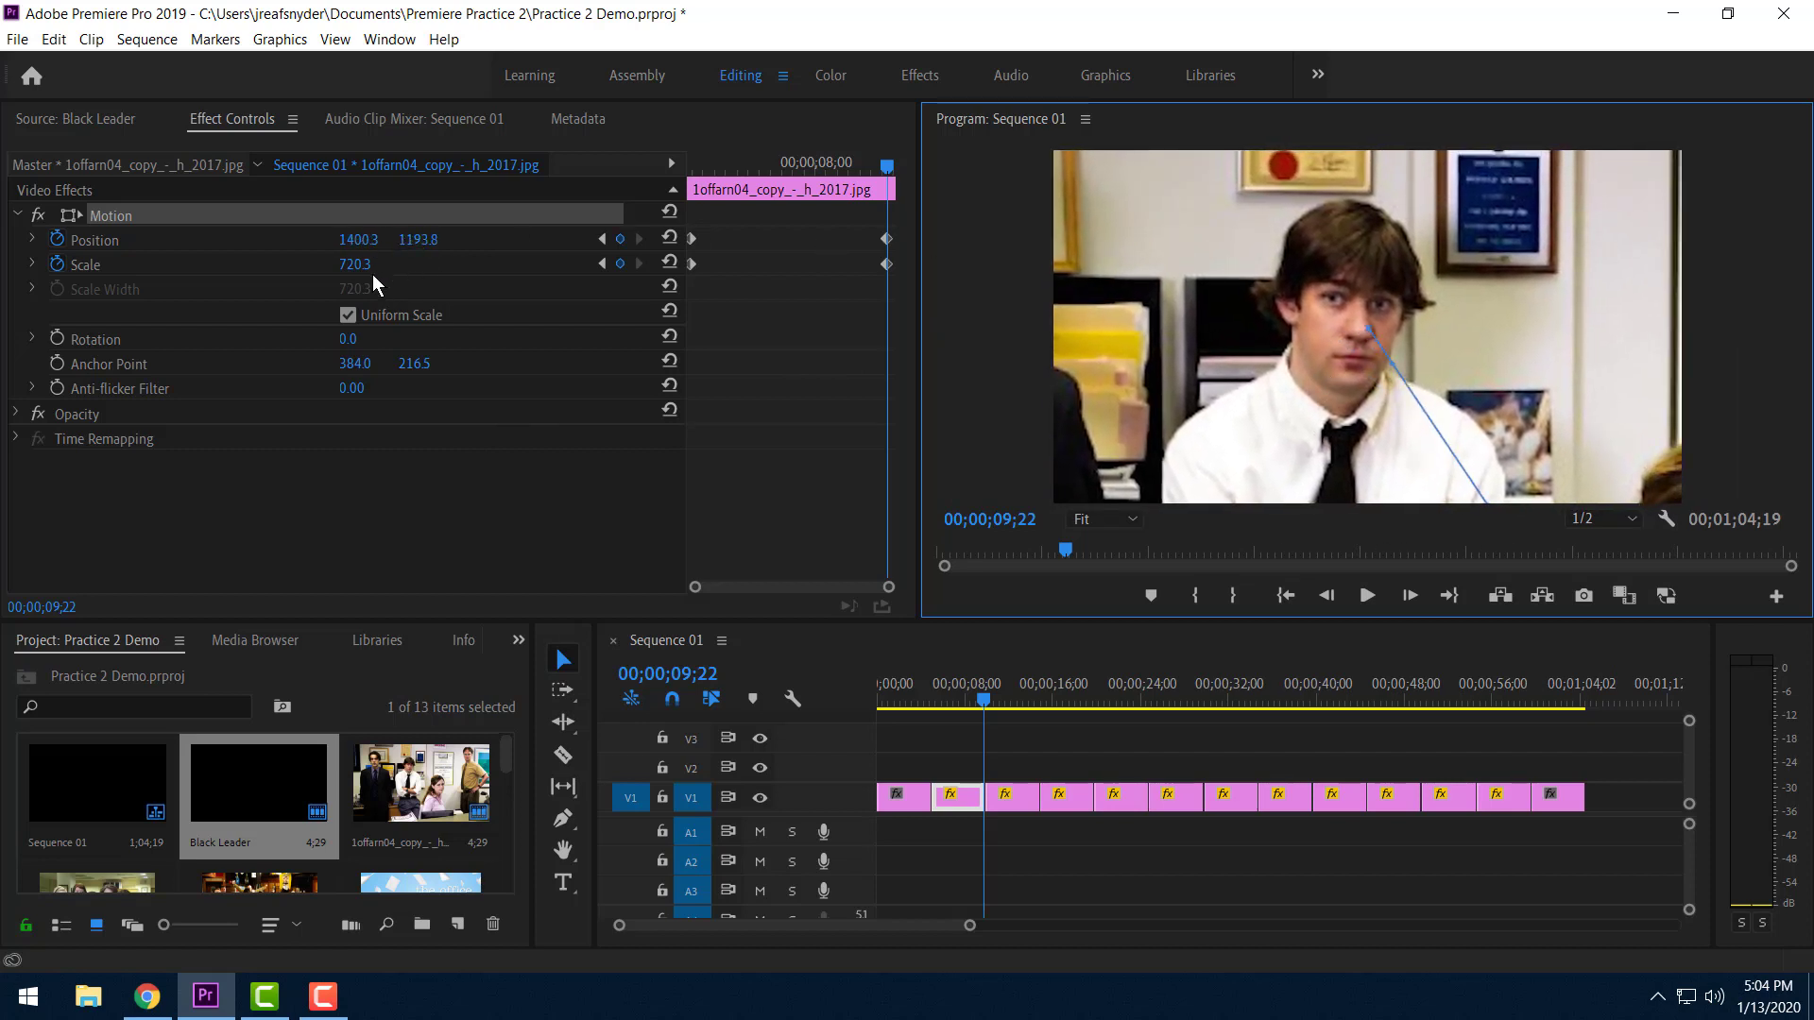
pyautogui.moveTo(353, 267)
pyautogui.mouseDown()
pyautogui.moveTo(428, 267)
pyautogui.moveTo(412, 266)
pyautogui.moveTo(446, 239)
pyautogui.moveTo(366, 242)
pyautogui.moveTo(364, 264)
pyautogui.moveTo(386, 264)
pyautogui.mouseUp()
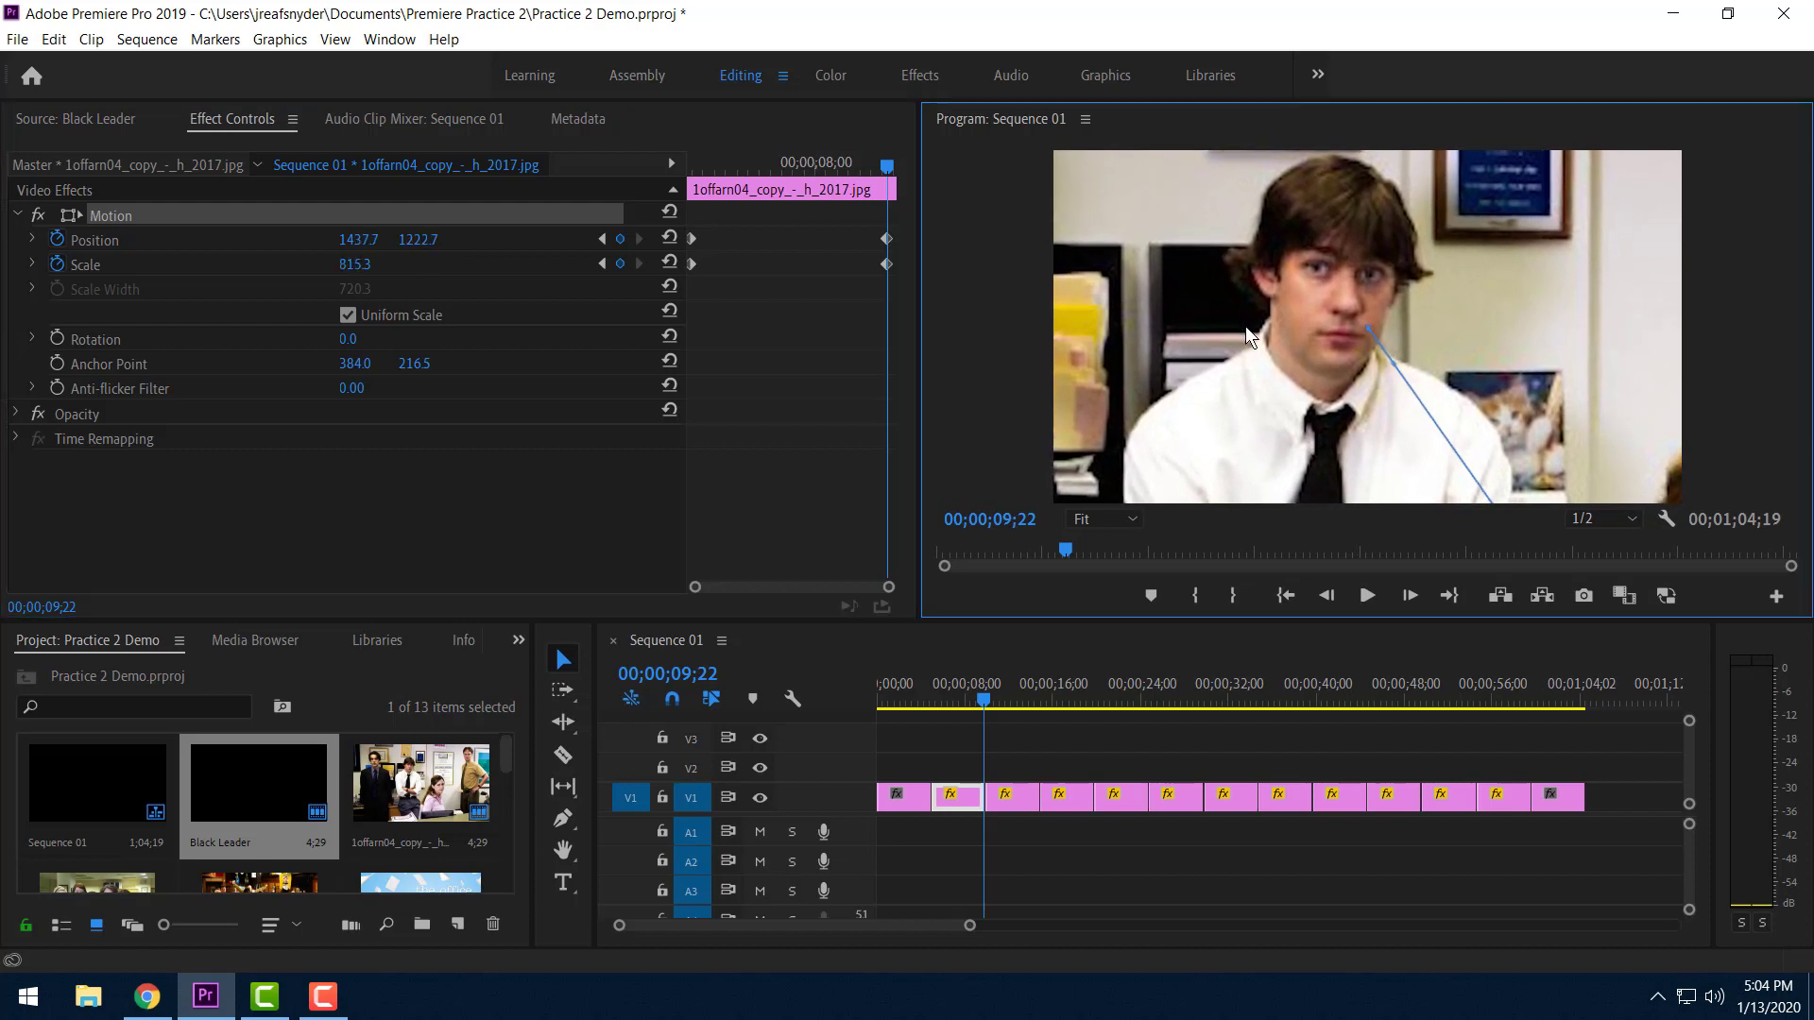
pyautogui.moveTo(1245, 326); pyautogui.dragTo(1255, 338)
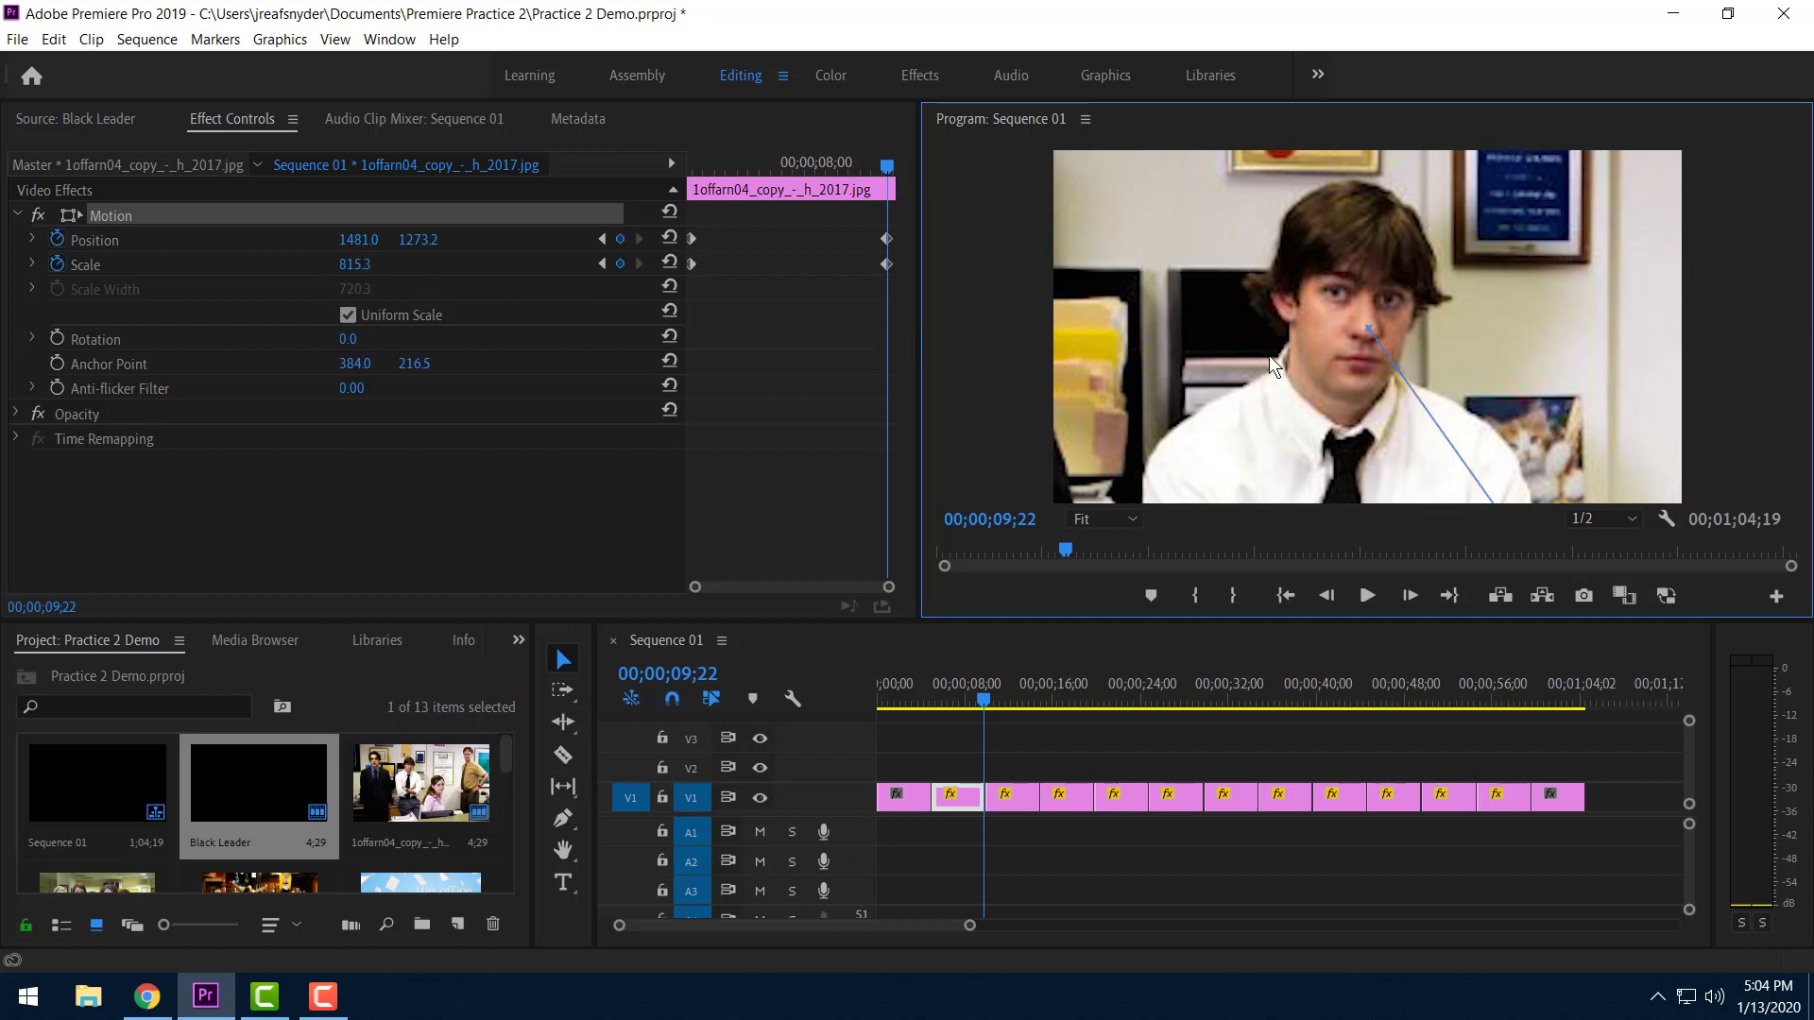
pyautogui.moveTo(355, 265); pyautogui.dragTo(378, 264)
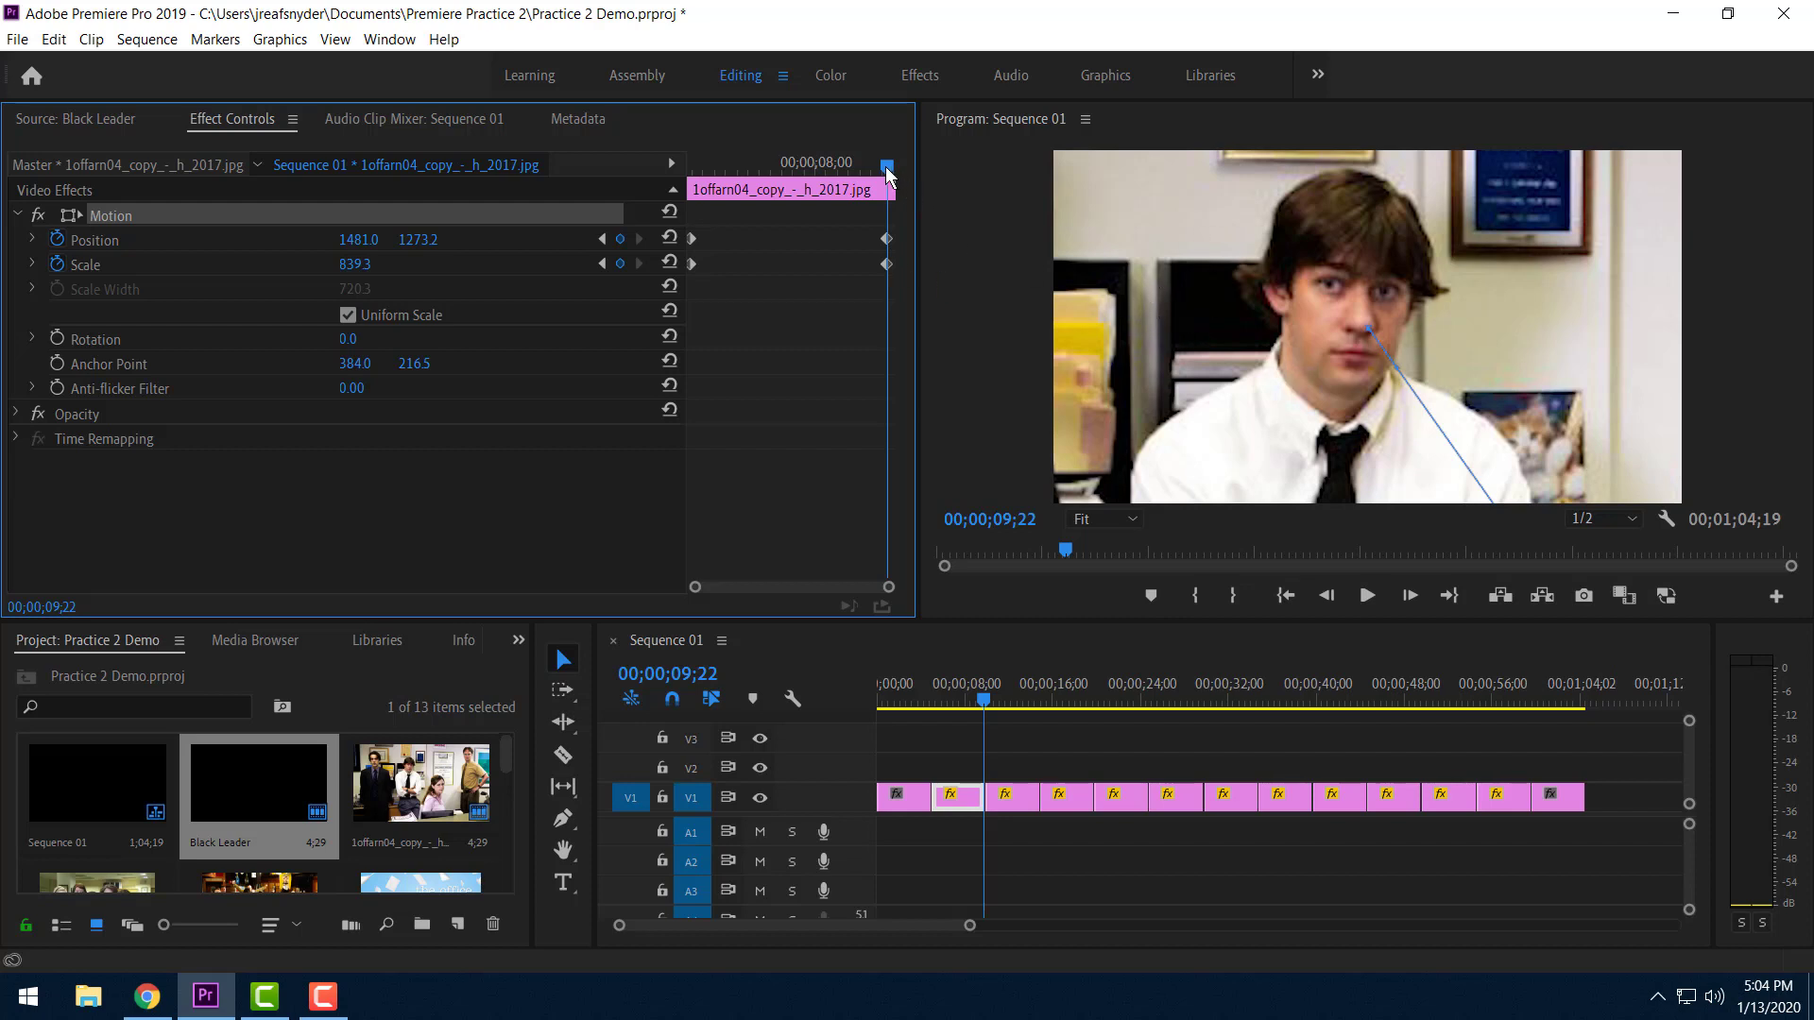
# Play the first image clip from its start to review the zoom and pan animation.
pyautogui.moveTo(886, 173); pyautogui.dragTo(699, 167)
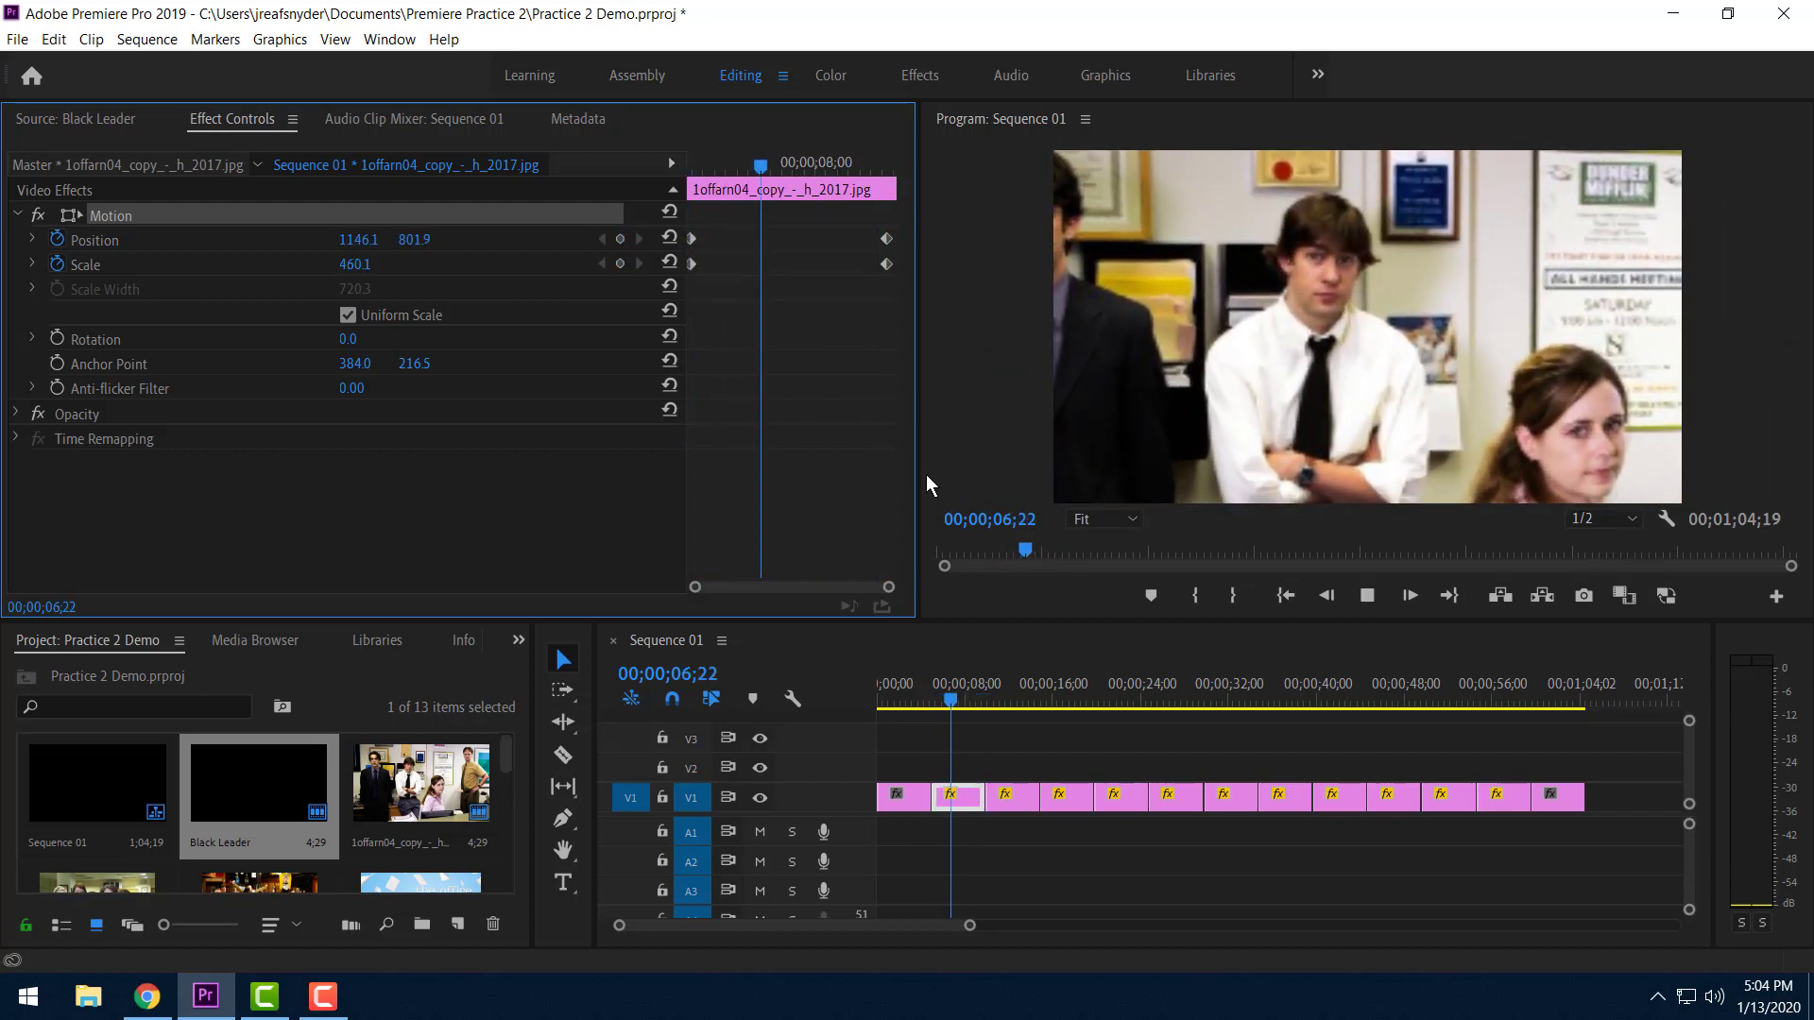
pyautogui.press('space')
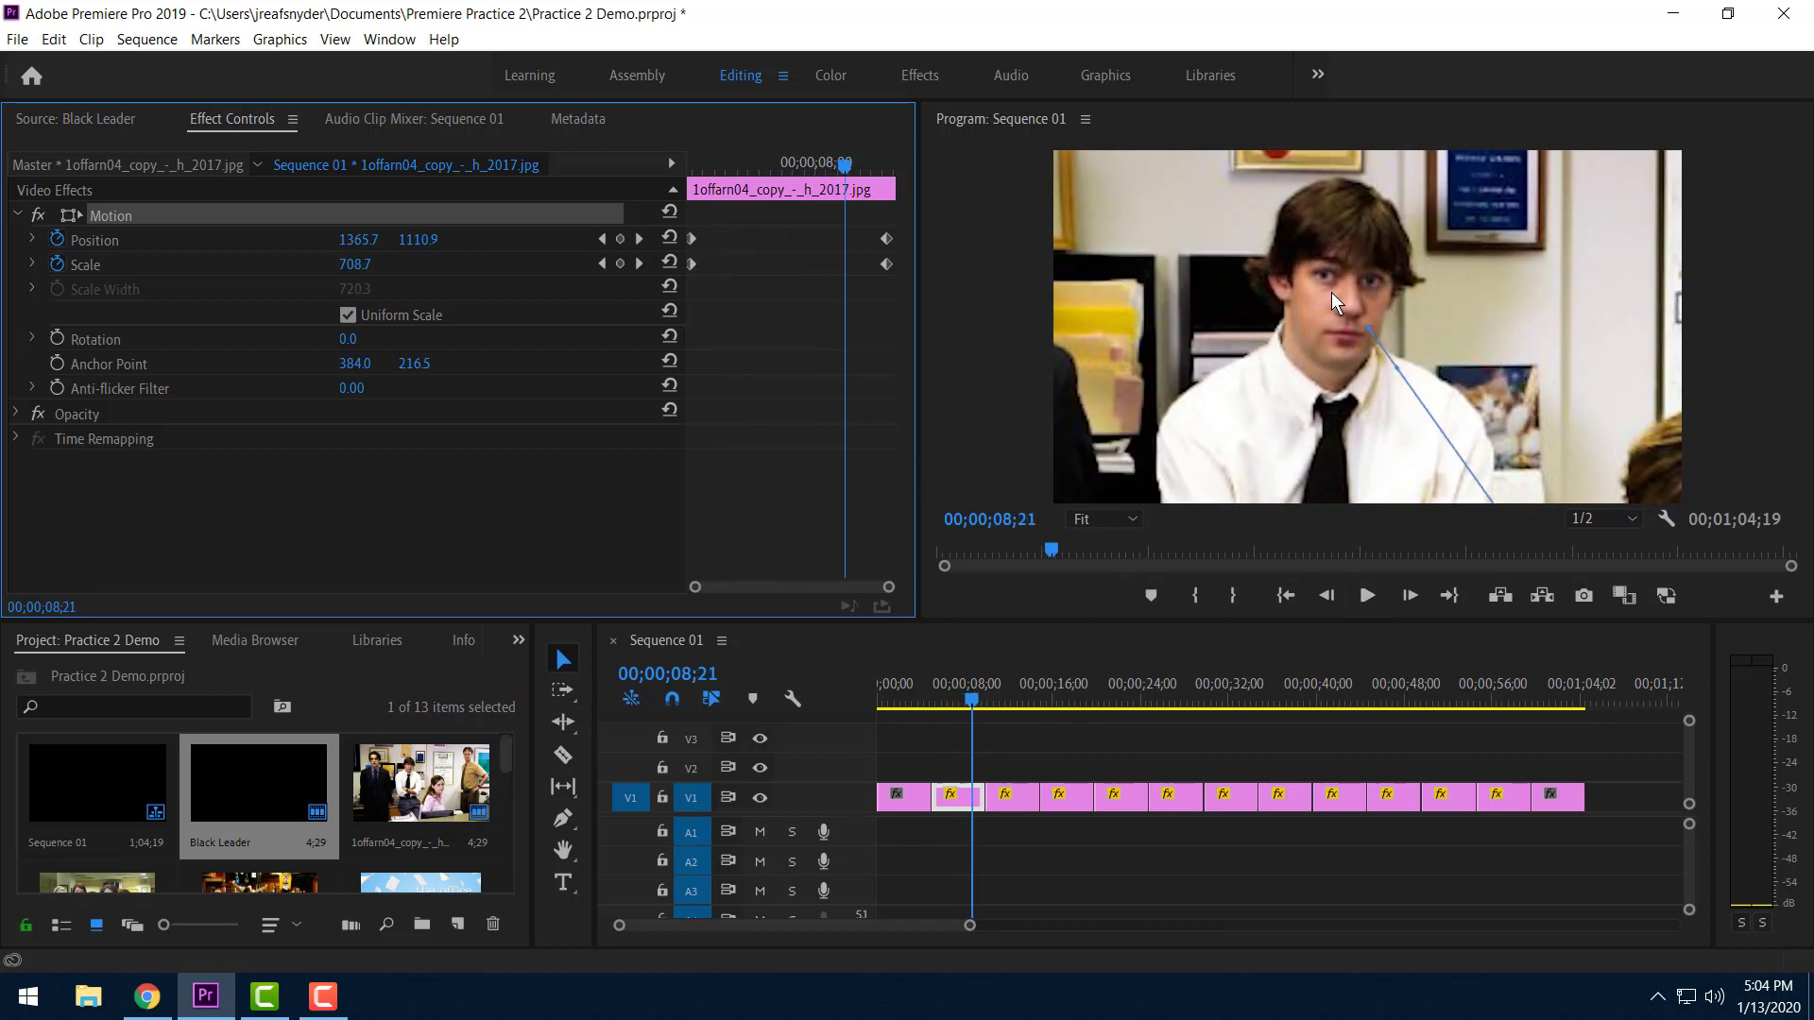
pyautogui.press('space')
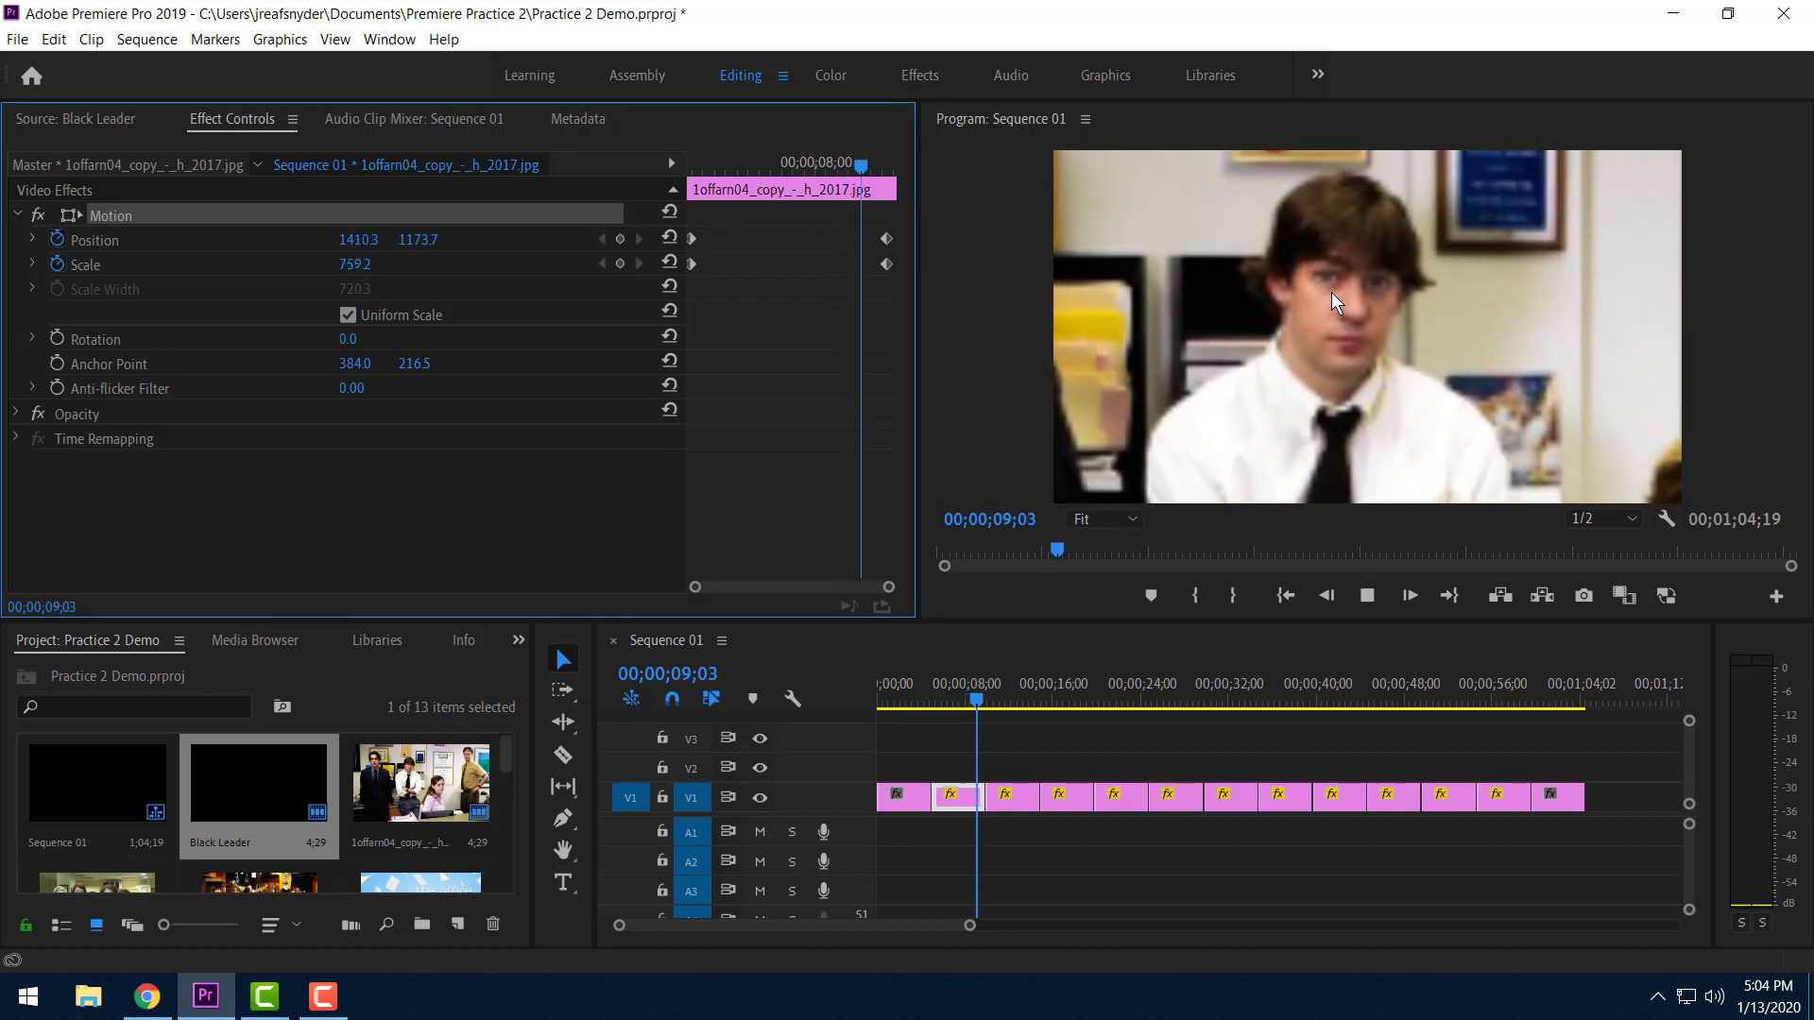
pyautogui.press('space')
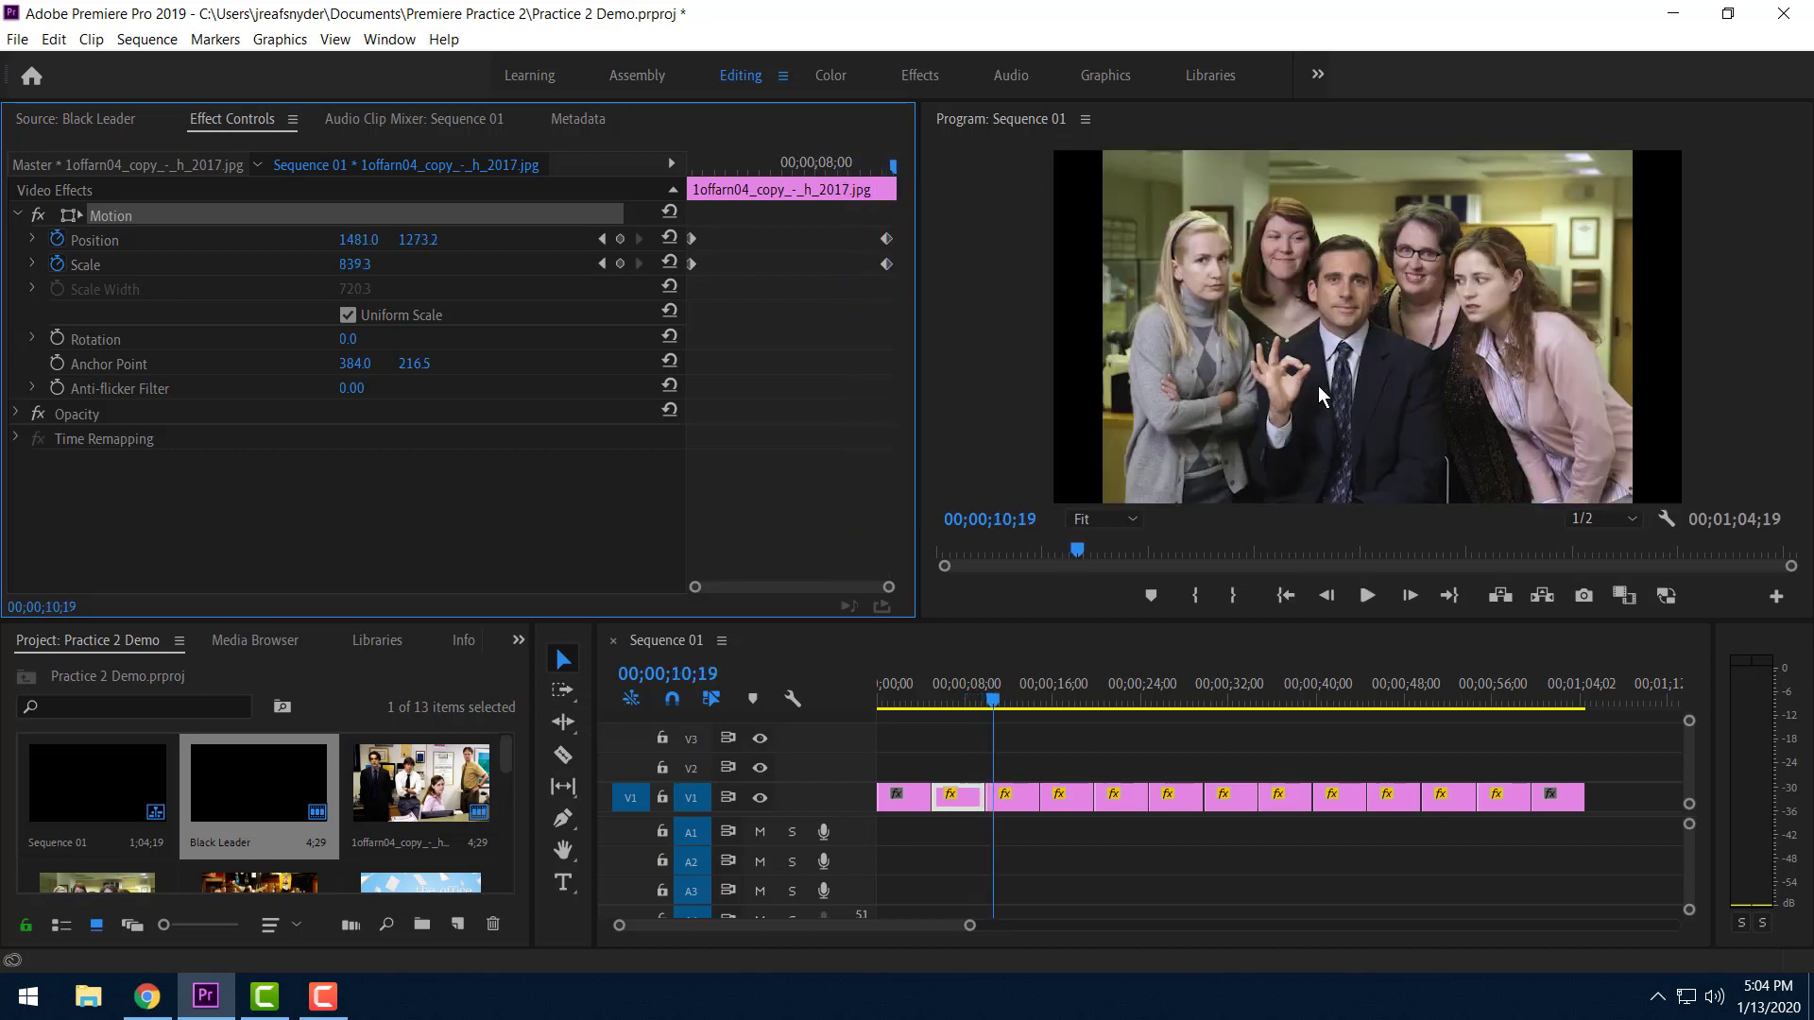
# Start Position and Scale keyframing on the second image clip, with keyframes at its end, 00;00;14;26.
pyautogui.click(1012, 795)
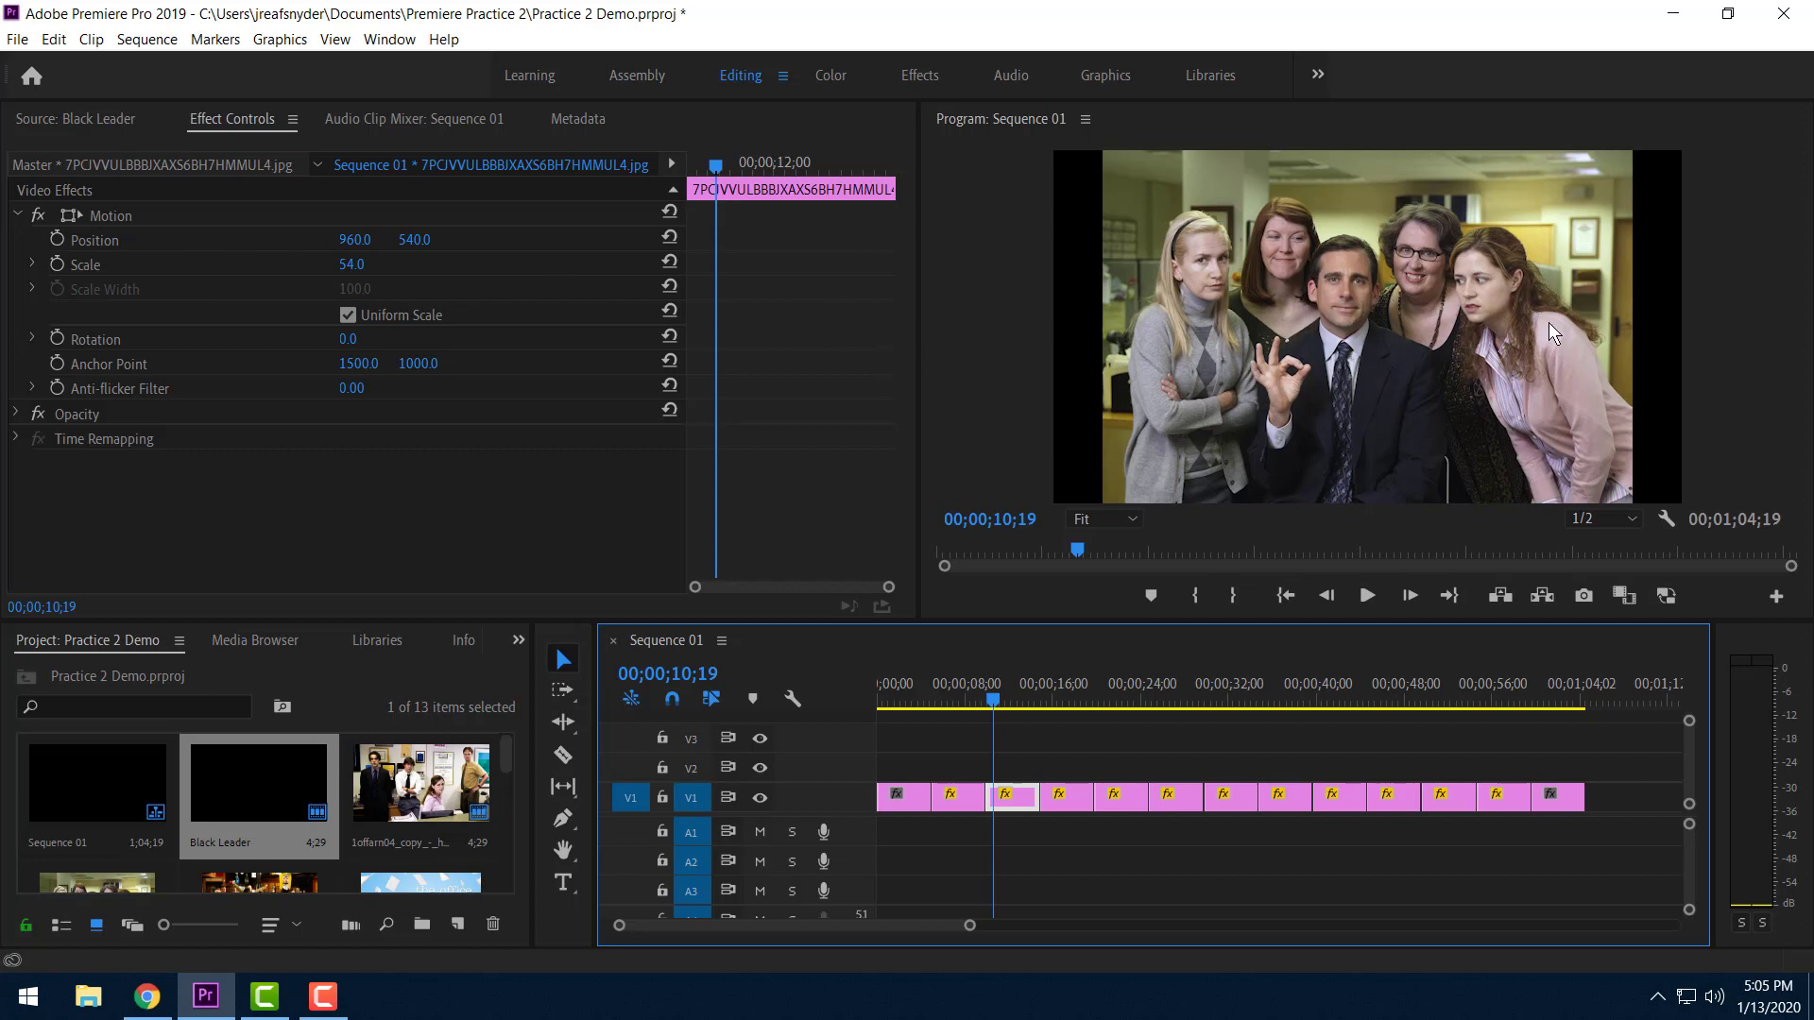
pyautogui.moveTo(716, 168); pyautogui.dragTo(893, 182)
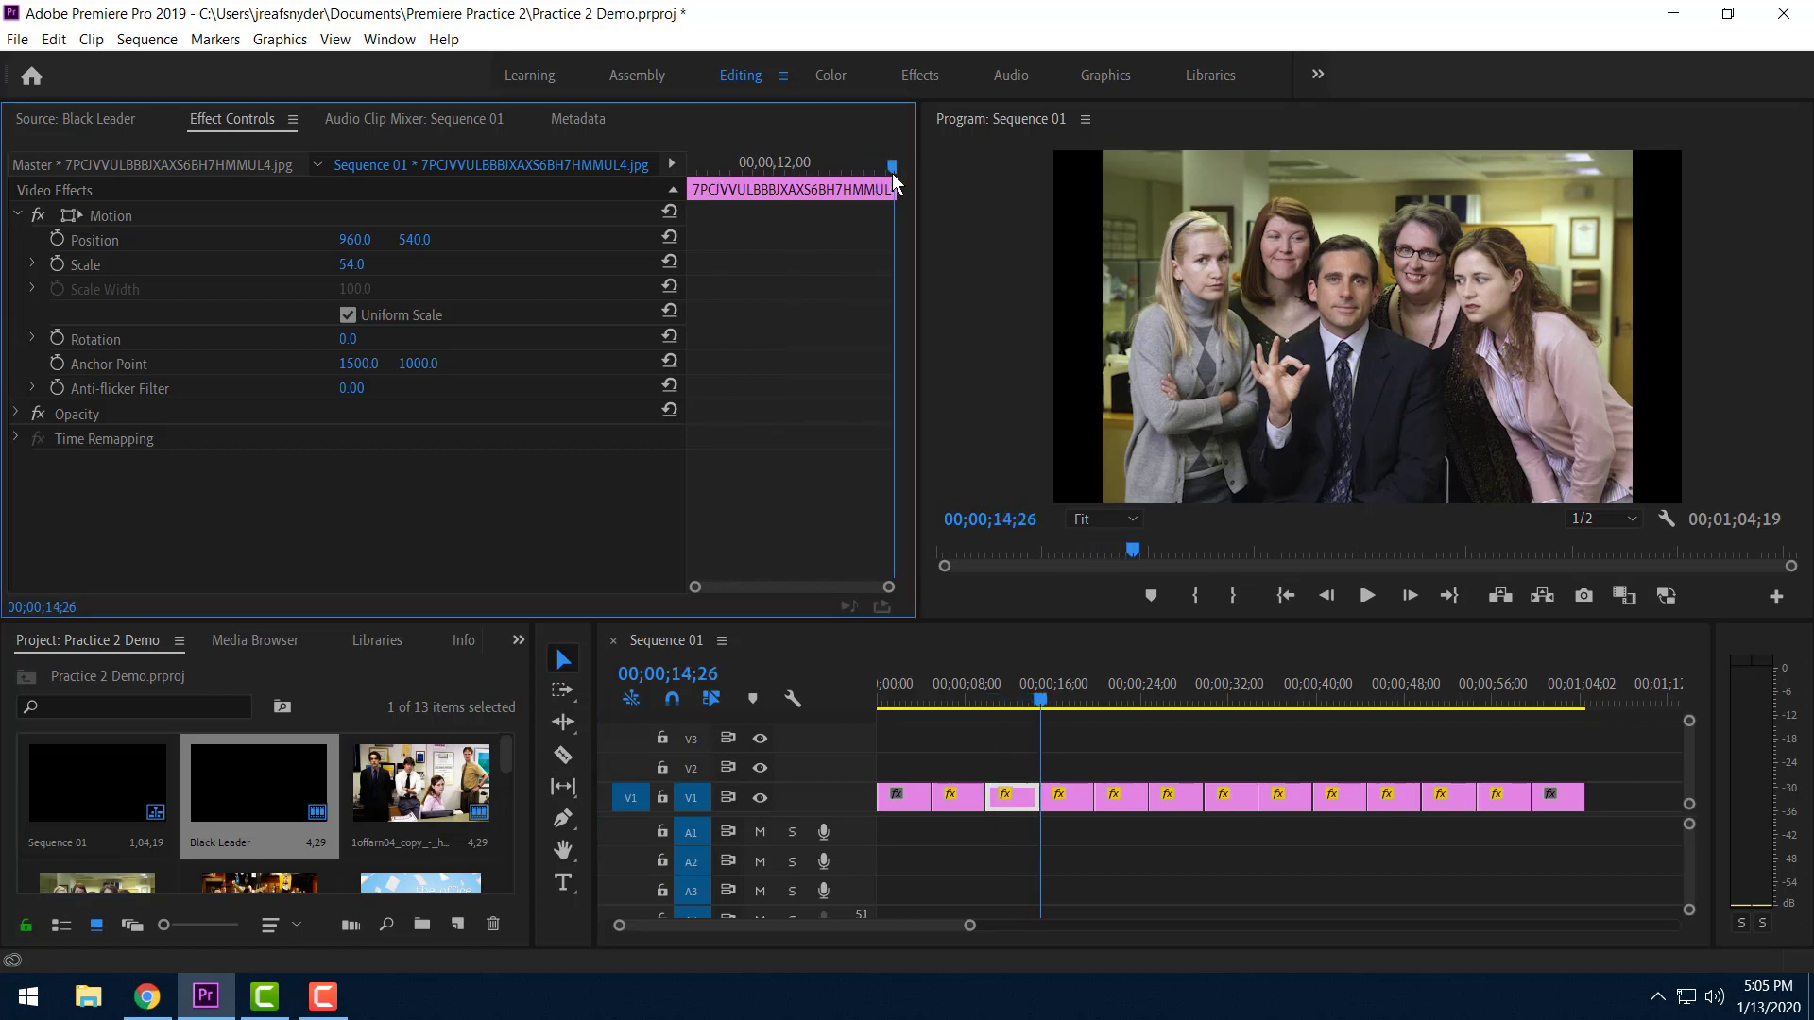
pyautogui.click(57, 240)
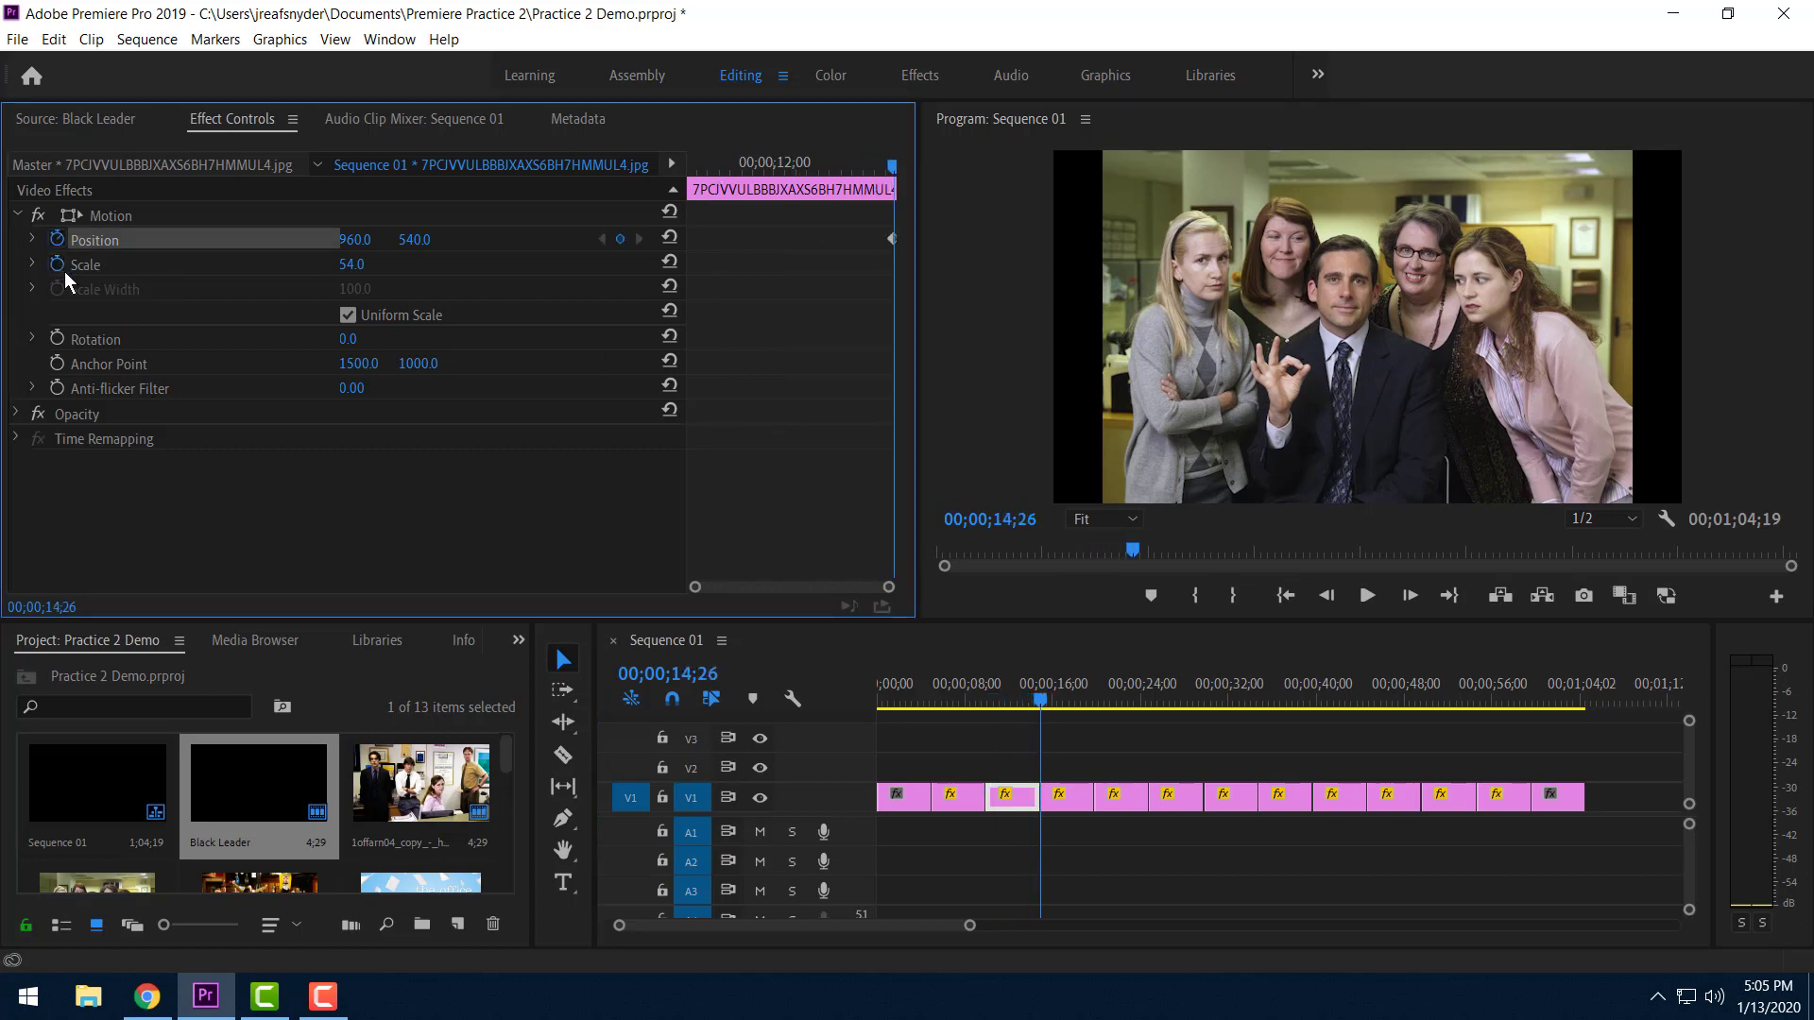
pyautogui.click(57, 265)
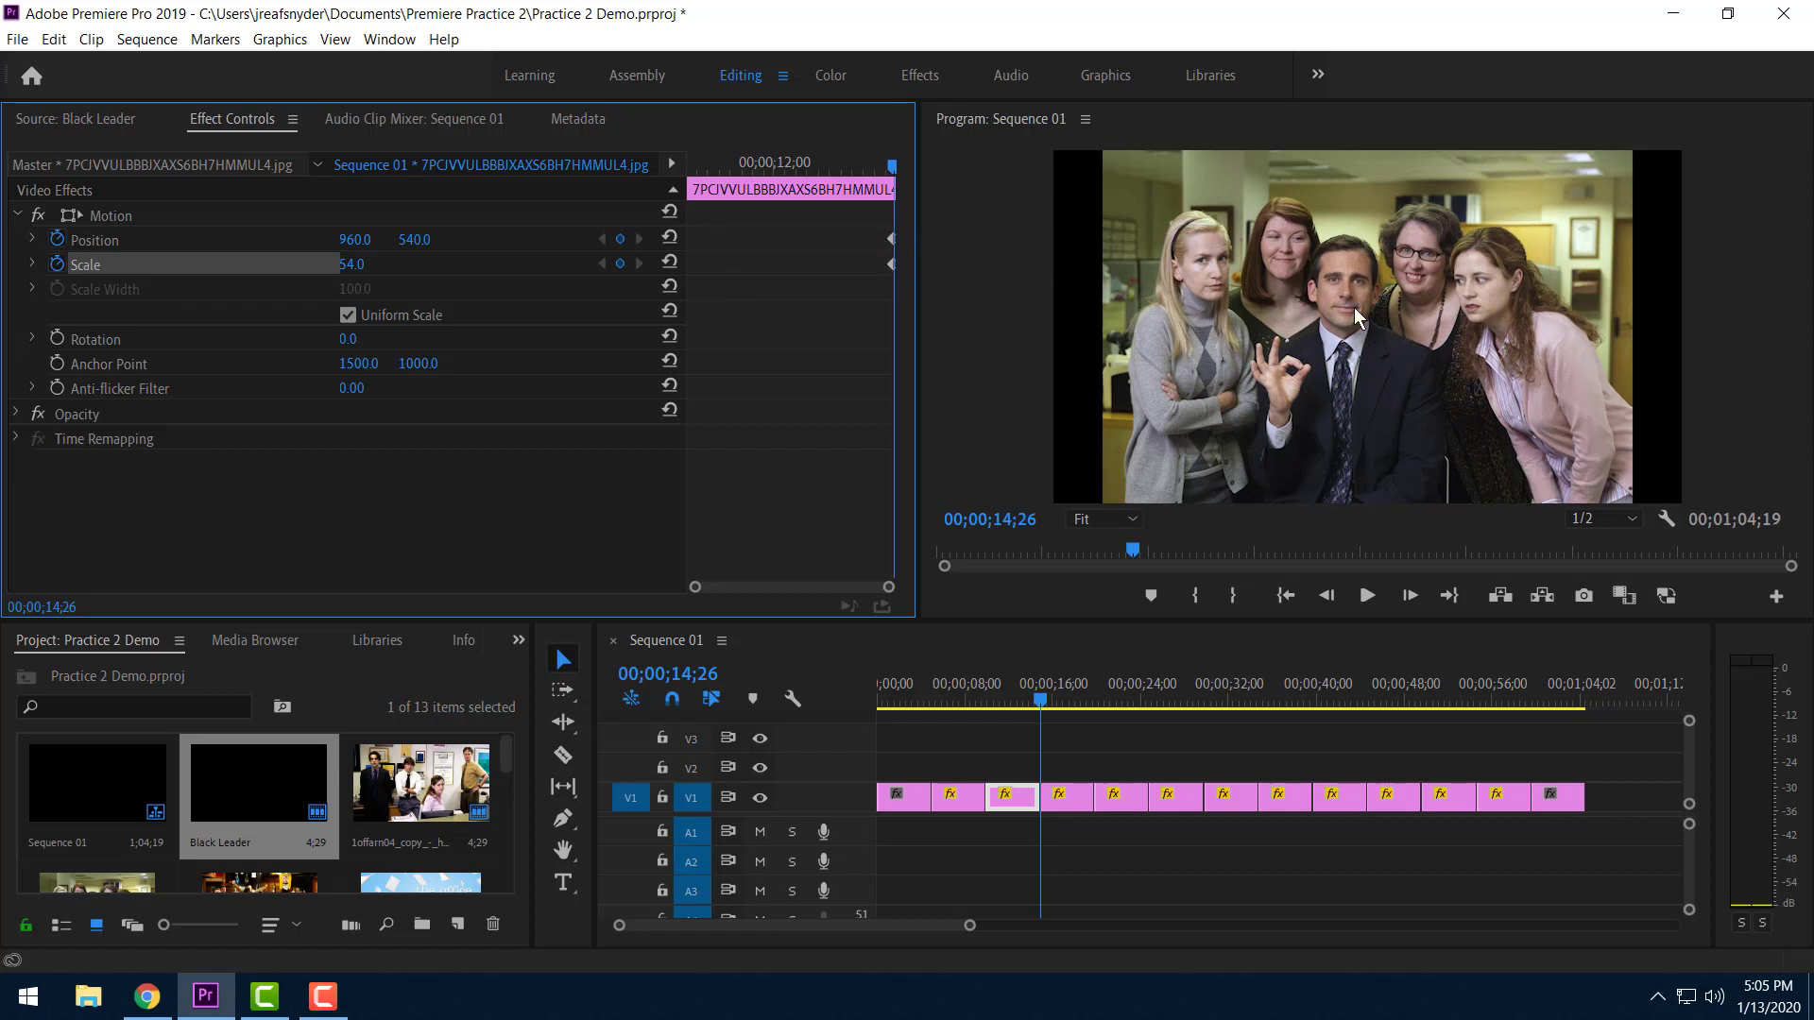
# At 00;00;10;01, zoom the second image in on the man's hand gesture, with Scale 208.8 and Position 1815.3, 19.9.
pyautogui.moveTo(892, 166); pyautogui.dragTo(689, 172)
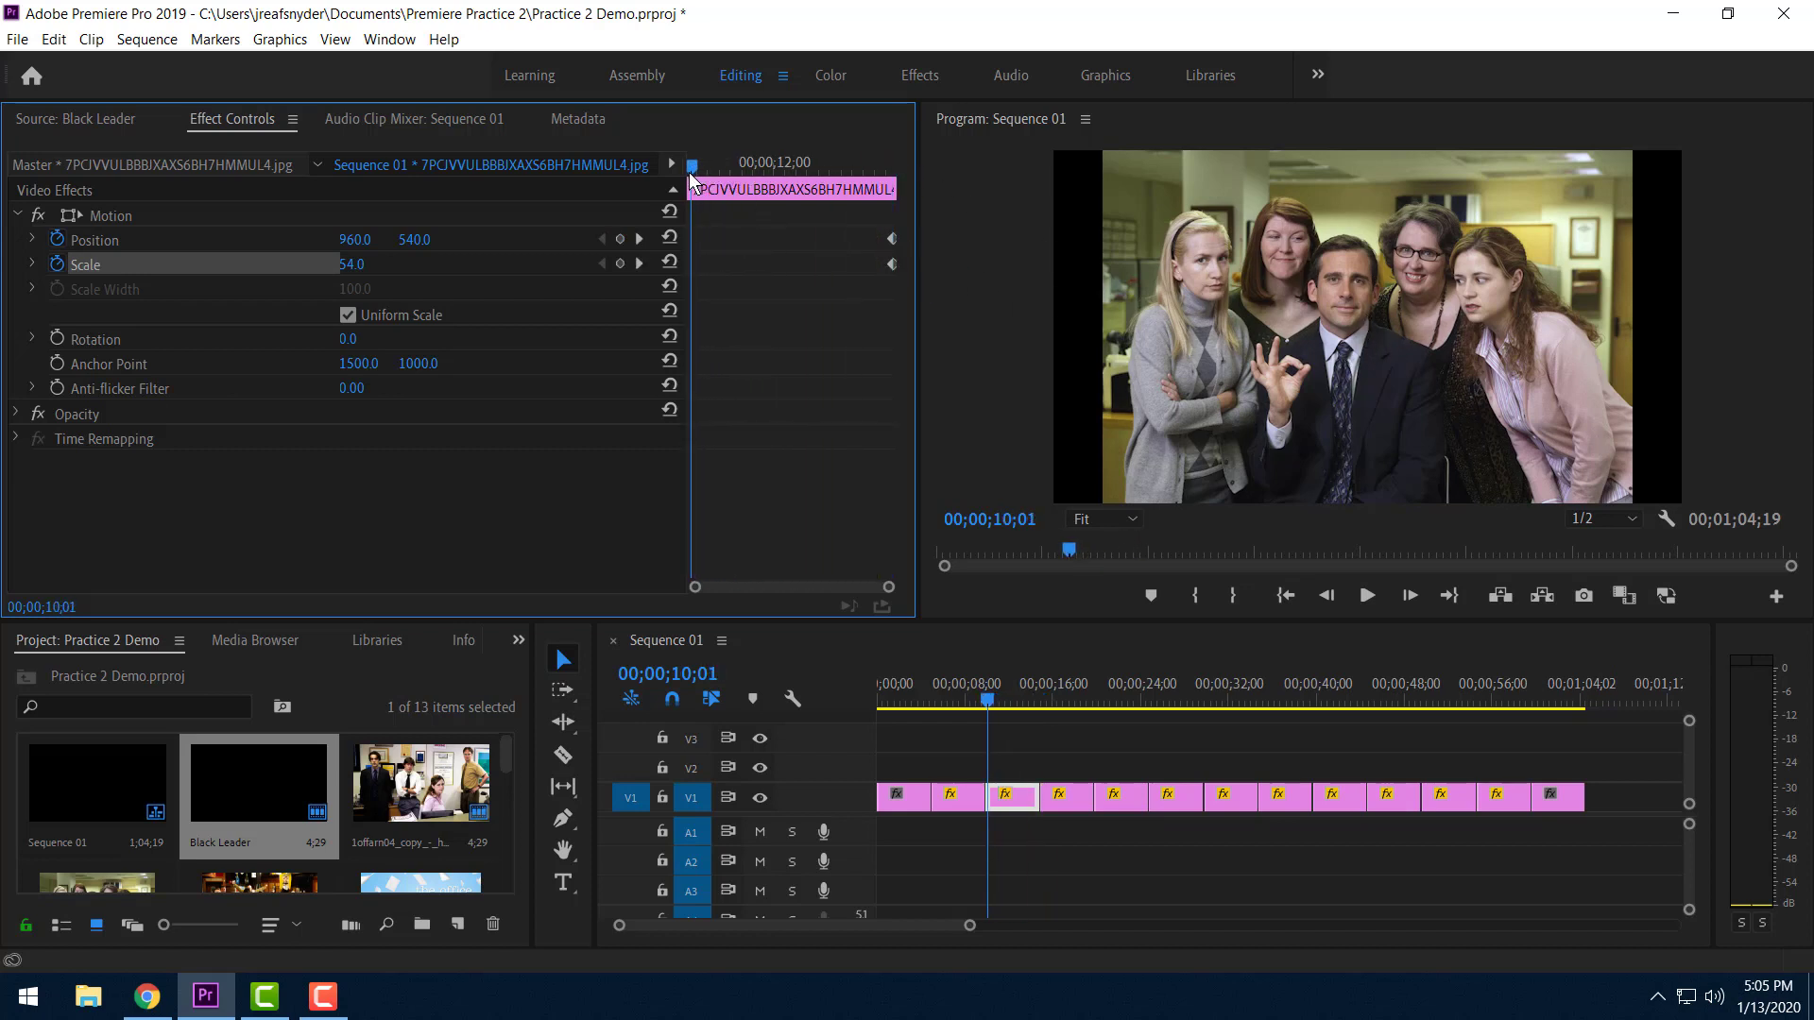
pyautogui.click(1198, 356)
pyautogui.moveTo(1632, 328); pyautogui.dragTo(1799, 331)
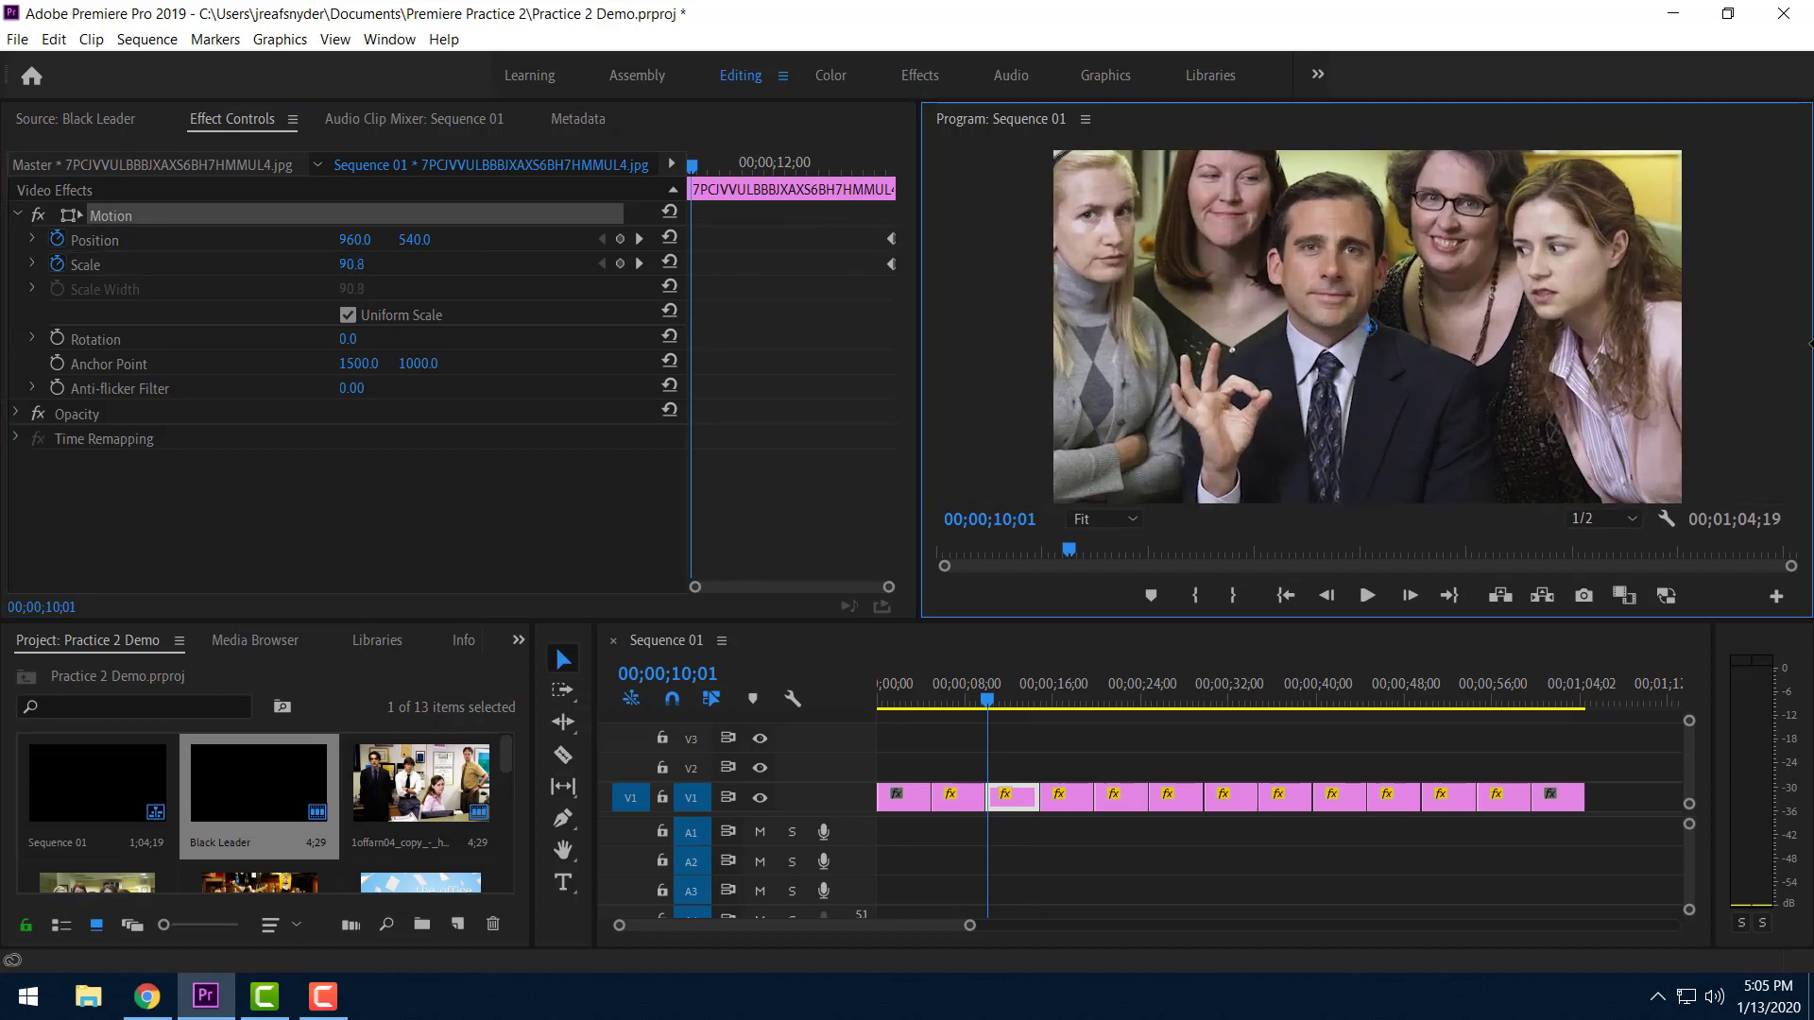
pyautogui.moveTo(352, 264); pyautogui.dragTo(699, 385)
pyautogui.moveTo(1168, 431); pyautogui.dragTo(1386, 334)
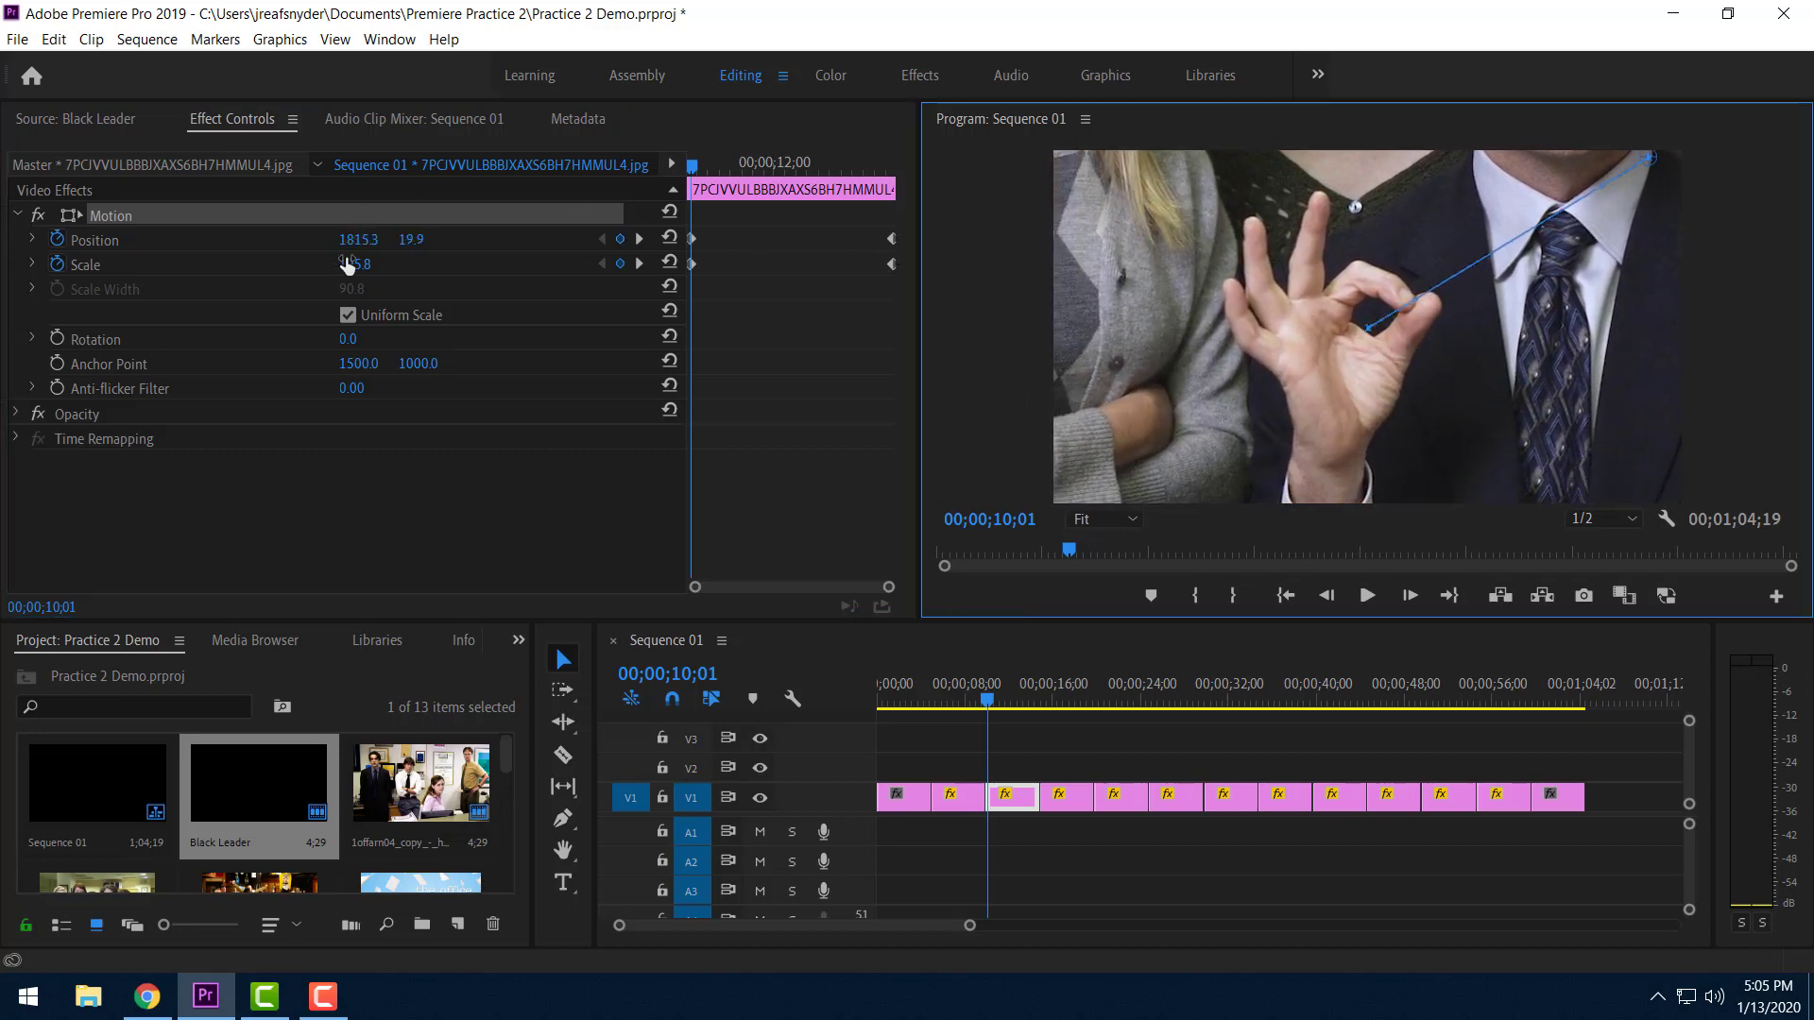
pyautogui.moveTo(357, 265); pyautogui.dragTo(387, 265)
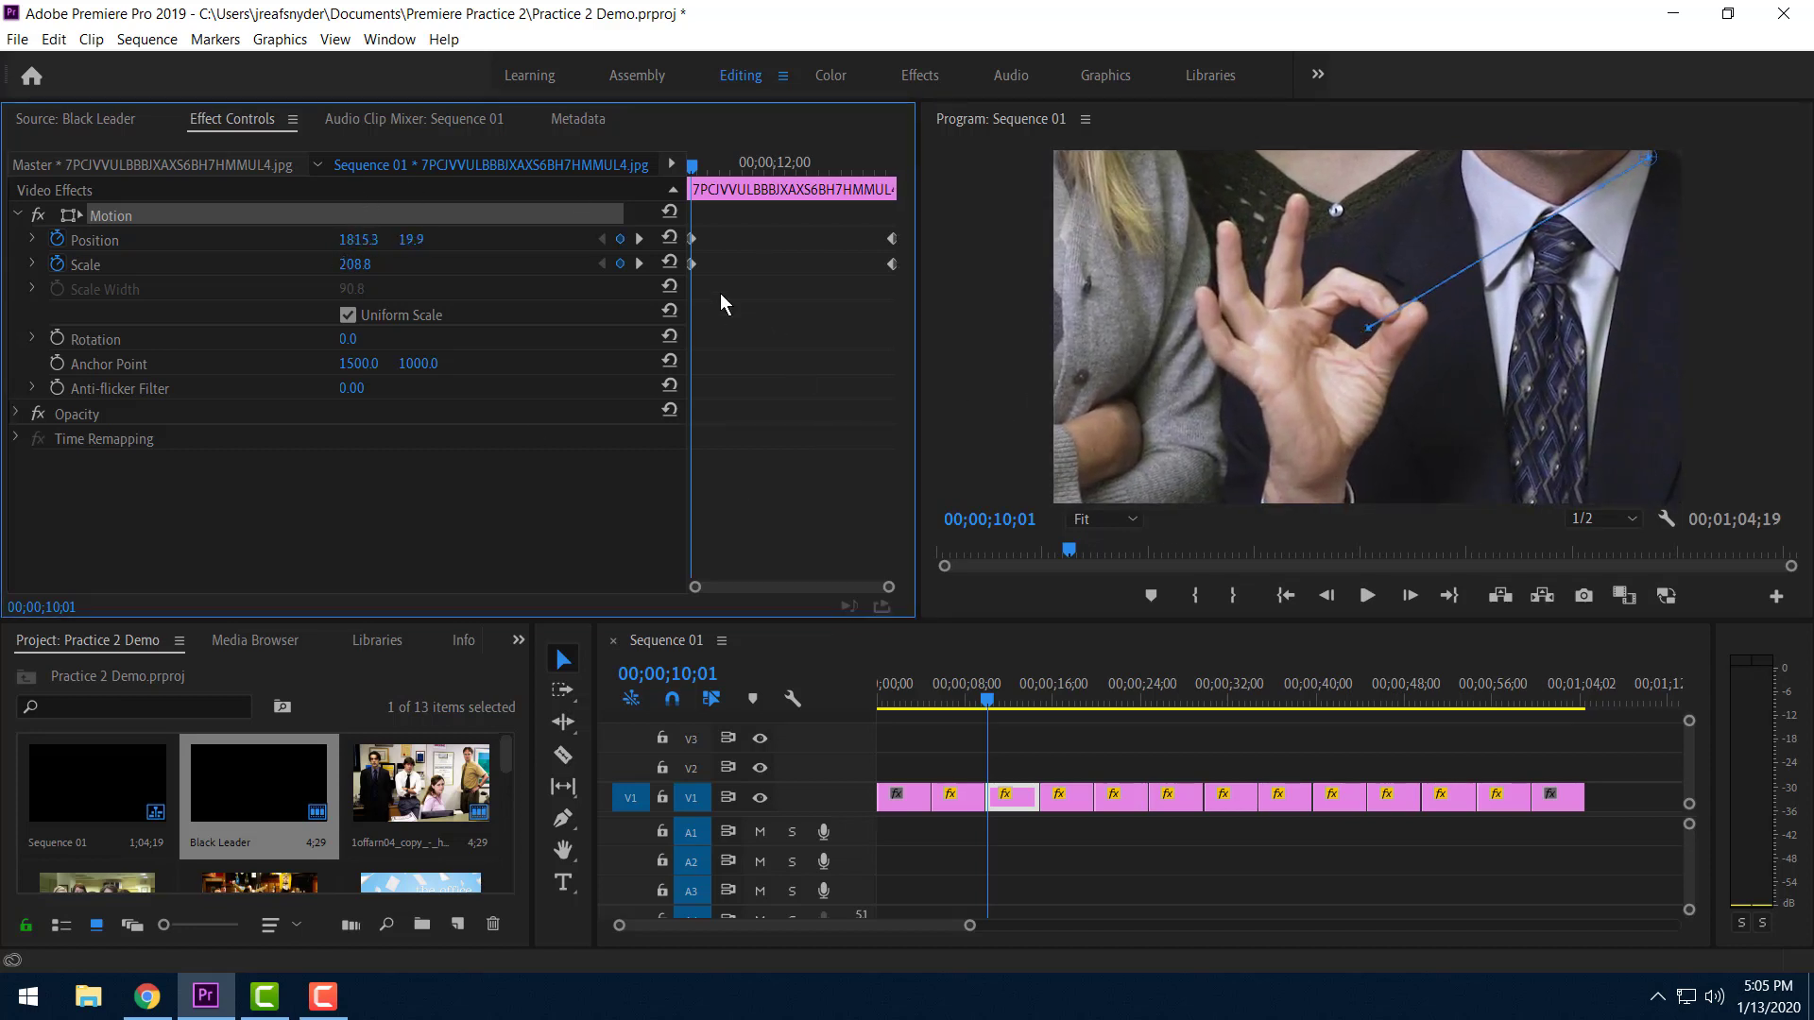
# Play the second image clip from its start to review the zoom-out, and return the playhead to 00;00;08;12.
pyautogui.press('space')
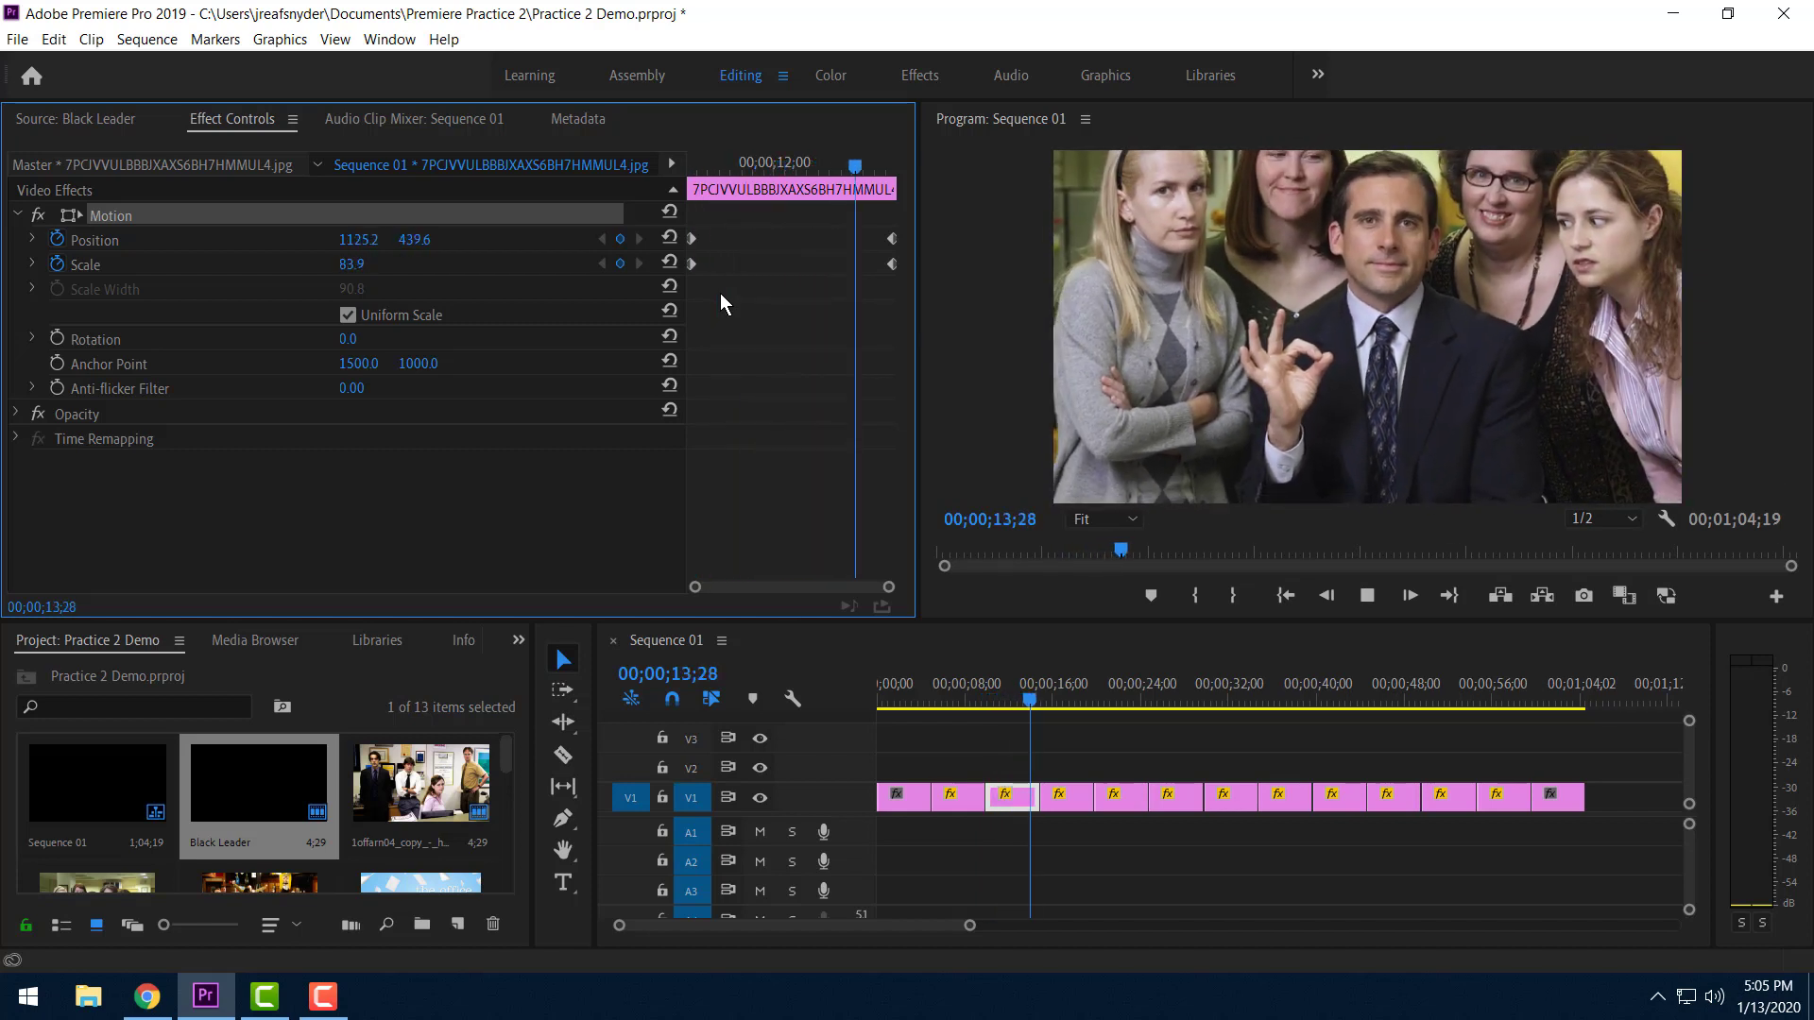
pyautogui.press('space')
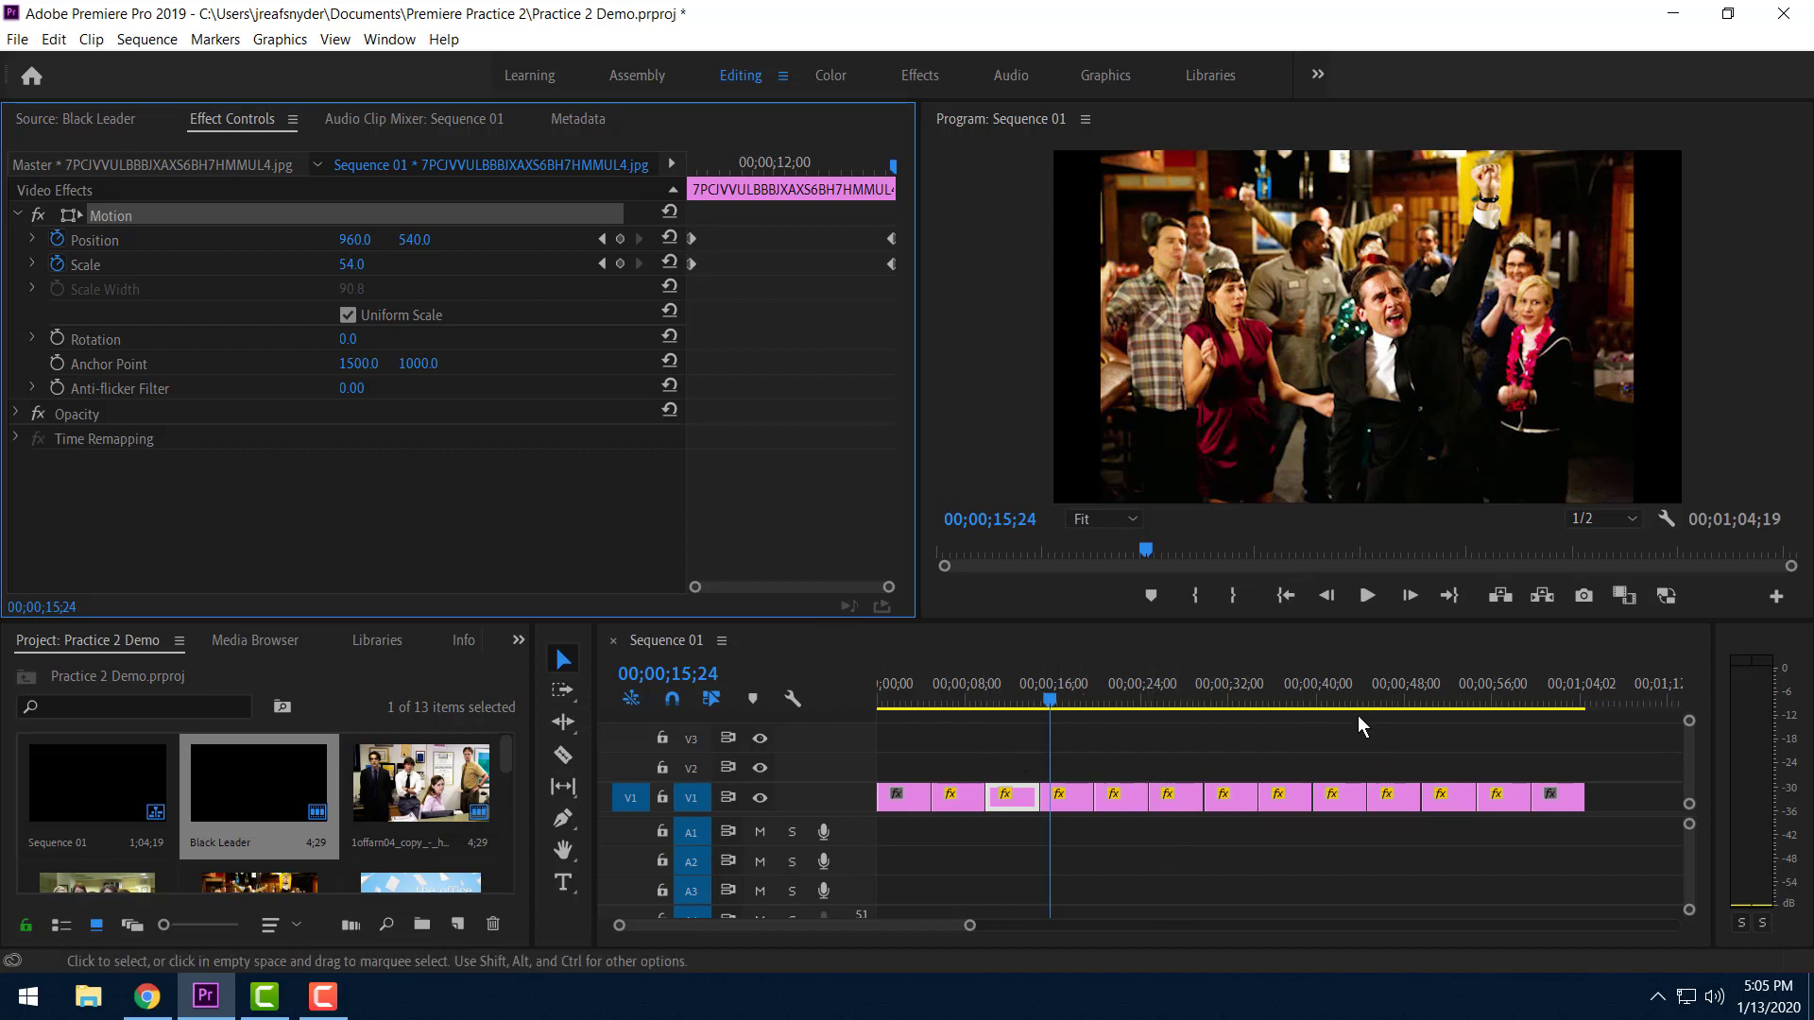
pyautogui.moveTo(1041, 703); pyautogui.dragTo(973, 705)
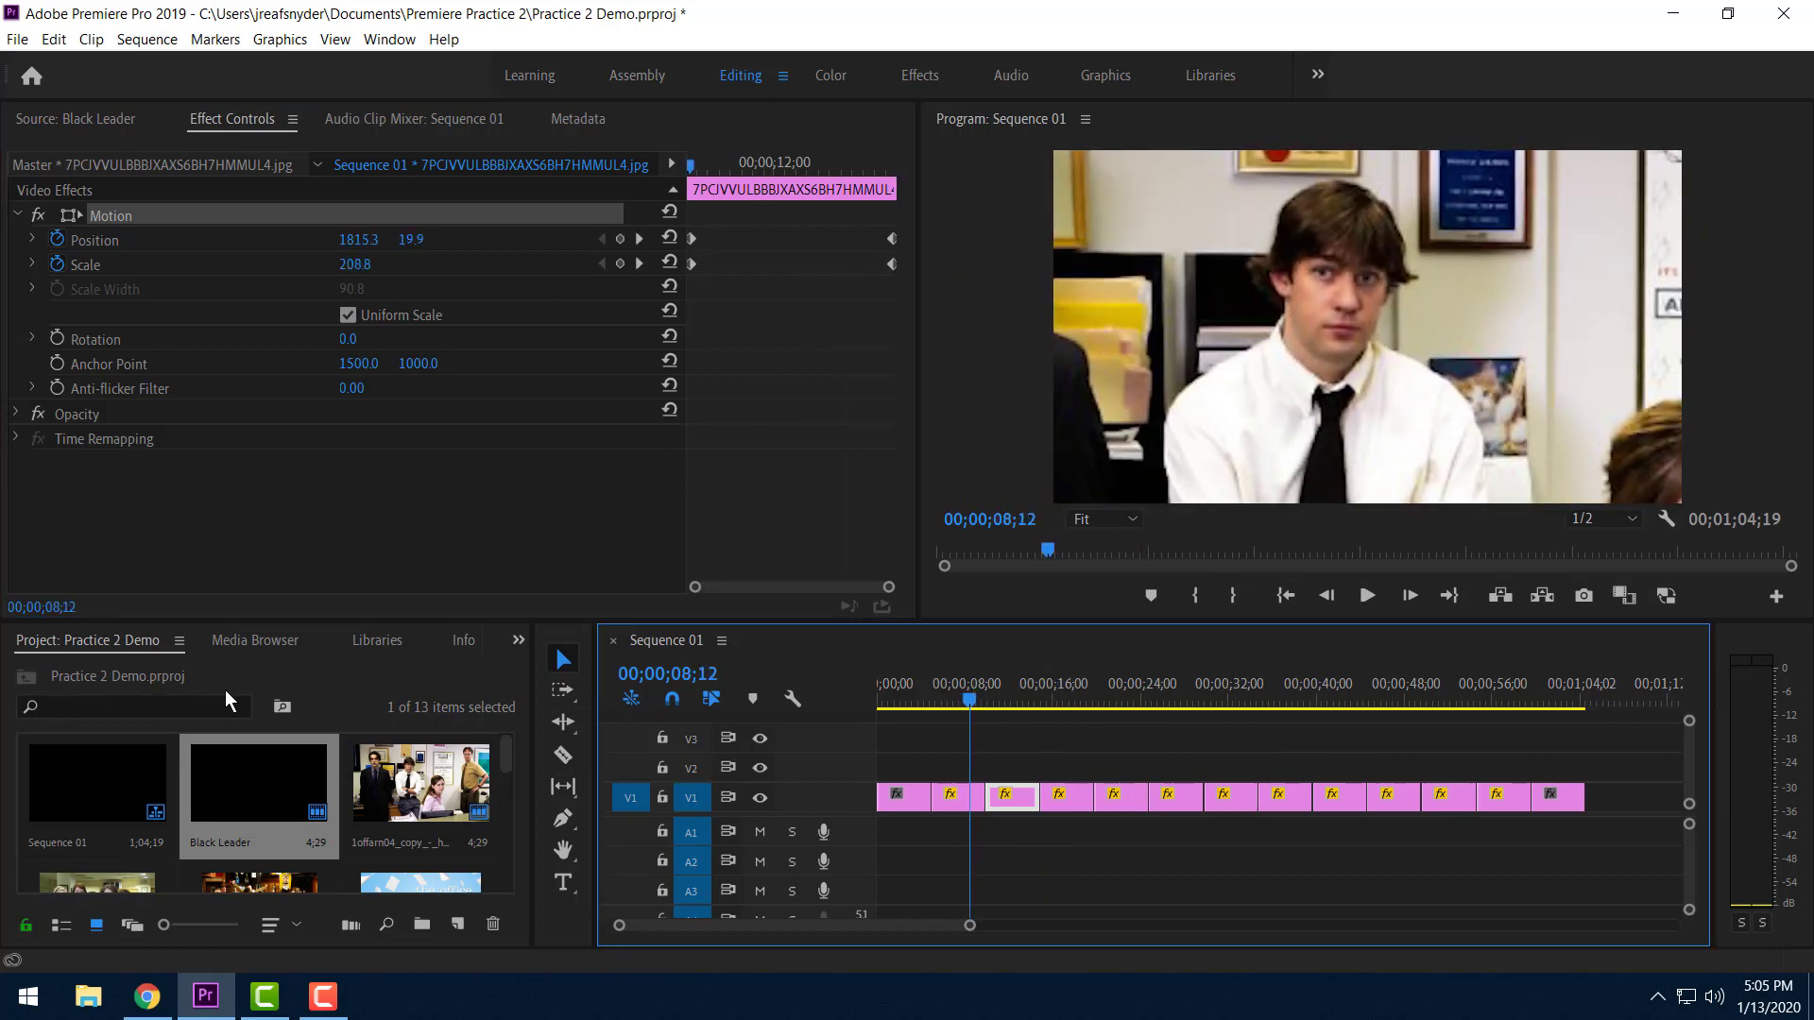
# Apply a Cross Dissolve transition at the cut between the first and second image clips and play across it.
pyautogui.click(263, 663)
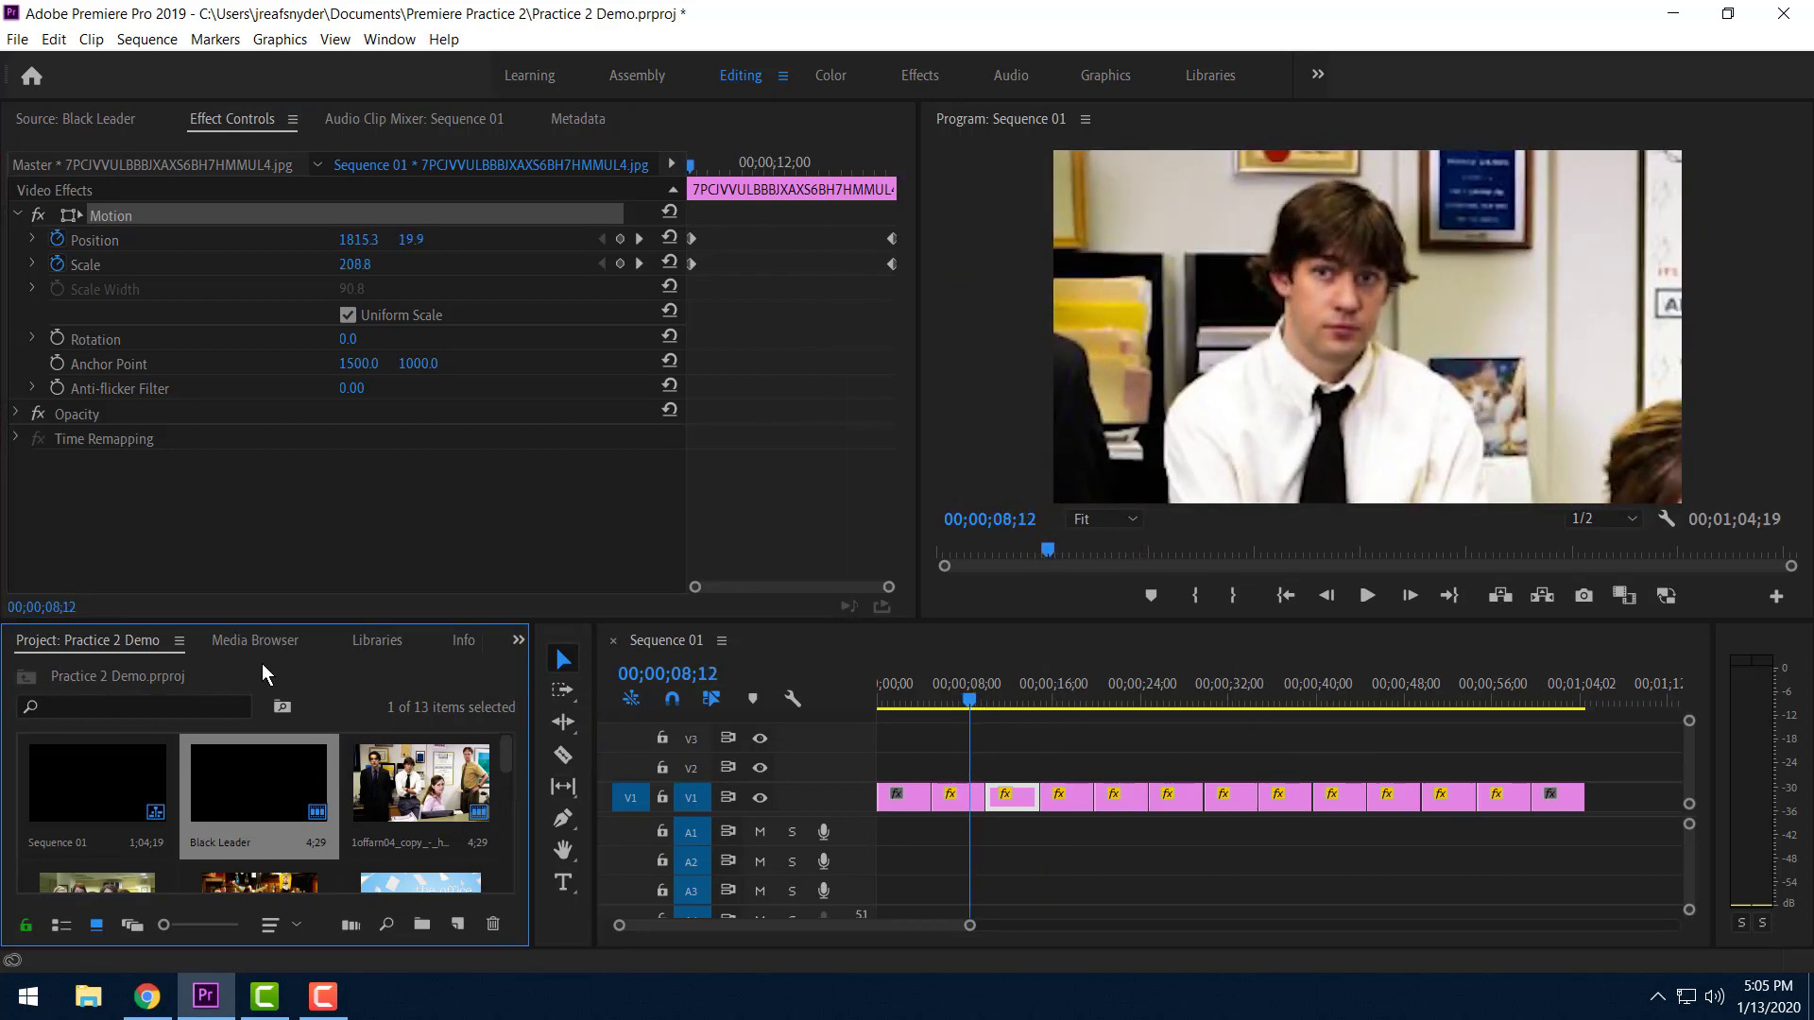
pyautogui.click(516, 640)
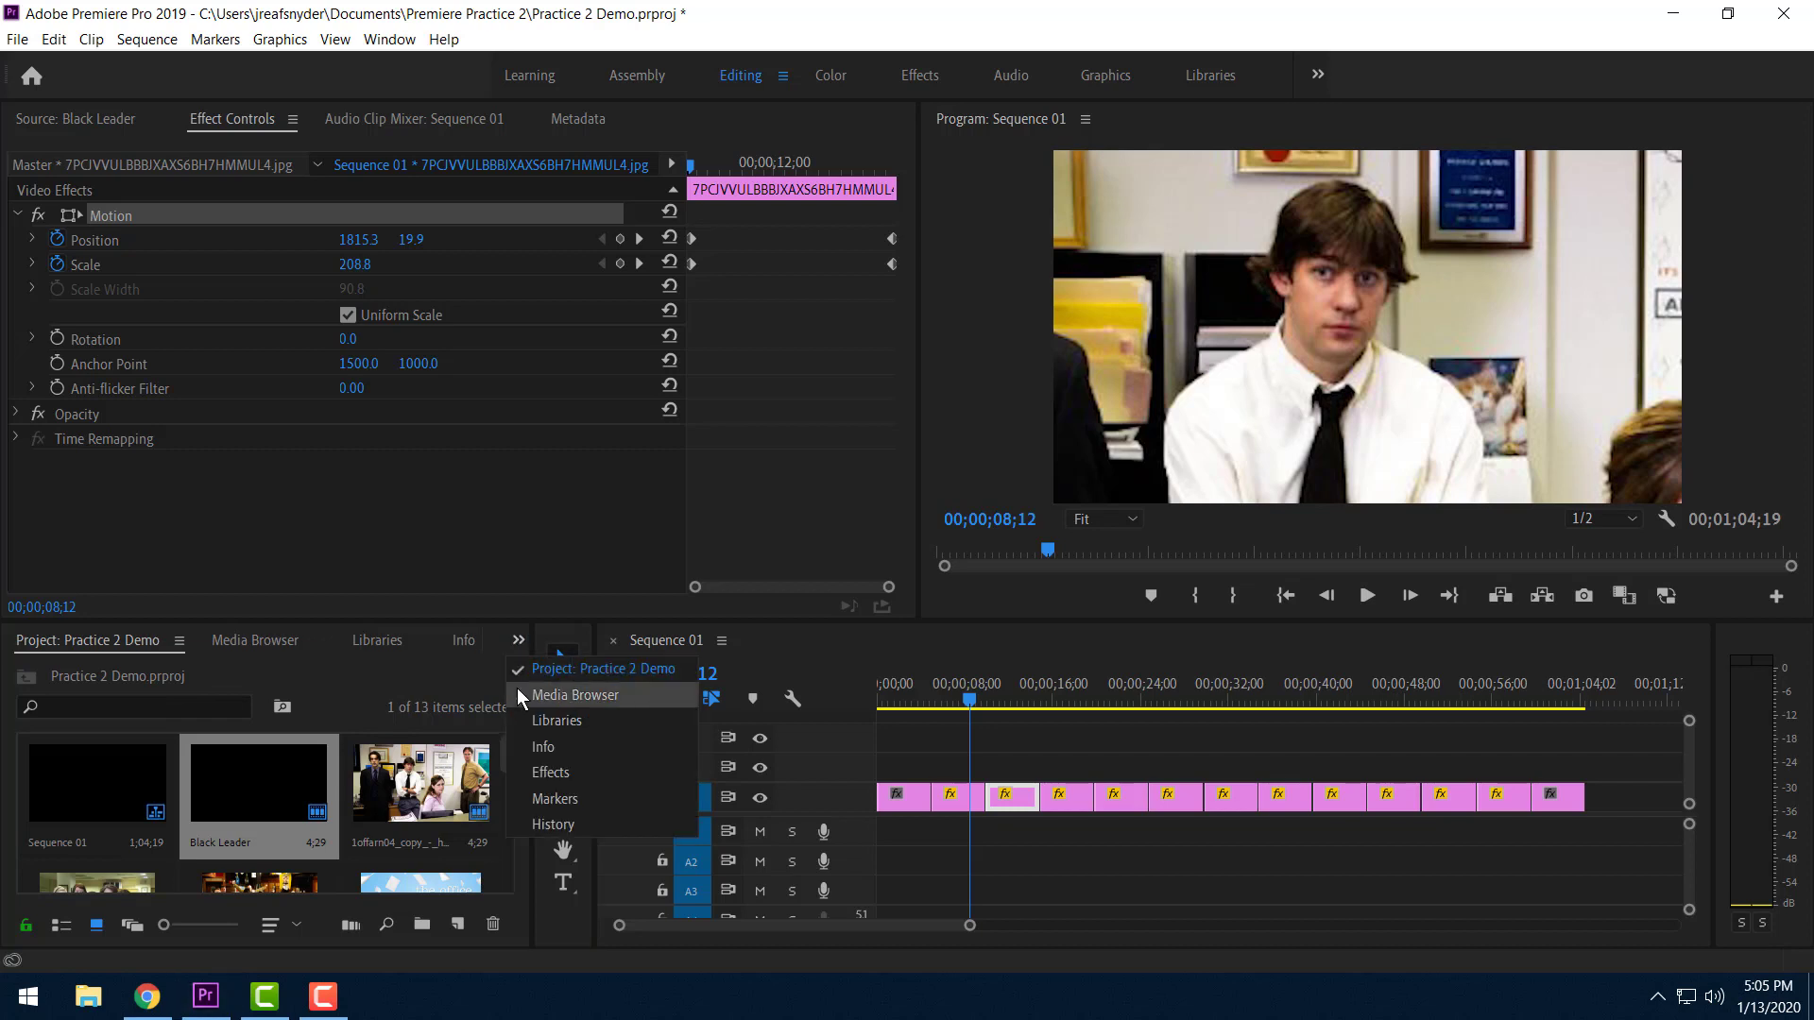
pyautogui.click(532, 771)
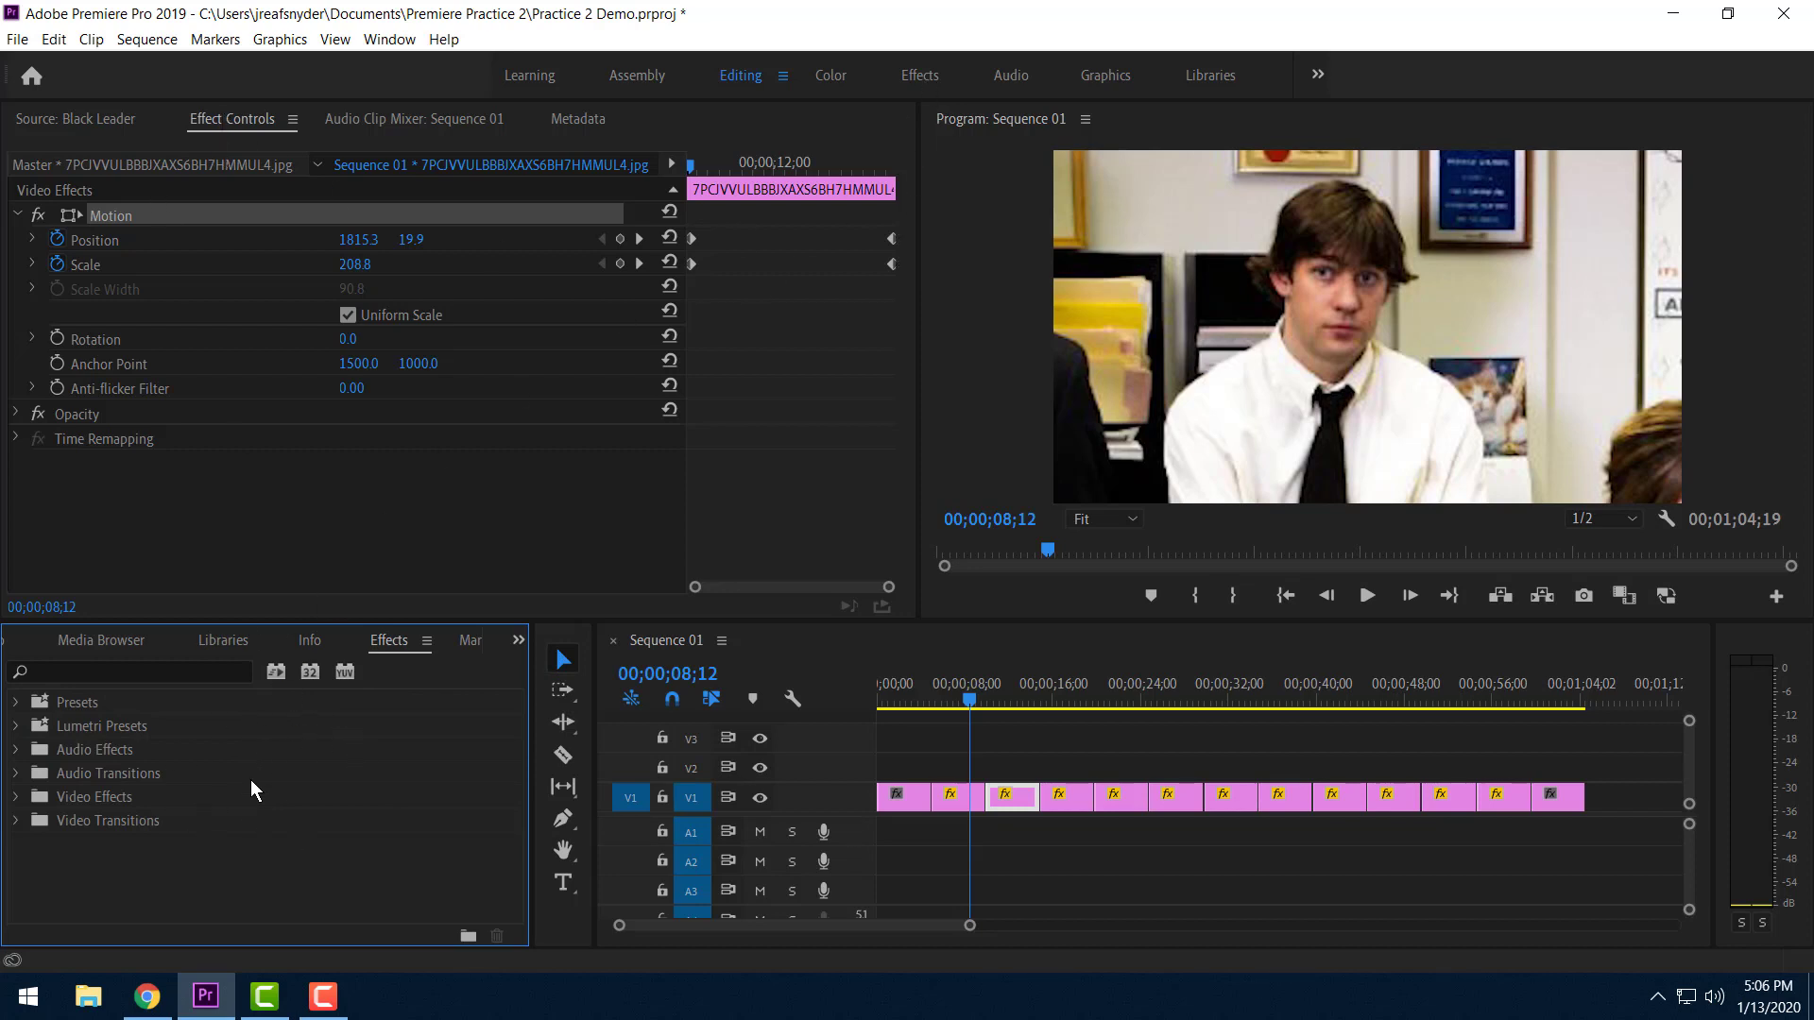
pyautogui.click(15, 820)
pyautogui.scroll(-2, 226, 836)
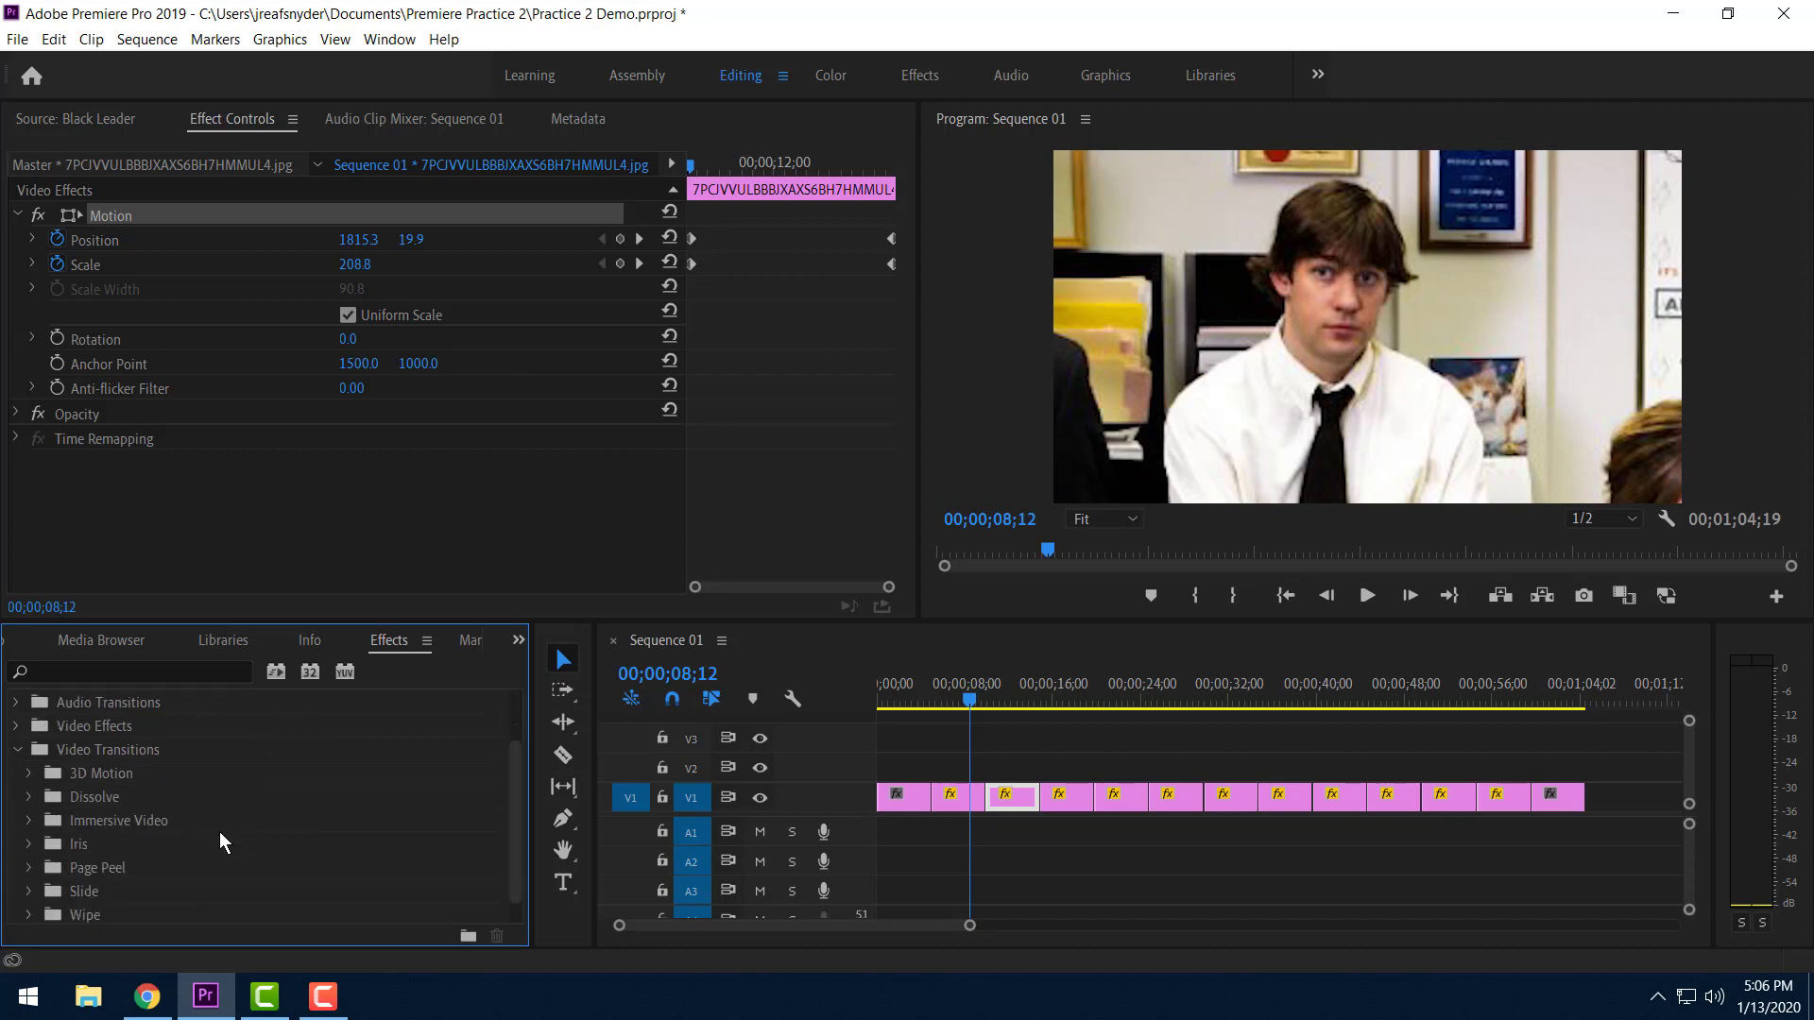
pyautogui.click(43, 795)
pyautogui.click(26, 797)
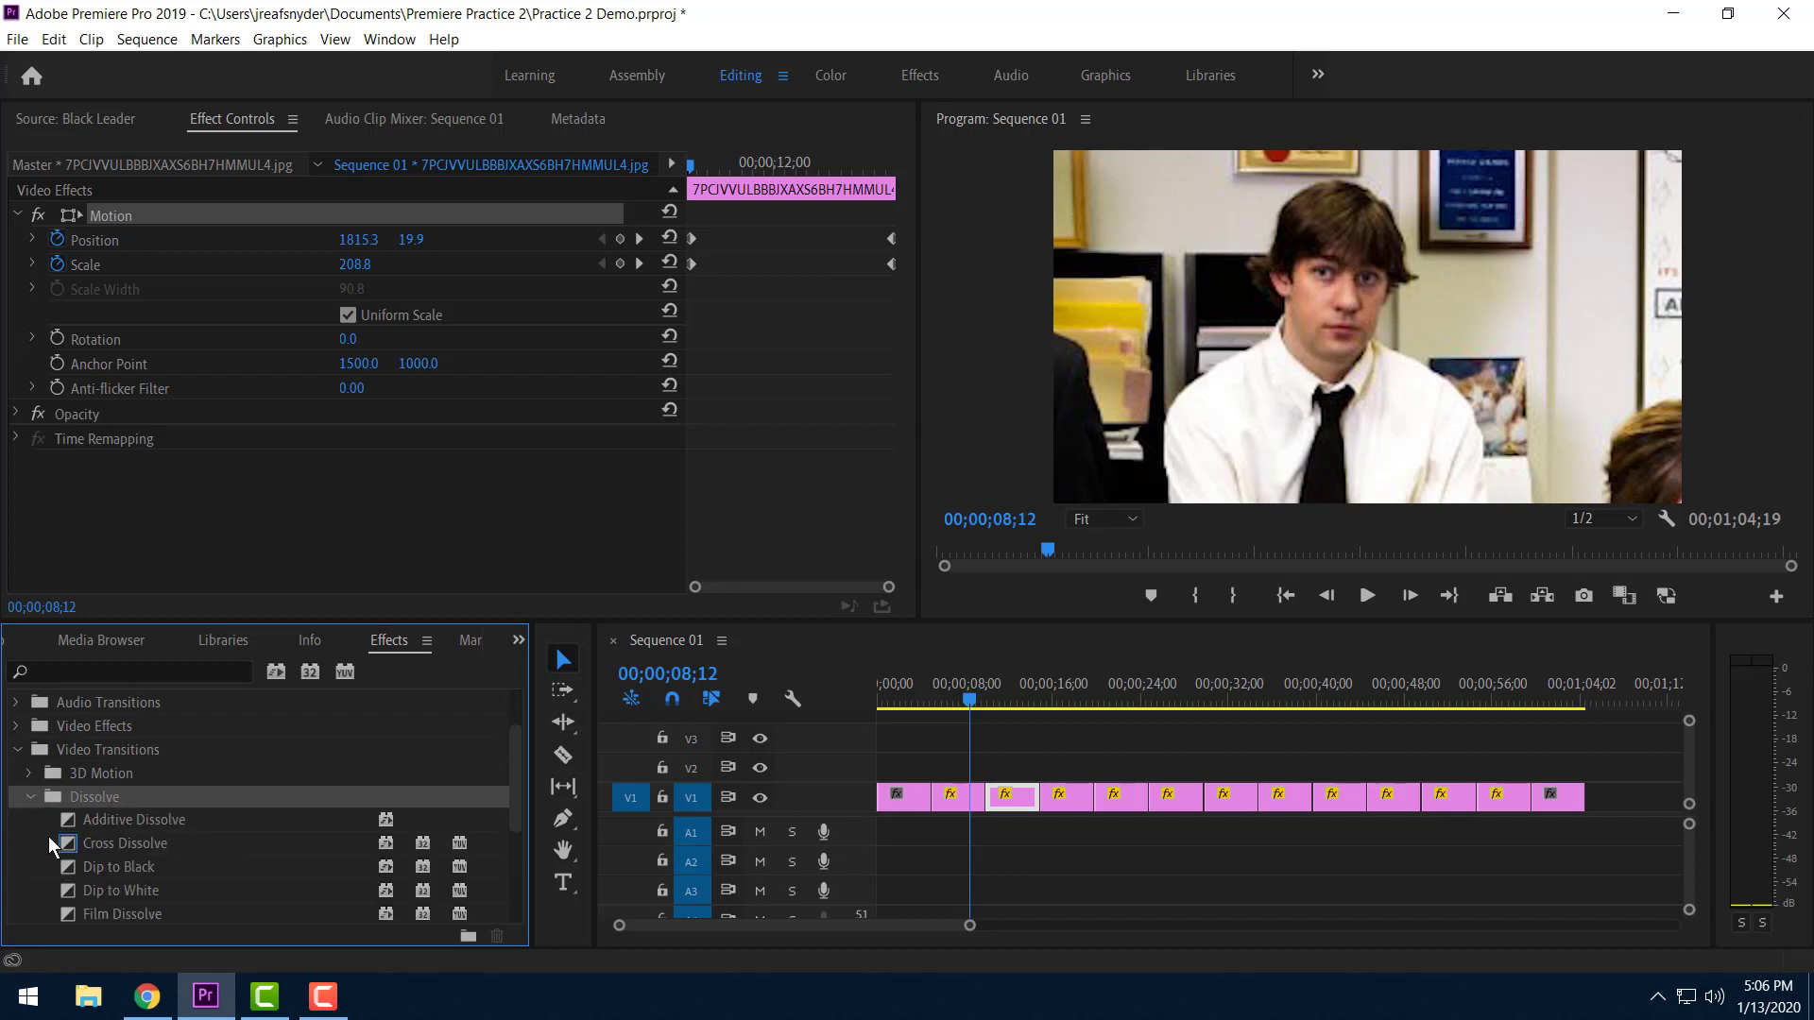
pyautogui.moveTo(110, 846); pyautogui.dragTo(992, 800)
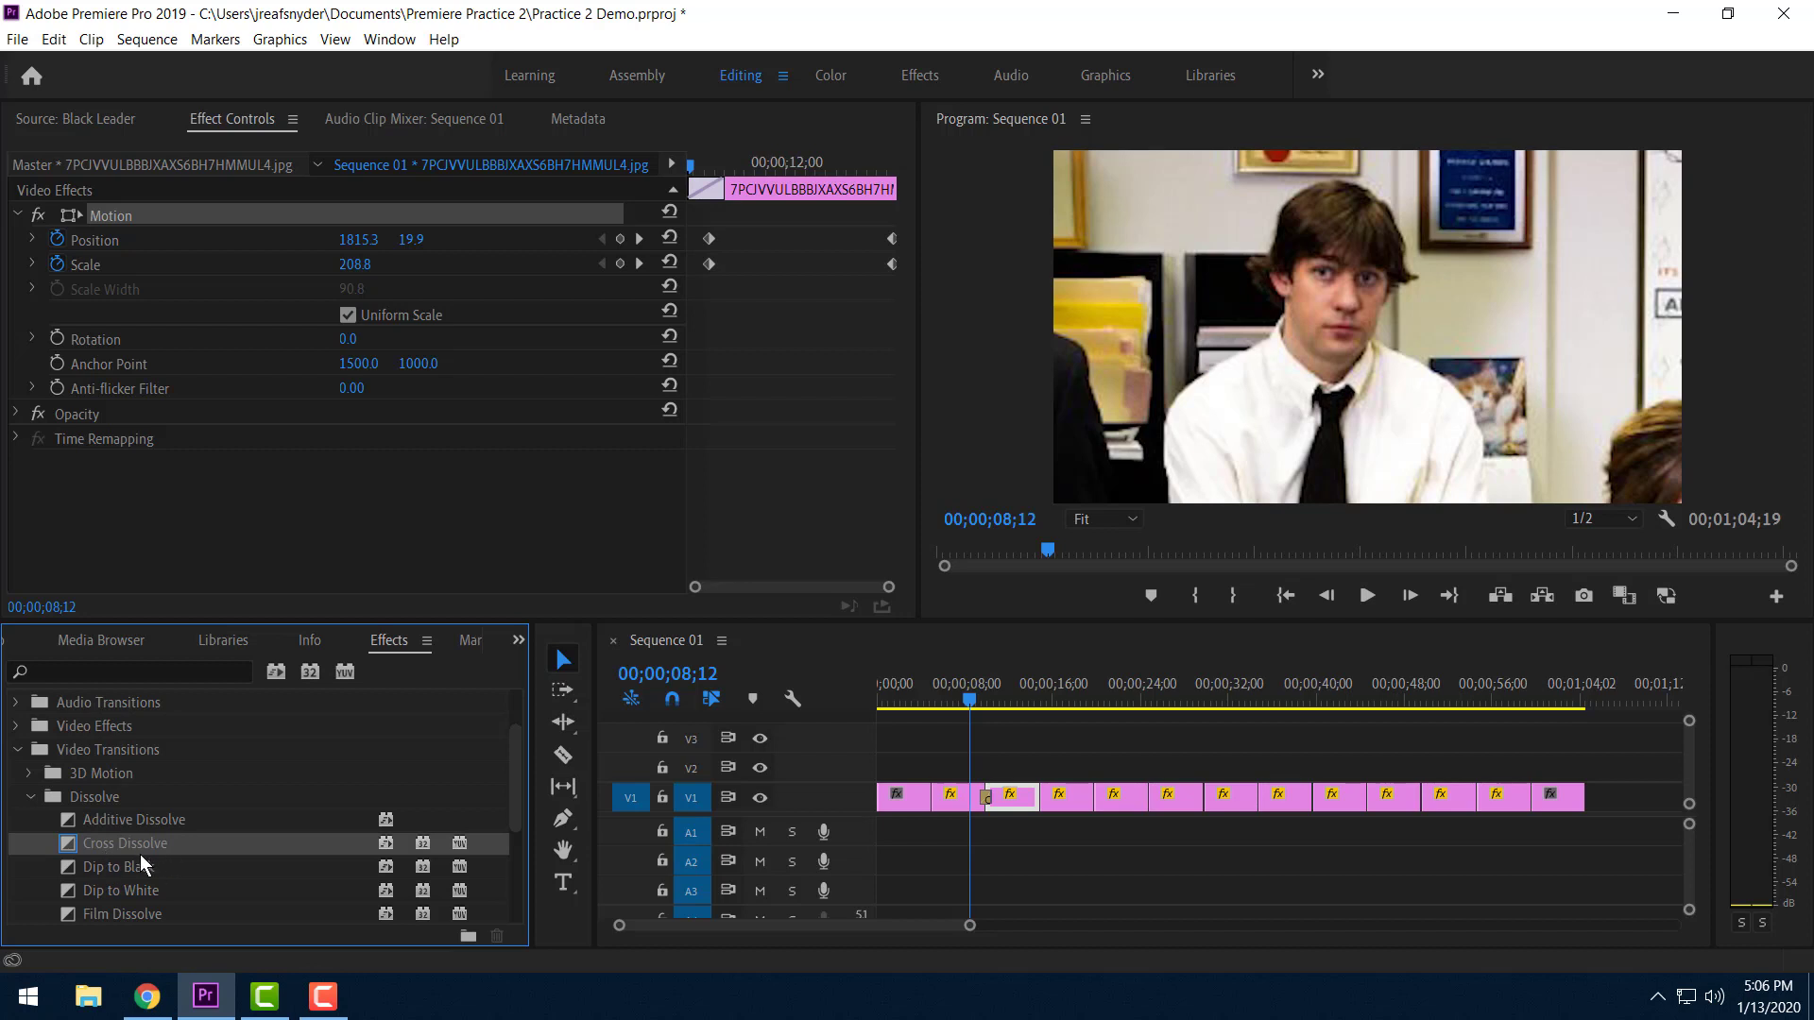
pyautogui.moveTo(159, 842); pyautogui.dragTo(996, 818)
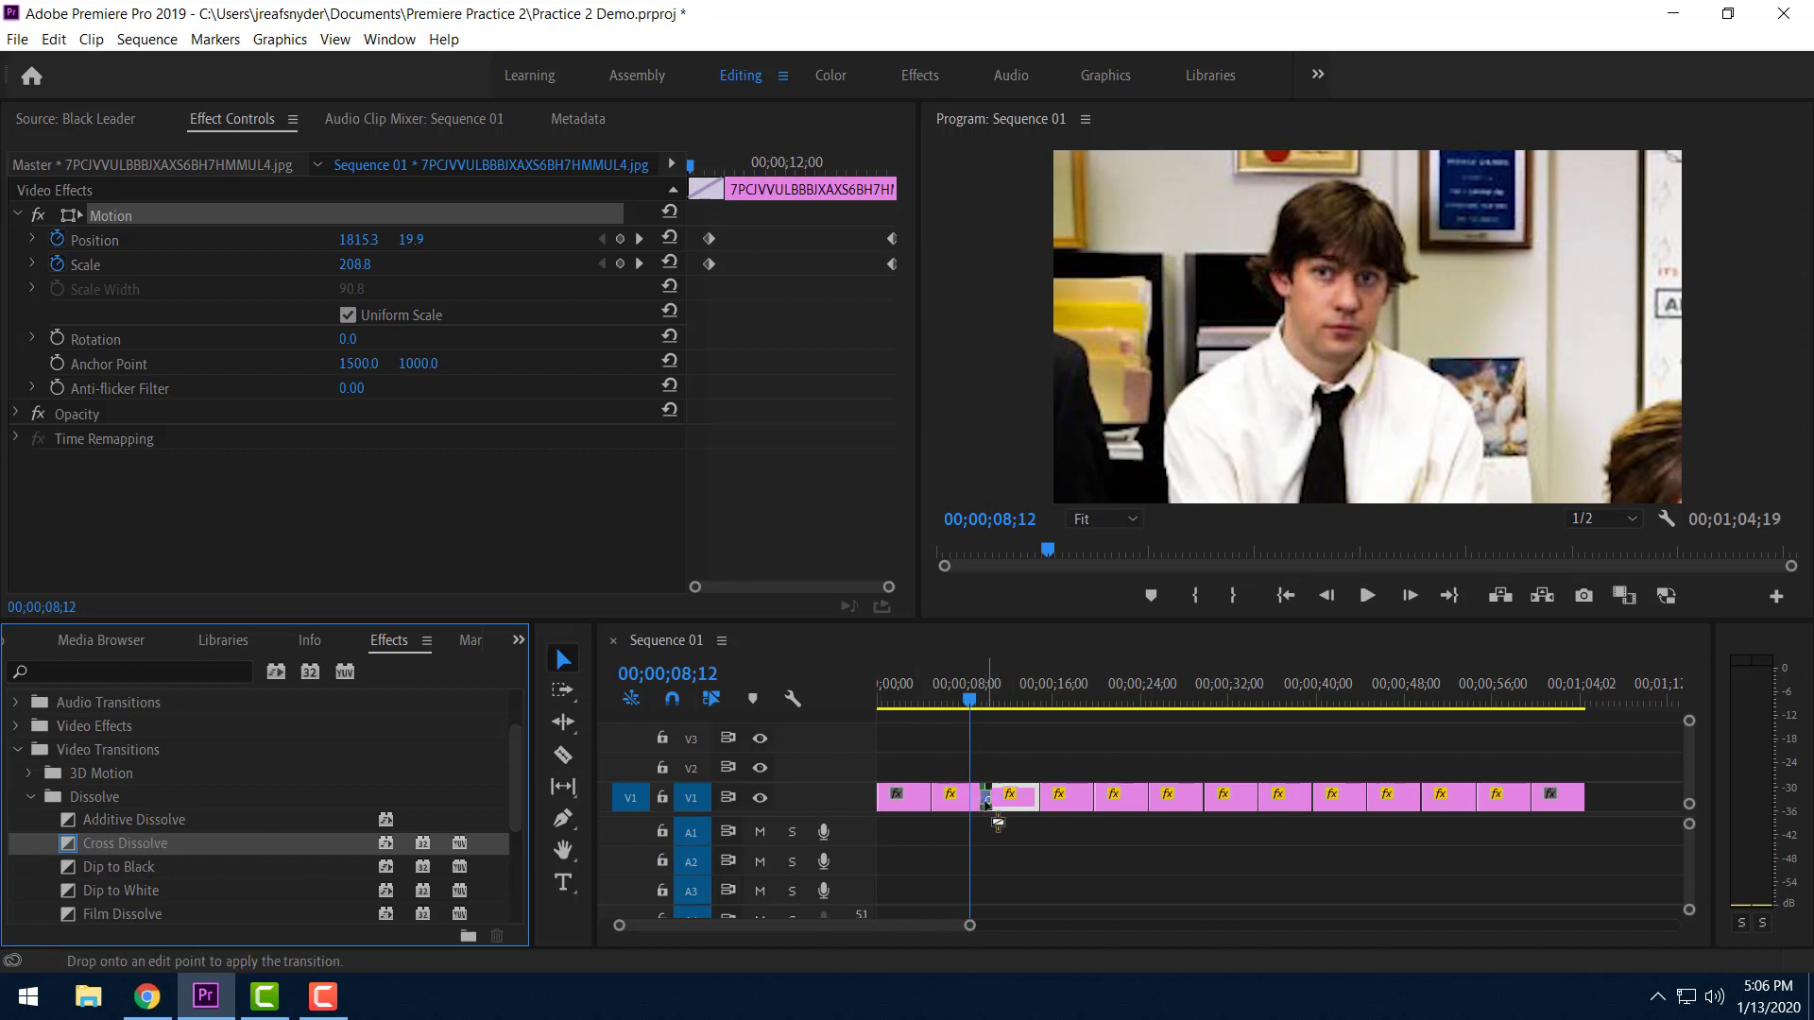
pyautogui.press('space')
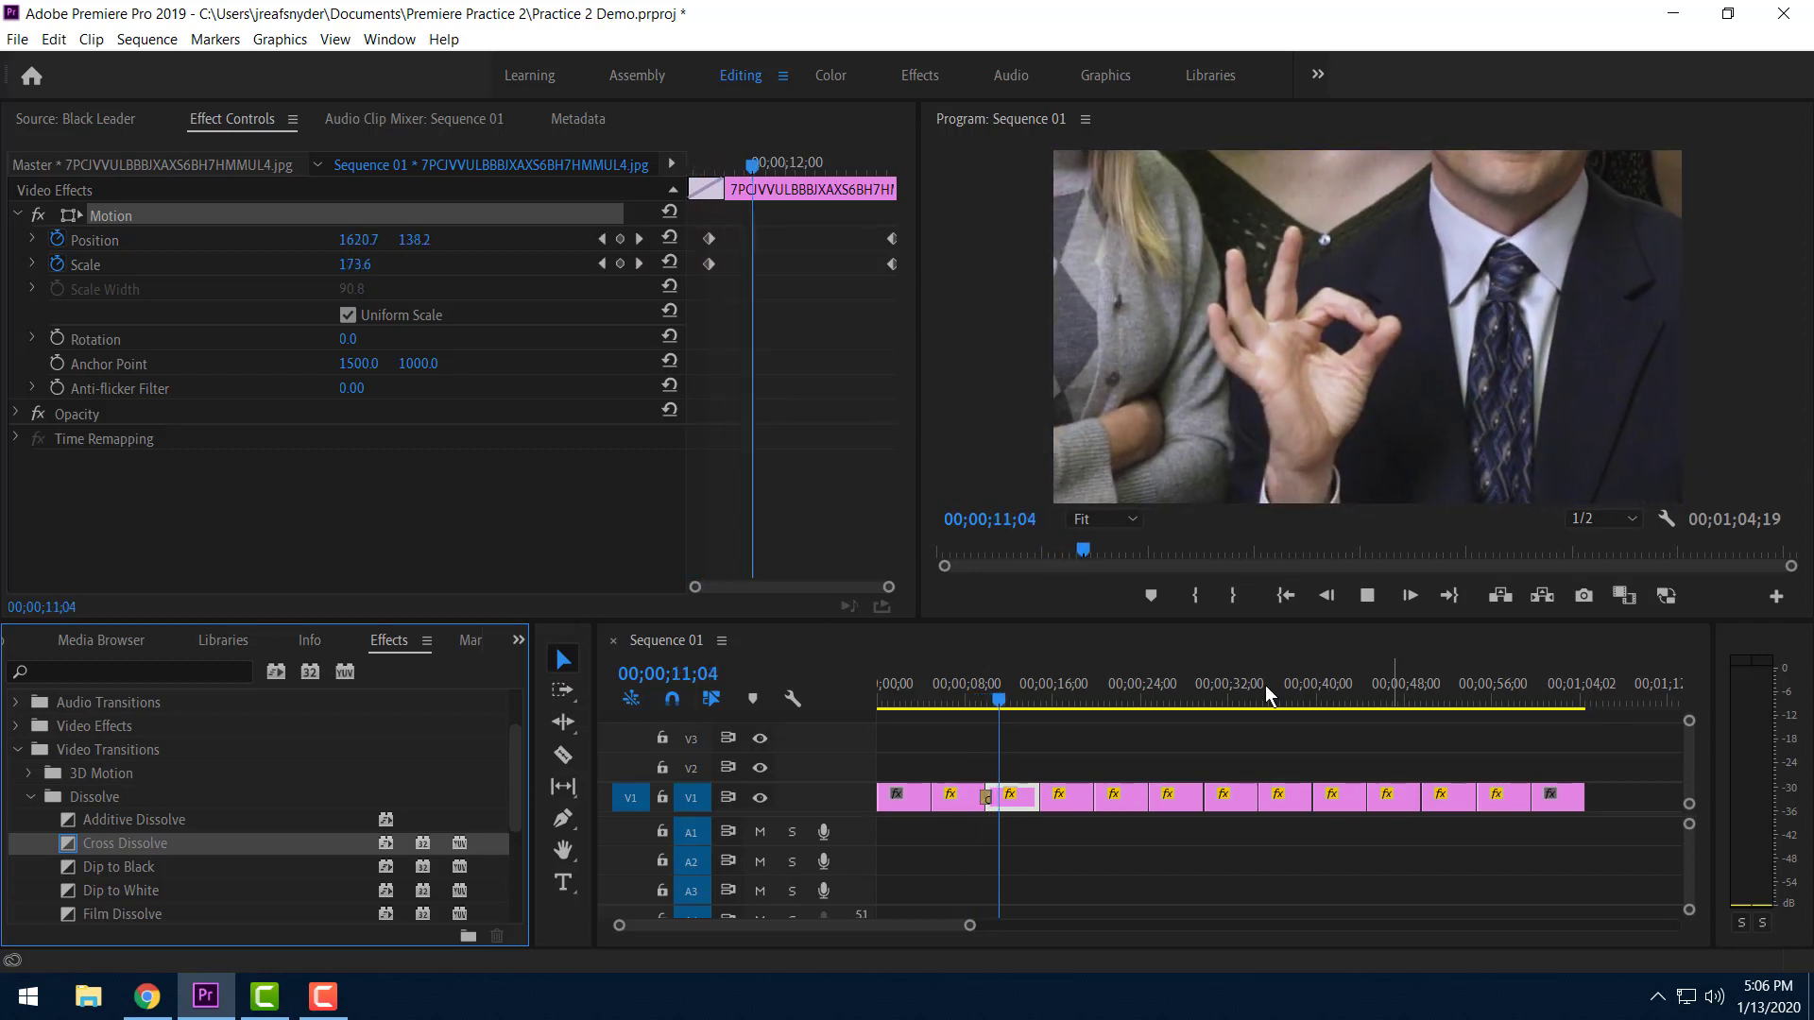
pyautogui.press('space')
# Apply a Page Peel transition at the cut between the third and fourth image clips.
pyautogui.scroll(-5, 282, 859)
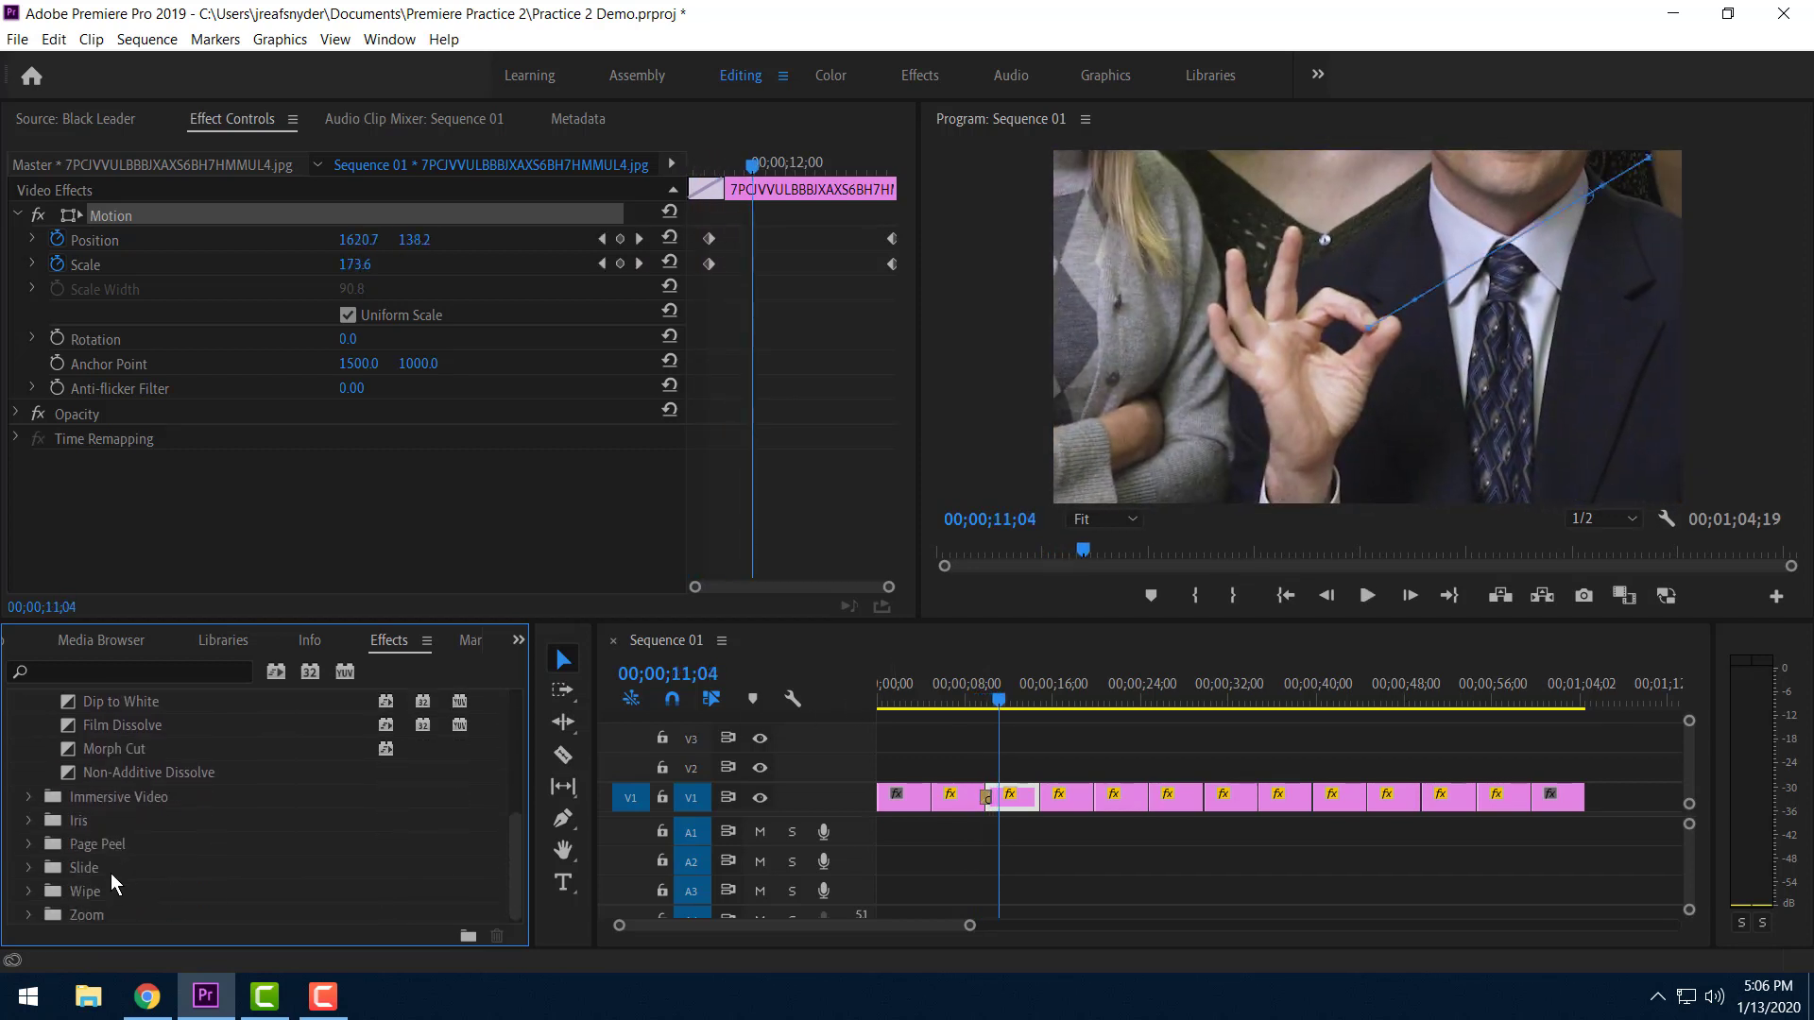
pyautogui.click(29, 820)
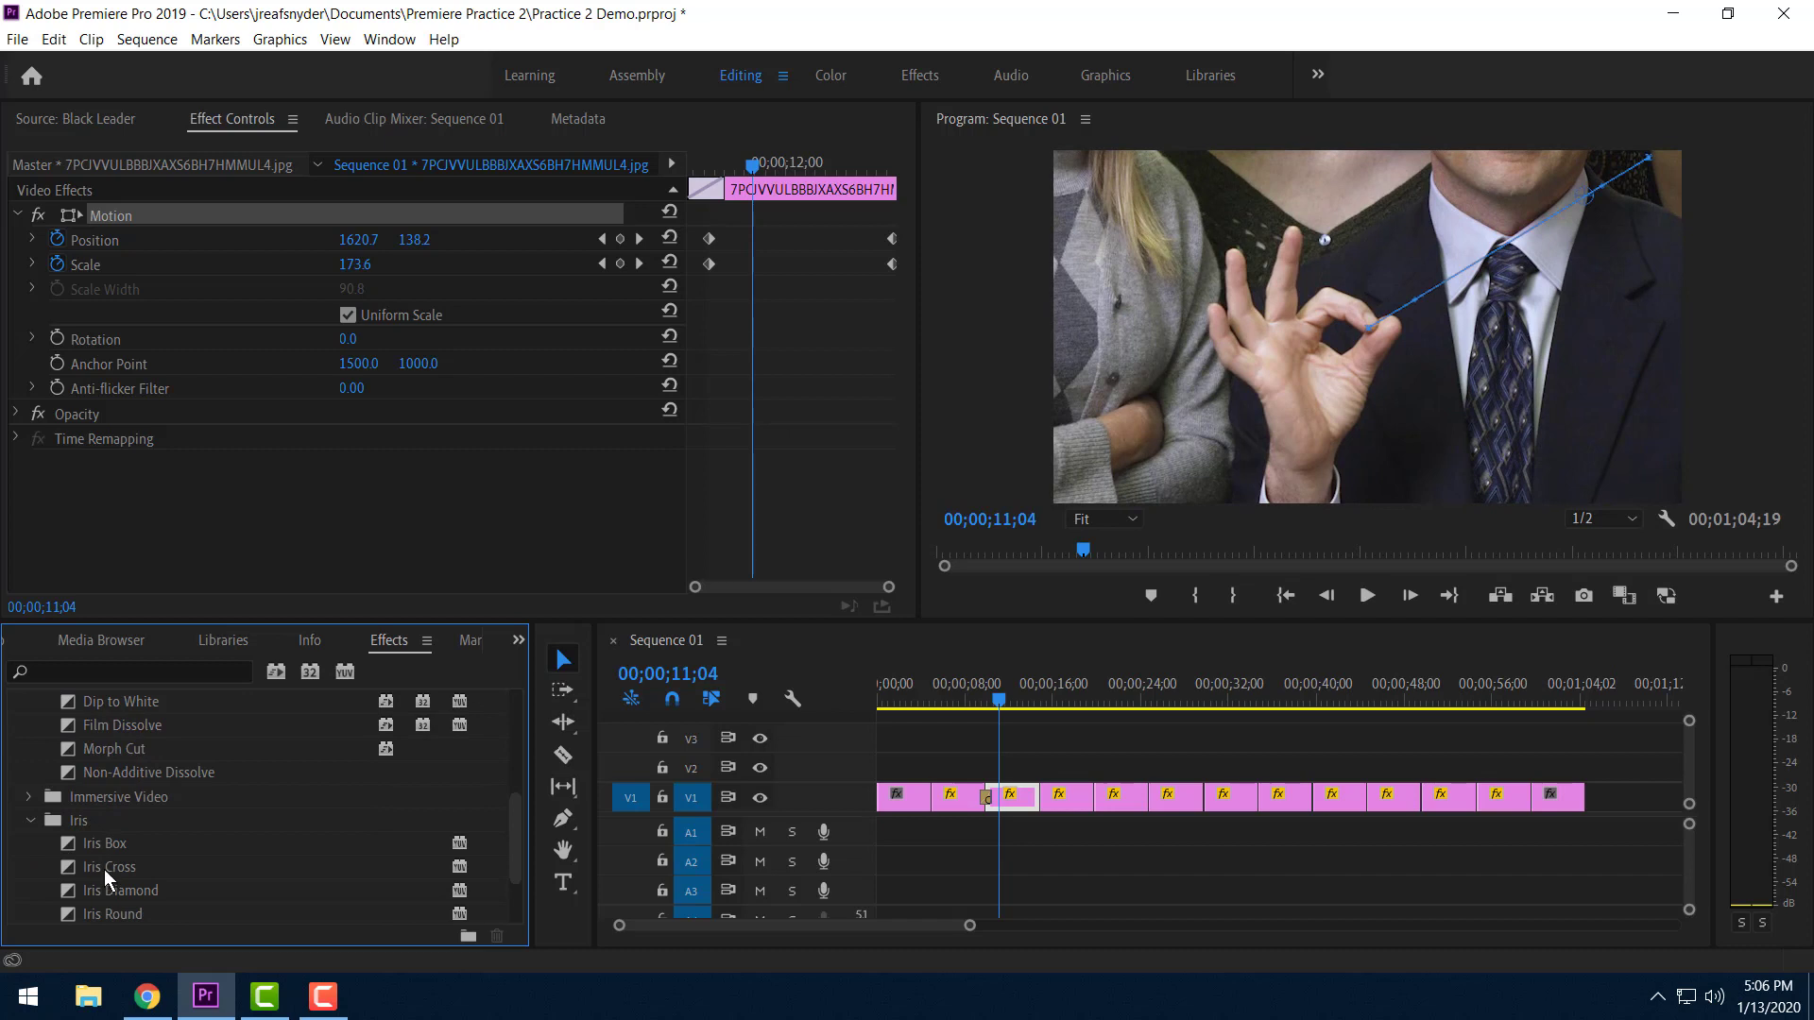
pyautogui.click(29, 820)
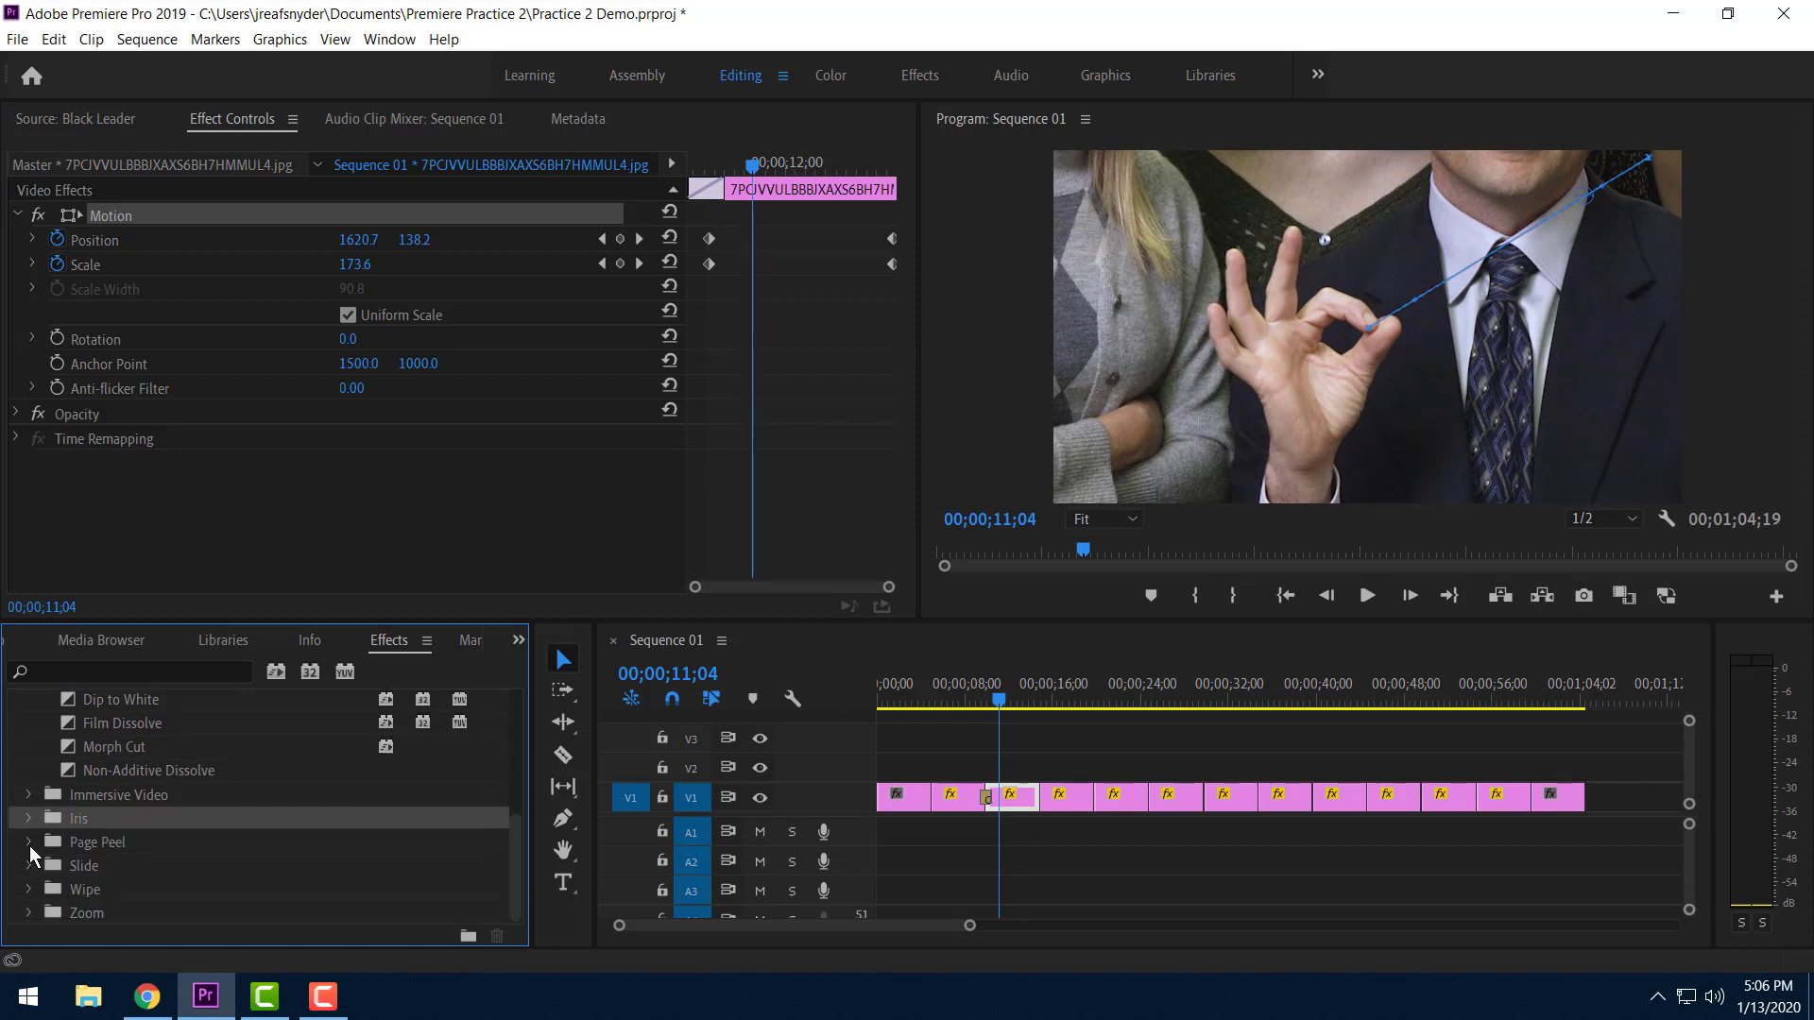
pyautogui.click(29, 842)
pyautogui.moveTo(106, 865); pyautogui.dragTo(1098, 809)
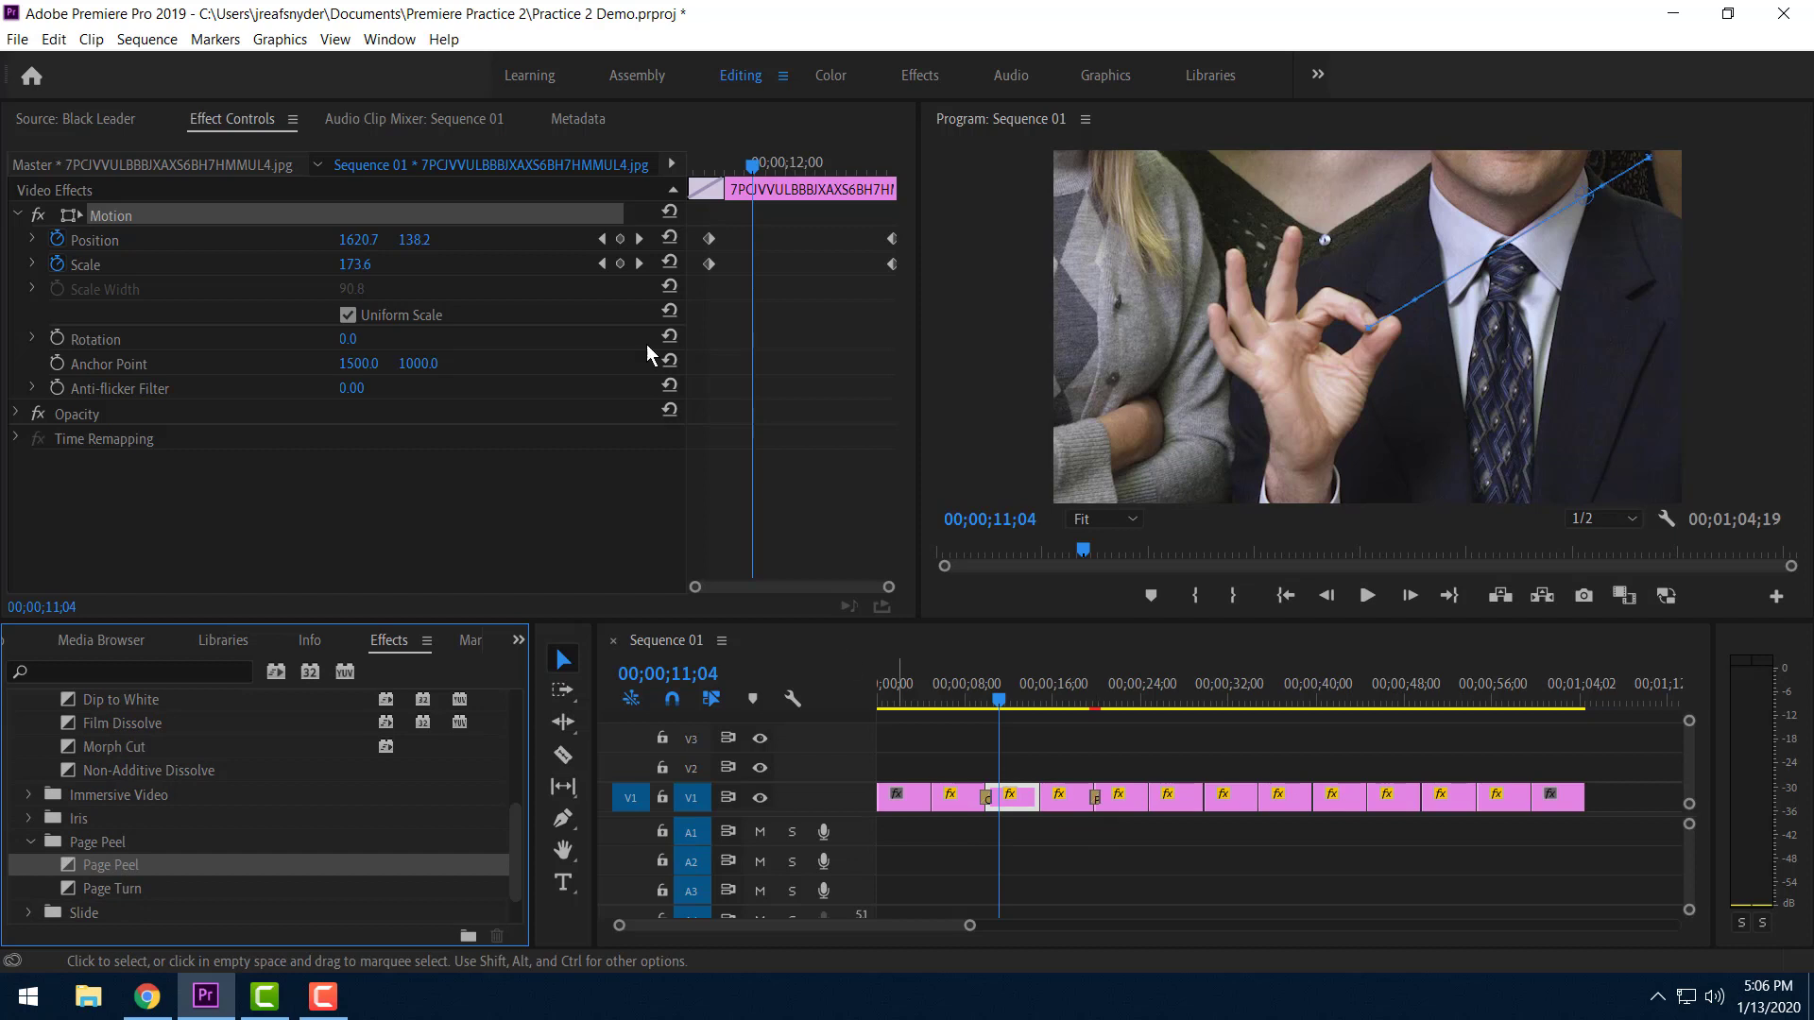
# Preview the Page Peel at 00;00;19;20, trying the peel from the image's upper-right corner and from its lower-left corner.
pyautogui.click(1096, 799)
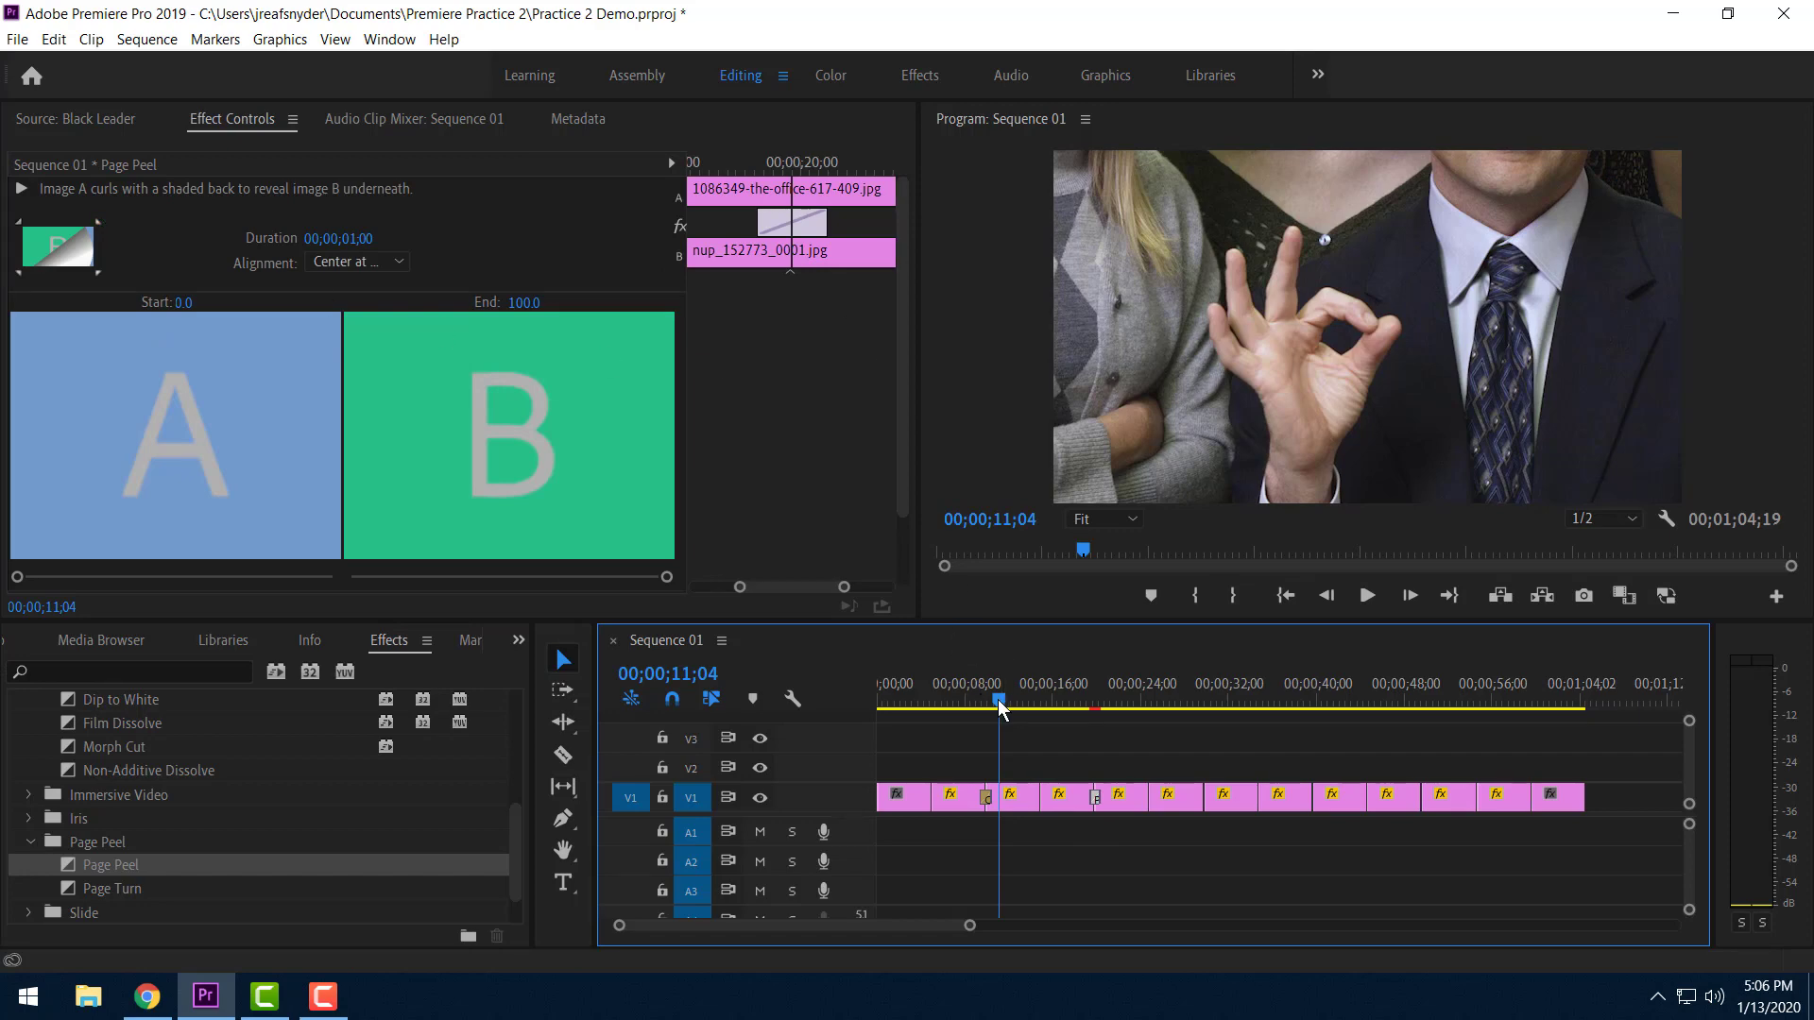
pyautogui.moveTo(999, 699); pyautogui.dragTo(1092, 712)
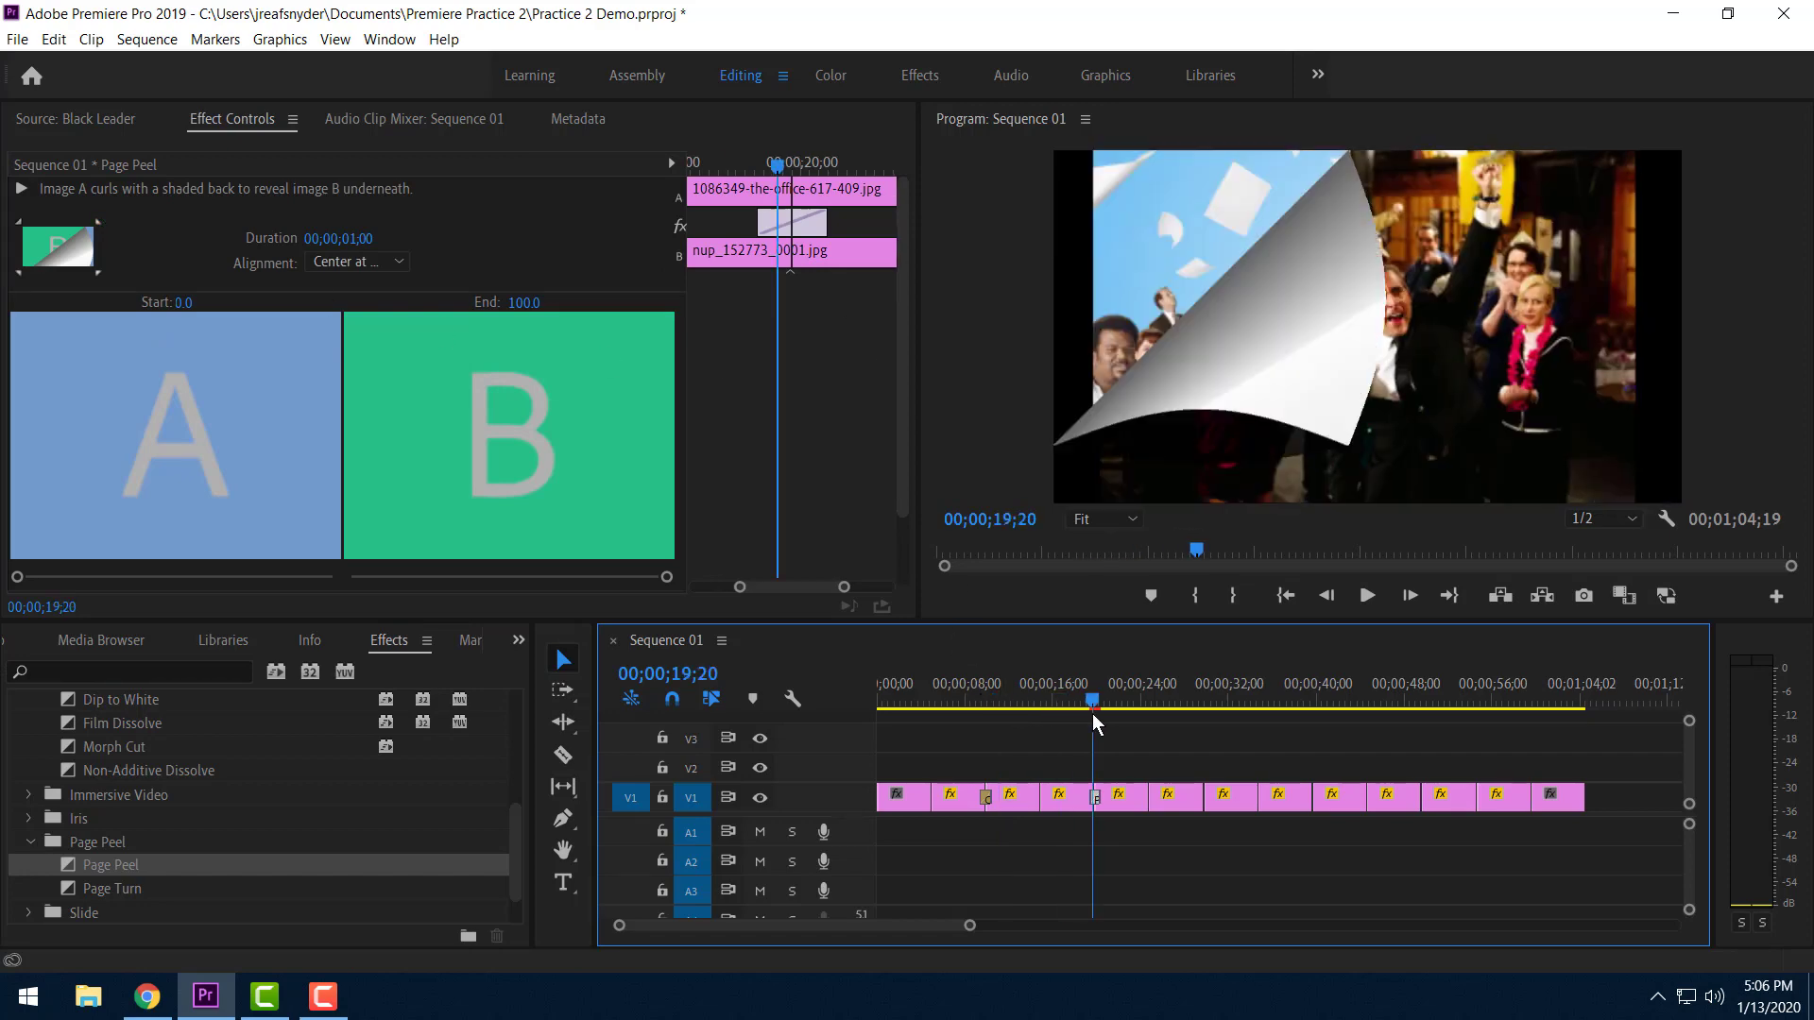
pyautogui.click(98, 221)
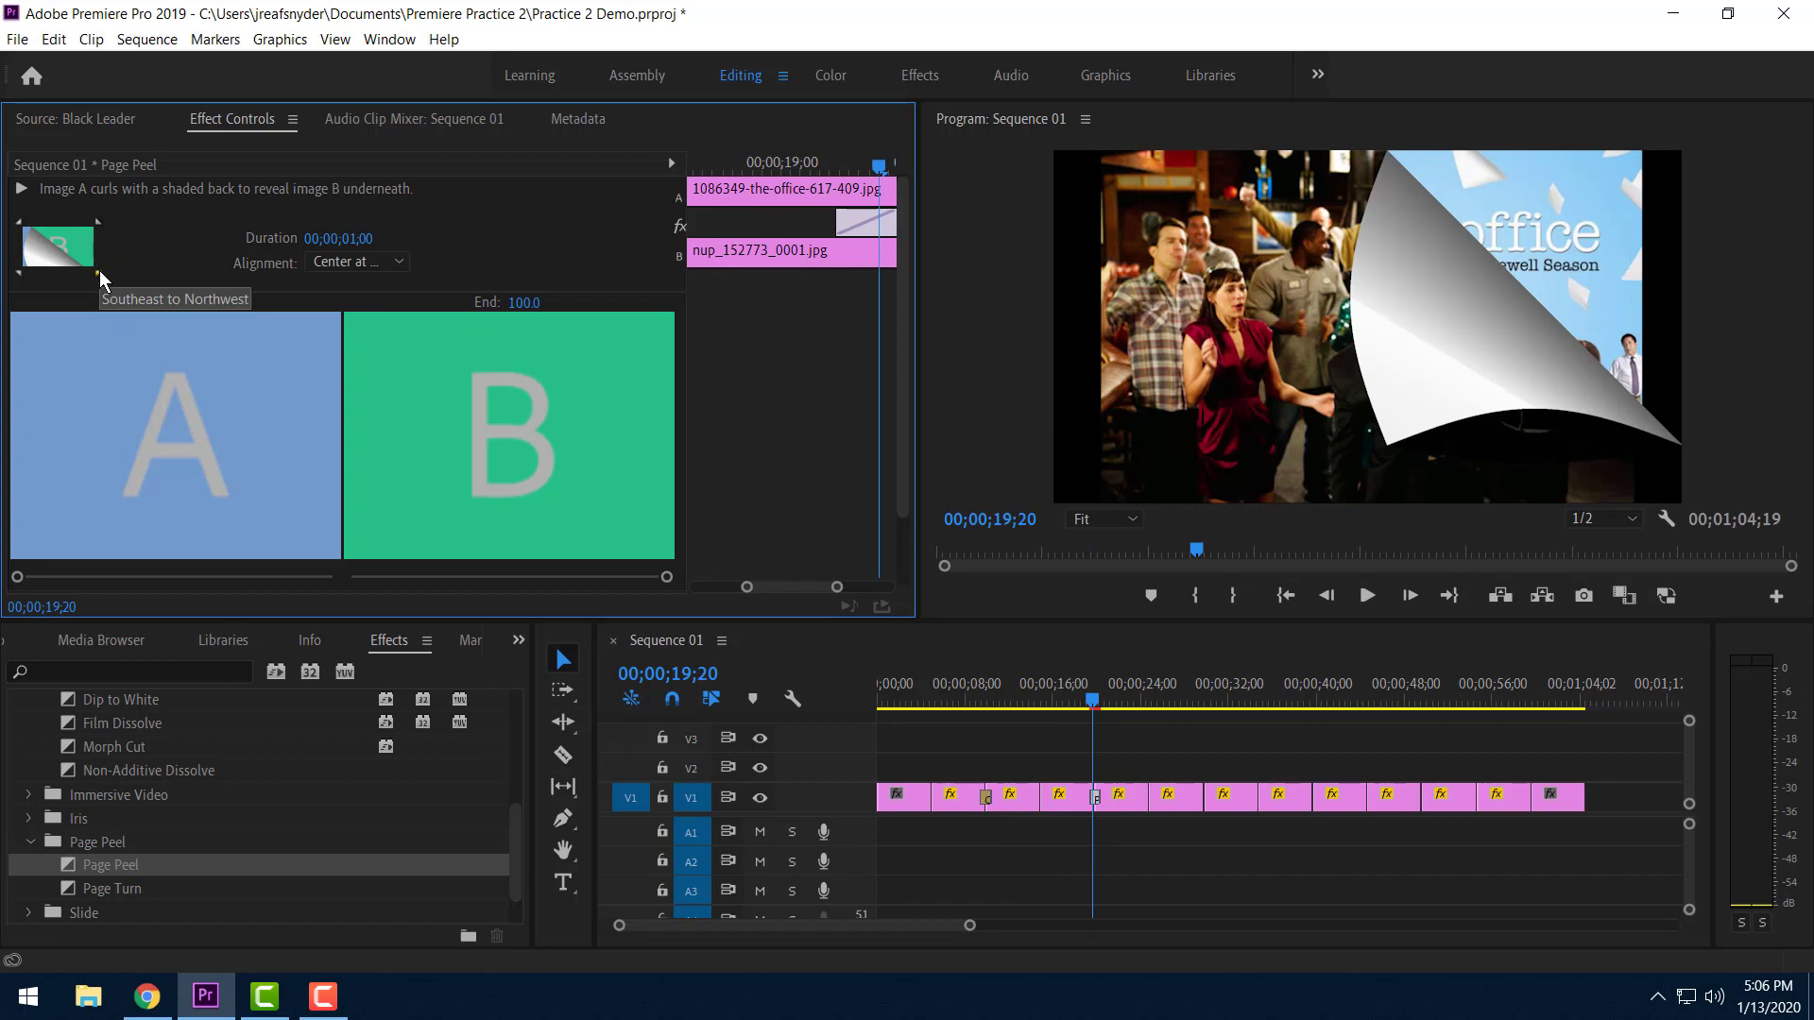
pyautogui.click(19, 273)
pyautogui.scroll(-2, 137, 416)
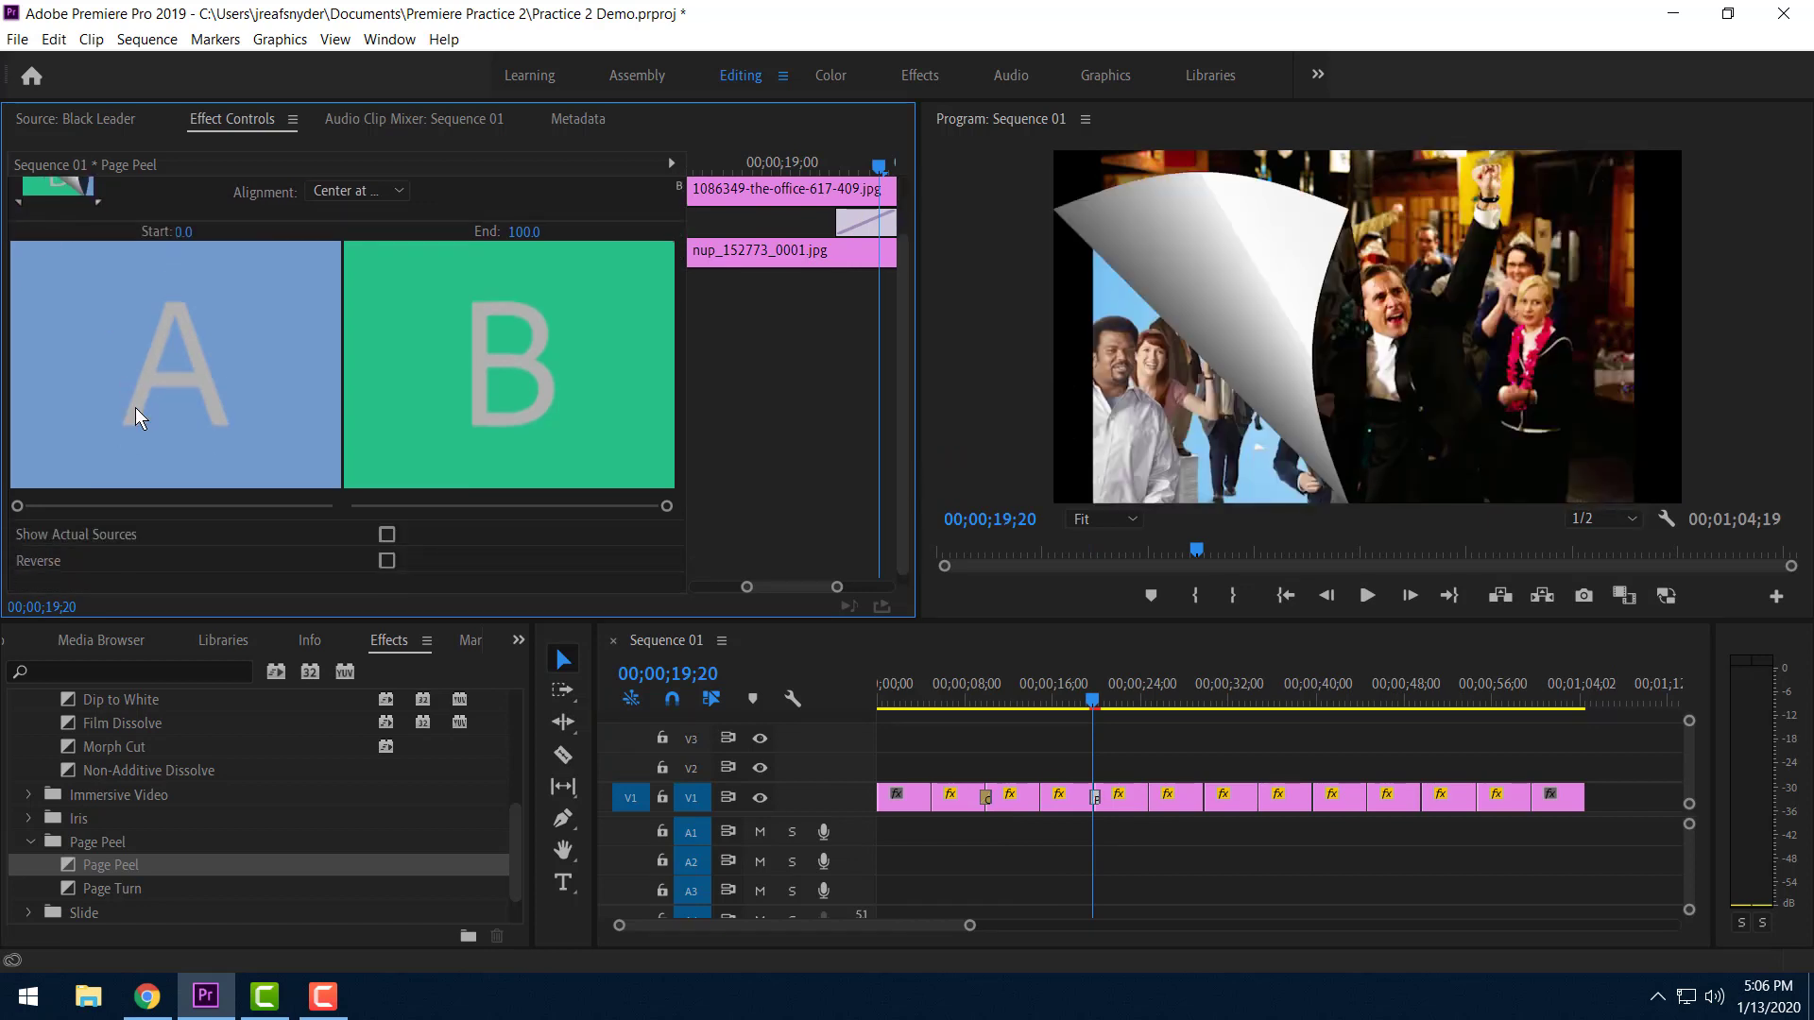
pyautogui.scroll(-1, 140, 418)
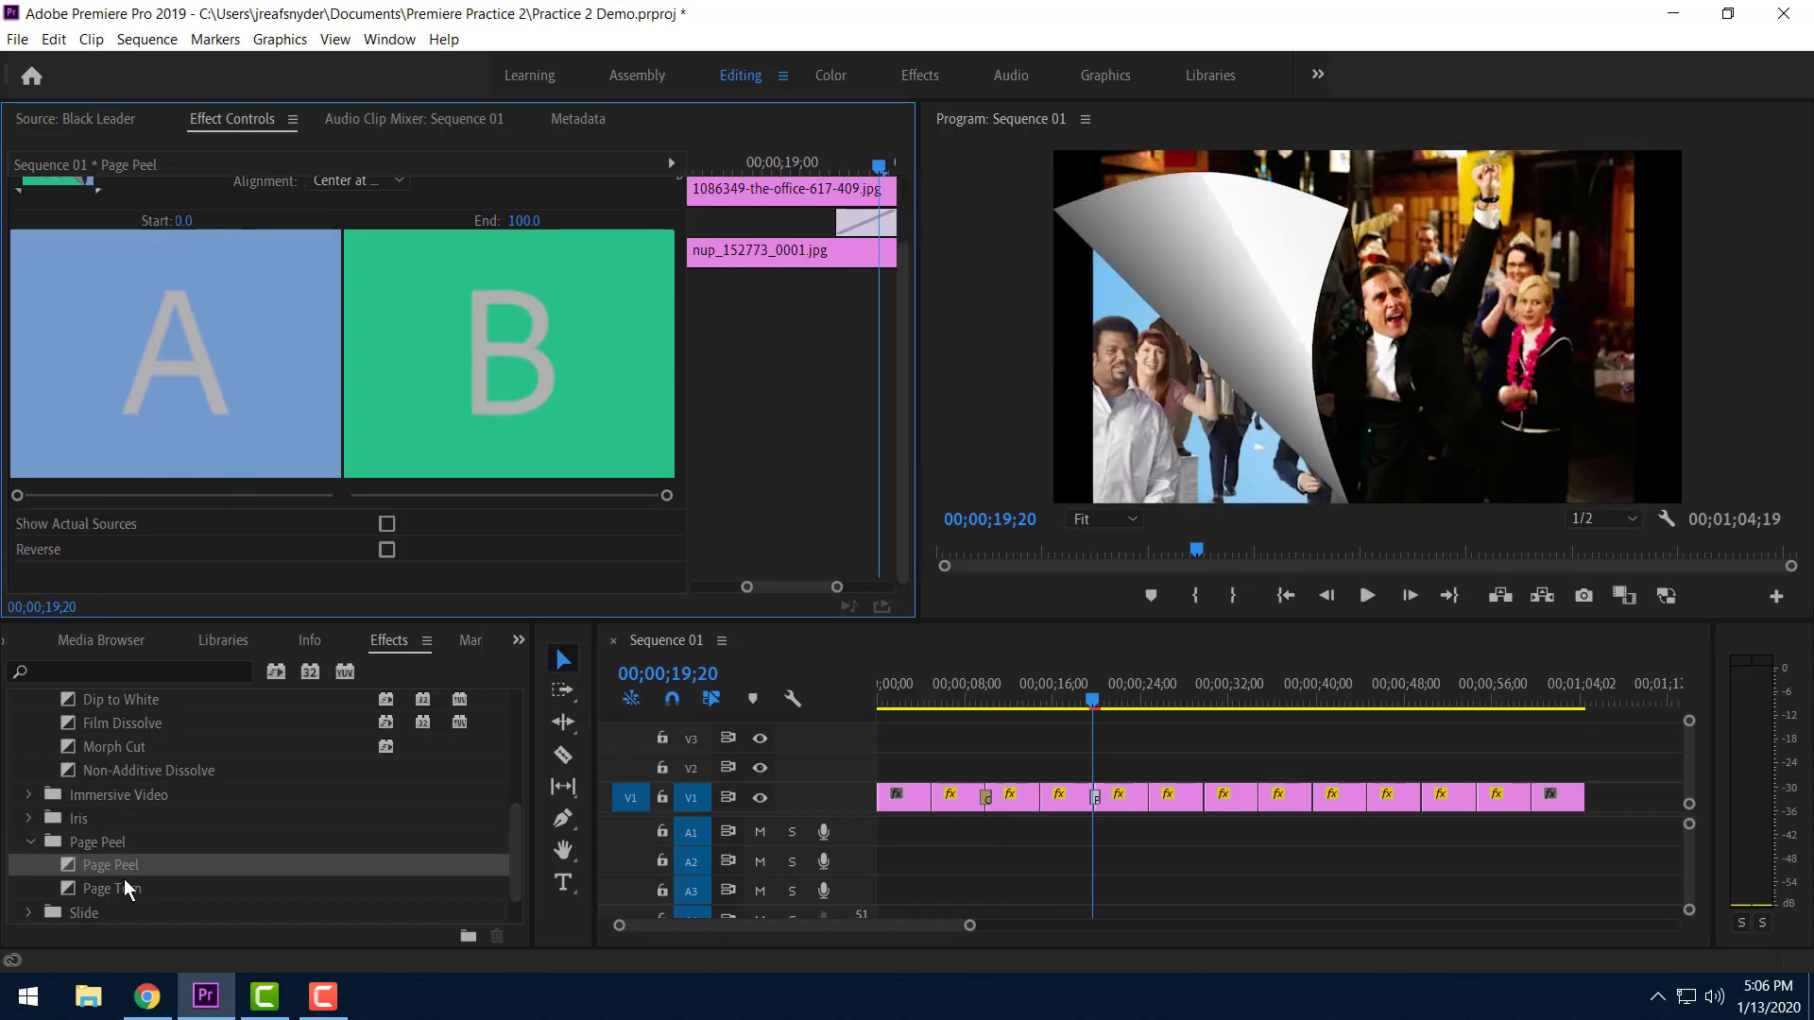
pyautogui.scroll(3, 370, 300)
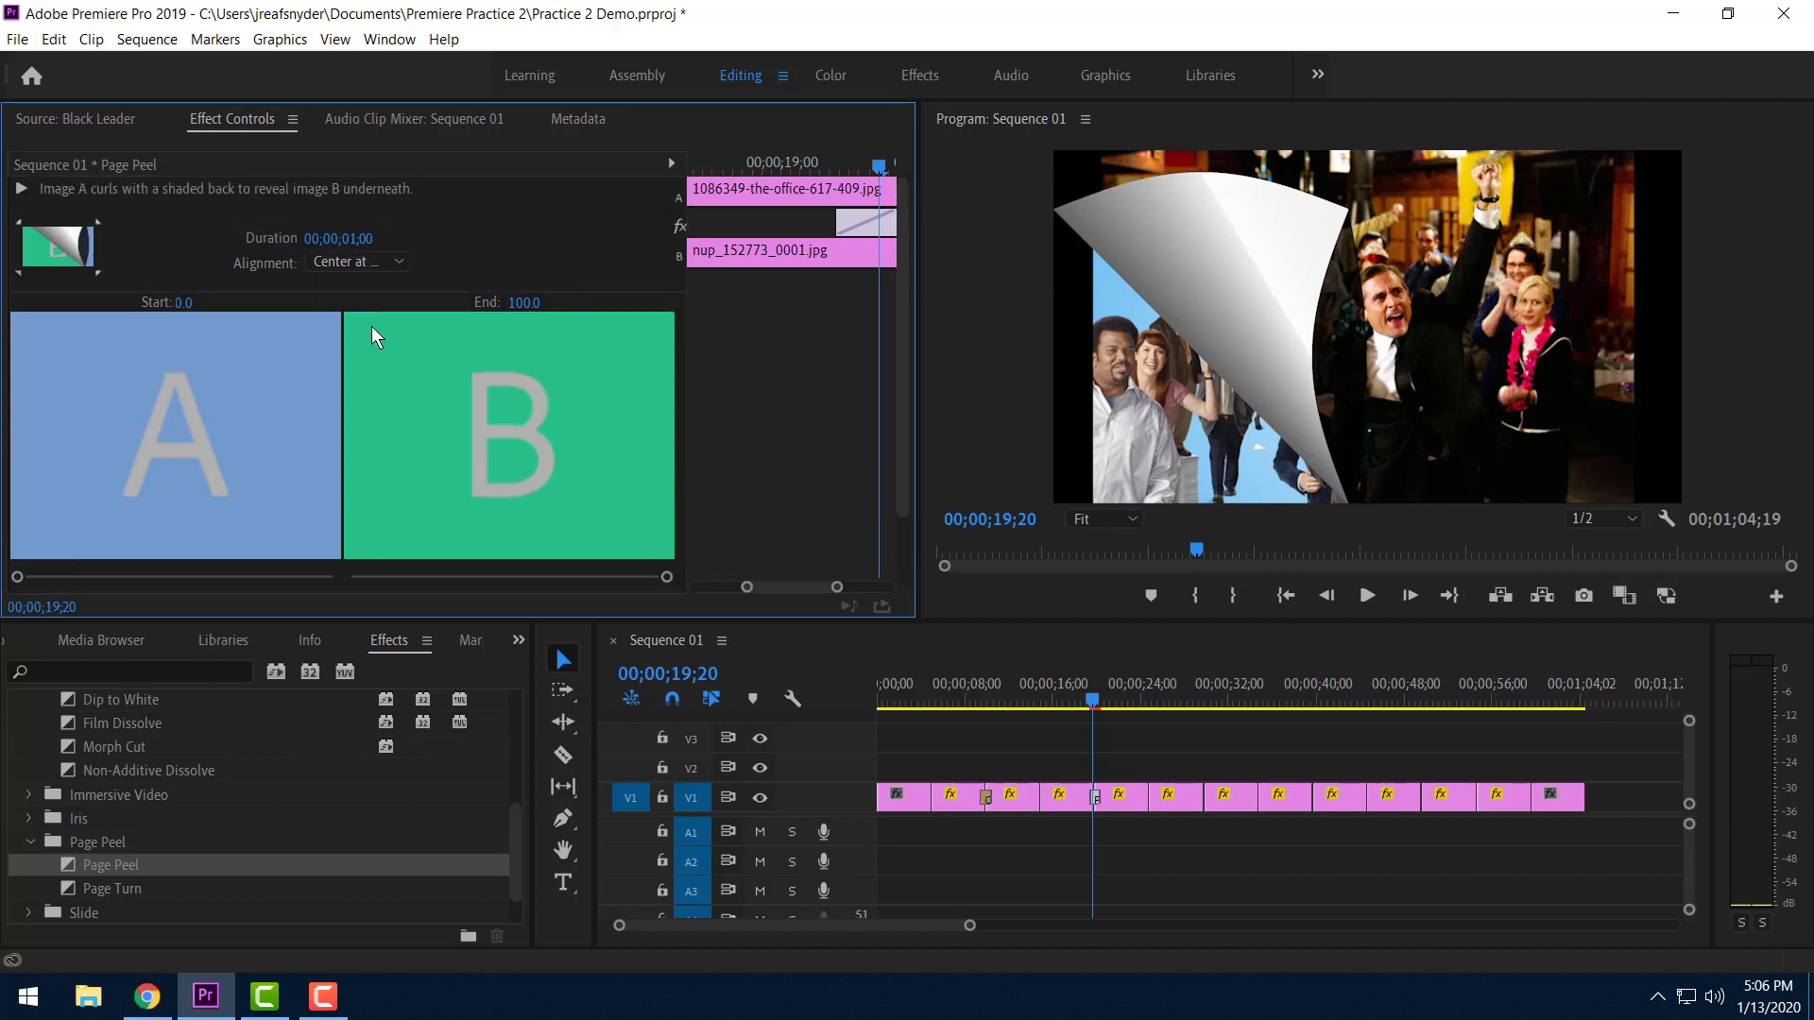
# Replace the Page Peel between the third and fourth image clips with an Iris Cross transition and select it for editing.
pyautogui.scroll(2, 125, 756)
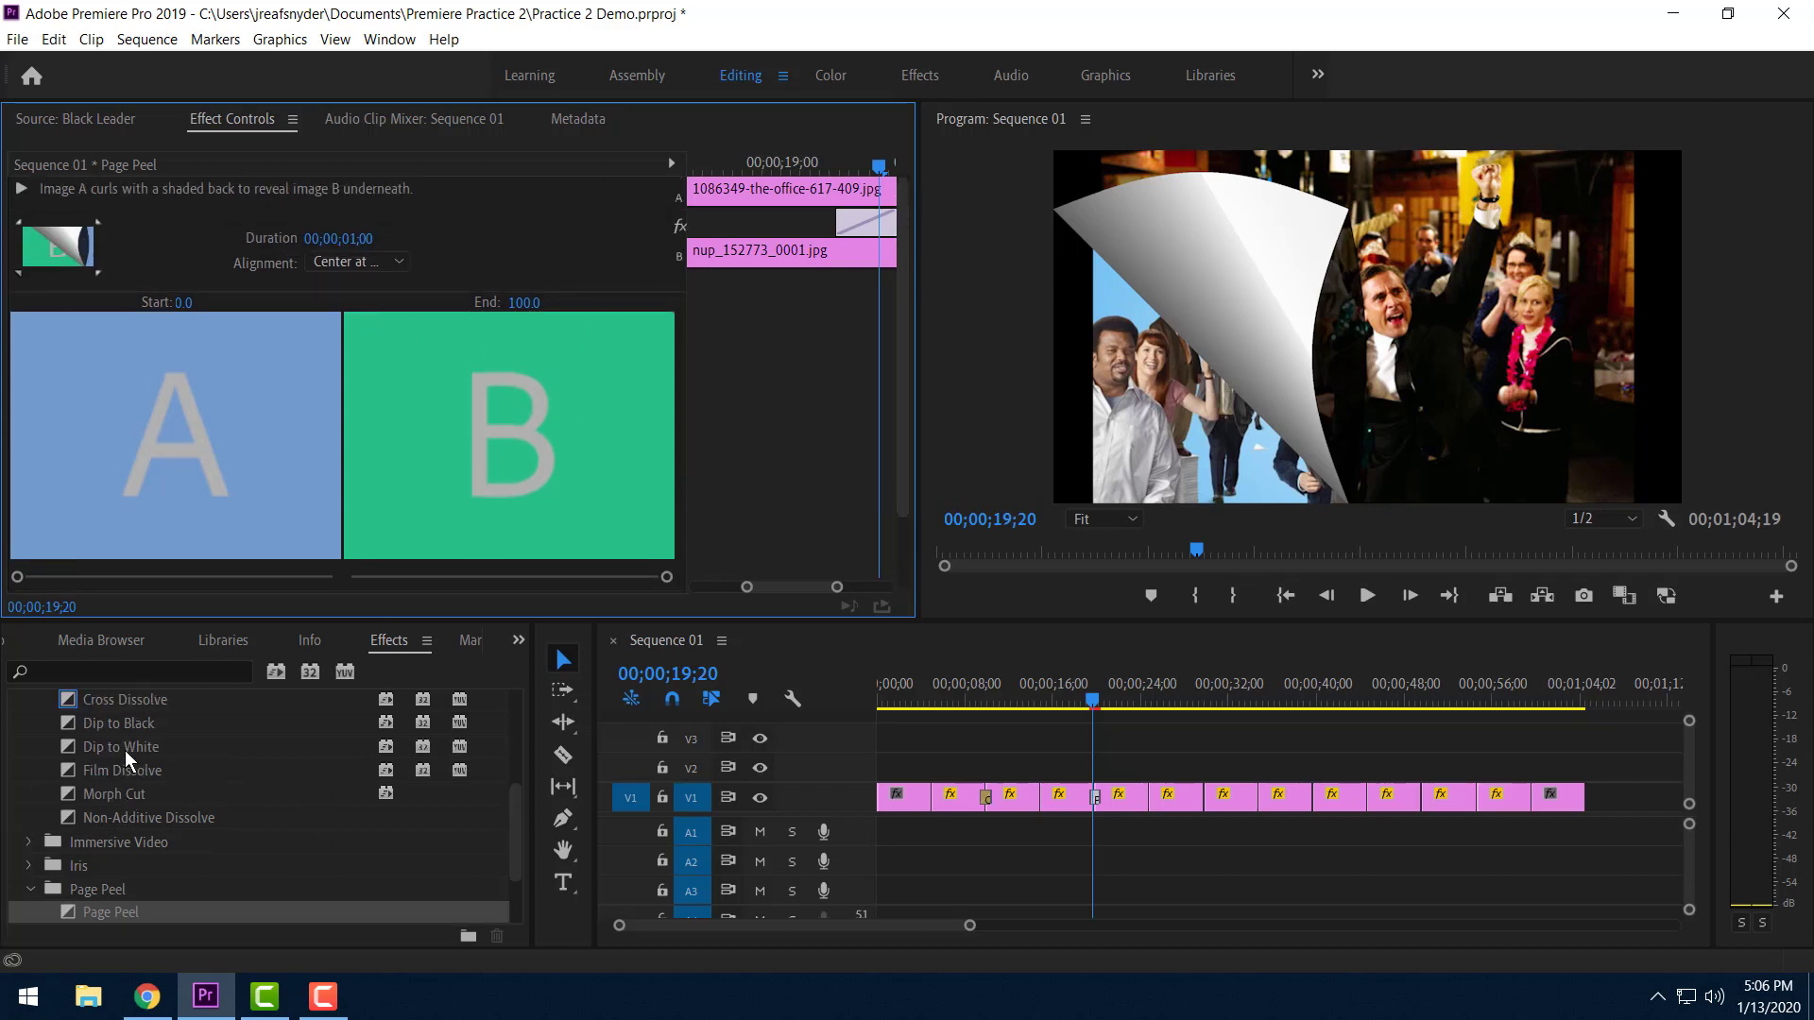
pyautogui.scroll(-4, 138, 762)
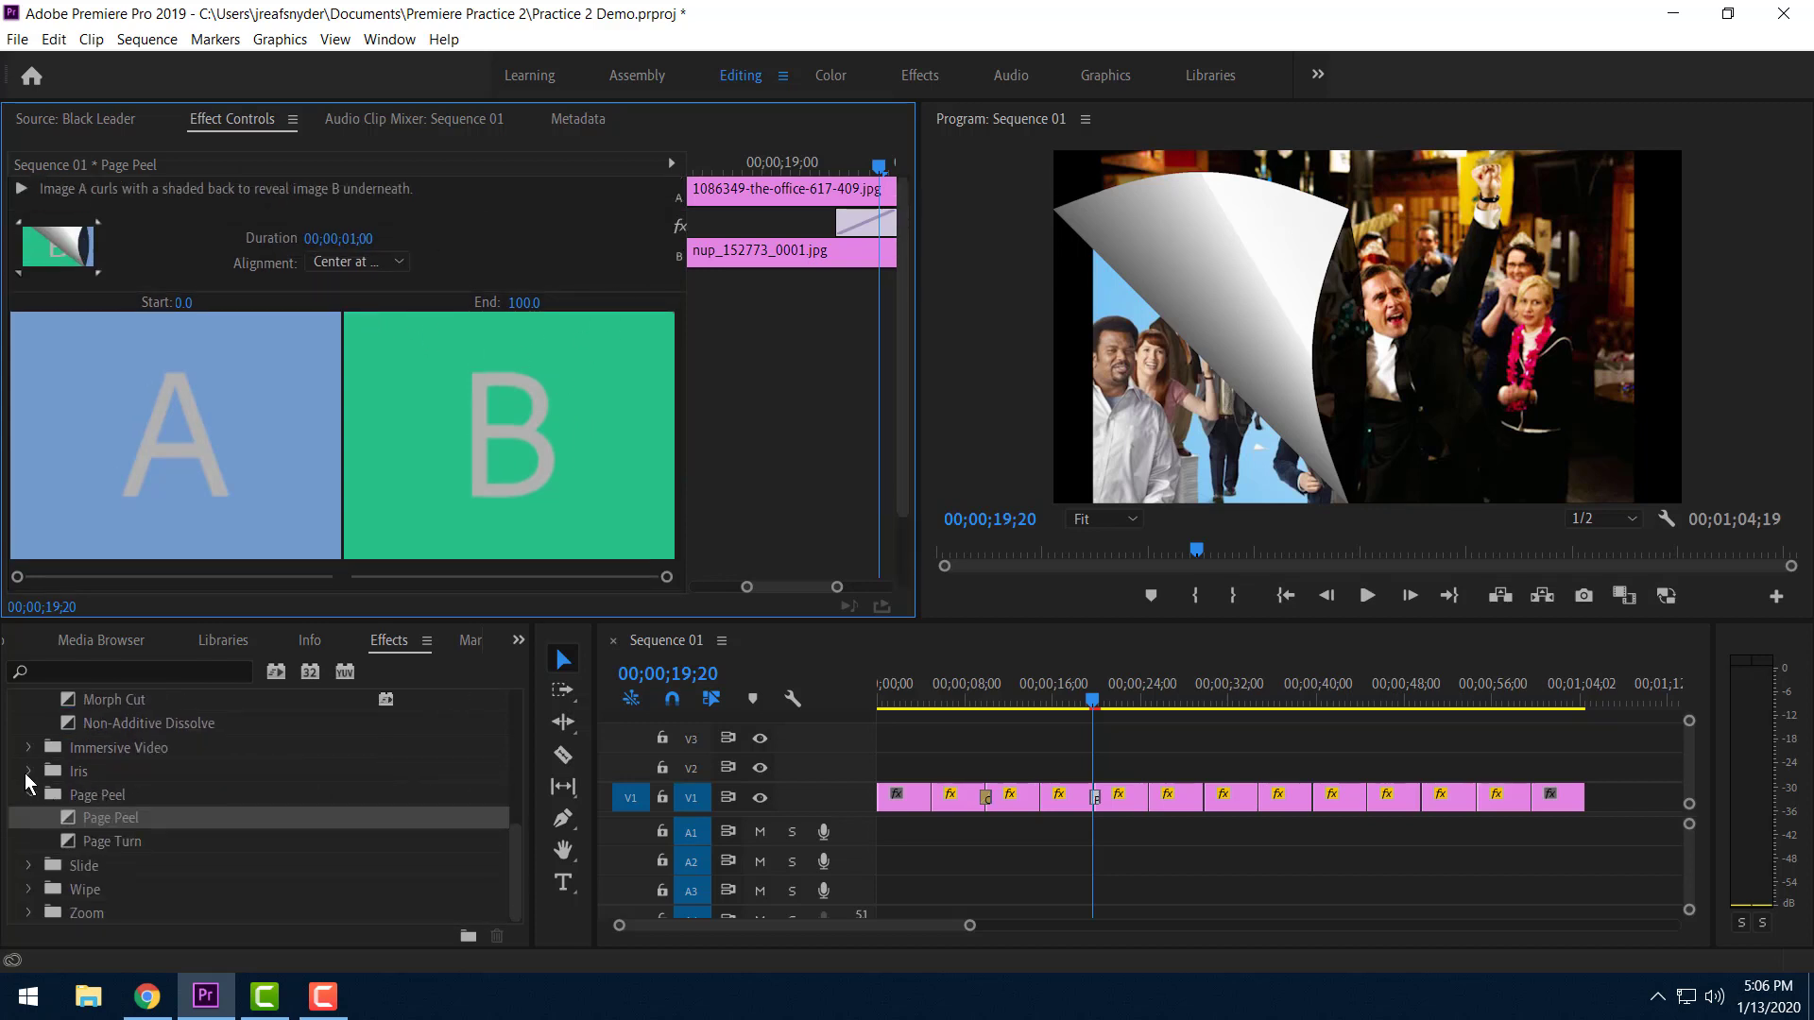
pyautogui.click(29, 771)
pyautogui.moveTo(109, 819); pyautogui.dragTo(1095, 796)
pyautogui.click(1095, 800)
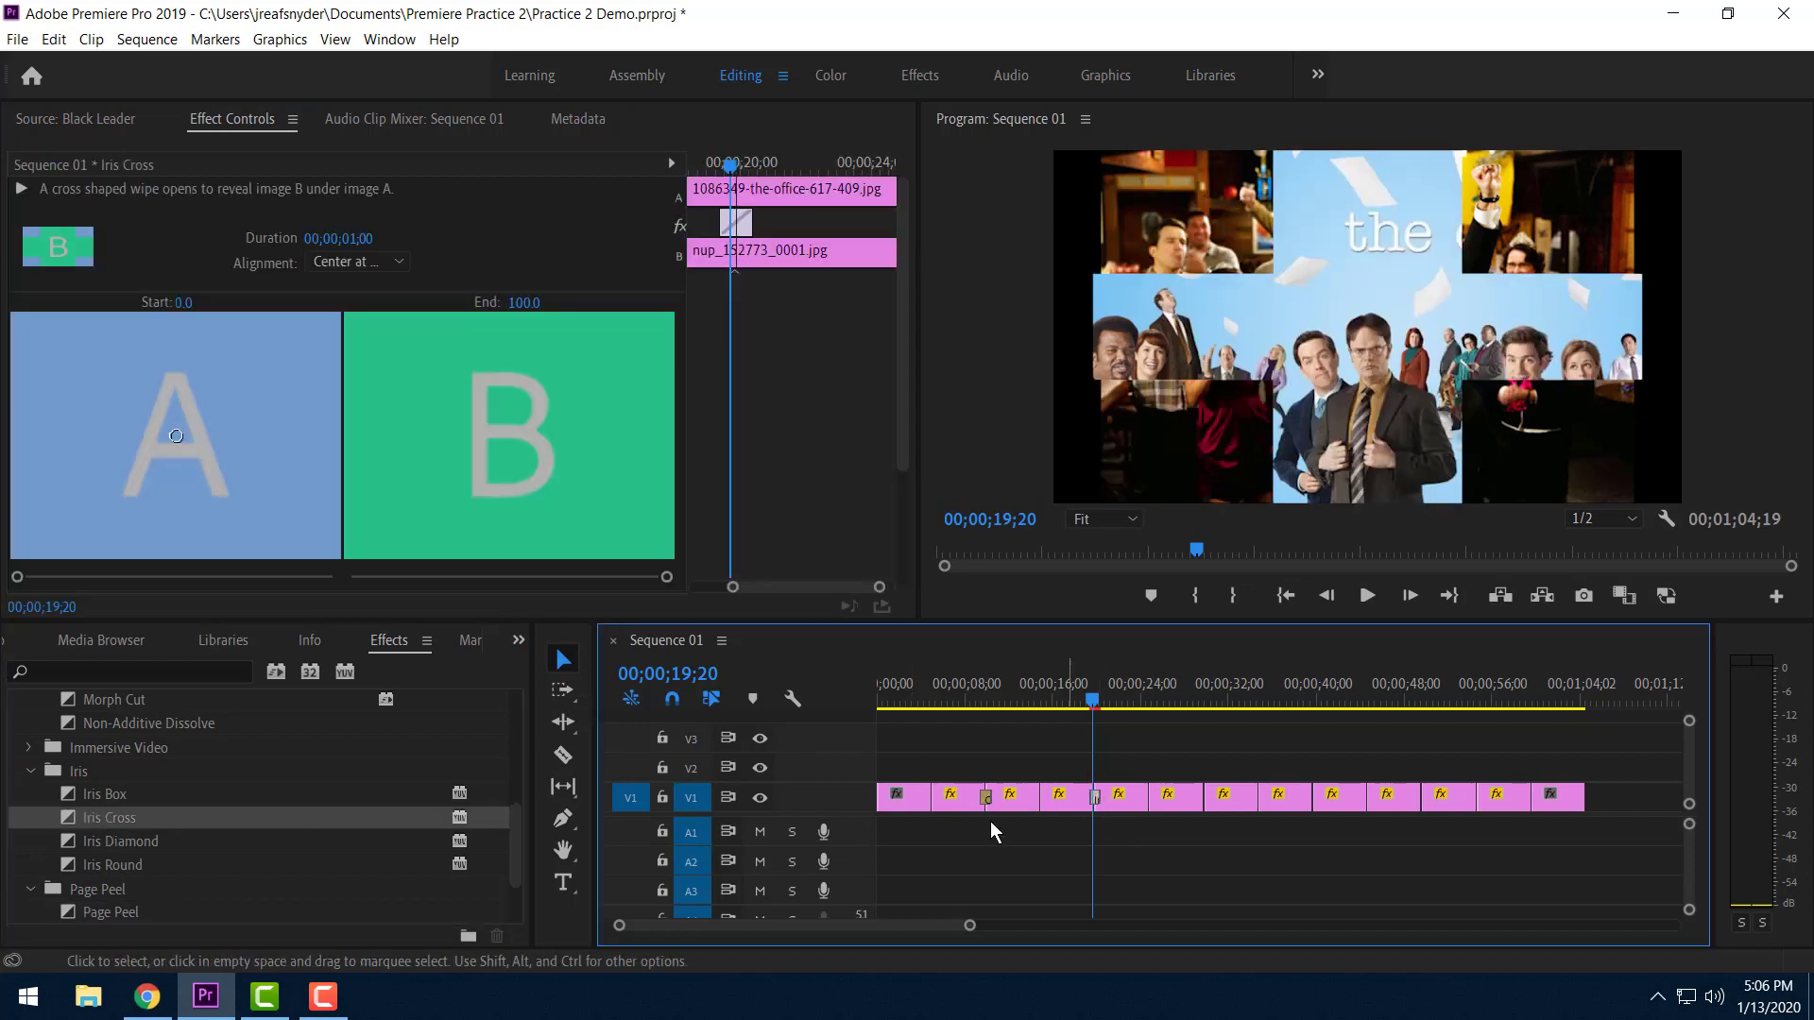
# Shift the centre point of the Iris Cross transition slightly to the right of the middle of image A.
pyautogui.click(116, 414)
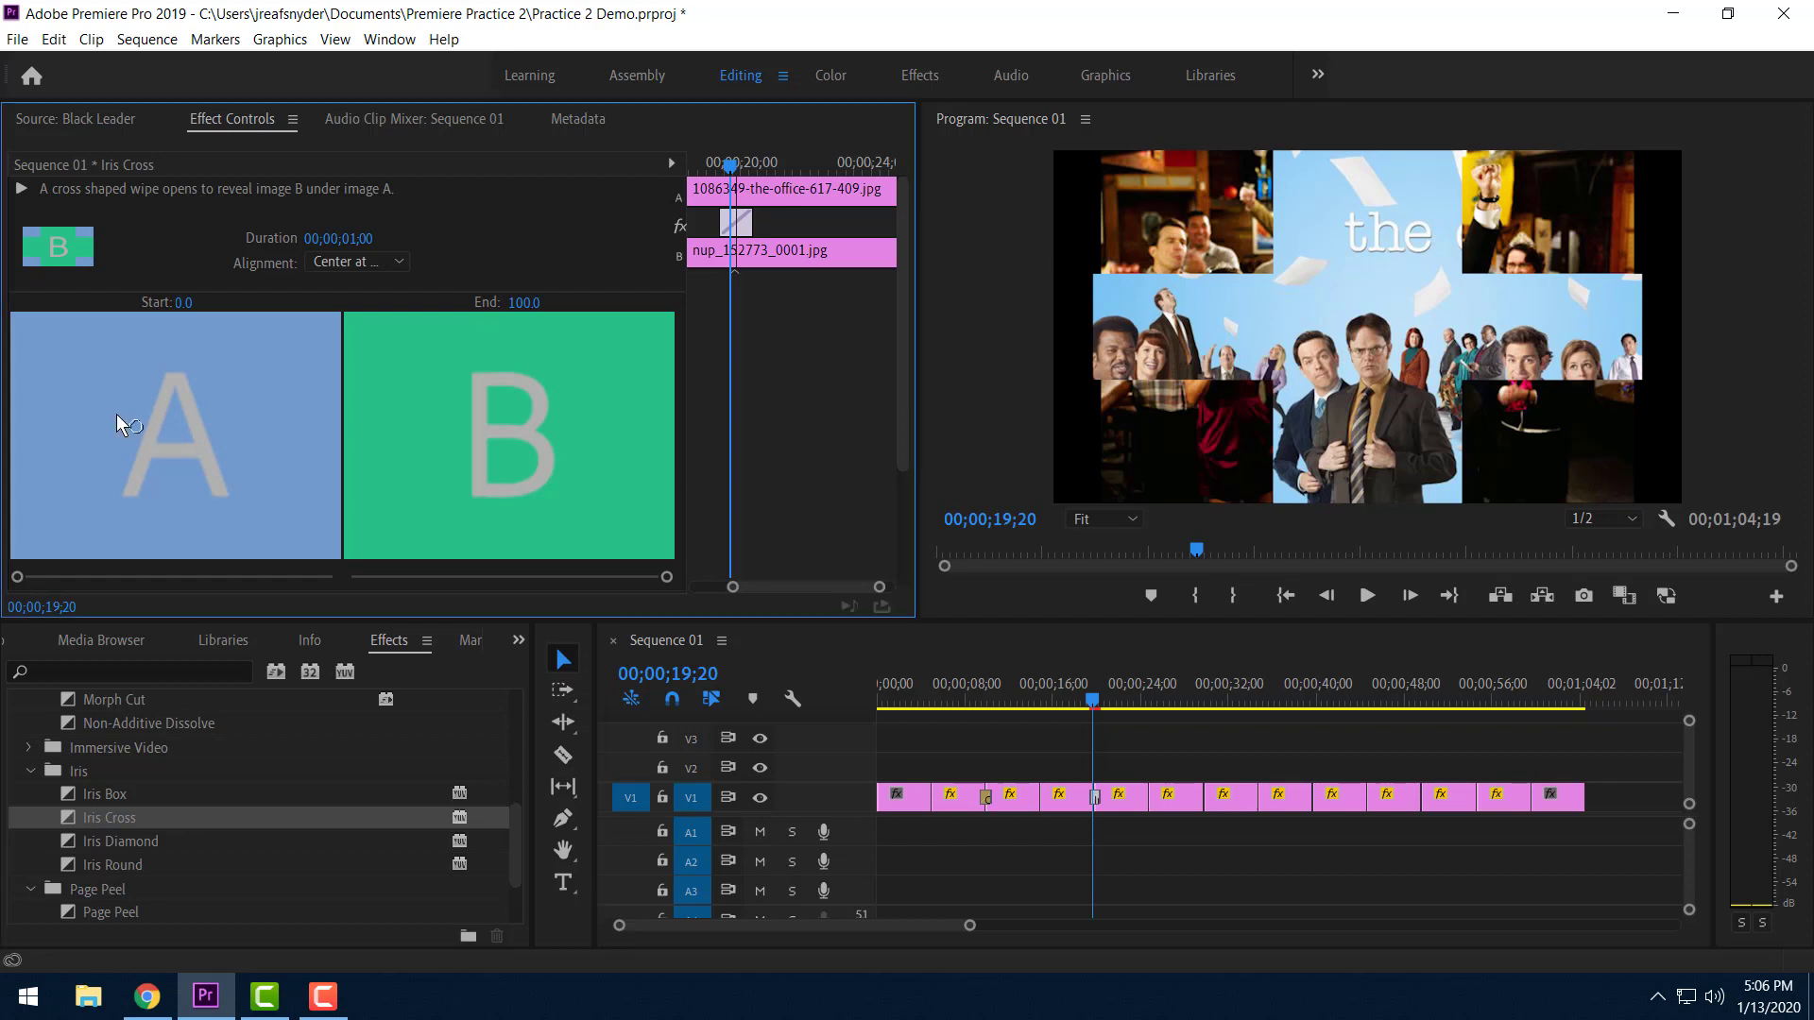
pyautogui.moveTo(75, 382); pyautogui.dragTo(186, 440)
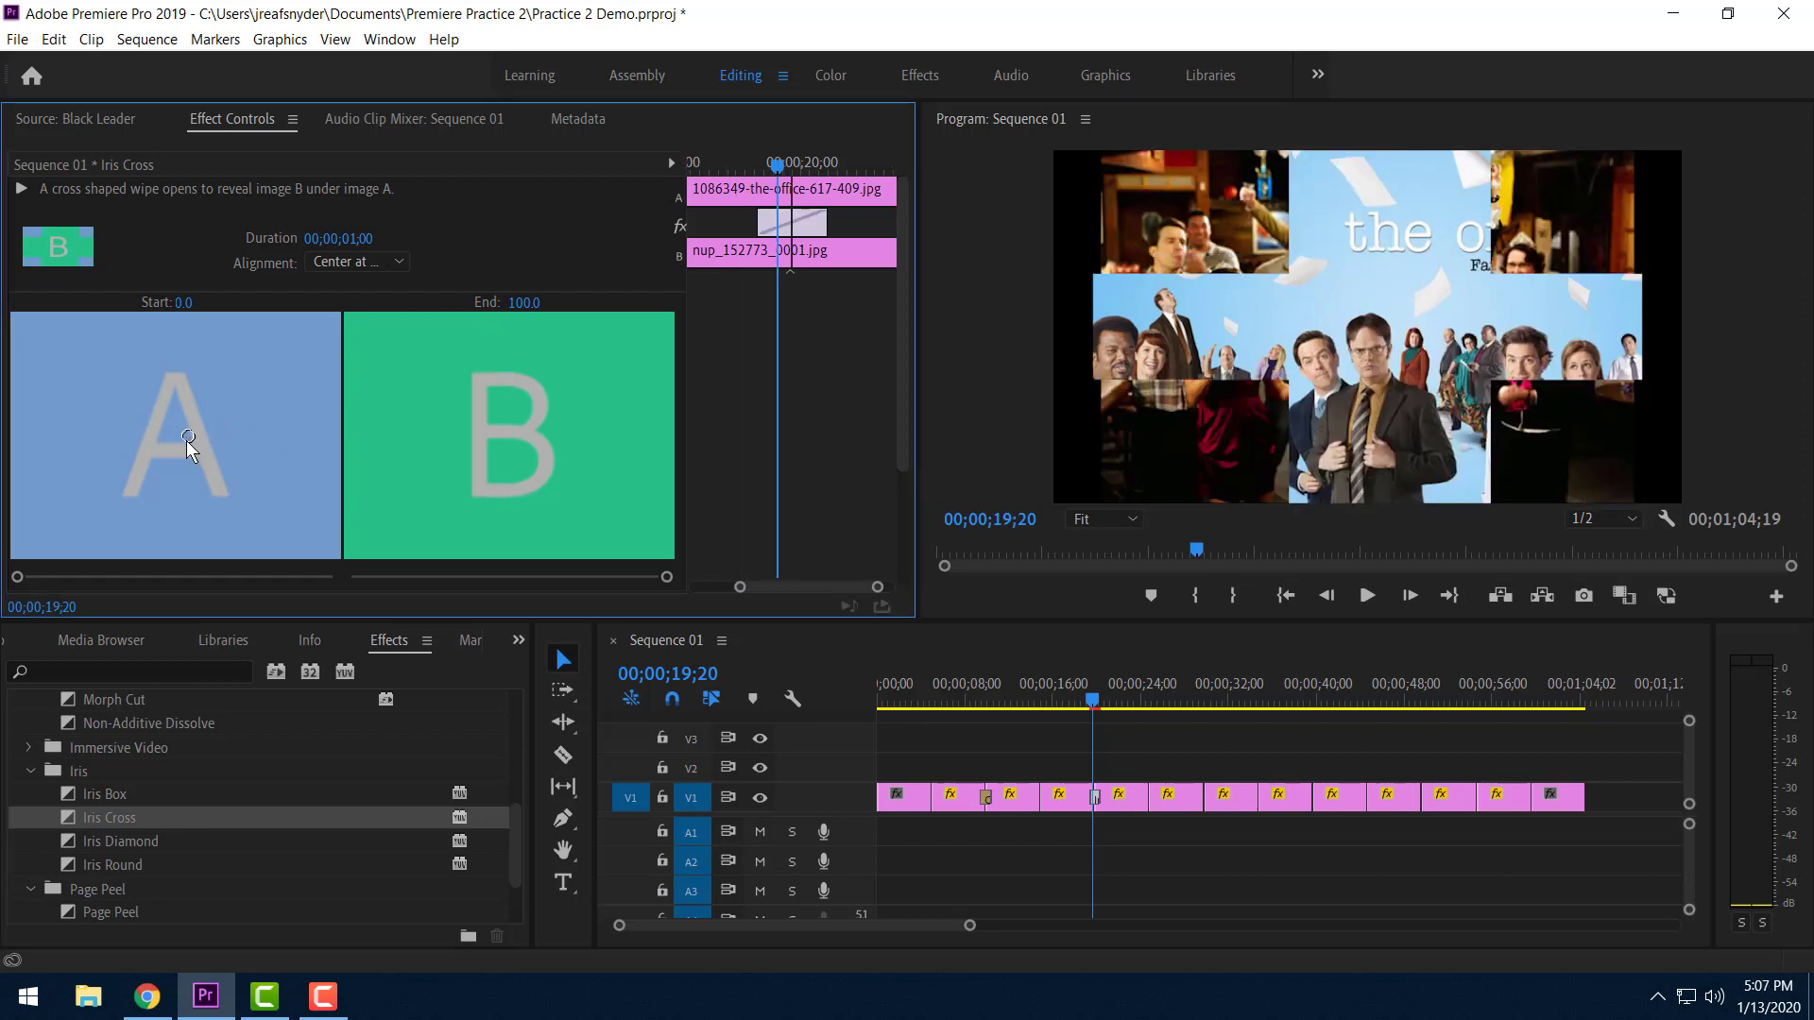
pyautogui.scroll(-3, 185, 440)
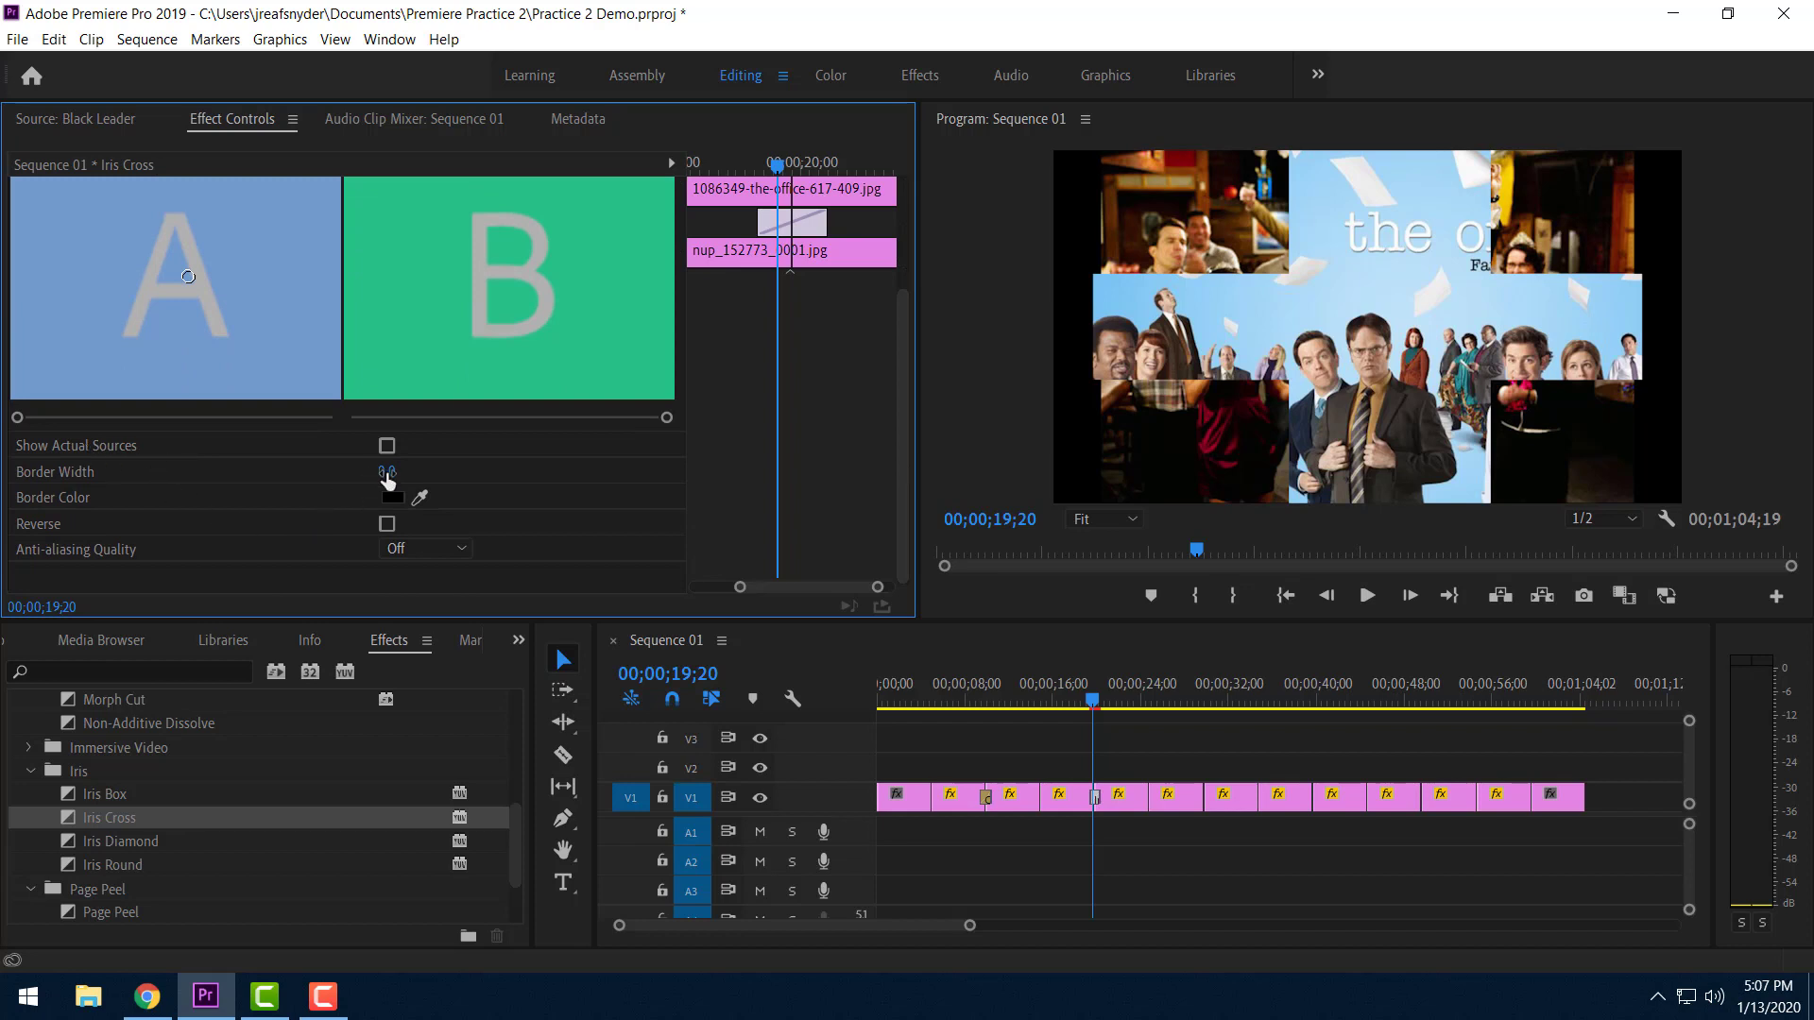
# Set the Iris Cross border width to 20.2, and replace the transition with a Band Wipe at the same cut, selected for editing.
pyautogui.moveTo(388, 472); pyautogui.dragTo(406, 472)
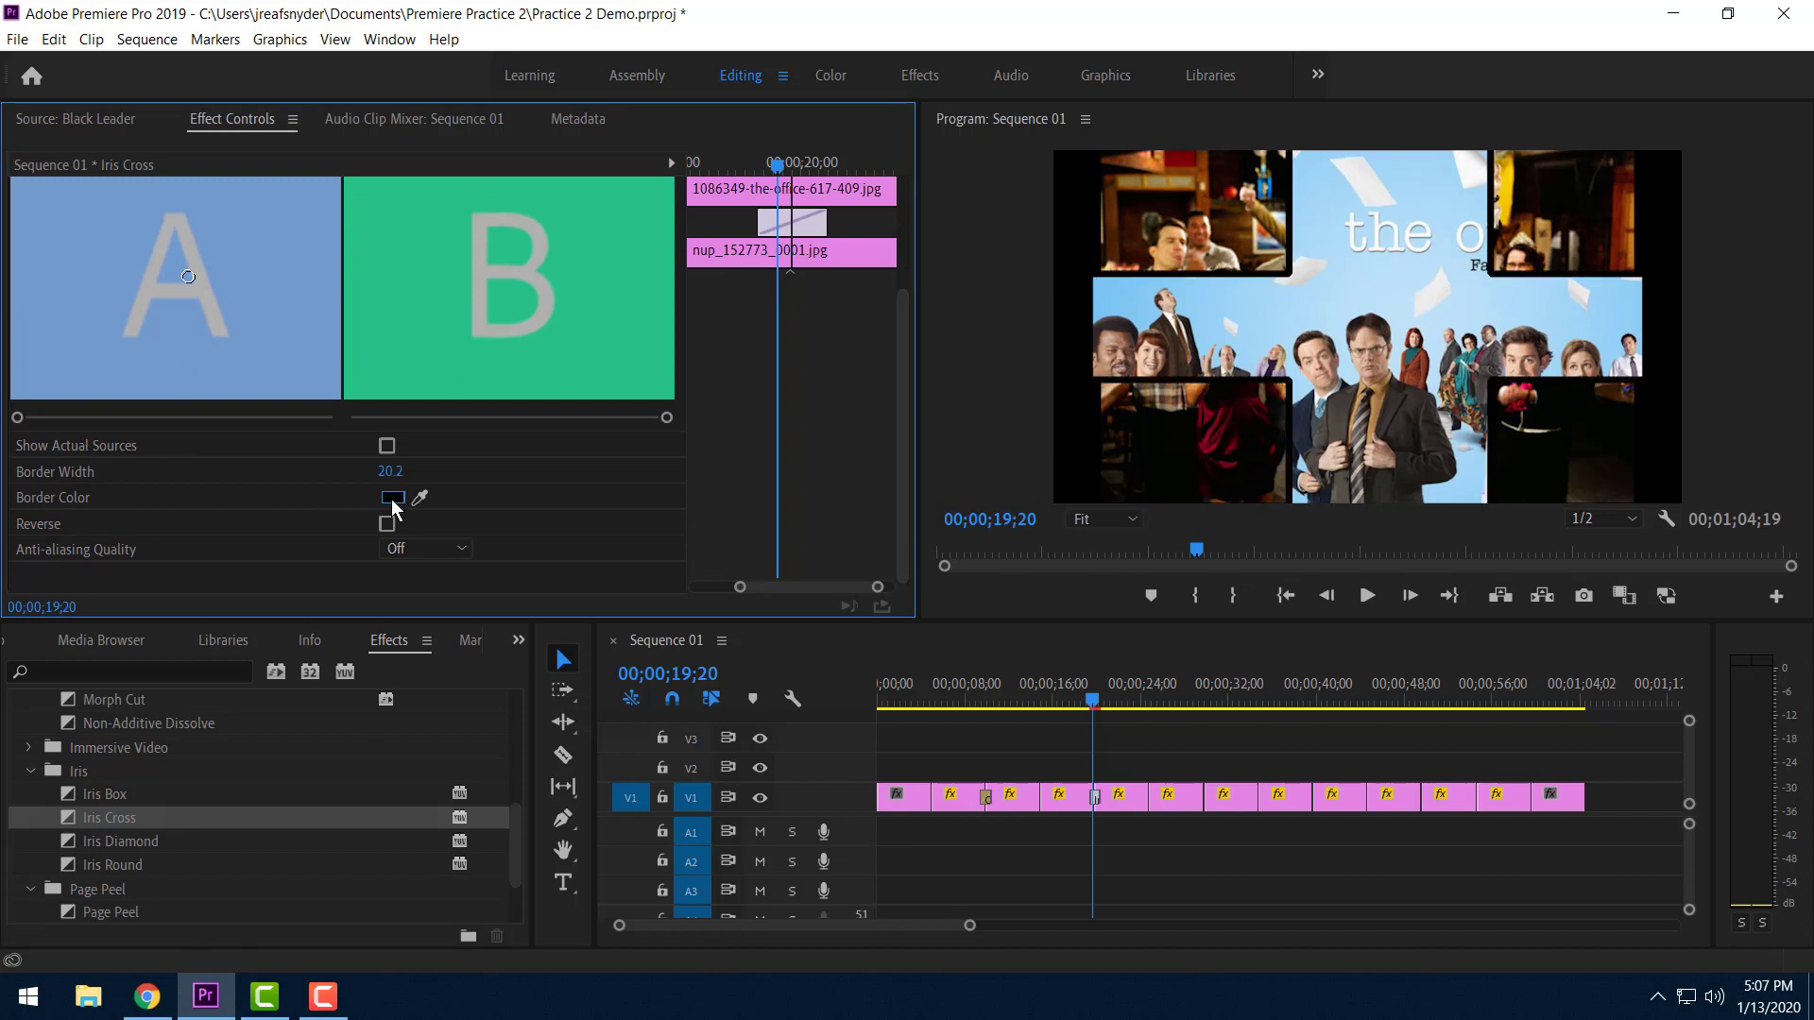
pyautogui.scroll(-3, 198, 752)
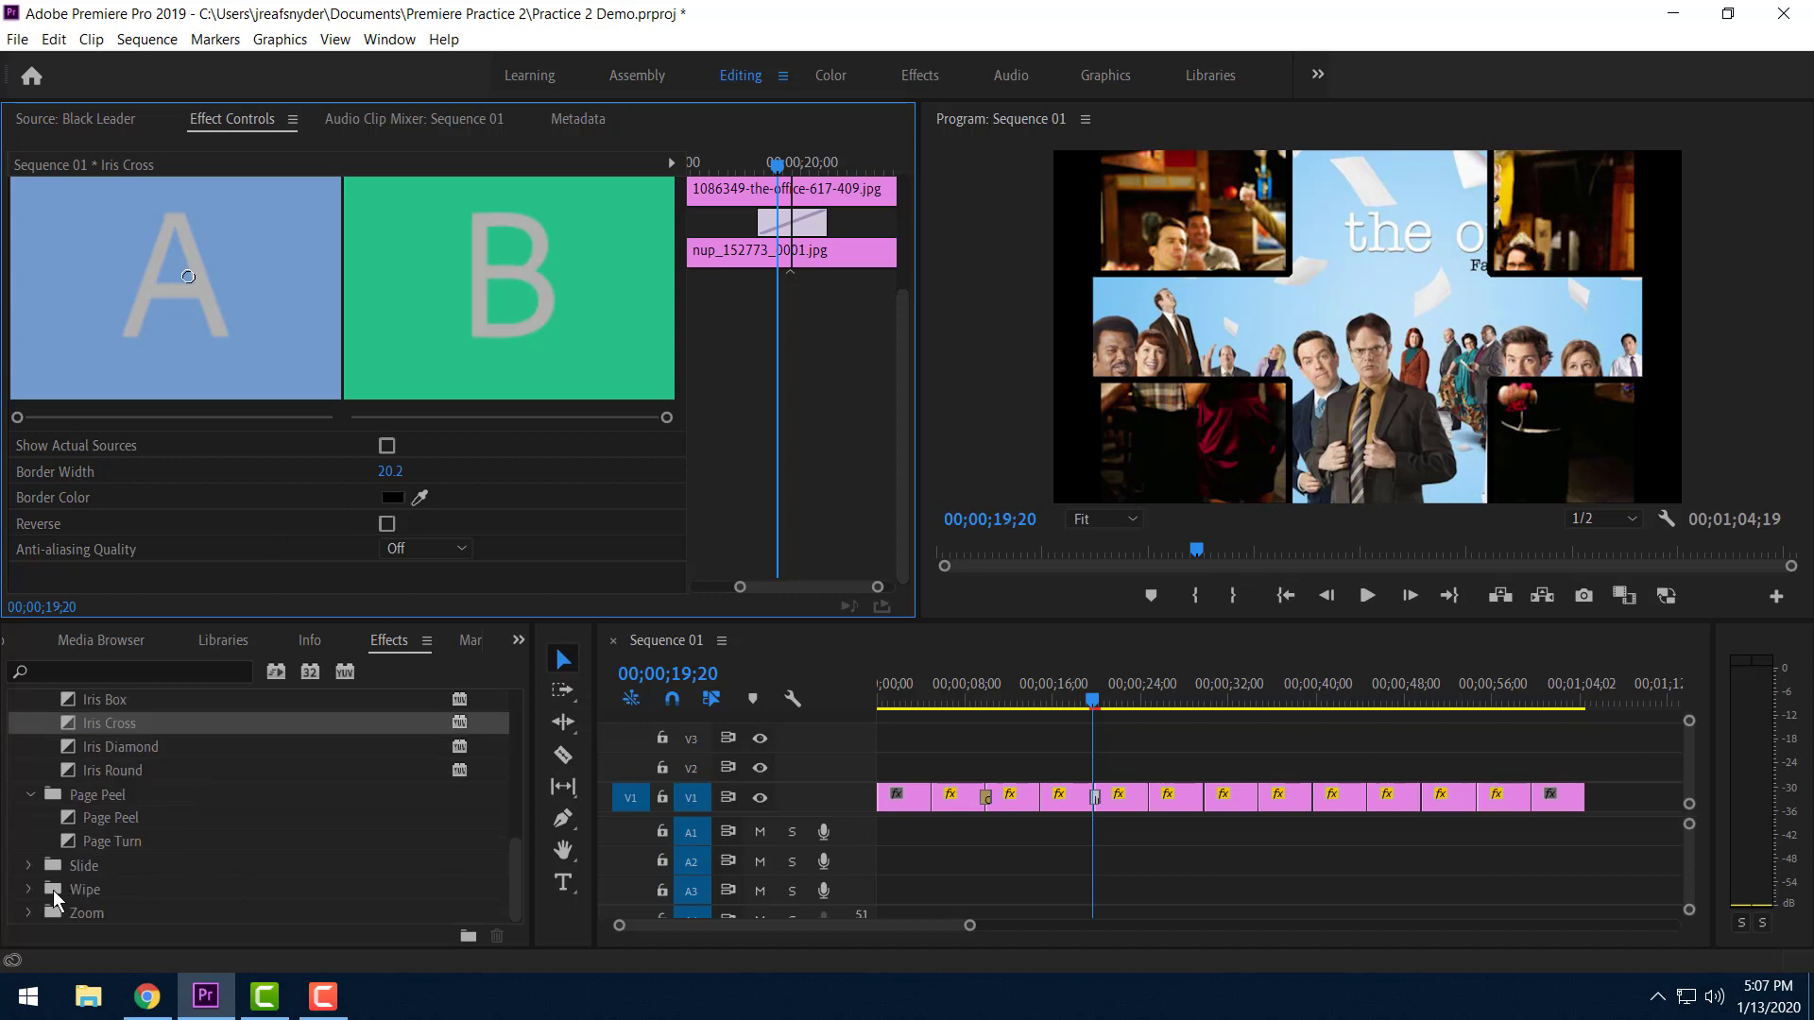
pyautogui.click(30, 888)
pyautogui.scroll(-3, 38, 890)
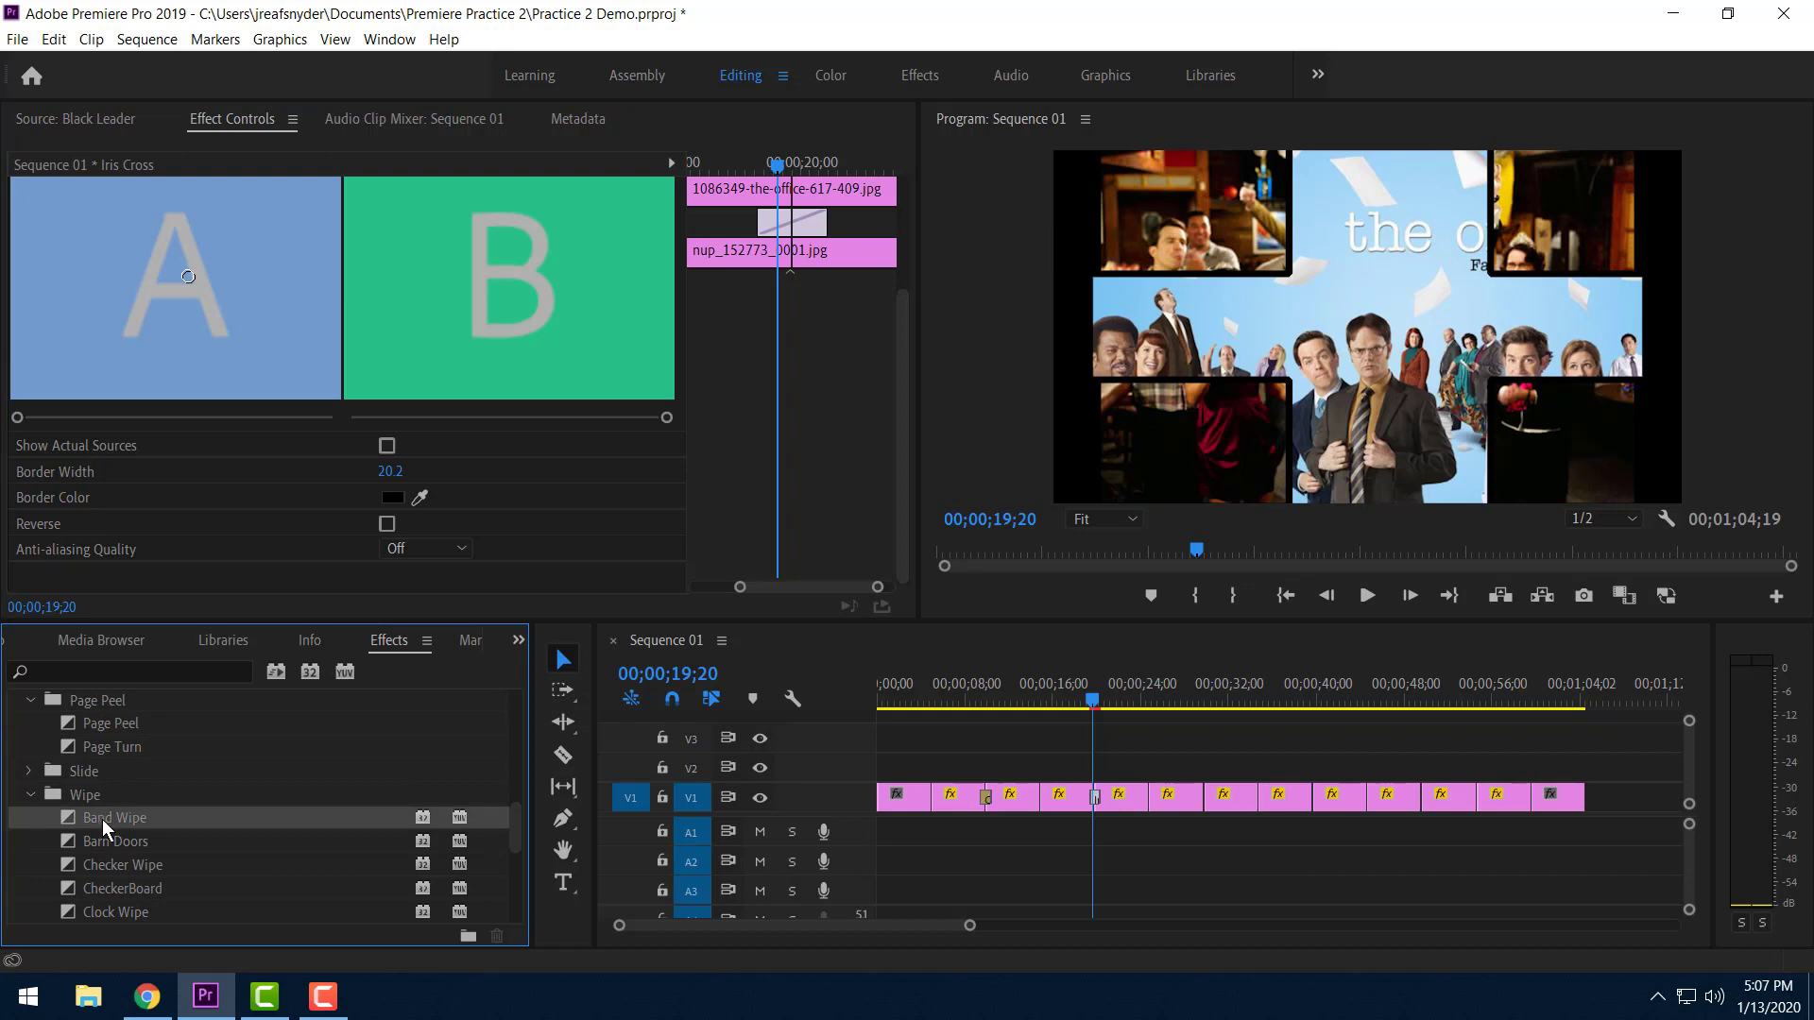
pyautogui.moveTo(102, 819); pyautogui.dragTo(1092, 800)
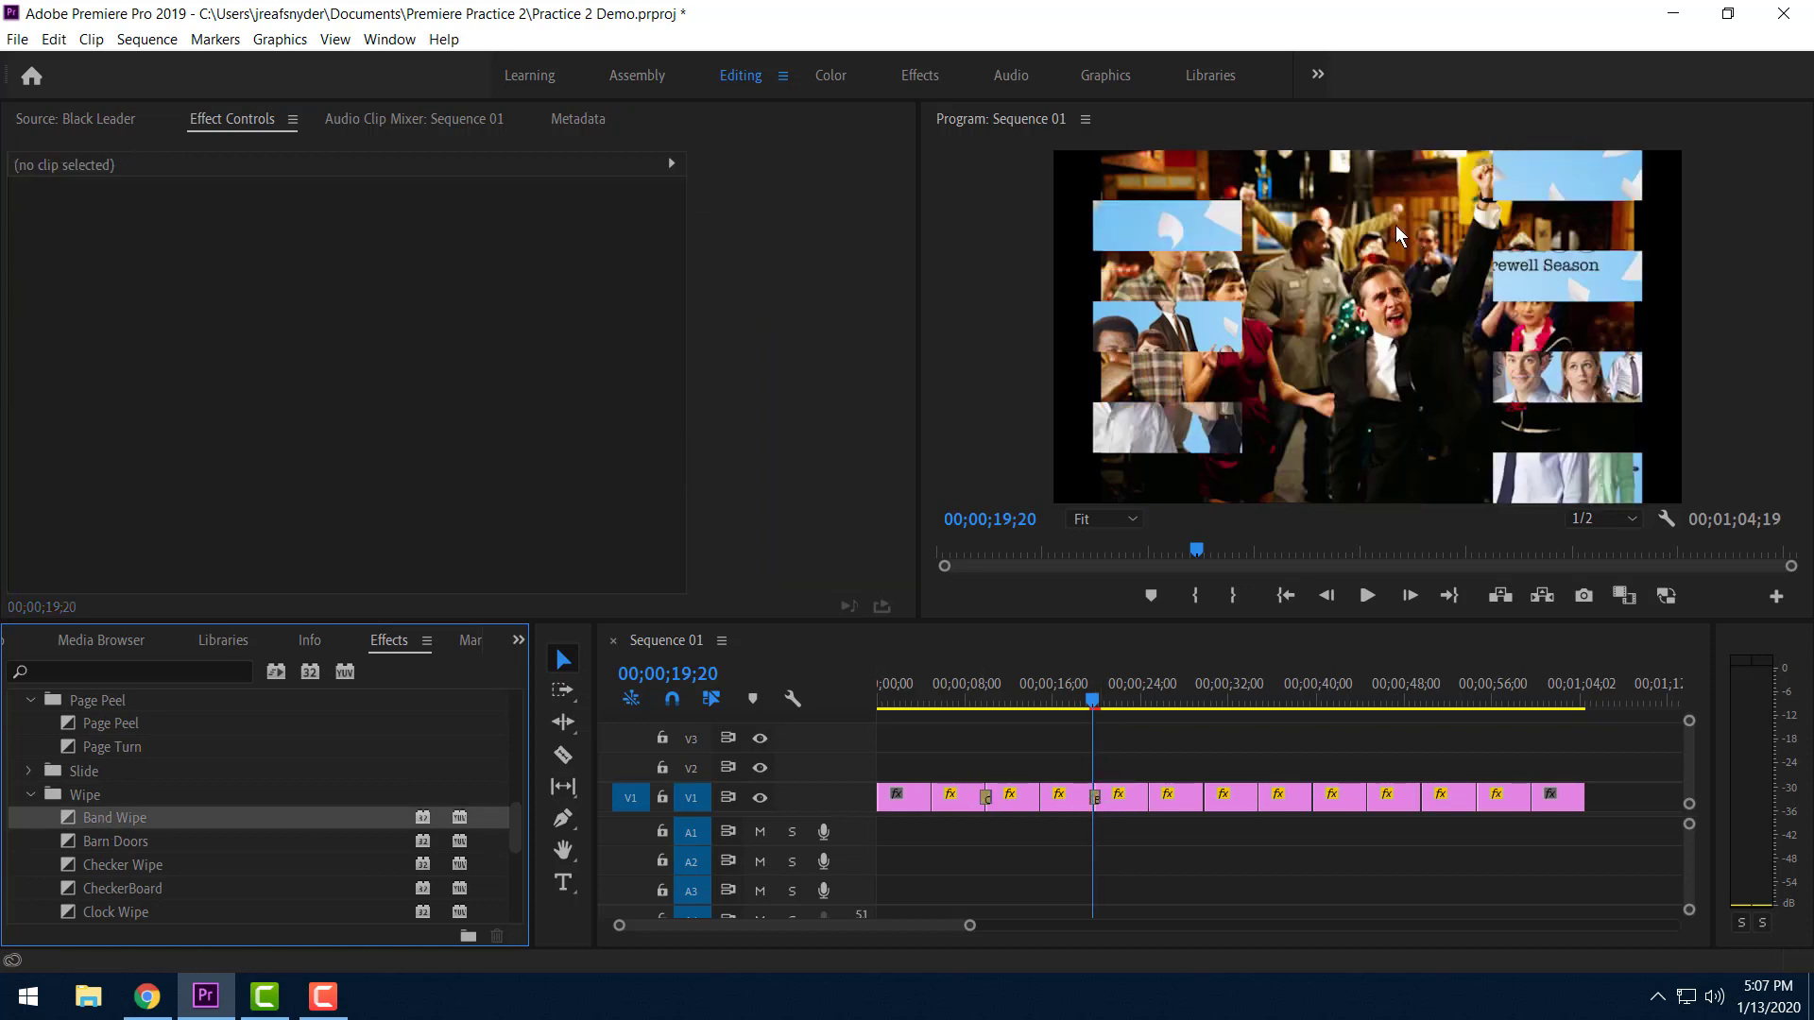
pyautogui.click(1095, 799)
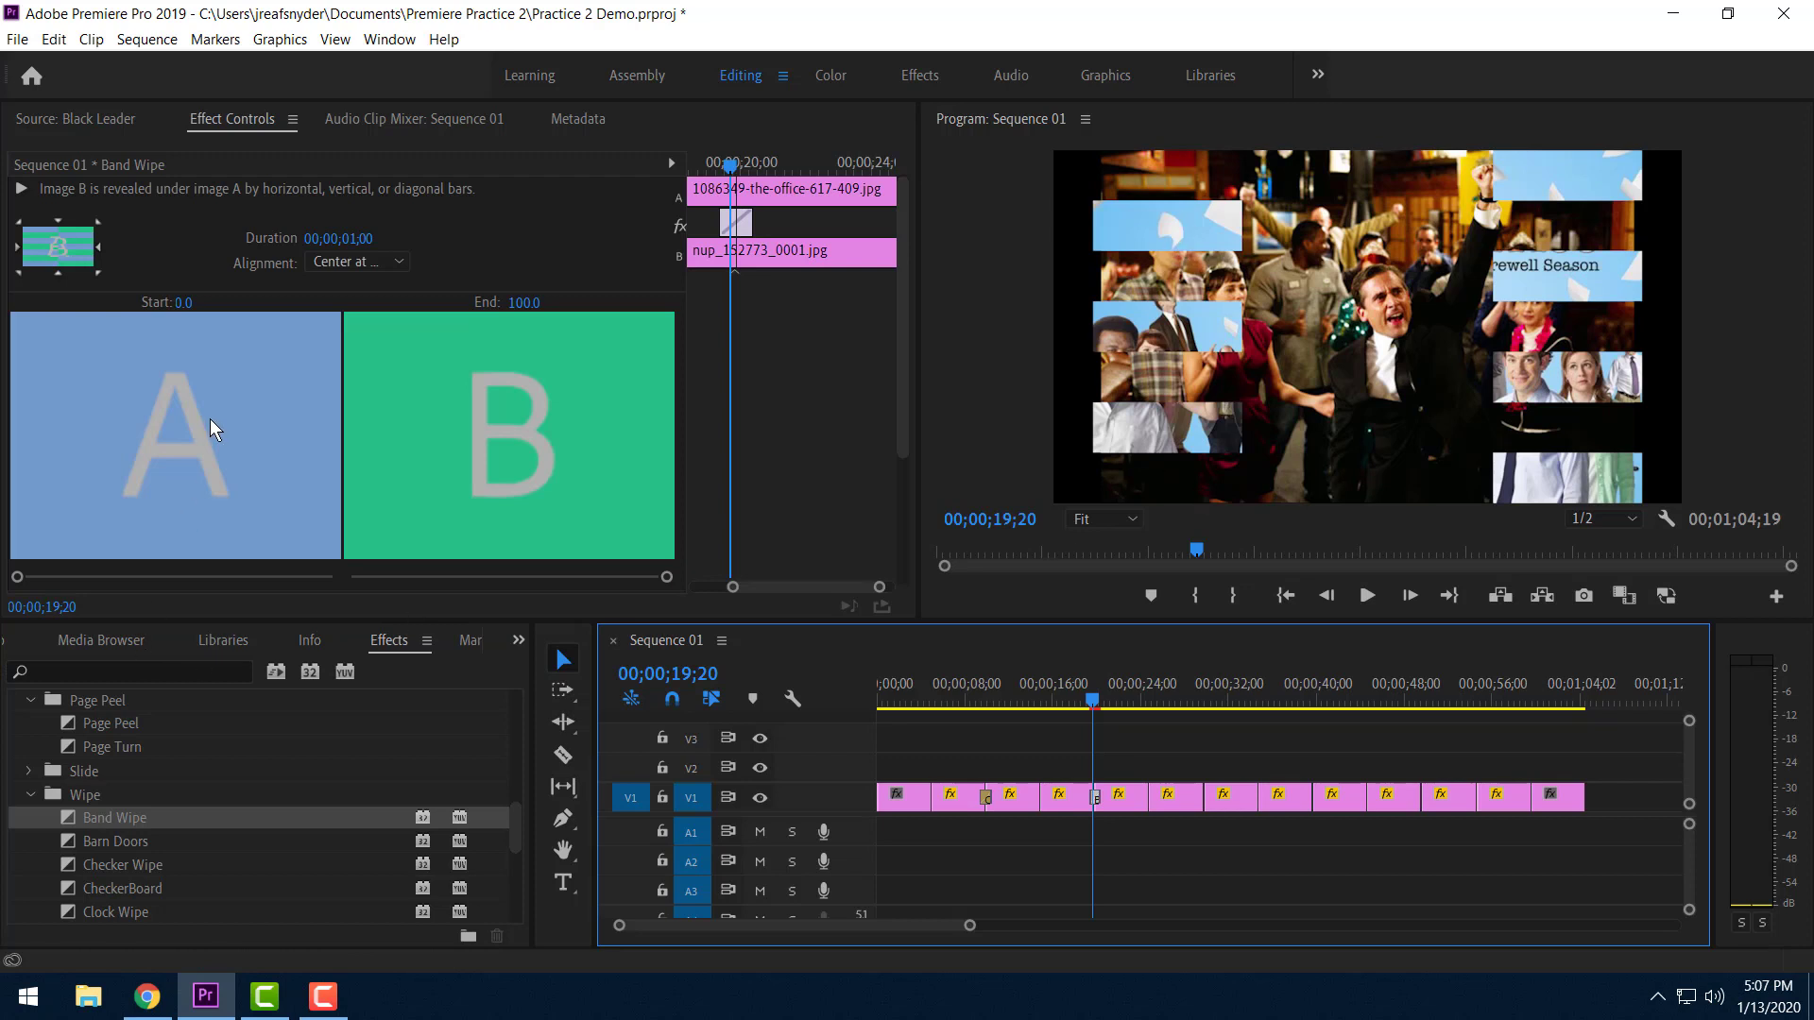
# Customize the Band Wipe's number of bands, trying 2 bands and settling on 32.
pyautogui.scroll(-3, 214, 430)
pyautogui.click(37, 568)
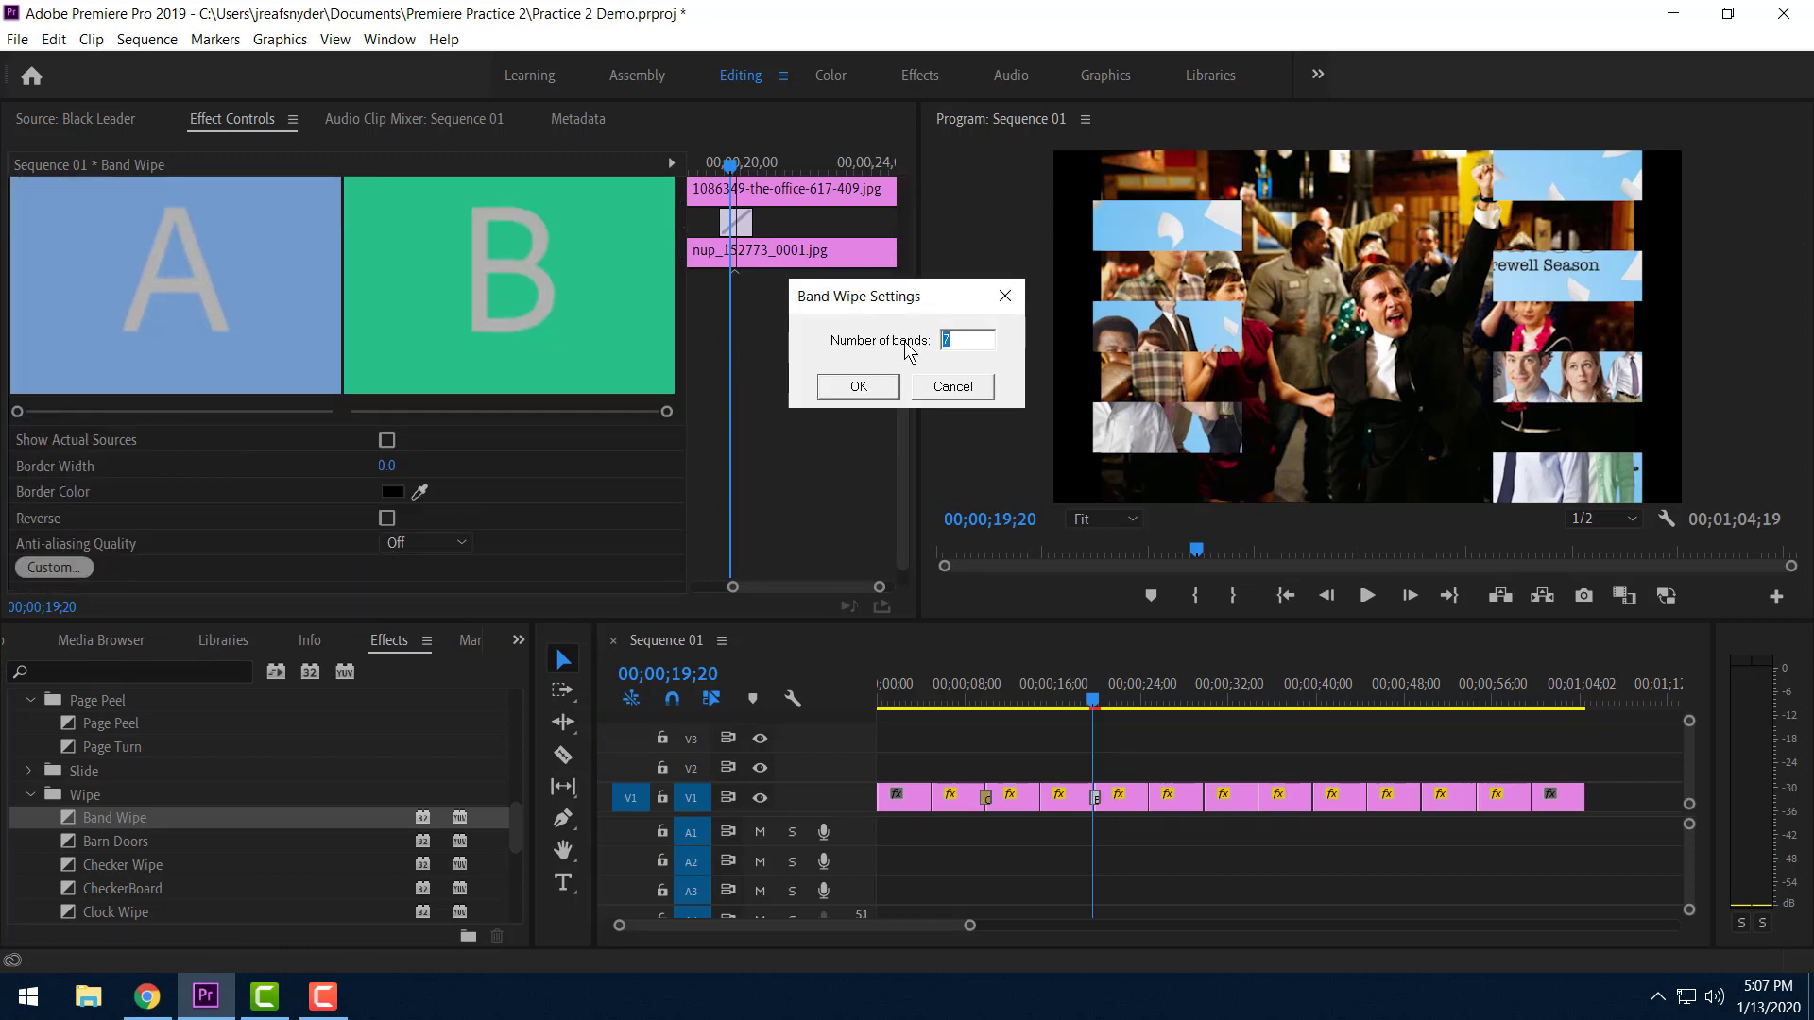
pyautogui.write('2')
pyautogui.click(859, 387)
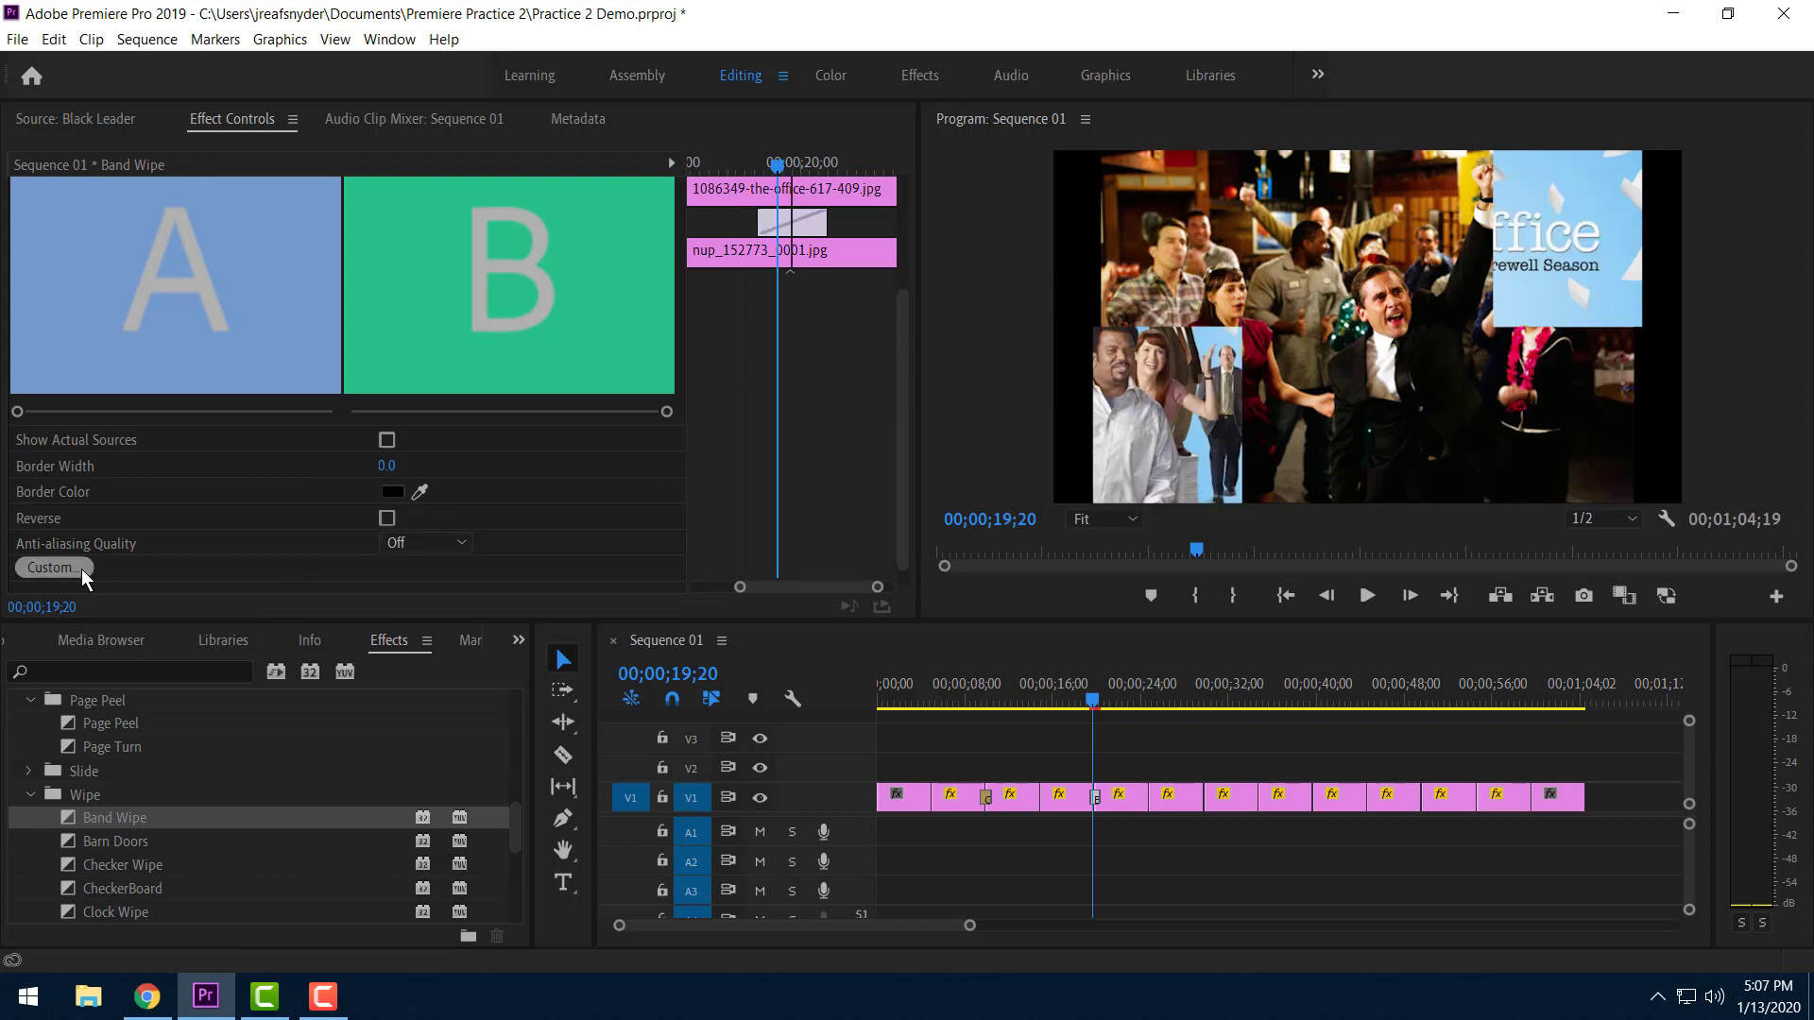
pyautogui.click(54, 568)
pyautogui.write('99')
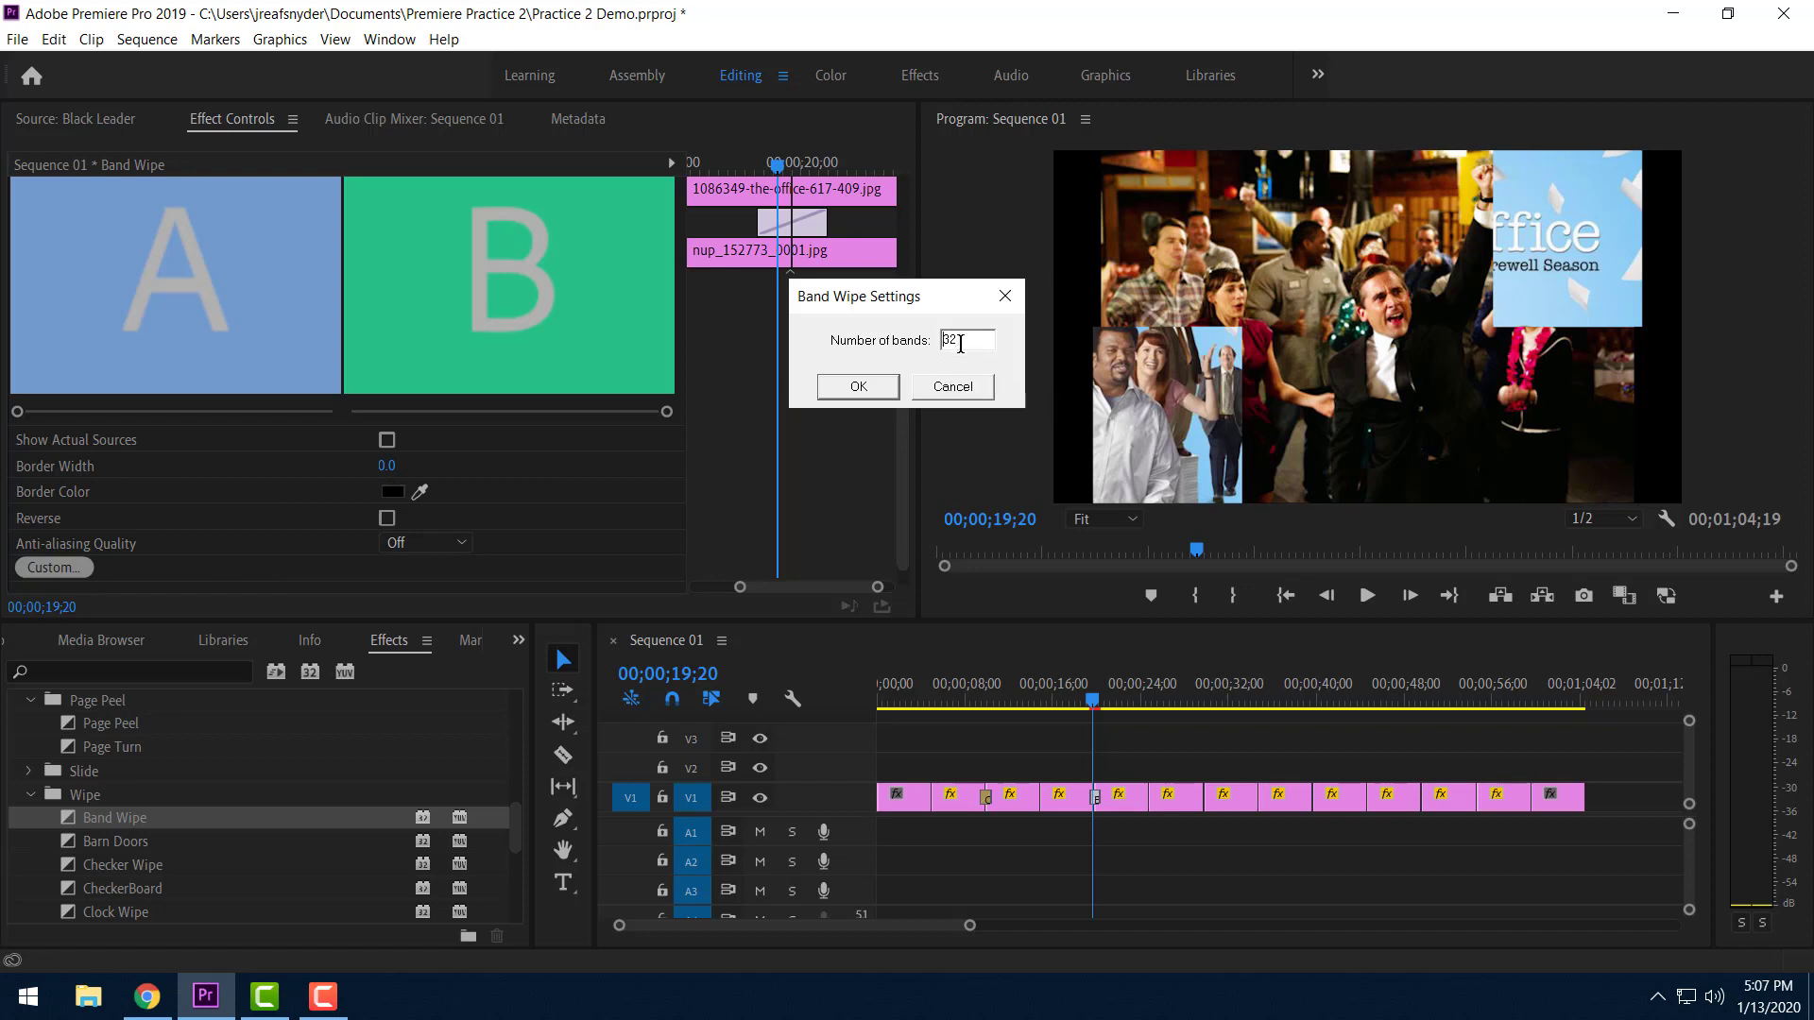
pyautogui.click(869, 388)
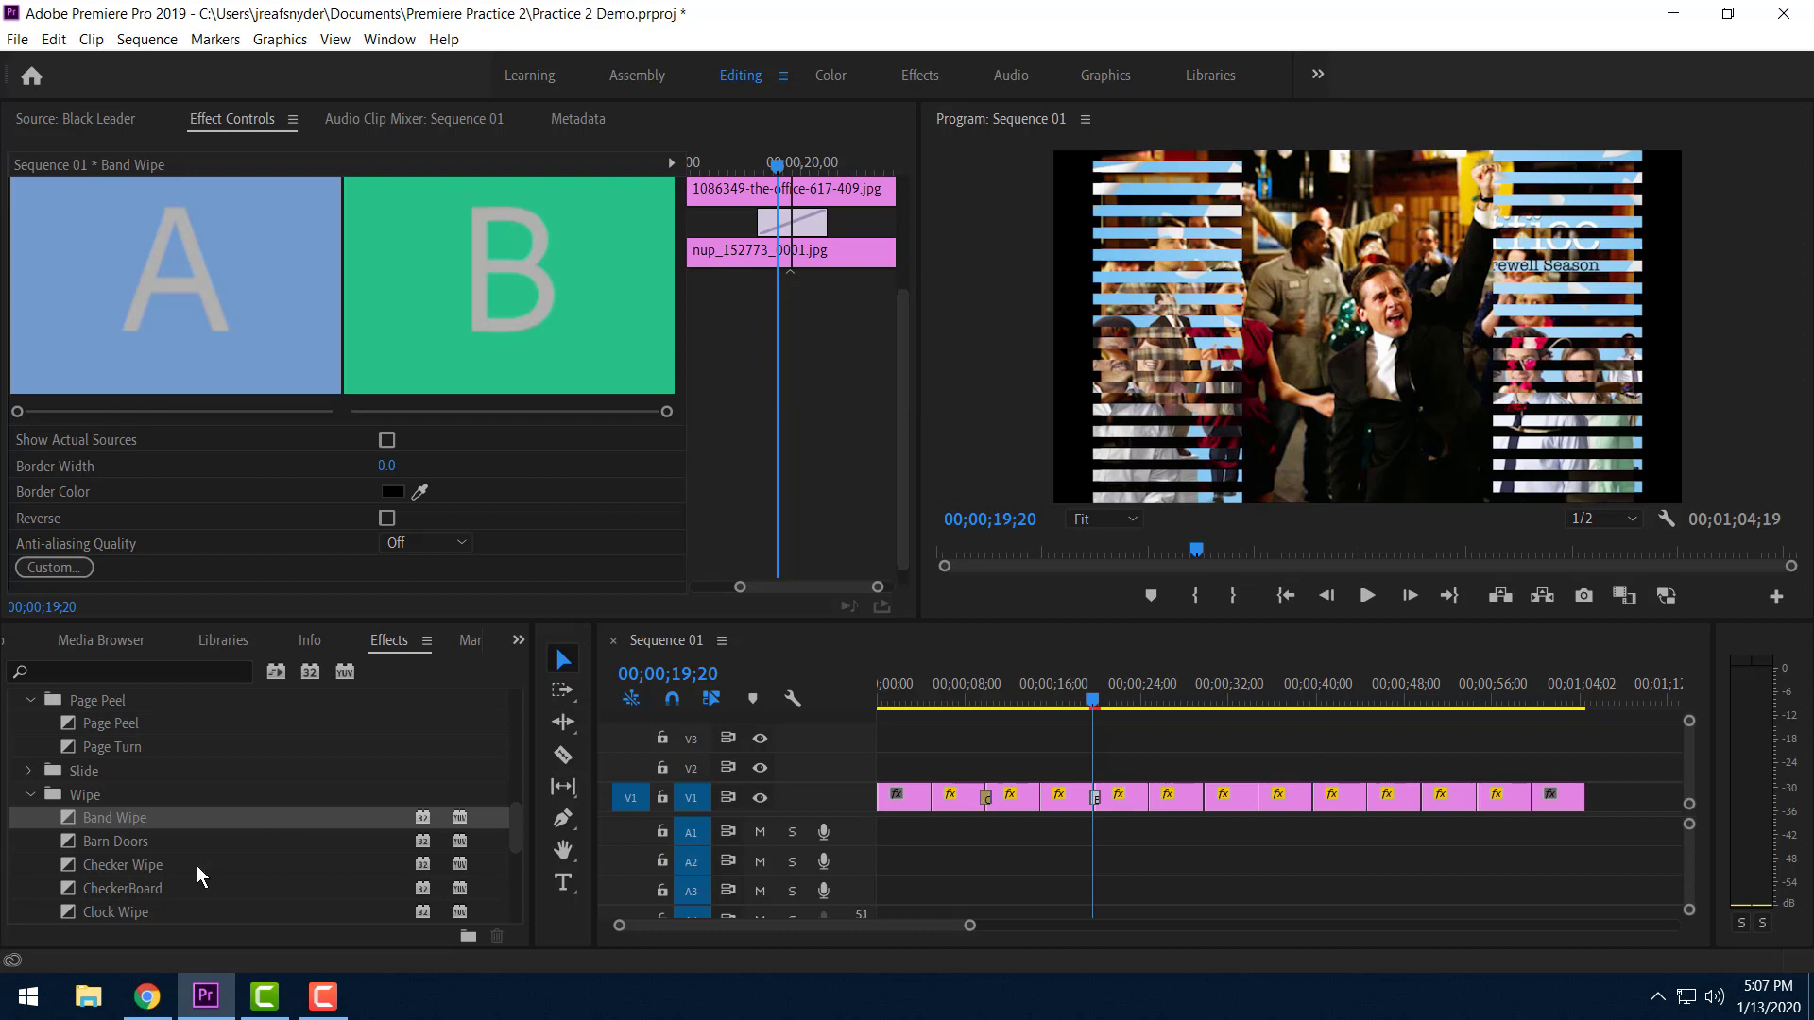
# Collapse the expanded Wipe, Page Peel, Iris and Dissolve transition folders.
pyautogui.click(30, 791)
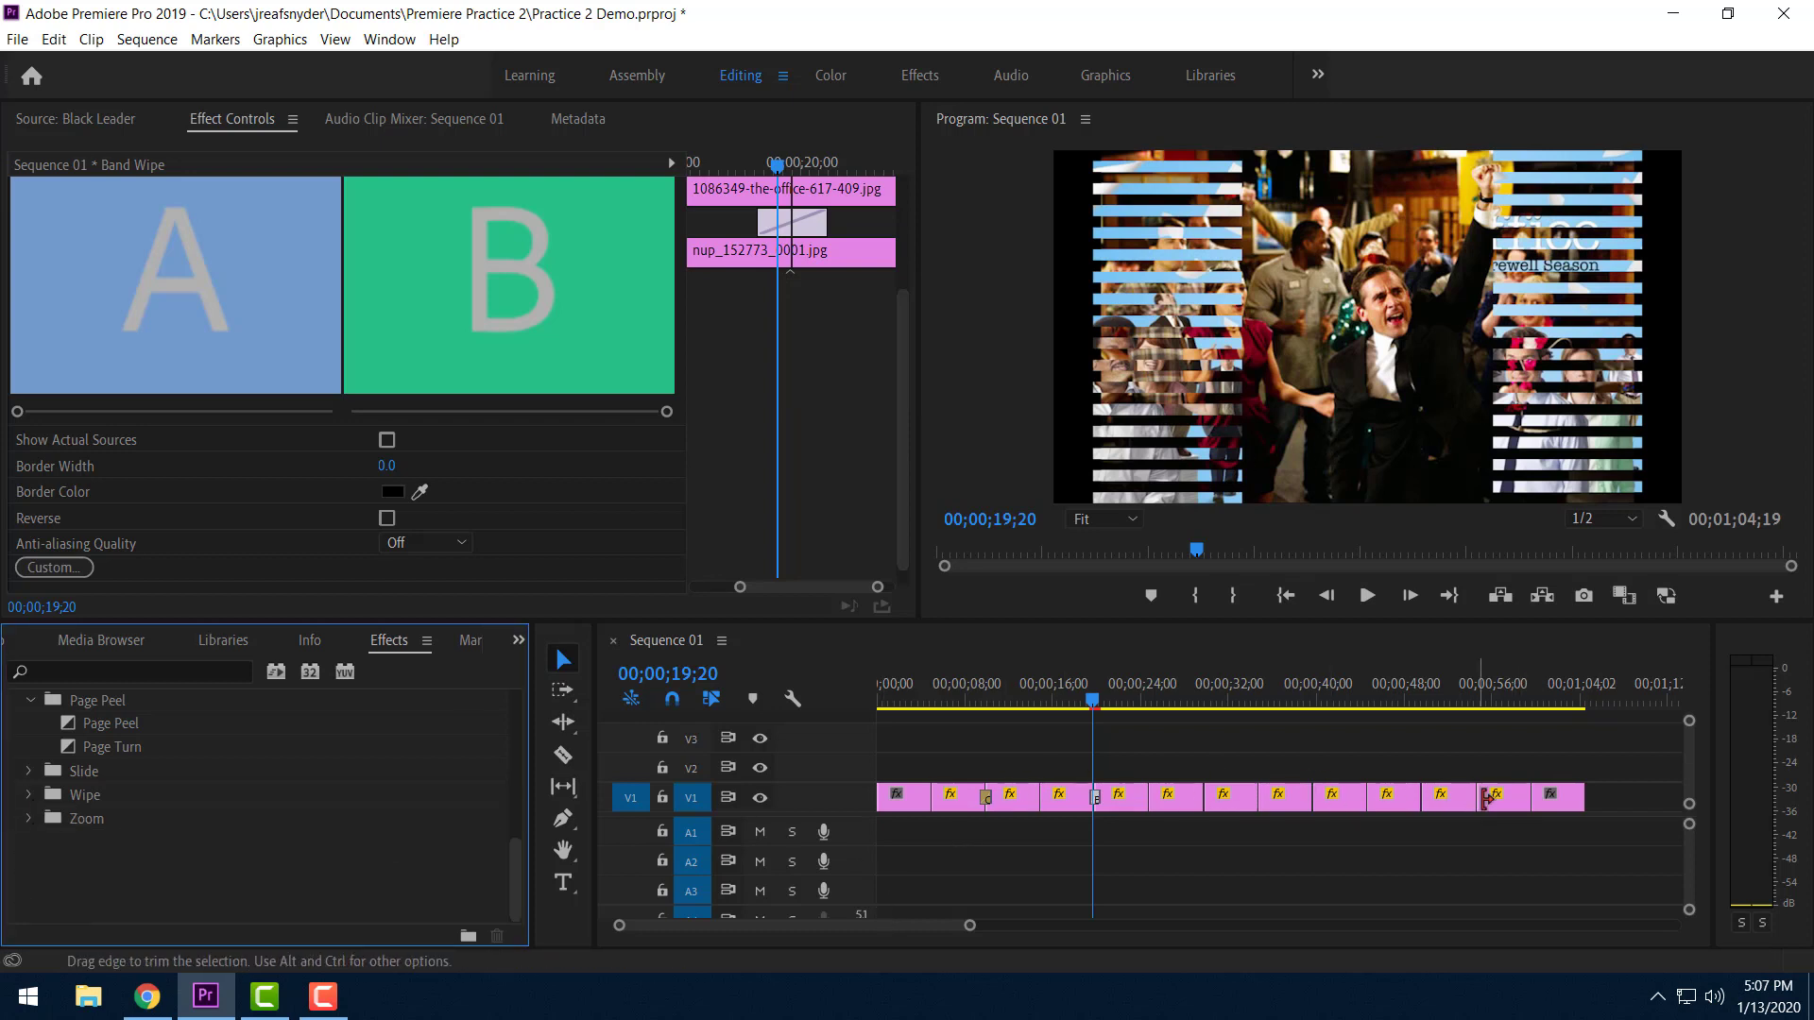
pyautogui.scroll(3, 334, 829)
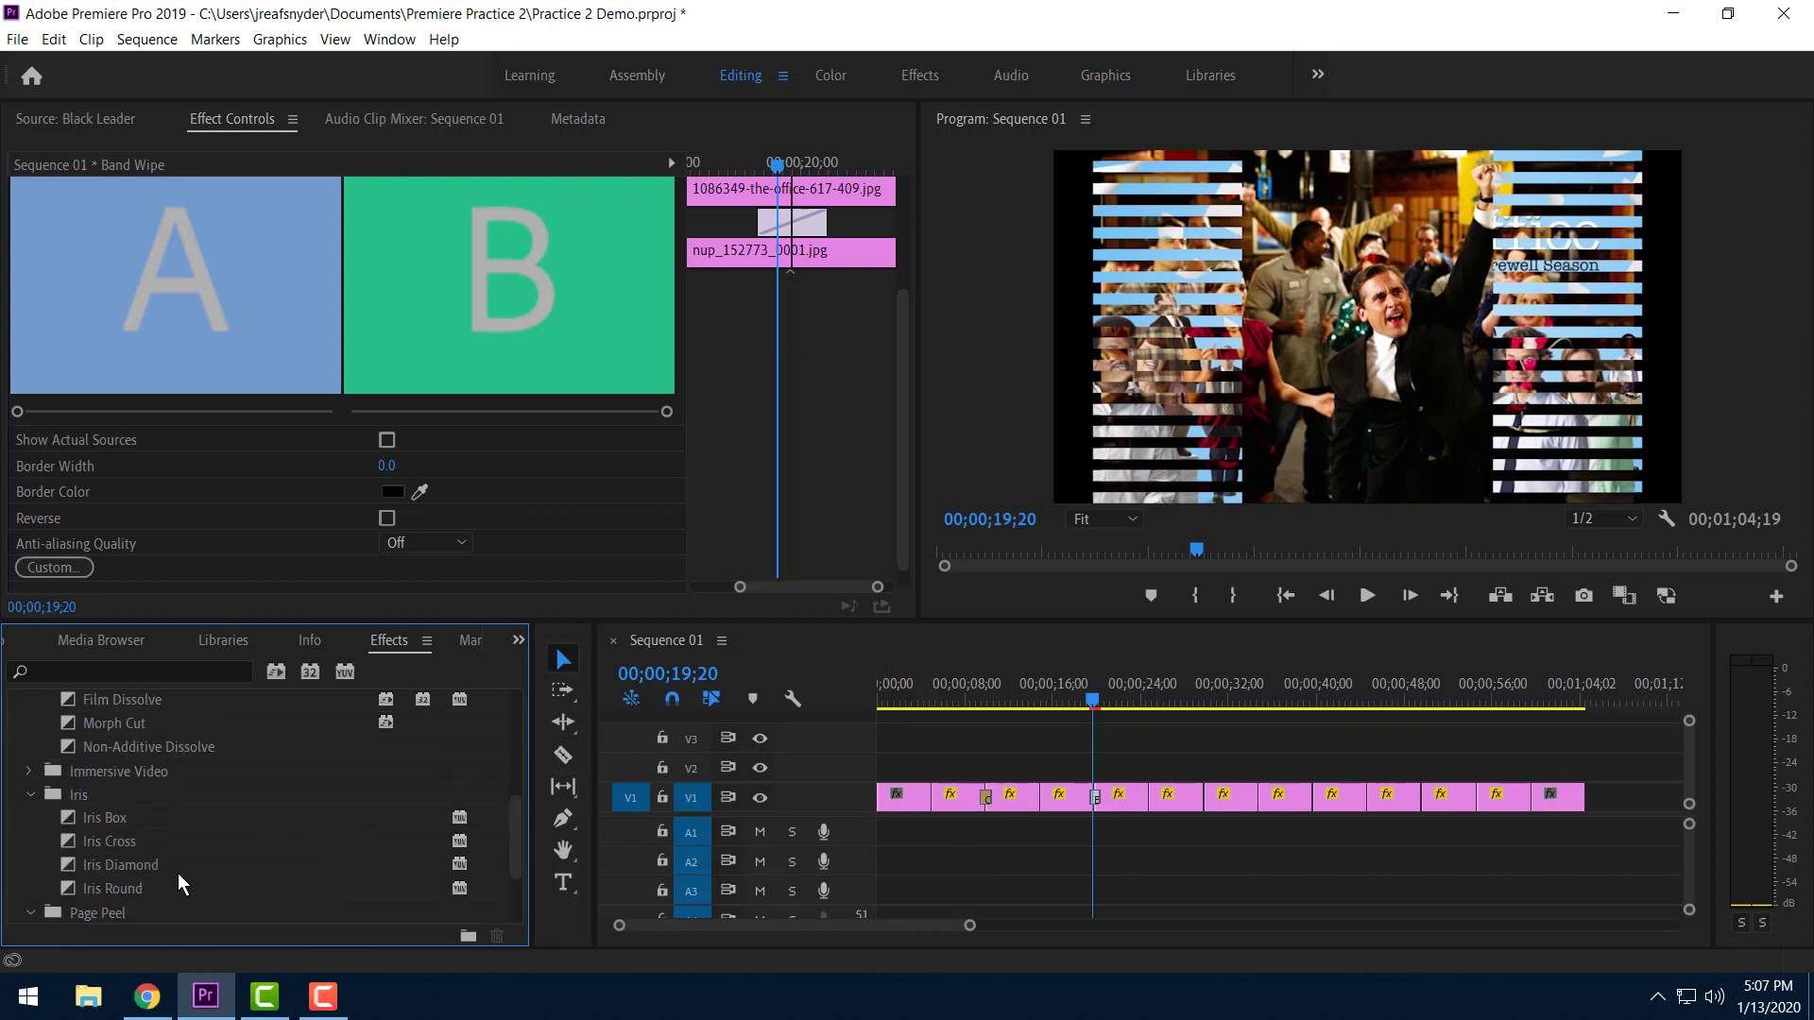
pyautogui.scroll(5, 34, 803)
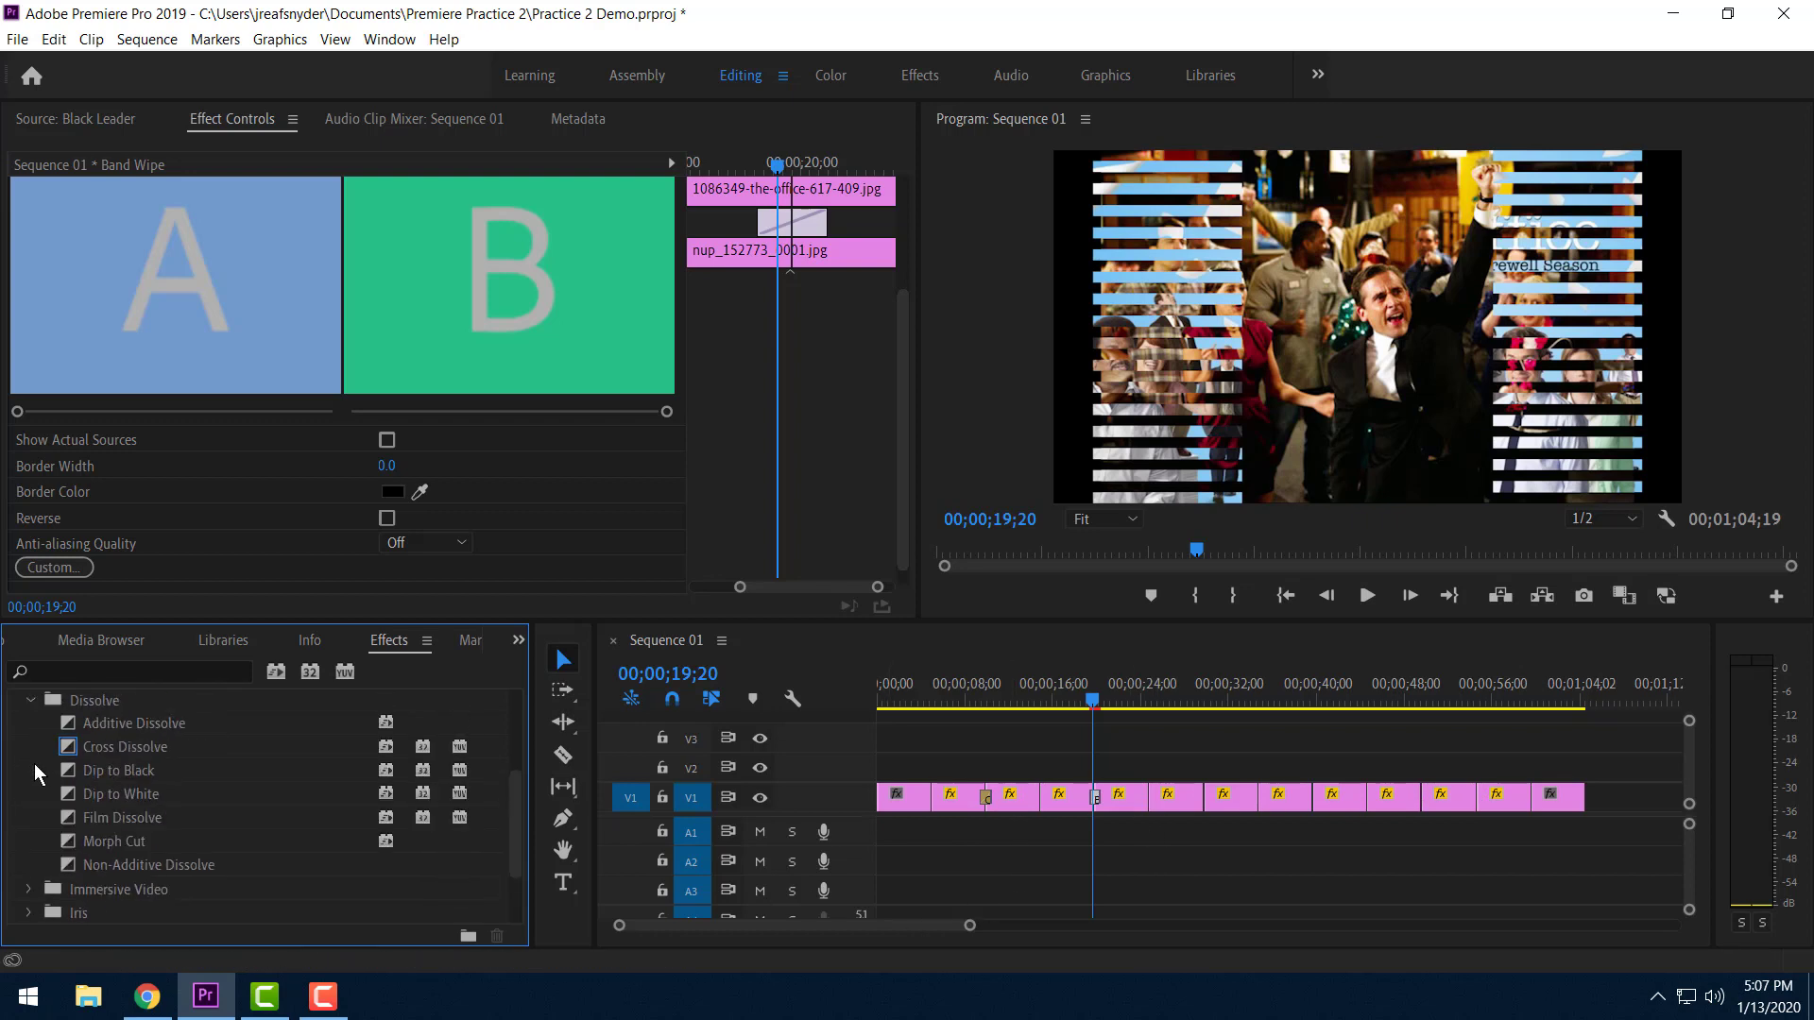
pyautogui.scroll(2, 35, 775)
pyautogui.click(31, 770)
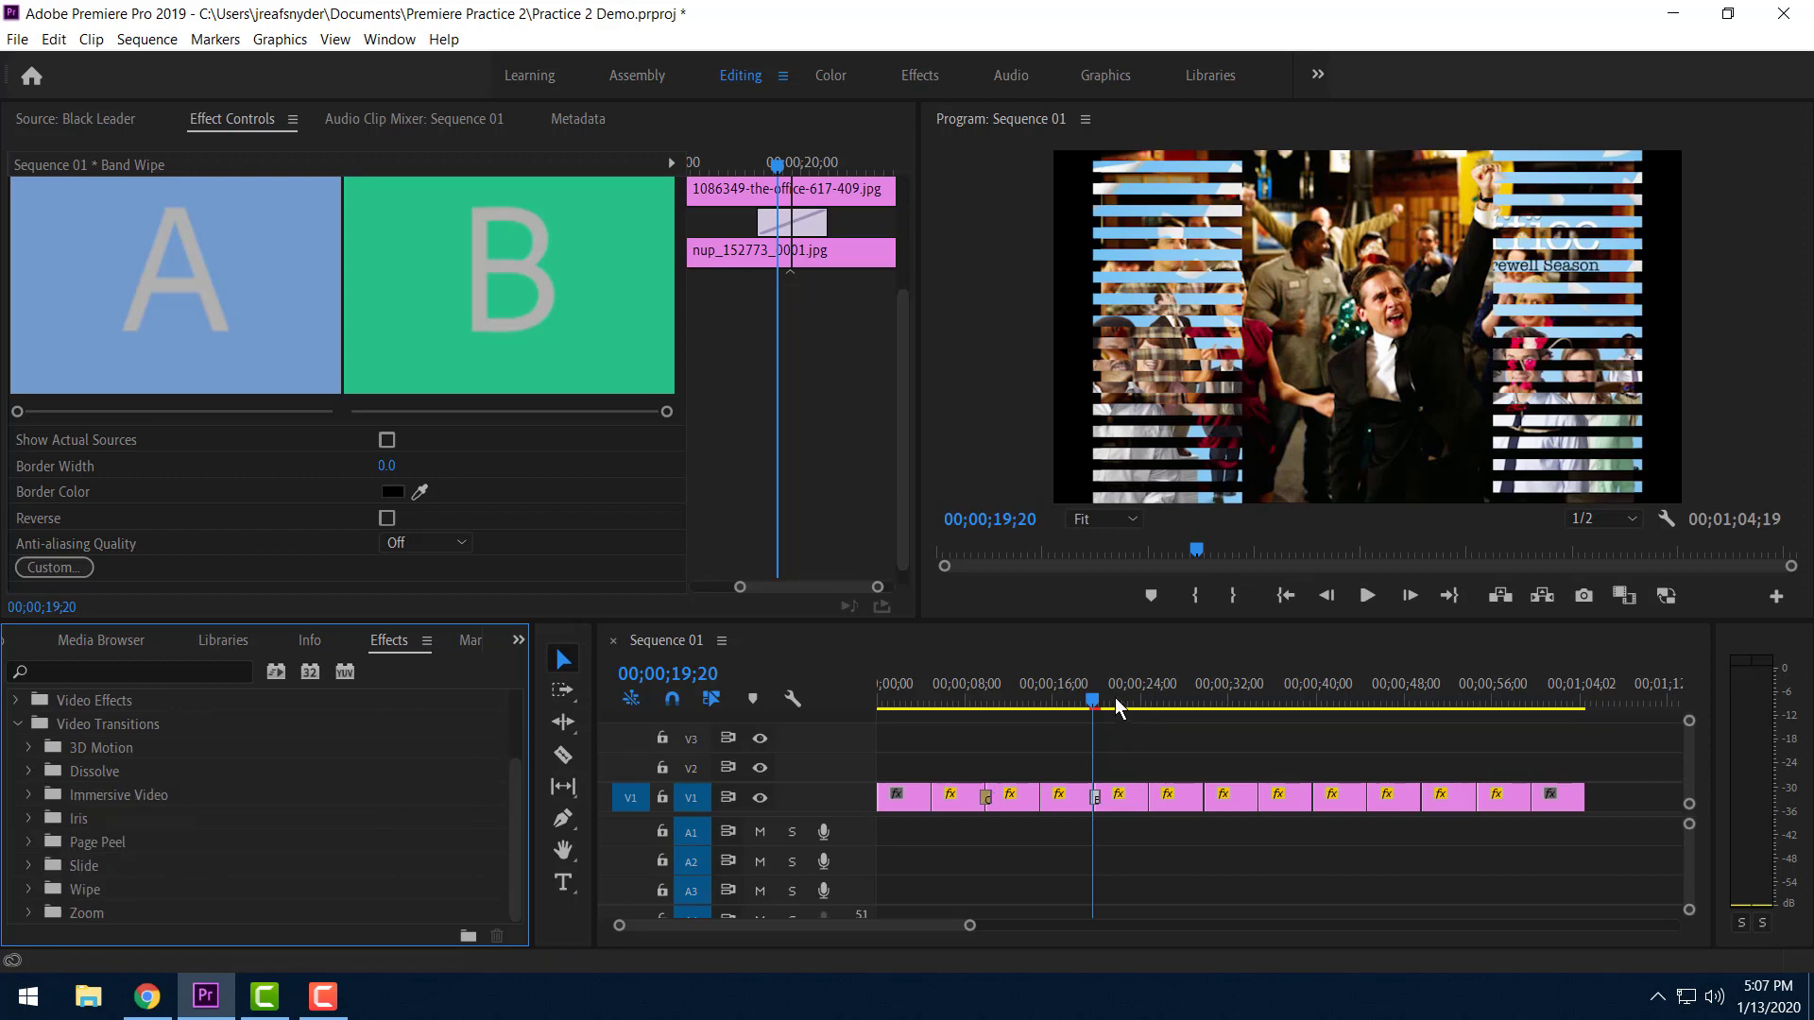
# Play the sequence from 00;00;06;14 across the transition between the first and second image clips, and replay that transition.
pyautogui.moveTo(1091, 701); pyautogui.dragTo(947, 710)
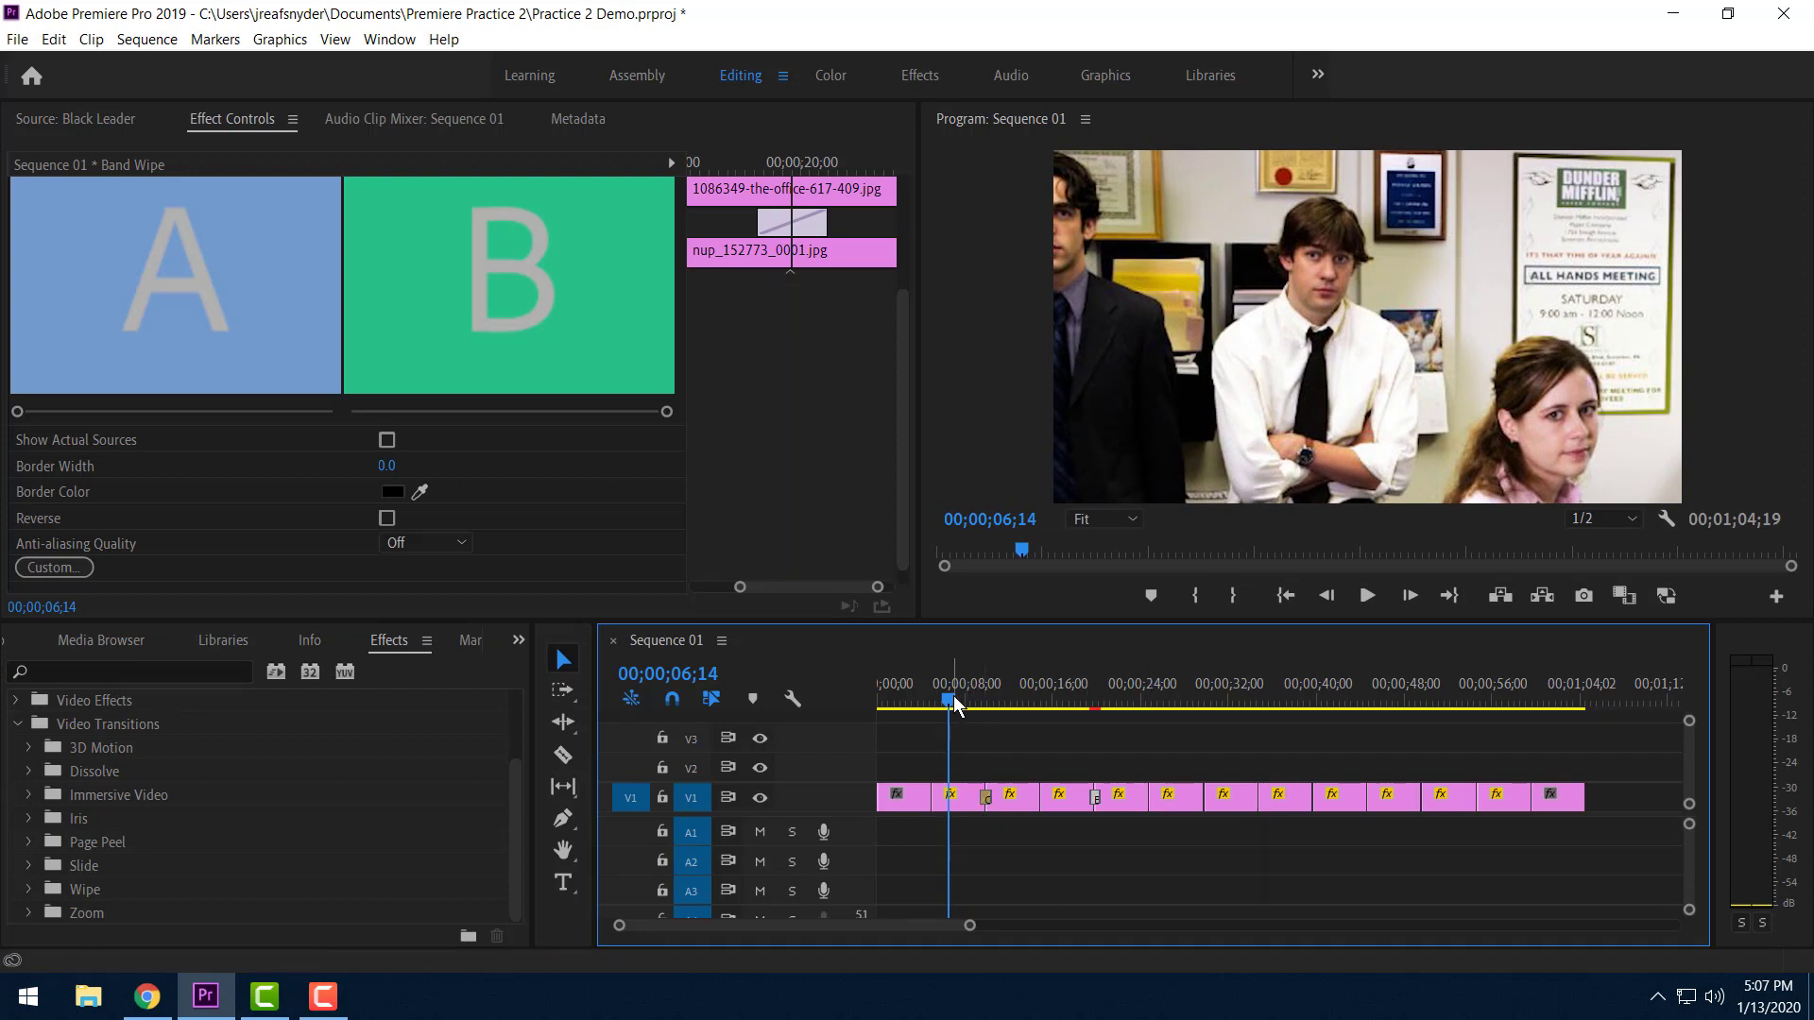
pyautogui.press('space')
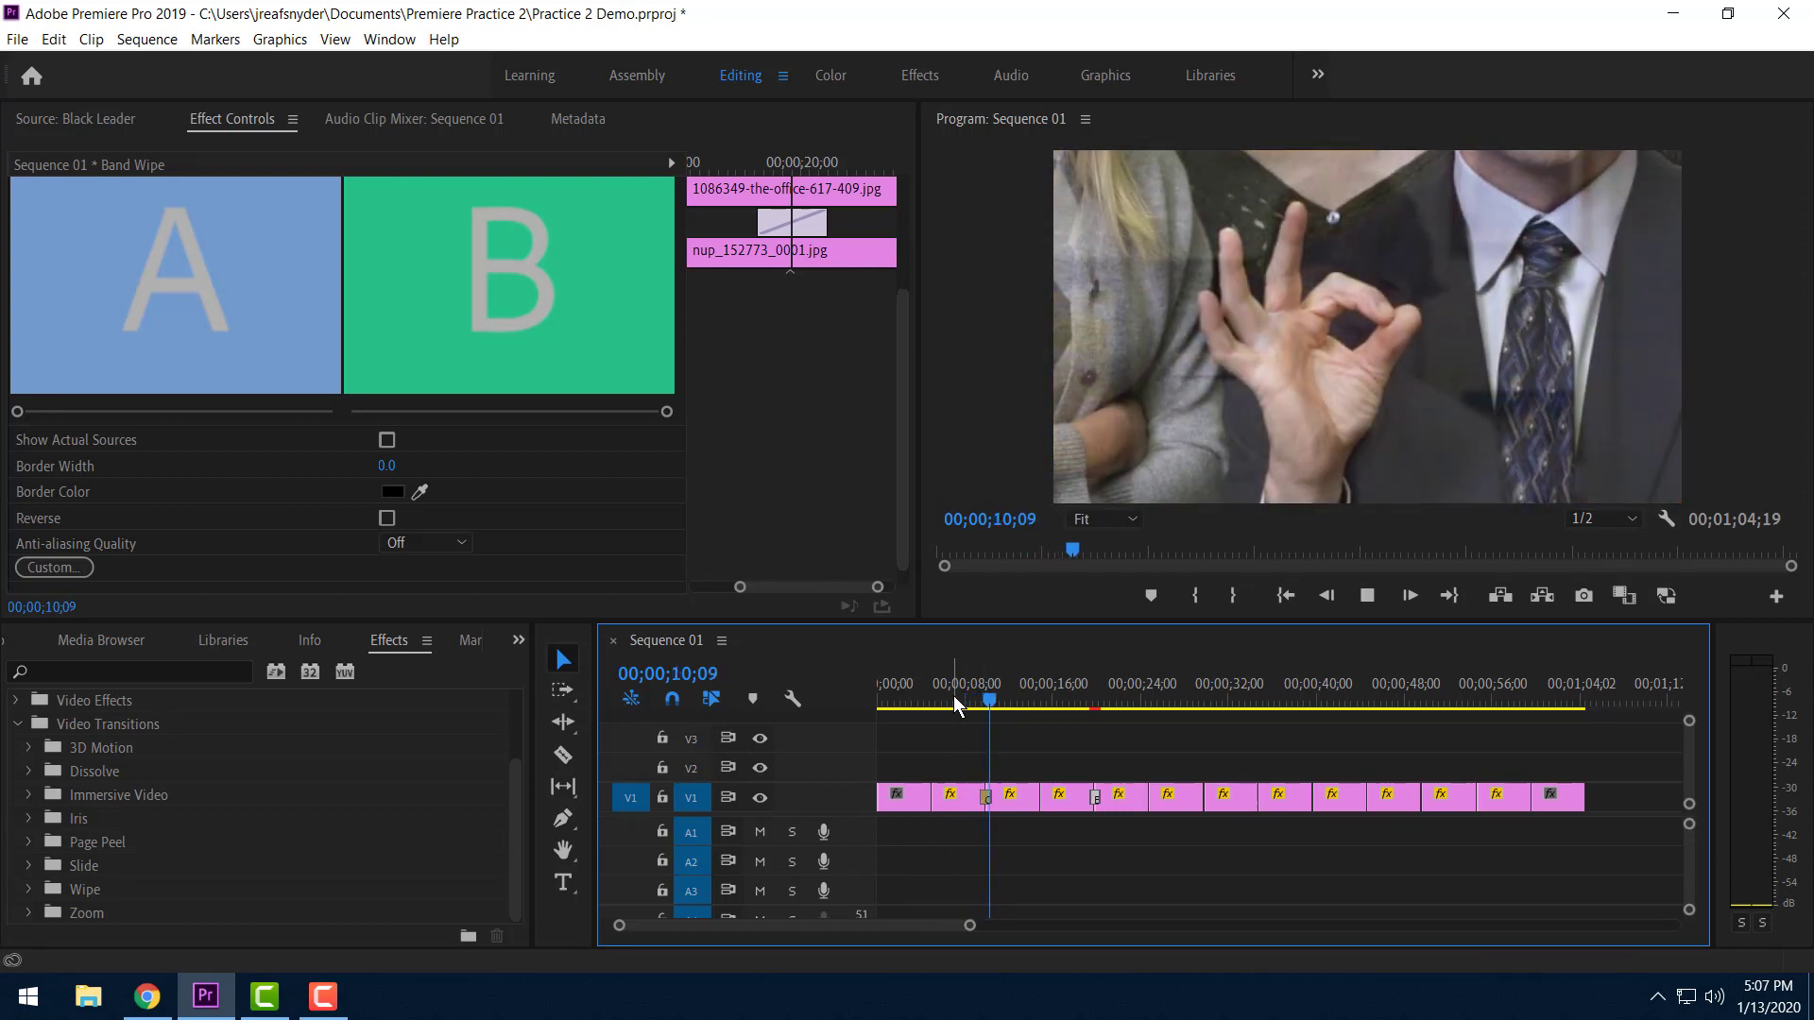
pyautogui.press('space')
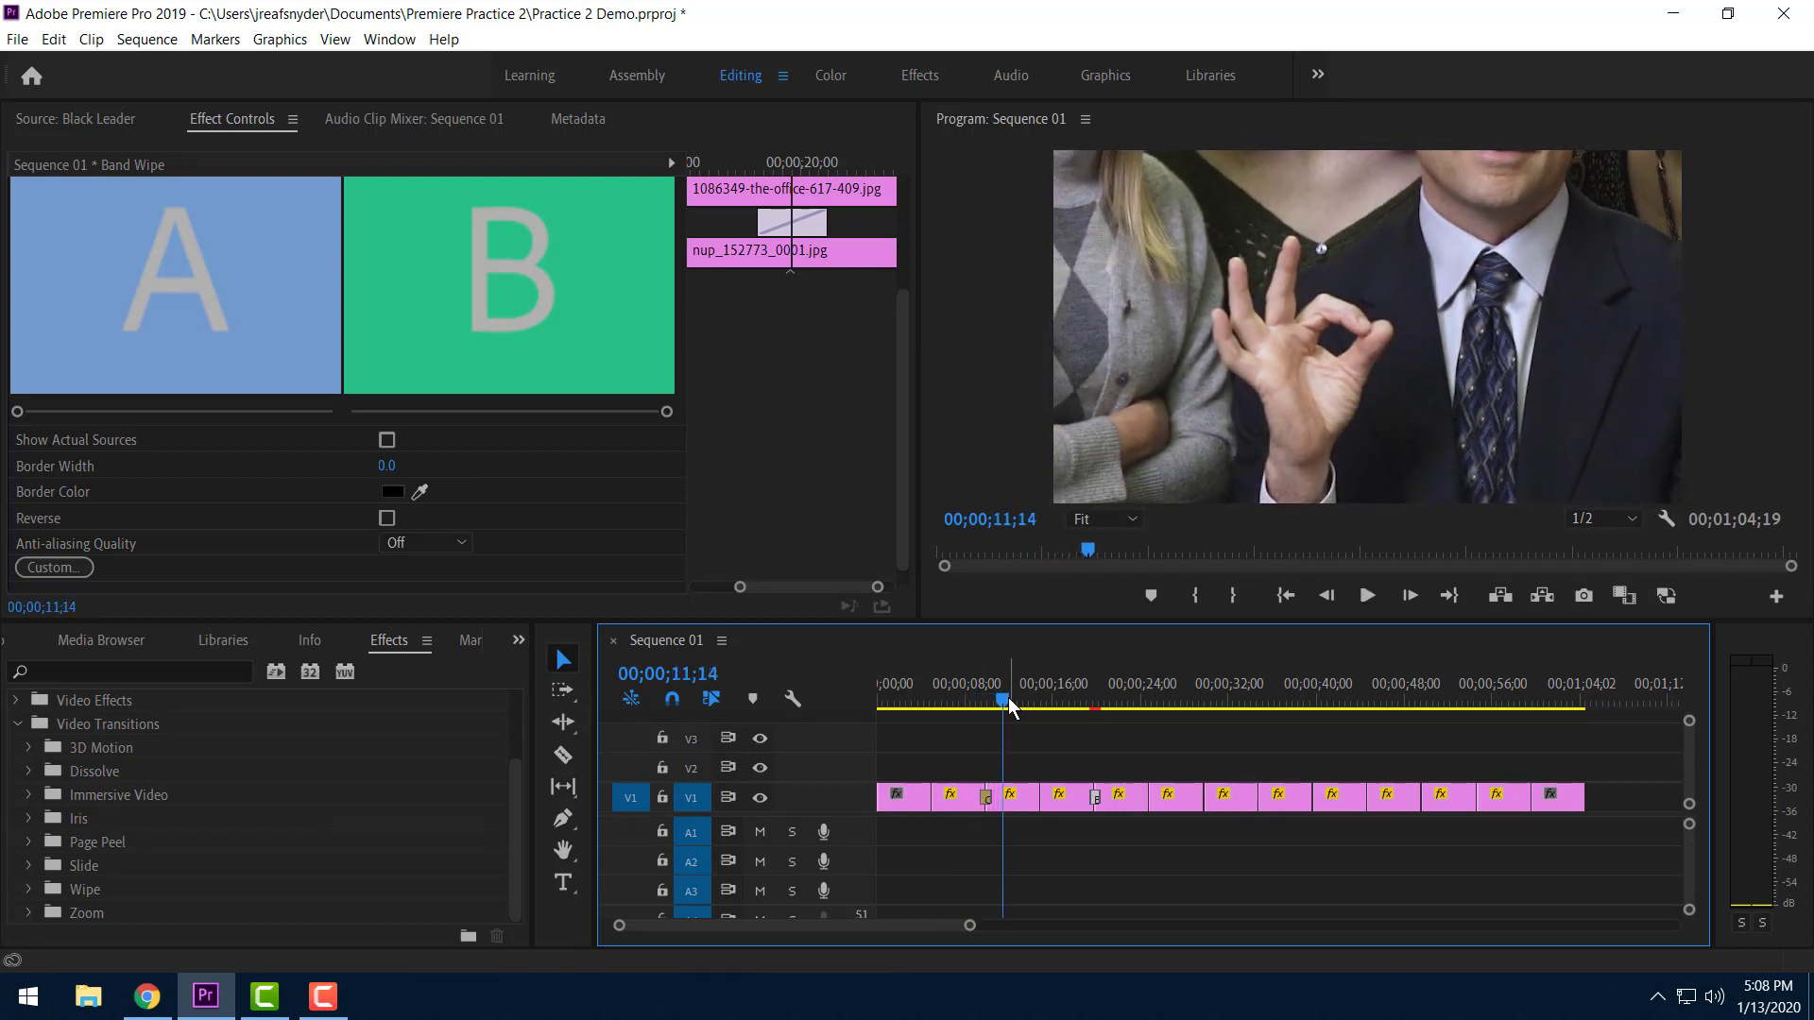
pyautogui.moveTo(1003, 701); pyautogui.dragTo(983, 711)
pyautogui.press('space')
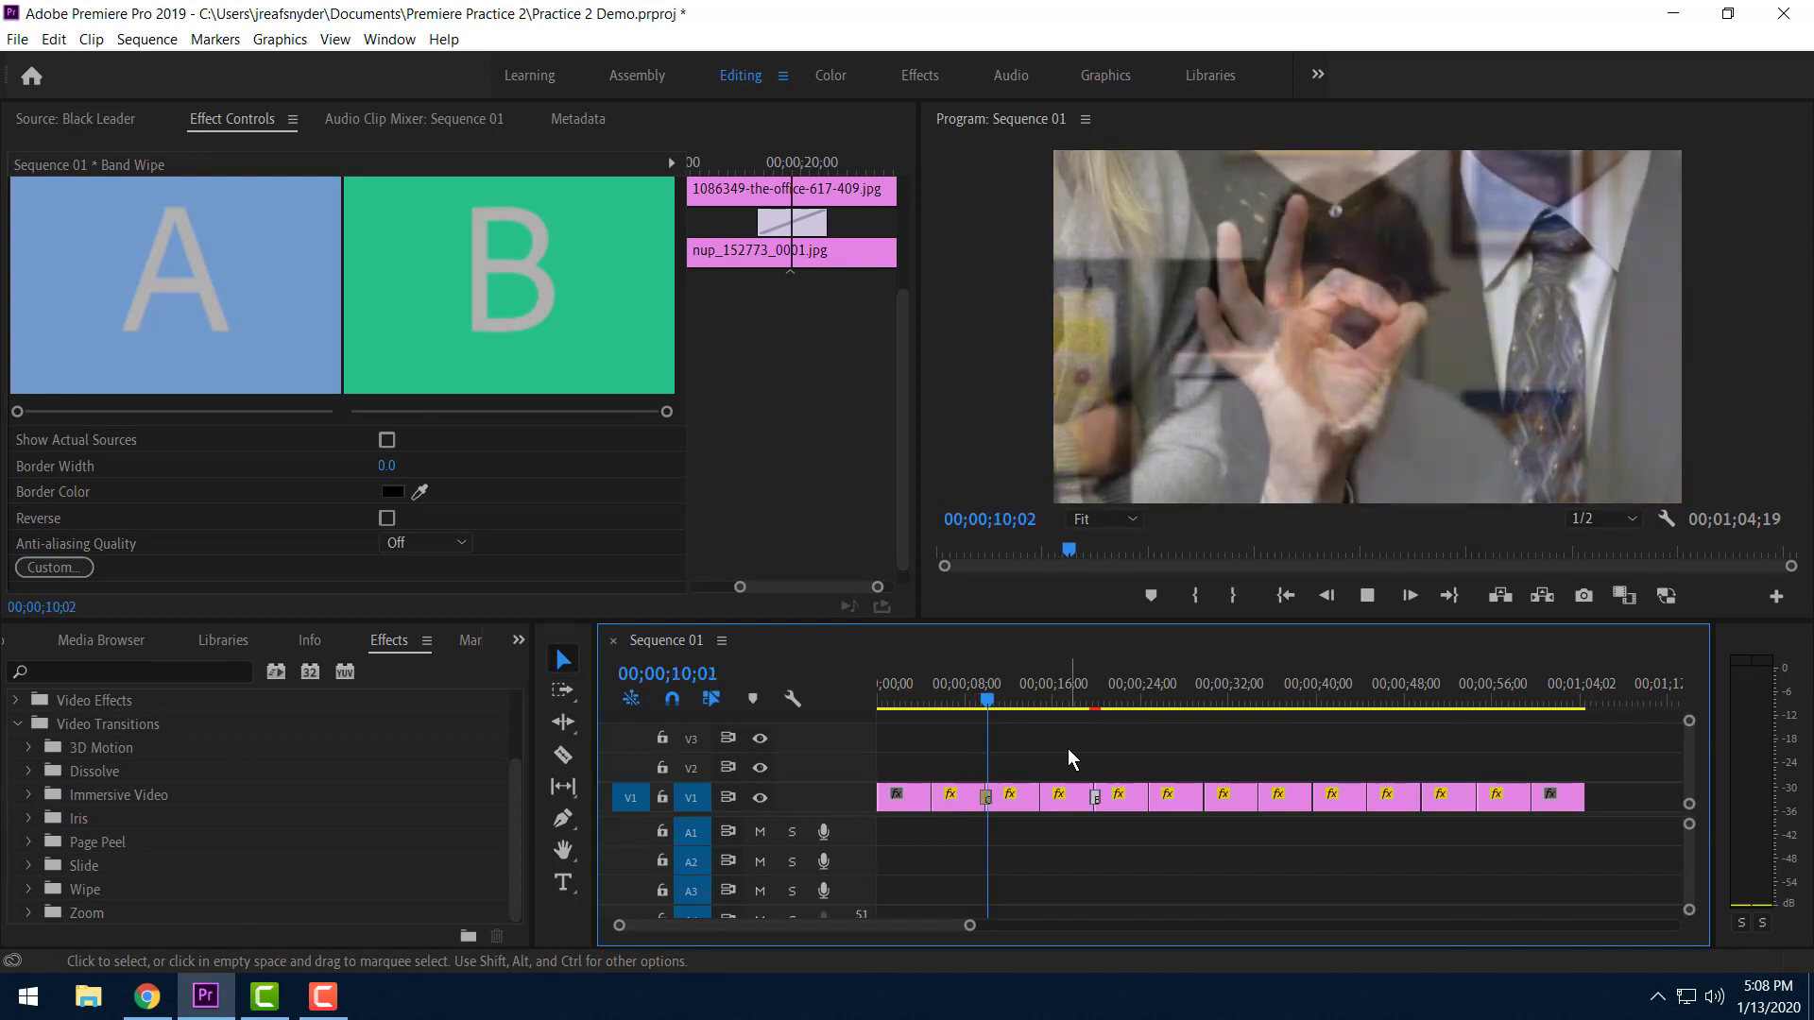
pyautogui.press('space')
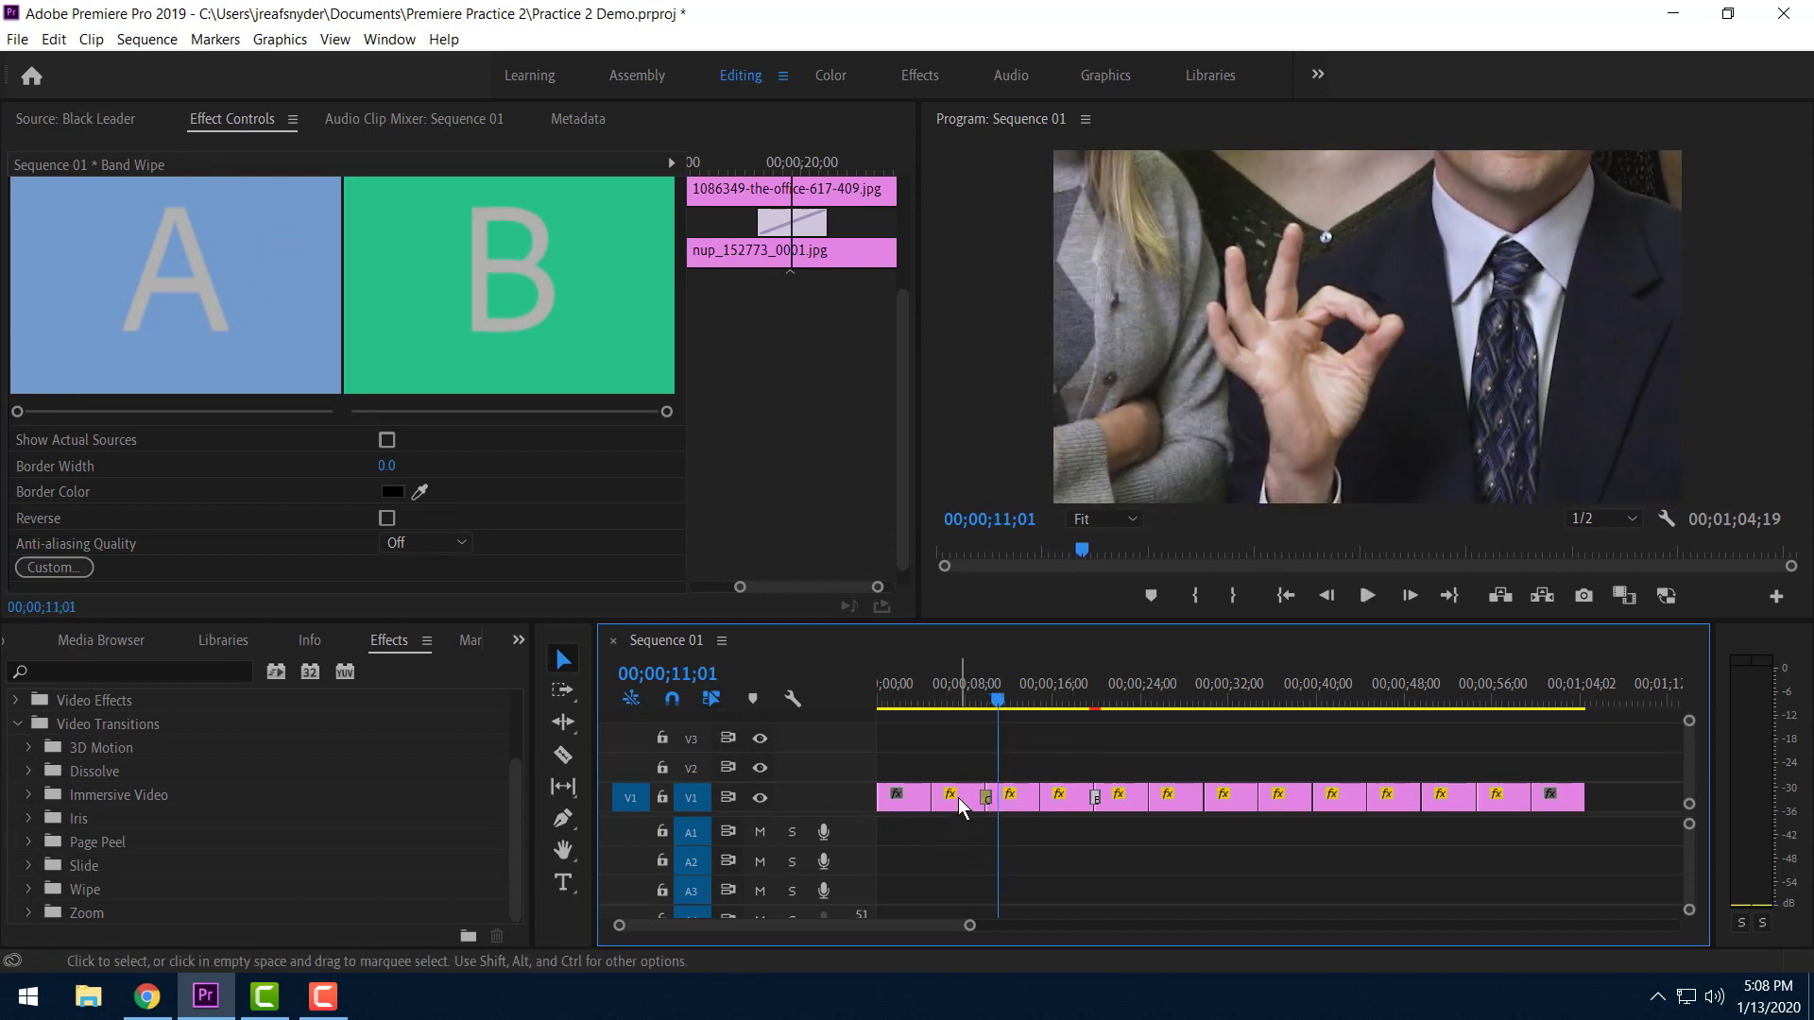
# Inspect the first image clip's closing Position and Scale keyframes against the transition at 00;00;09;22.
pyautogui.click(958, 797)
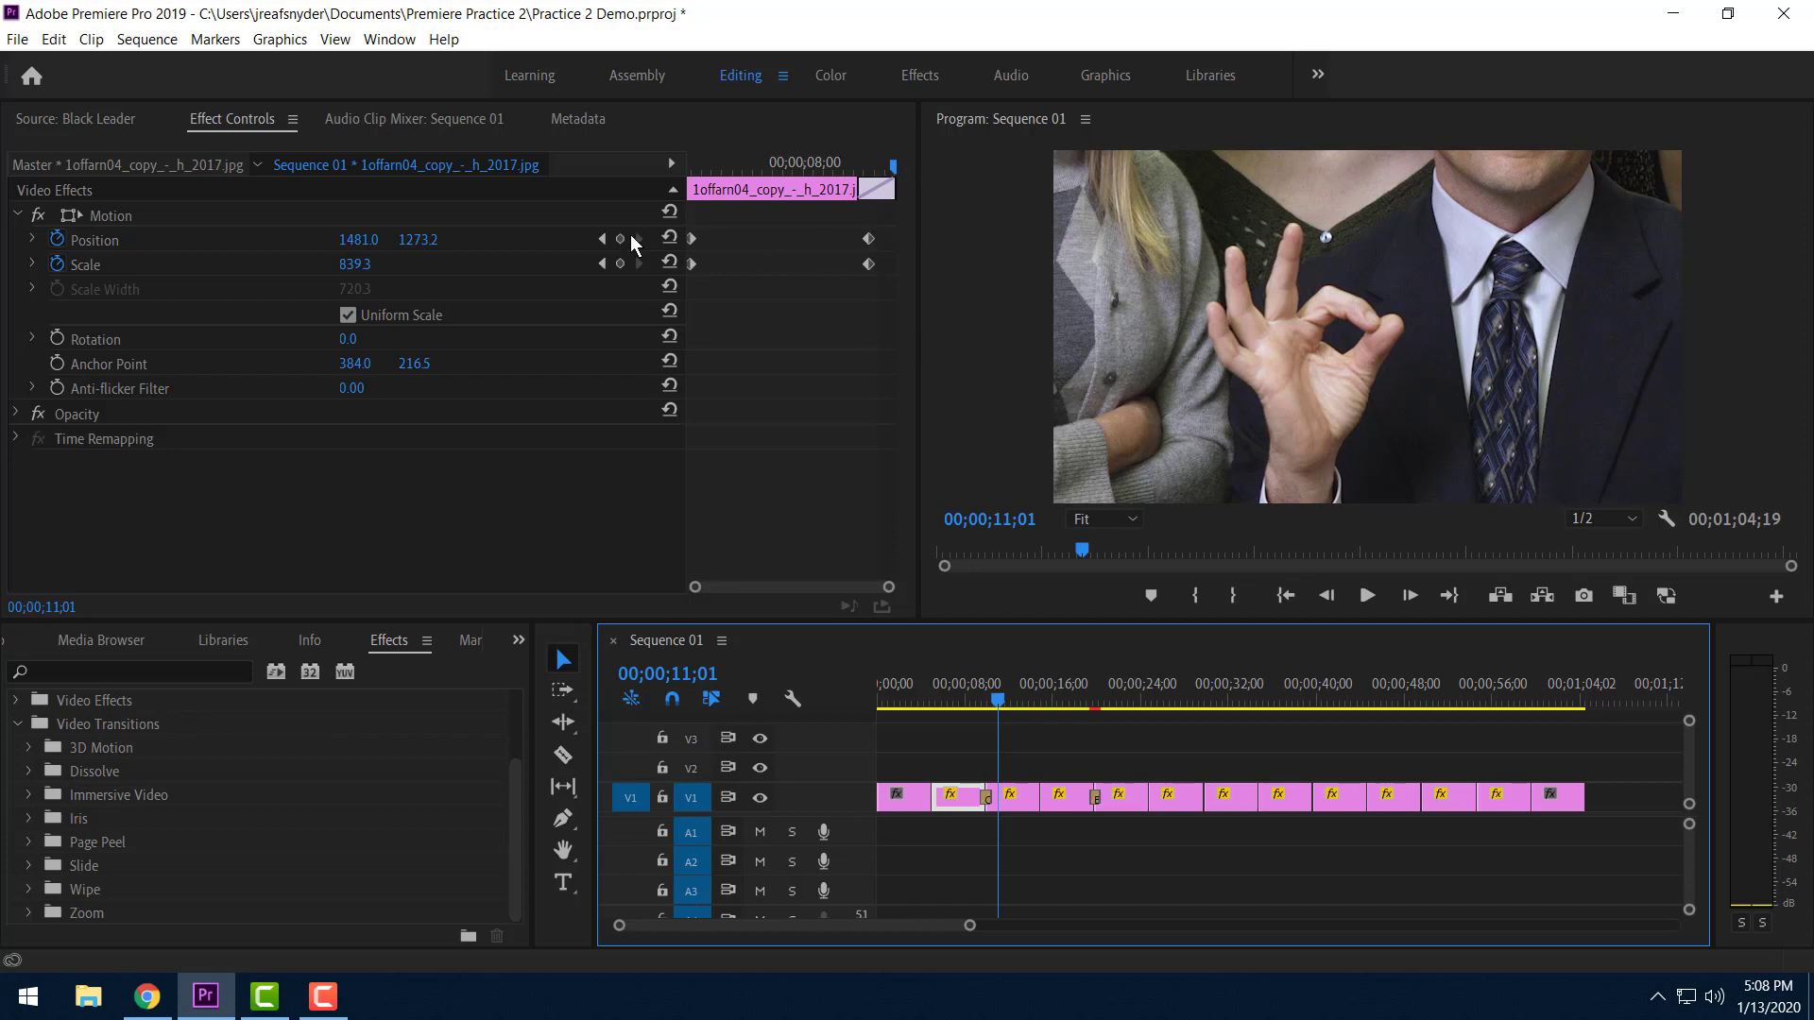
pyautogui.click(603, 239)
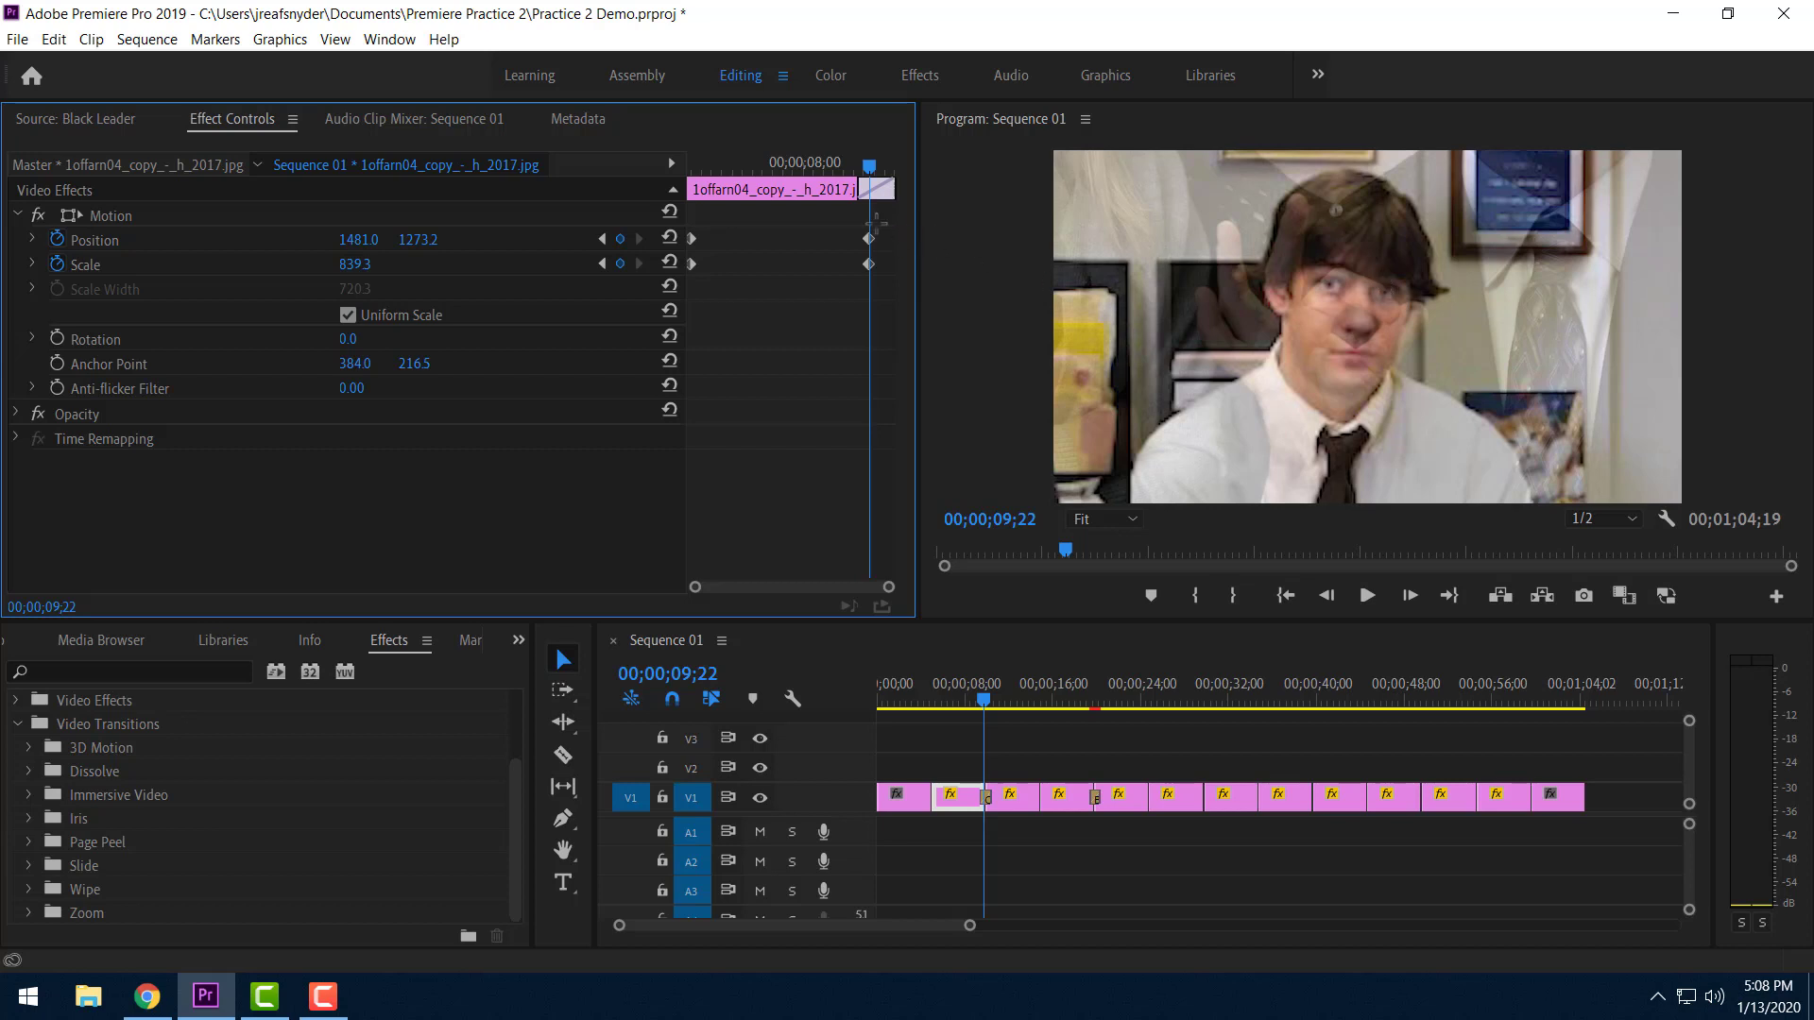
pyautogui.moveTo(877, 217); pyautogui.dragTo(946, 249)
# Move the second image clip's opening Position and Scale keyframes to the very start of the clip, and play back the movement.
pyautogui.click(1018, 805)
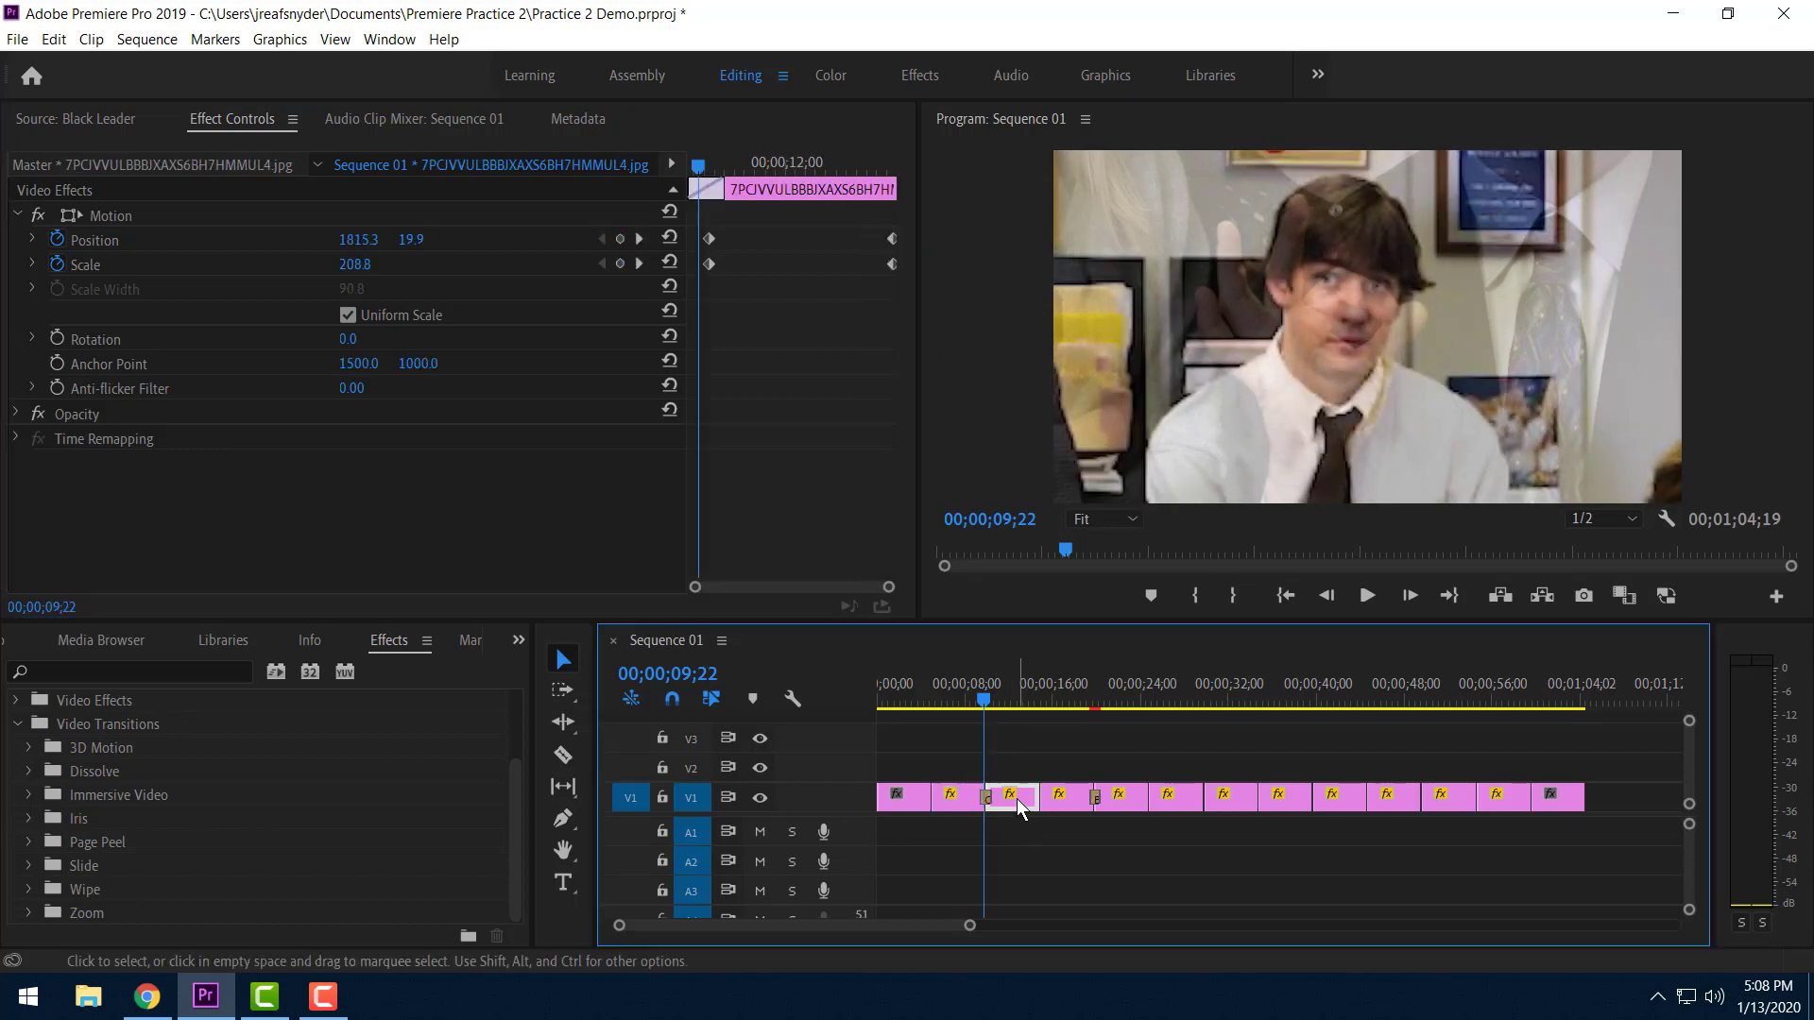
pyautogui.click(709, 238)
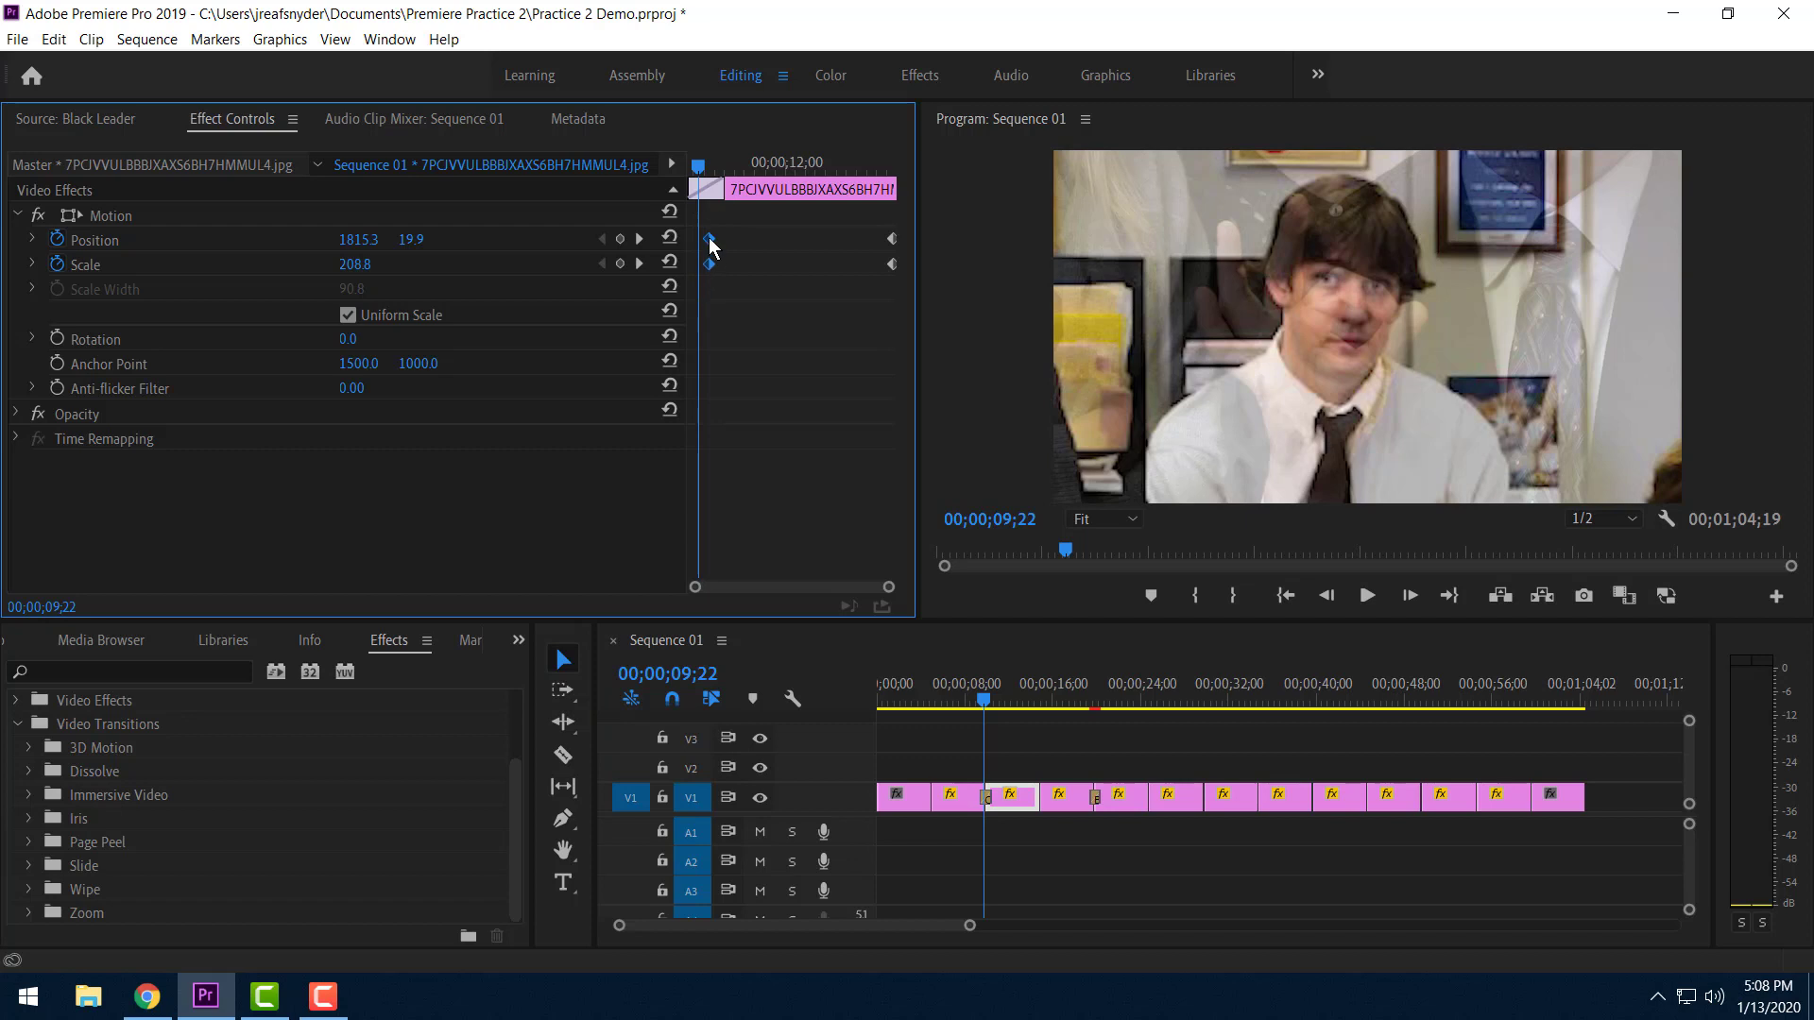
pyautogui.moveTo(710, 242); pyautogui.dragTo(669, 243)
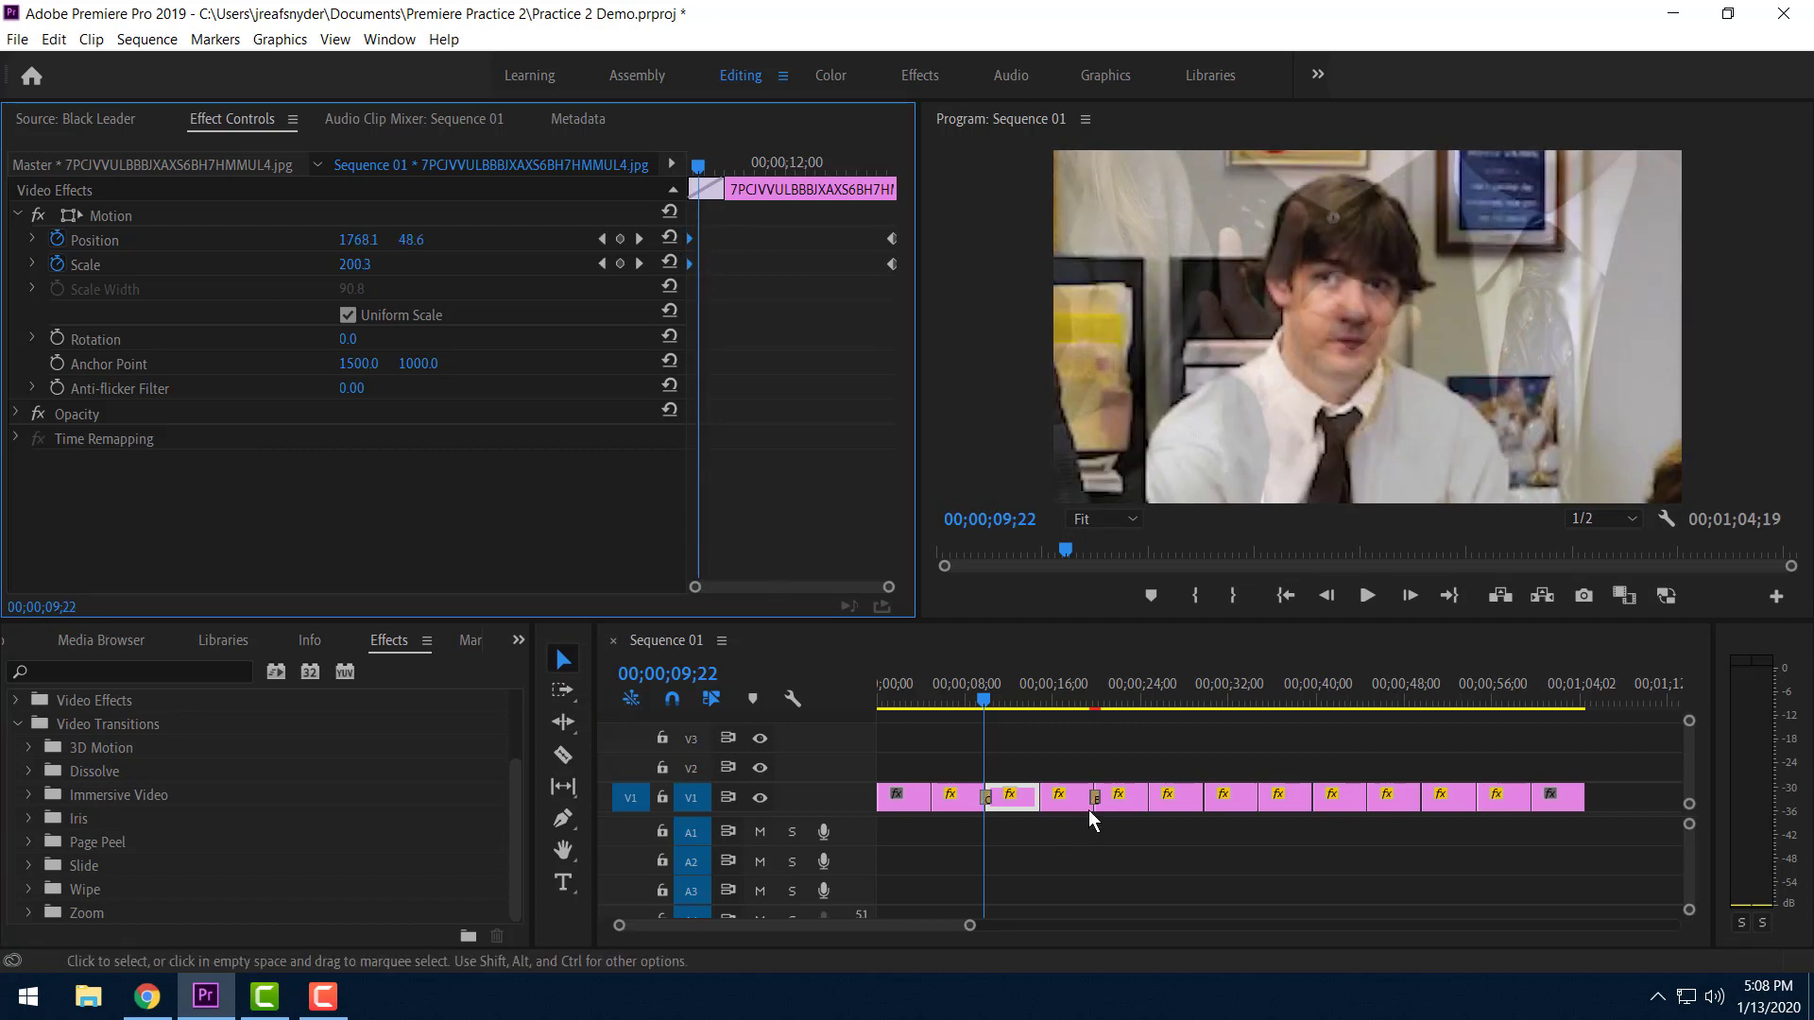
pyautogui.moveTo(982, 696); pyautogui.dragTo(966, 699)
pyautogui.press('space')
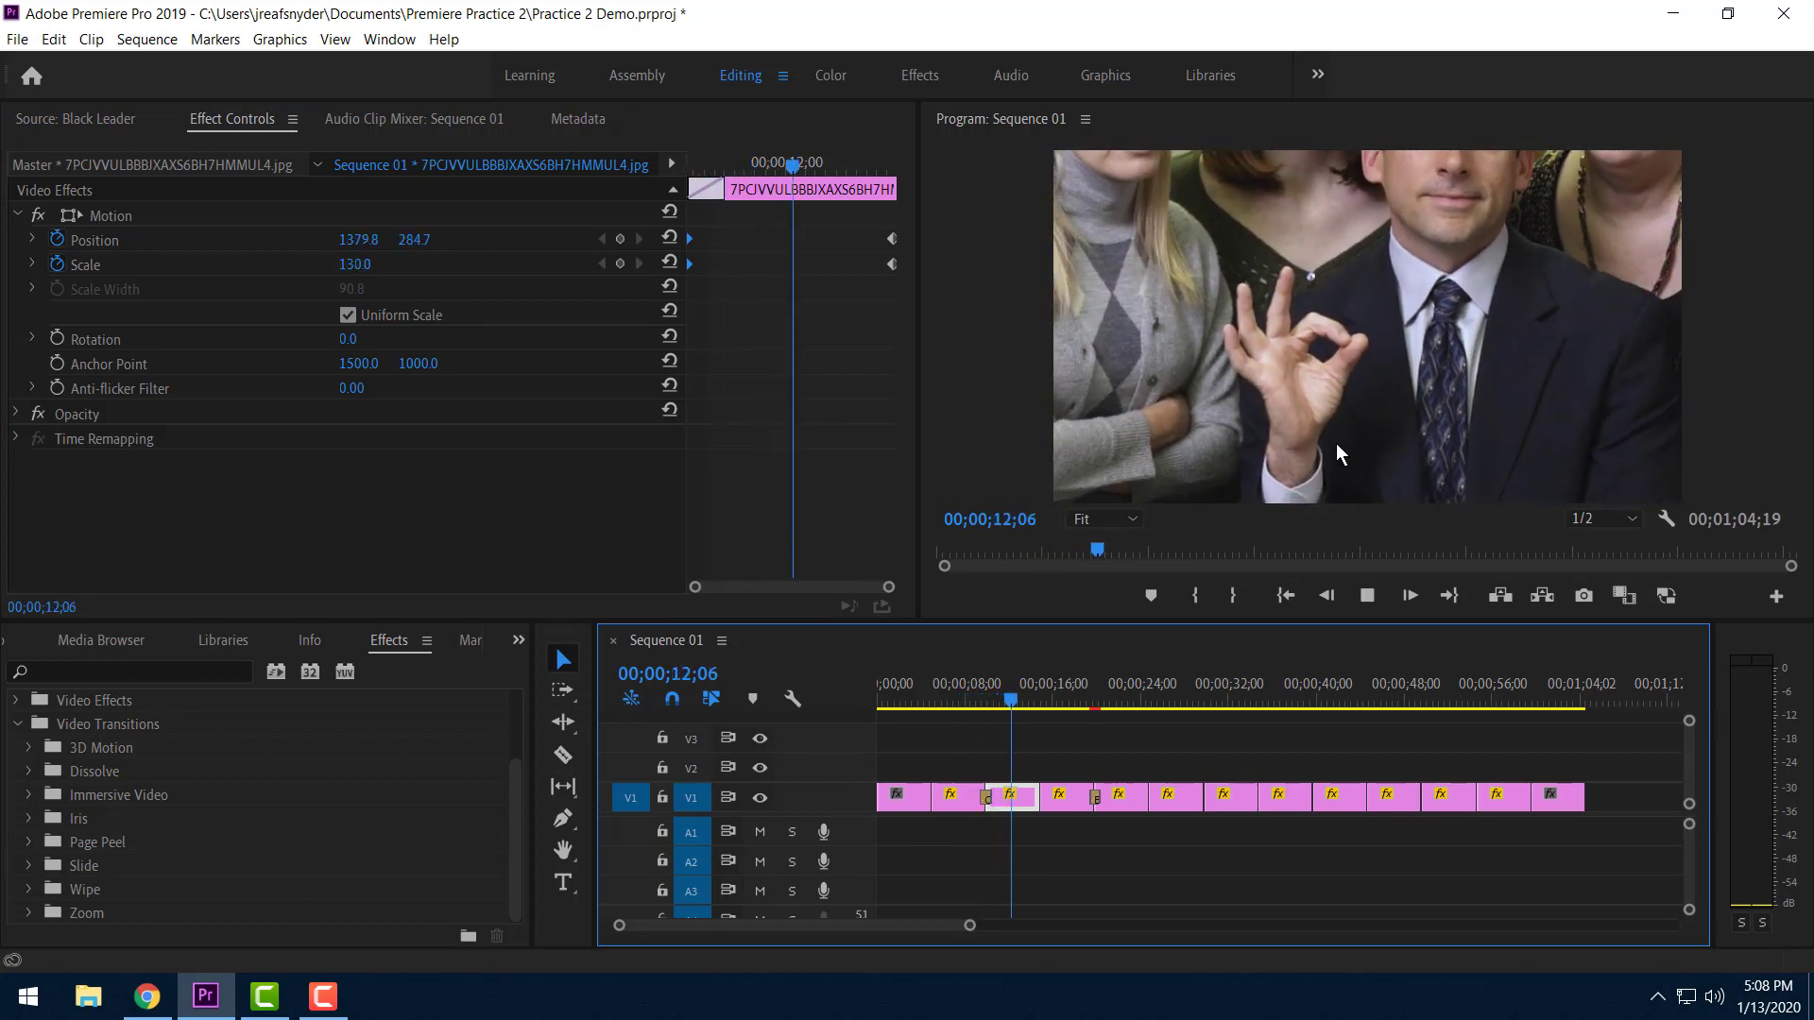
pyautogui.press('space')
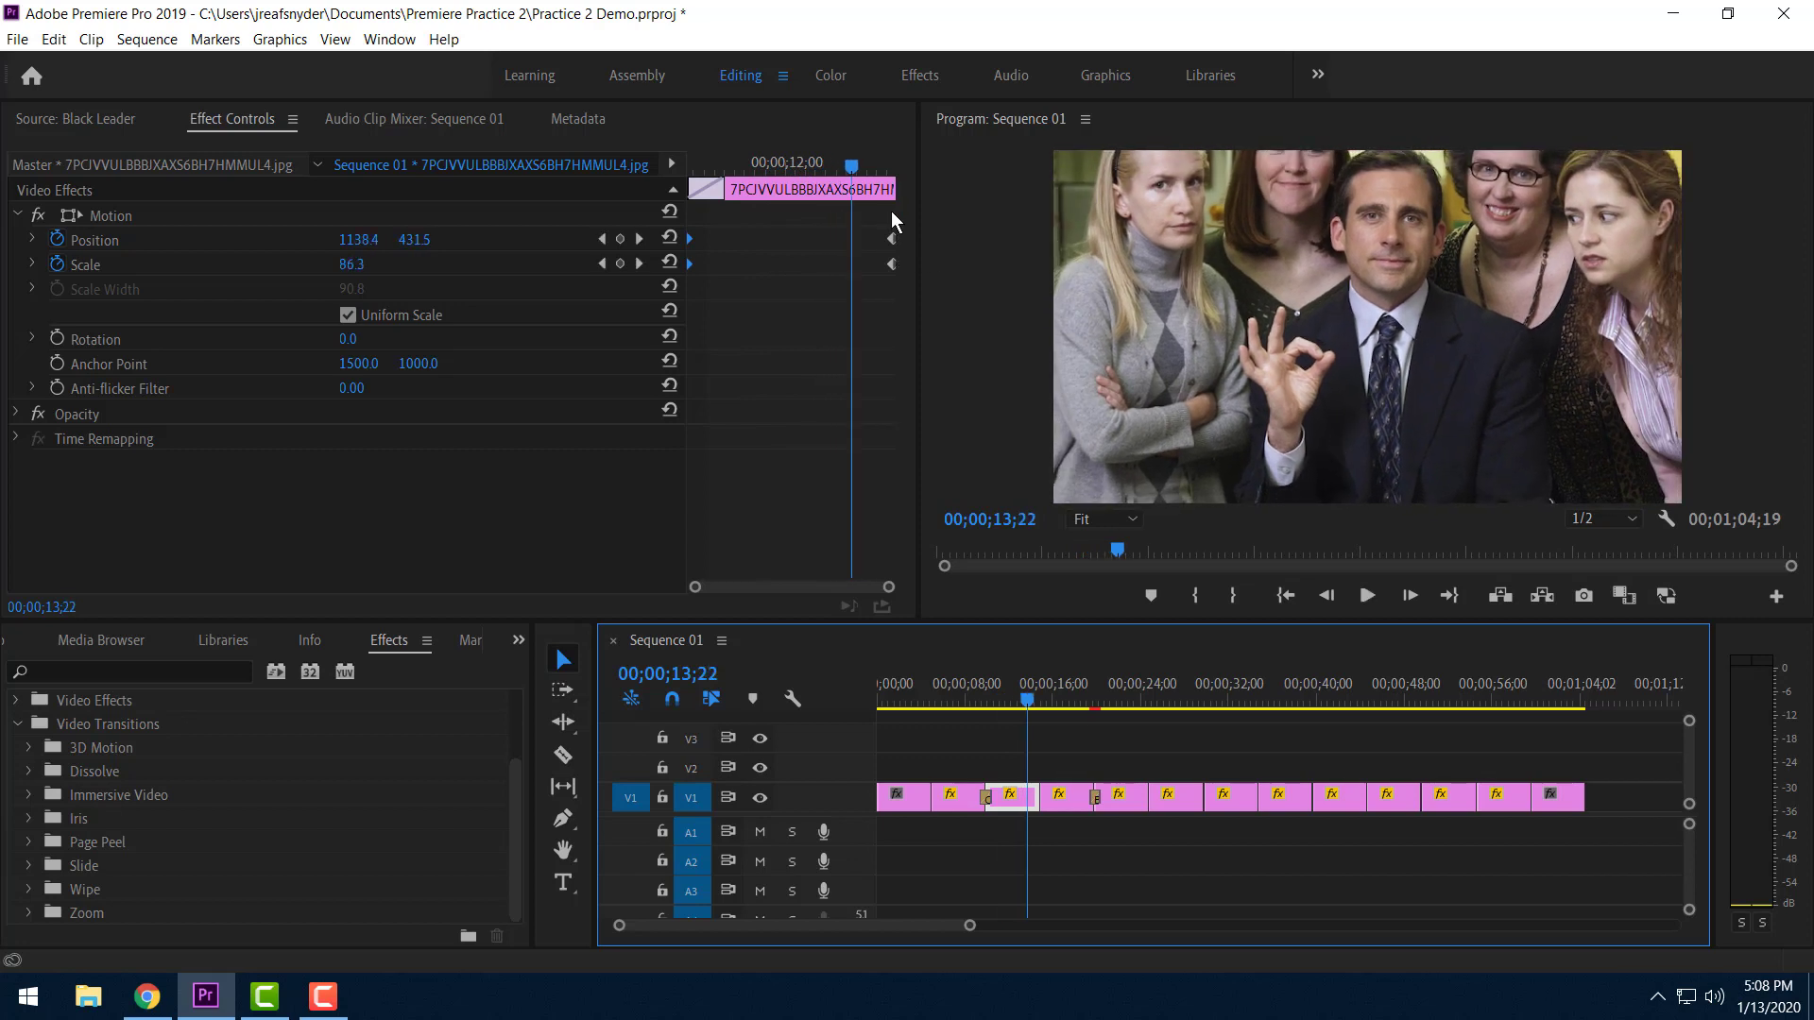
# Shift the second image clip's closing Position and Scale keyframes earlier, to about a quarter of the way through the clip.
pyautogui.click(879, 242)
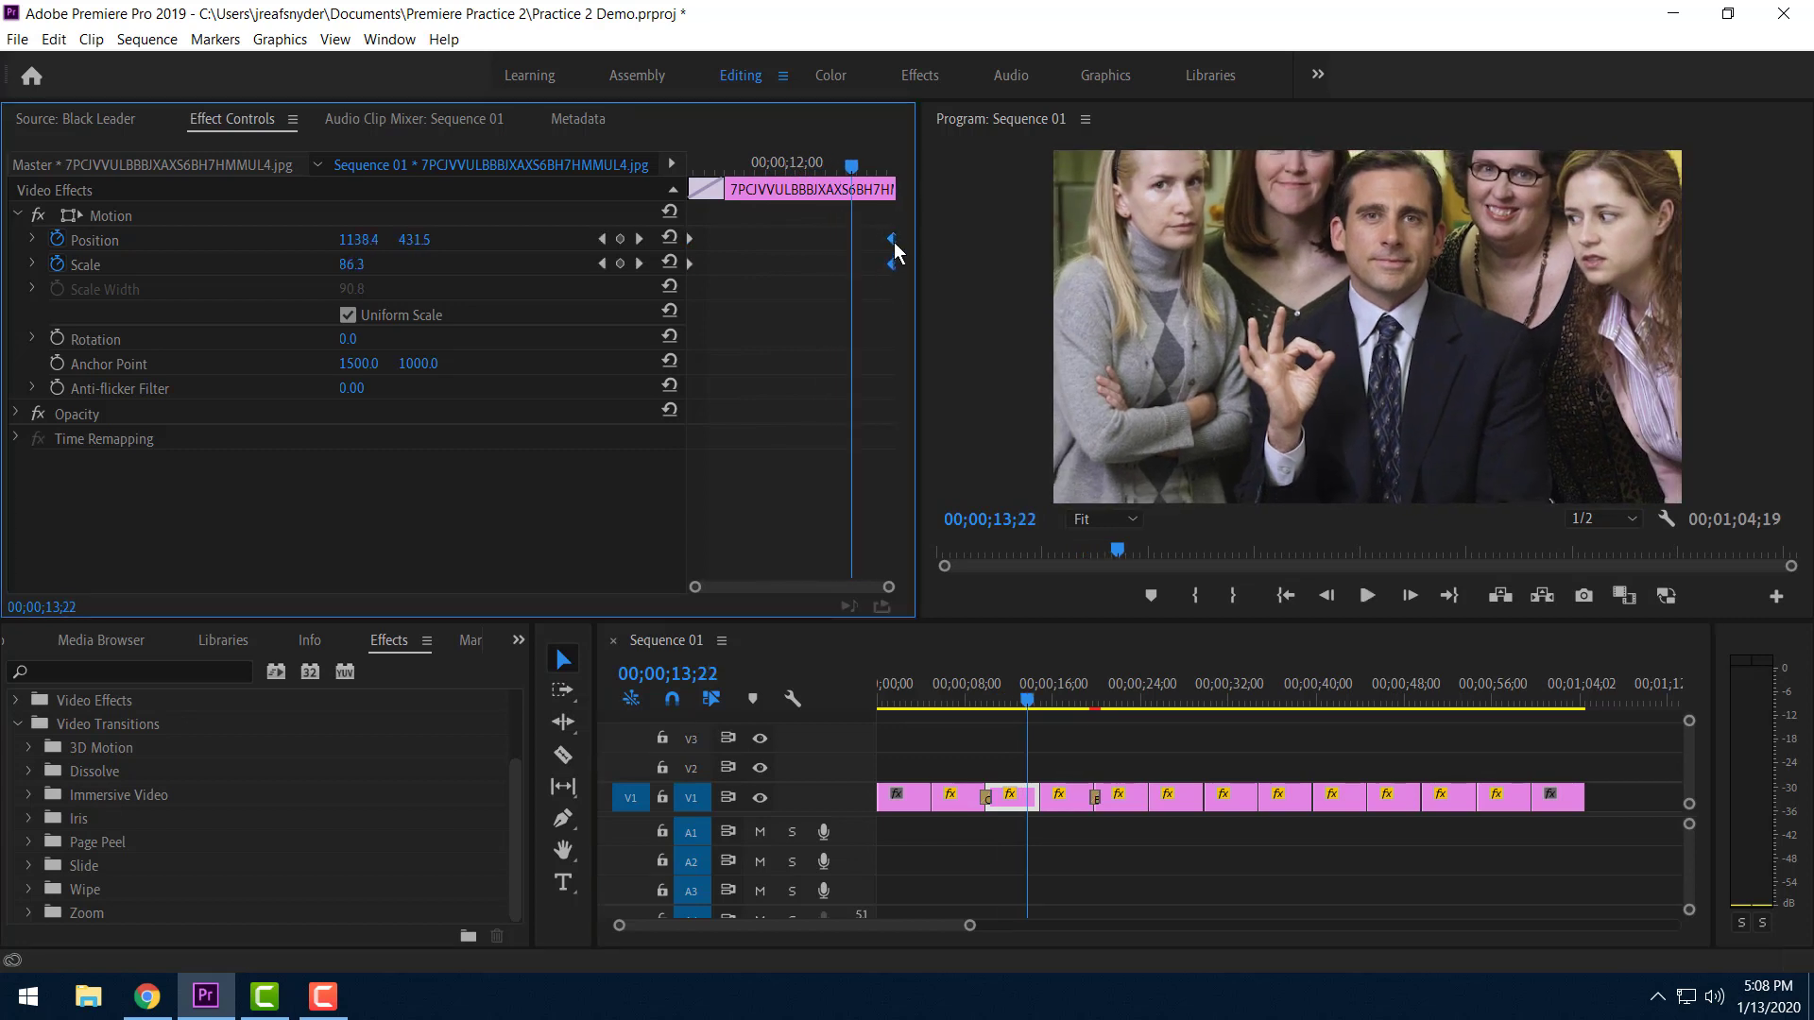
pyautogui.moveTo(893, 241); pyautogui.dragTo(810, 249)
pyautogui.press('space')
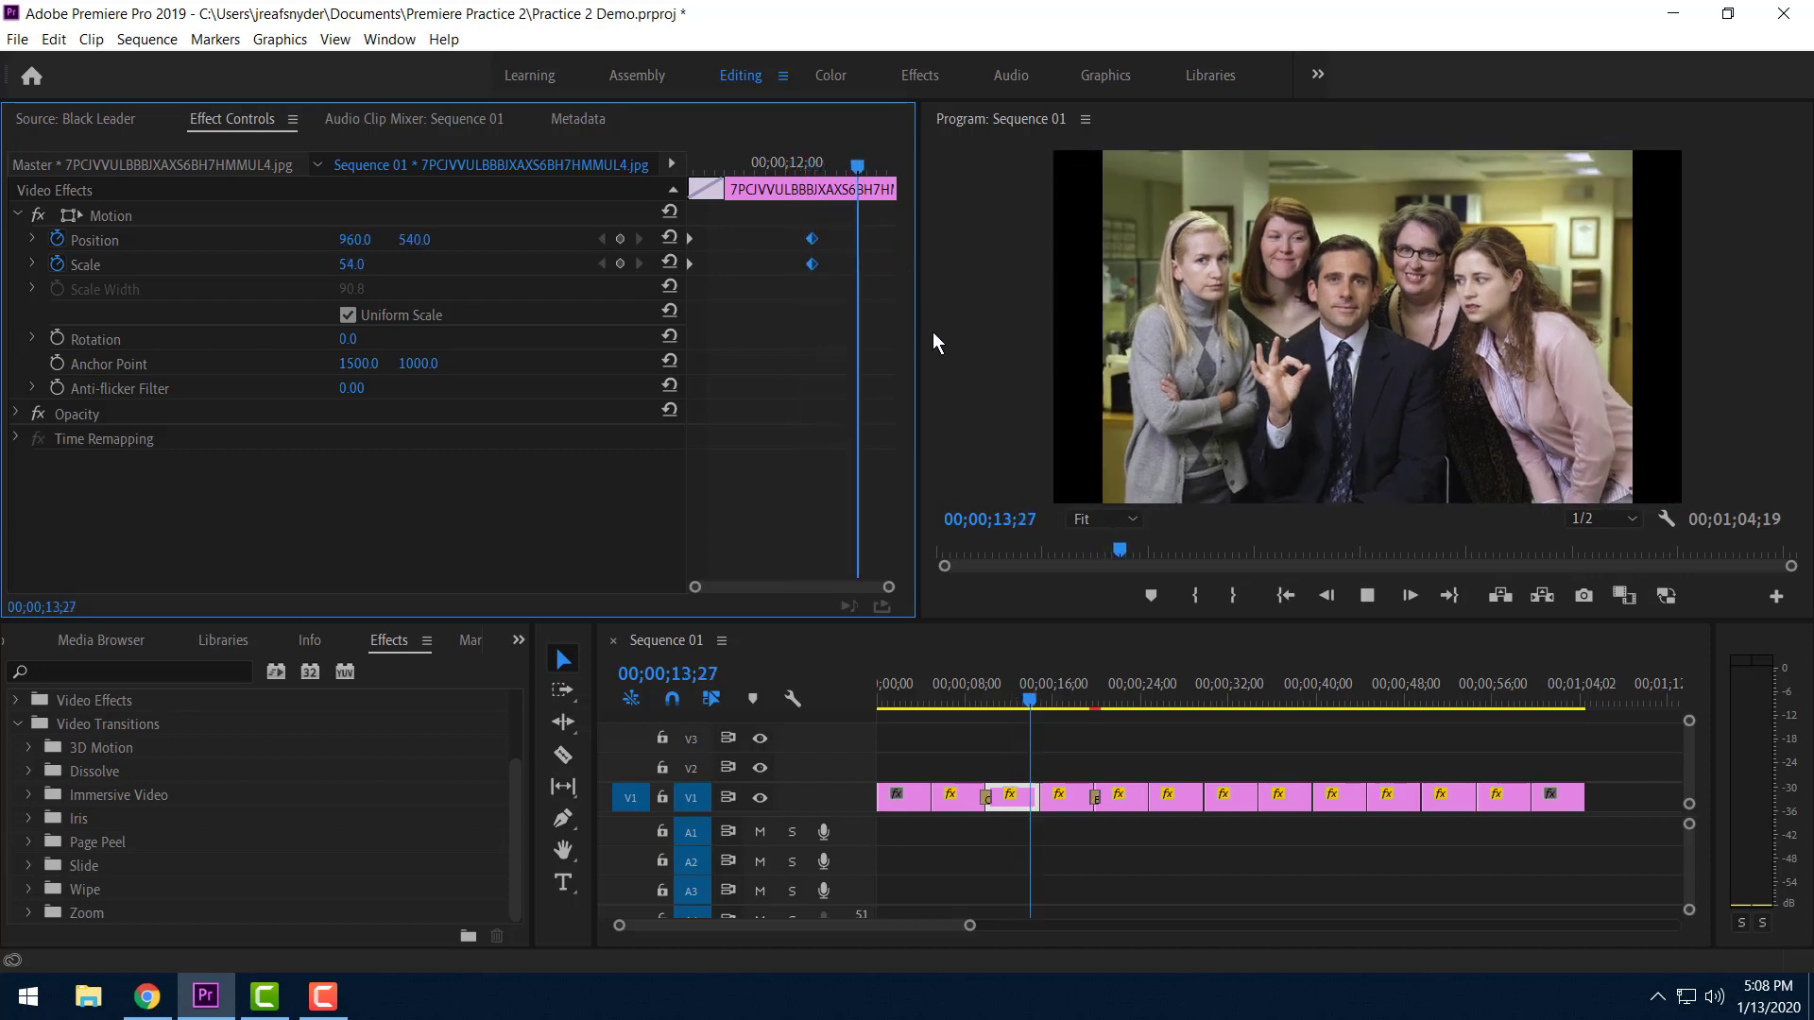
pyautogui.press('space')
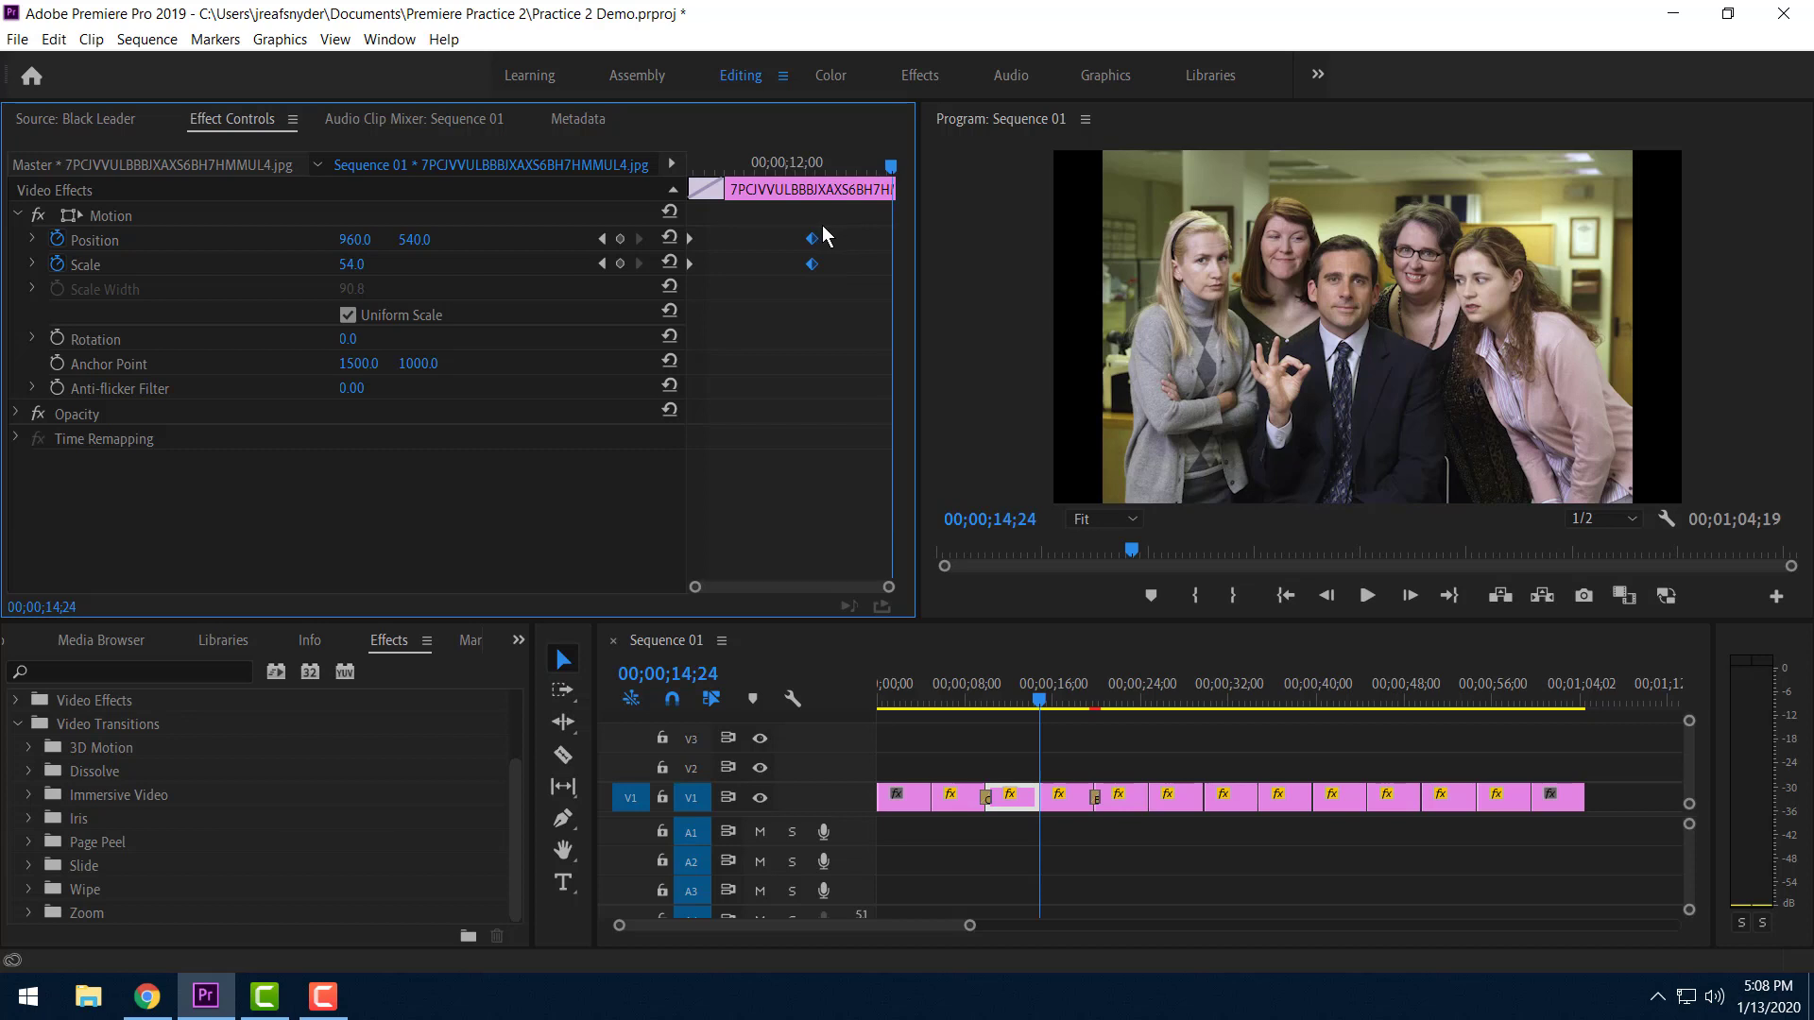
pyautogui.moveTo(800, 281); pyautogui.dragTo(741, 248)
# At 00;00;14;24, keyframe the second image to Scale 159.4 and Position -72.2, 1006.0, framing the two women on its right side.
pyautogui.click(1367, 352)
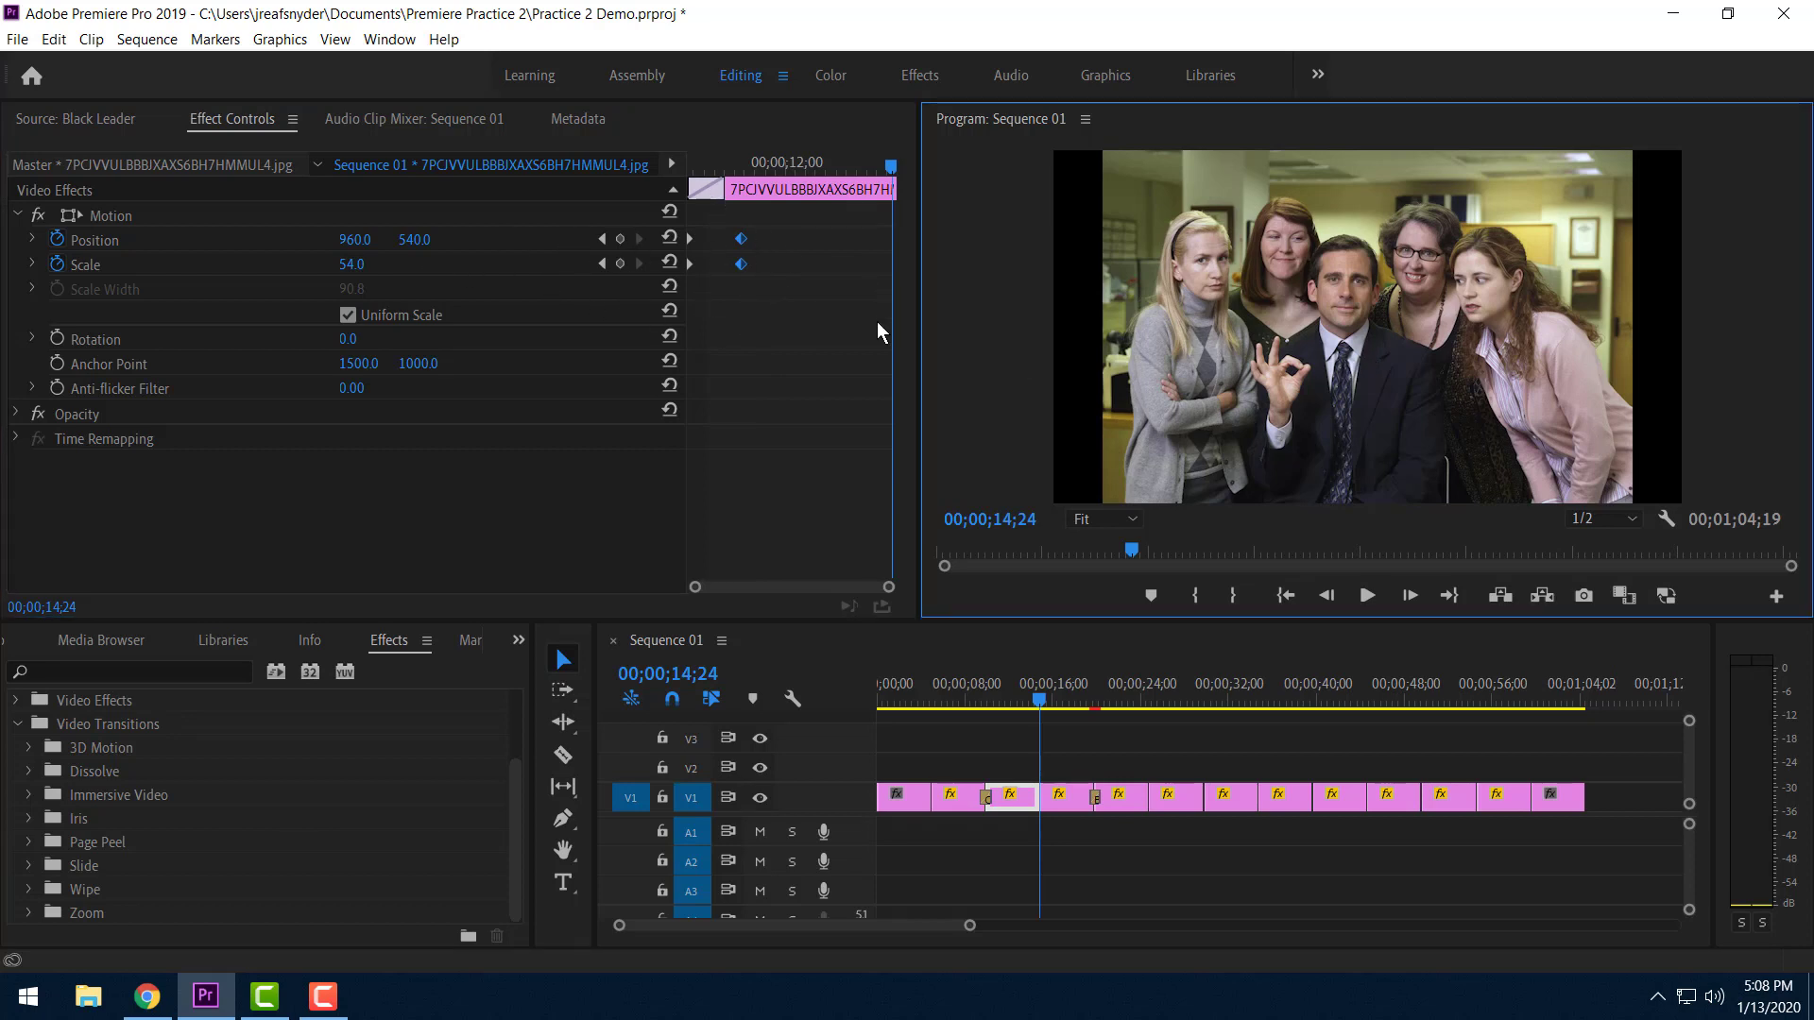
pyautogui.click(1398, 368)
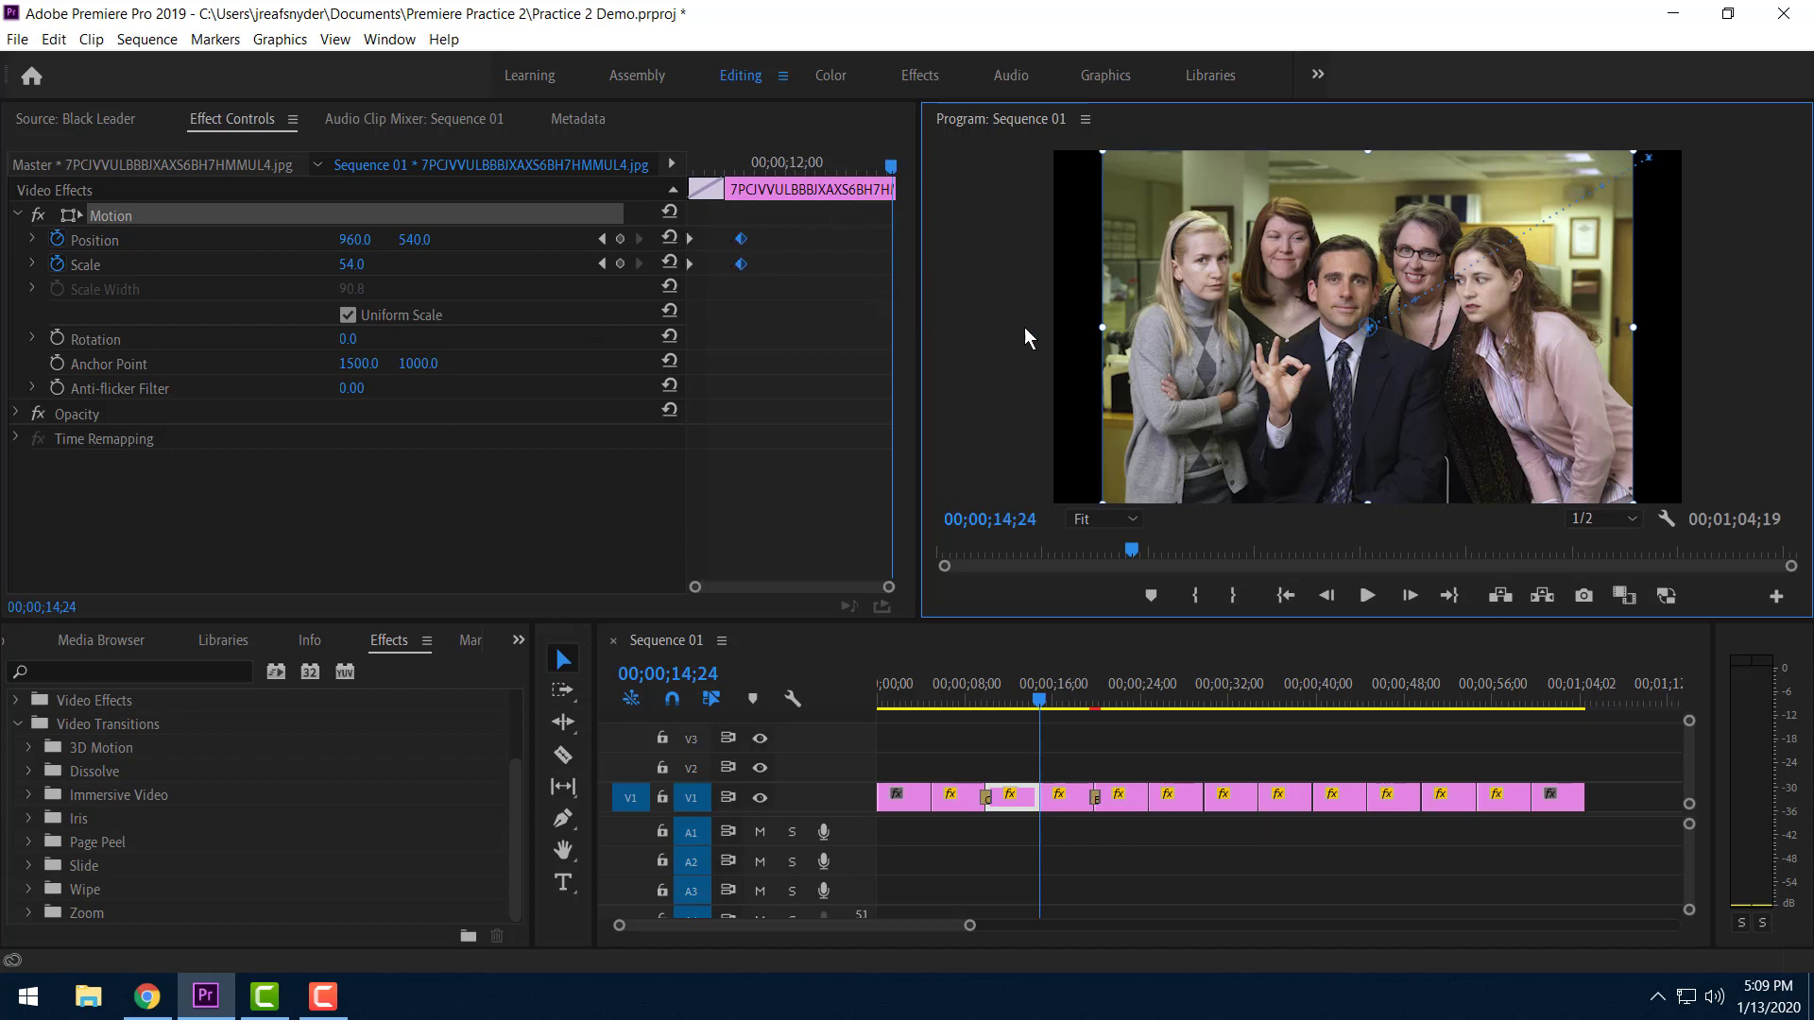
pyautogui.moveTo(1630, 328); pyautogui.dragTo(1812, 328)
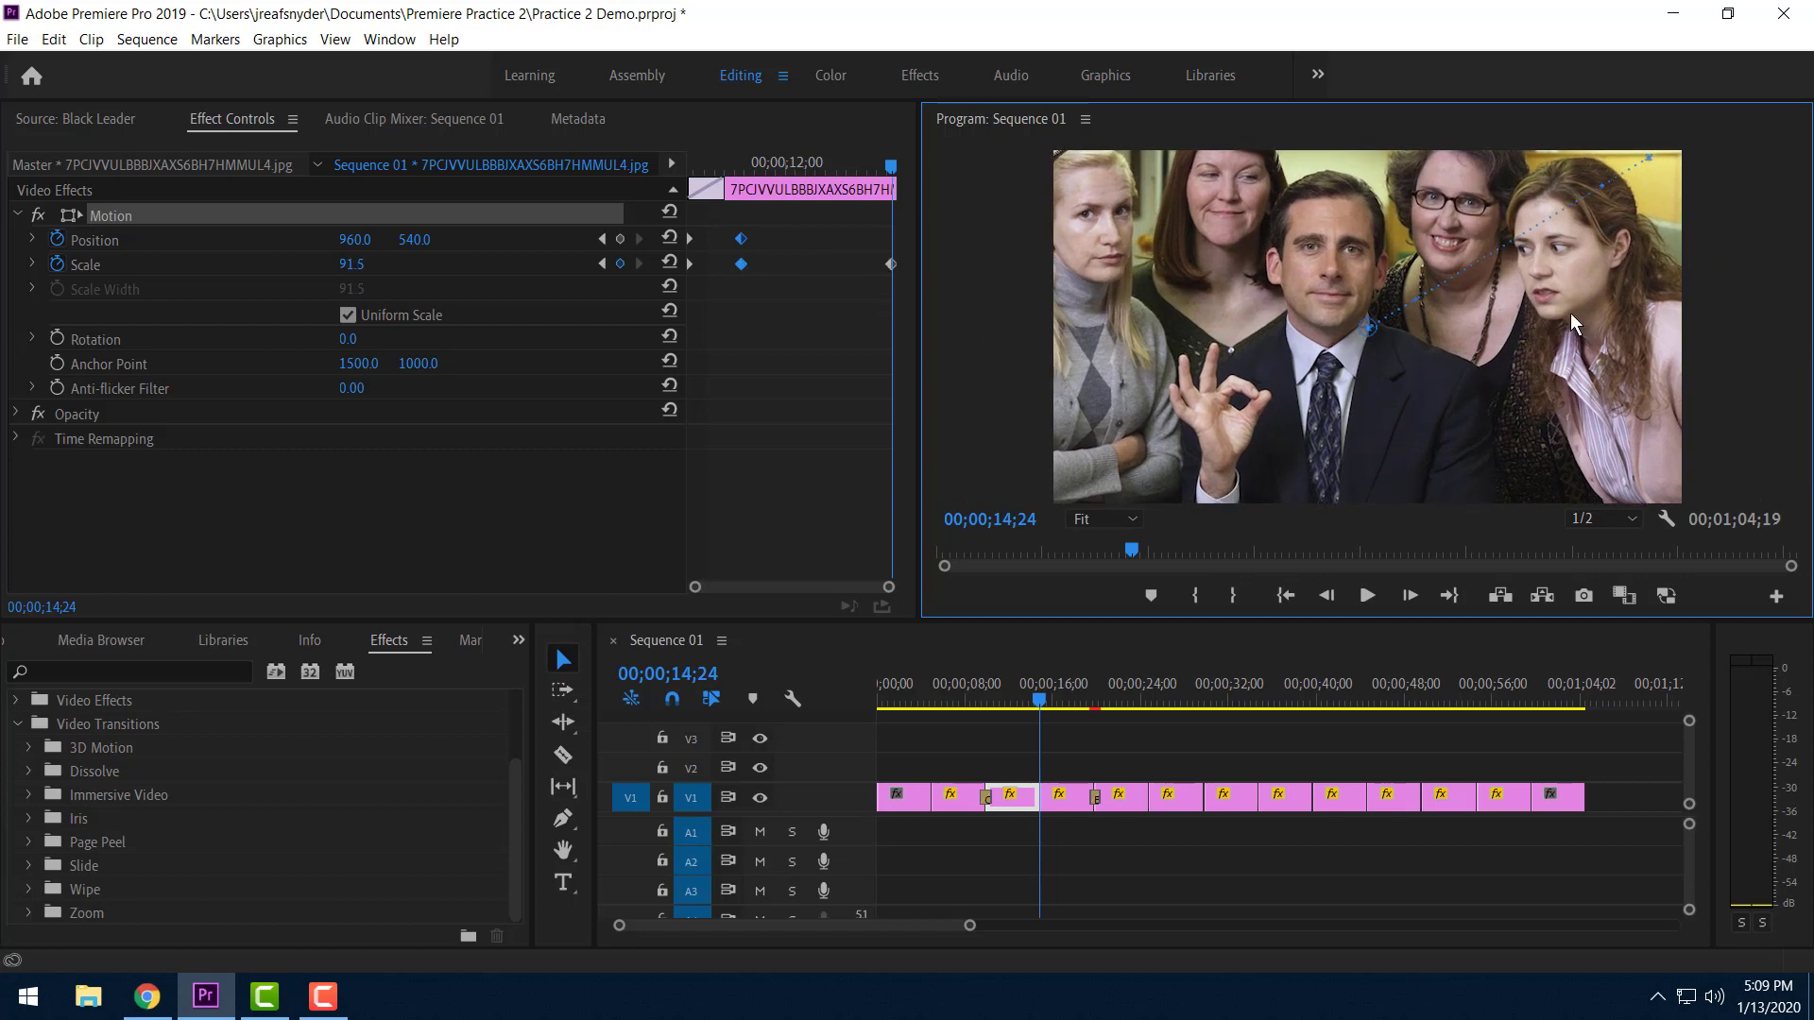
pyautogui.moveTo(1570, 314); pyautogui.dragTo(1408, 371)
pyautogui.moveTo(1660, 387); pyautogui.dragTo(1806, 386)
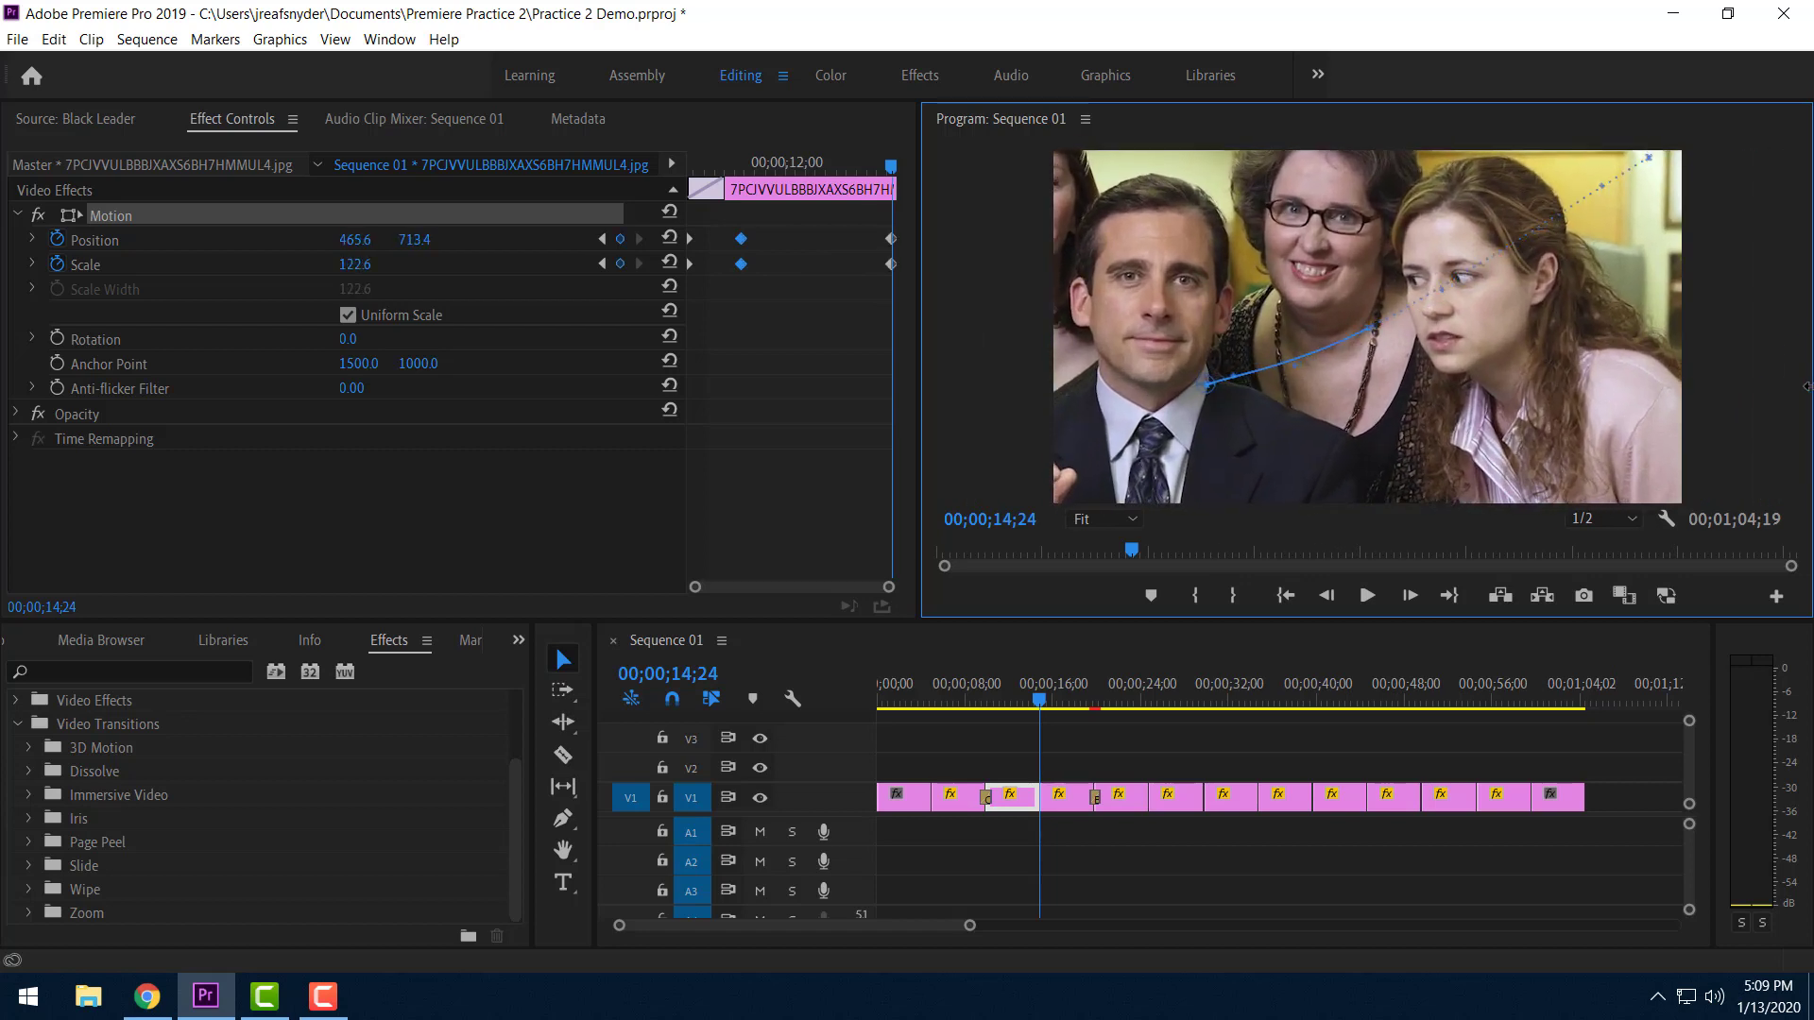
pyautogui.moveTo(1482, 364); pyautogui.dragTo(1374, 414)
pyautogui.moveTo(1632, 387); pyautogui.dragTo(1806, 385)
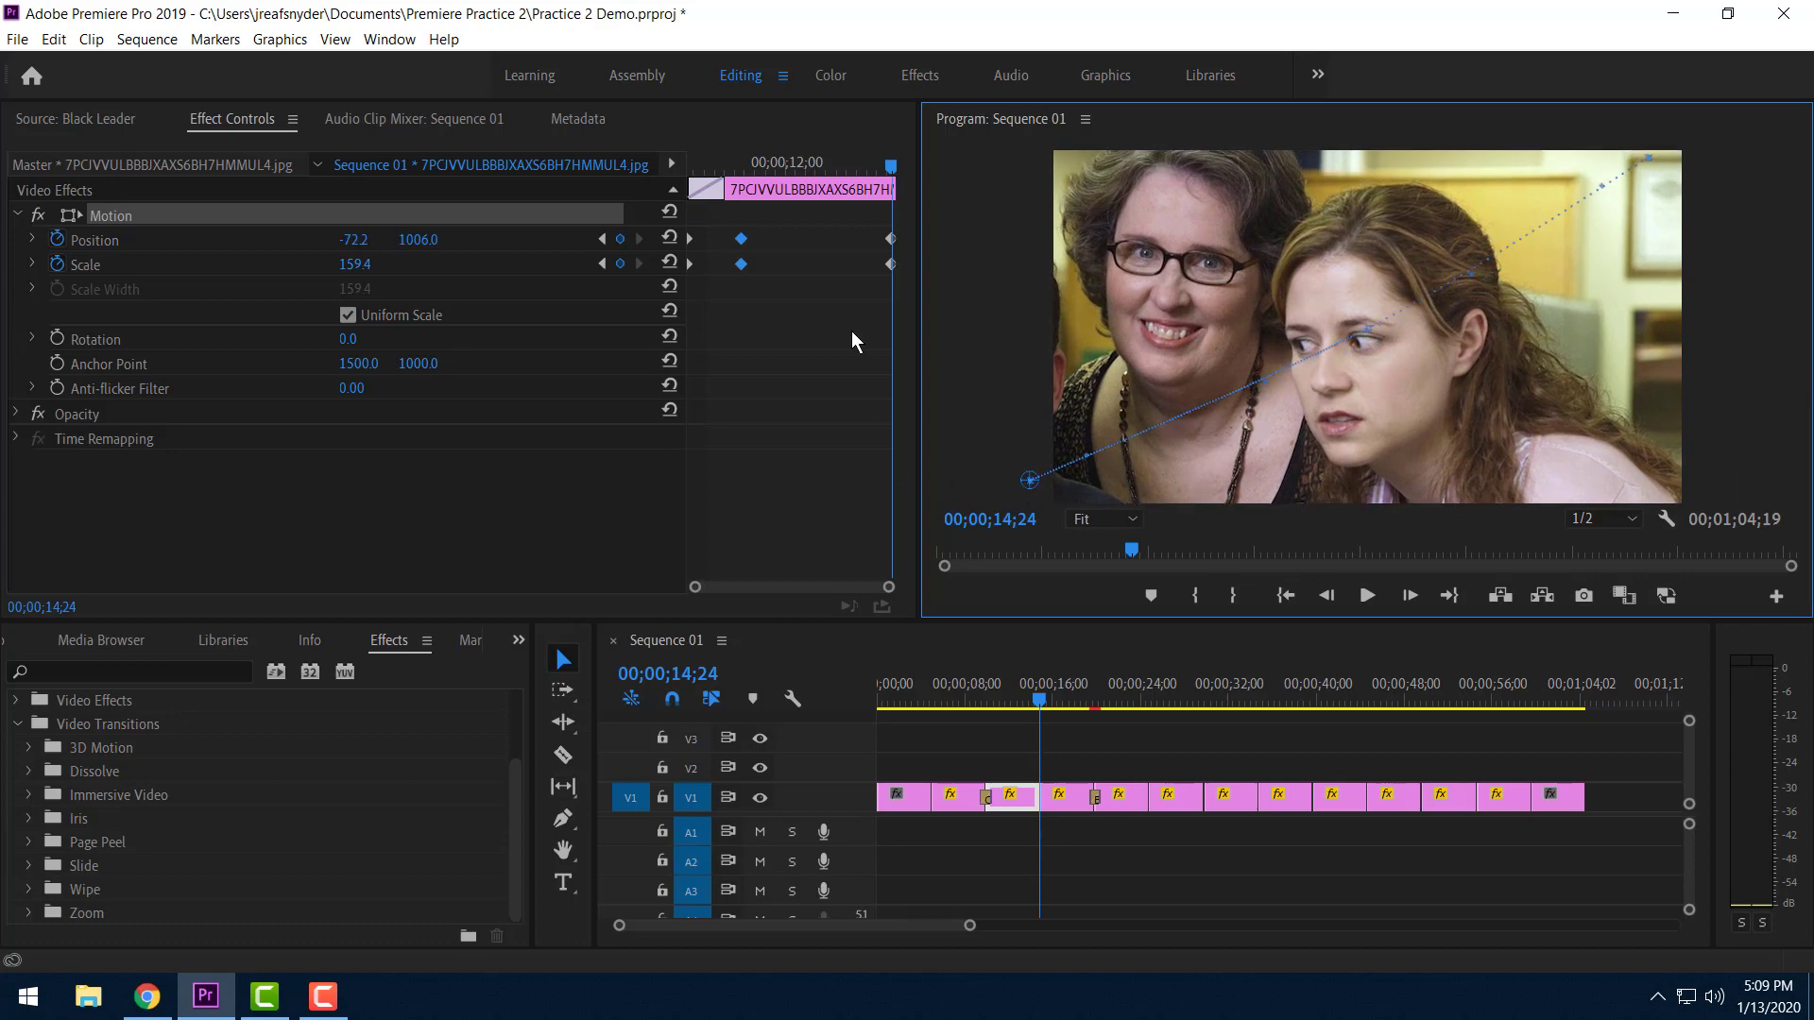
# Play back the second image clip's movement from just before its opening transition.
pyautogui.moveTo(888, 163); pyautogui.dragTo(624, 201)
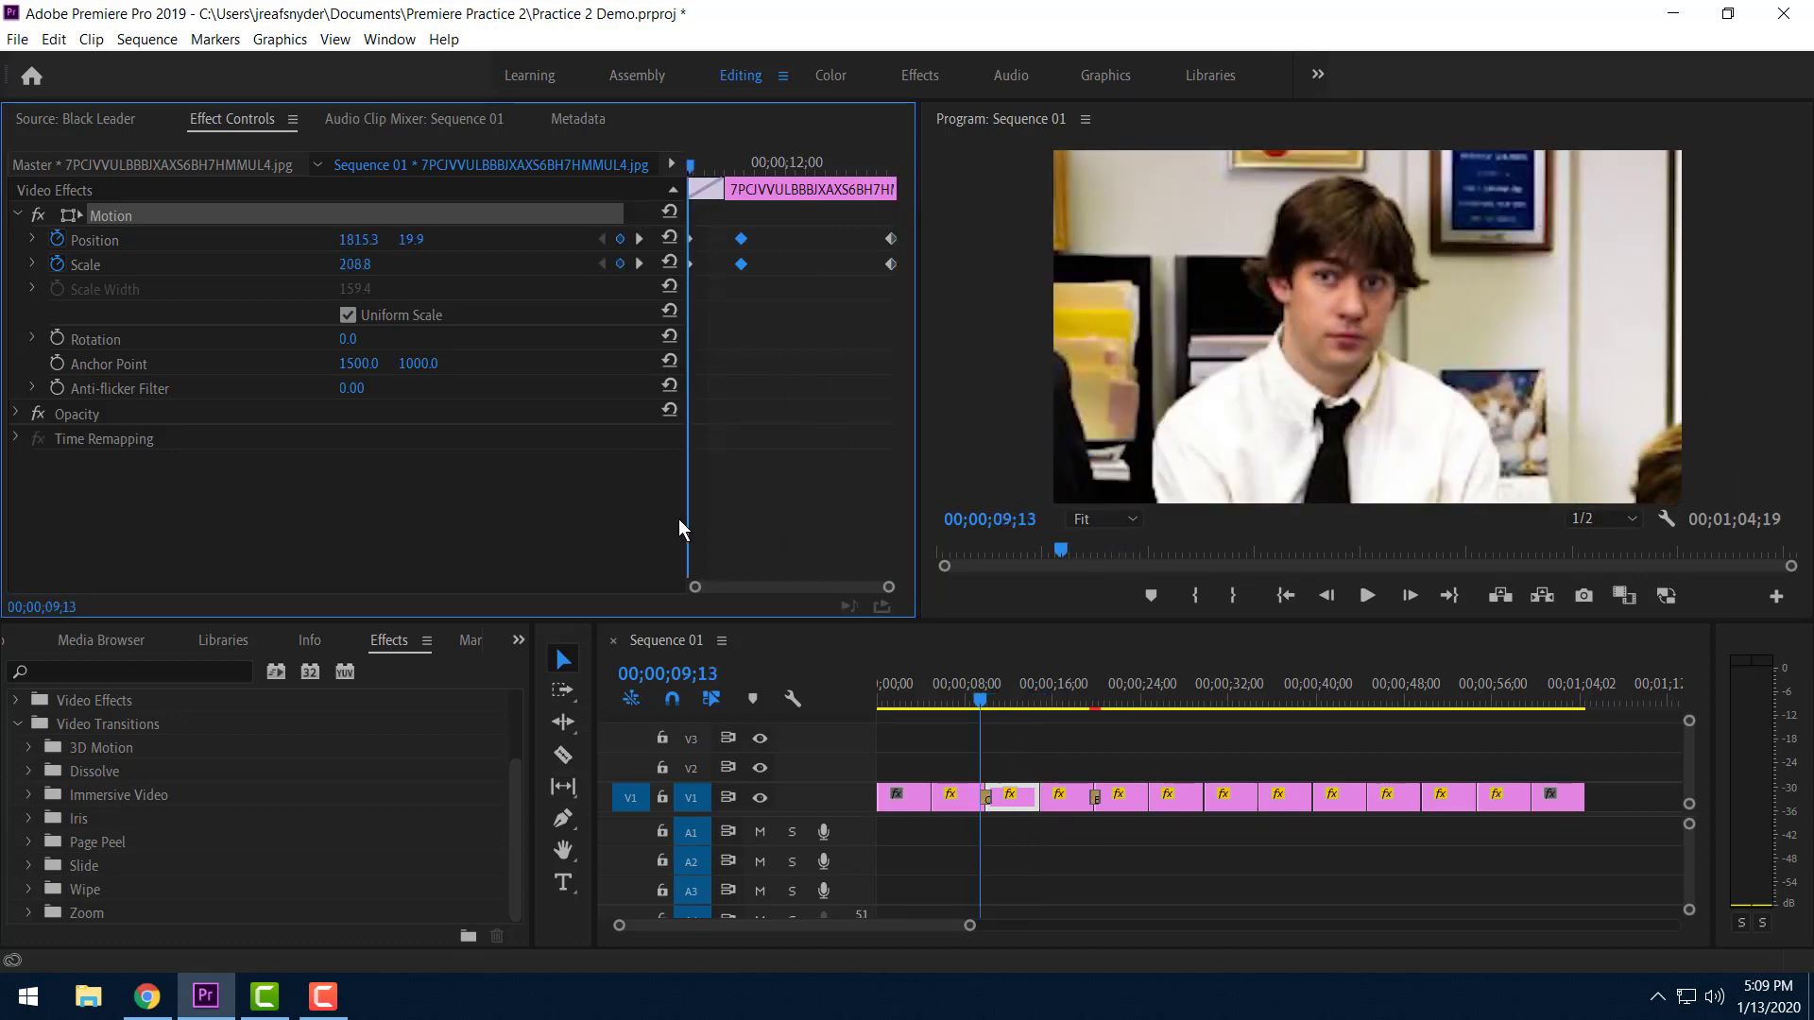
pyautogui.press('space')
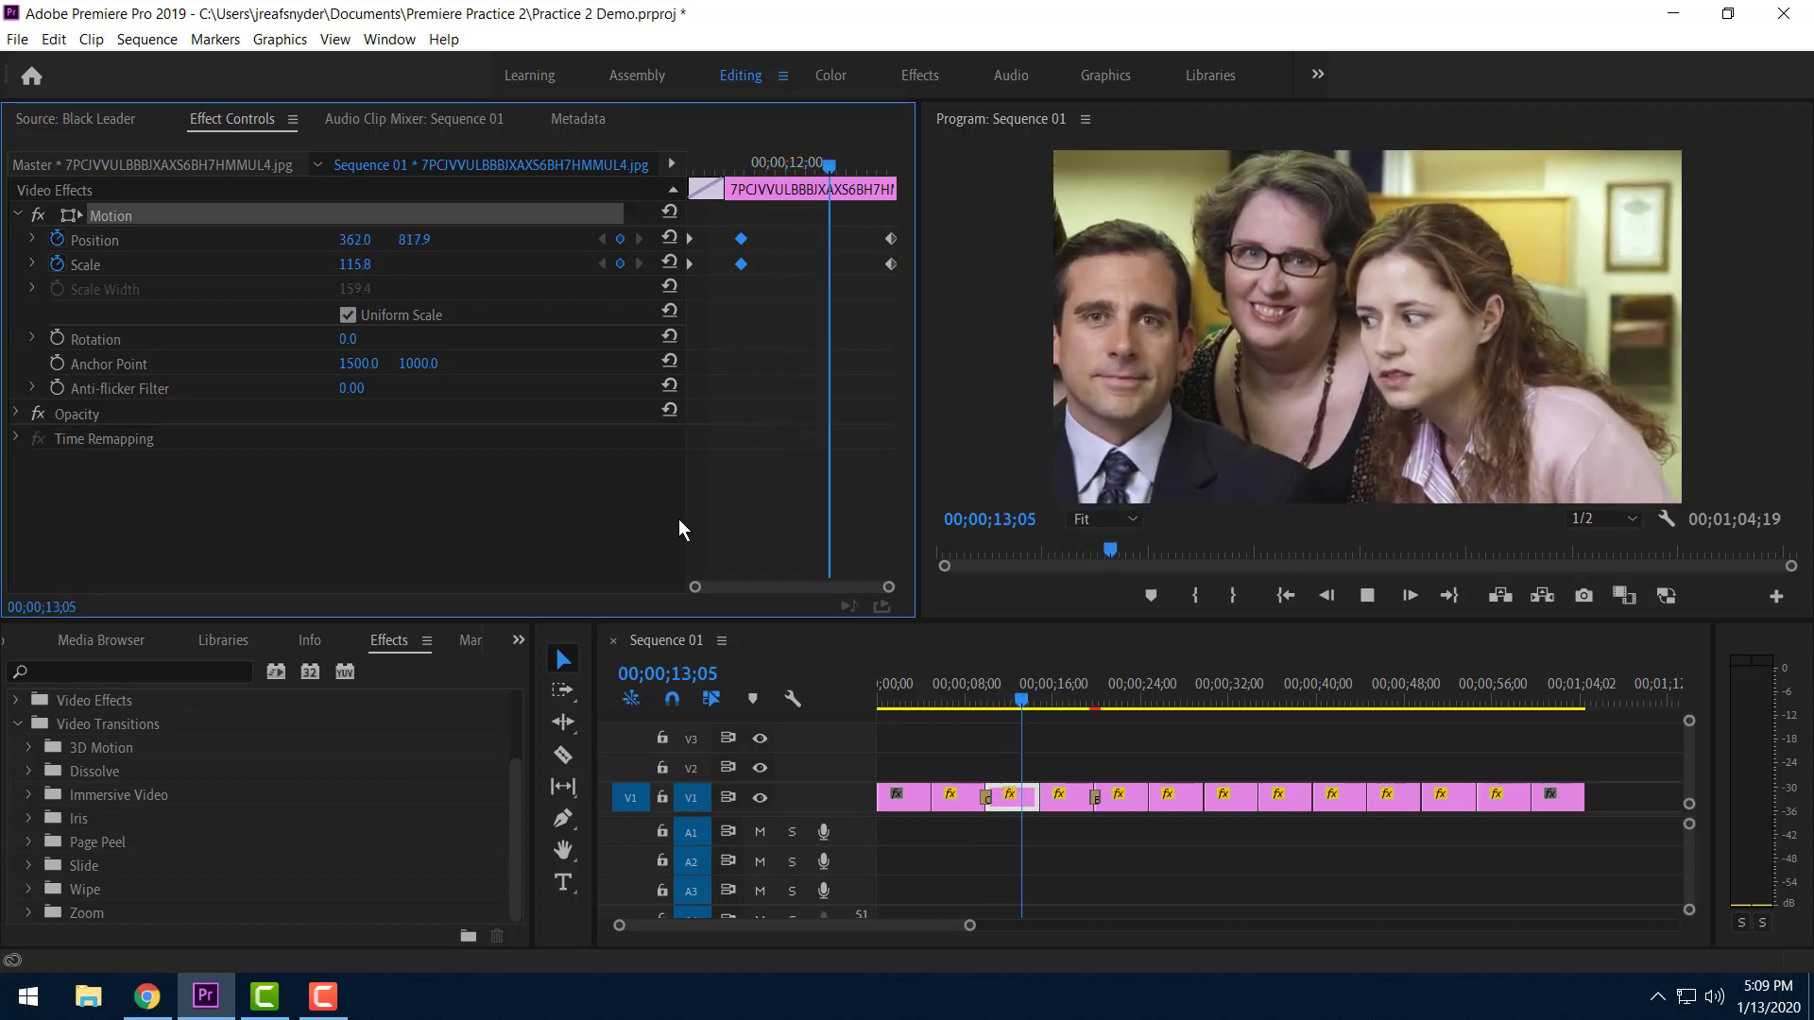
pyautogui.press('space')
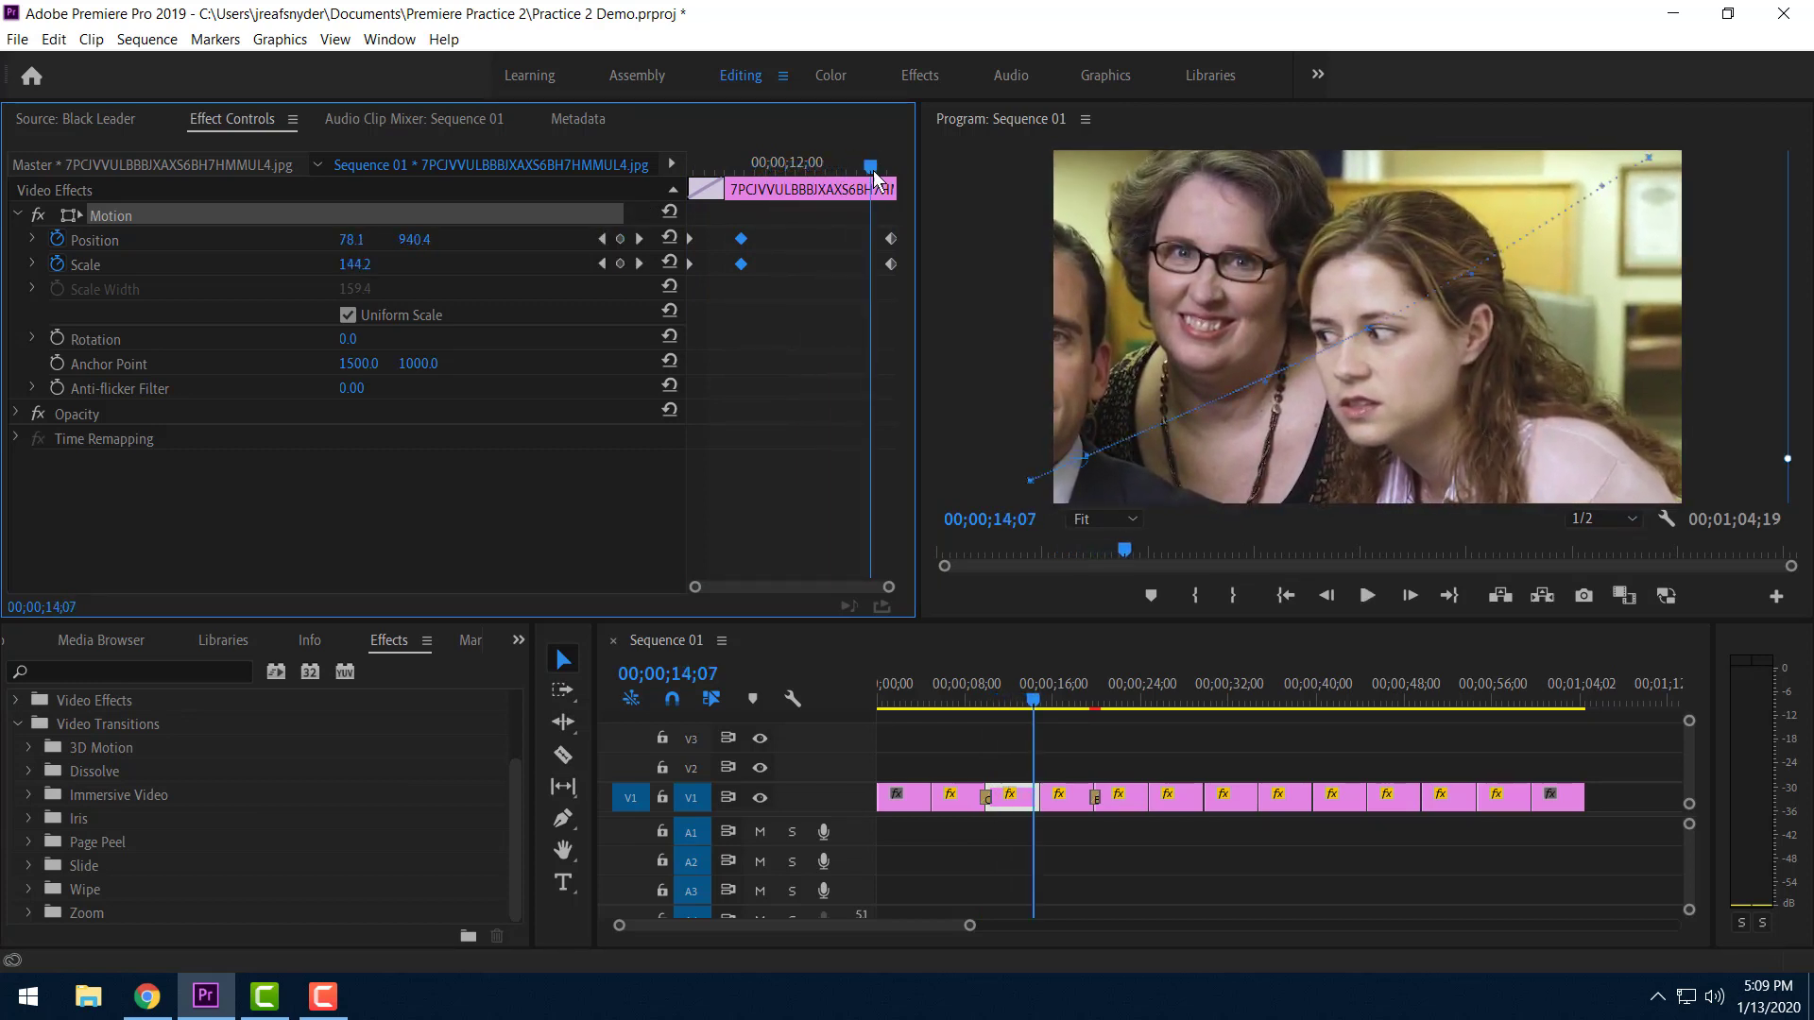
# Delete the second image clip's closing Position and Scale keyframes at 00;00;14;24.
pyautogui.moveTo(870, 166); pyautogui.dragTo(728, 193)
pyautogui.click(639, 239)
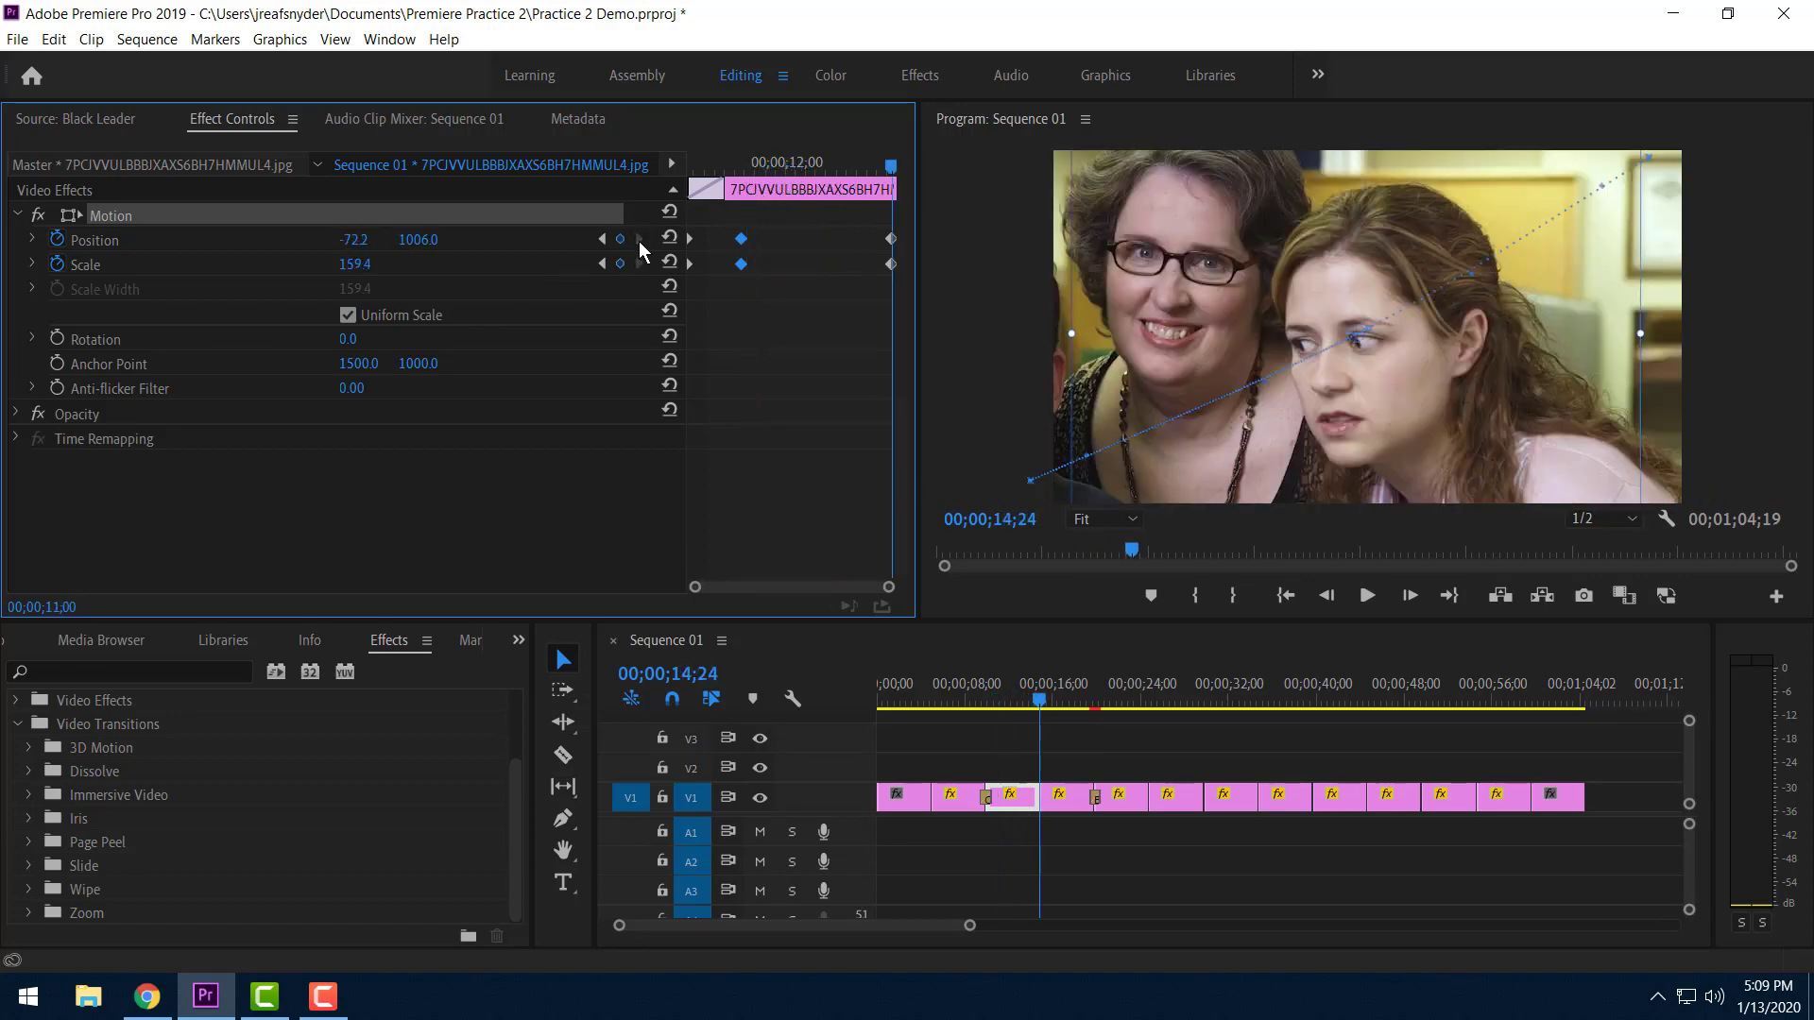
pyautogui.click(888, 239)
pyautogui.press('Delete')
pyautogui.click(890, 264)
pyautogui.press('Delete')
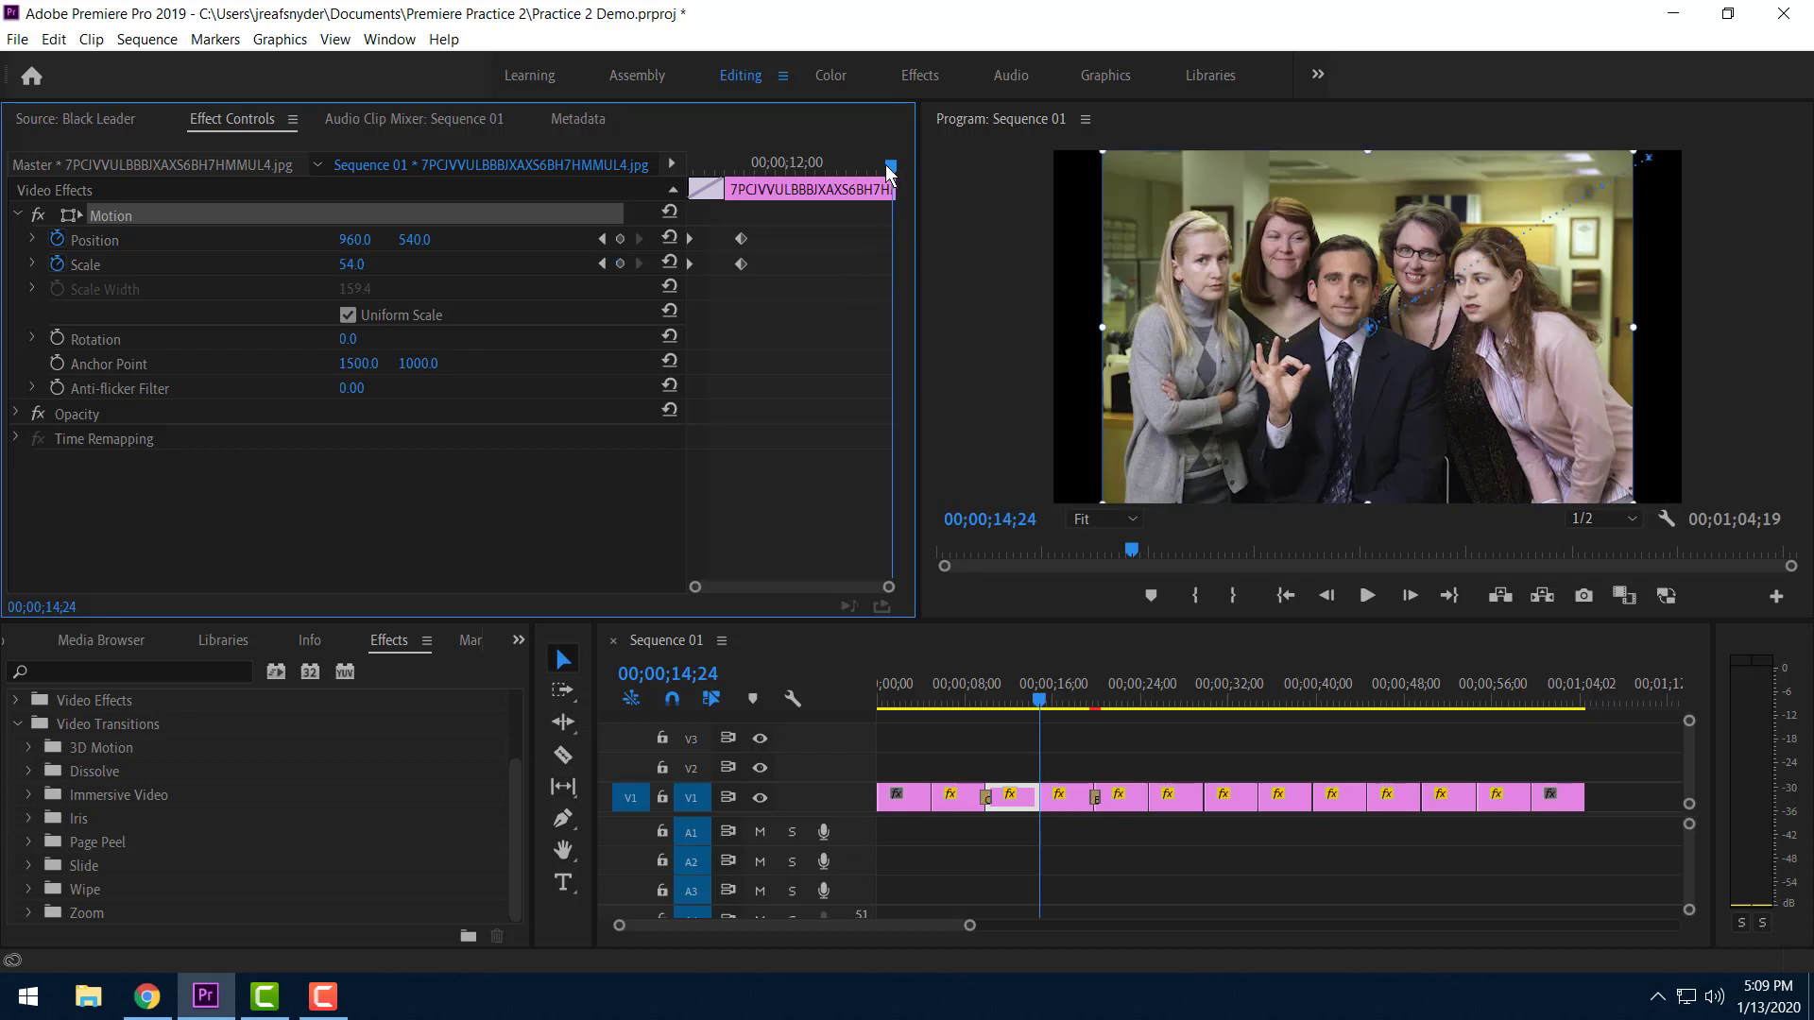
# At 00;00;12;03, add Position and Scale keyframes to the second image clip, holding Position 960.0, 540.0 and Scale 54.0.
pyautogui.moveTo(890, 170); pyautogui.dragTo(784, 199)
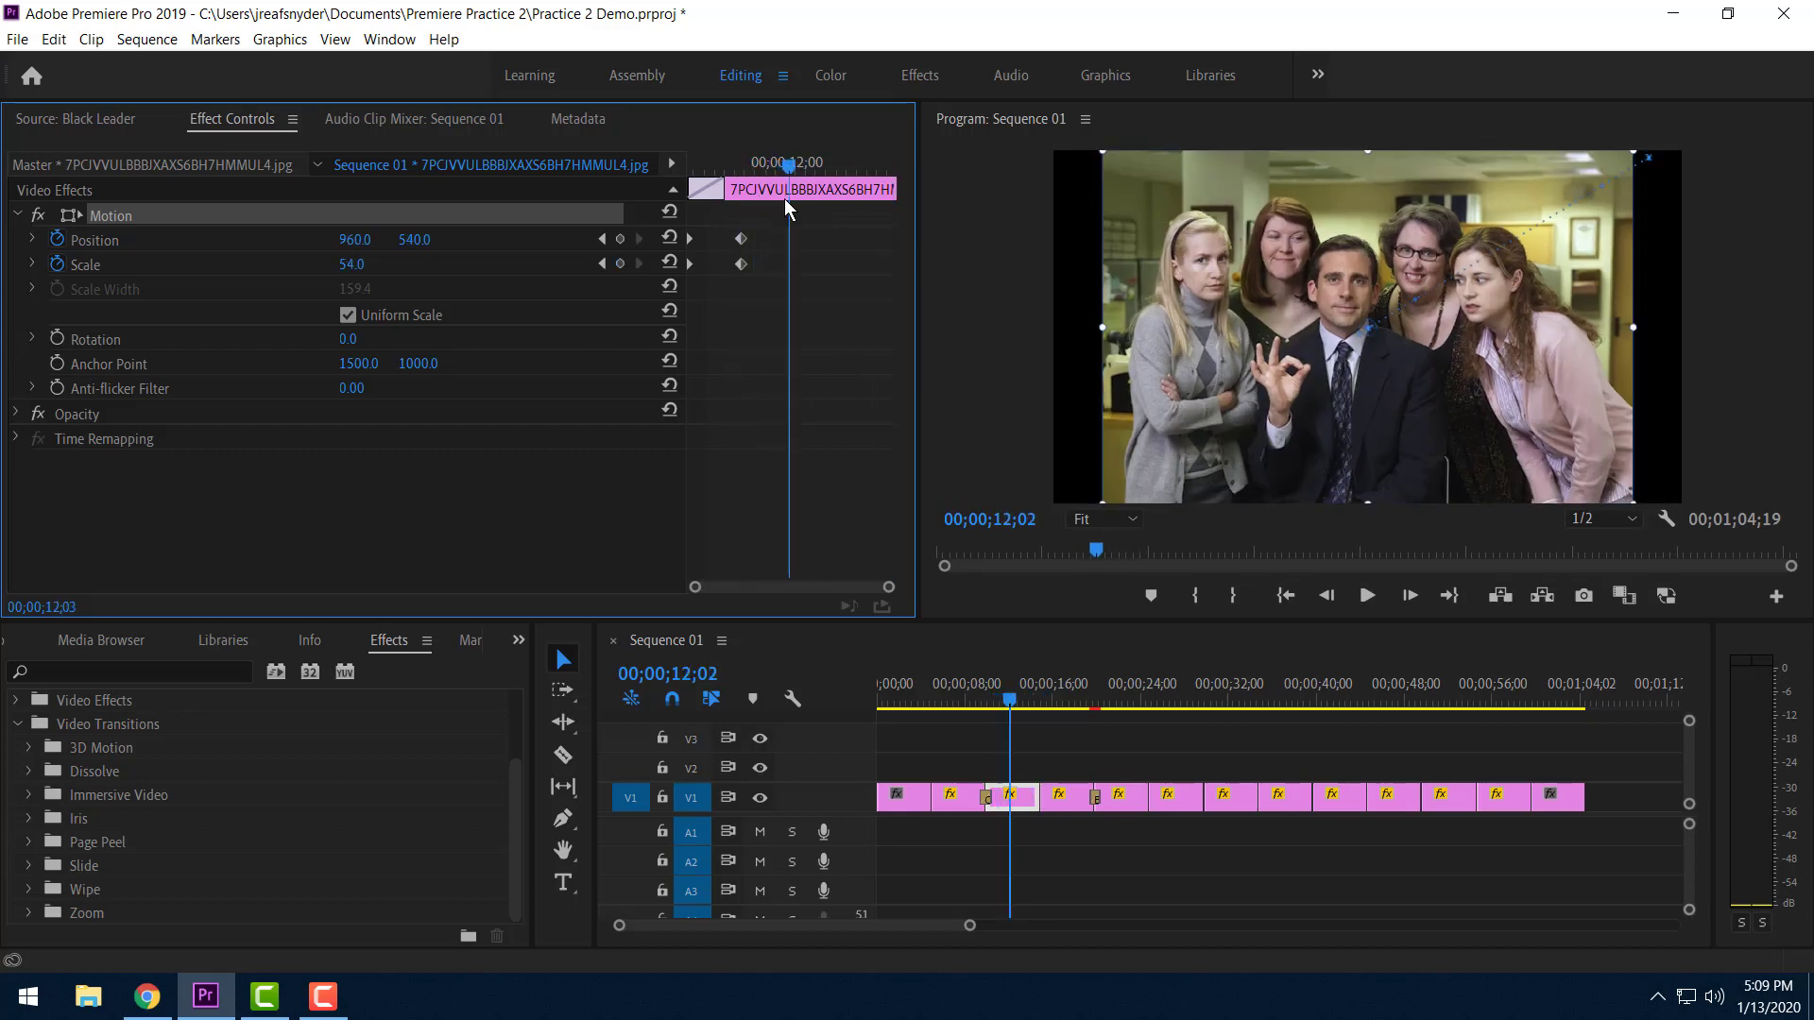
pyautogui.click(622, 240)
pyautogui.click(621, 262)
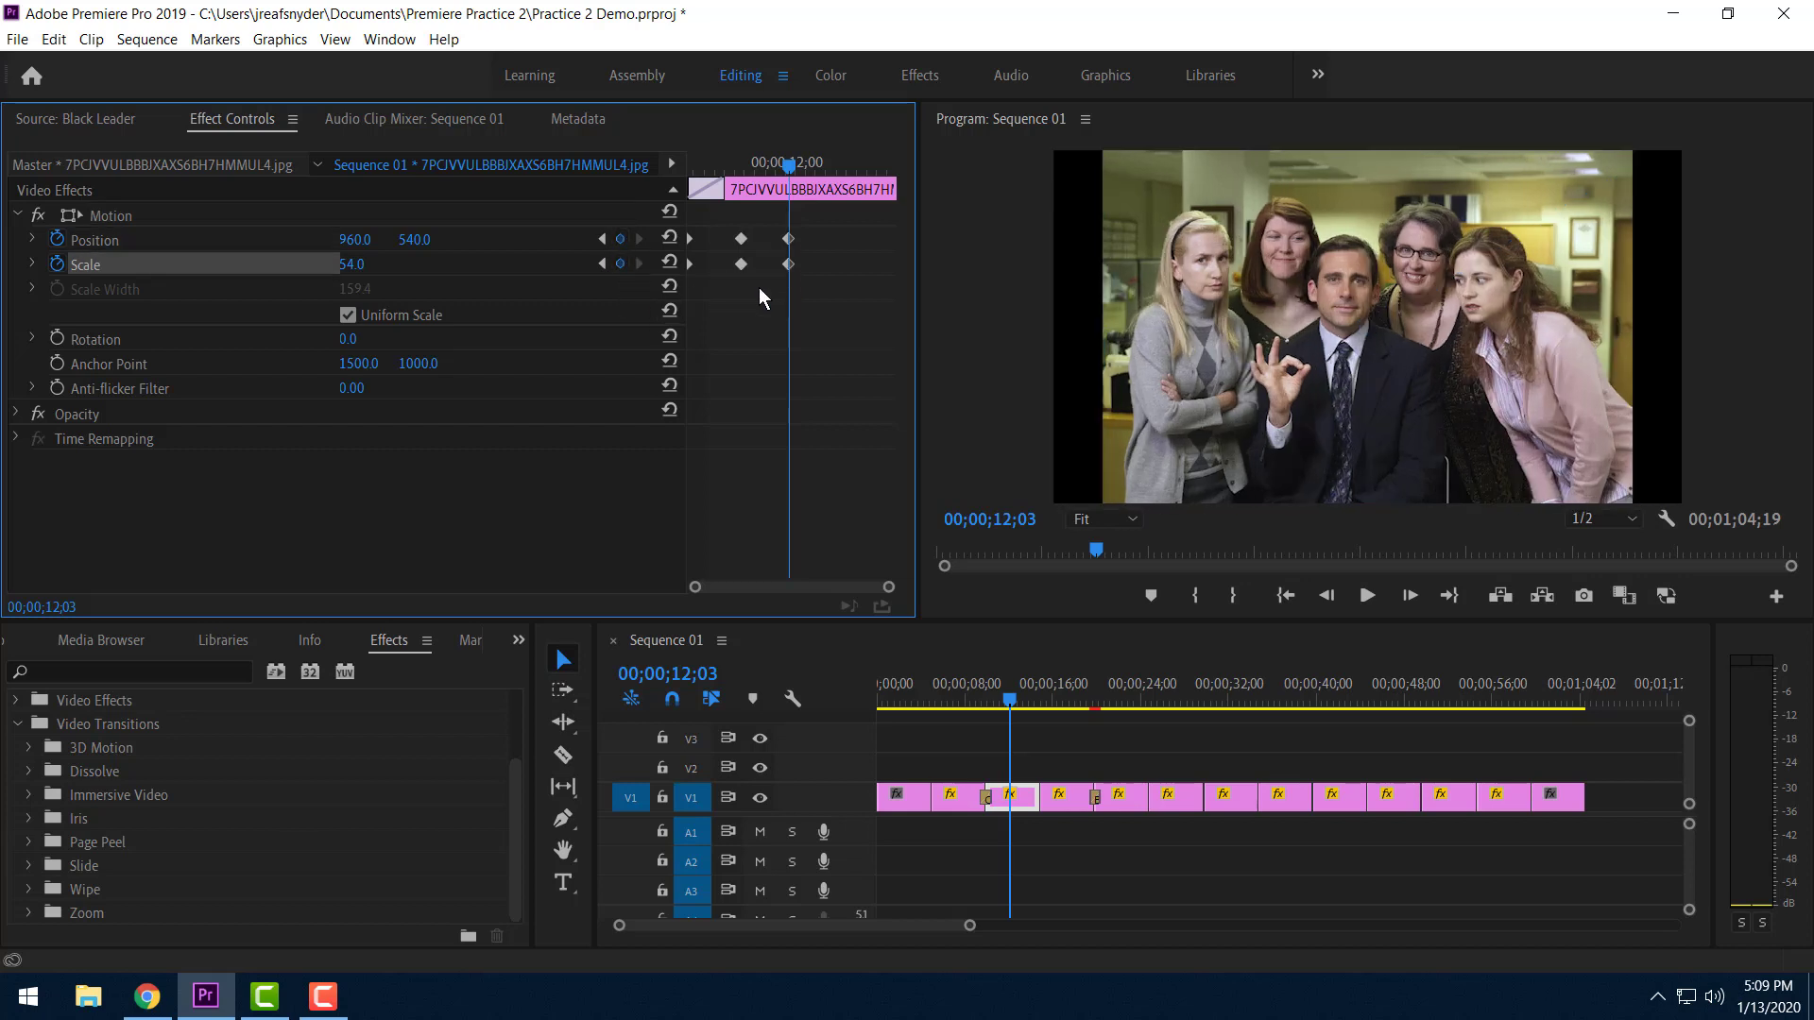
# At 00;00;14;18, keyframe the second image to Scale 333.0 and Position -988.9, 1262.4, framing the face of the woman at its far right.
pyautogui.moveTo(797, 174); pyautogui.dragTo(893, 168)
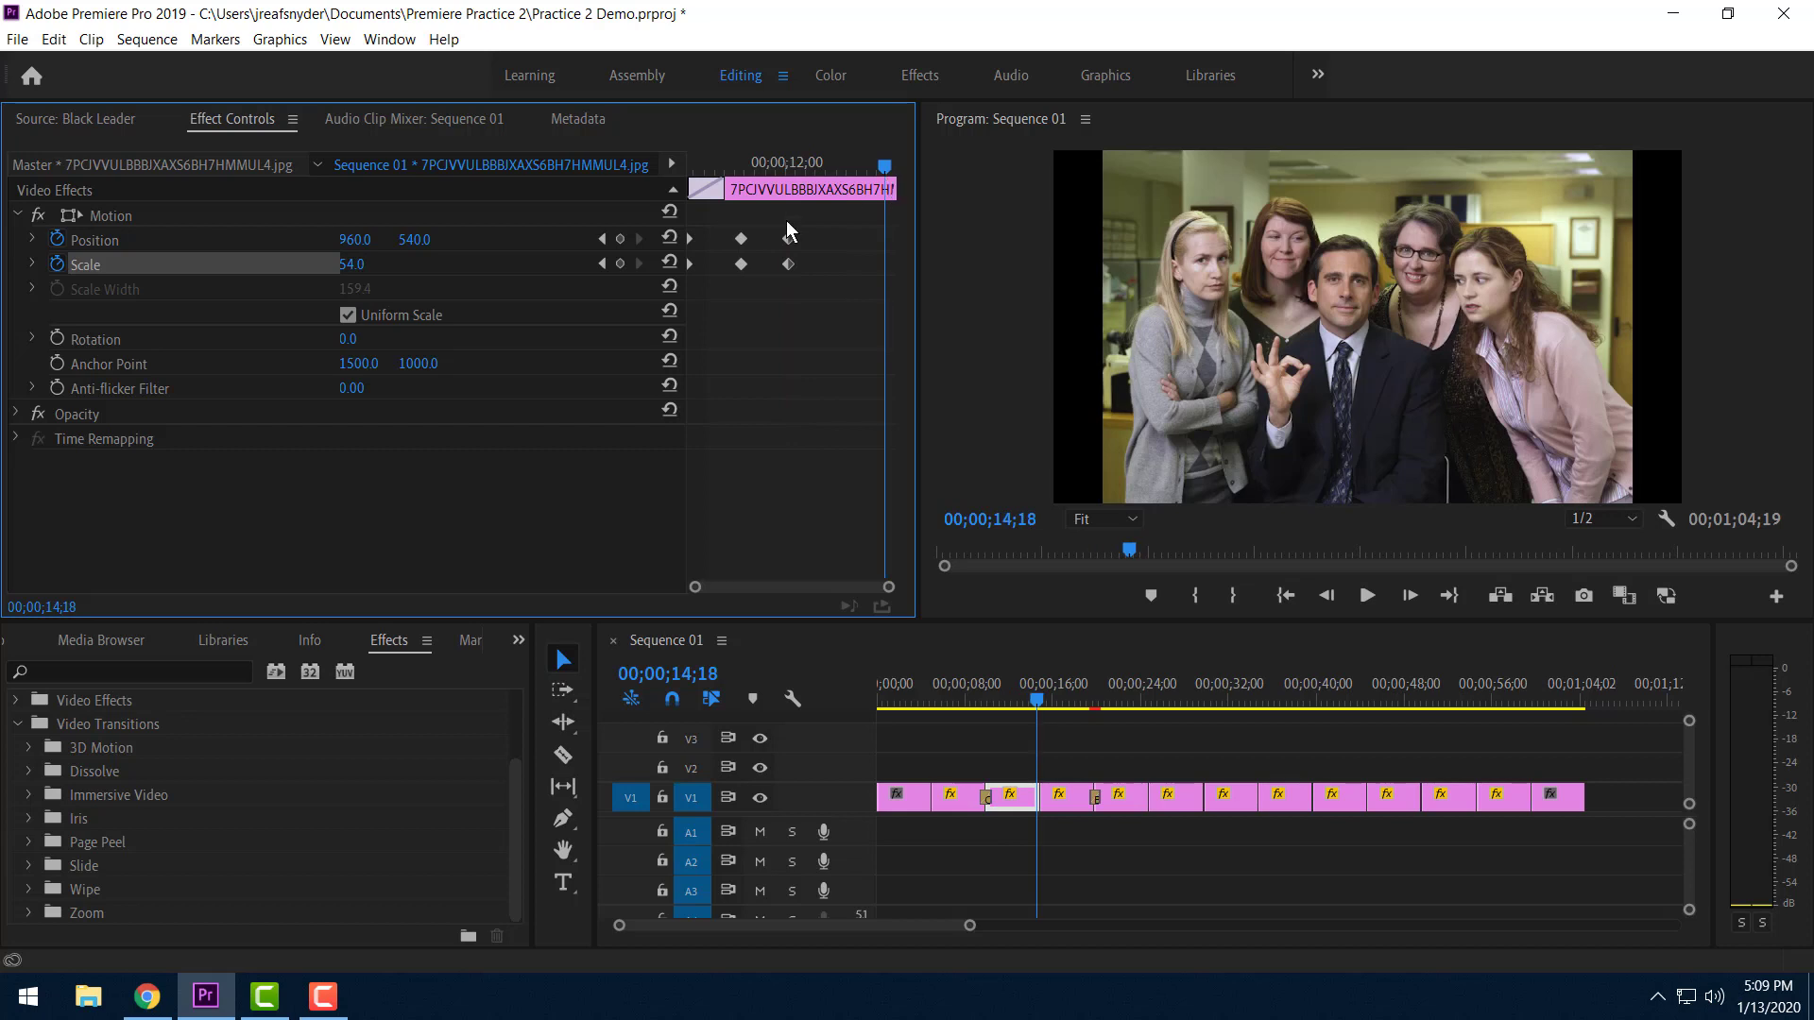
pyautogui.moveTo(353, 267); pyautogui.dragTo(901, 411)
pyautogui.click(1350, 357)
pyautogui.click(1309, 385)
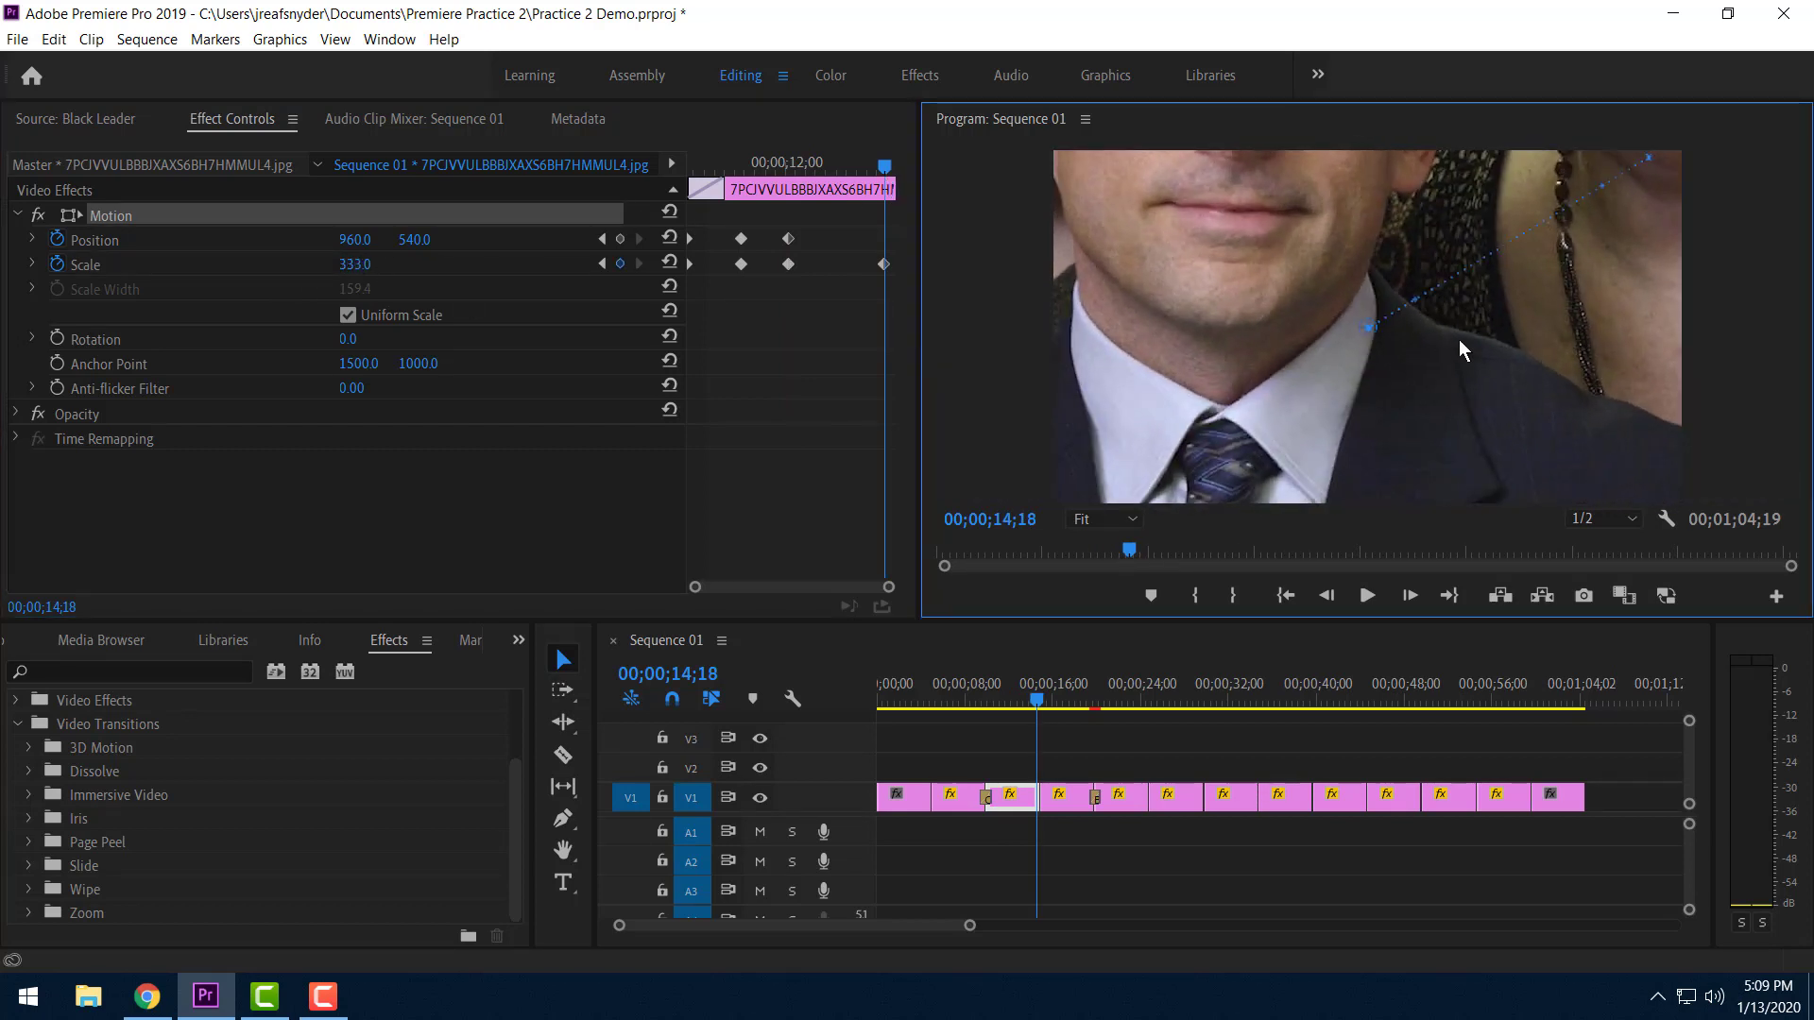
pyautogui.moveTo(1383, 381); pyautogui.dragTo(1032, 478)
pyautogui.moveTo(1483, 352); pyautogui.dragTo(1261, 463)
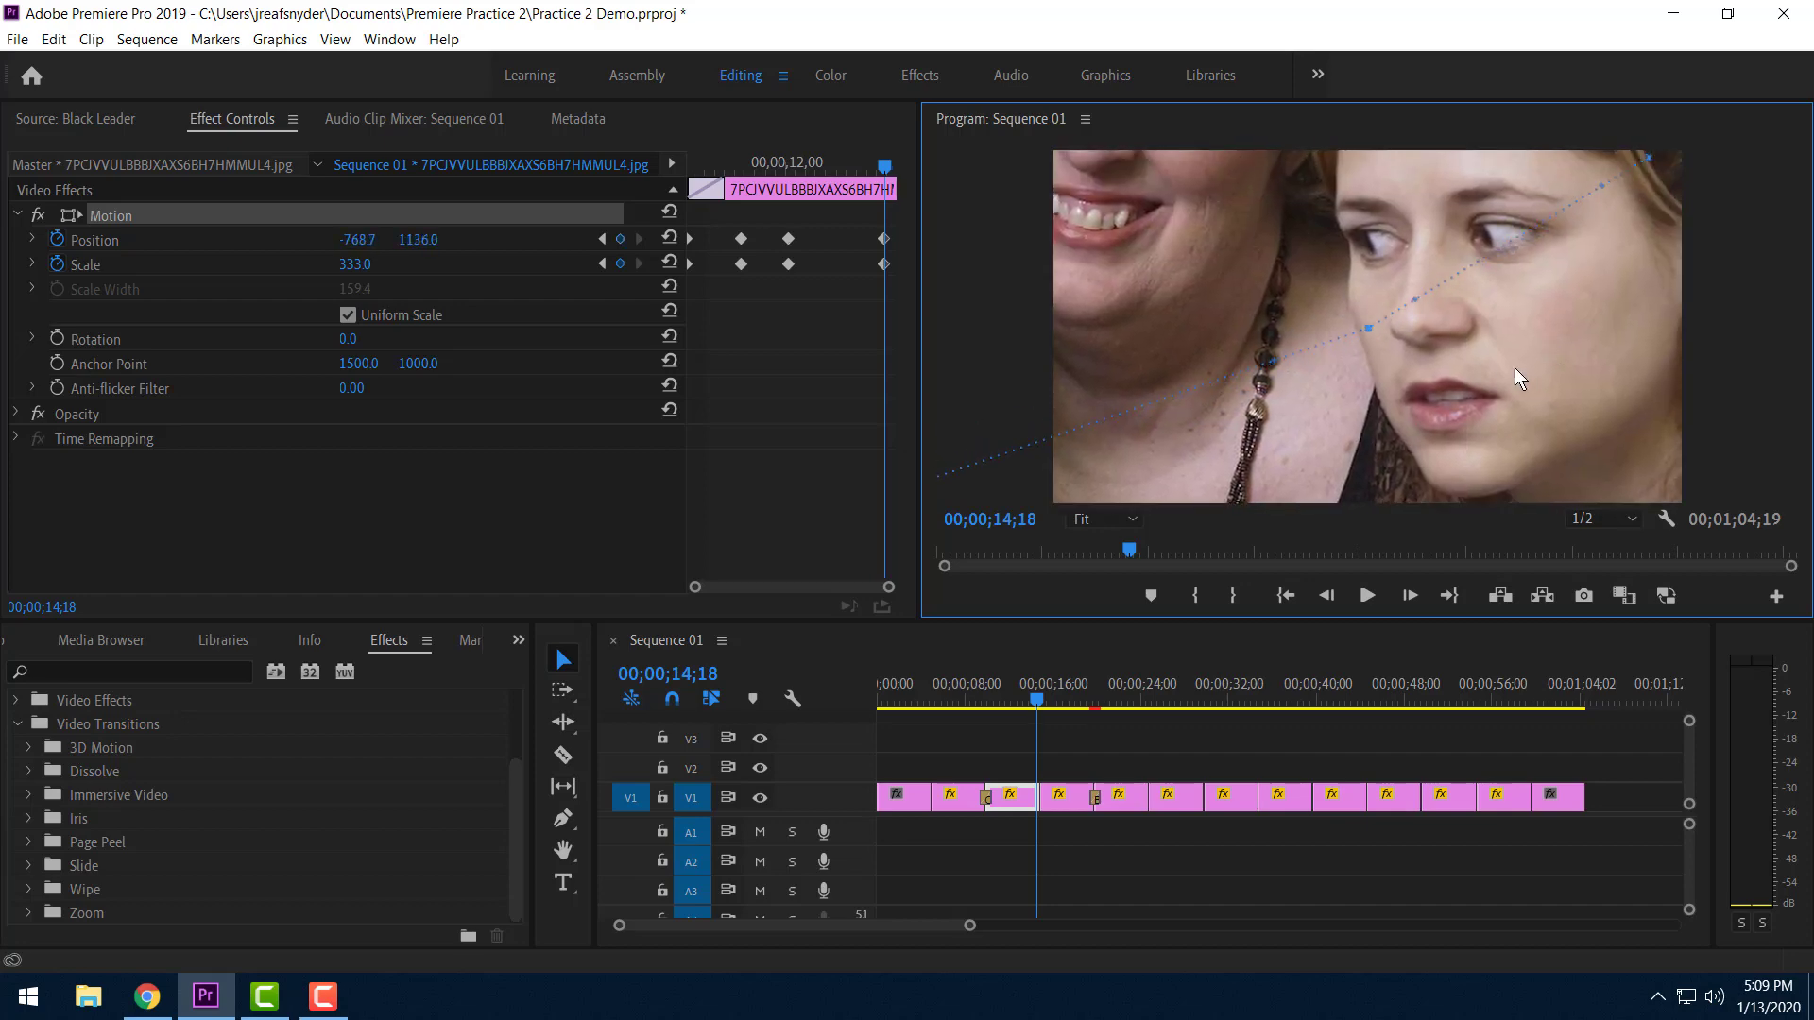
pyautogui.moveTo(1539, 362); pyautogui.dragTo(1477, 384)
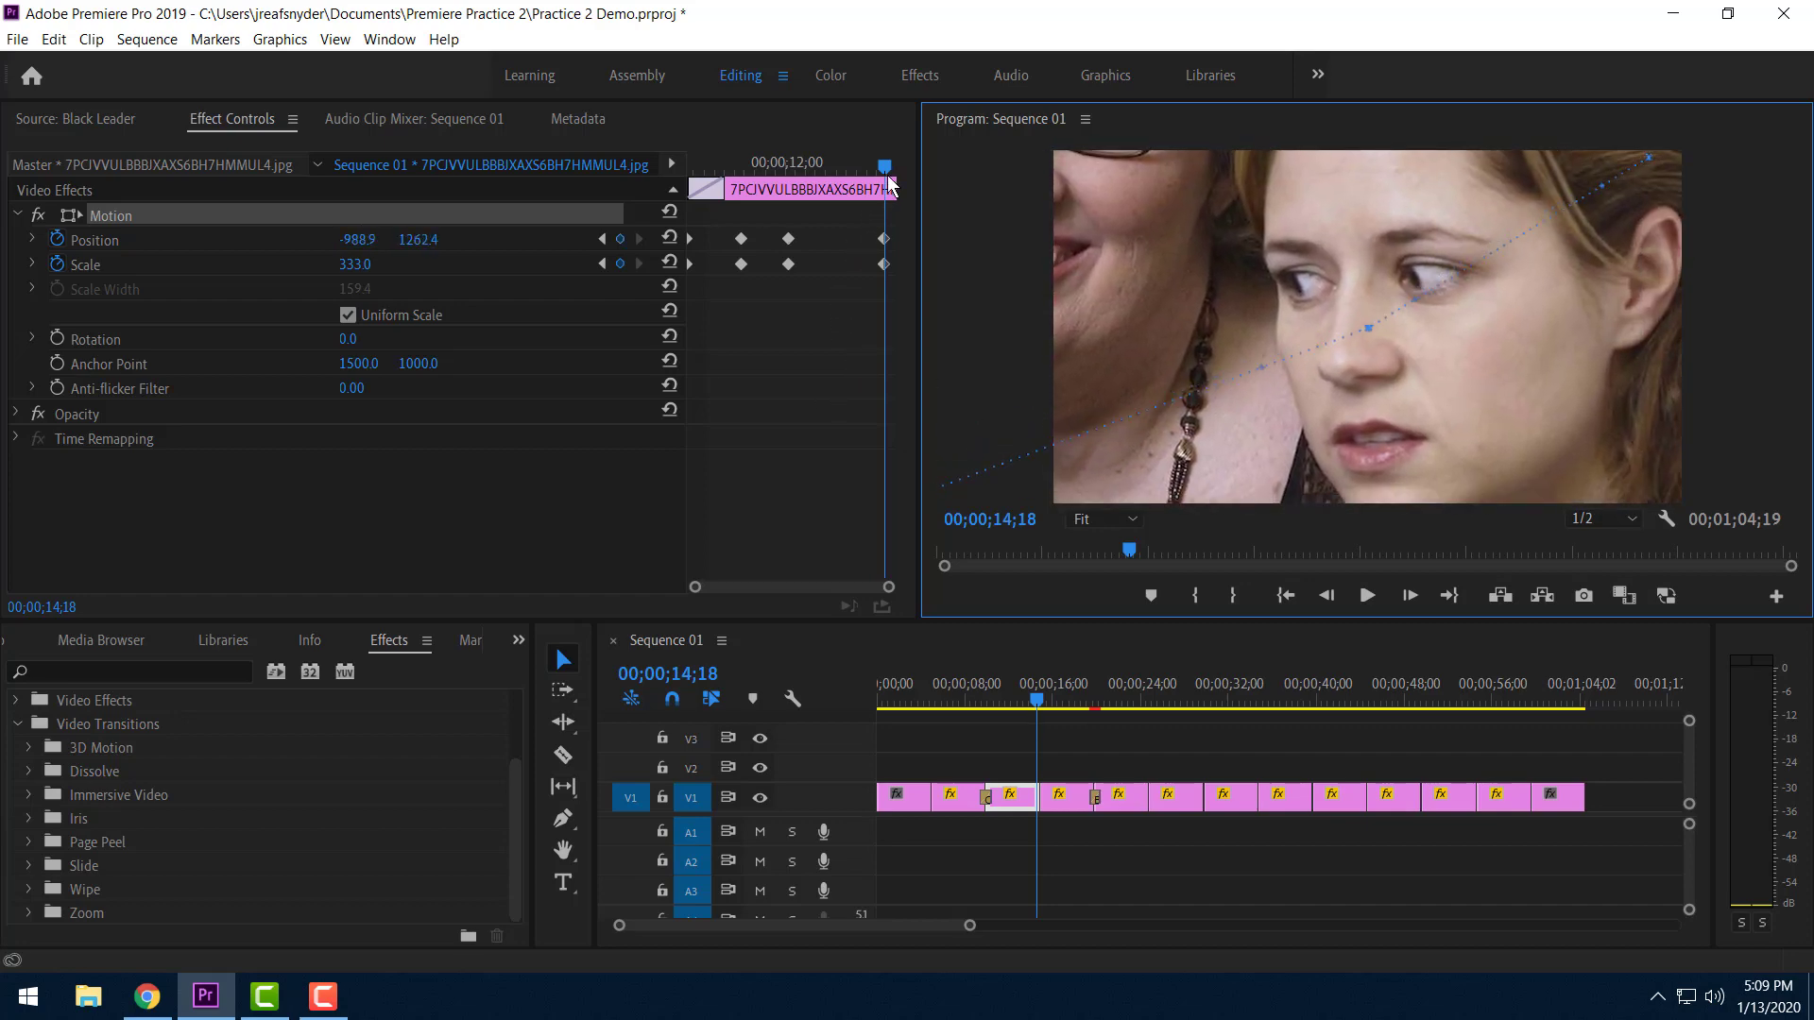
# Play back the second image clip from its opening transition through the hold and the closing zoom into the next clip.
pyautogui.moveTo(888, 184); pyautogui.dragTo(666, 191)
pyautogui.press('space')
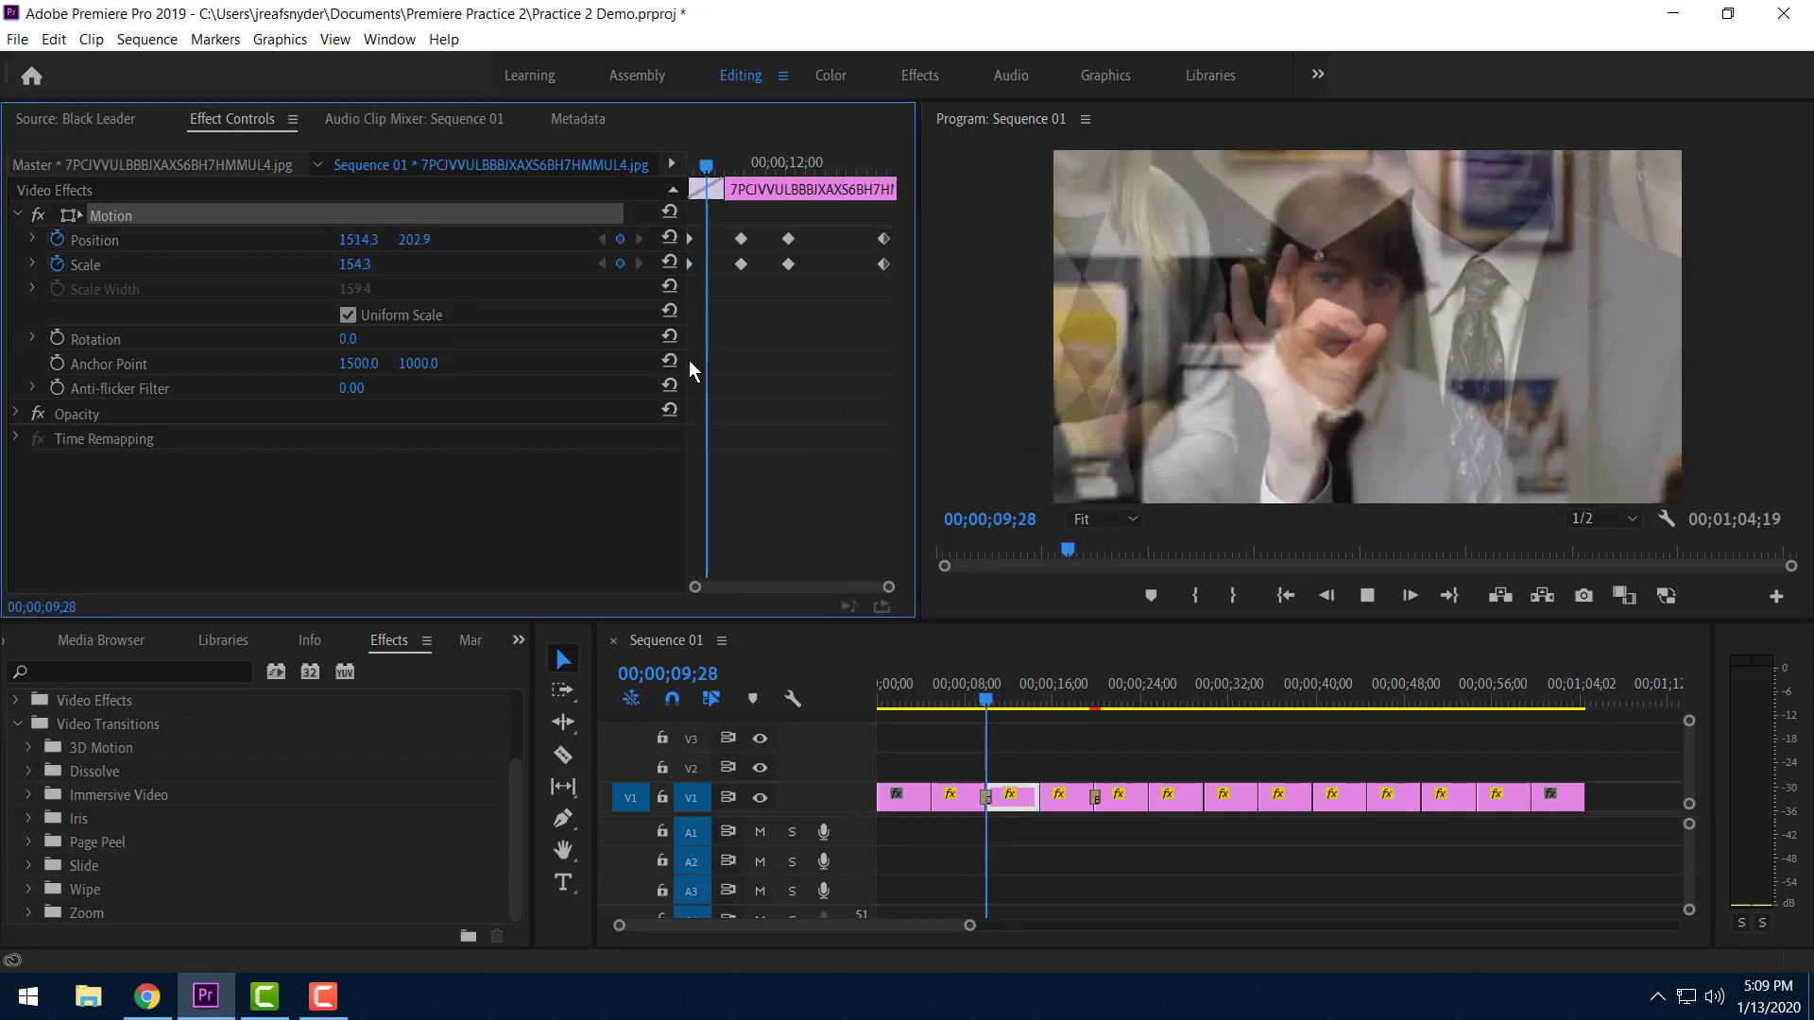
pyautogui.press('space')
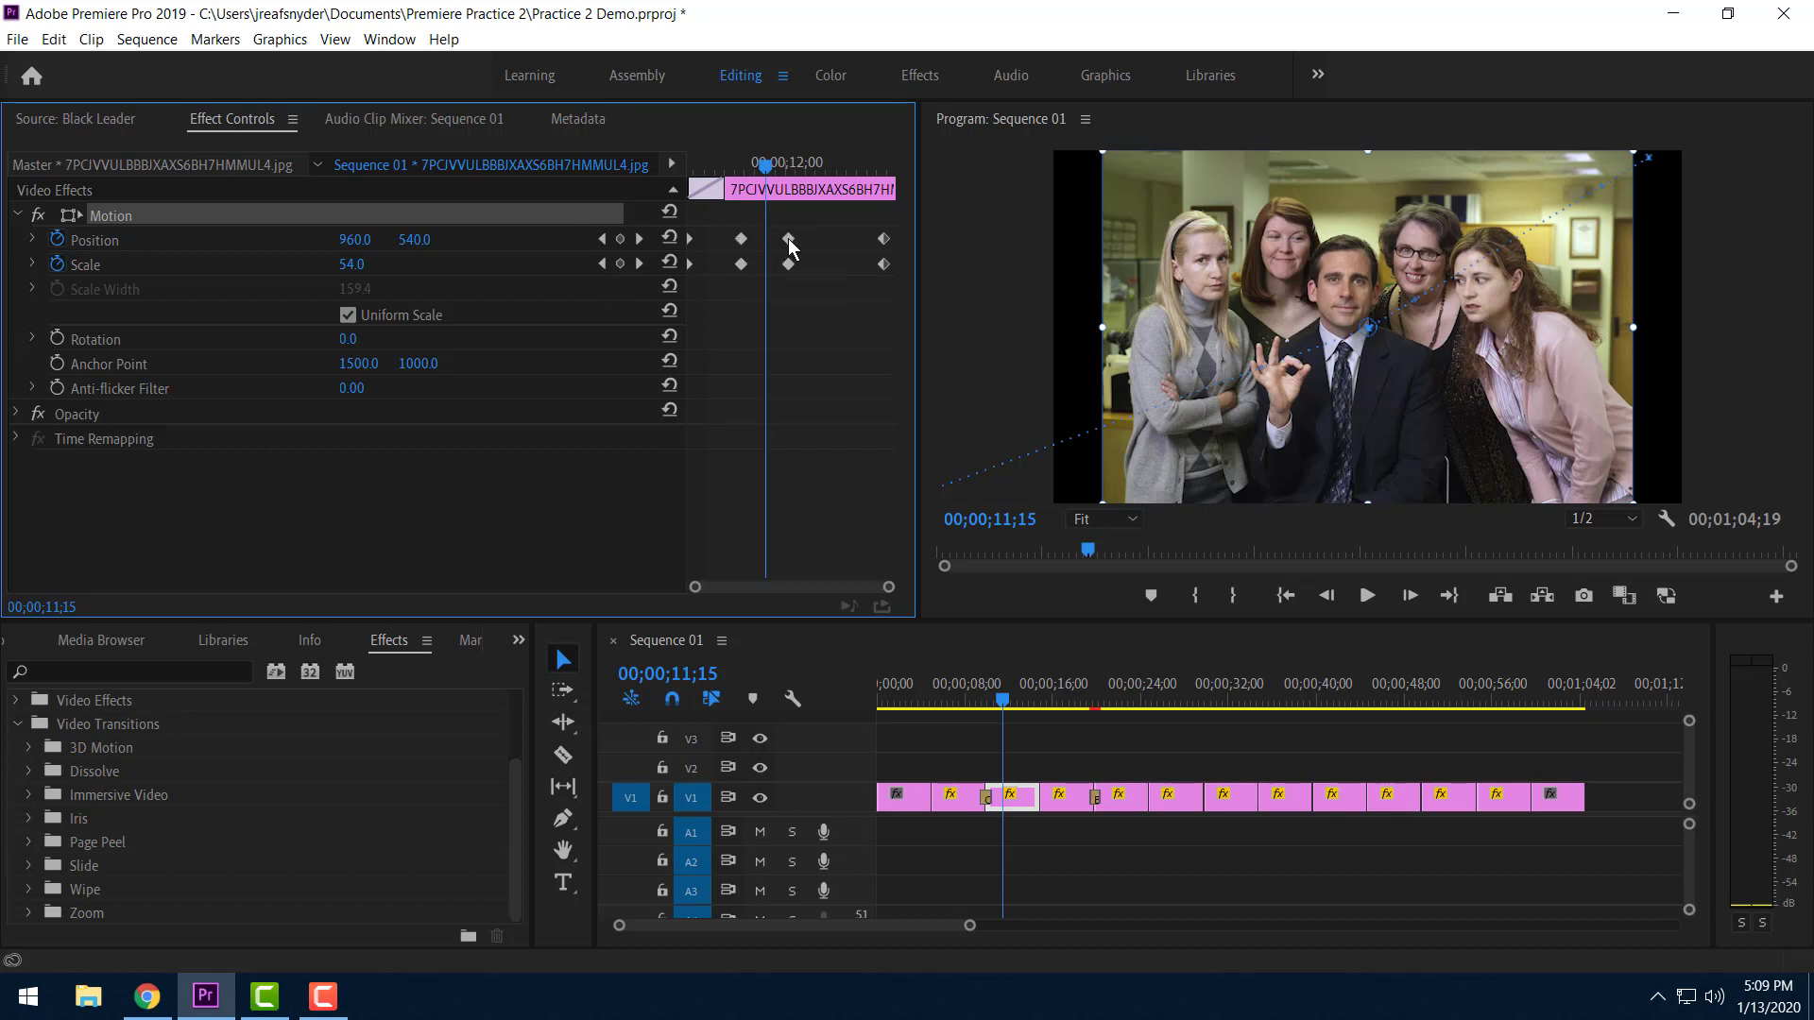
pyautogui.press('space')
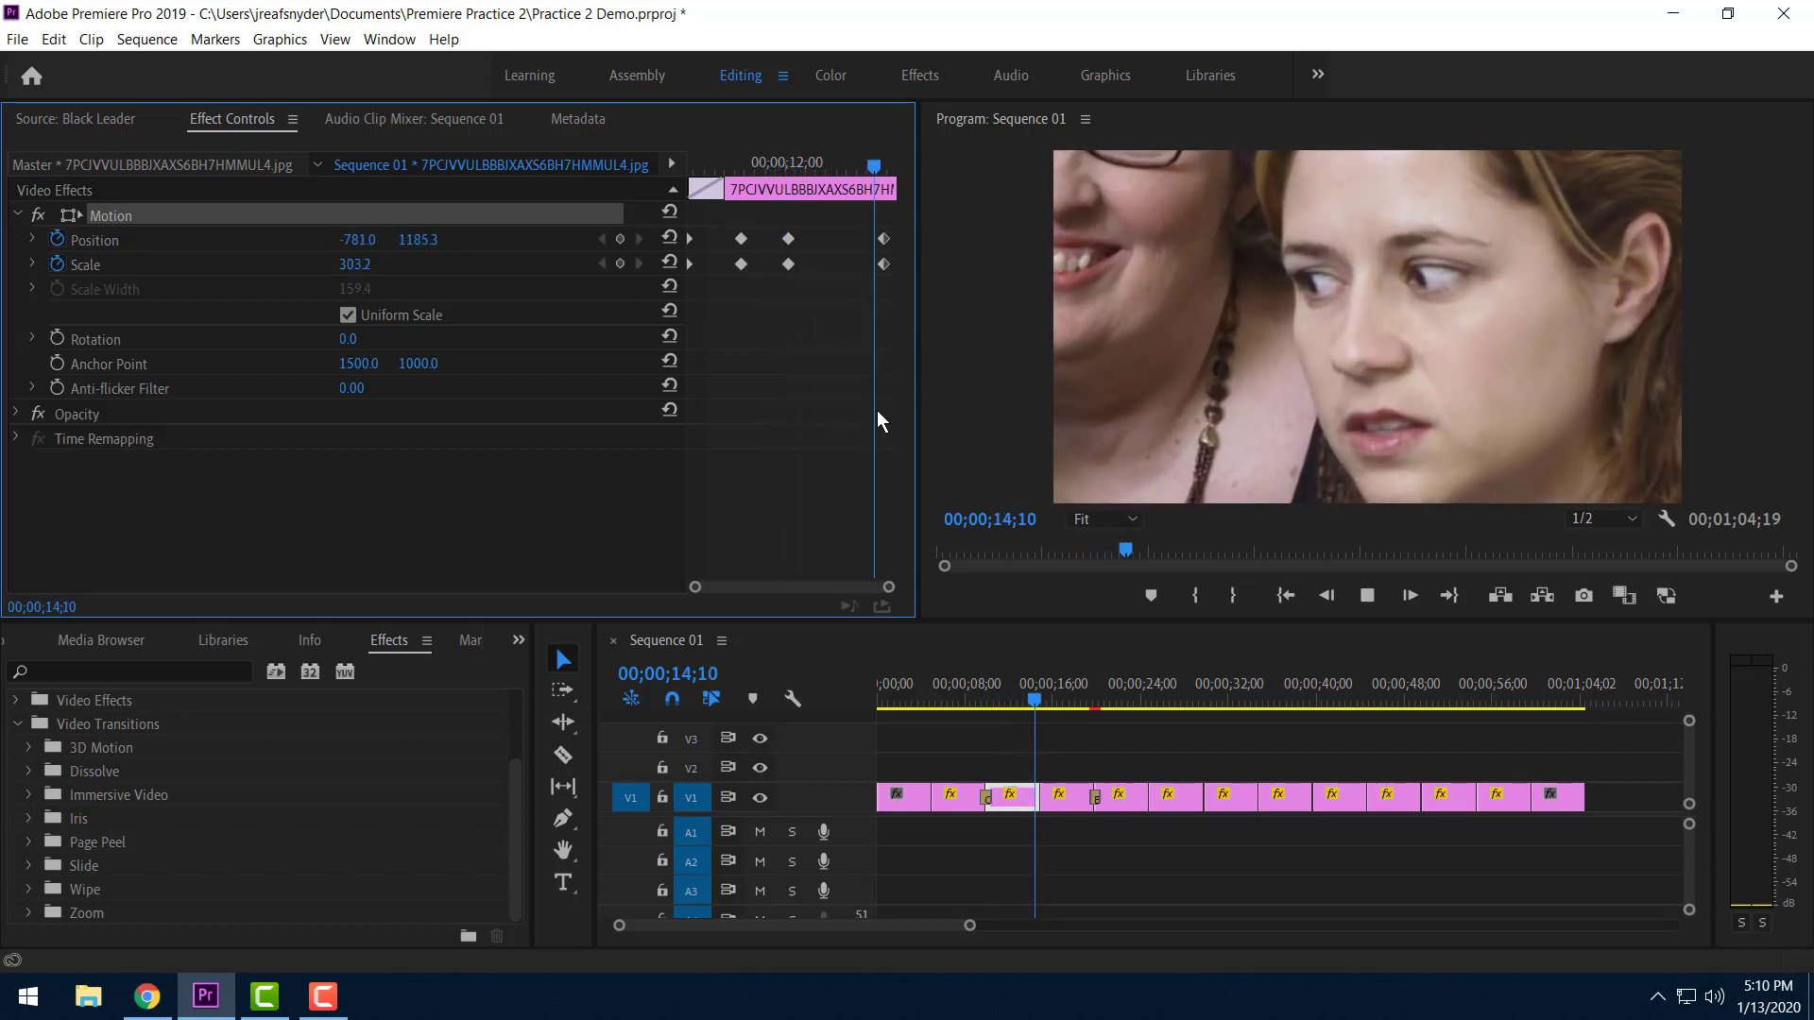
pyautogui.press('space')
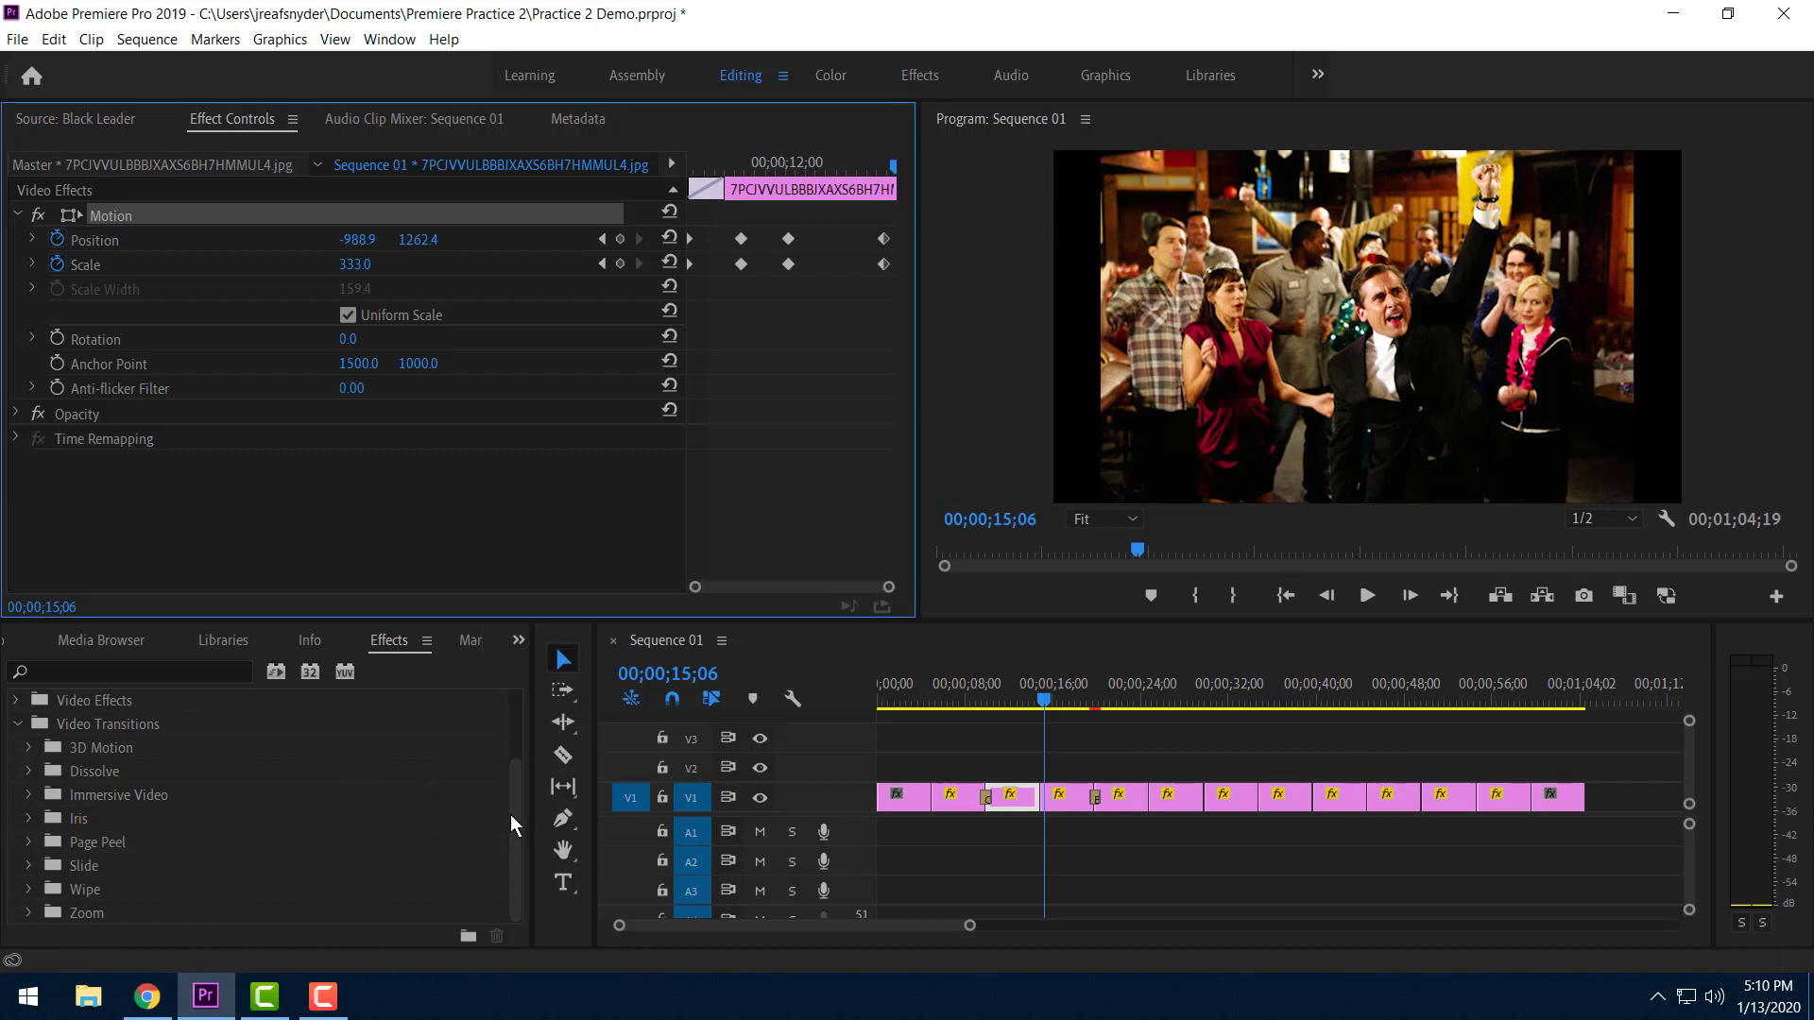
# Browse the computer's media in the Media Browser and open the user's Downloads folder.
pyautogui.moveTo(510, 815); pyautogui.dragTo(514, 720)
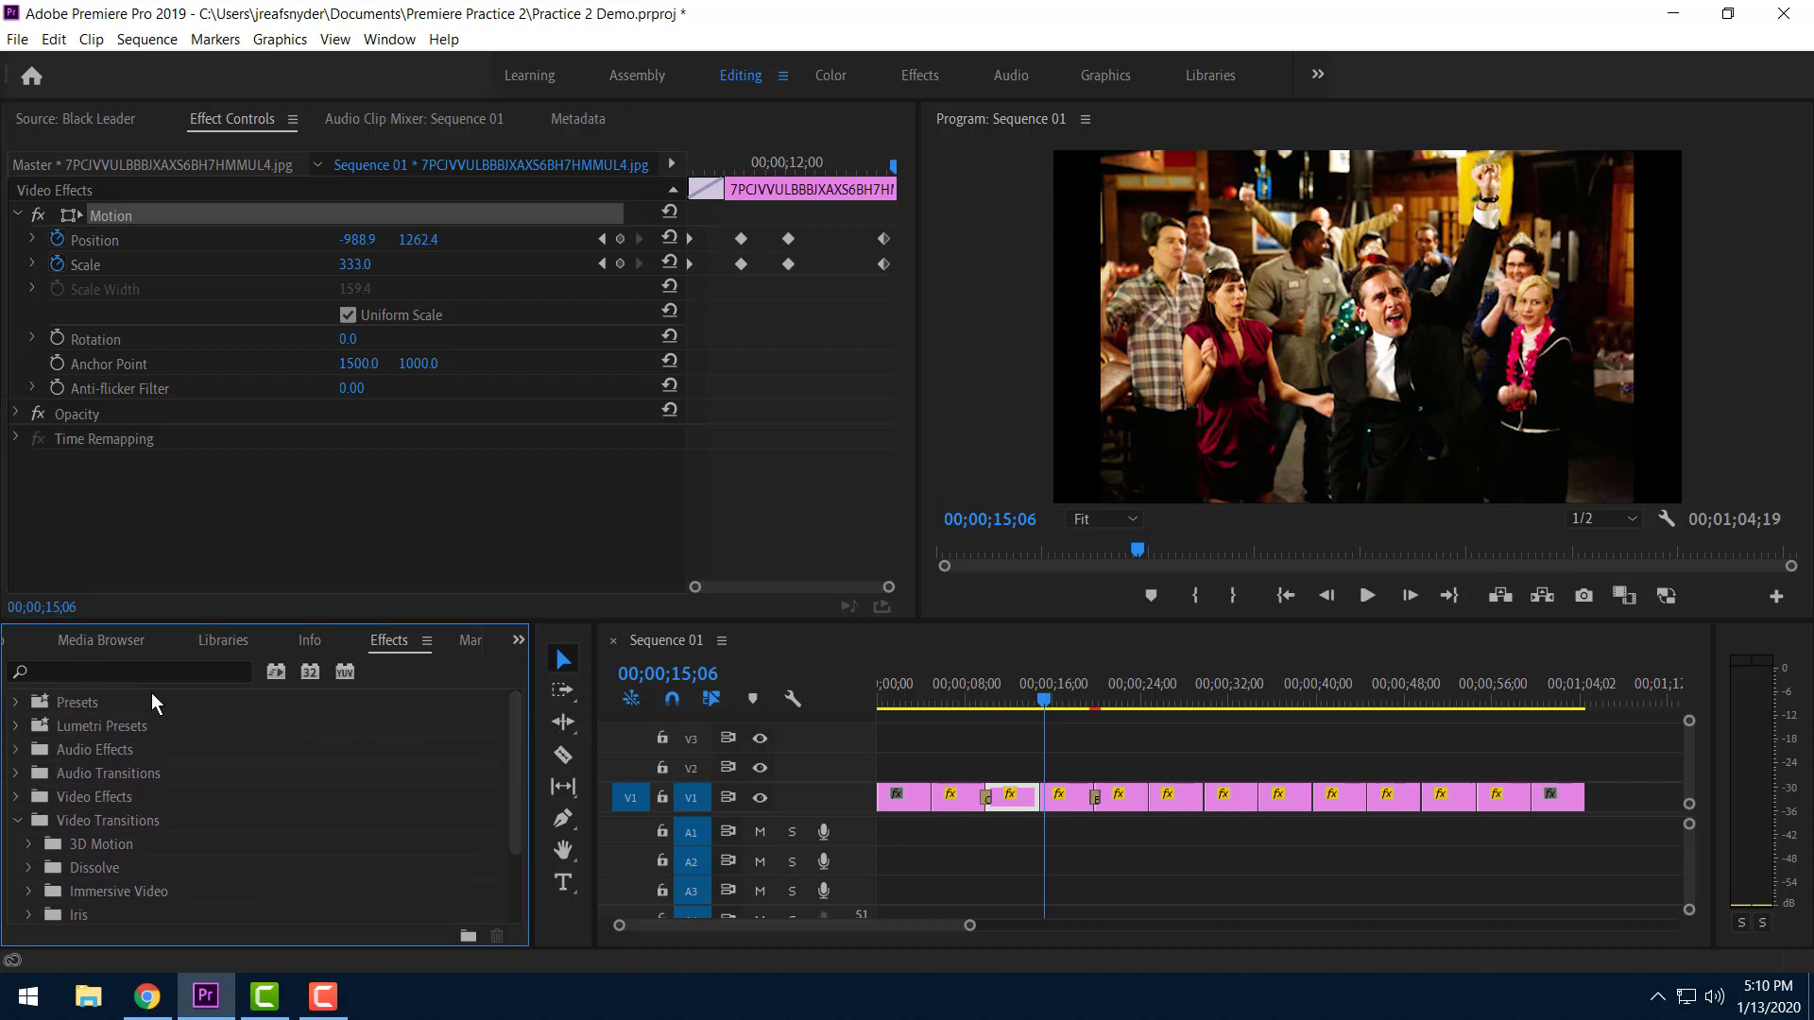
pyautogui.click(96, 638)
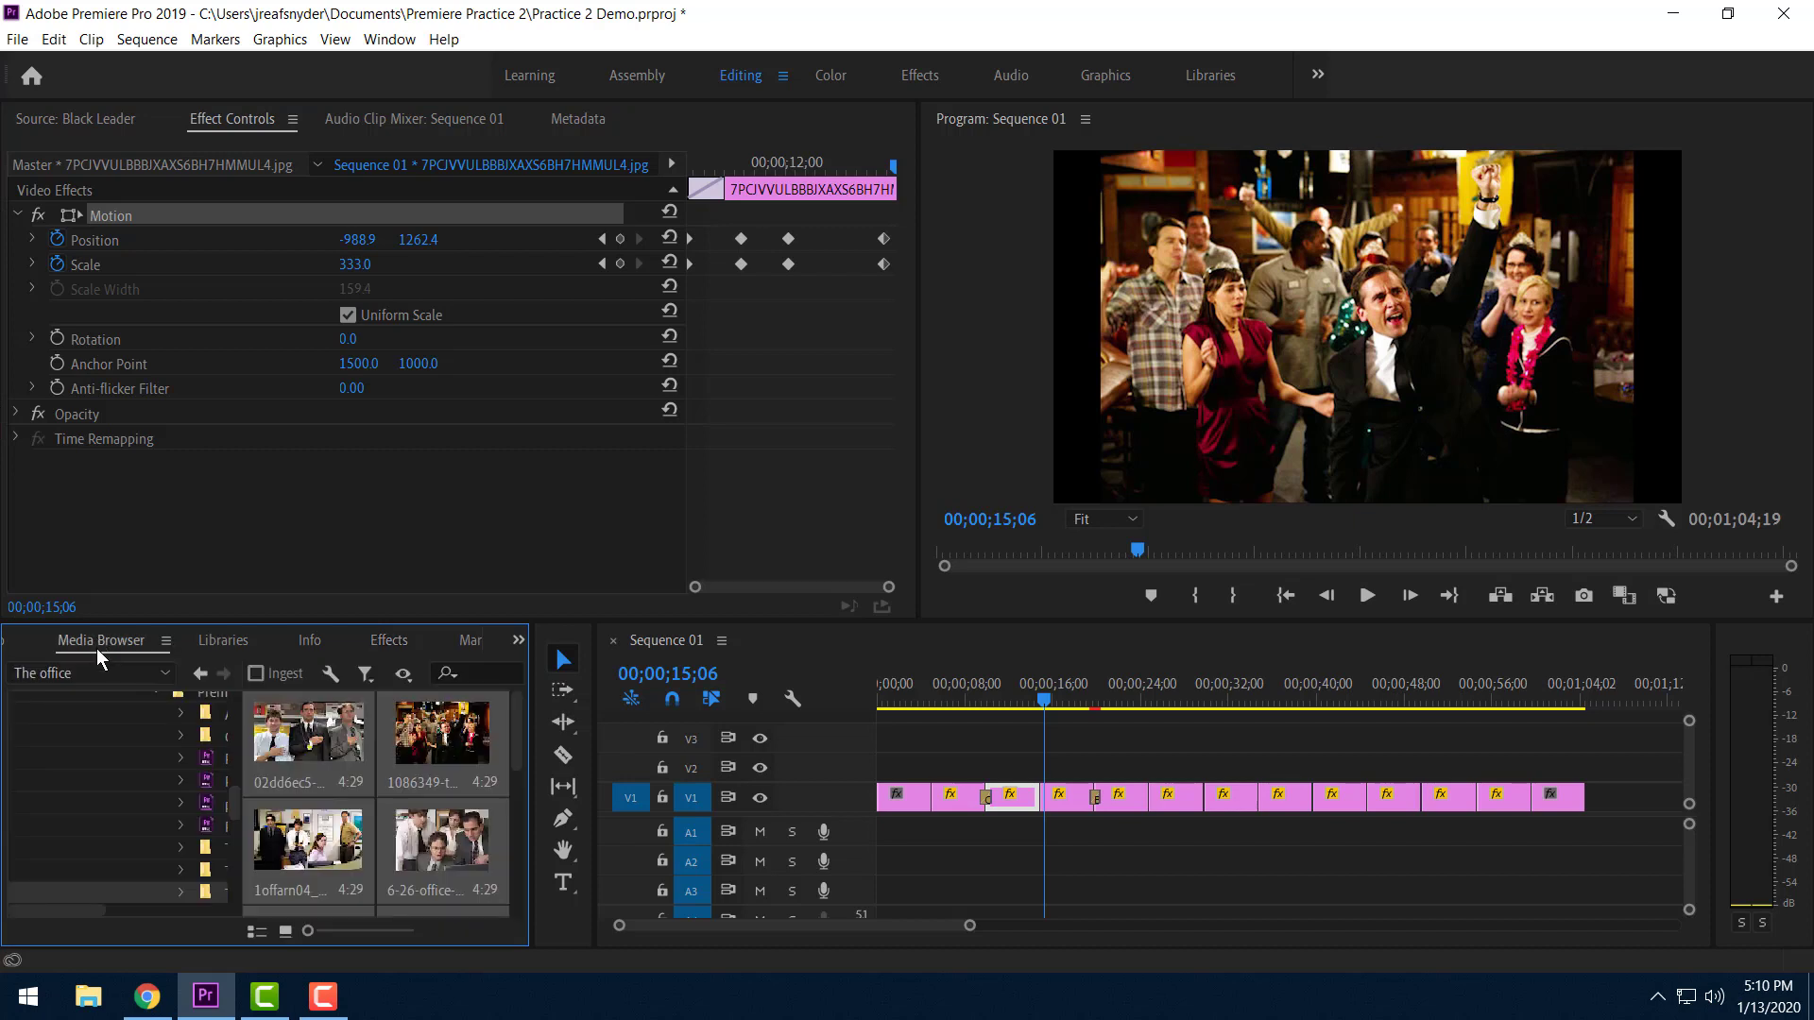
pyautogui.scroll(6, 187, 847)
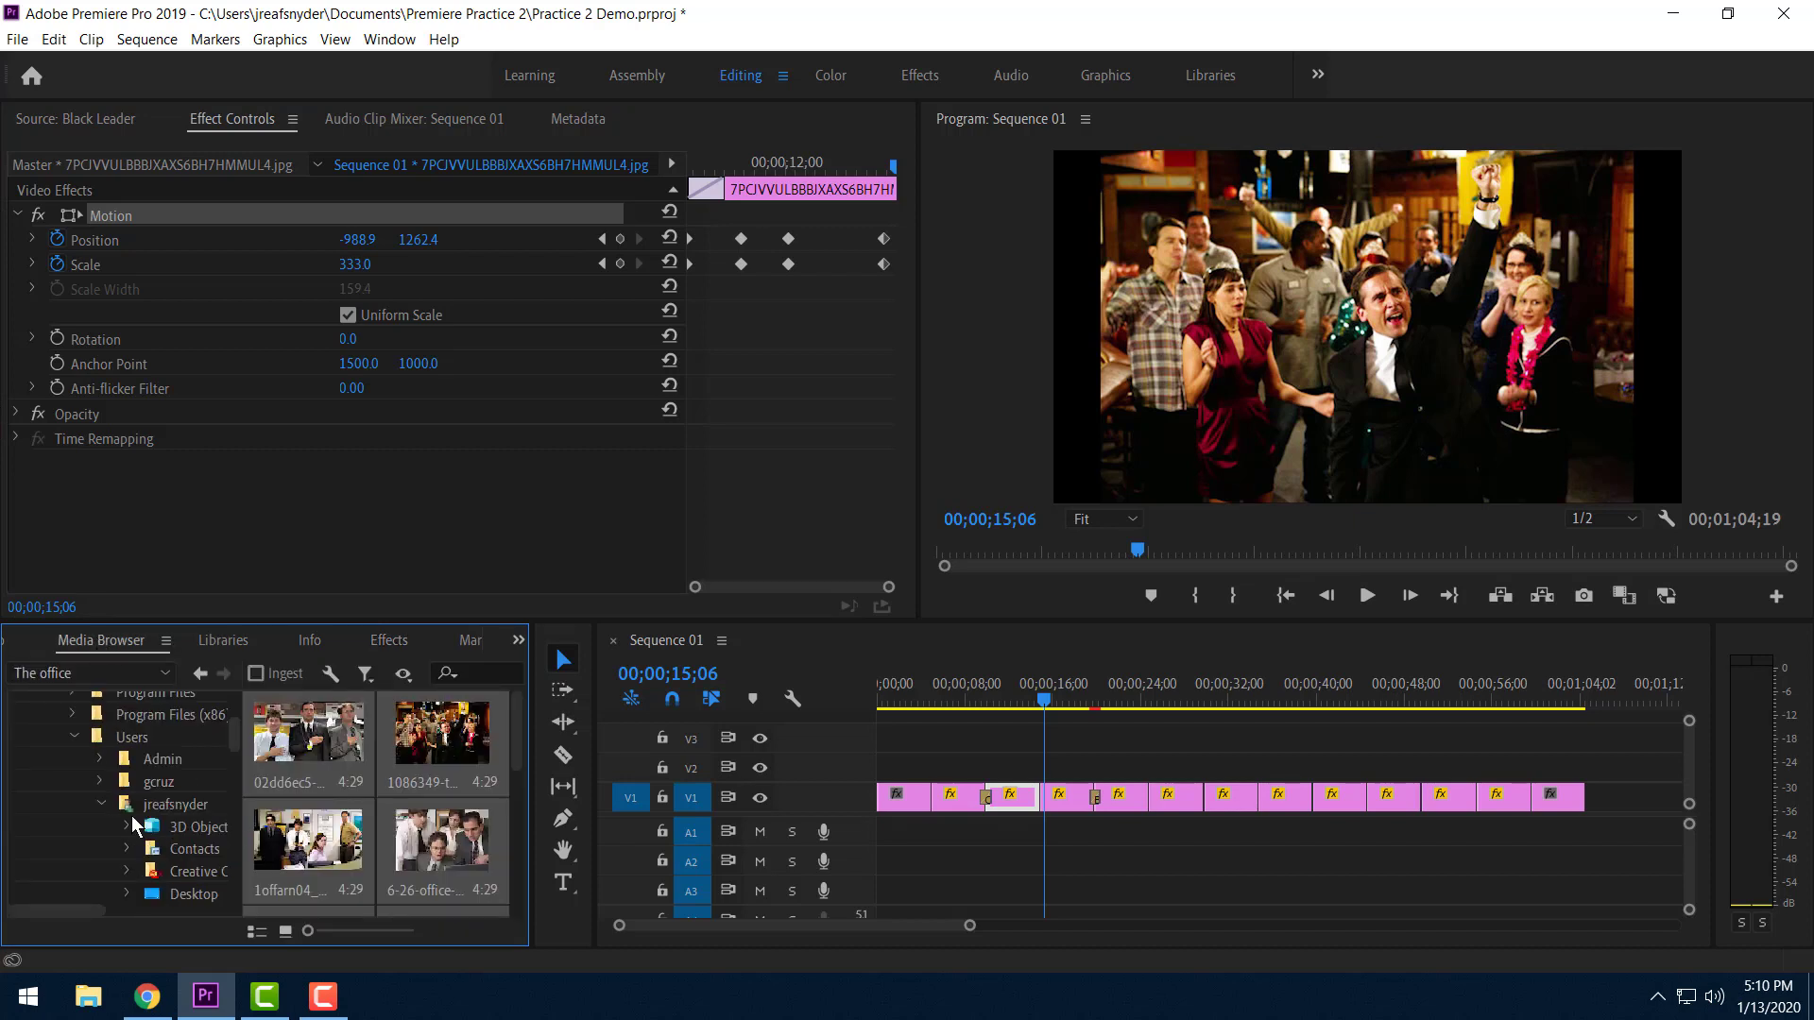
pyautogui.click(140, 807)
pyautogui.scroll(-5, 174, 841)
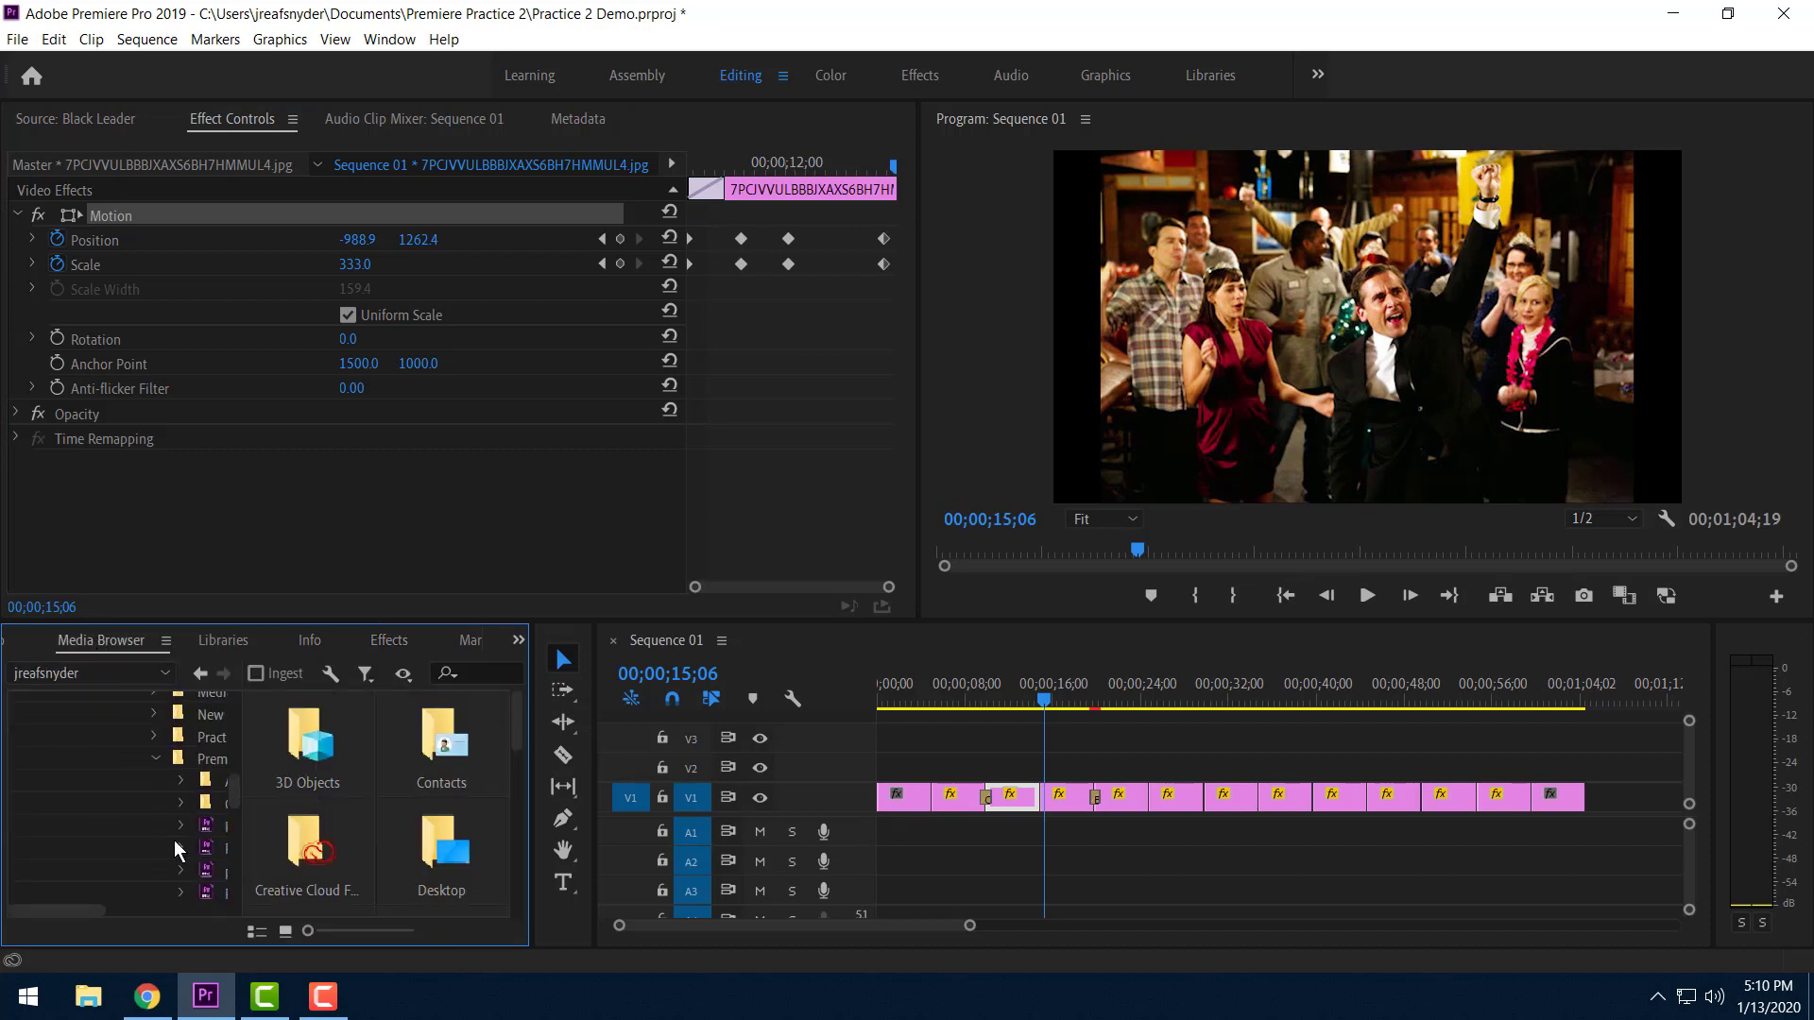
pyautogui.scroll(-5, 161, 828)
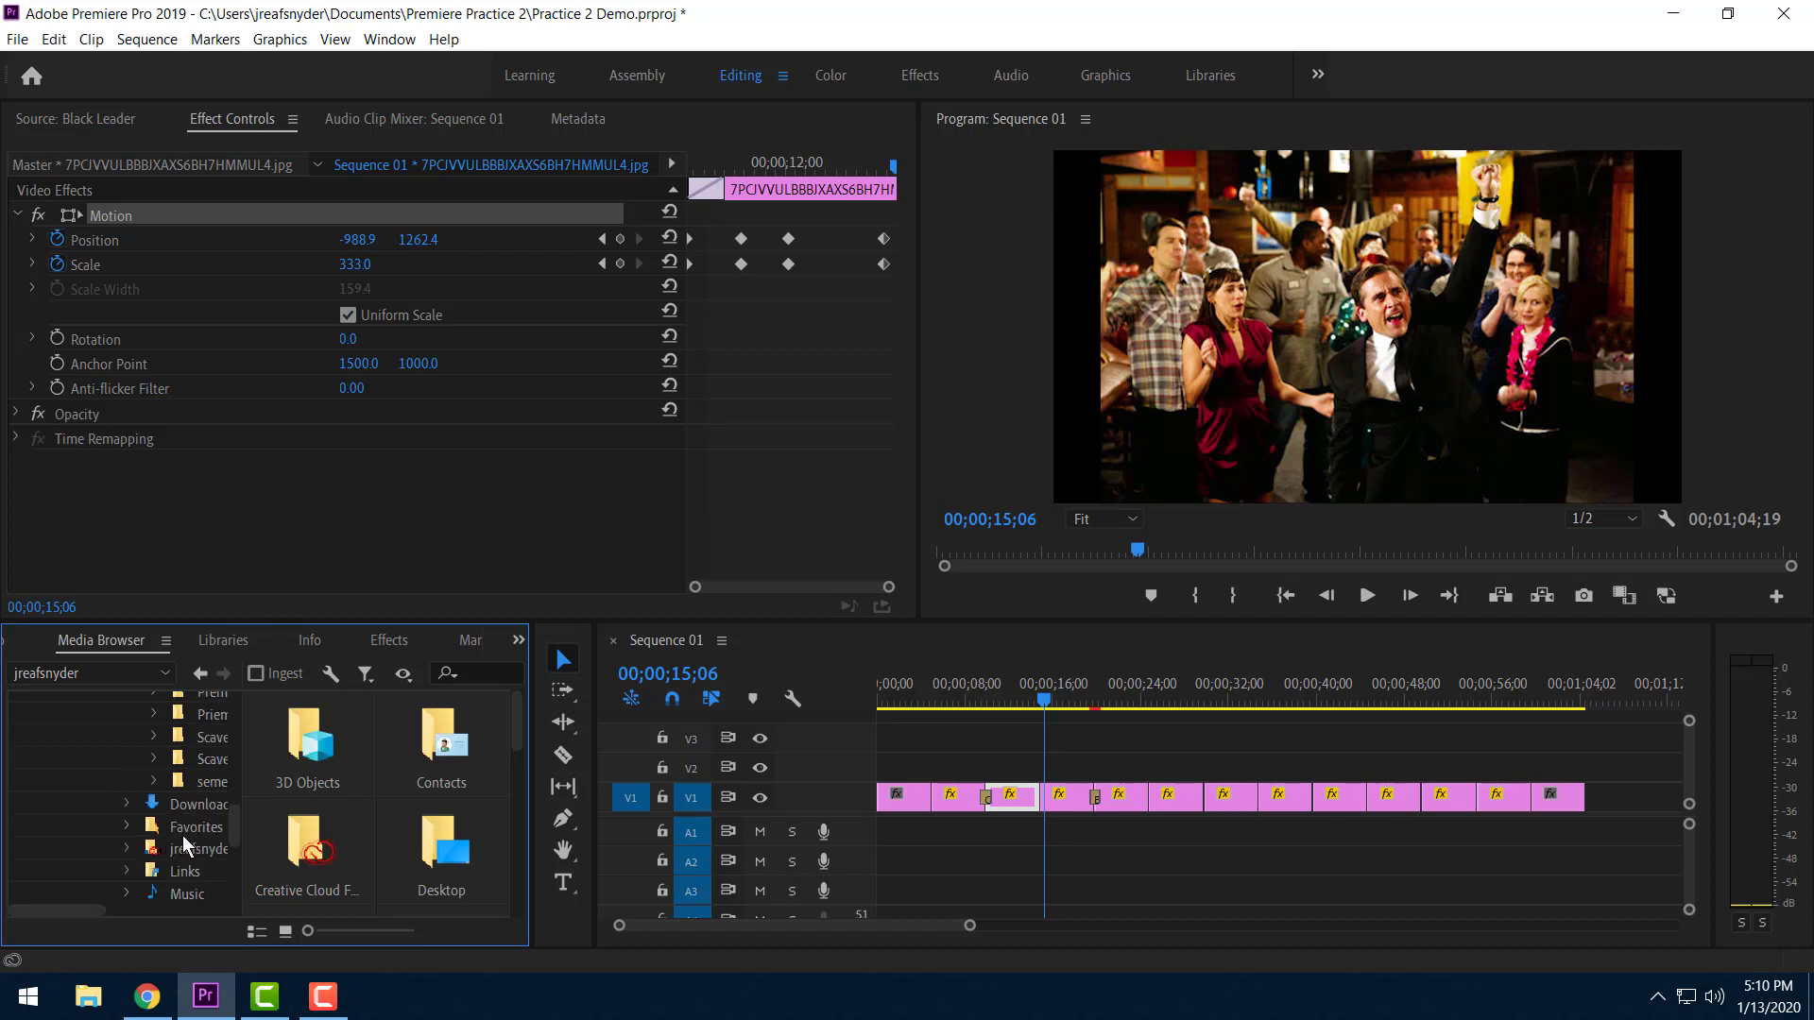
pyautogui.click(193, 806)
pyautogui.scroll(4, 100, 813)
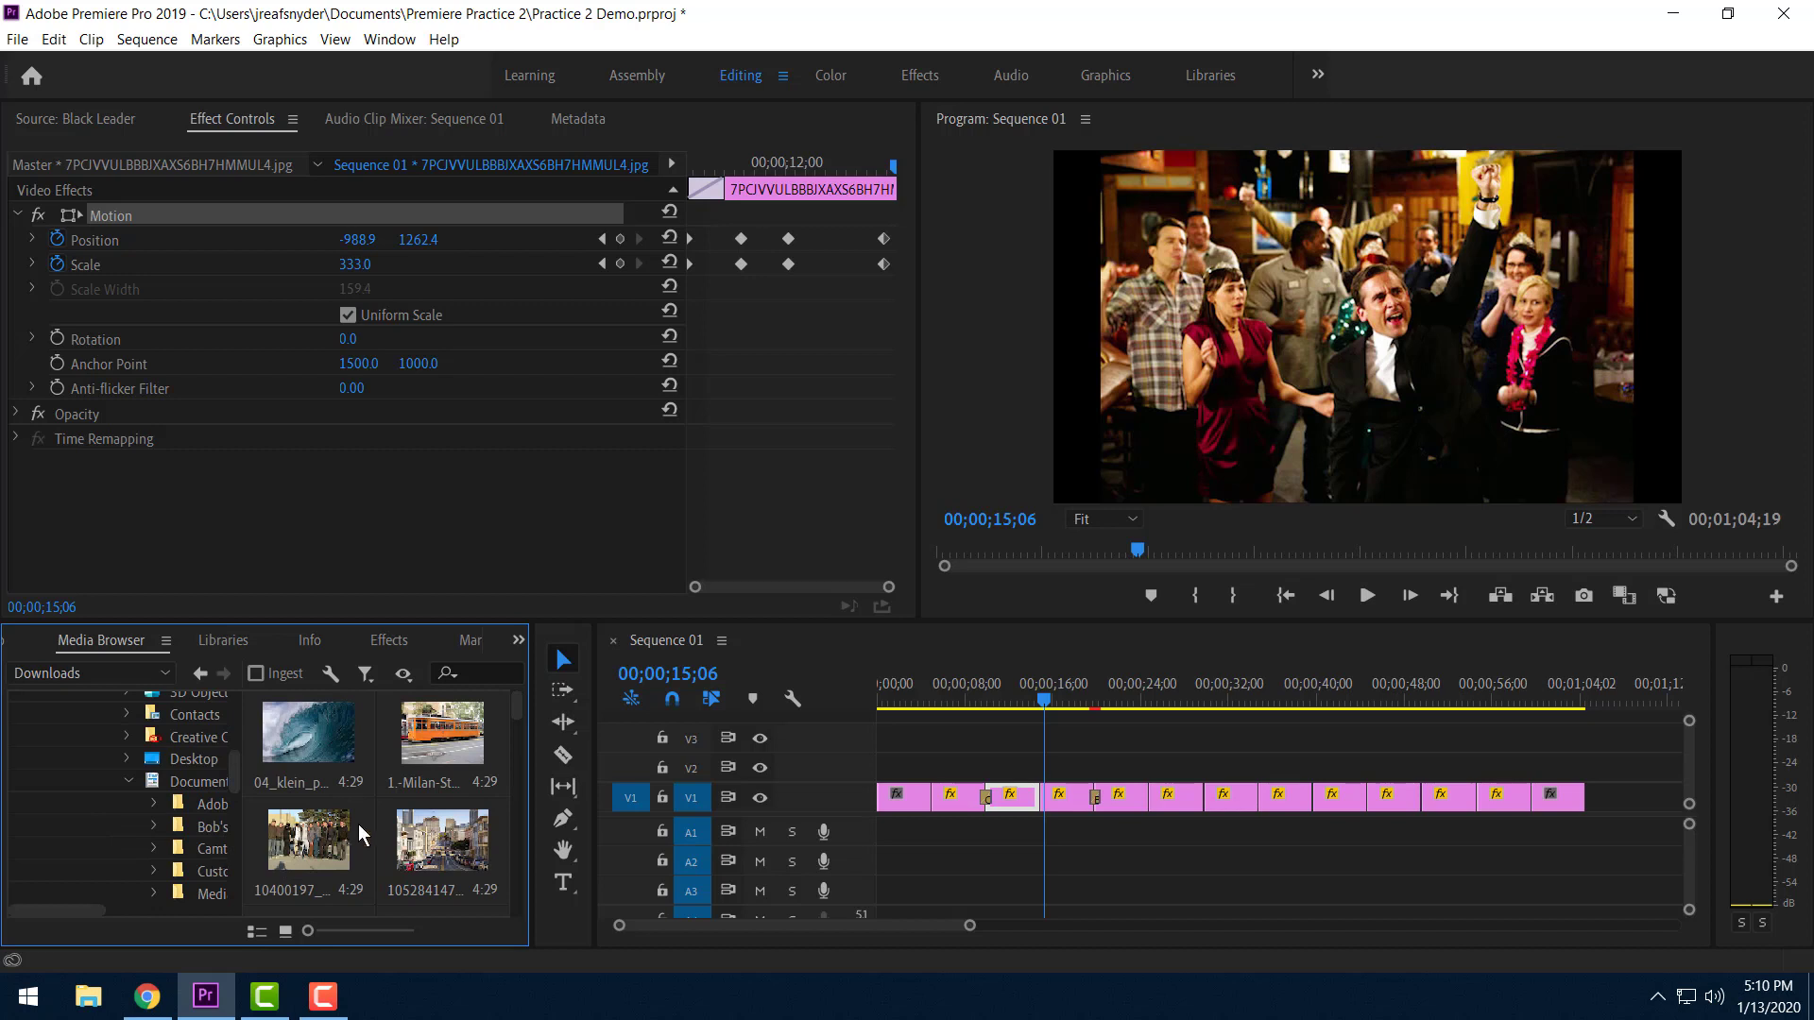
# Find the bensound music file with duration 4:20:02160 in Downloads and import it into the project.
pyautogui.scroll(-4, 434, 836)
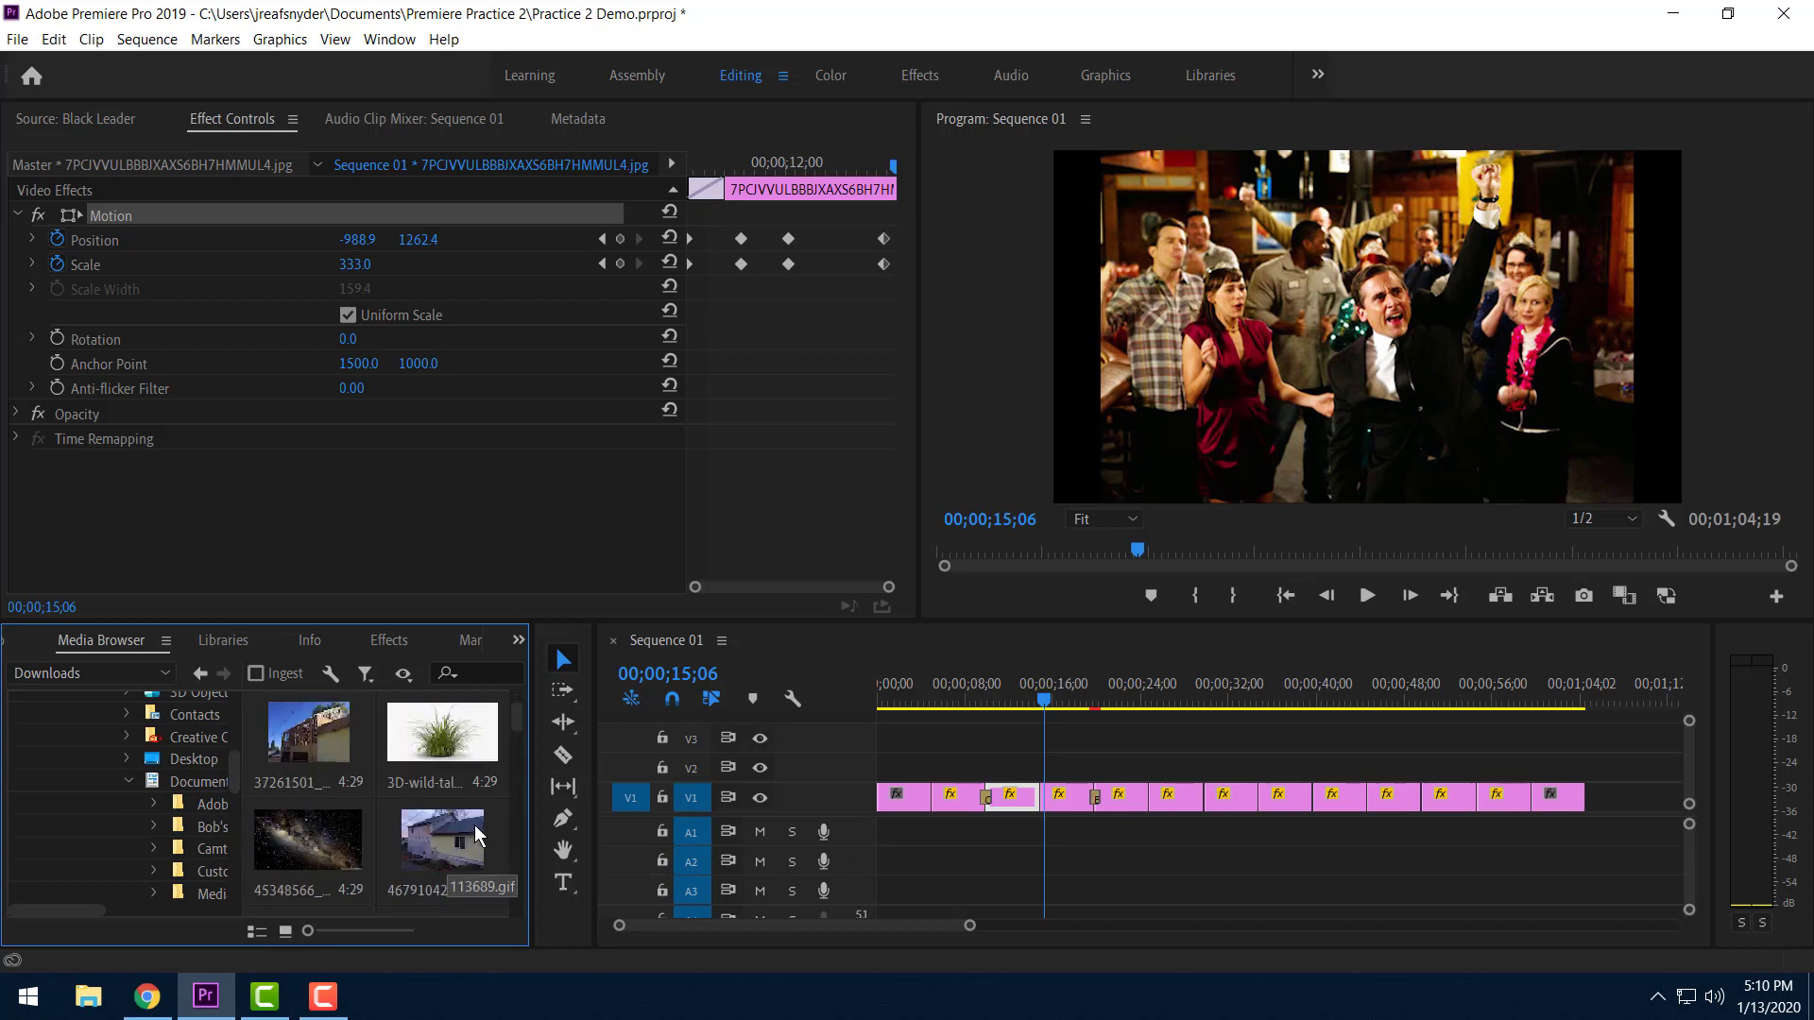
pyautogui.scroll(-6, 468, 837)
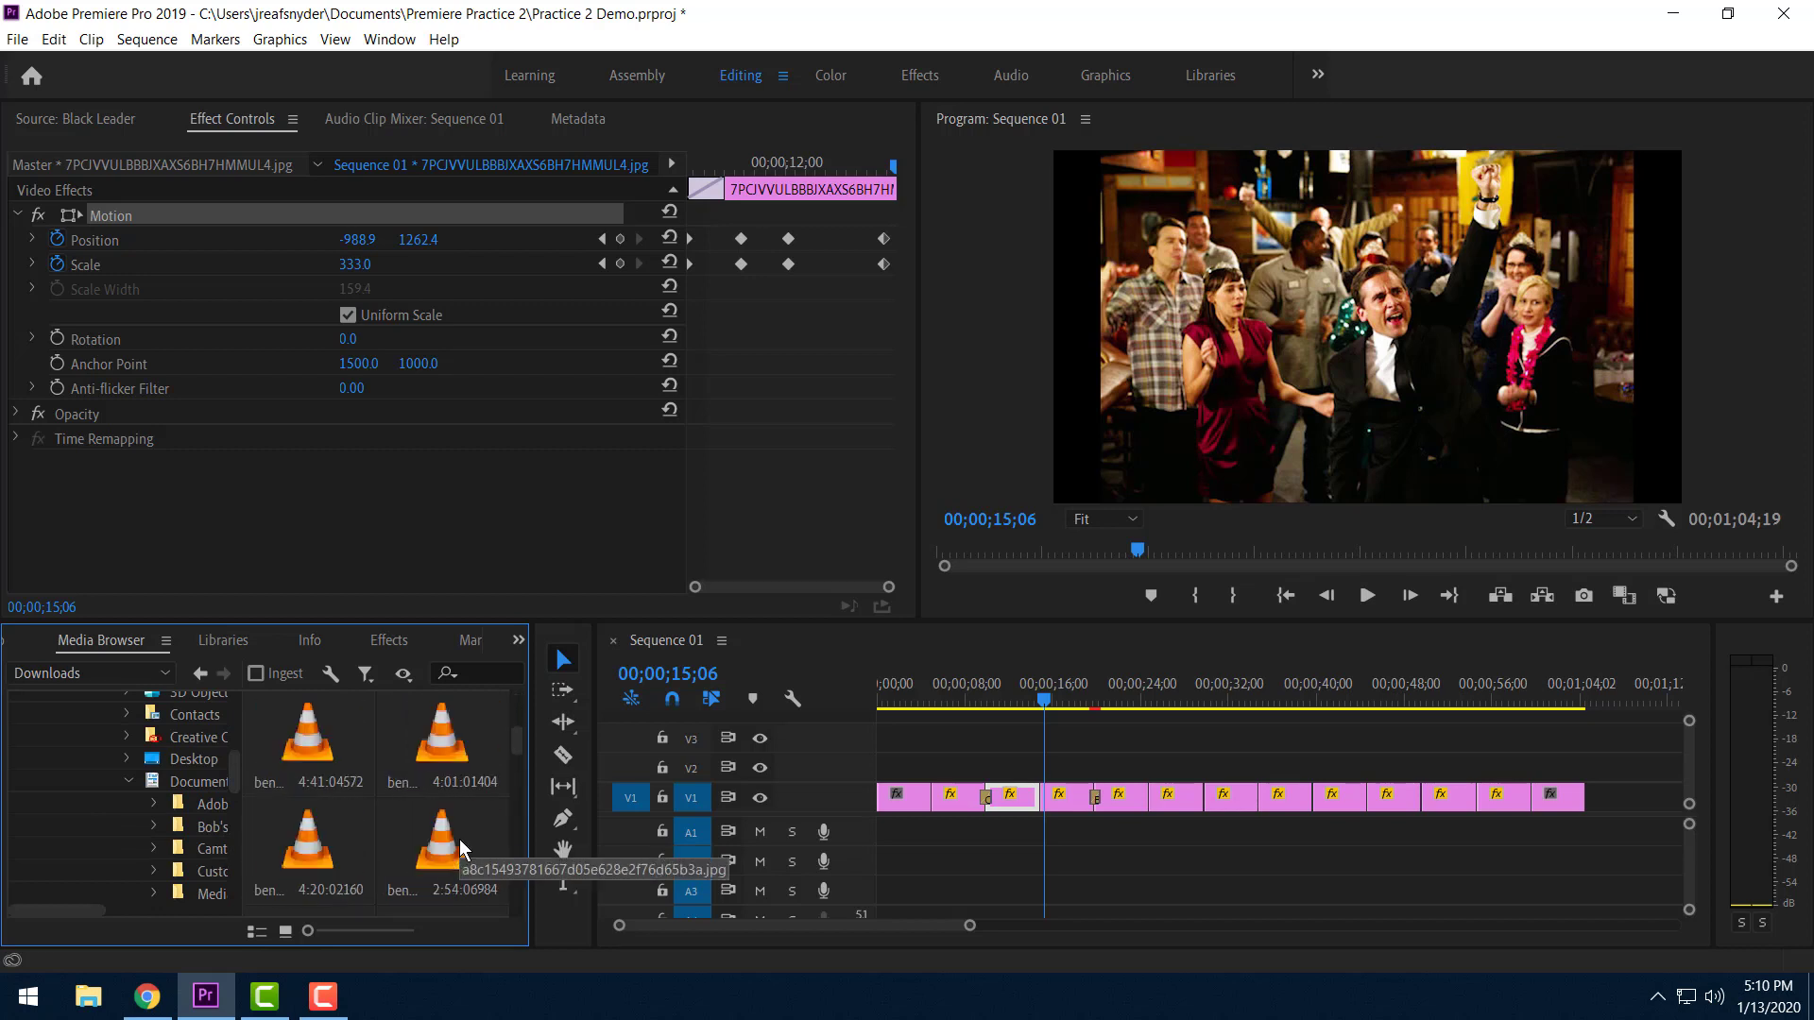
pyautogui.click(314, 839)
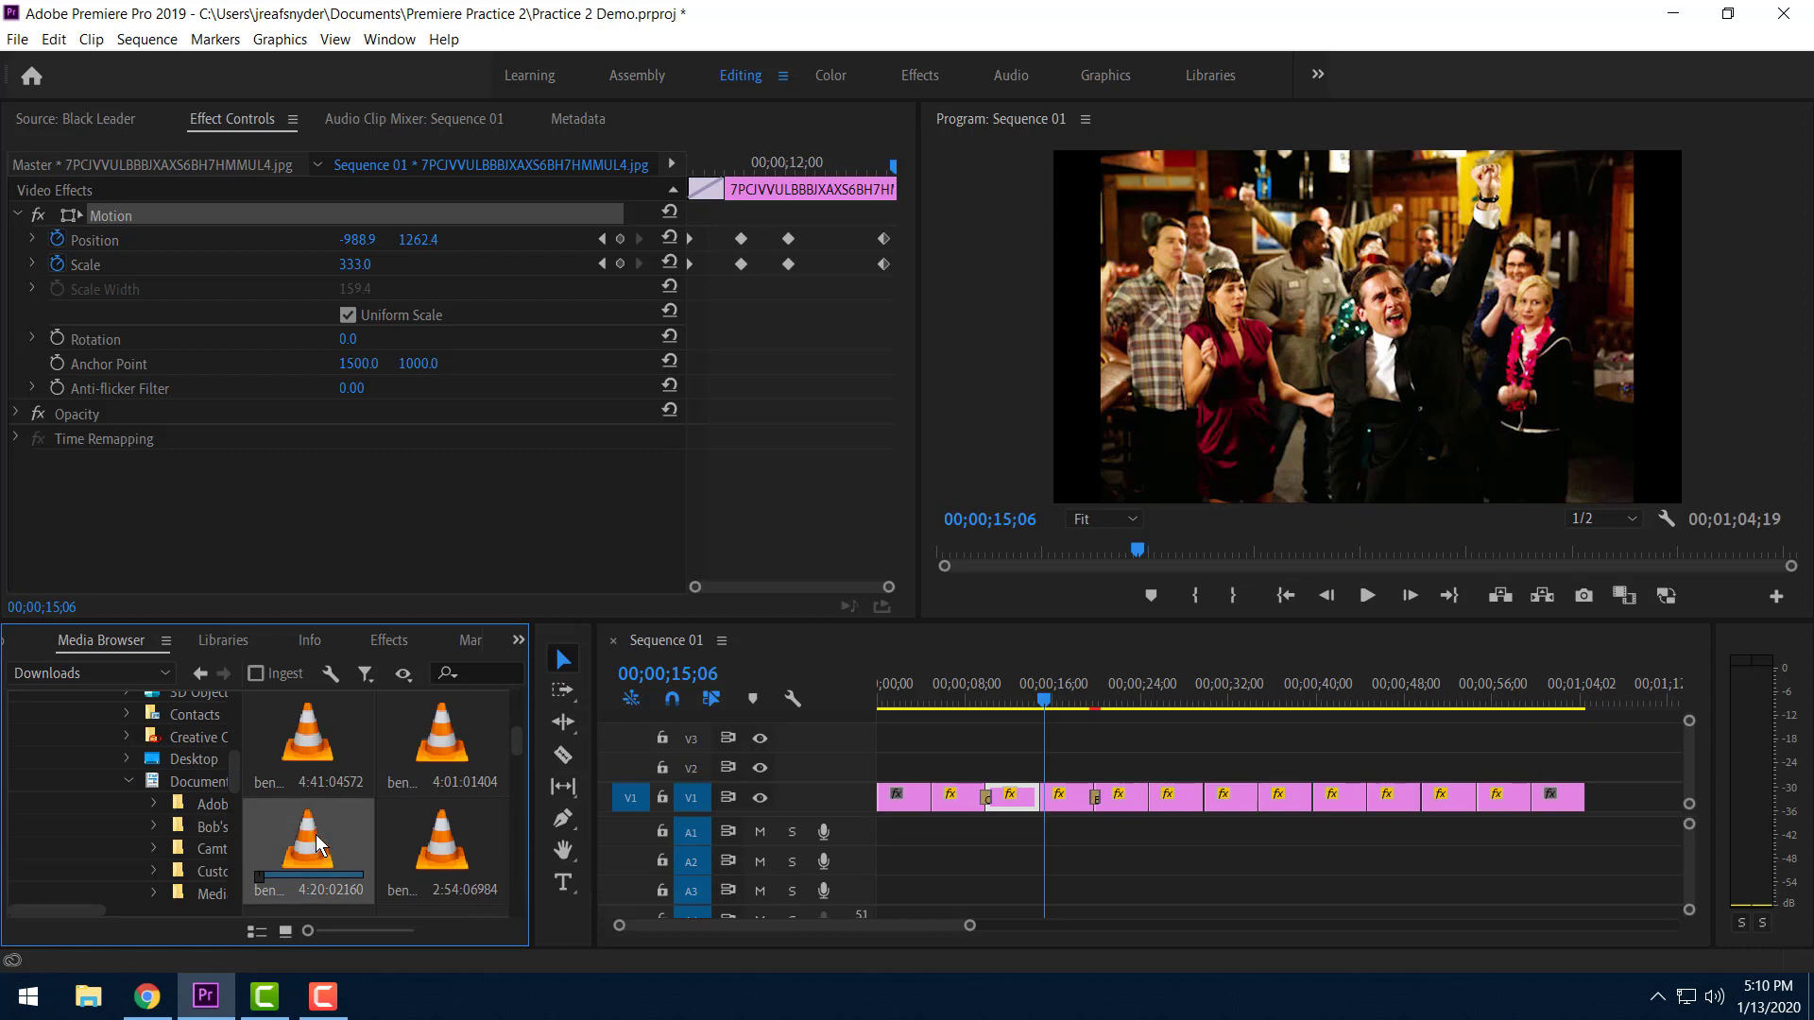
pyautogui.rightClick(314, 837)
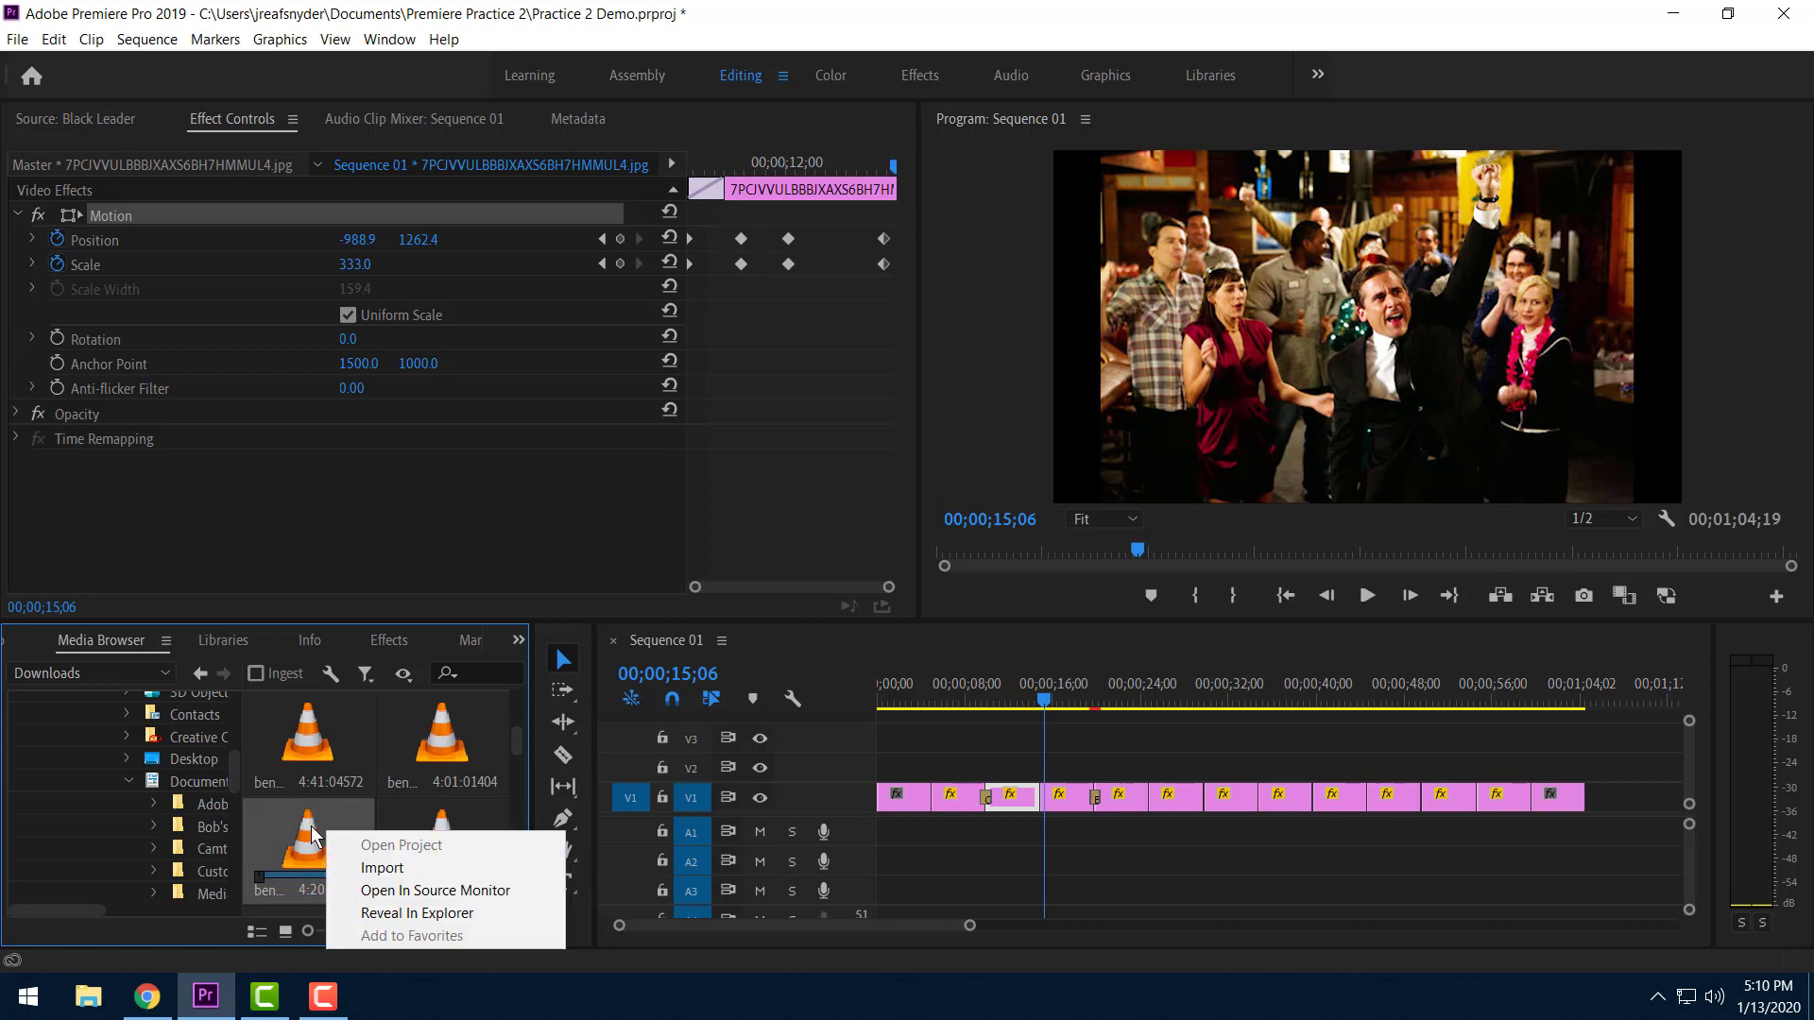
pyautogui.click(368, 867)
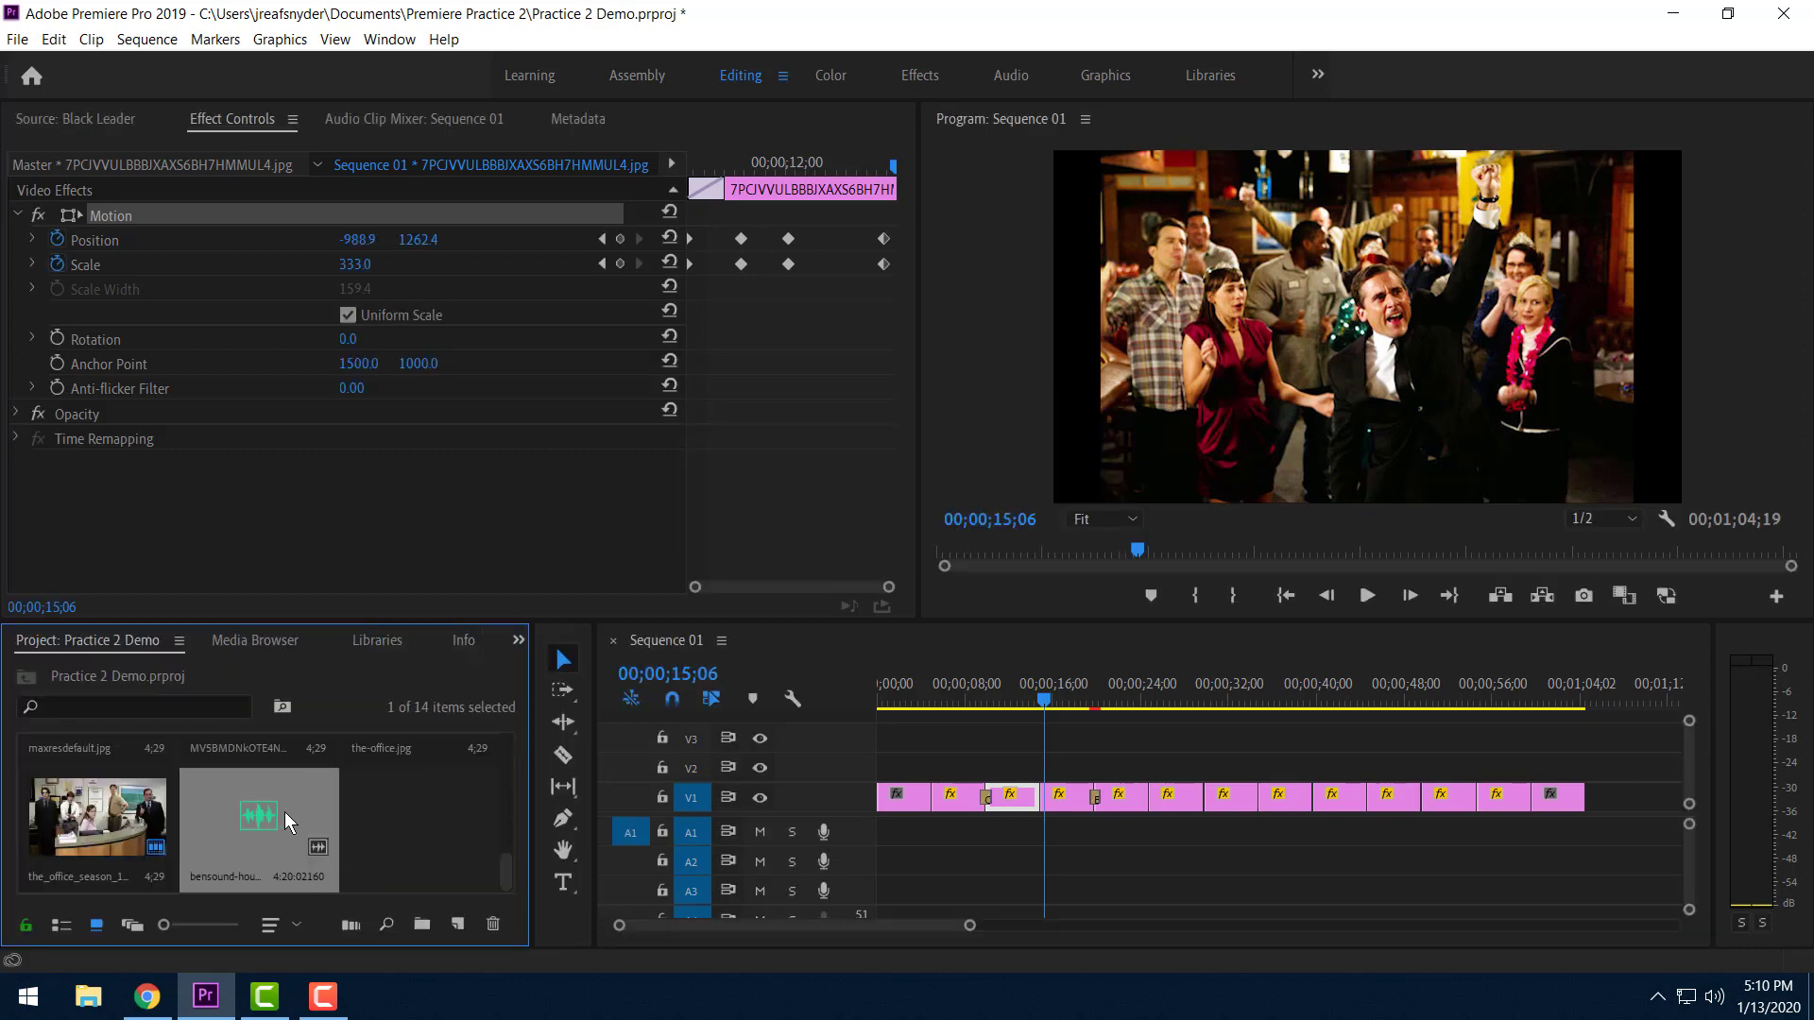
# Place the bensound music at the start of audio track A1 and trim its end to match the last Black Leader clip.
pyautogui.moveTo(246, 820); pyautogui.dragTo(884, 832)
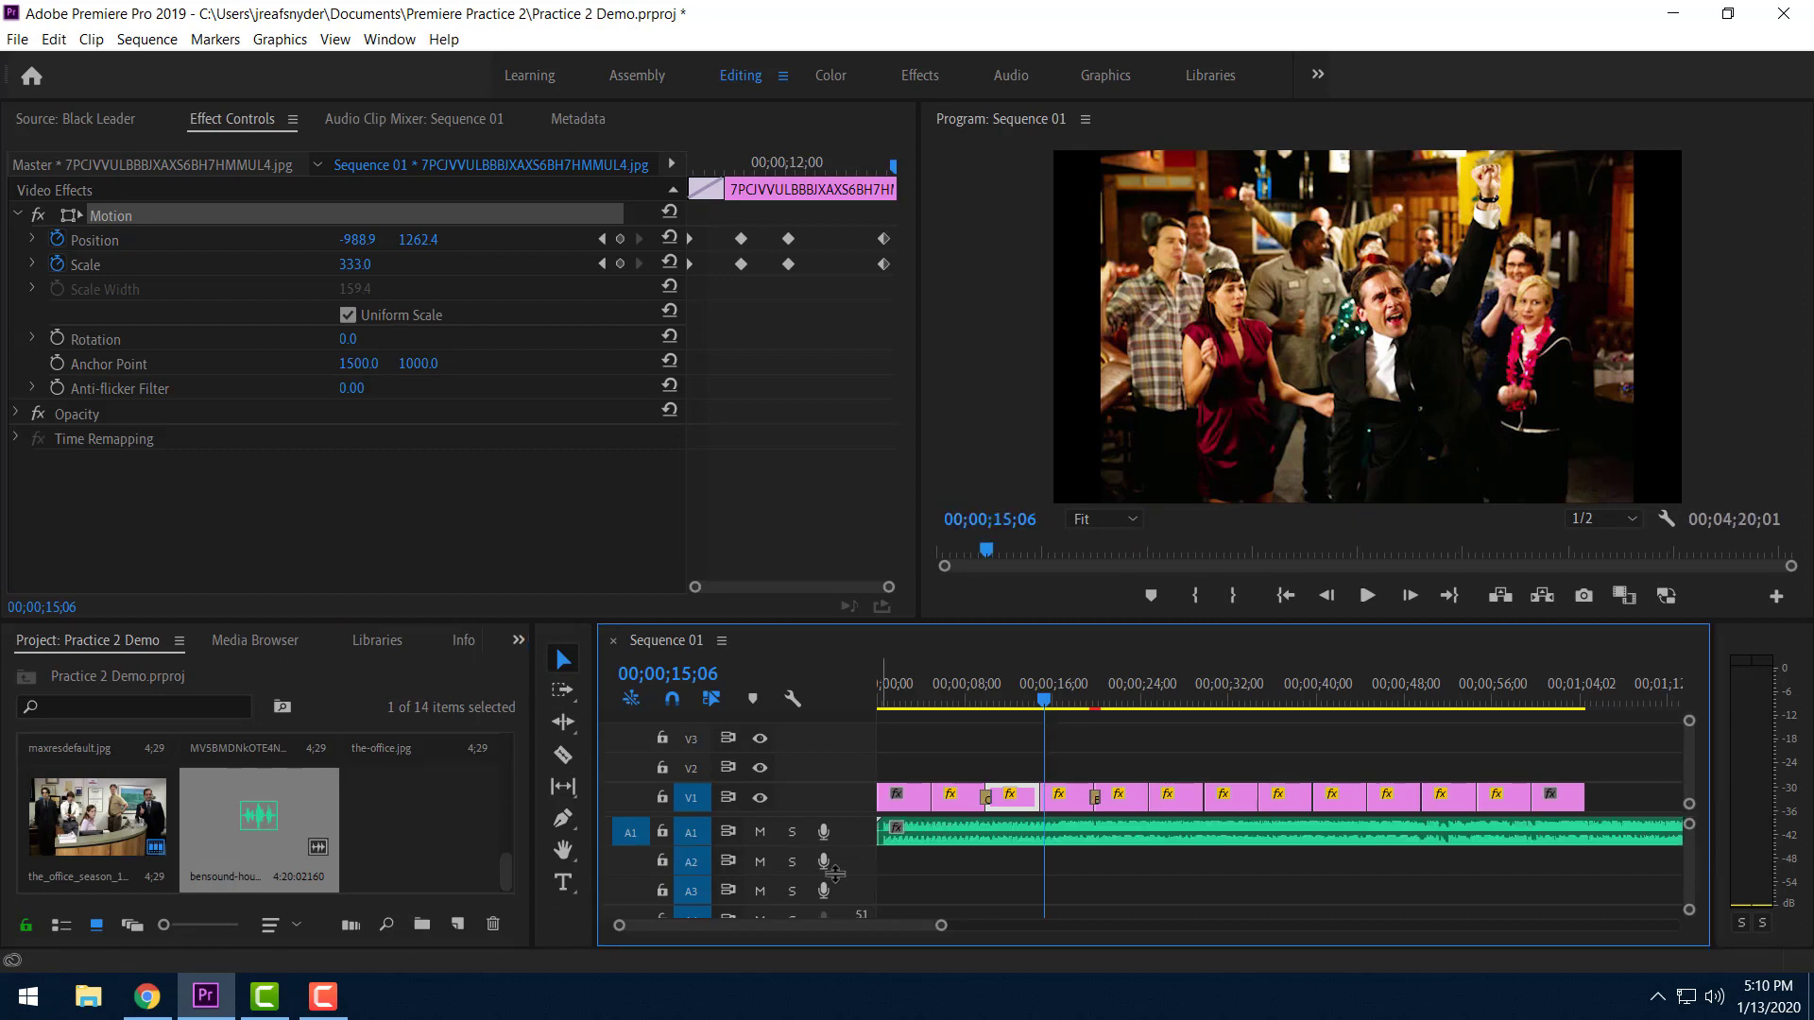
pyautogui.moveTo(941, 925); pyautogui.dragTo(1321, 936)
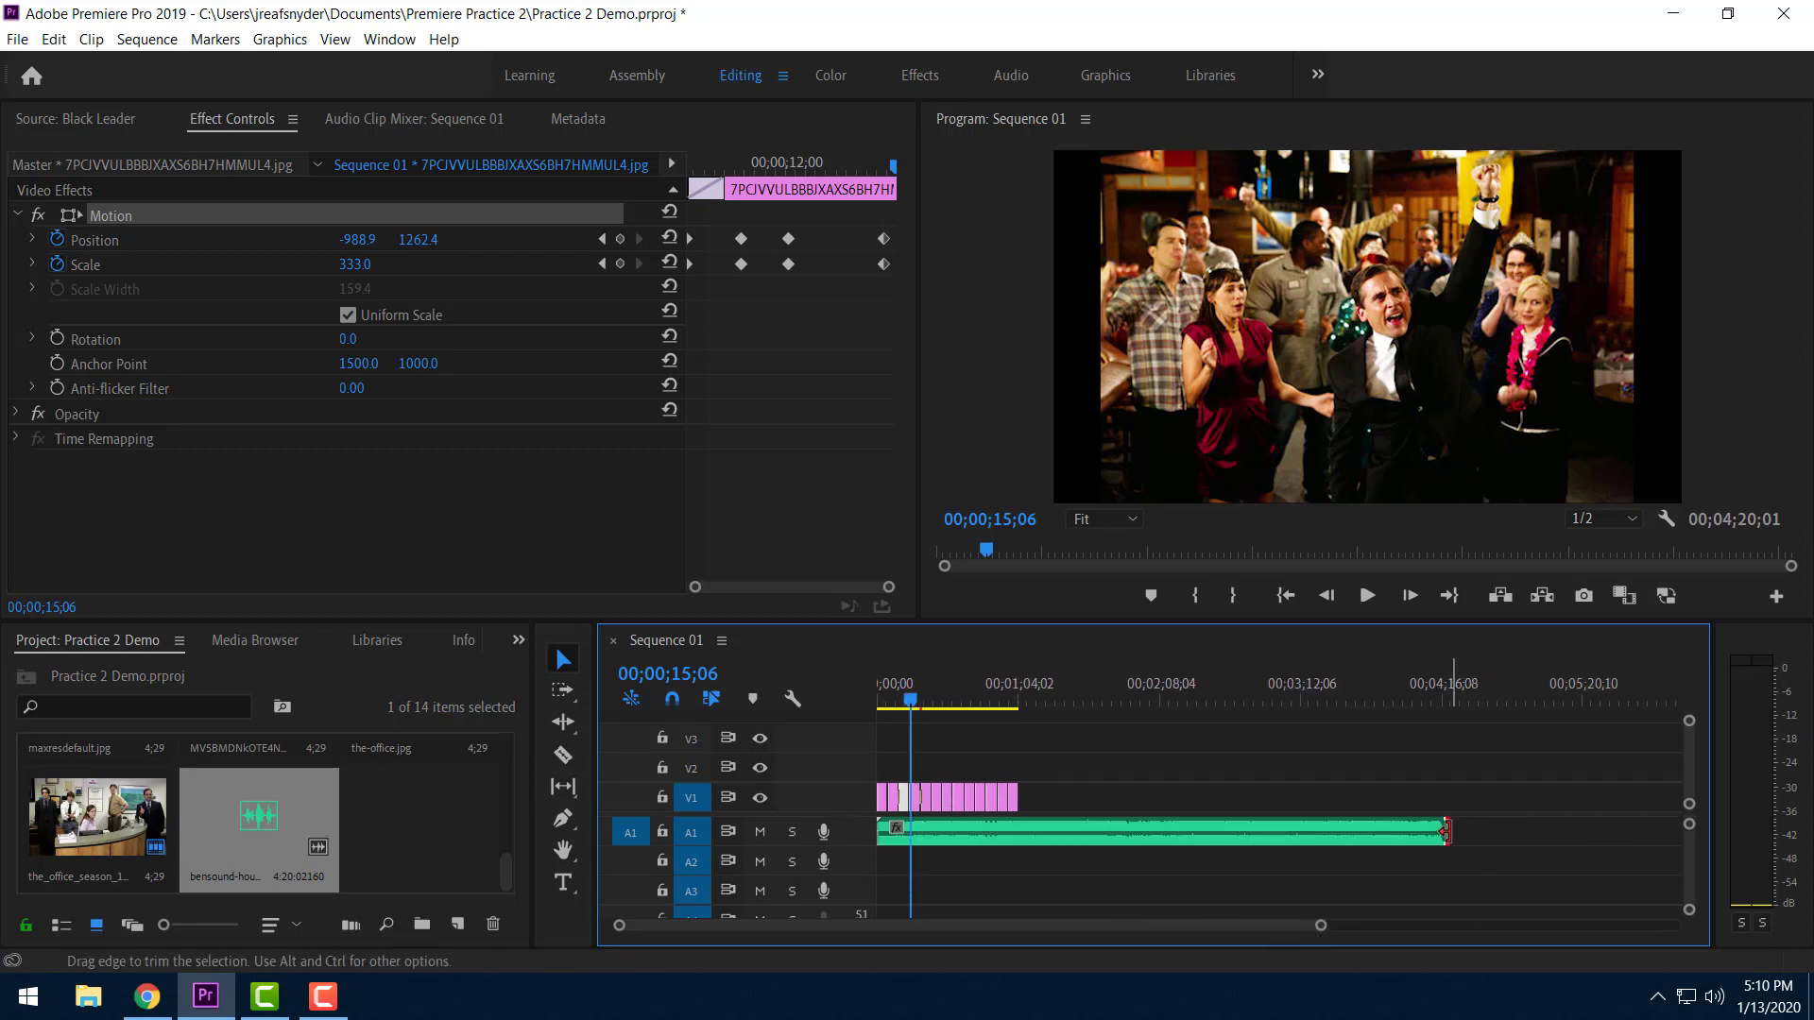
pyautogui.moveTo(1446, 832); pyautogui.dragTo(1017, 831)
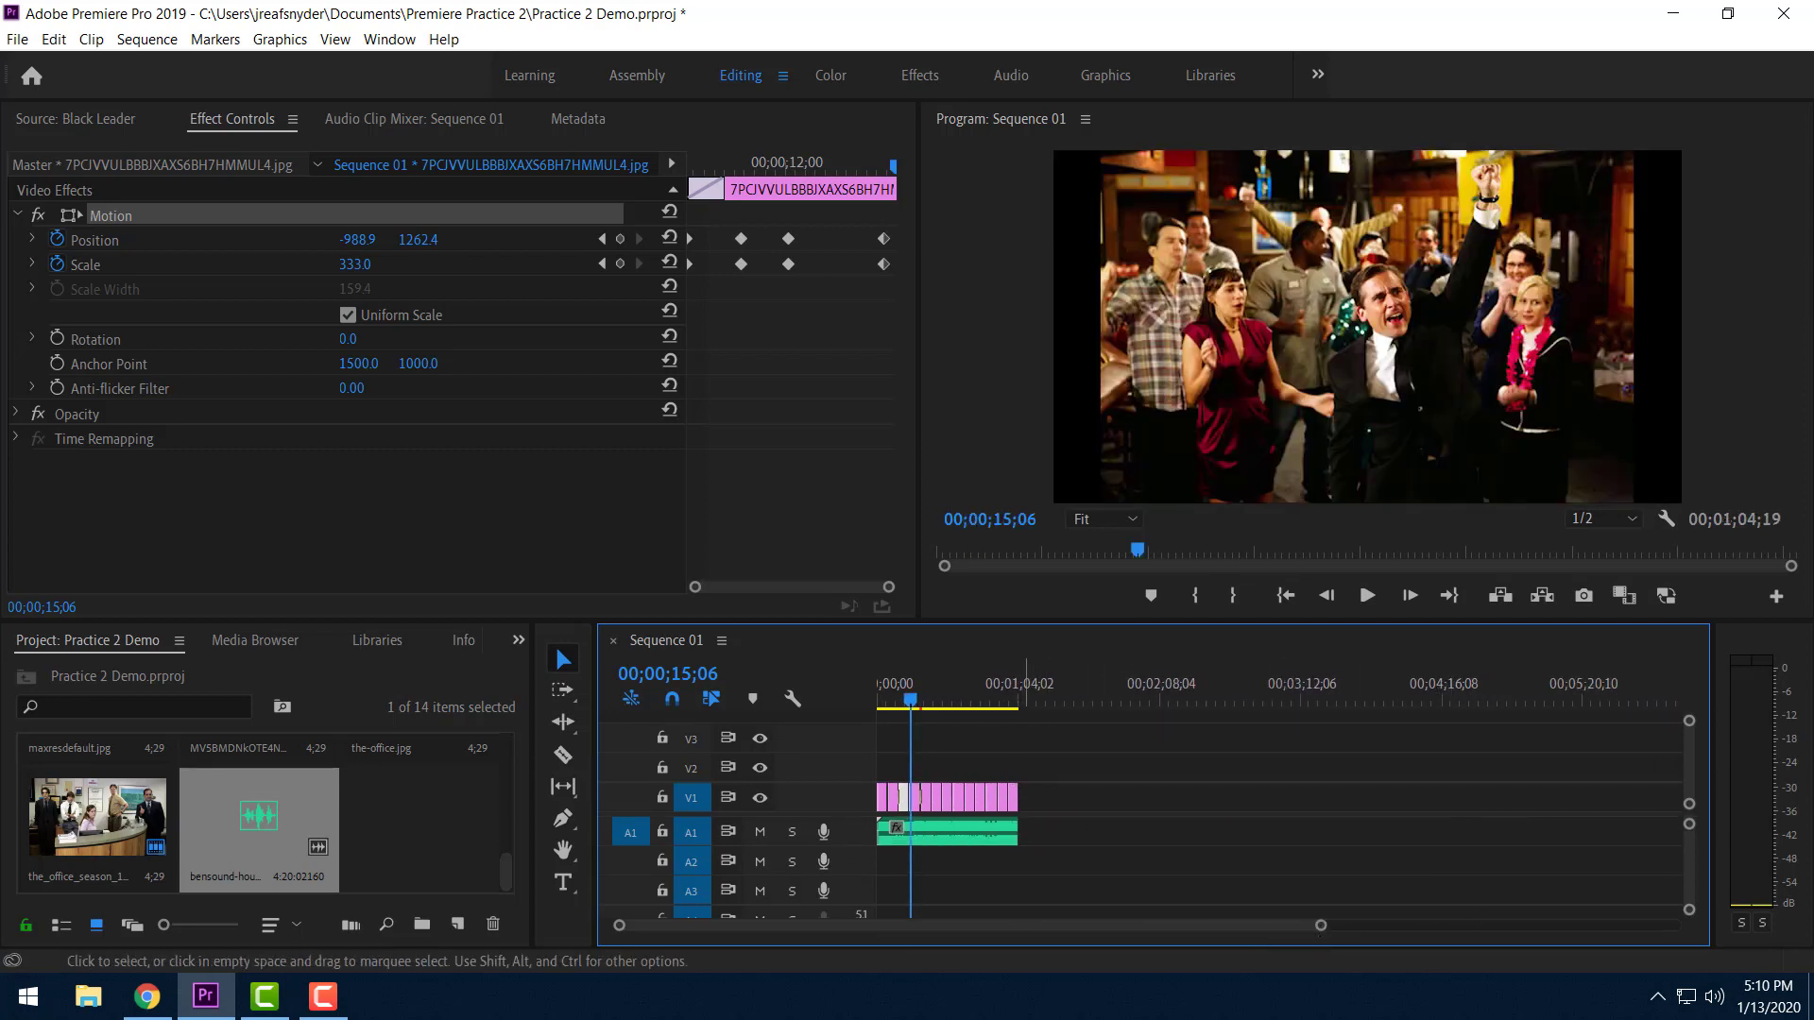
pyautogui.moveTo(1320, 931); pyautogui.dragTo(1097, 931)
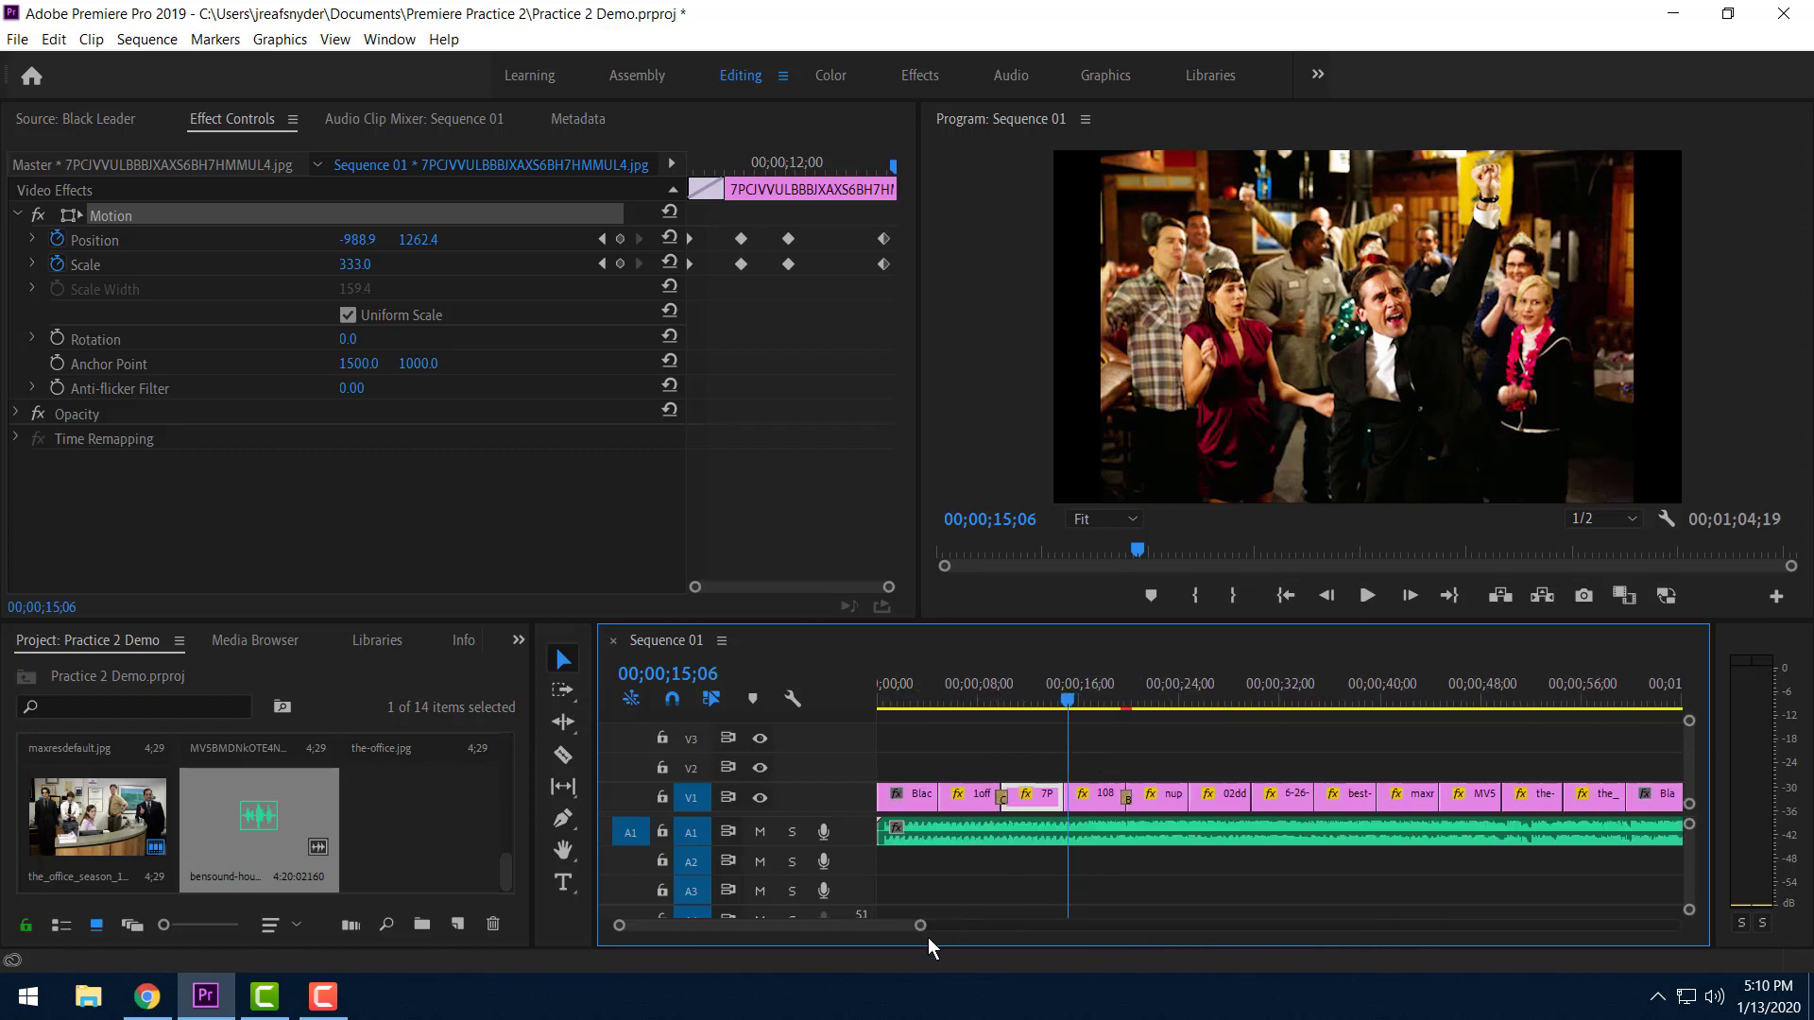
pyautogui.moveTo(922, 935); pyautogui.dragTo(973, 930)
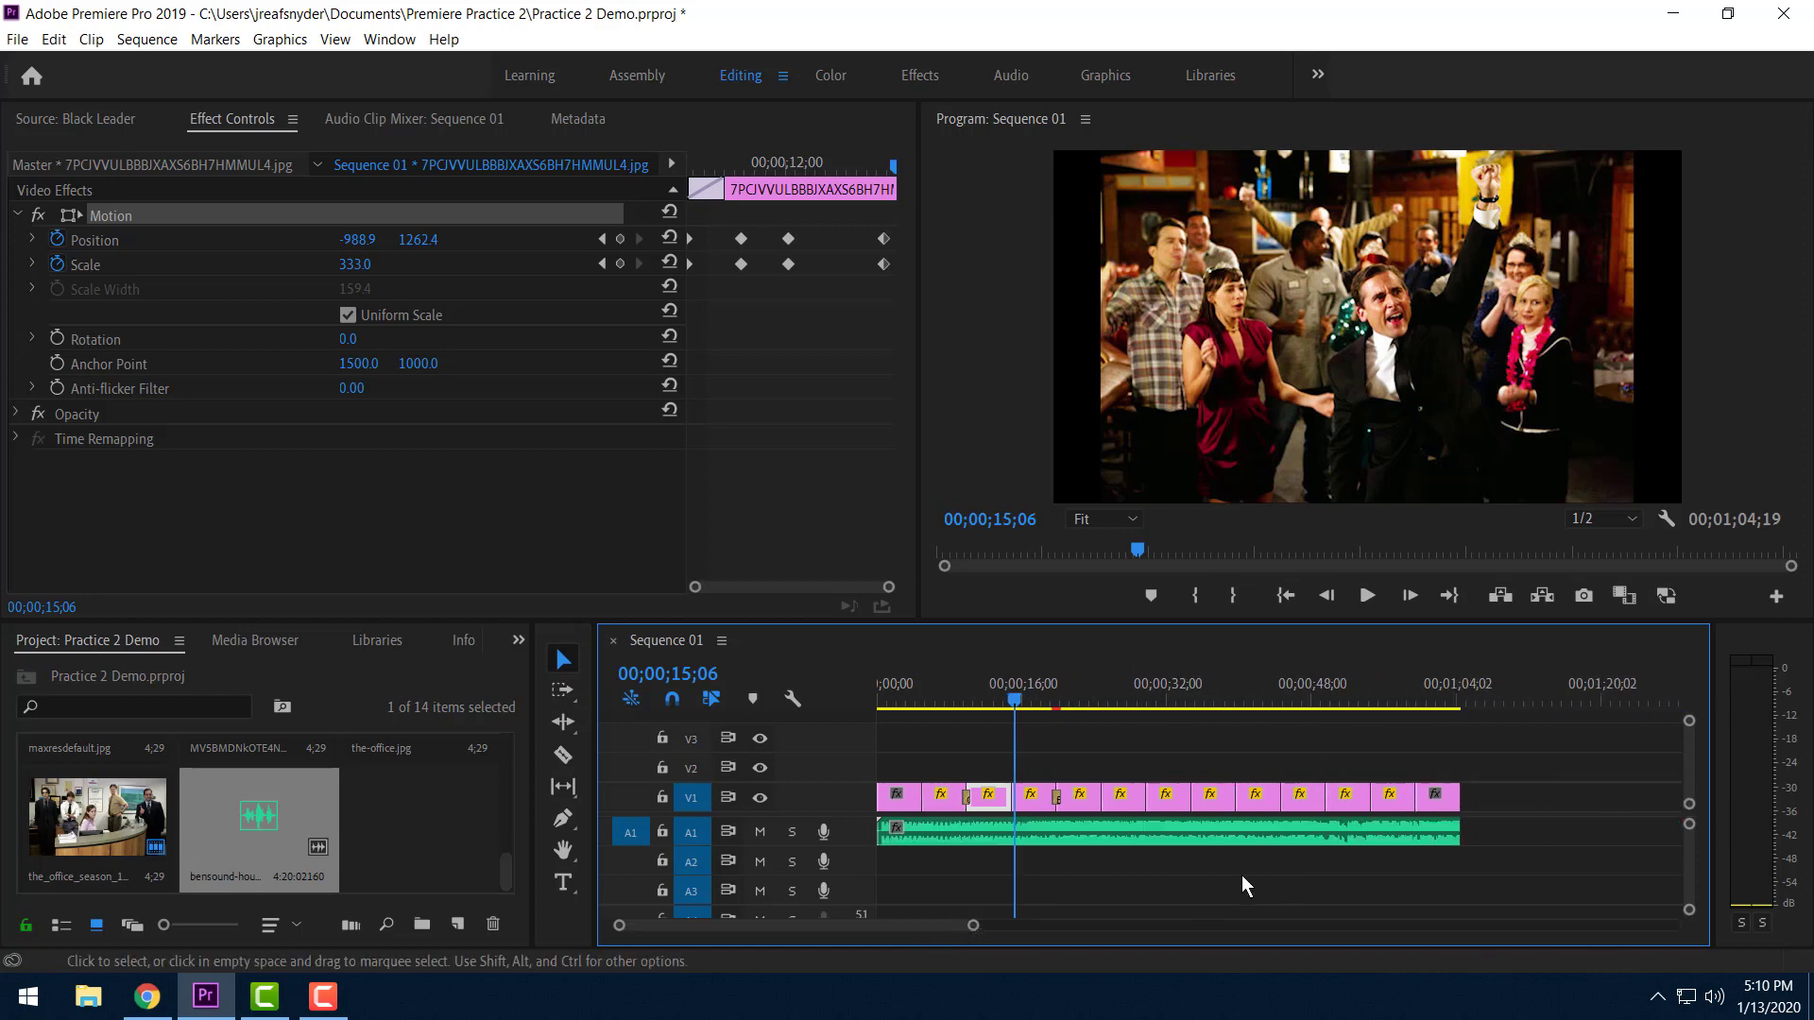
# Play back the end of the sequence over the final Black Leader clip to hear how the music ends.
pyautogui.moveTo(1037, 704); pyautogui.dragTo(1425, 706)
pyautogui.press('space')
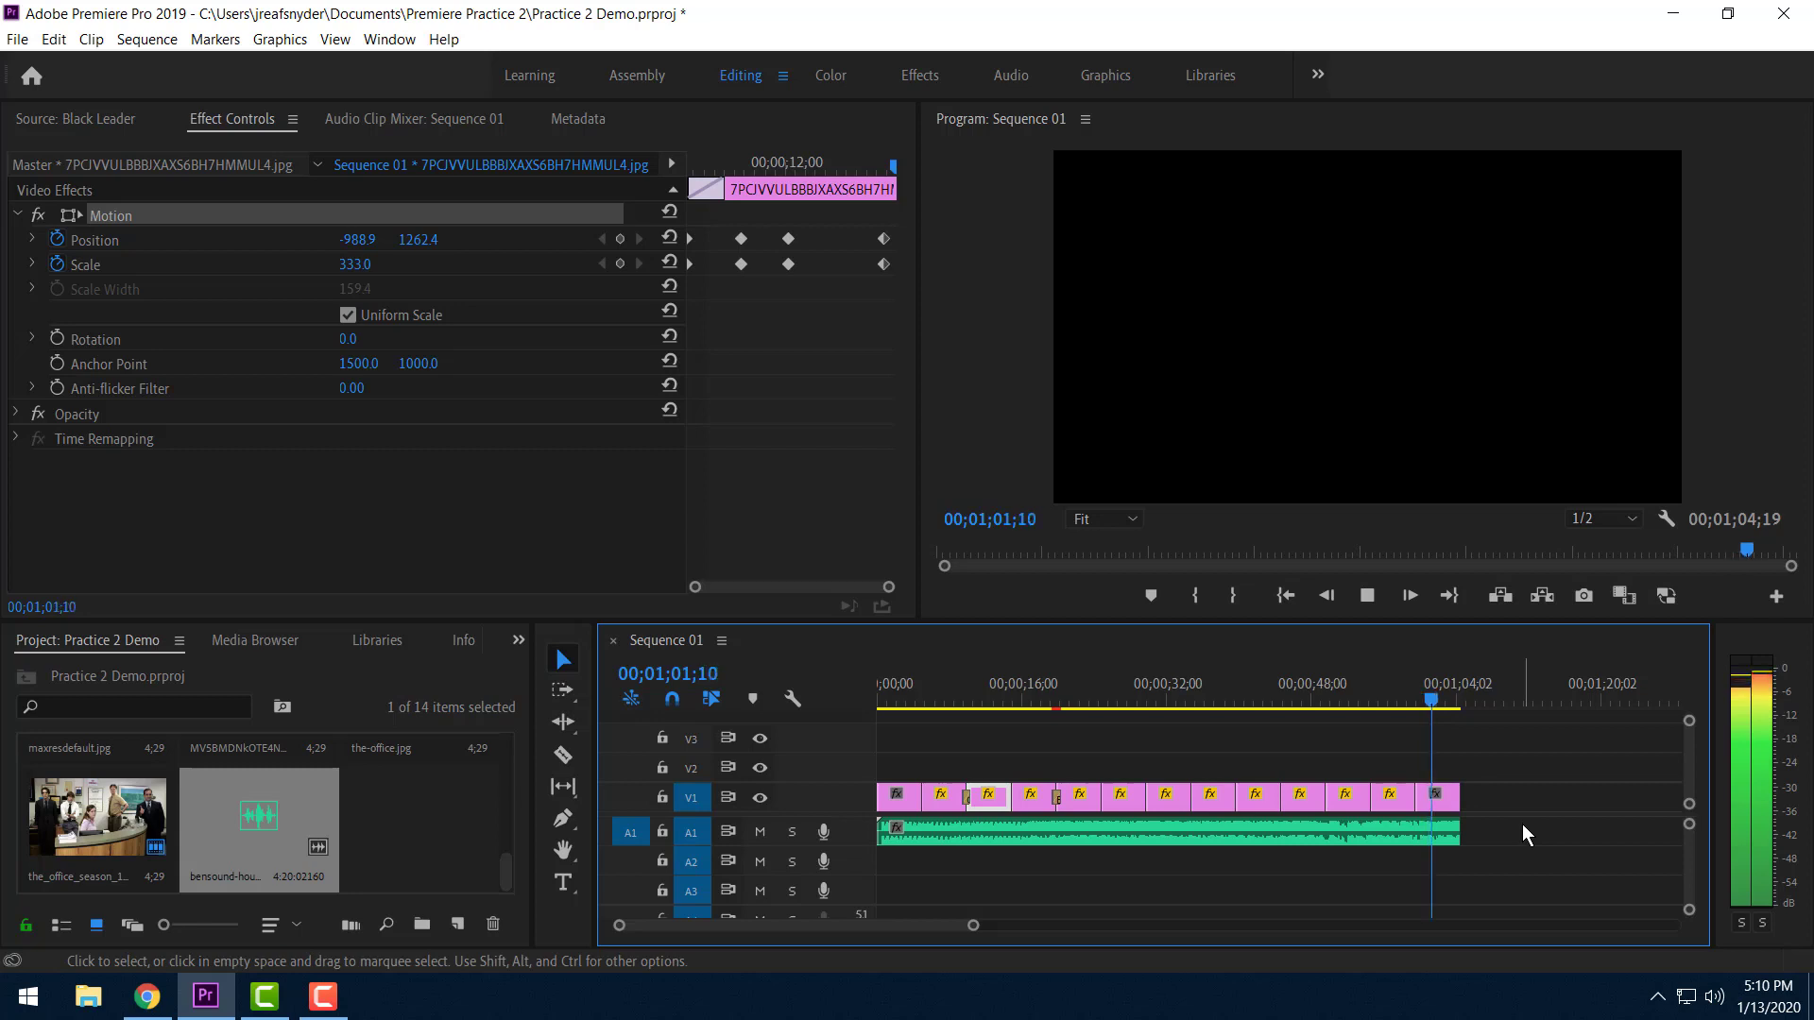
pyautogui.press('space')
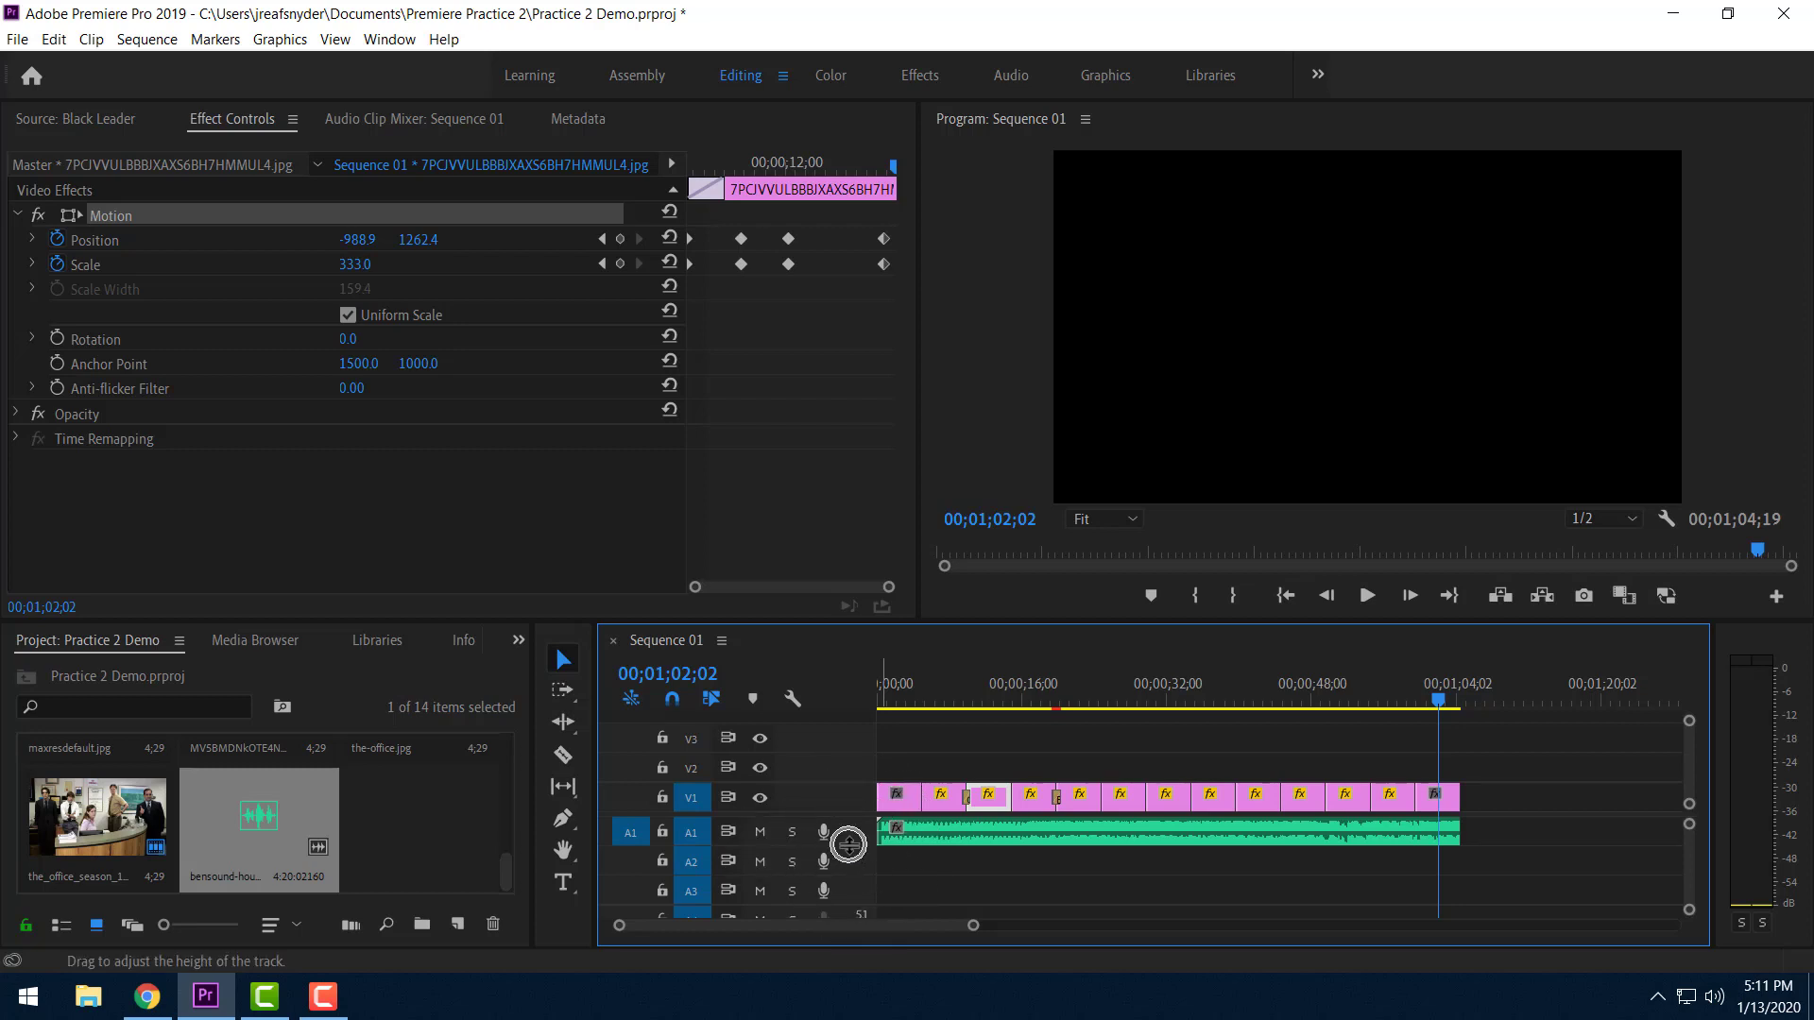
# Enlarge audio track A1 and add two volume keyframes with the Pen tool, one near 00;00;58;02 and one at the music's end.
pyautogui.moveTo(849, 845); pyautogui.dragTo(845, 873)
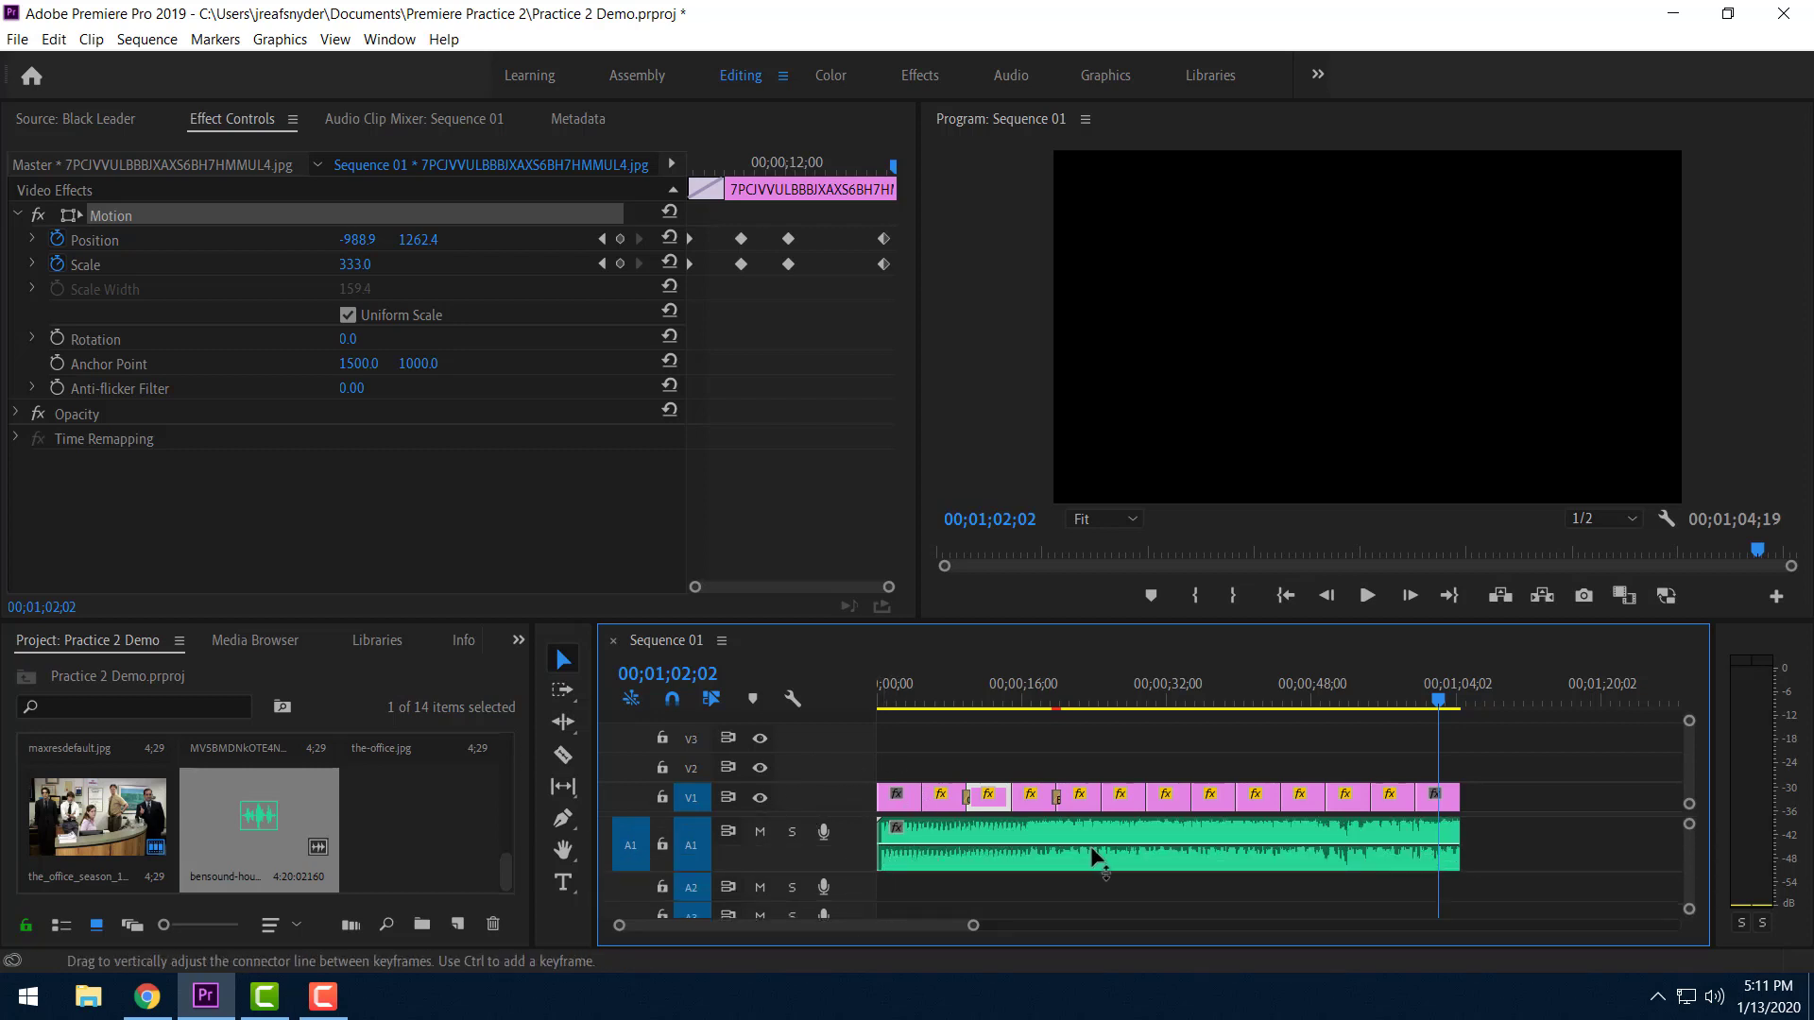
pyautogui.moveTo(1436, 704); pyautogui.dragTo(1402, 711)
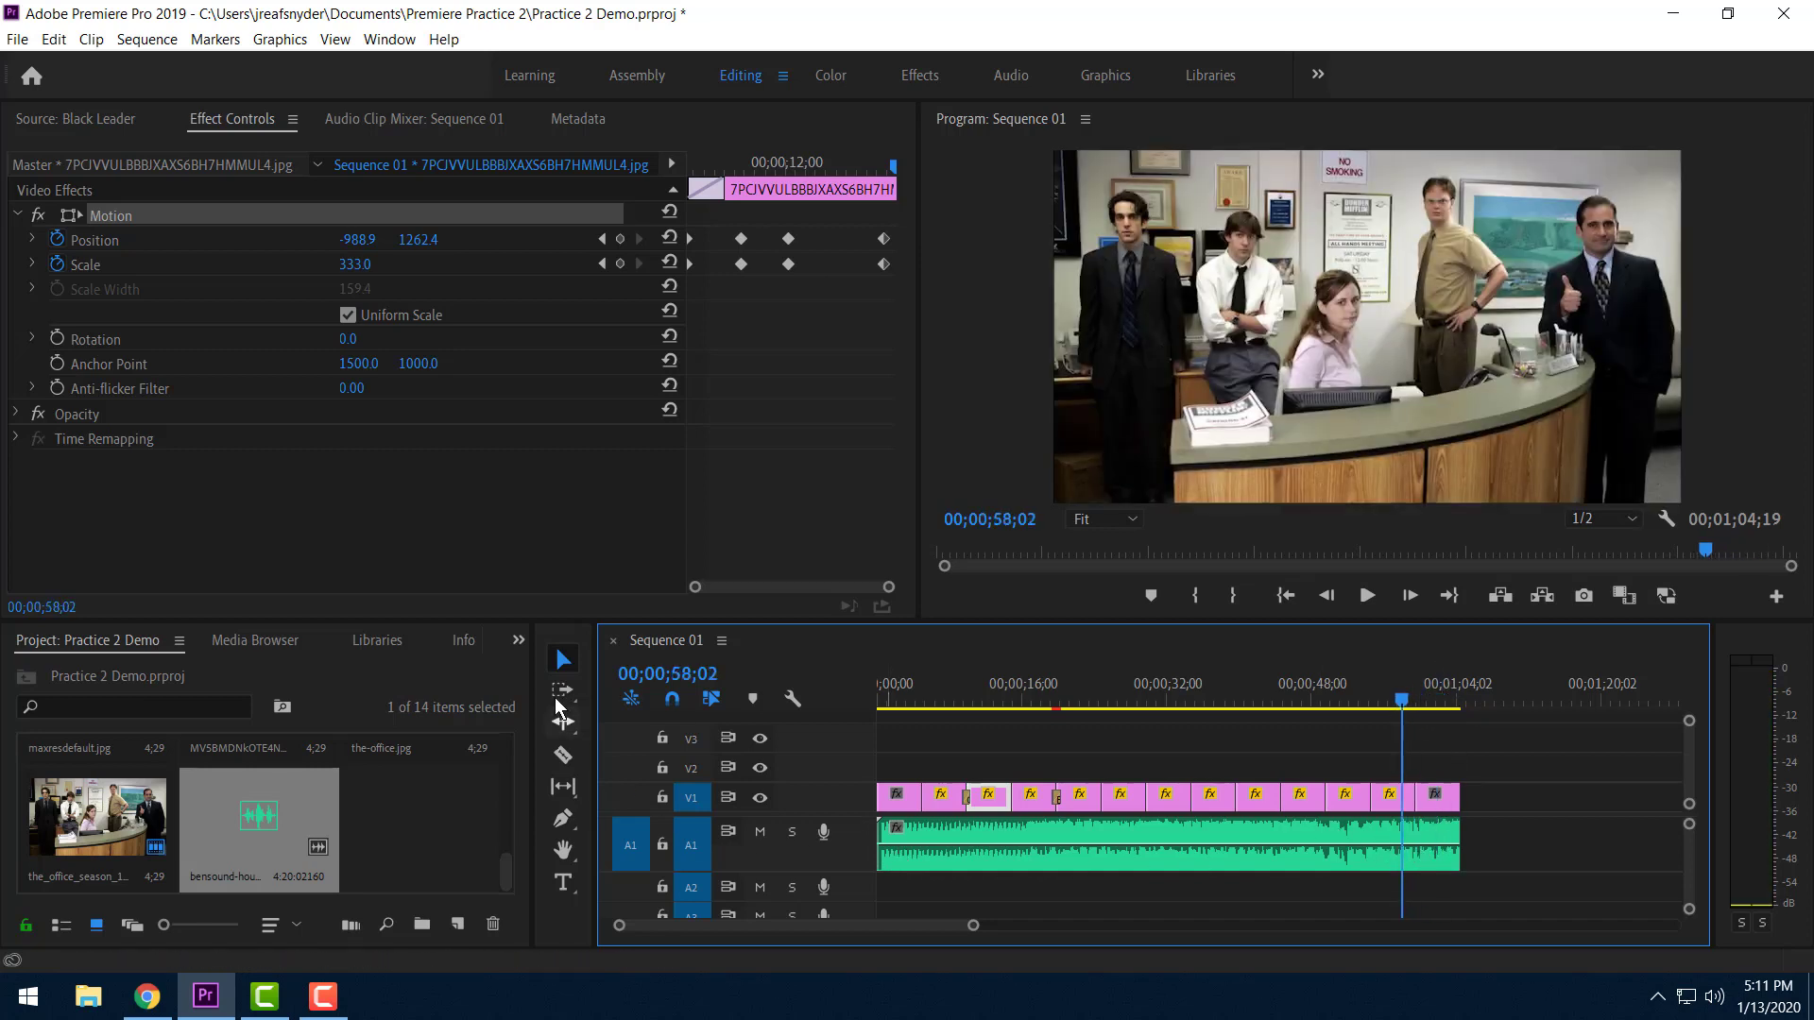
pyautogui.click(564, 820)
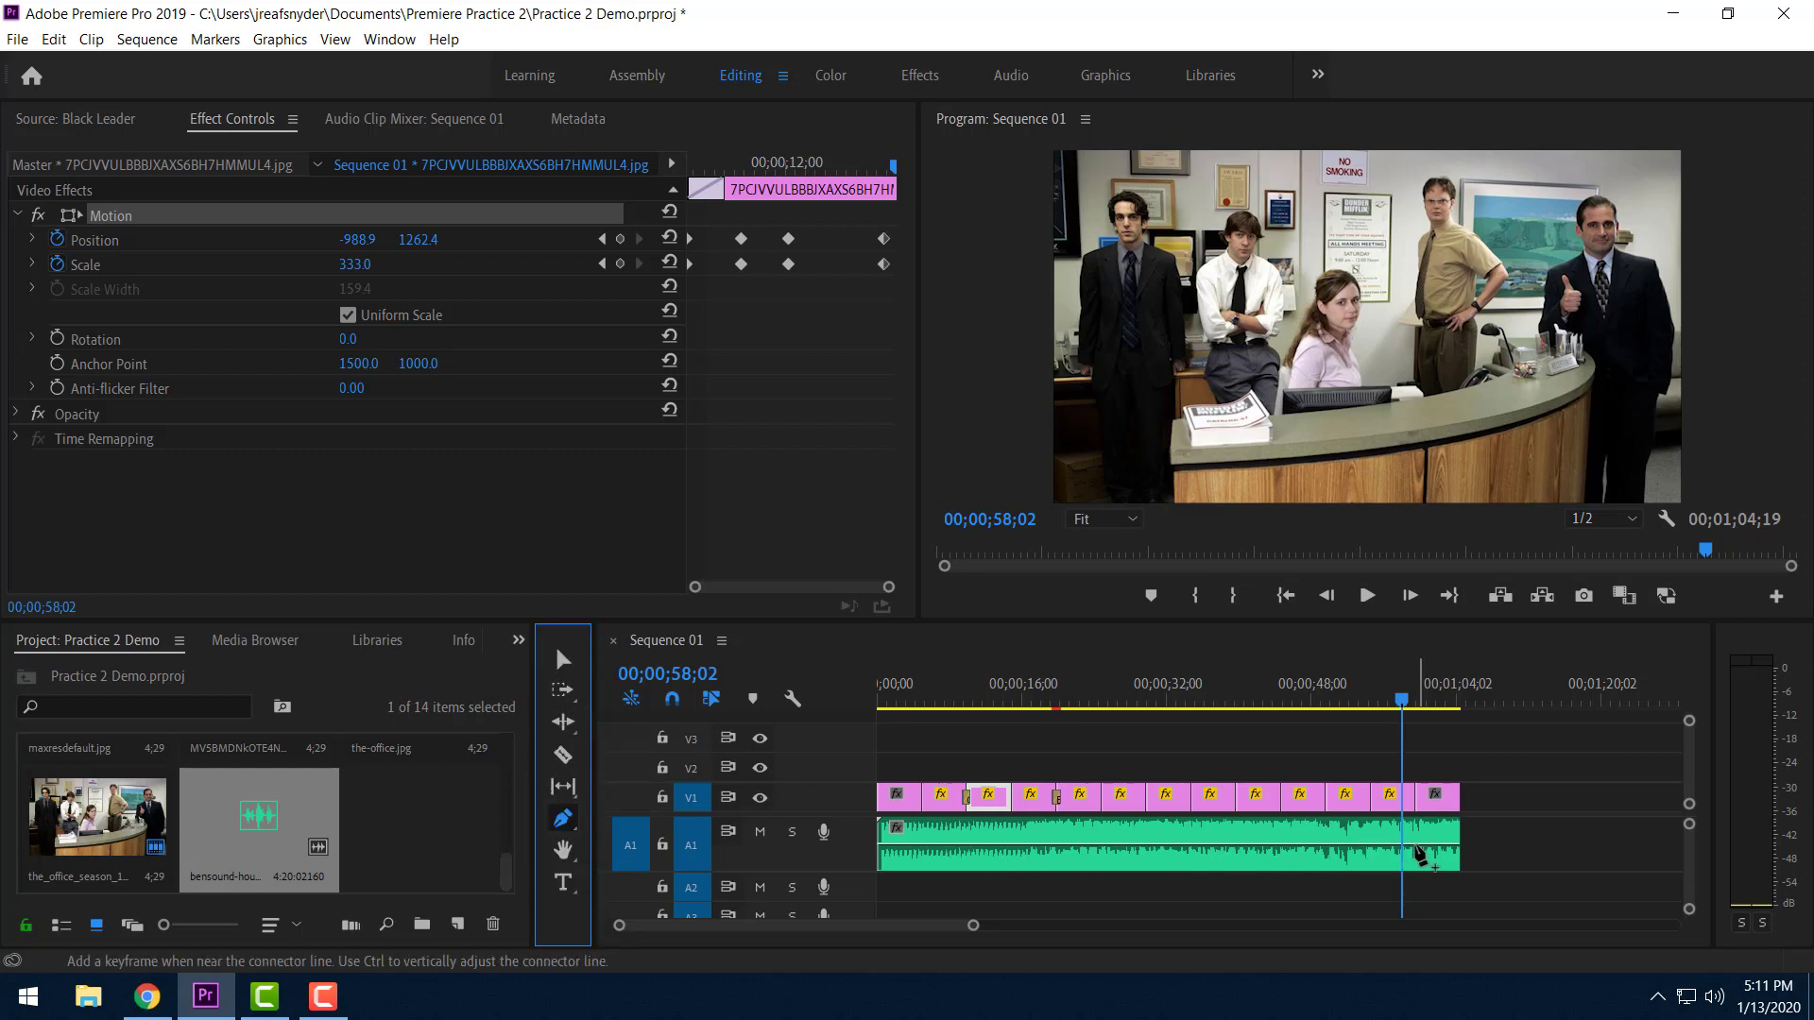
pyautogui.click(1407, 845)
pyautogui.click(1452, 847)
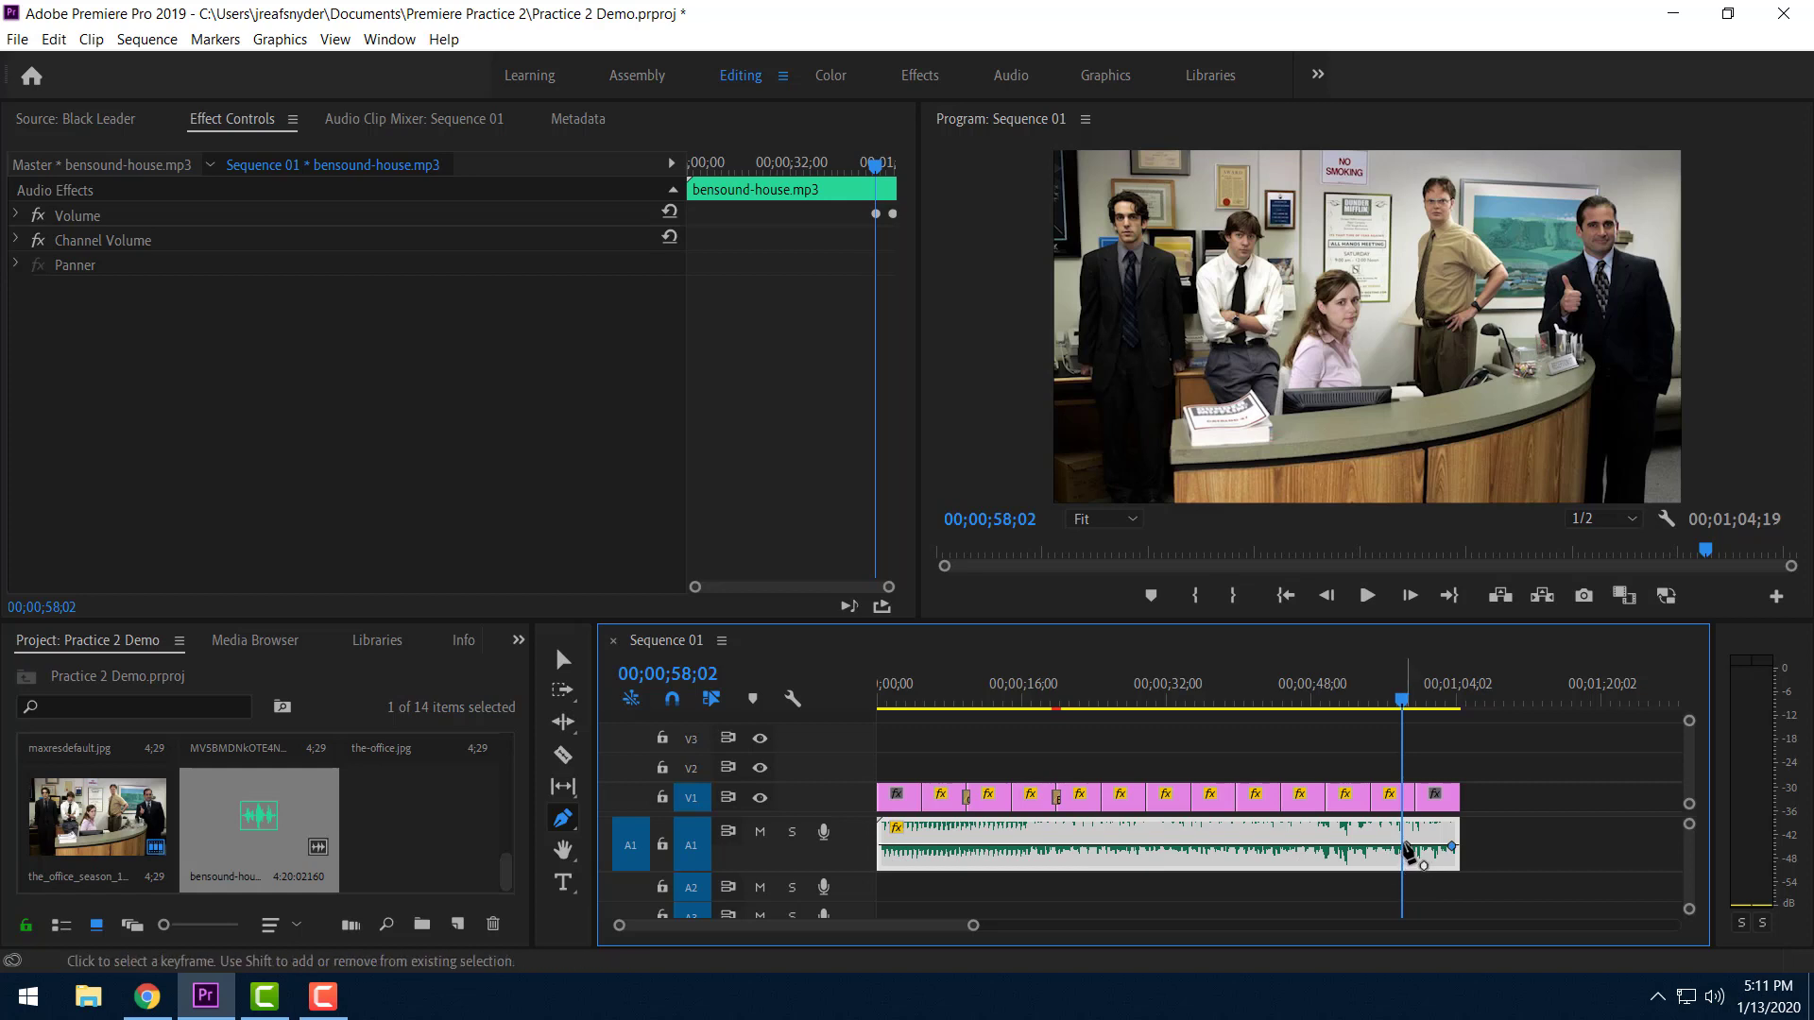
# Fade out the music by keeping the first volume keyframe at its original level and lowering the last one near the track's bottom.
pyautogui.moveTo(1404, 846); pyautogui.dragTo(1402, 902)
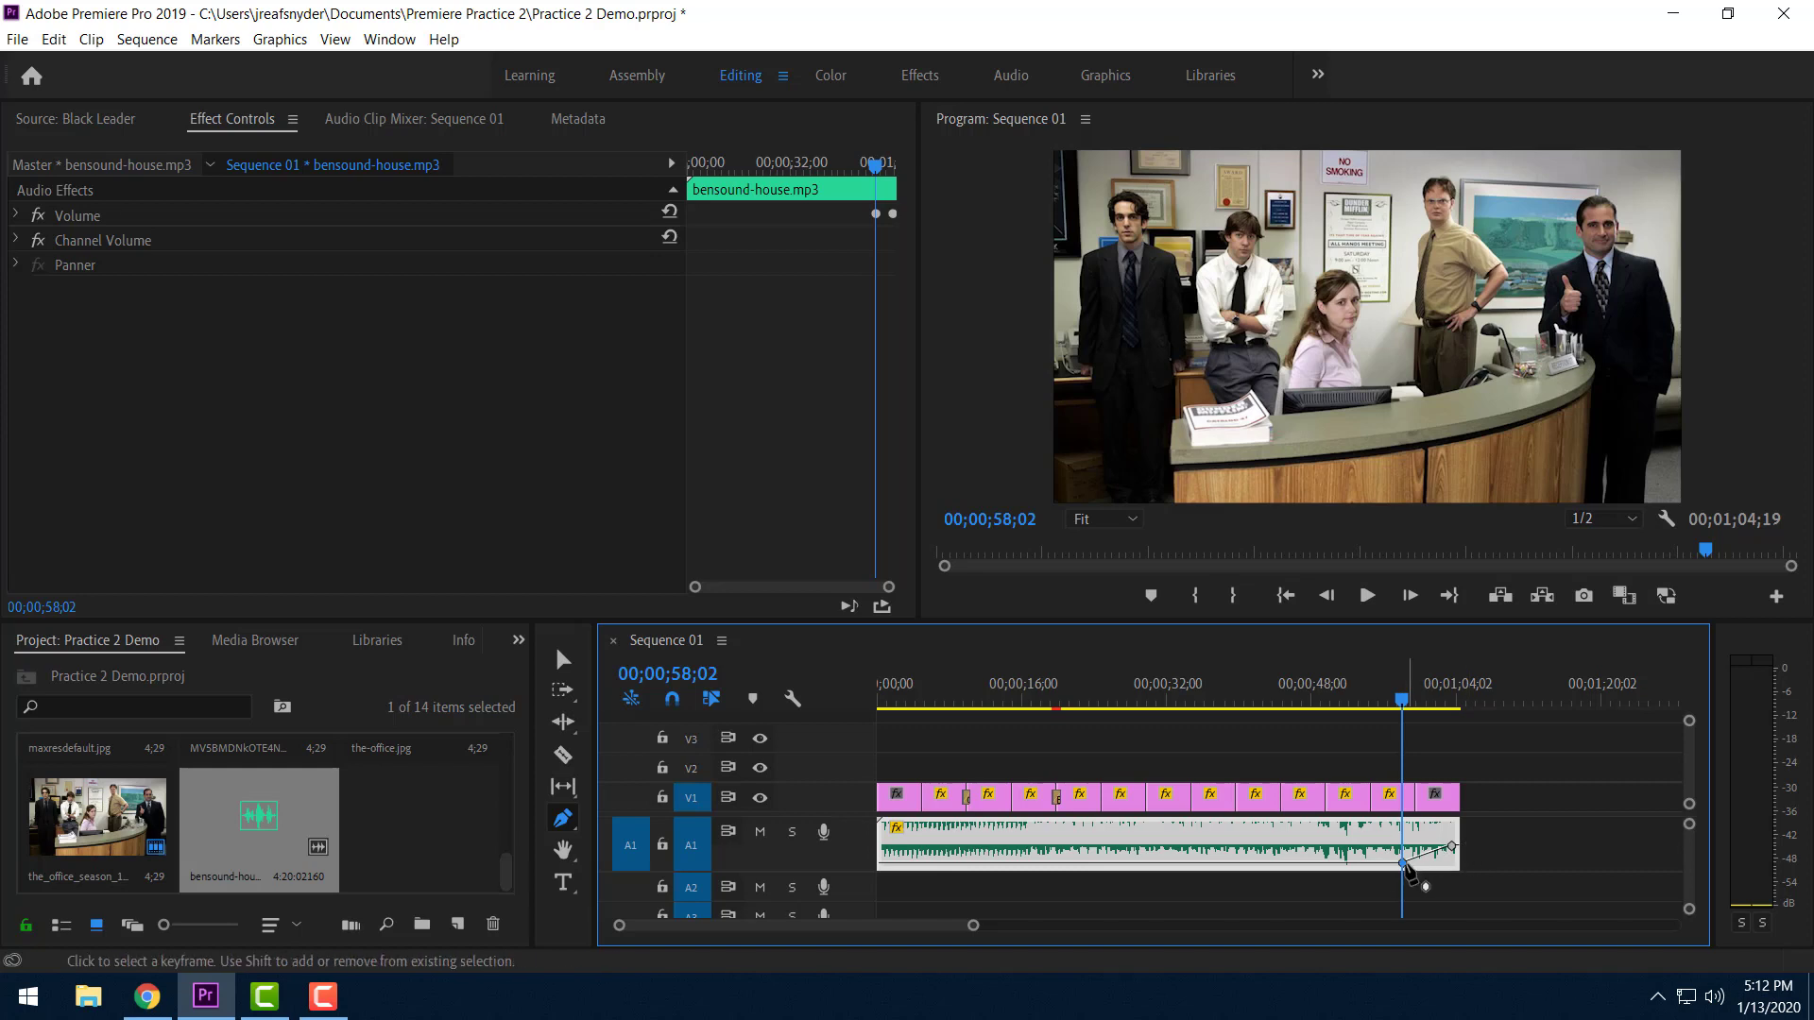
pyautogui.moveTo(1402, 862); pyautogui.dragTo(1402, 848)
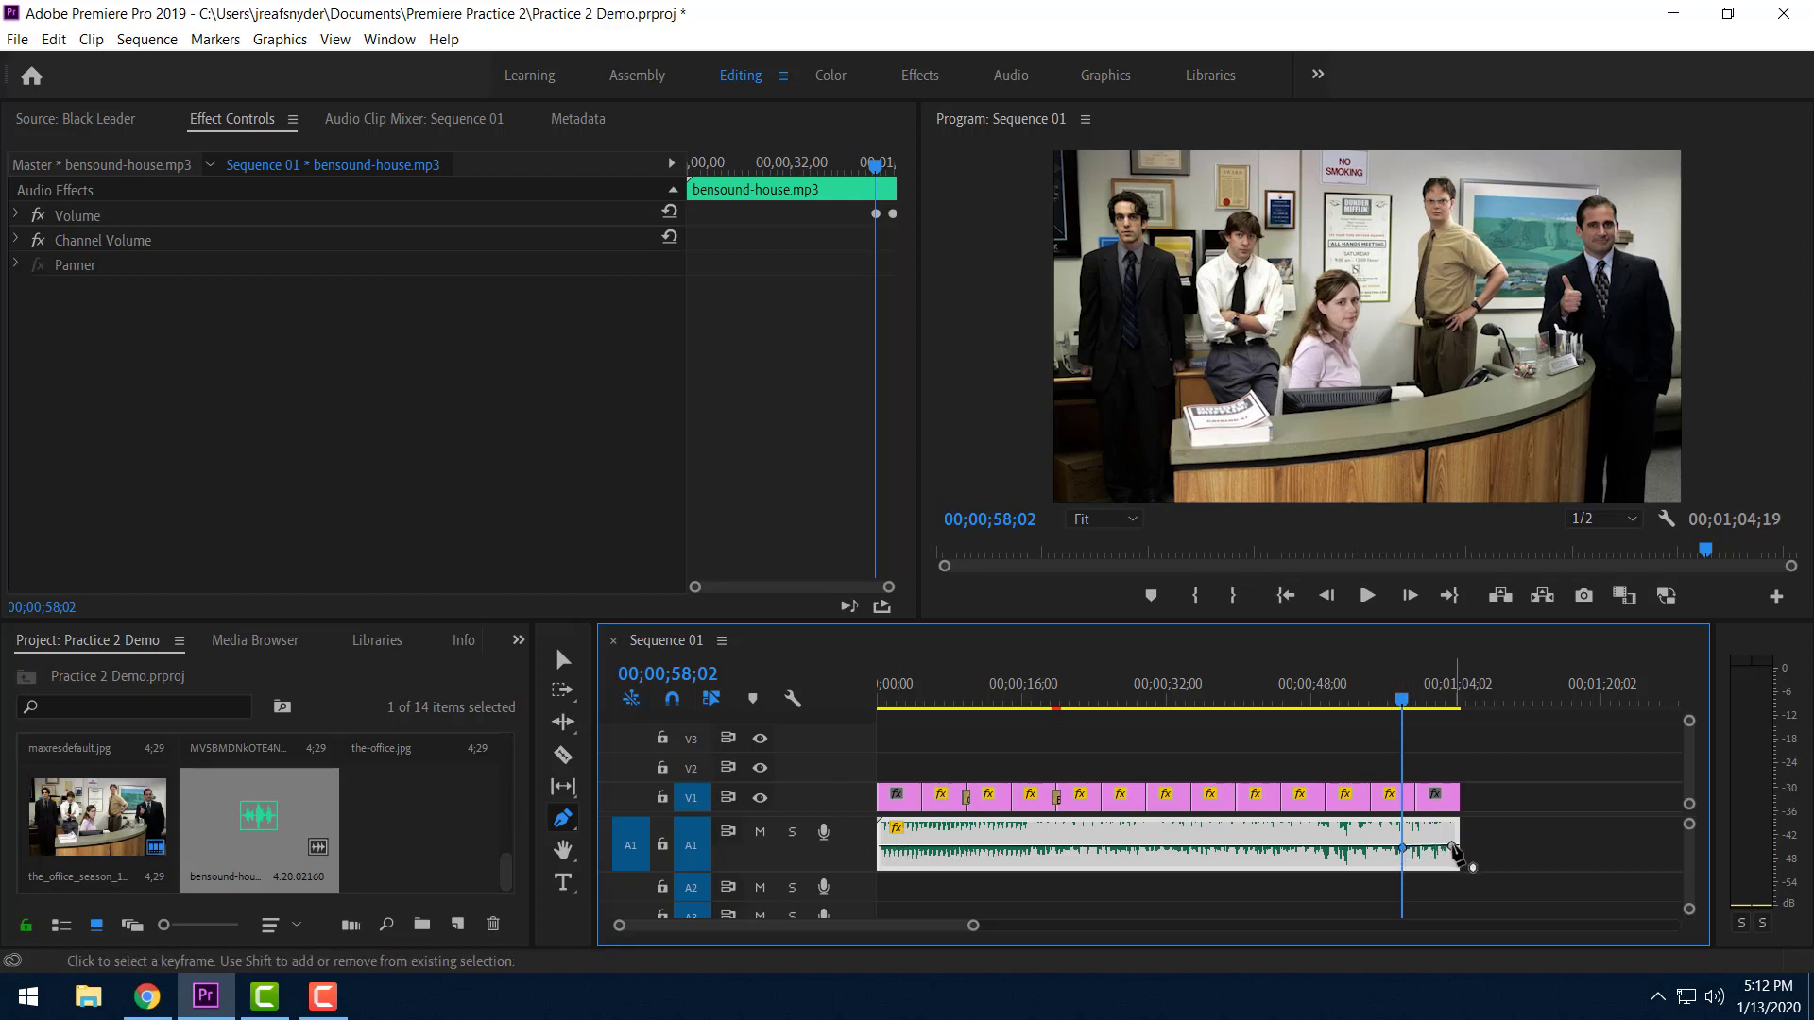
pyautogui.moveTo(1453, 847); pyautogui.dragTo(1453, 862)
pyautogui.click(1454, 862)
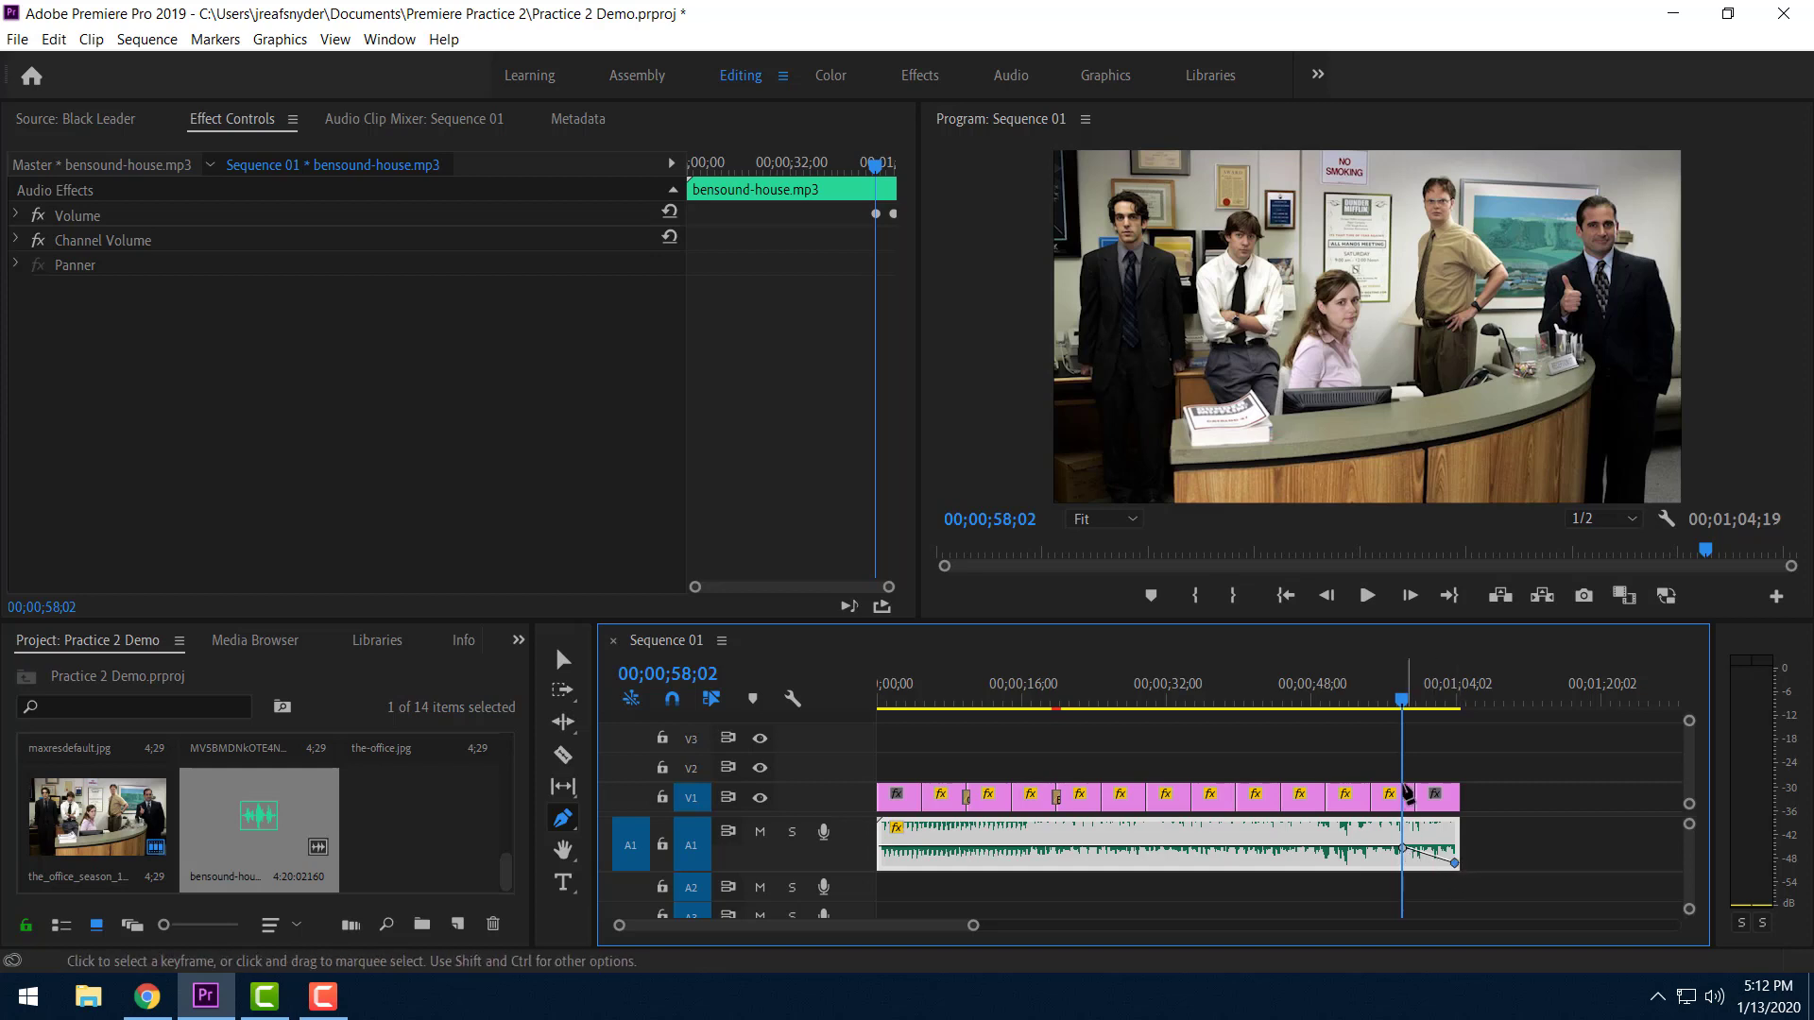
# In the Graphics workspace, add a text layer at 00;00;59;23 over the final Black Leader clip and set its font to Sylfaen.
pyautogui.moveTo(1401, 703); pyautogui.dragTo(1442, 733)
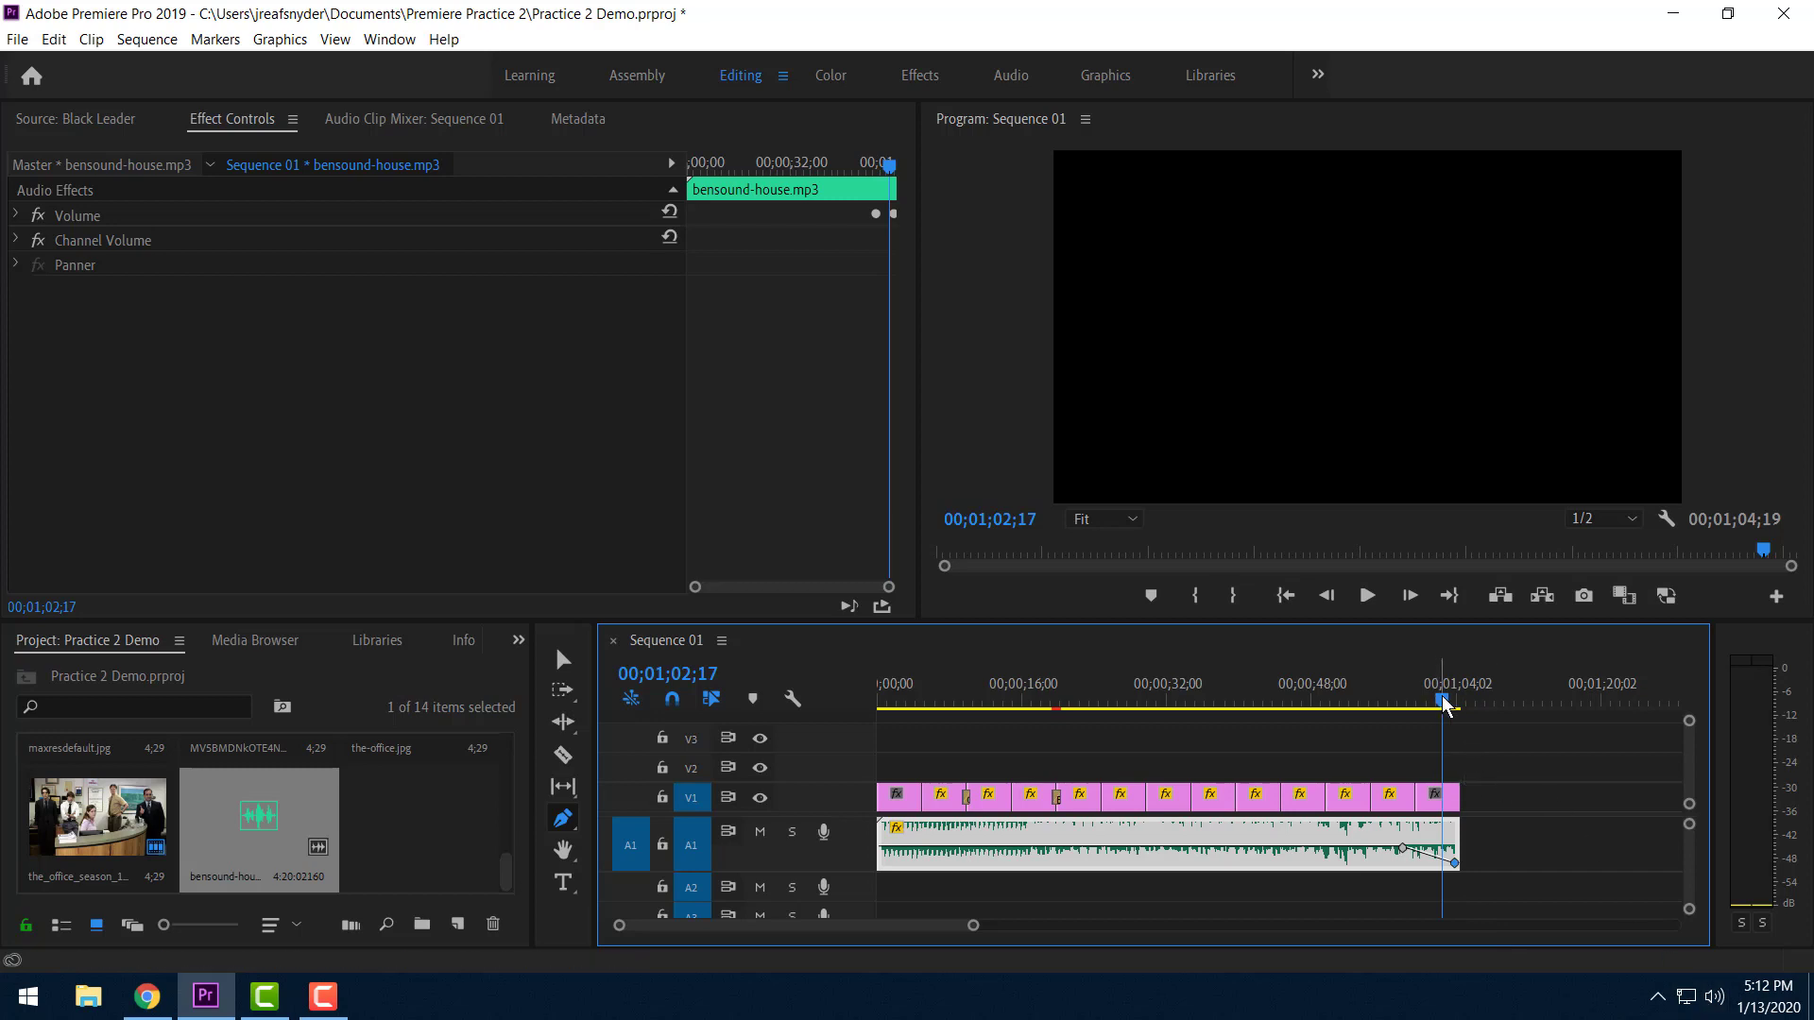
pyautogui.moveTo(1442, 704)
pyautogui.mouseDown()
pyautogui.moveTo(1303, 704)
pyautogui.moveTo(1438, 706)
pyautogui.mouseUp()
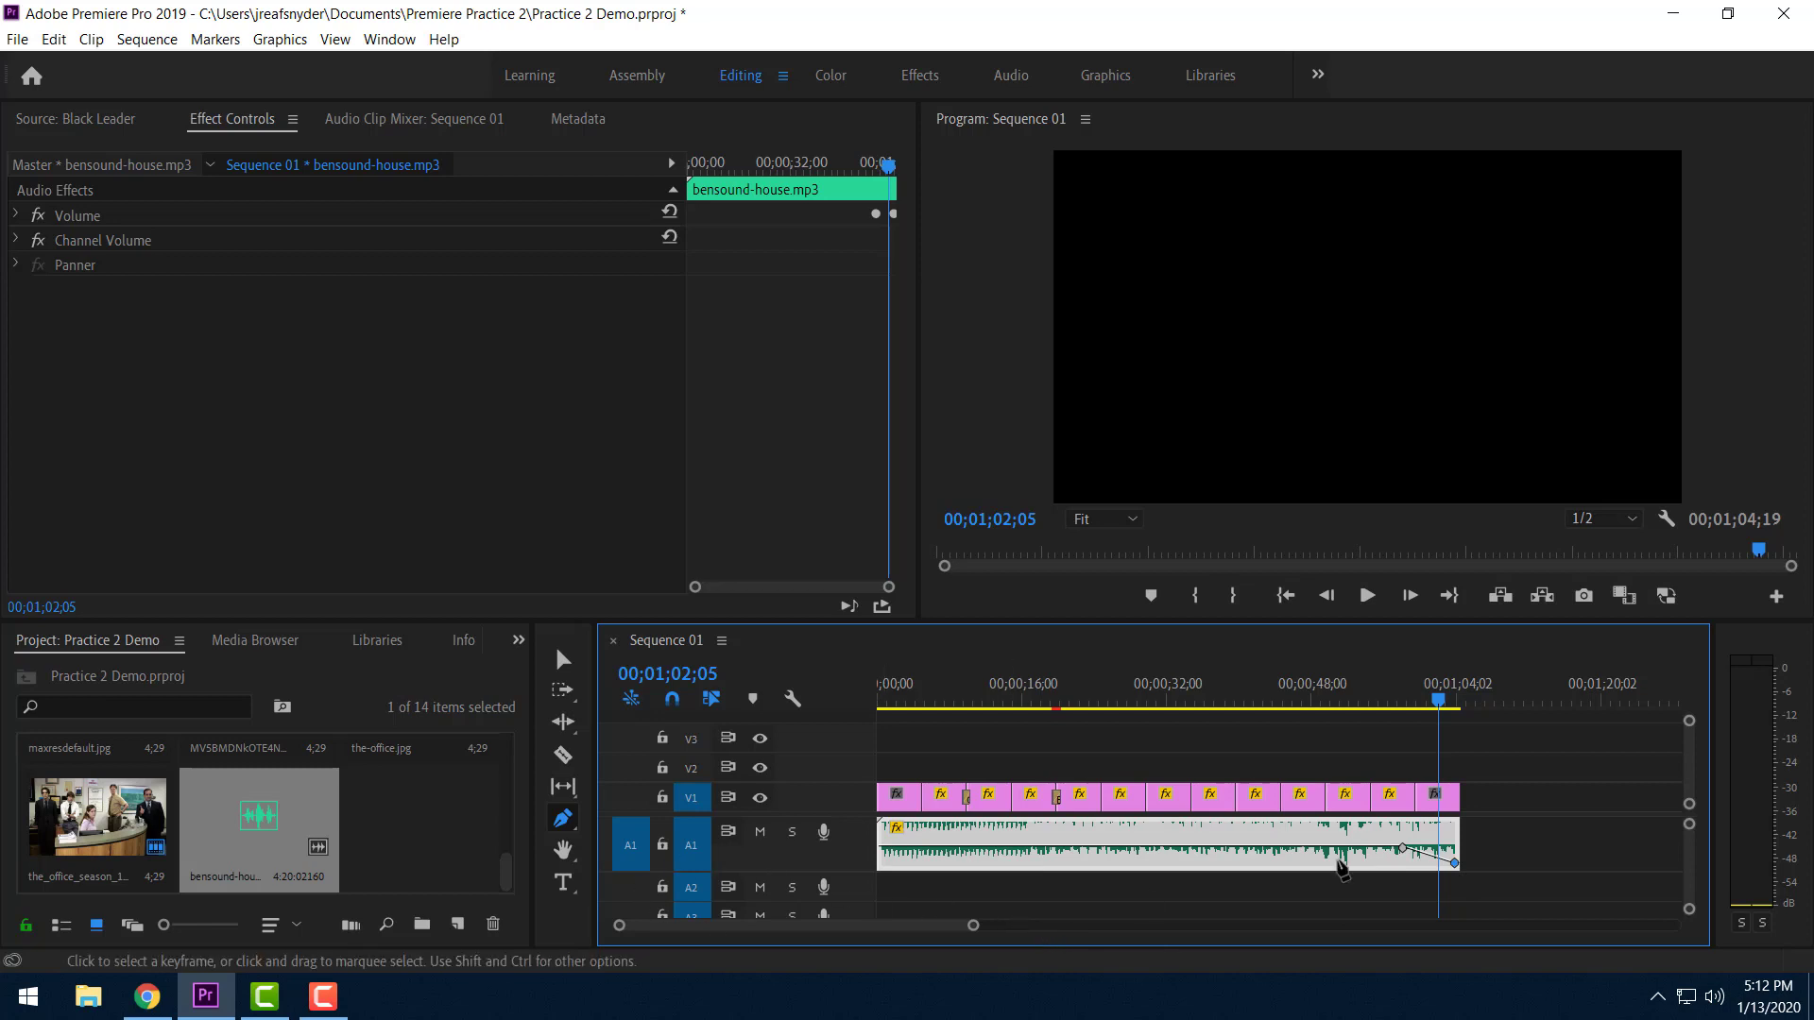
pyautogui.moveTo(1441, 701); pyautogui.dragTo(1418, 704)
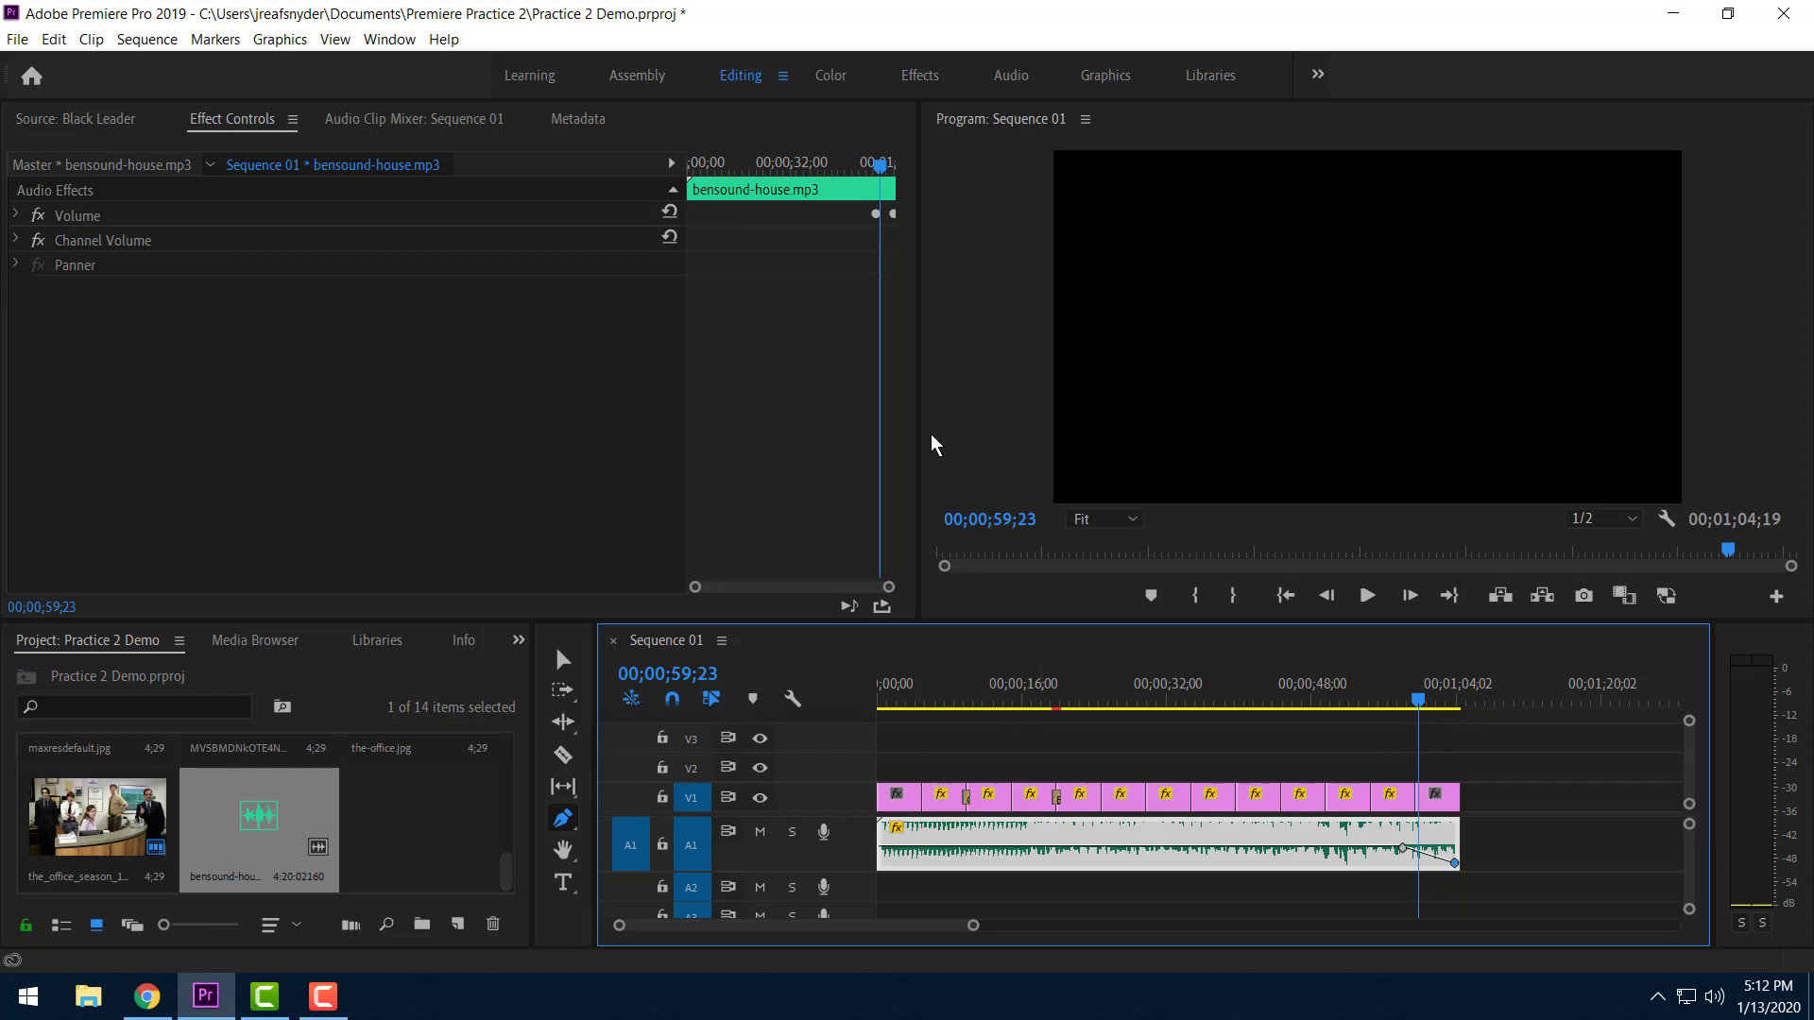
pyautogui.click(1106, 79)
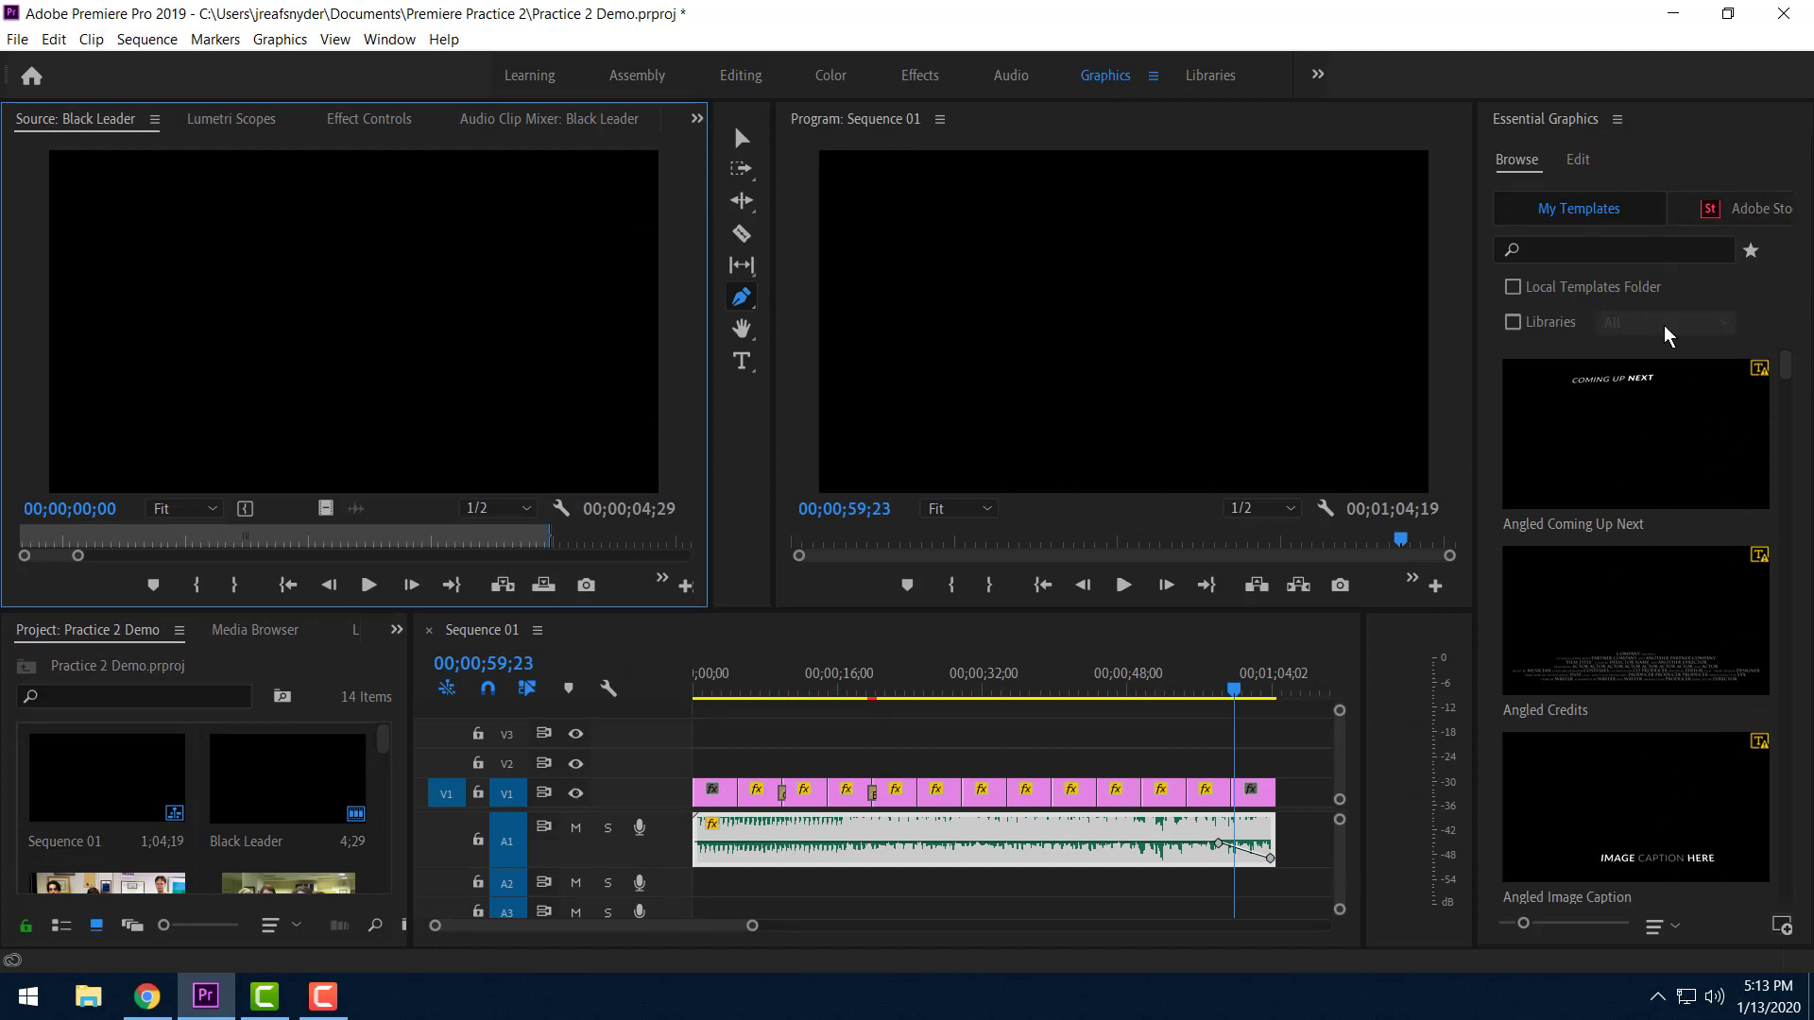
pyautogui.click(1578, 160)
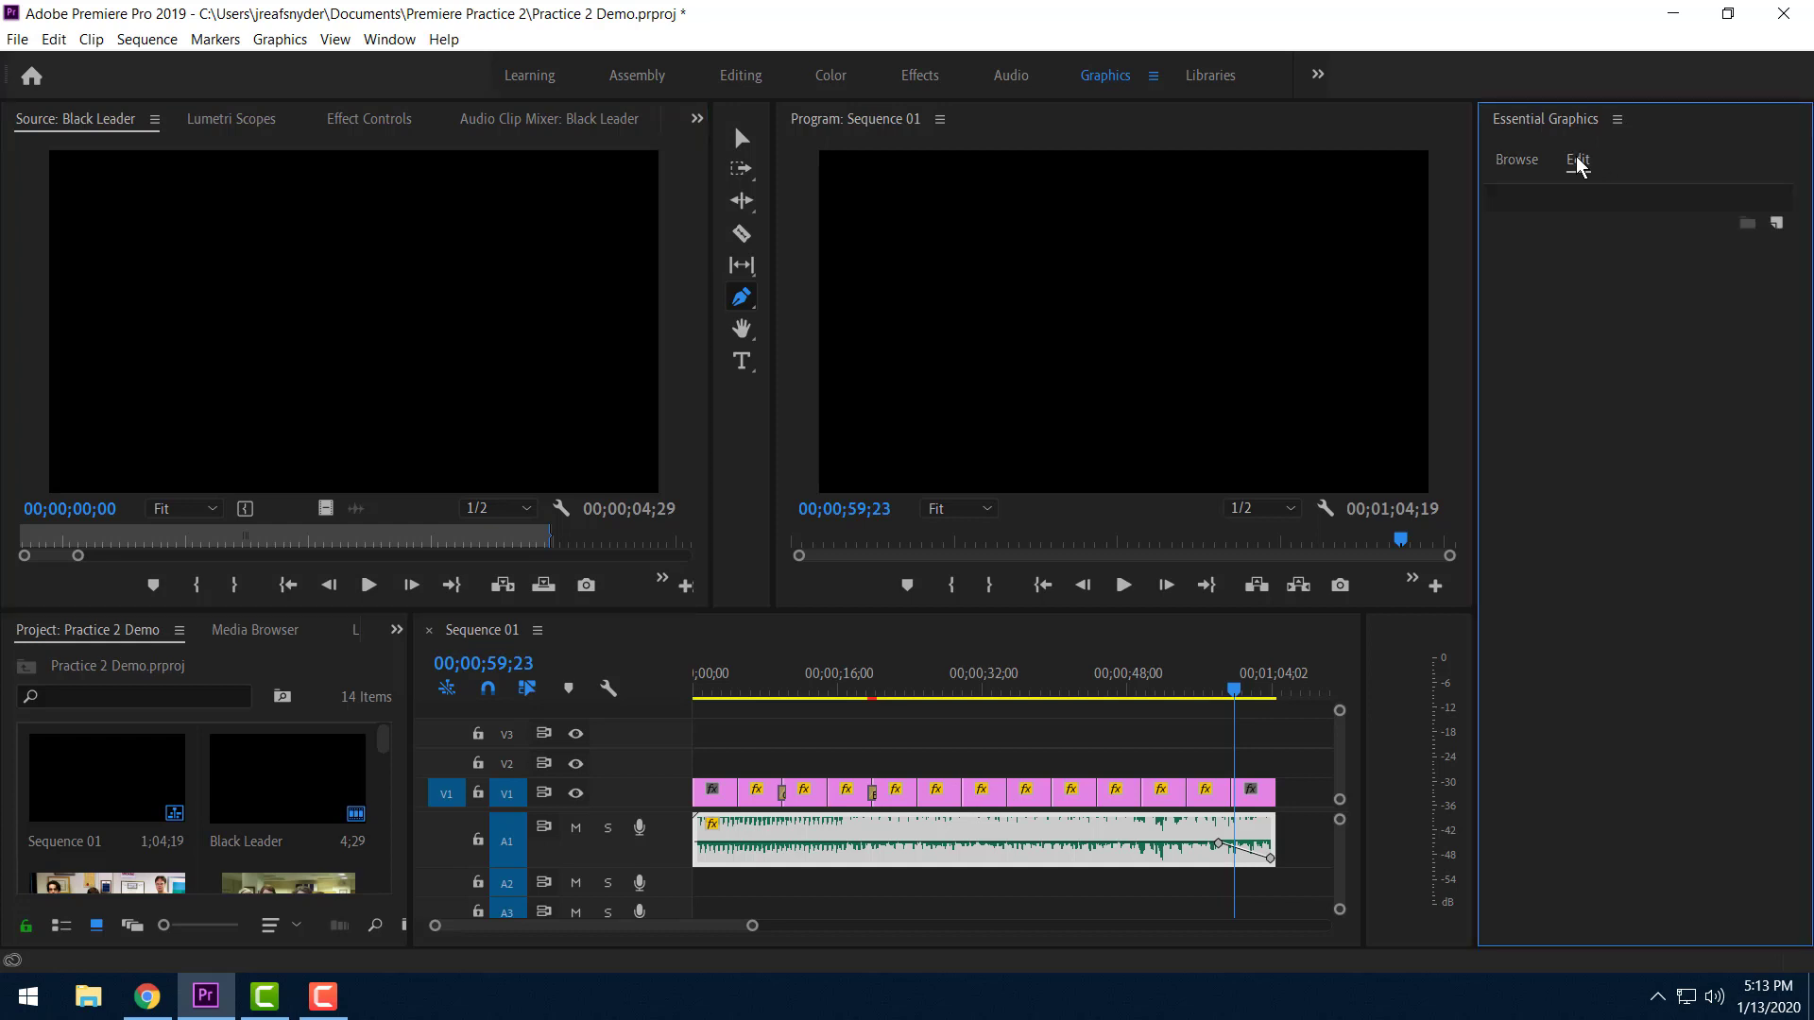
pyautogui.click(1779, 232)
pyautogui.click(1727, 250)
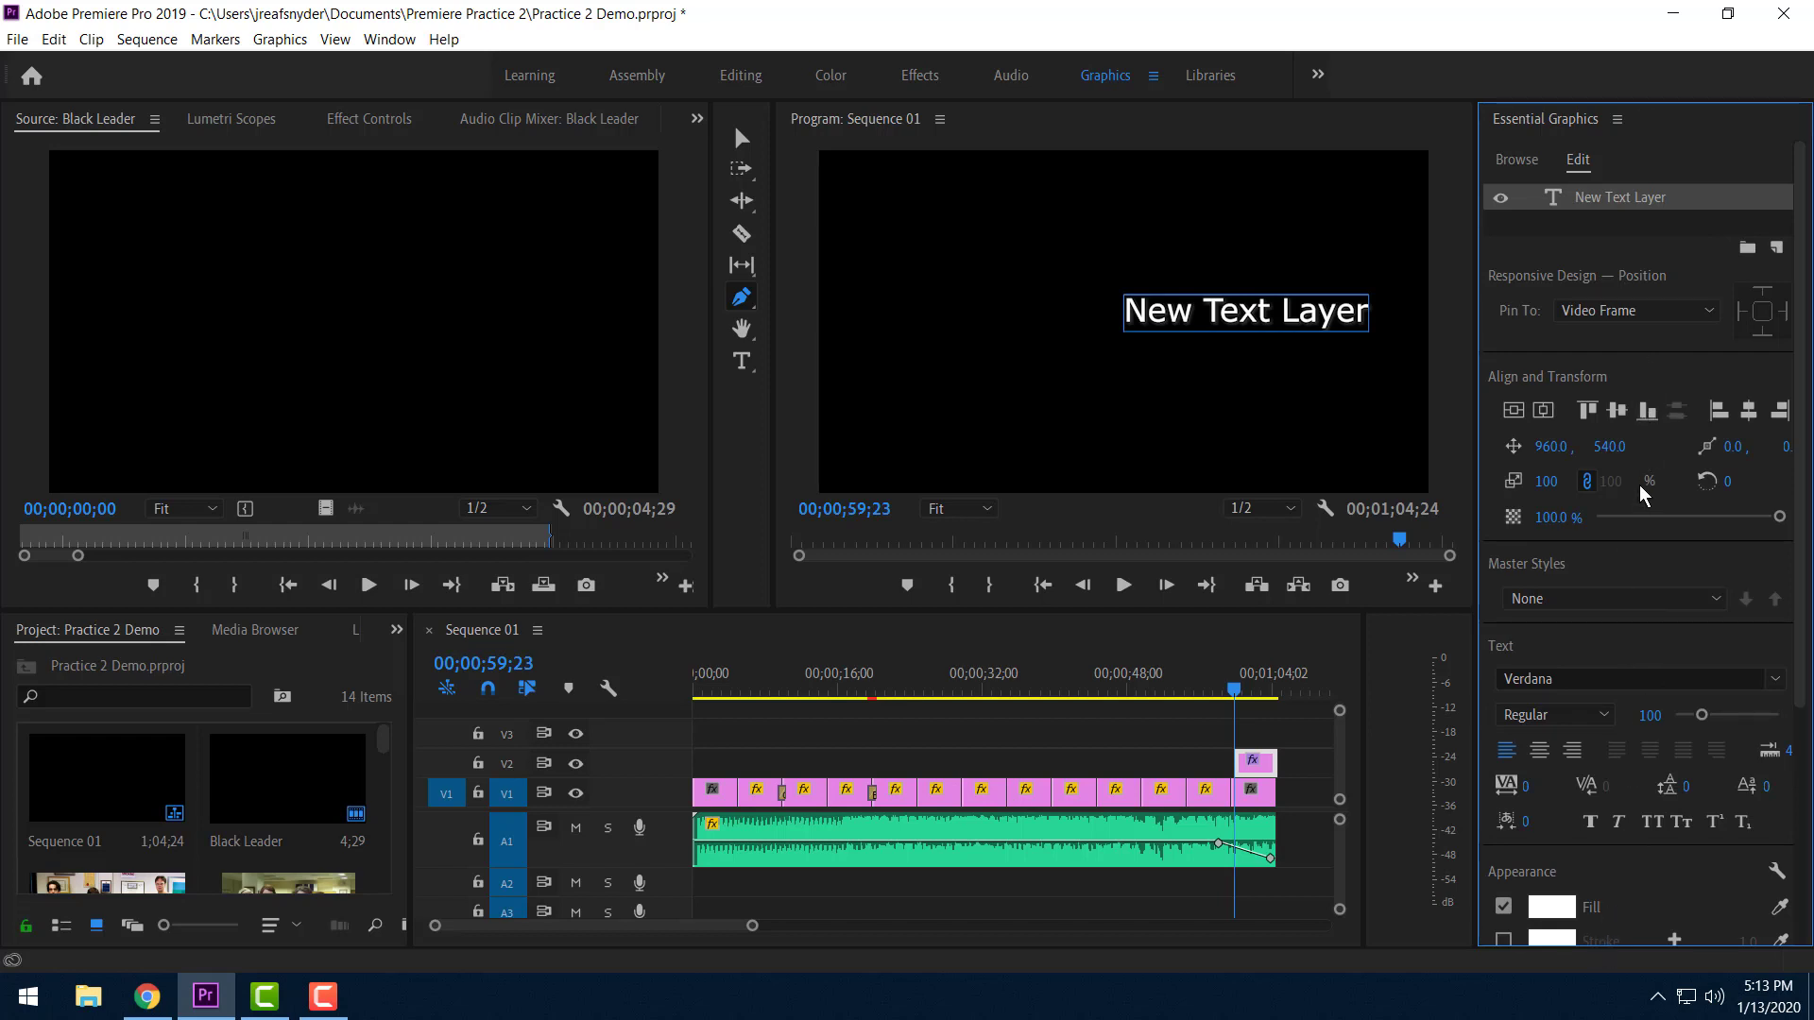
pyautogui.click(1772, 682)
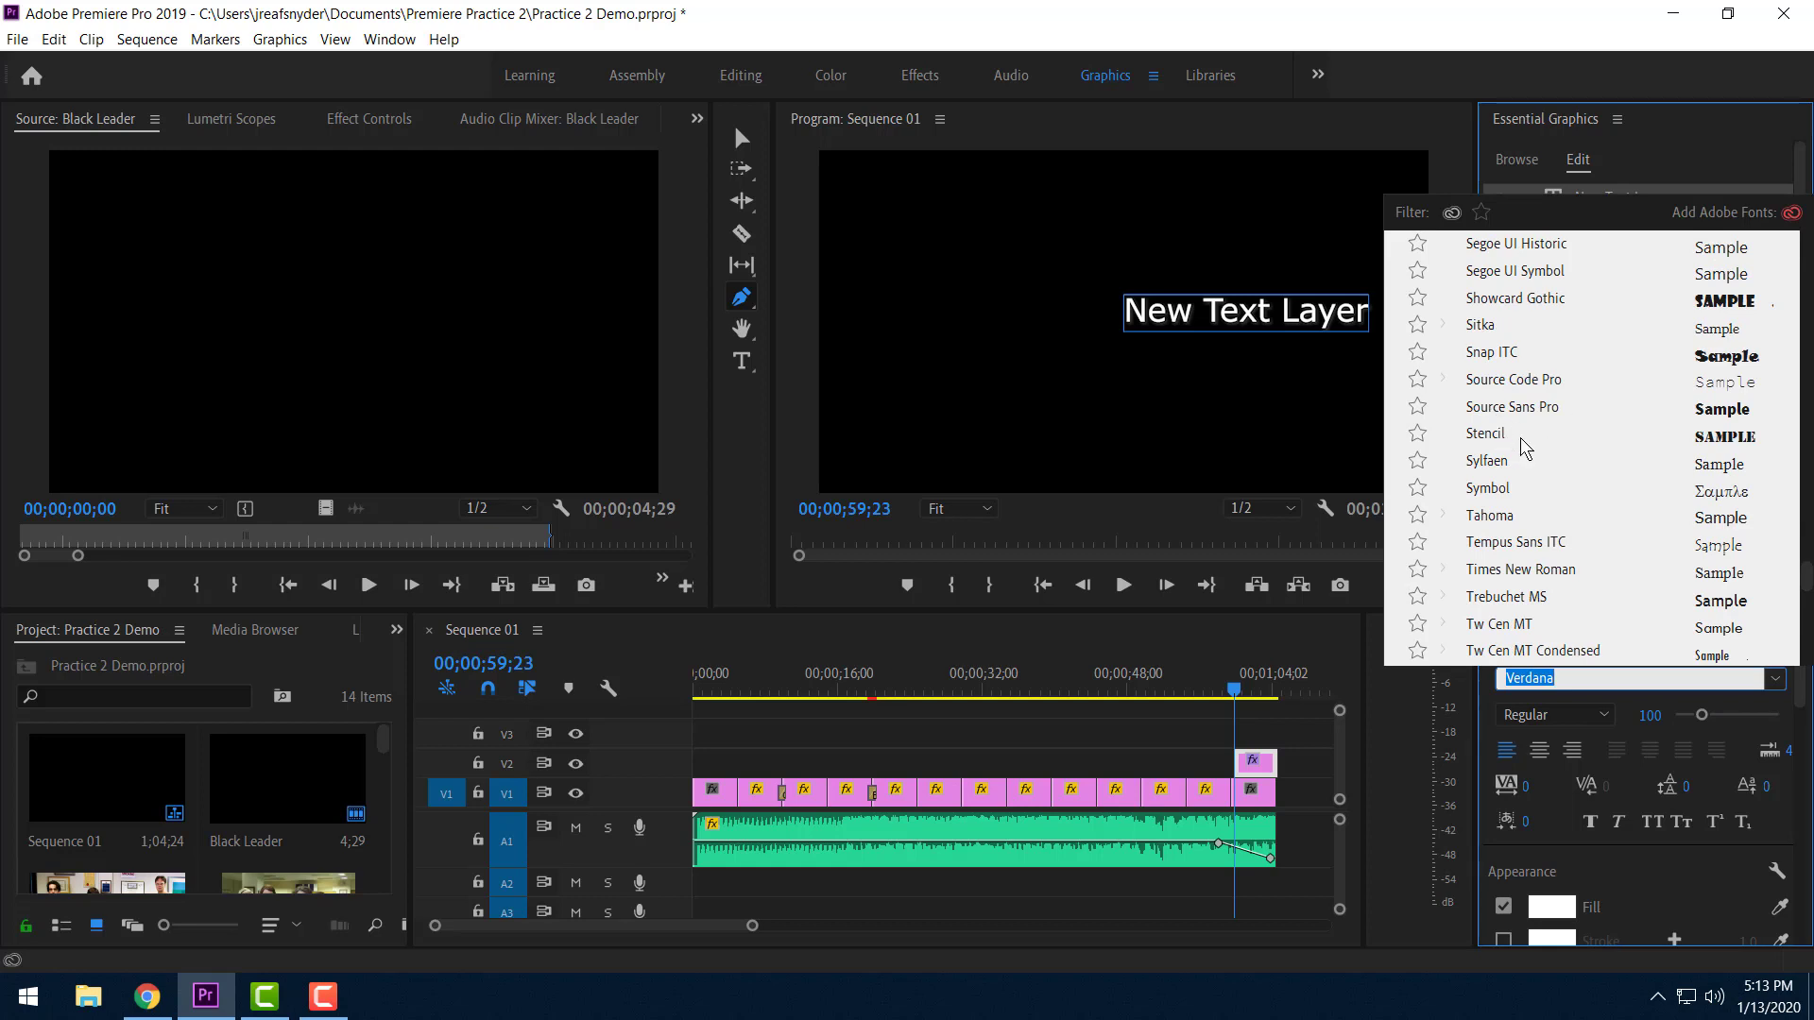
pyautogui.click(1519, 463)
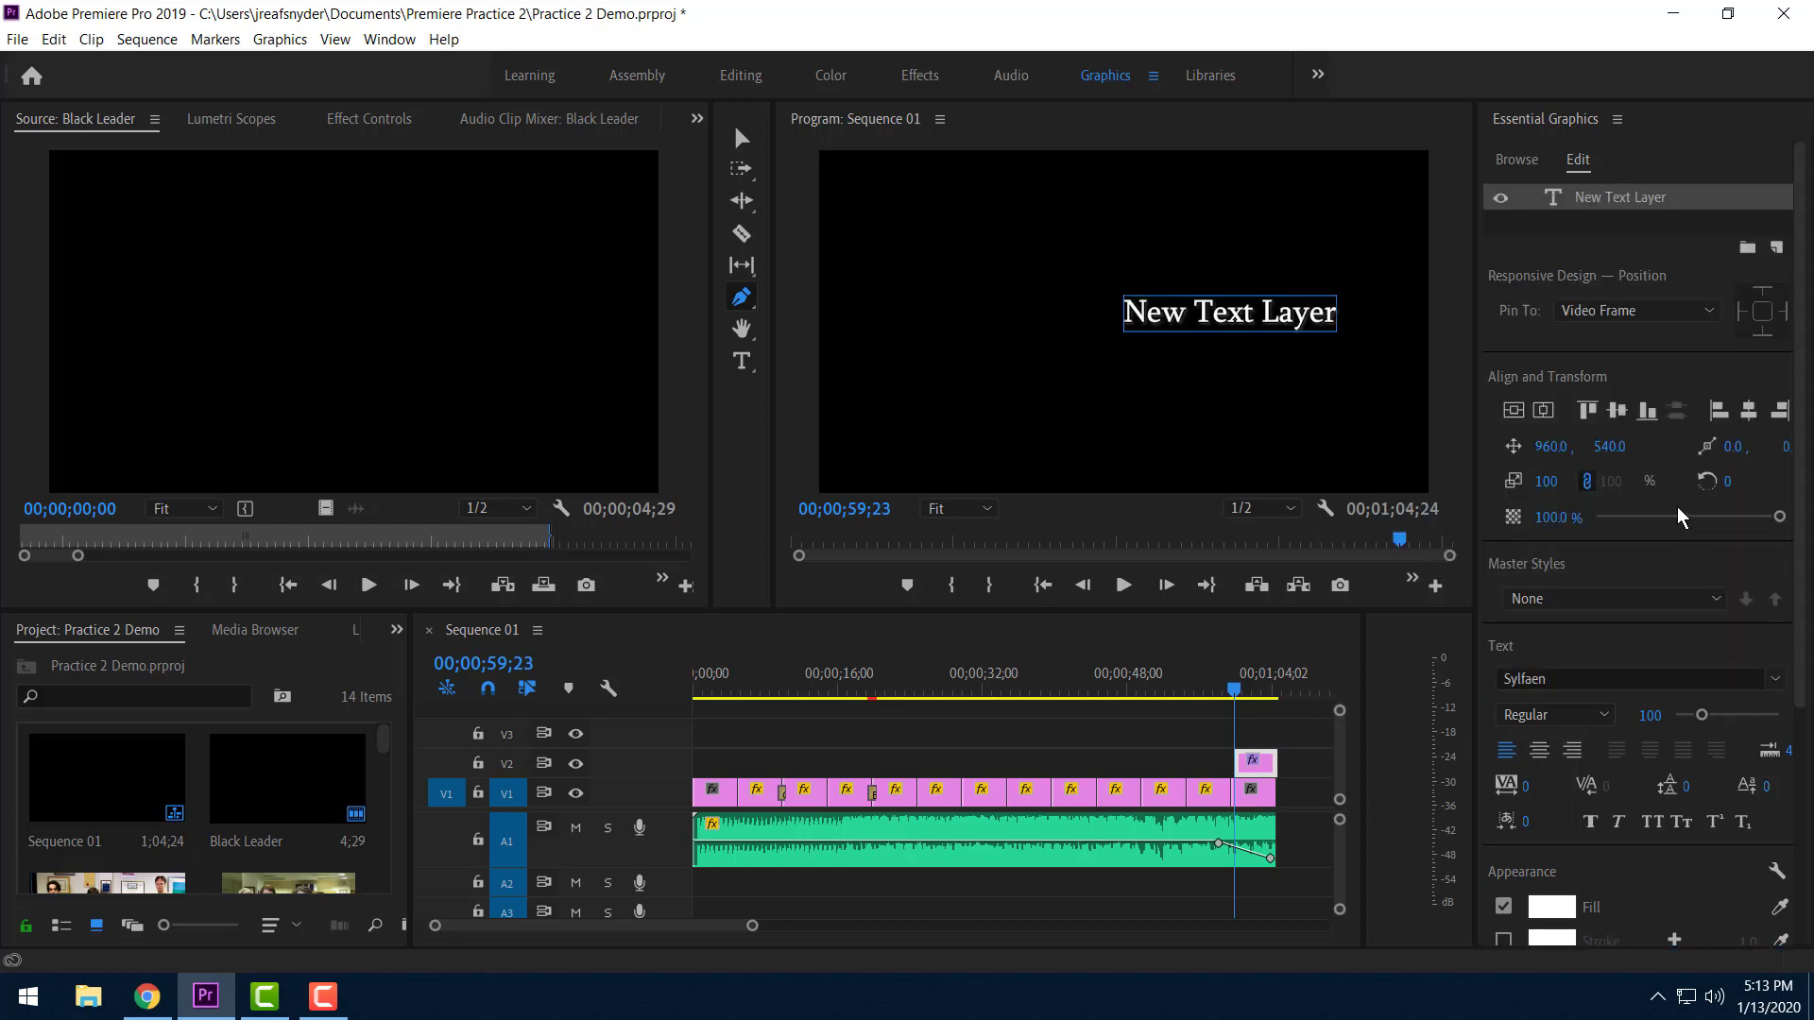
# Try a dark red 860000 fill on the text layer, return it to white FFFFFF and review the shadow settings.
pyautogui.scroll(-1, 1597, 746)
pyautogui.click(1551, 860)
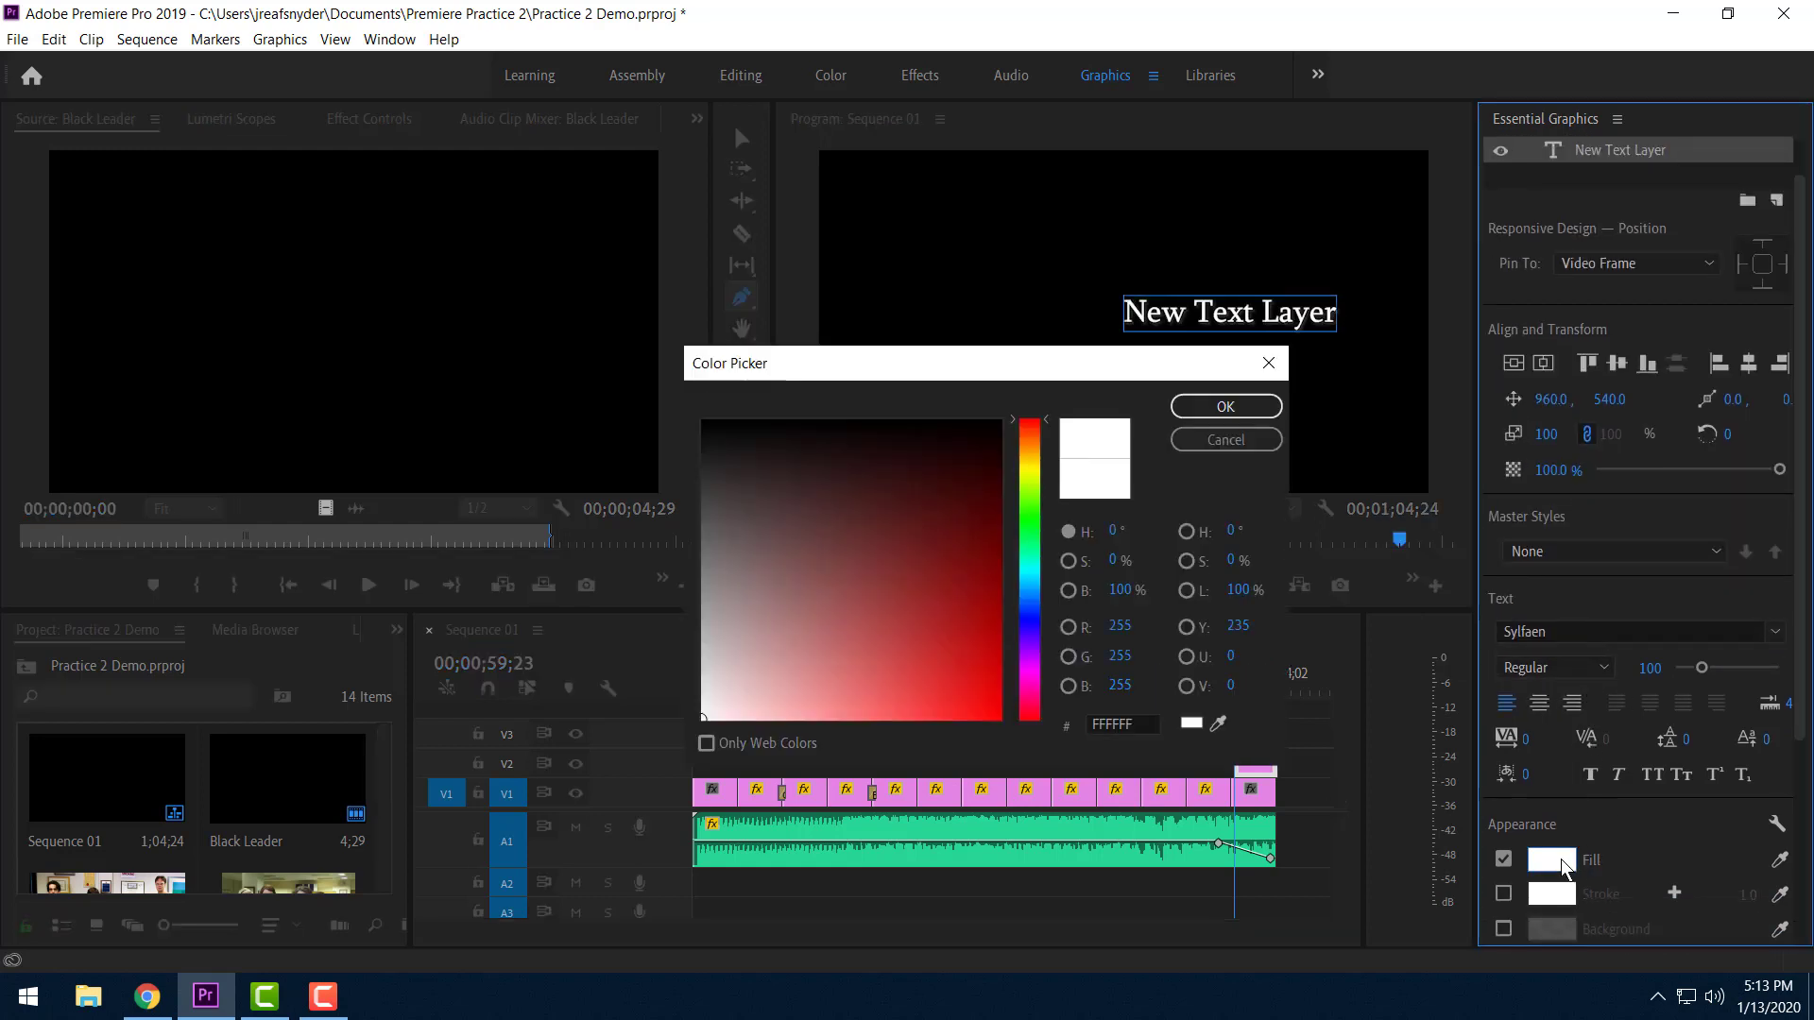
pyautogui.click(1001, 577)
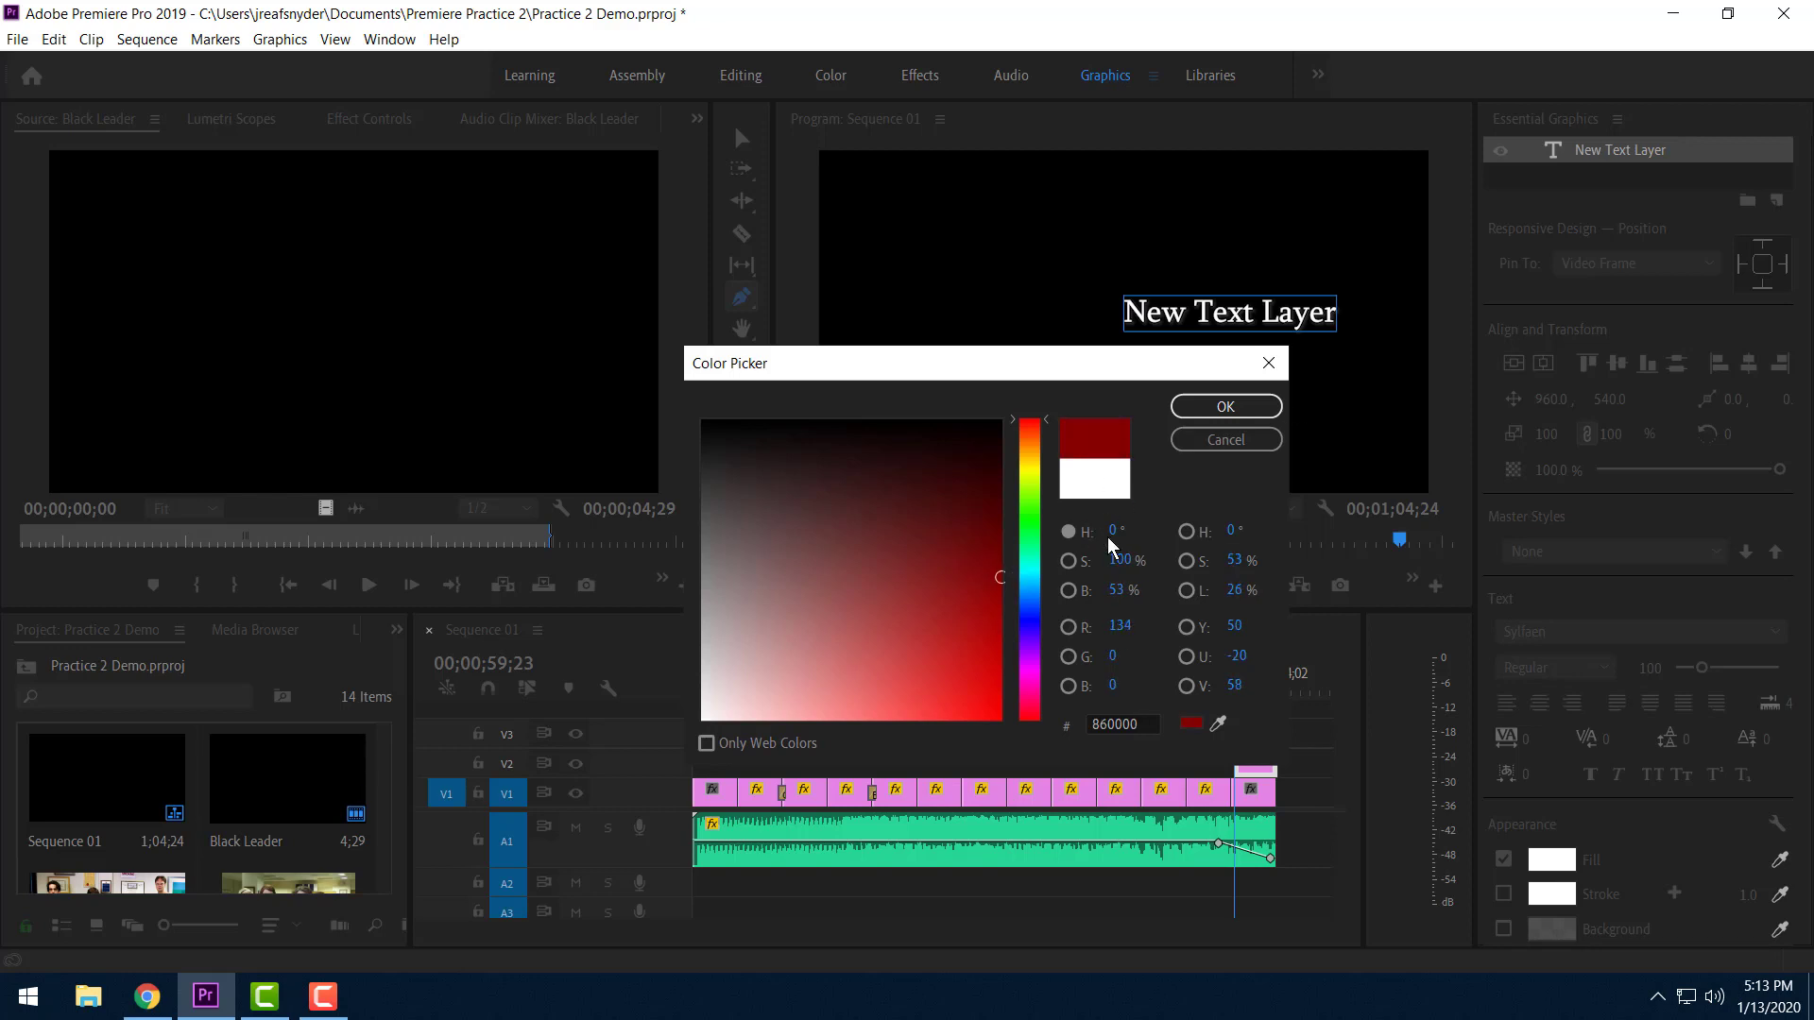
pyautogui.click(1247, 407)
pyautogui.click(1540, 860)
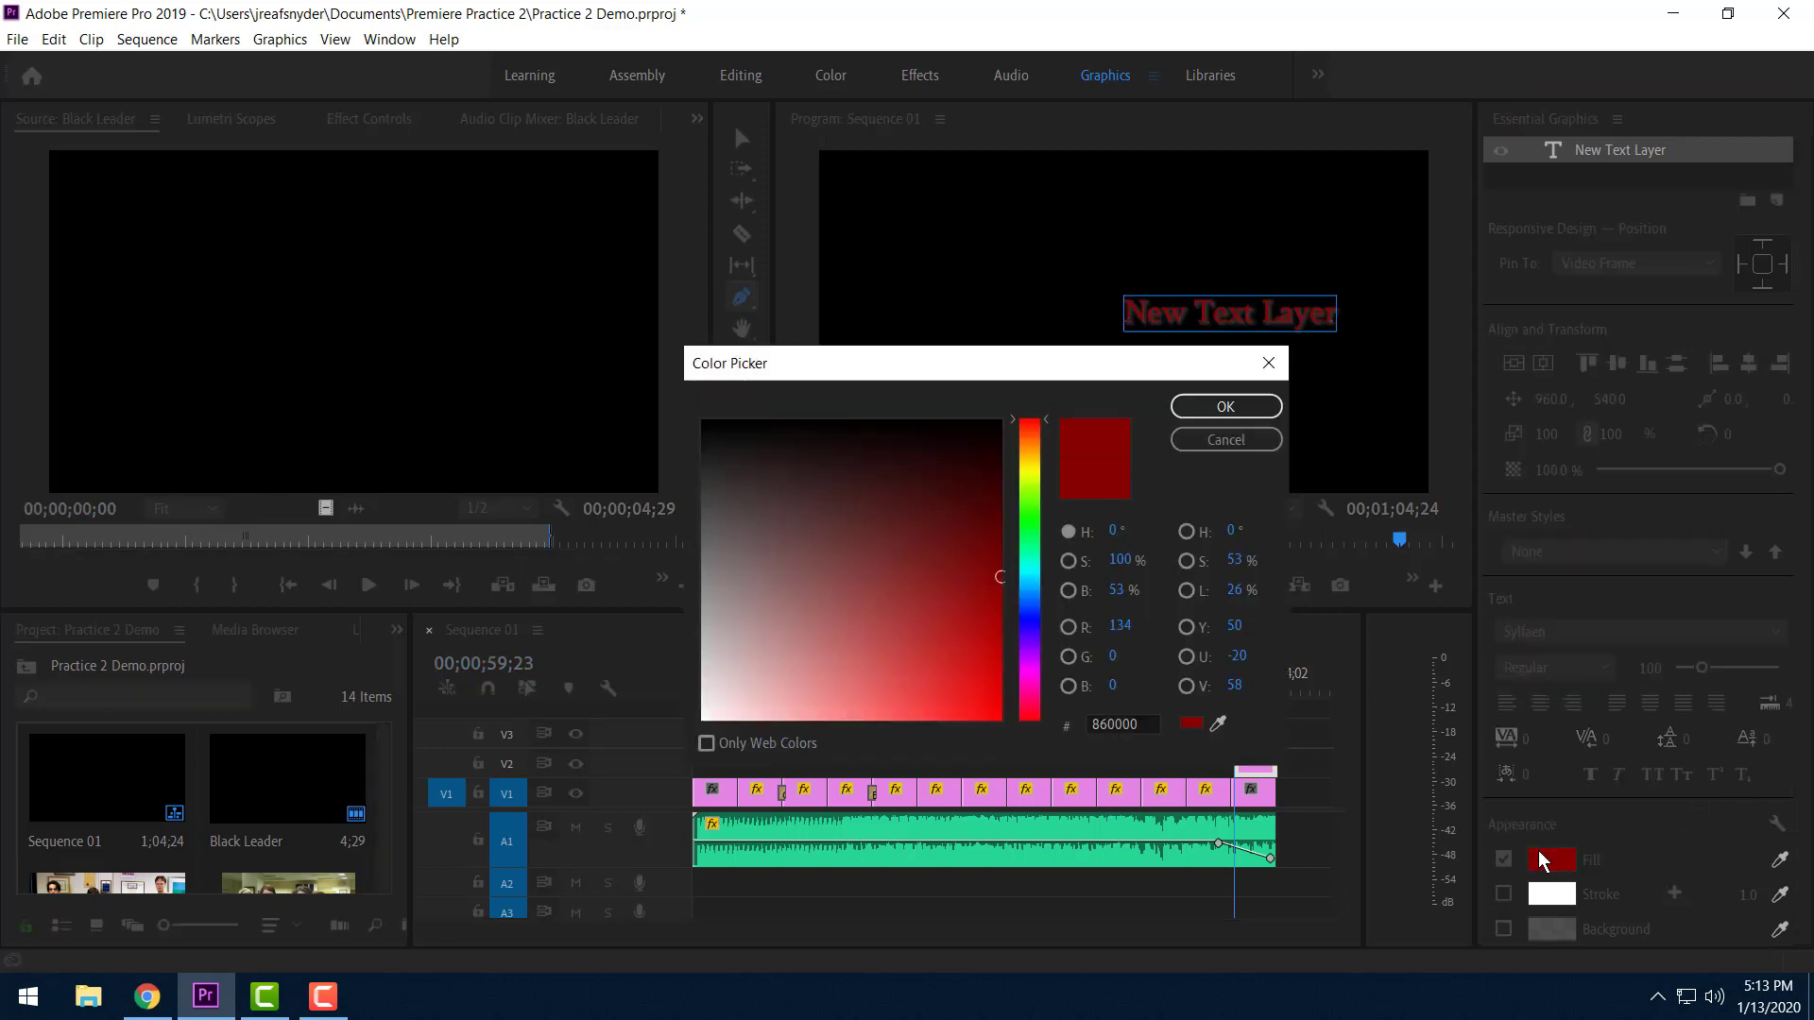
pyautogui.moveTo(787, 635); pyautogui.dragTo(696, 706)
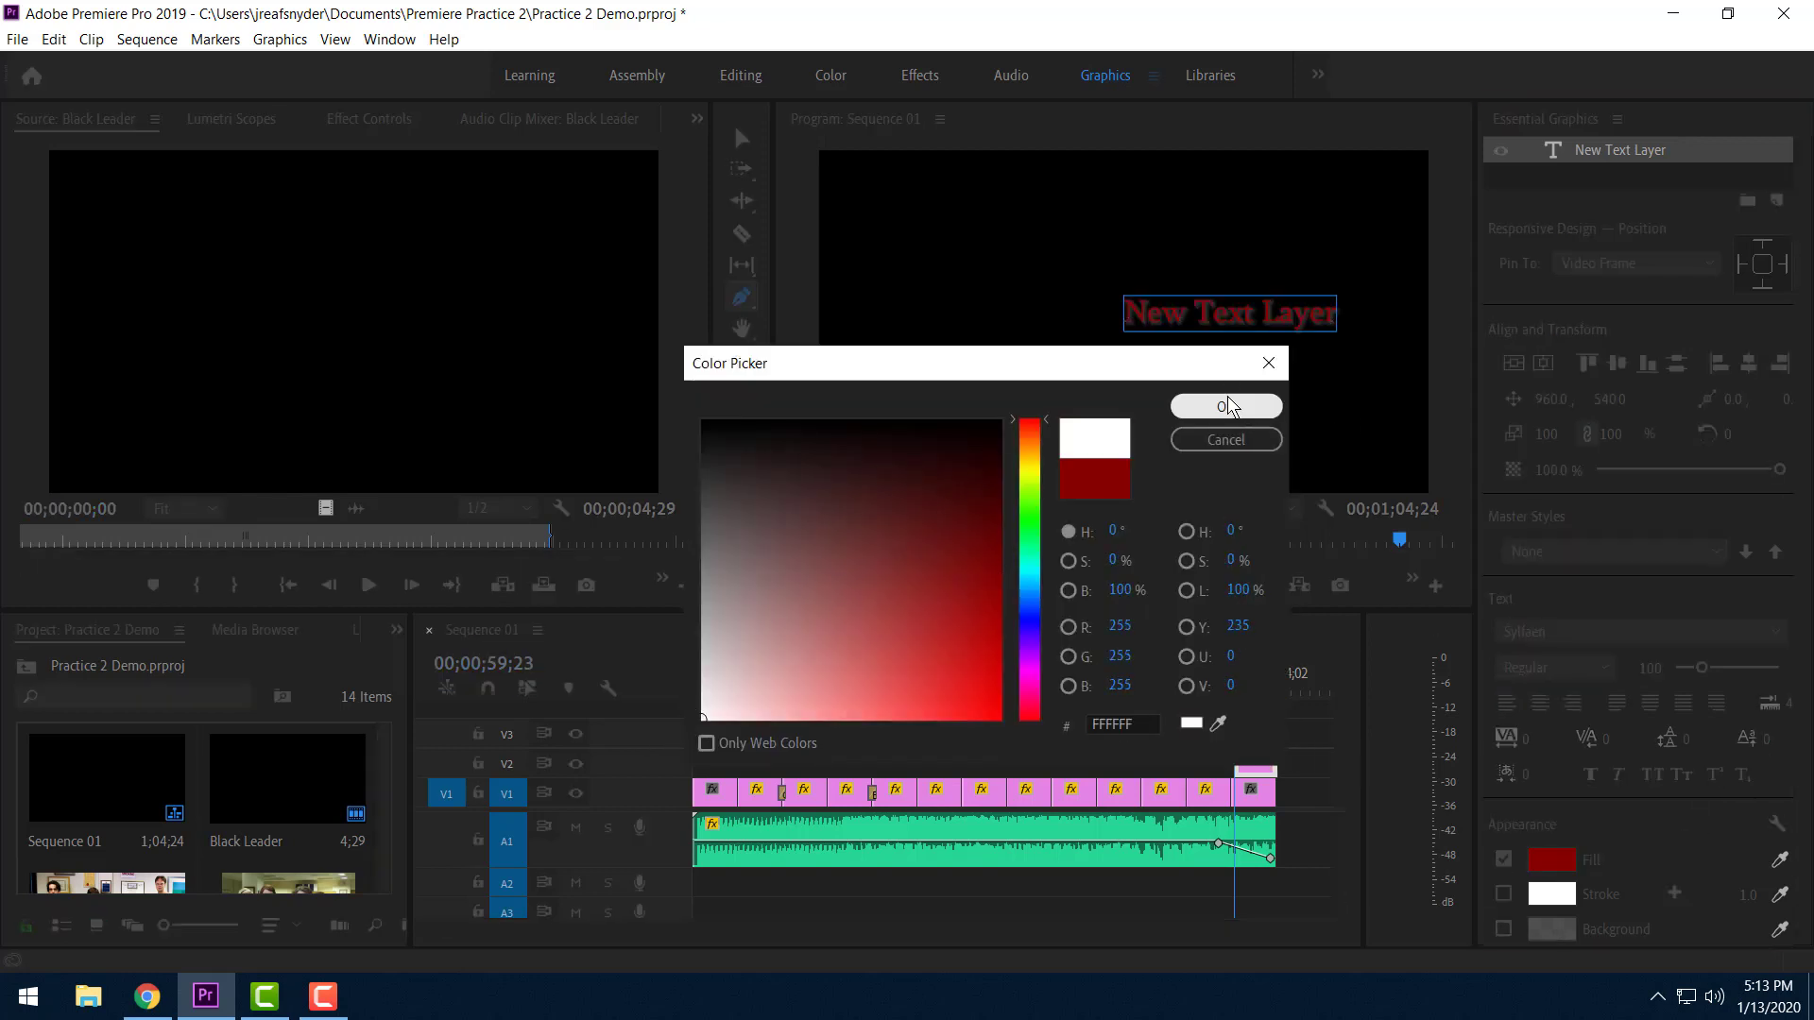
pyautogui.click(1263, 403)
pyautogui.scroll(-2, 1635, 829)
pyautogui.scroll(-1, 1635, 828)
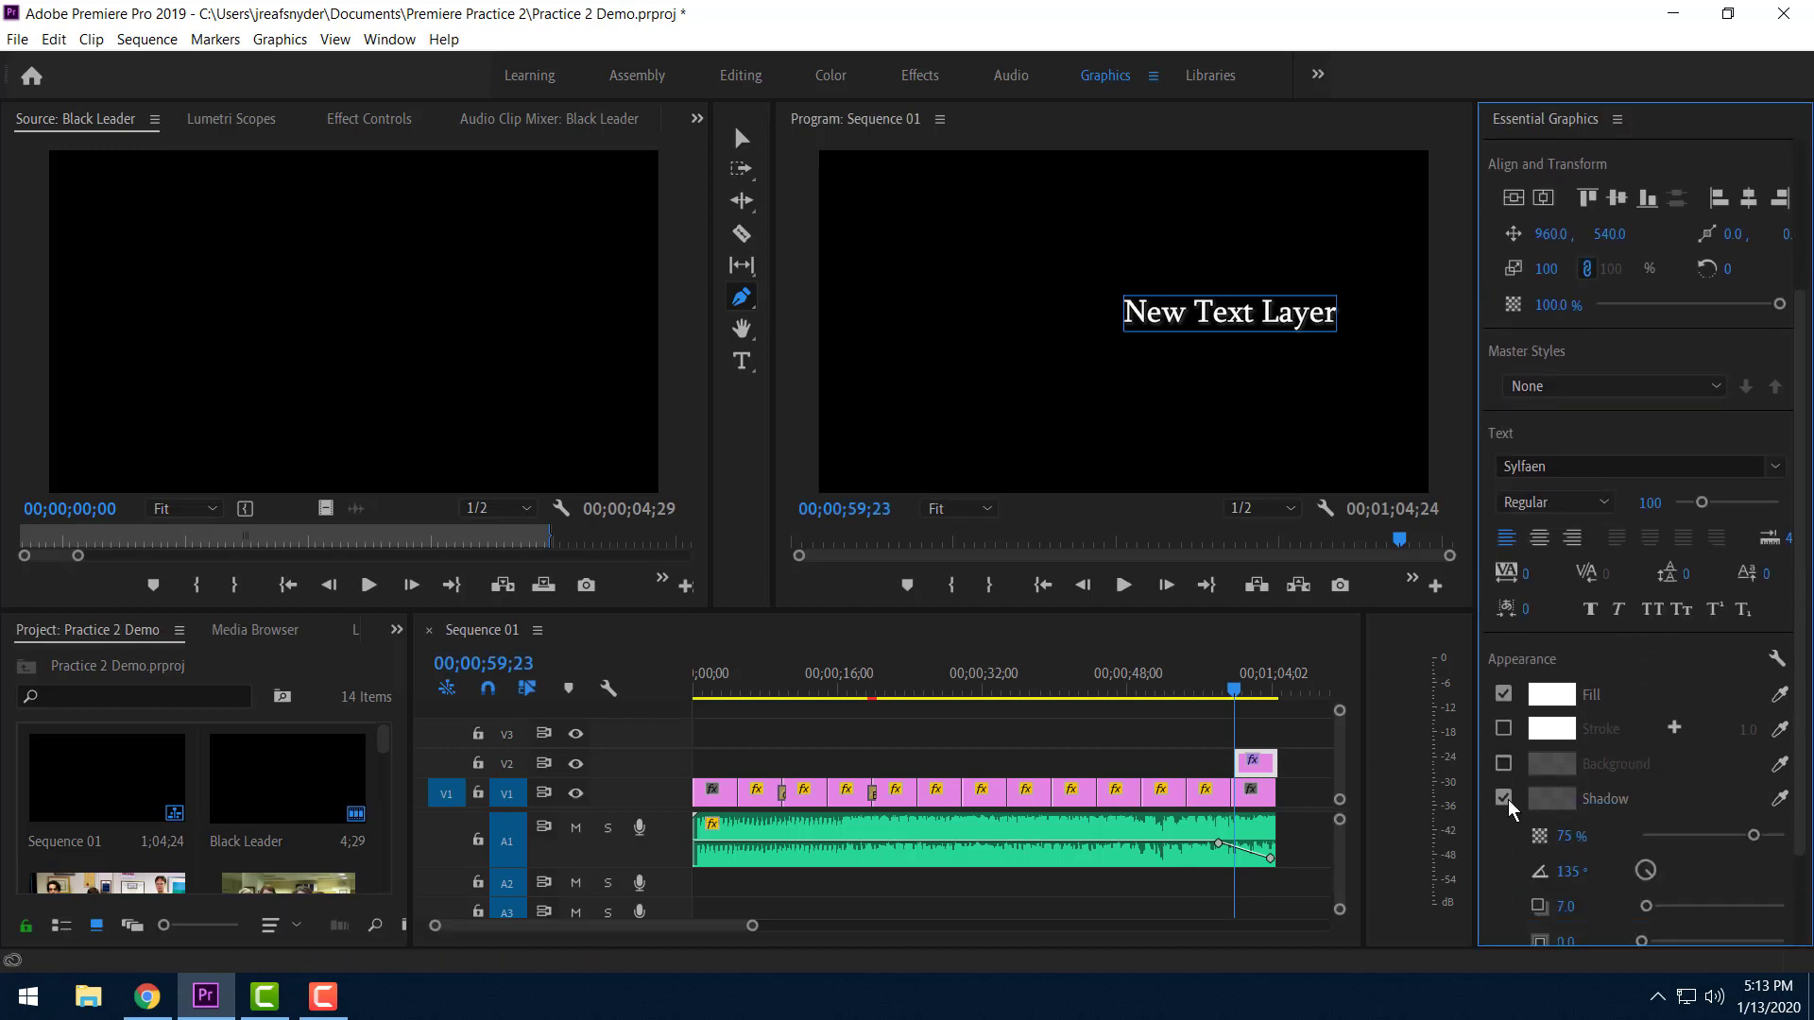
pyautogui.scroll(3, 1585, 792)
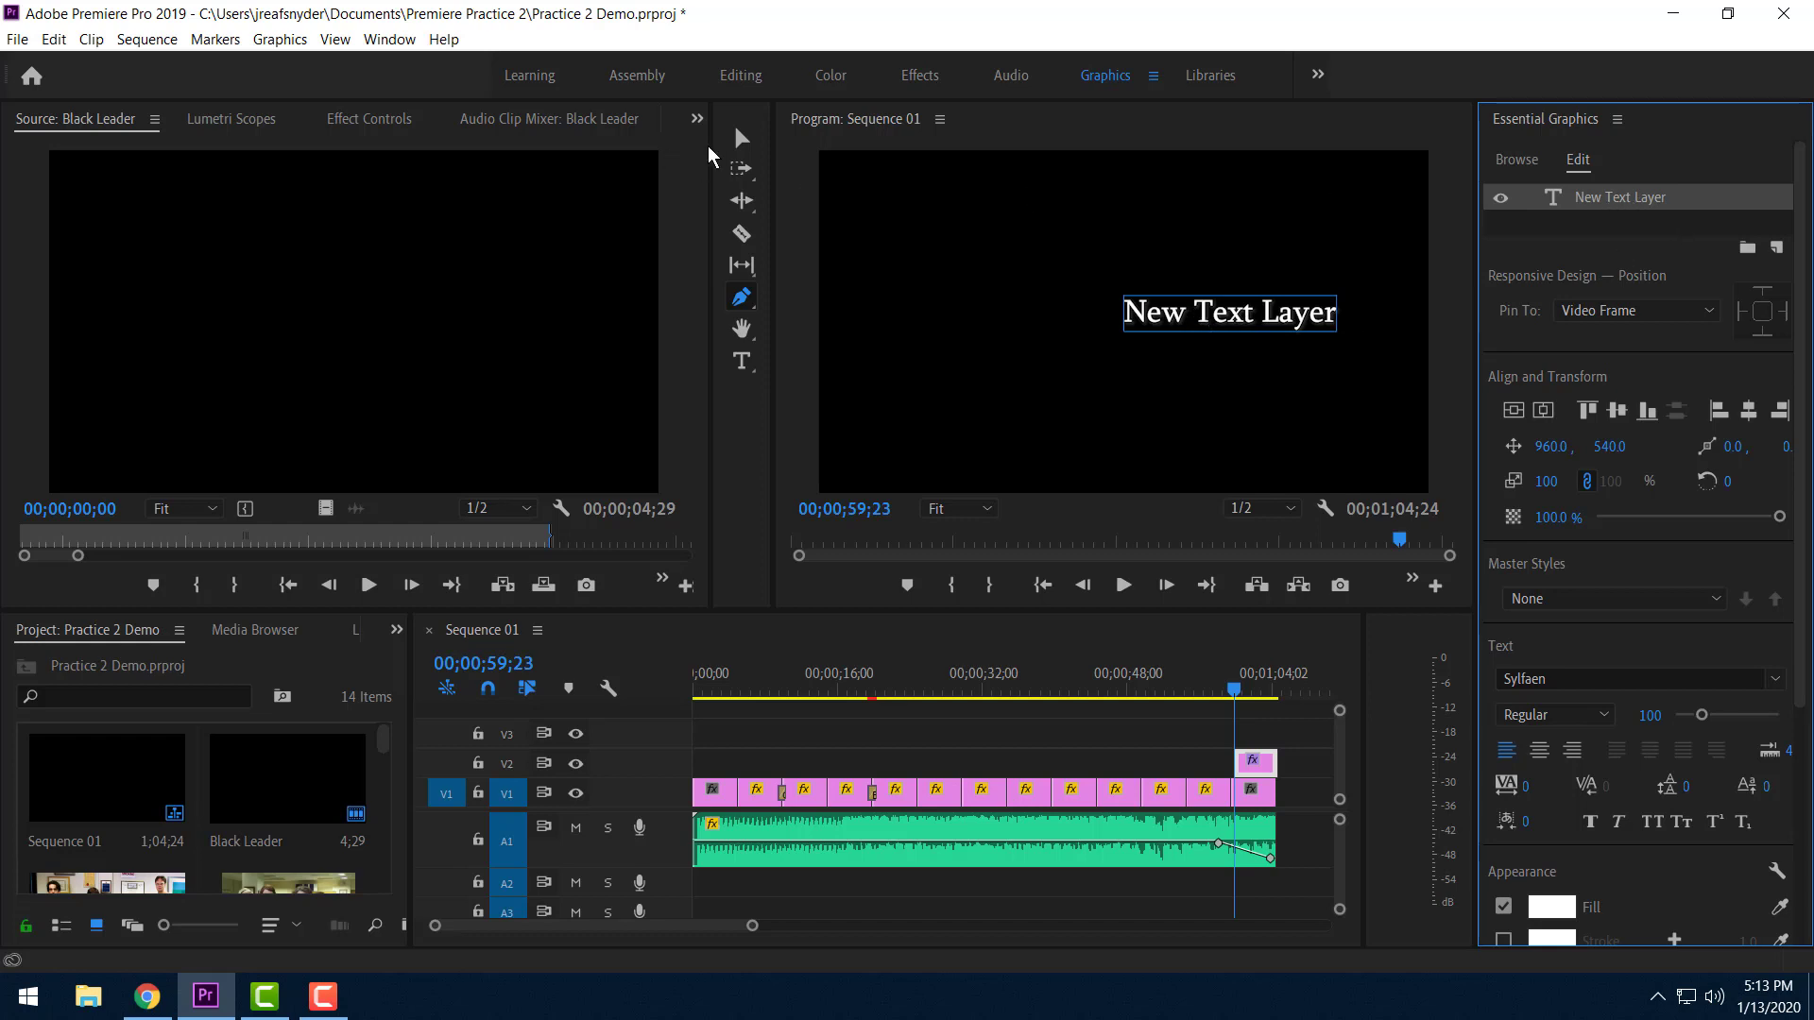
# Replace the placeholder wording of the text layer with "The End" using the Type tool.
pyautogui.click(742, 363)
pyautogui.click(741, 361)
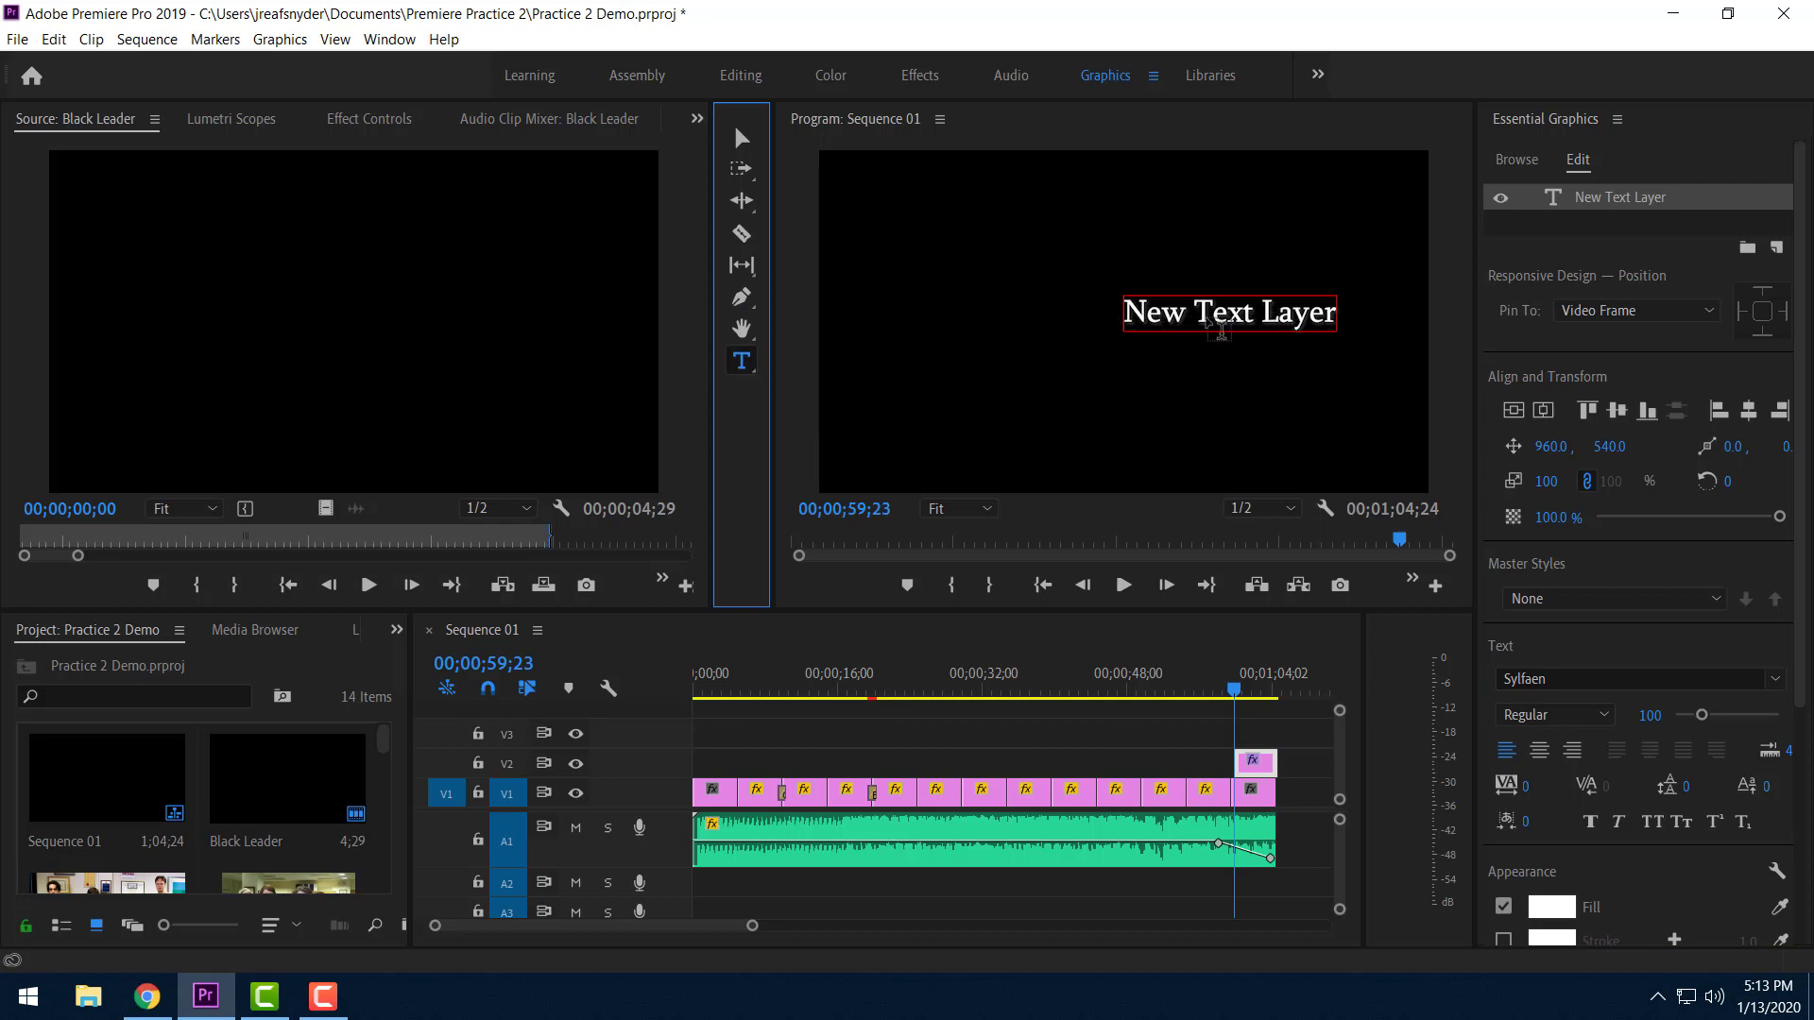
pyautogui.click(1331, 333)
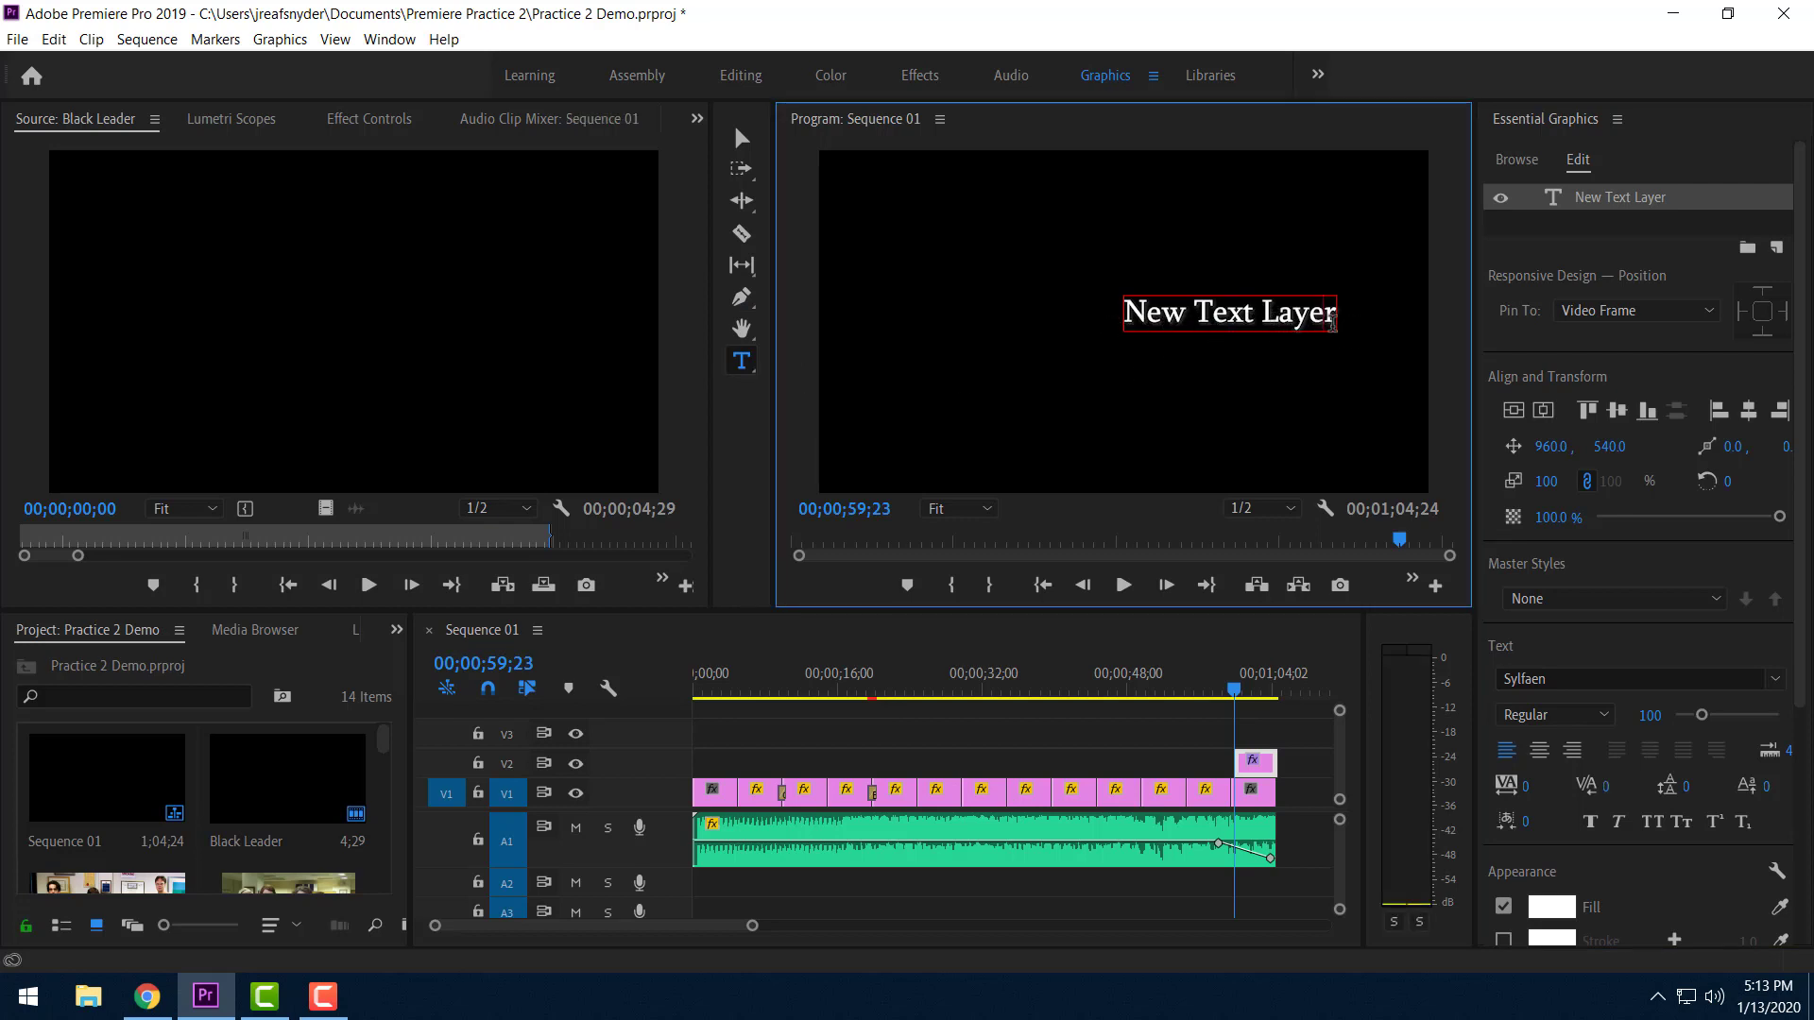
pyautogui.press('BackSpace')
pyautogui.press('BackSpace')
pyautogui.press('BackSpace')
pyautogui.press('BackSpace')
pyautogui.press('BackSpace')
pyautogui.press('BackSpace')
pyautogui.press('BackSpace')
pyautogui.press('BackSpace')
pyautogui.press('BackSpace')
pyautogui.press('BackSpace')
pyautogui.press('BackSpace')
pyautogui.press('BackSpace')
pyautogui.press('BackSpace')
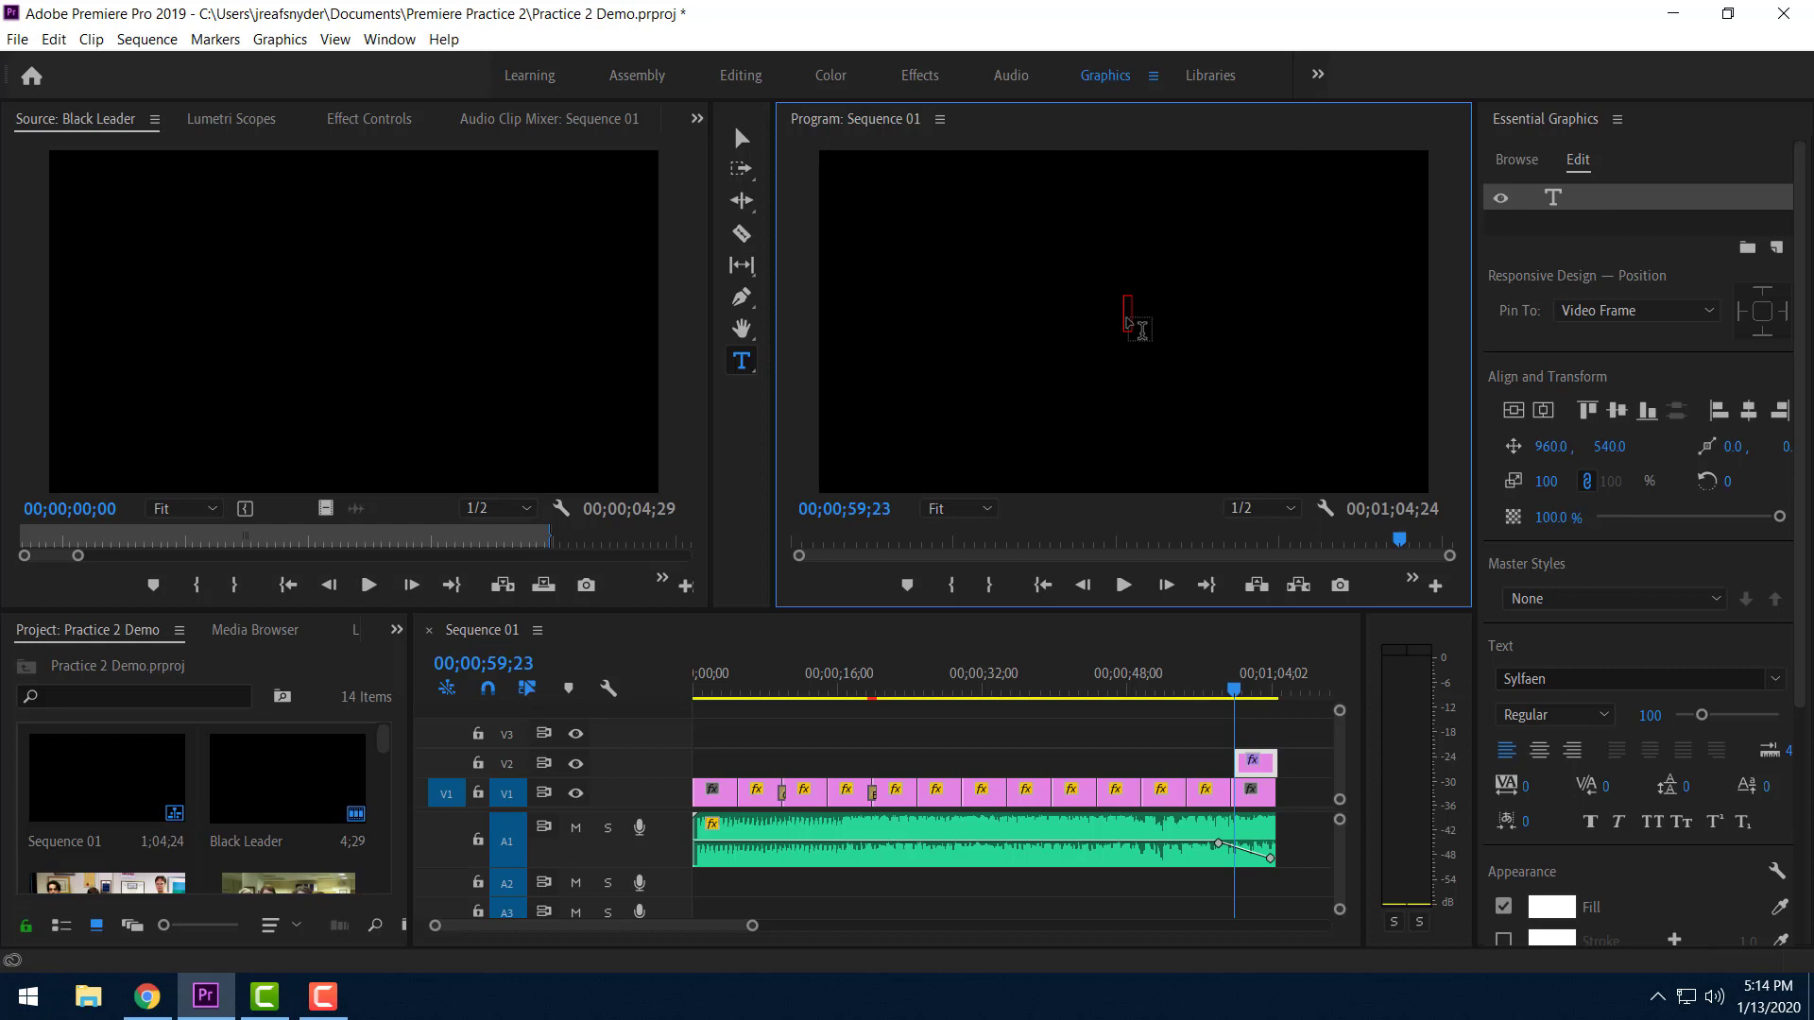
pyautogui.write('The End')
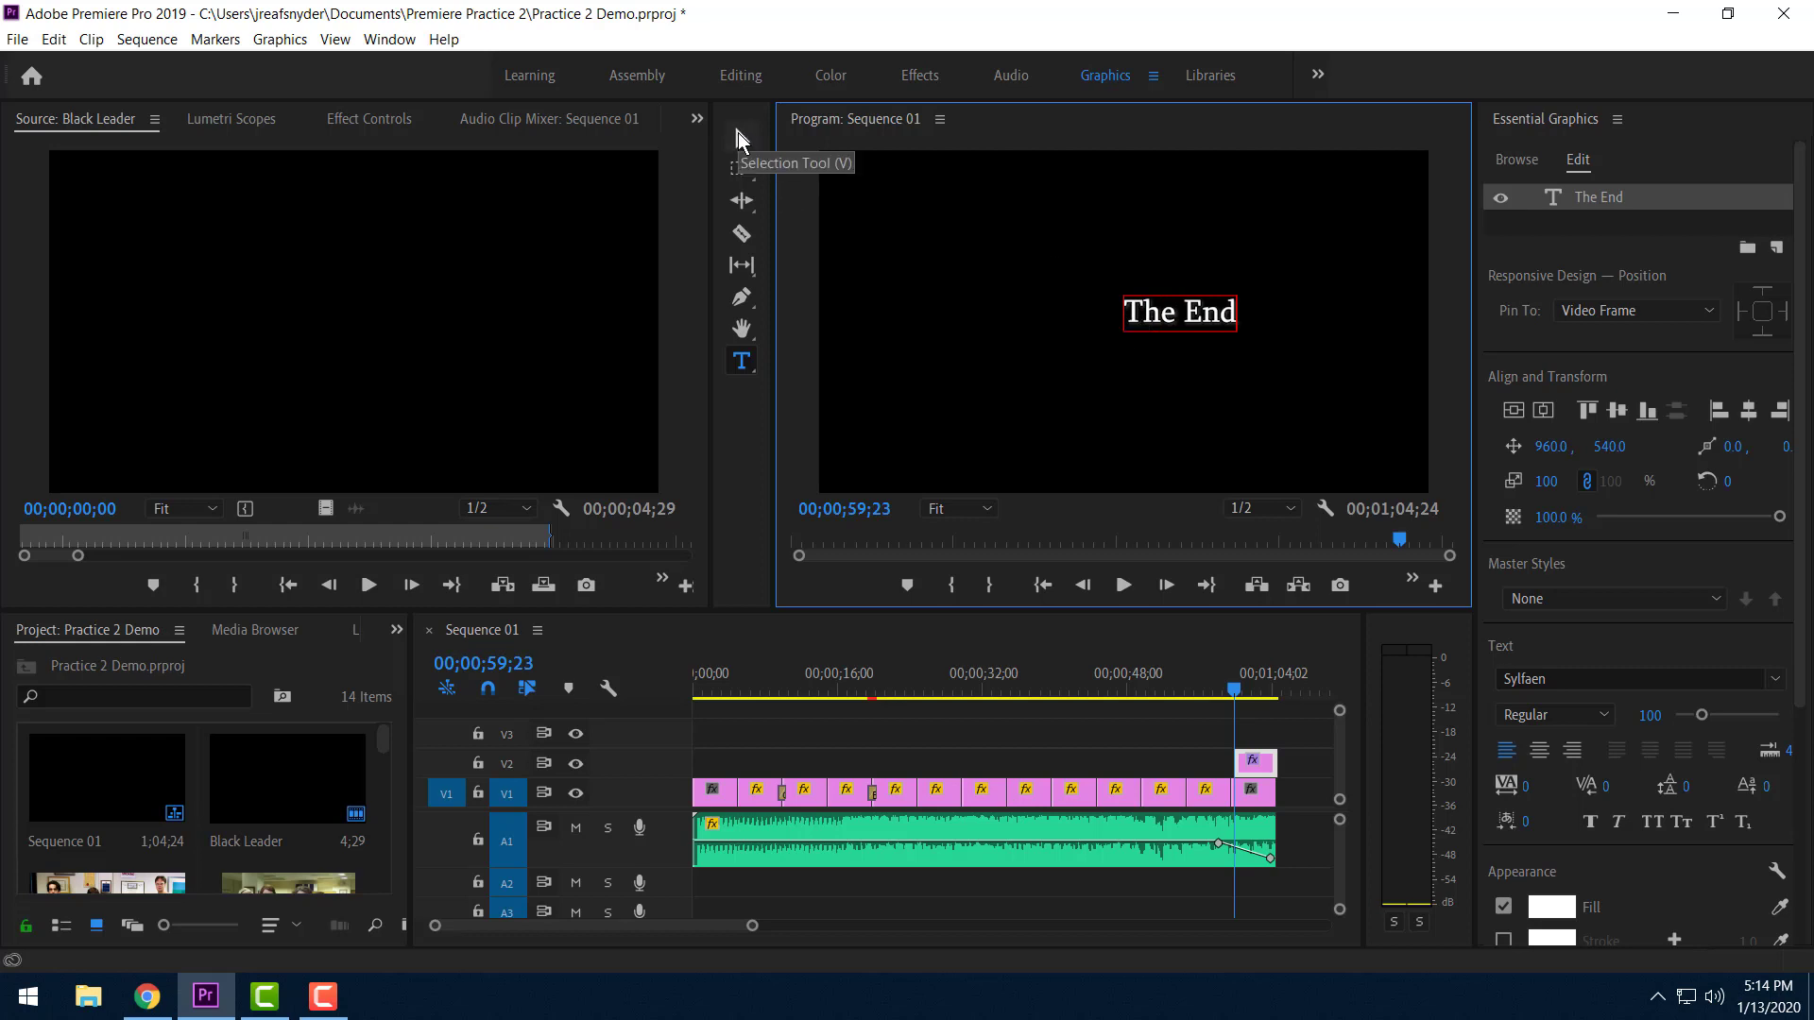
# Enlarge The End title to font size 127 and scale about 166, and move it to about 553.9, 763.0 in the frame.
pyautogui.click(739, 132)
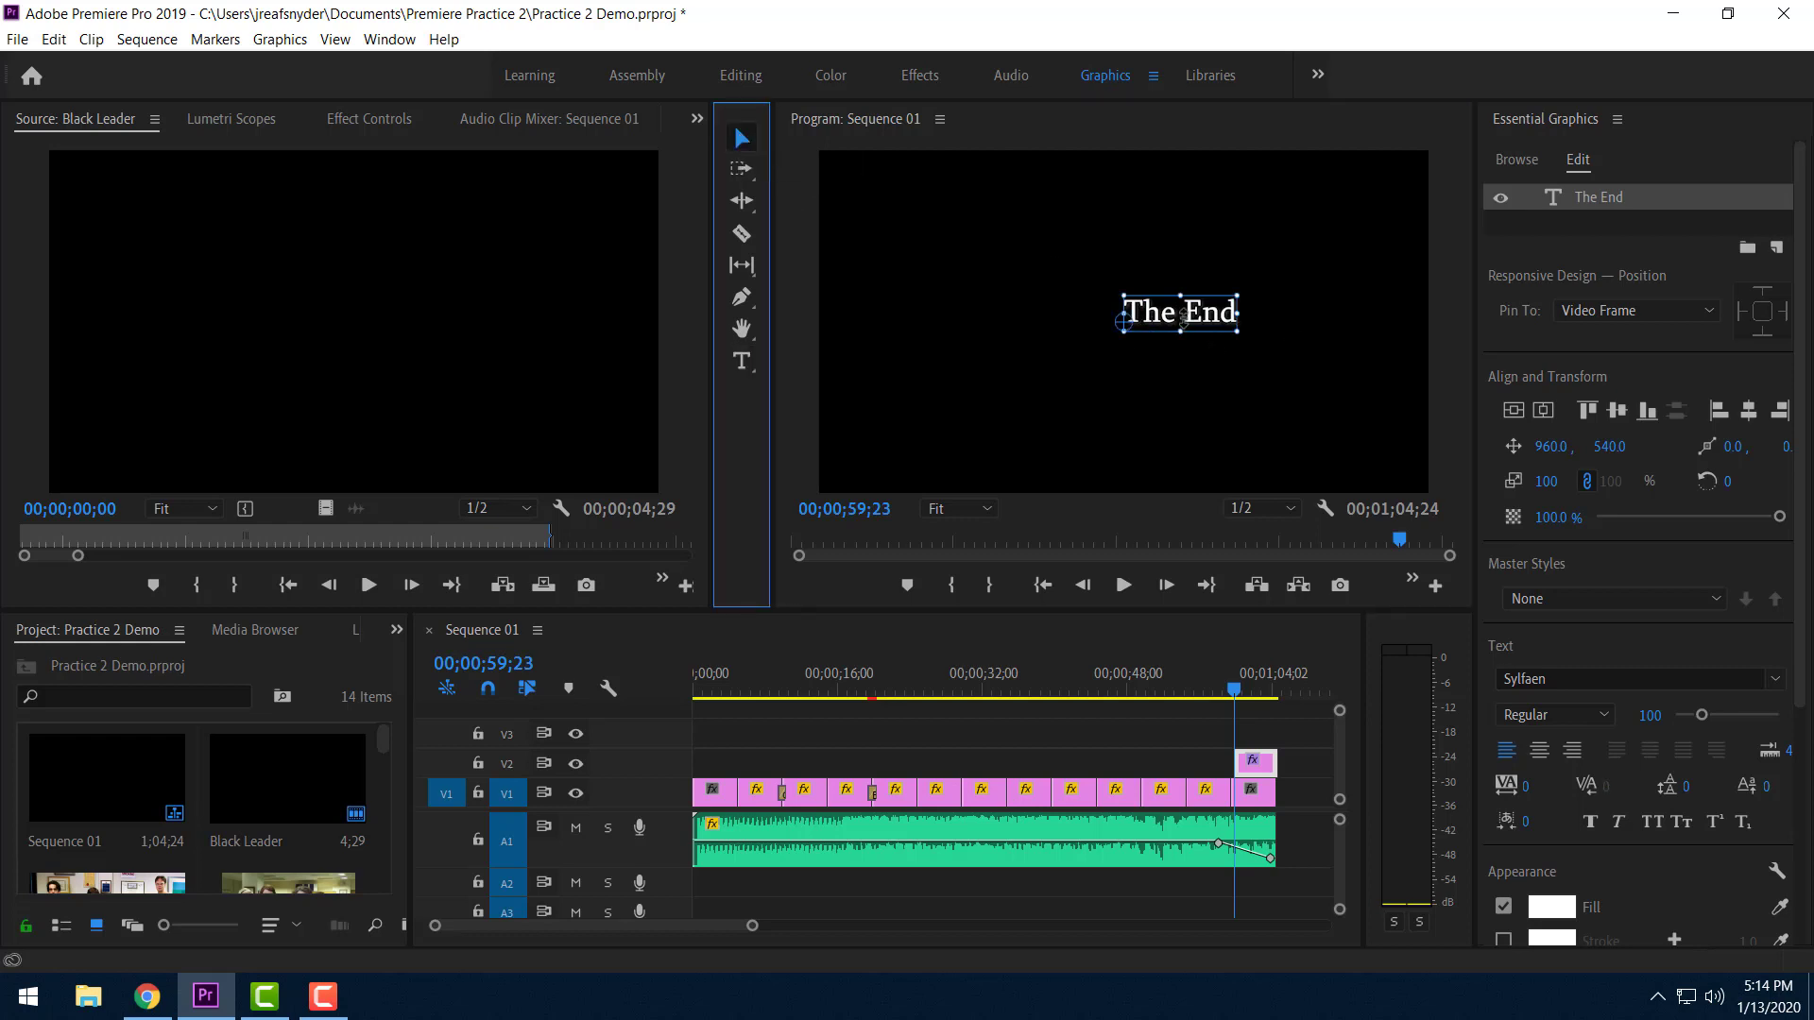
pyautogui.moveTo(1183, 318); pyautogui.dragTo(1097, 347)
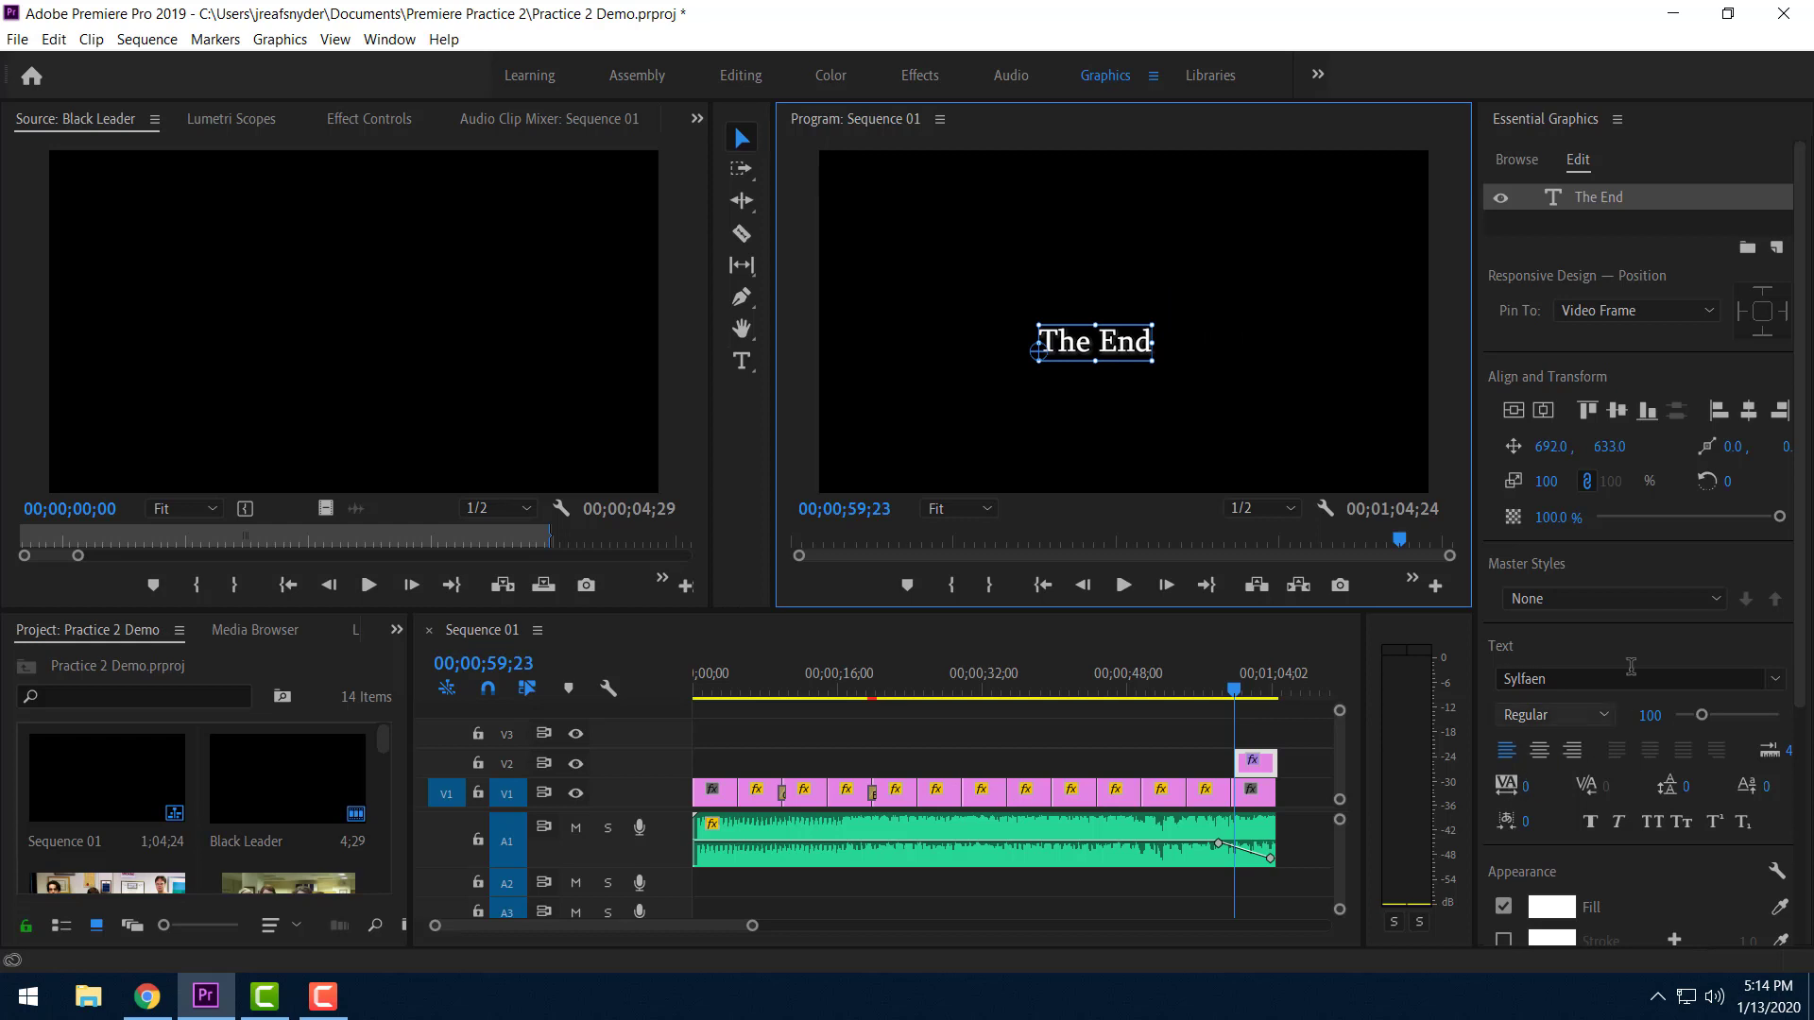
pyautogui.moveTo(1702, 715); pyautogui.dragTo(1693, 720)
pyautogui.moveTo(1183, 365); pyautogui.dragTo(1234, 403)
pyautogui.moveTo(1253, 303); pyautogui.dragTo(1270, 297)
pyautogui.moveTo(1186, 342); pyautogui.dragTo(1144, 387)
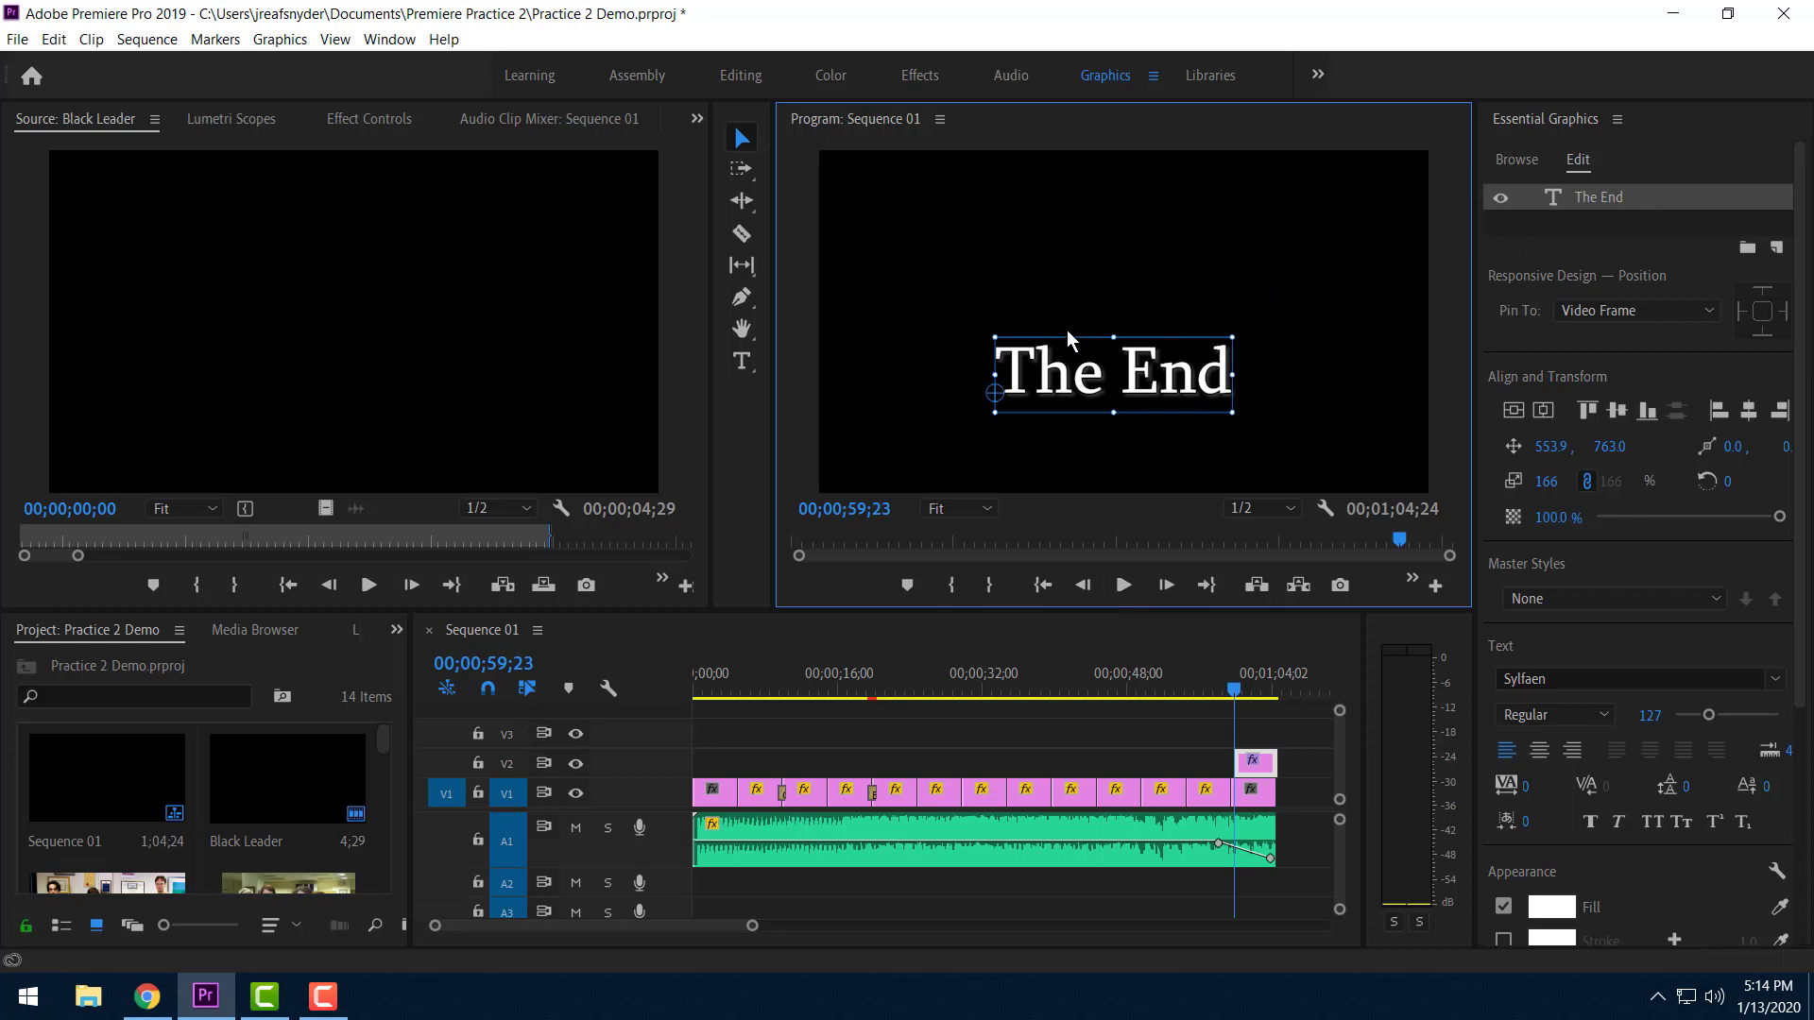
# Add a gray rectangle behind The End text and resize it to frame the words closely.
pyautogui.click(1776, 247)
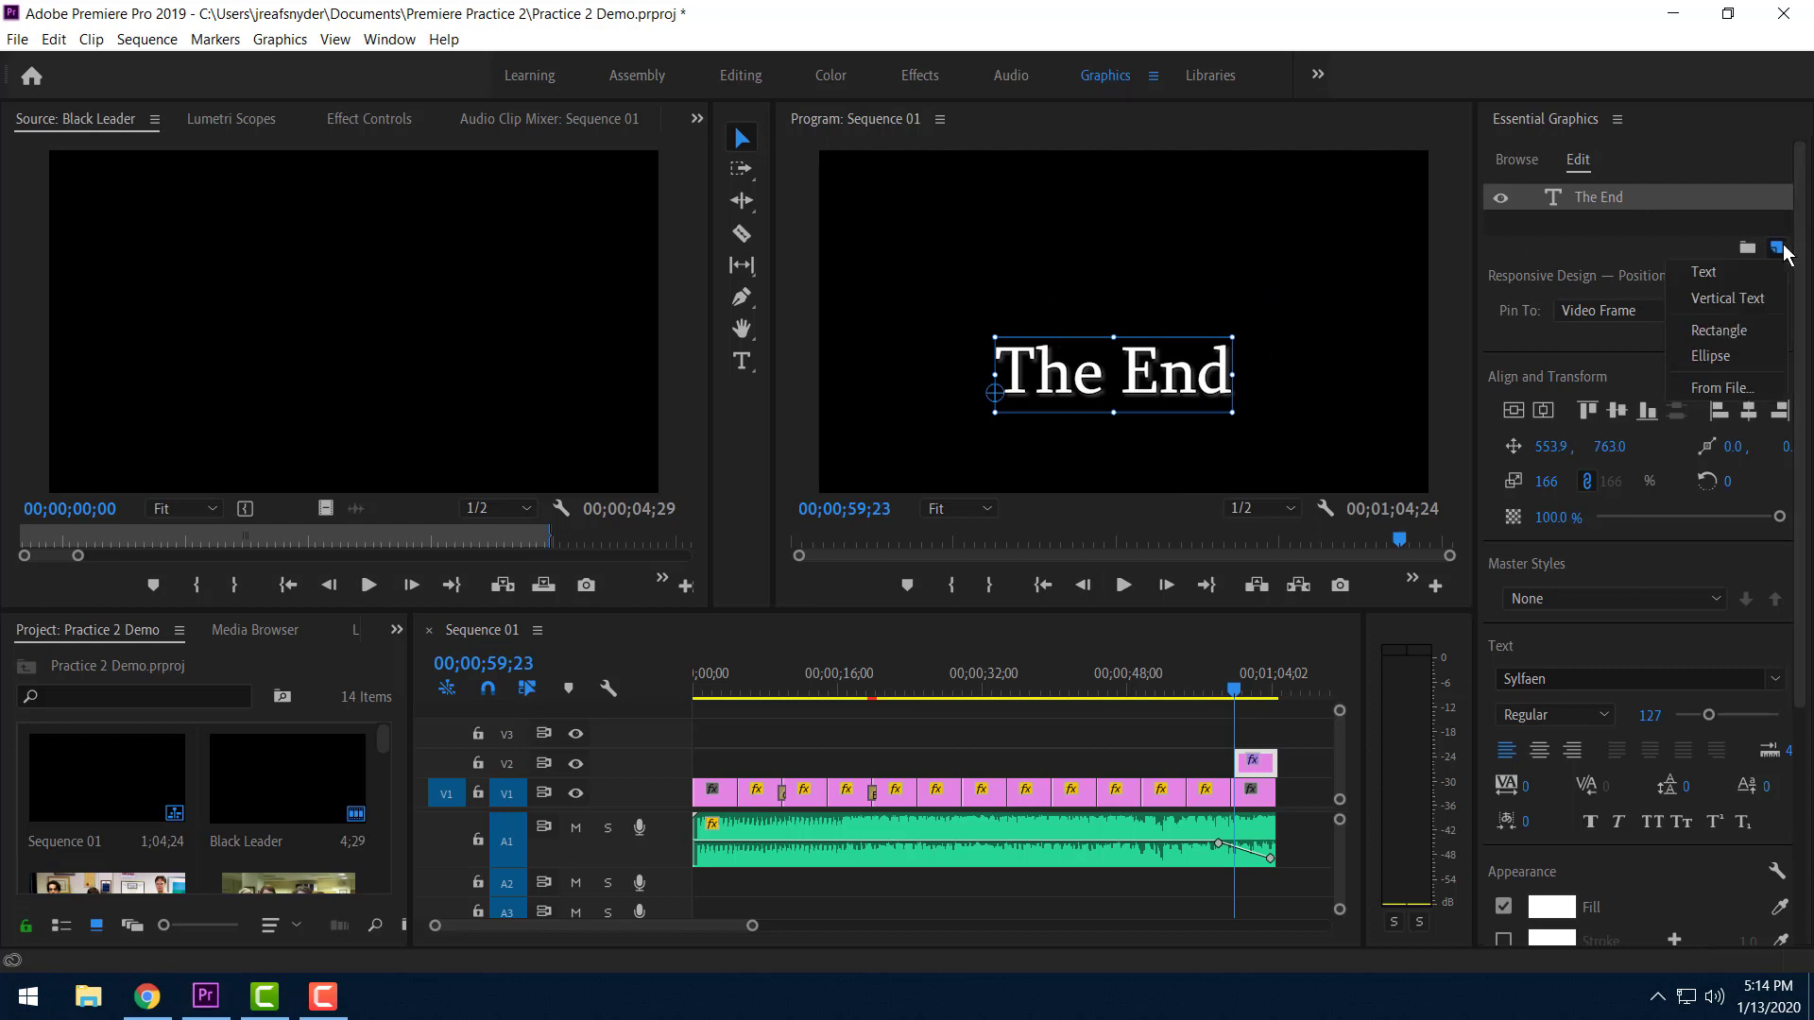
pyautogui.click(1743, 328)
pyautogui.moveTo(1165, 357); pyautogui.dragTo(1285, 413)
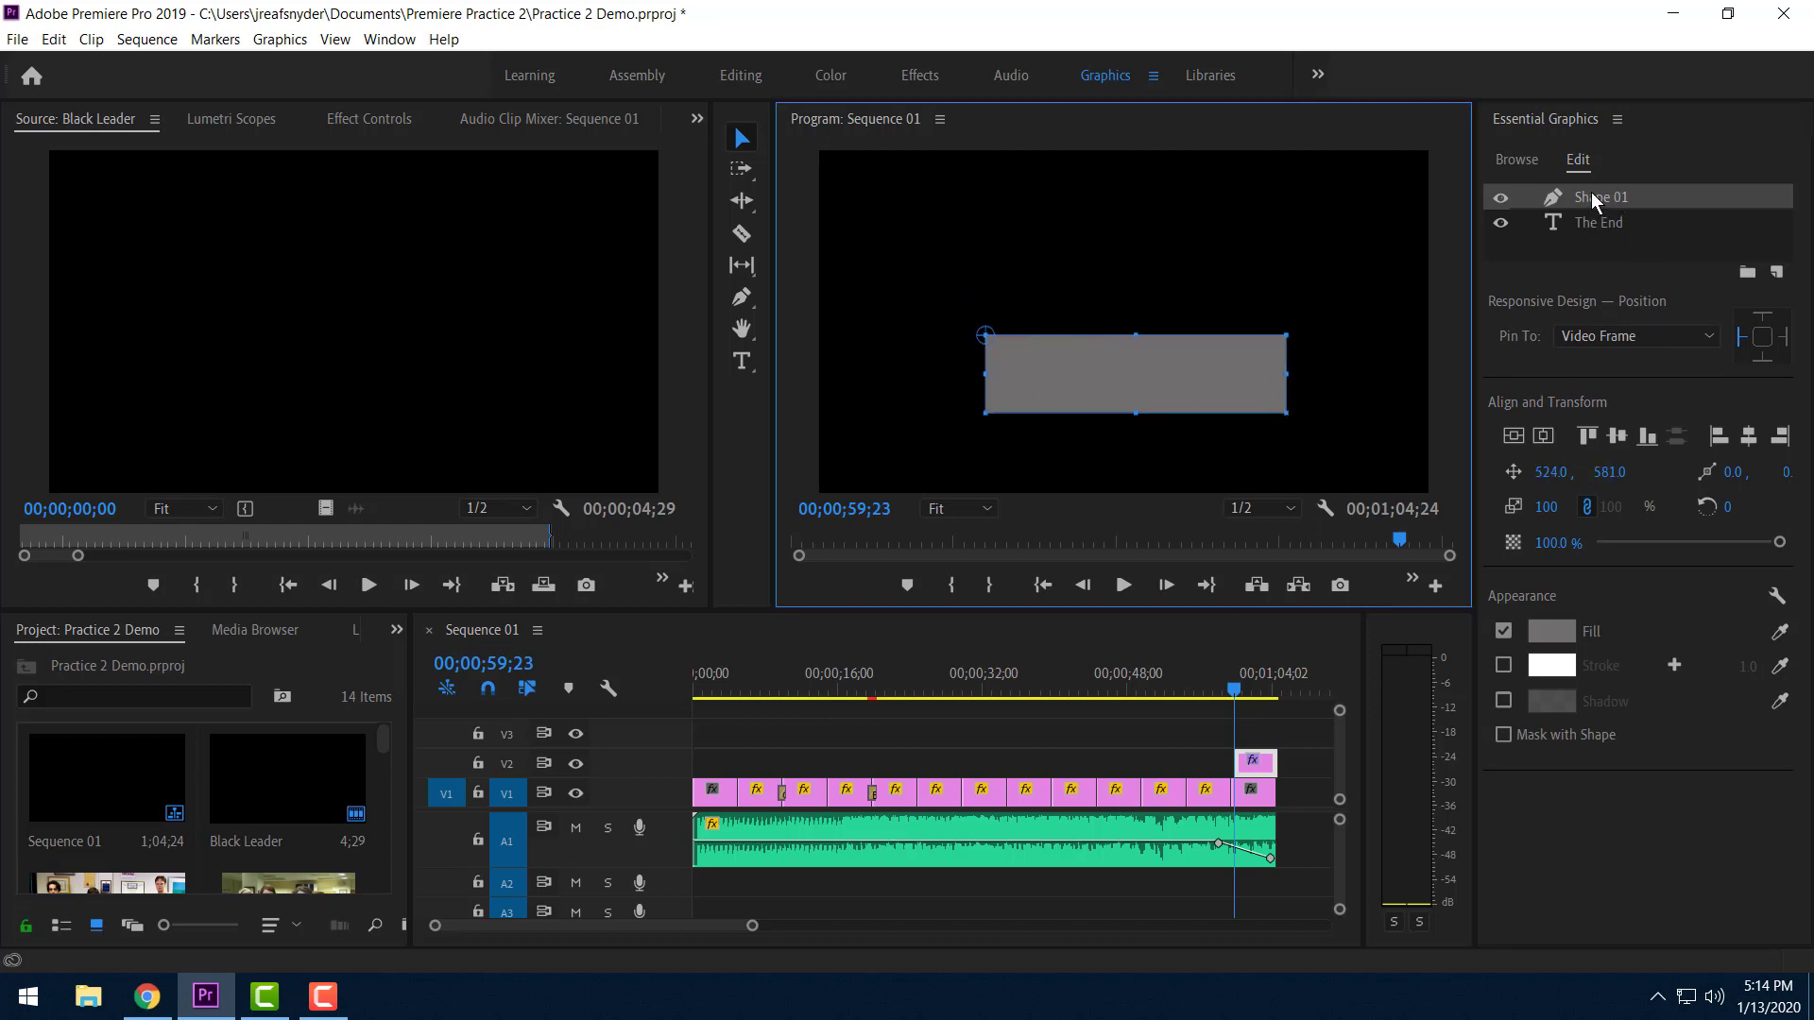
pyautogui.moveTo(1593, 201); pyautogui.dragTo(1584, 232)
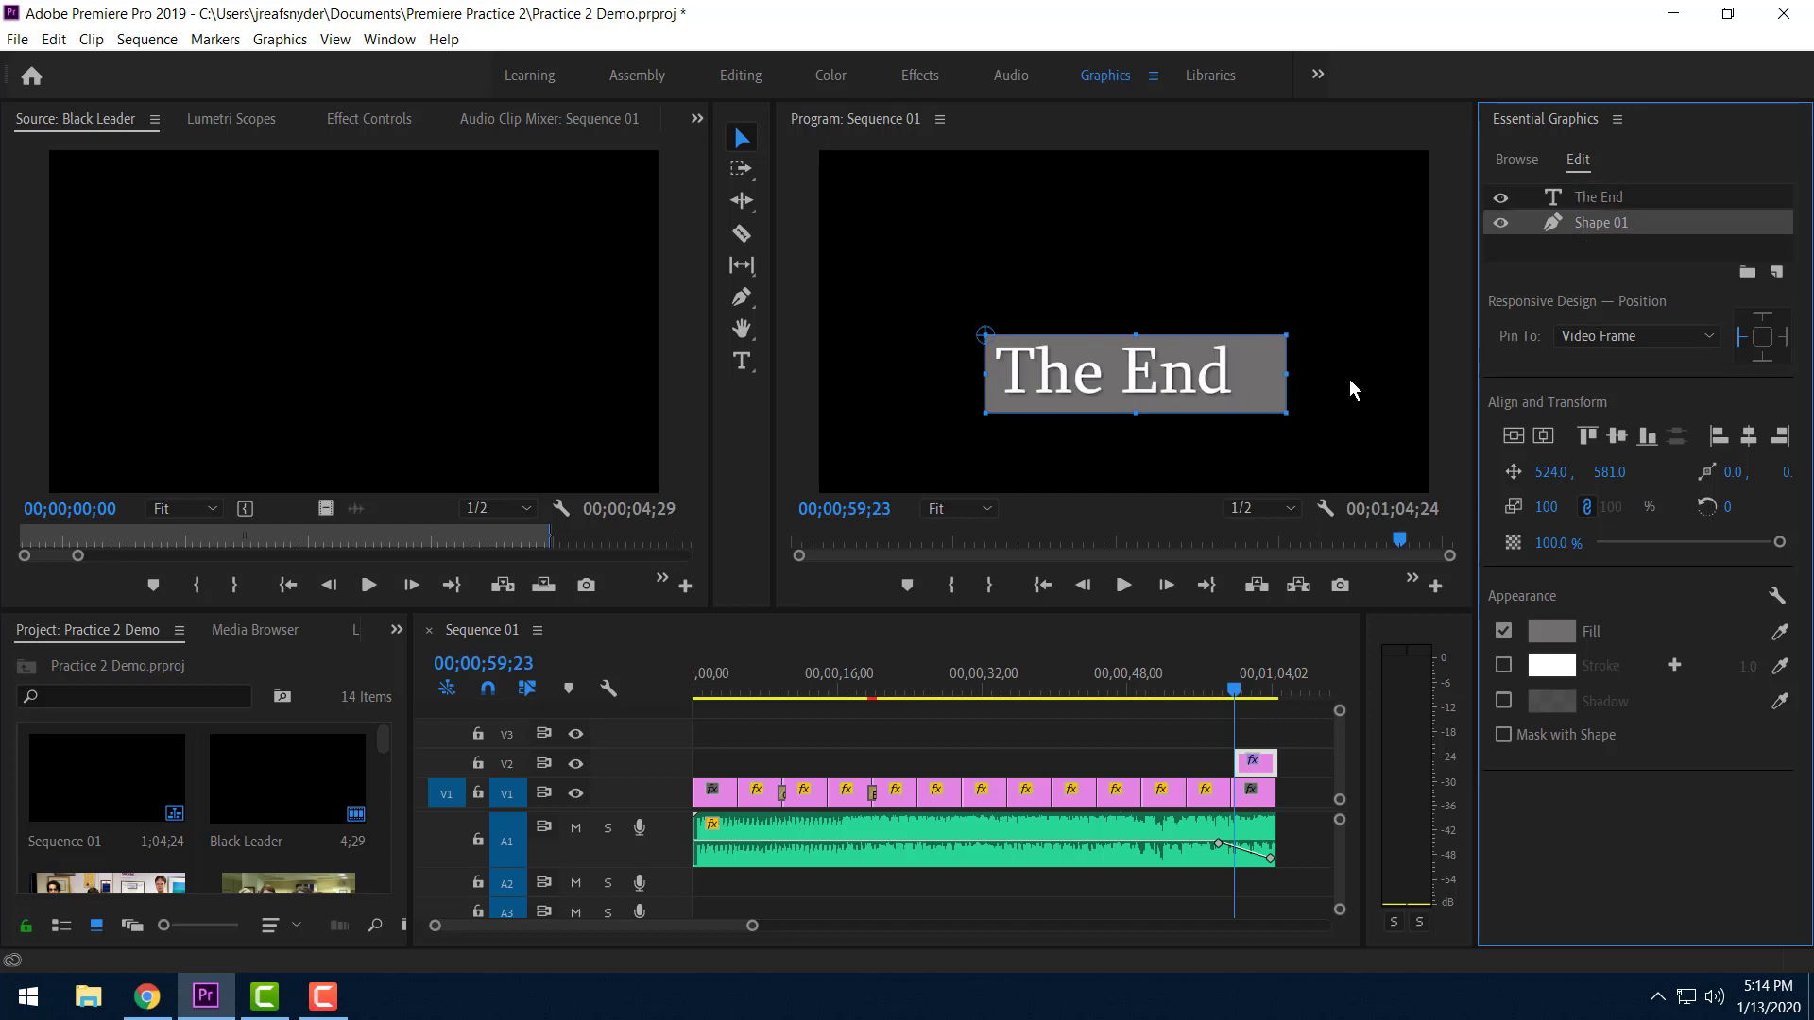
pyautogui.moveTo(1282, 409); pyautogui.dragTo(1246, 410)
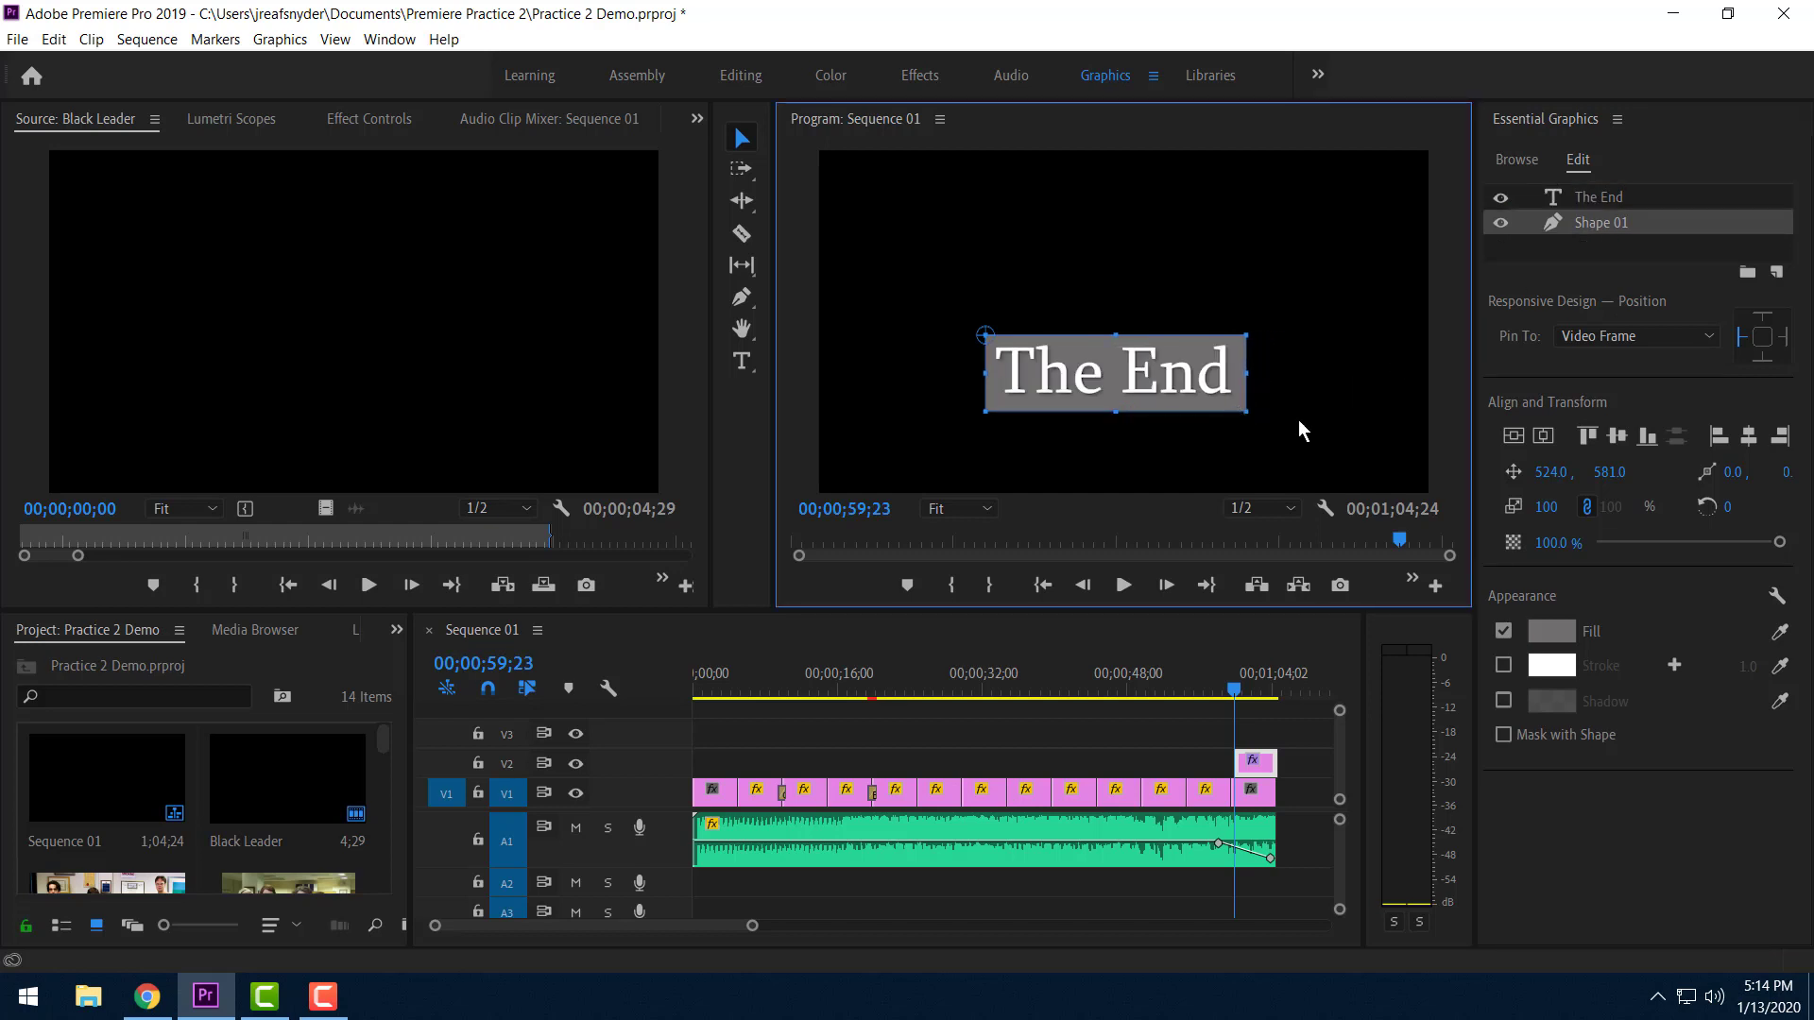
pyautogui.click(1304, 419)
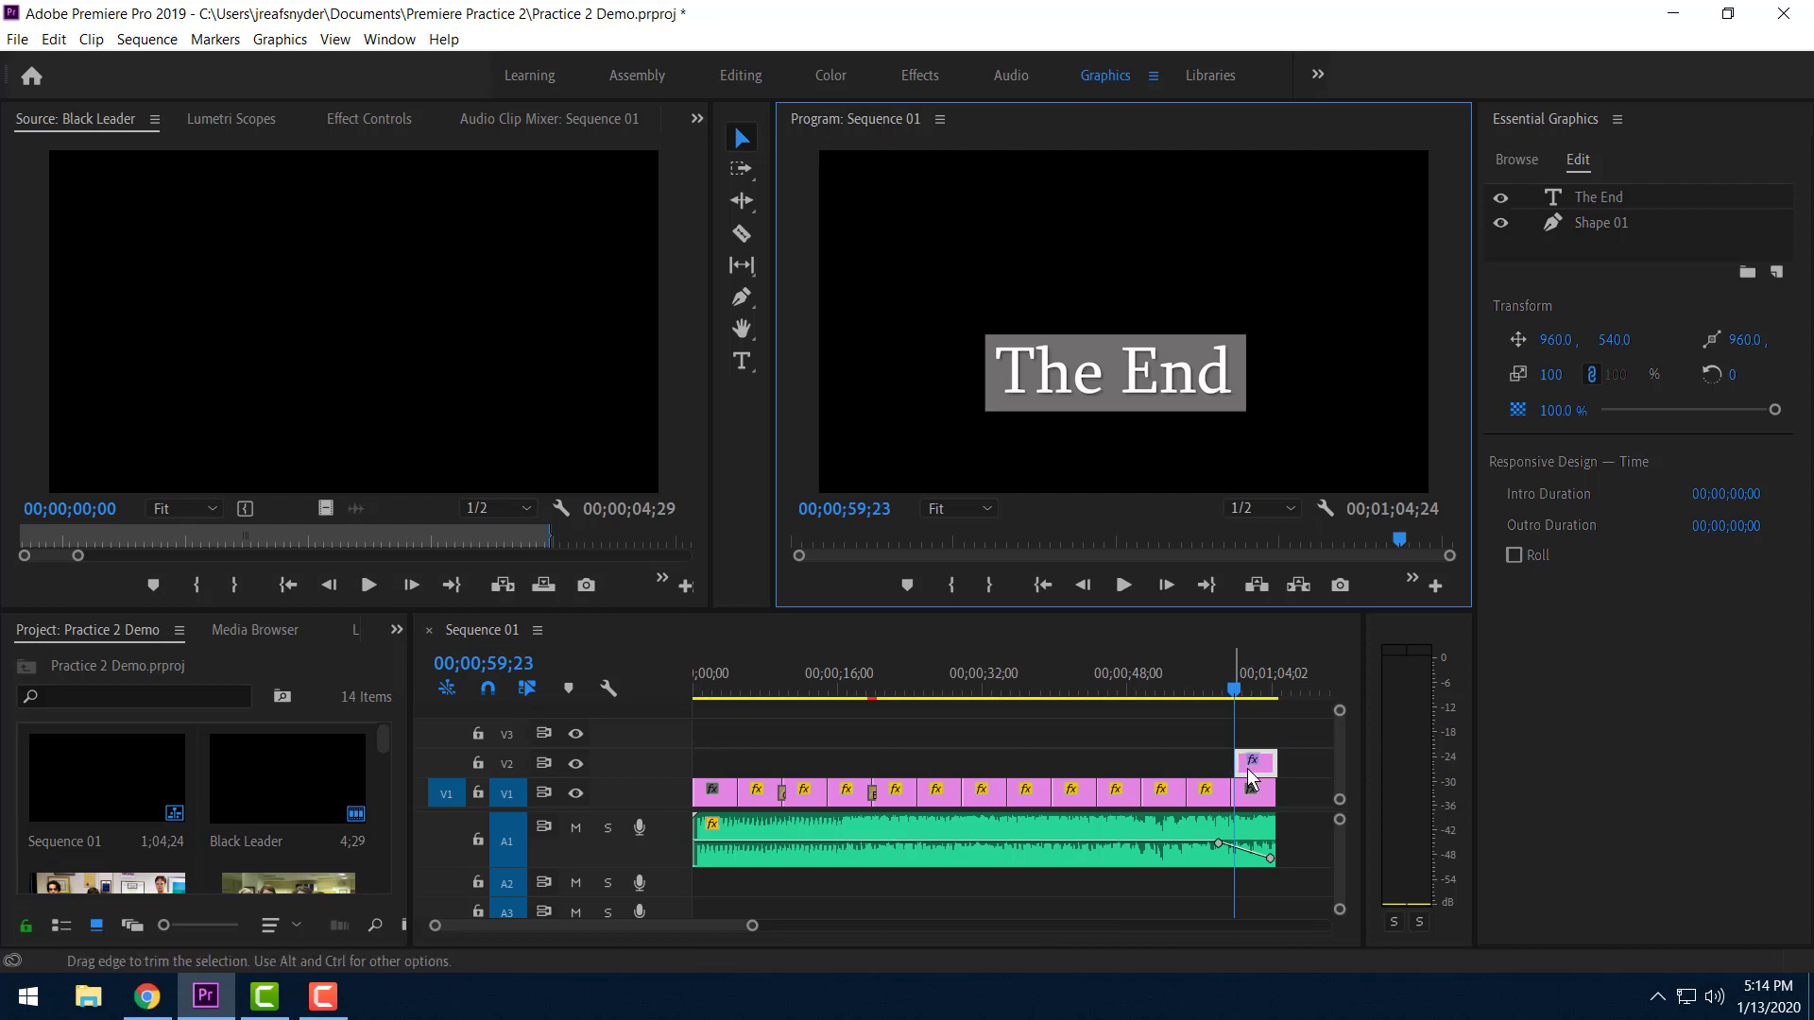
# Trim both ends of The End title clip on V2 so it sits within the span of the Black Leader clip.
pyautogui.moveTo(1234, 693)
pyautogui.mouseDown()
pyautogui.moveTo(1200, 699)
pyautogui.moveTo(1287, 702)
pyautogui.moveTo(1254, 701)
pyautogui.mouseUp()
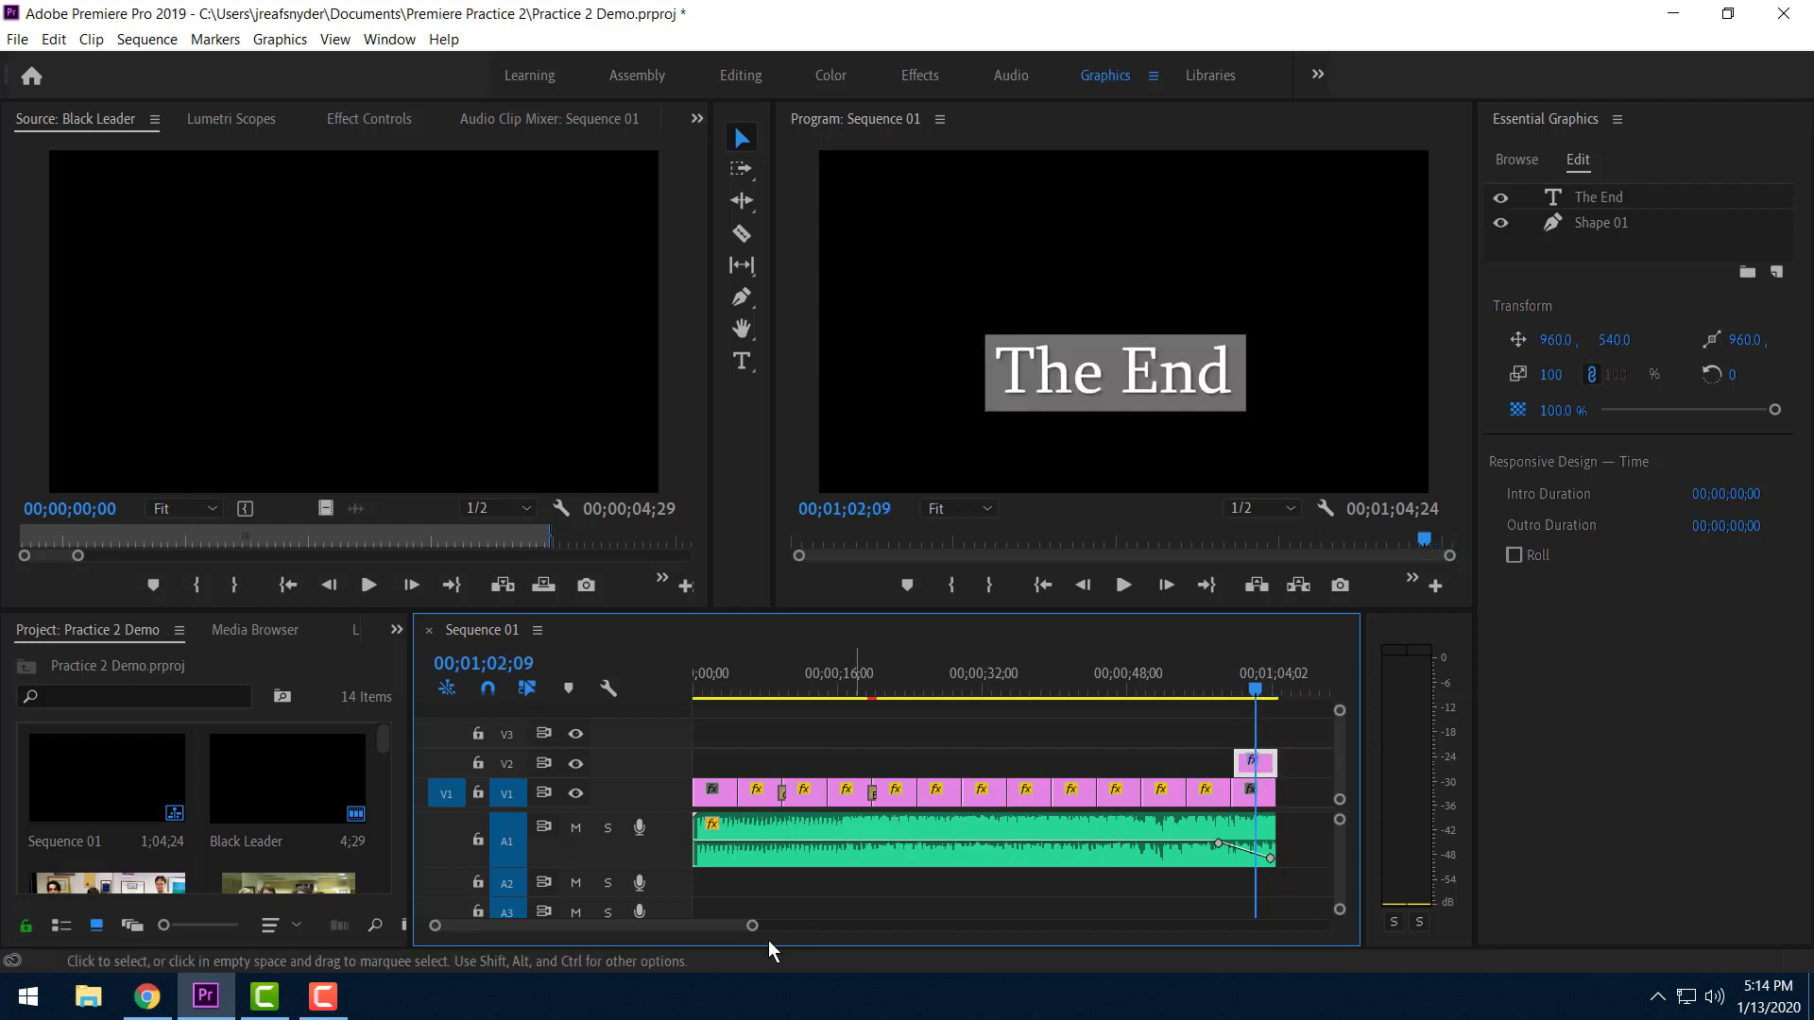
pyautogui.moveTo(751, 925)
pyautogui.mouseDown()
pyautogui.moveTo(697, 938)
pyautogui.moveTo(742, 940)
pyautogui.mouseUp()
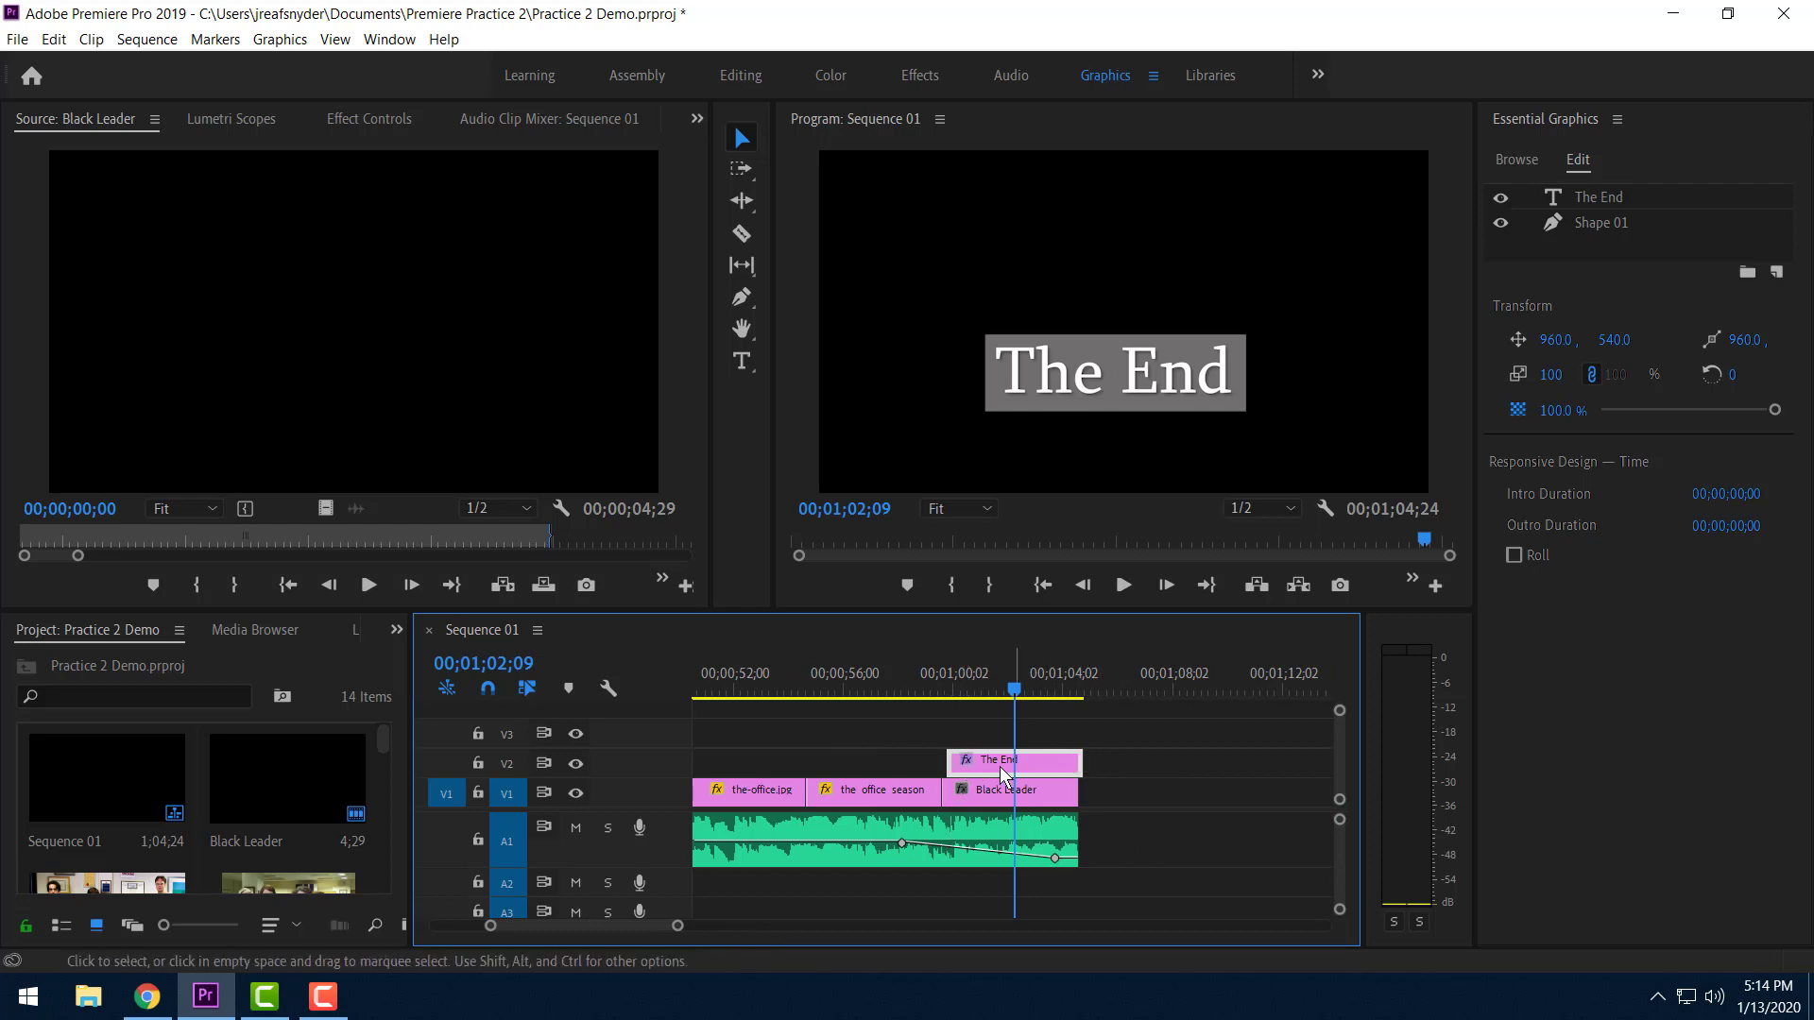
pyautogui.moveTo(980, 768); pyautogui.dragTo(976, 770)
pyautogui.moveTo(976, 769); pyautogui.dragTo(967, 761)
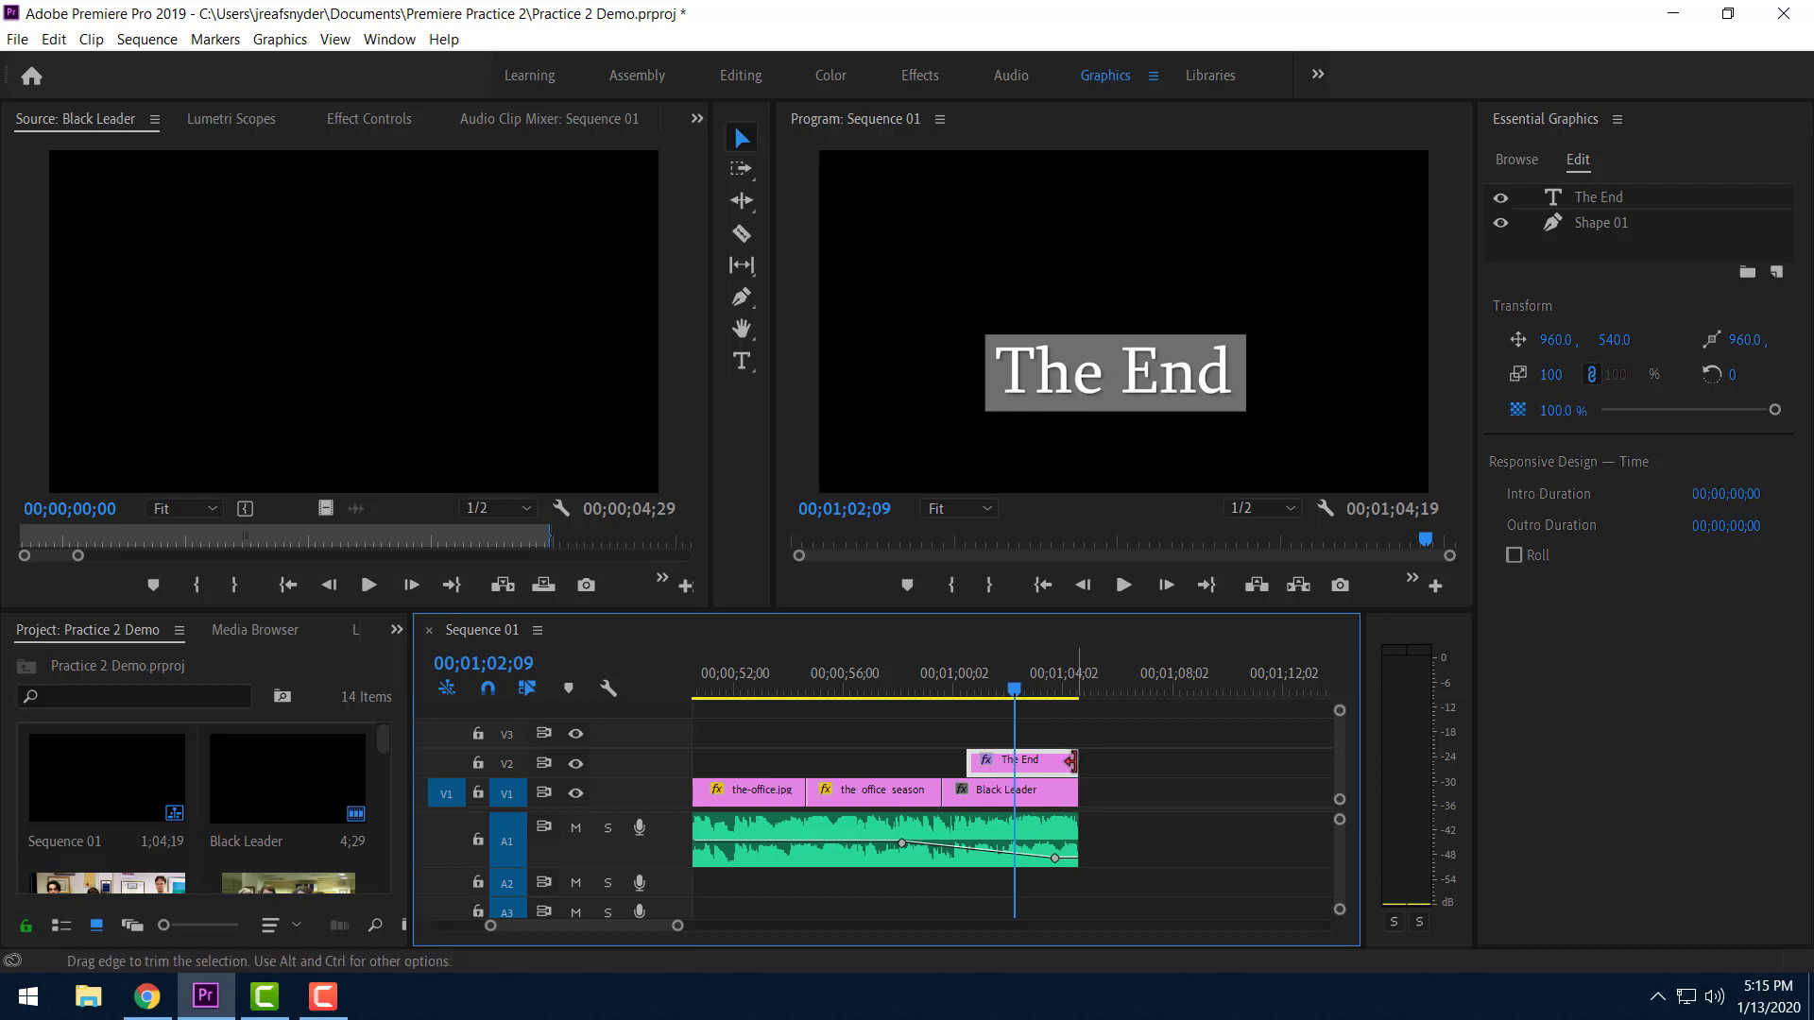
pyautogui.moveTo(1068, 768); pyautogui.dragTo(1051, 768)
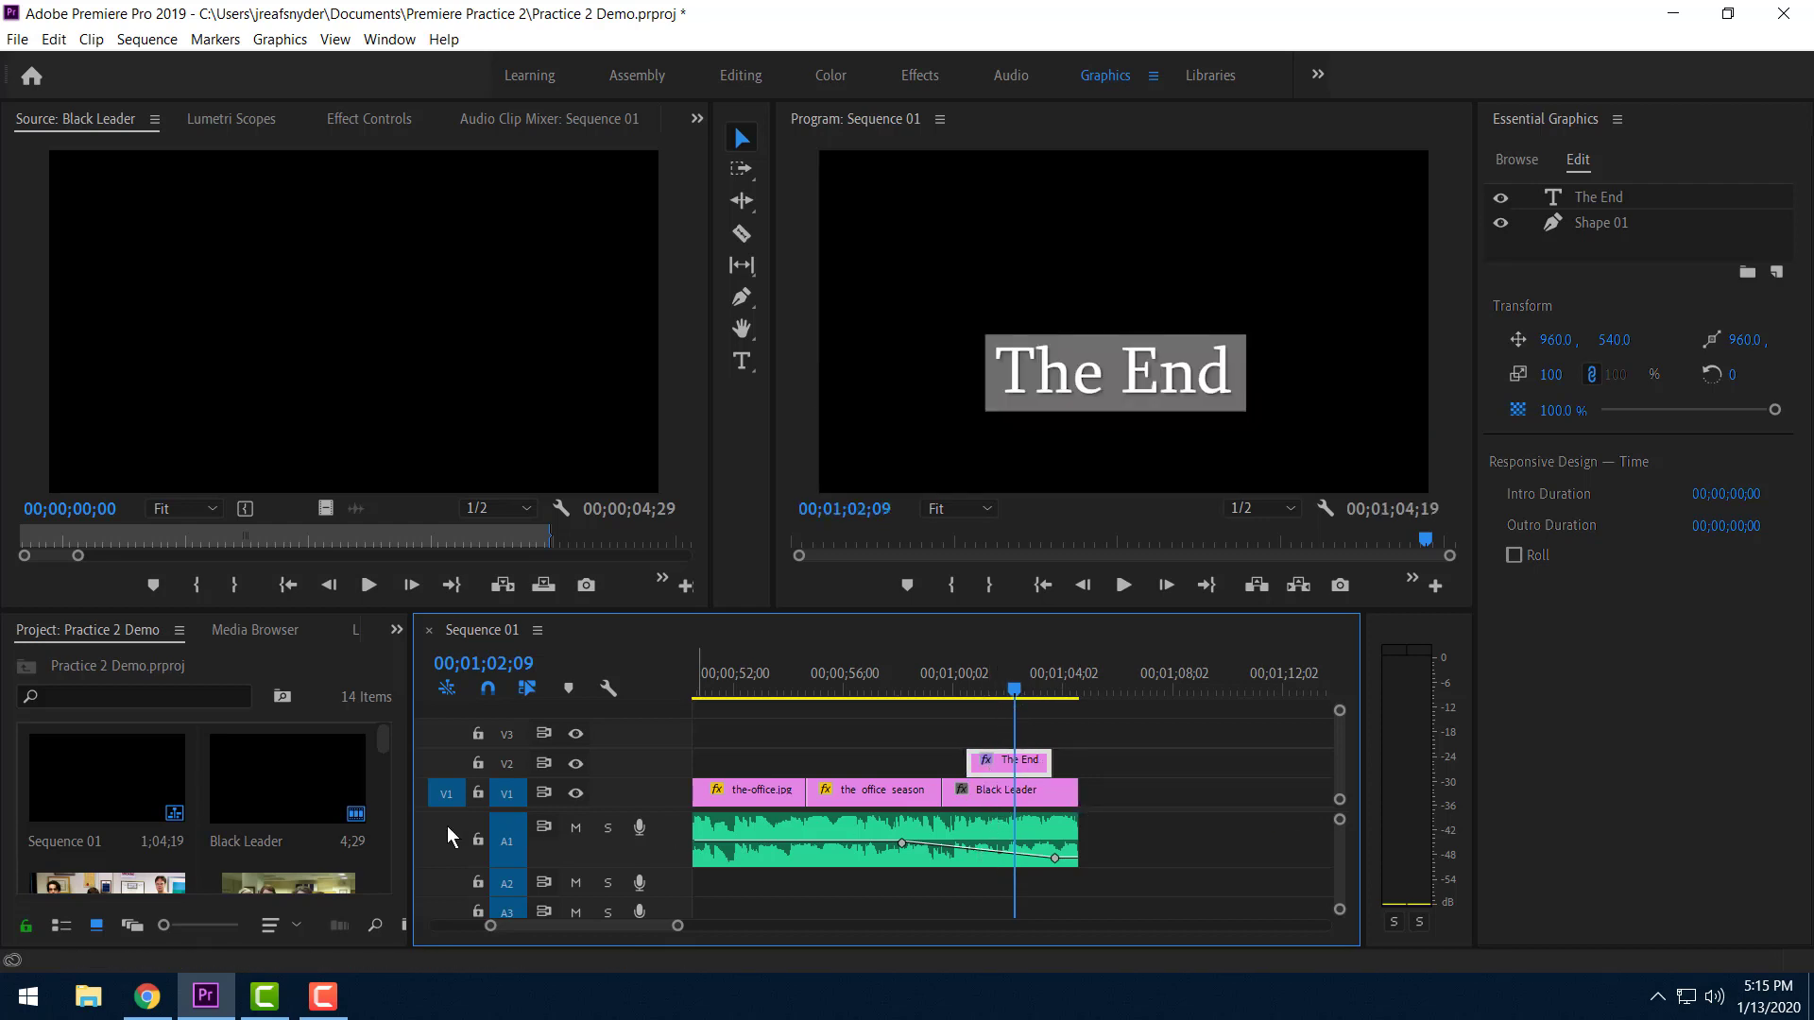
# Apply a Cross Dissolve to the start and end of The End title clip and play back the ending.
pyautogui.click(397, 629)
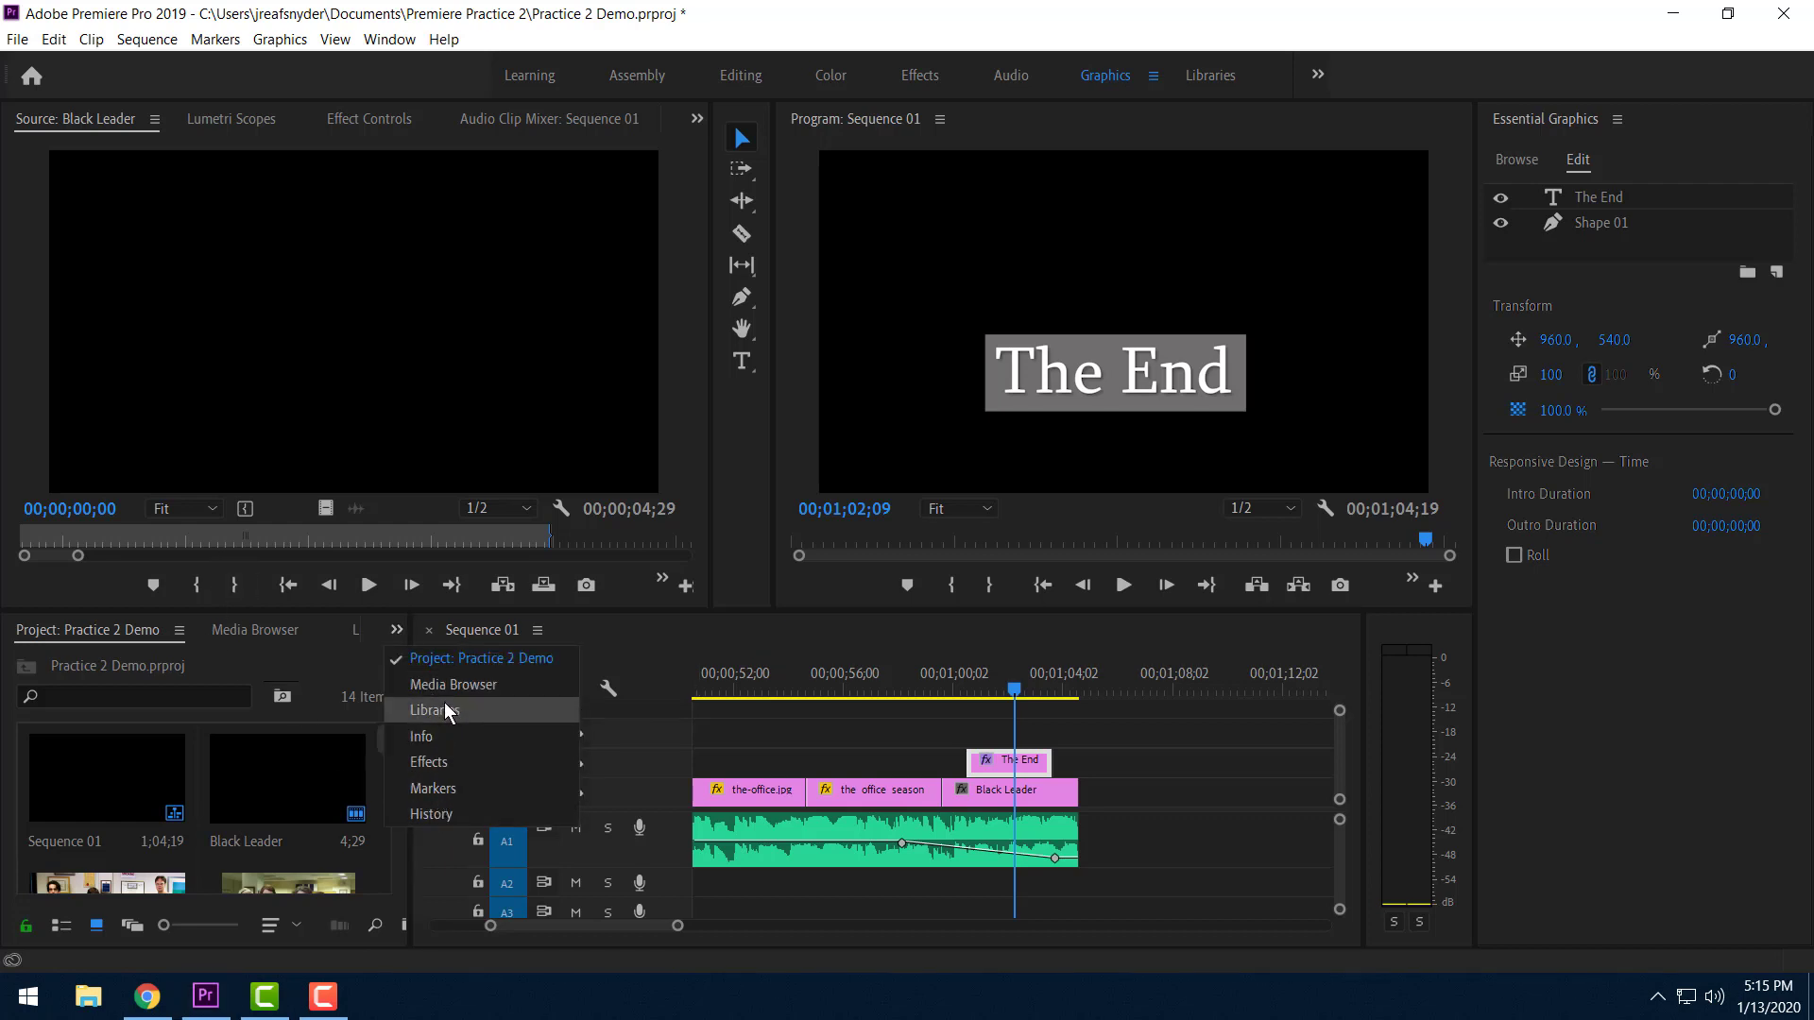
pyautogui.click(452, 767)
pyautogui.scroll(-2, 133, 884)
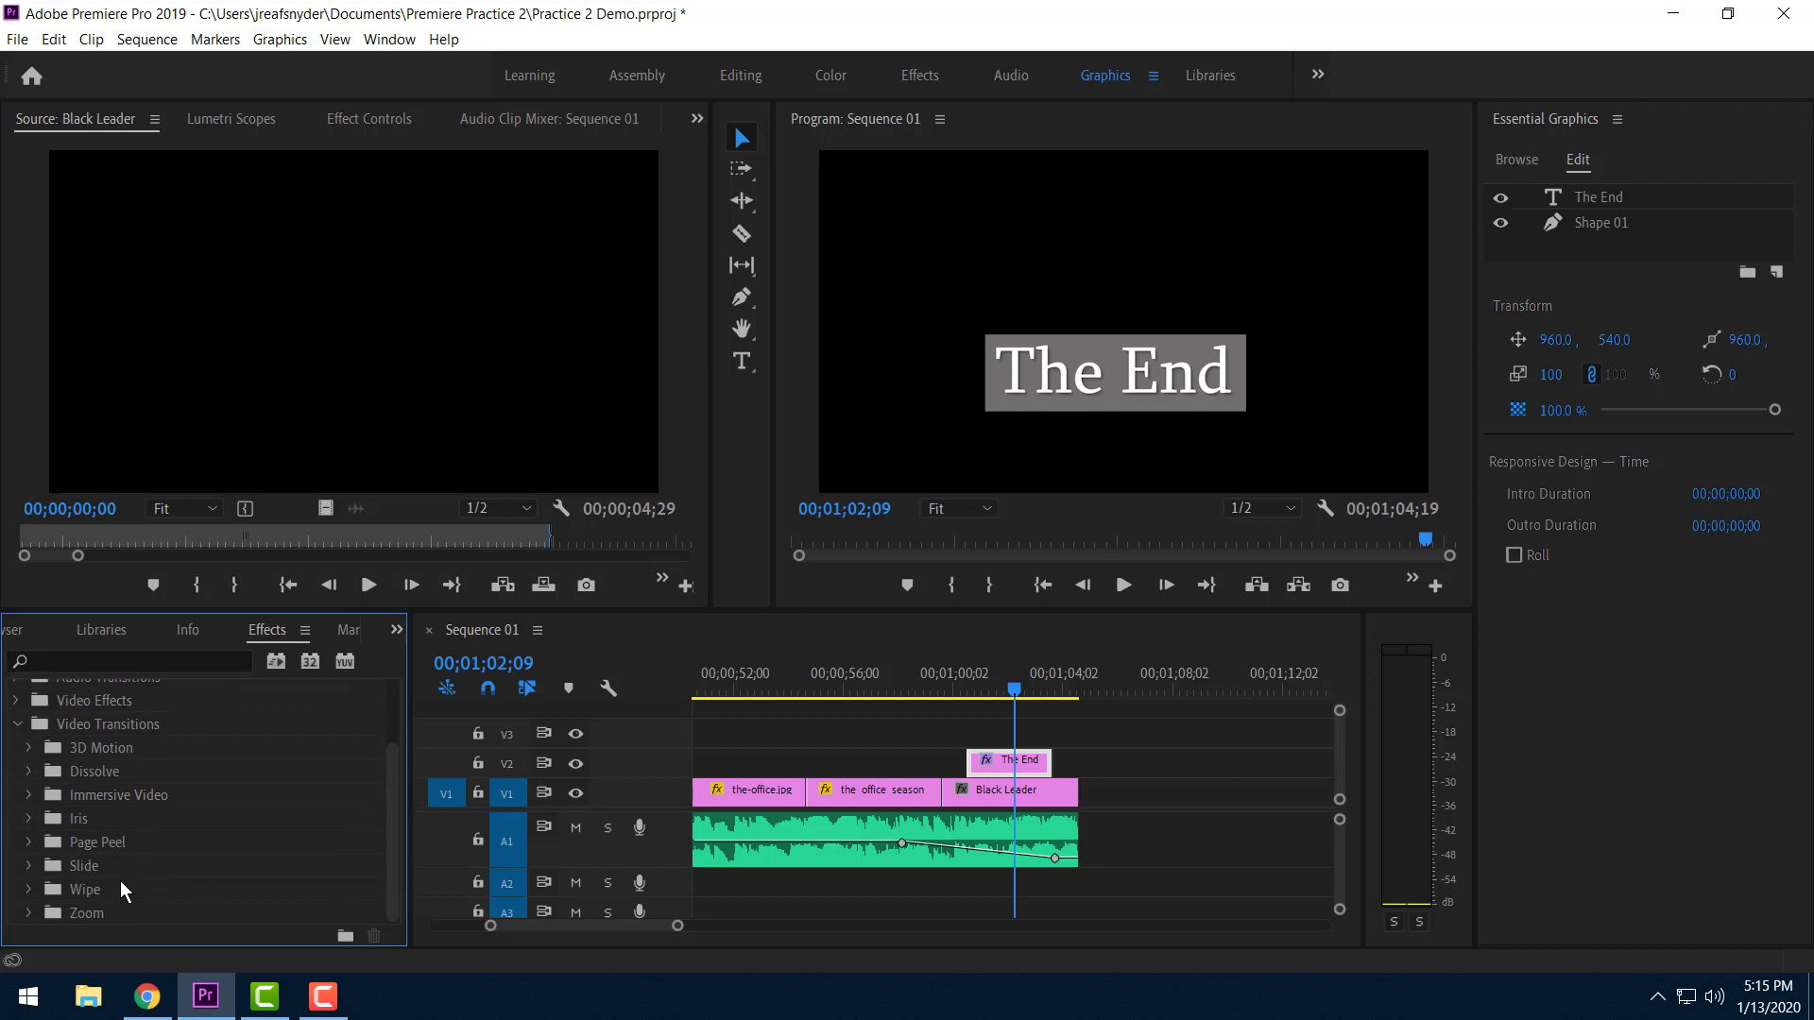
pyautogui.click(29, 818)
pyautogui.scroll(-3, 53, 832)
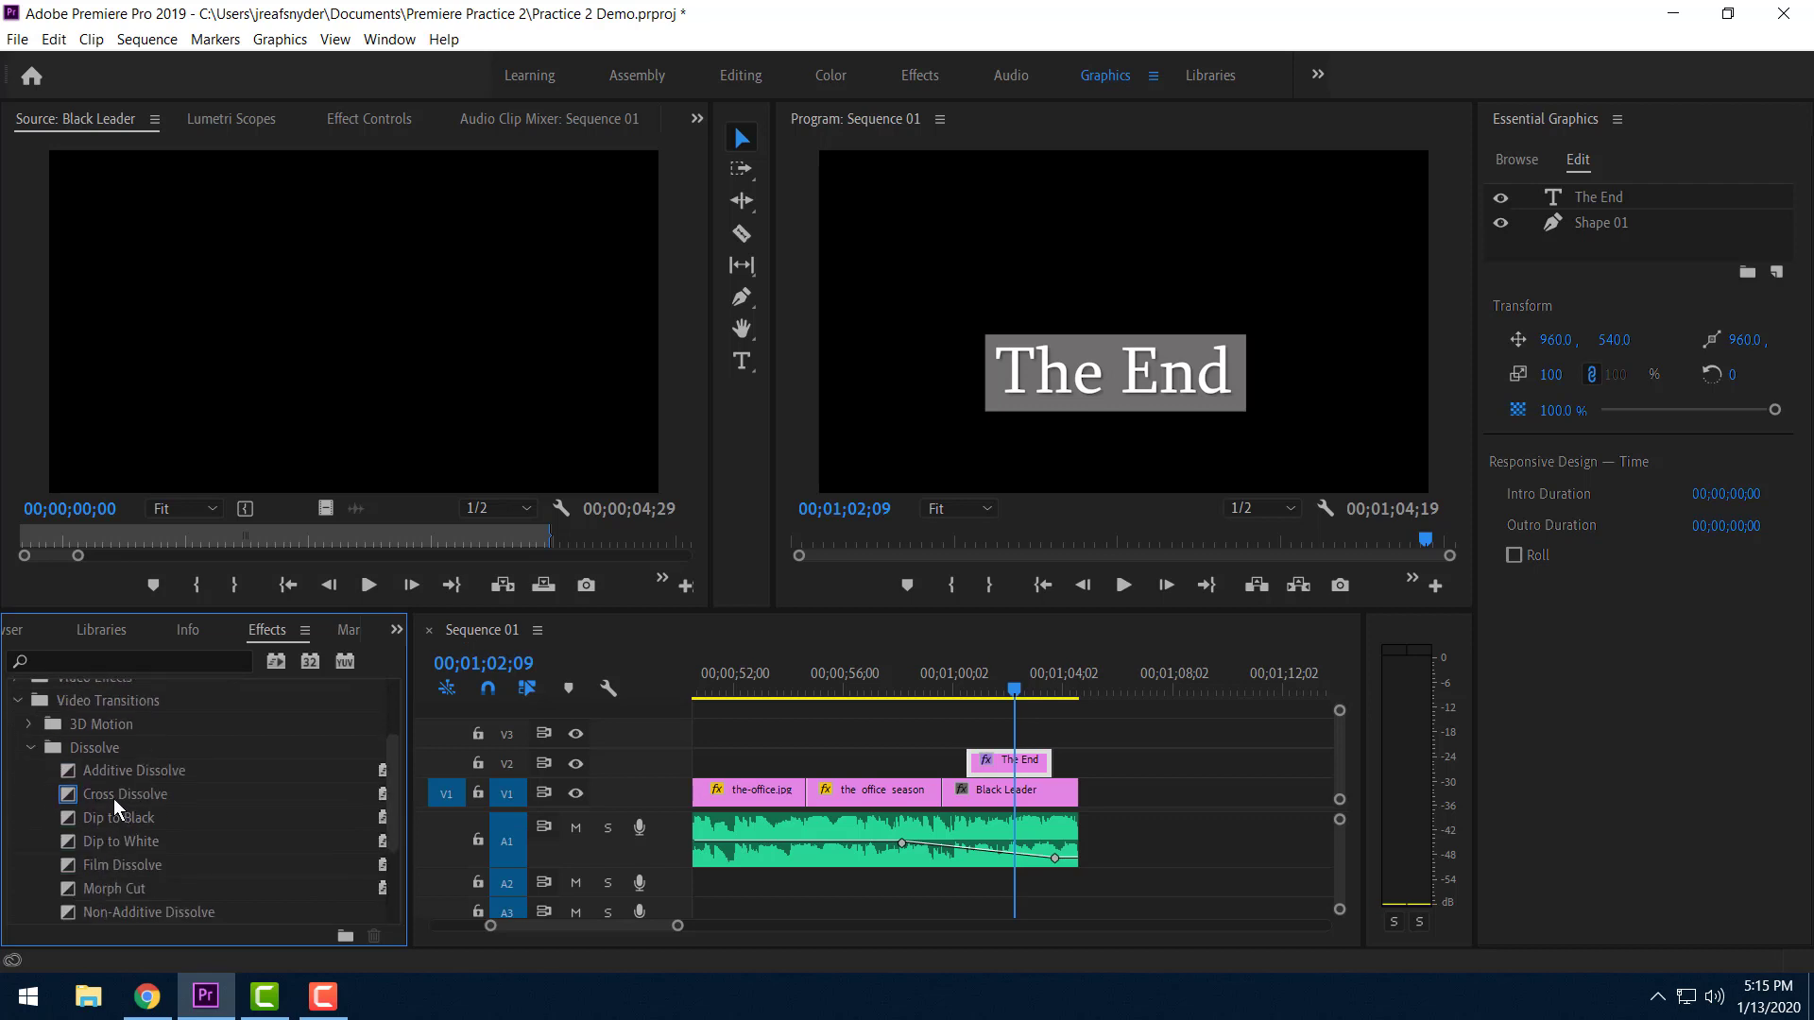
pyautogui.moveTo(113, 797); pyautogui.dragTo(970, 763)
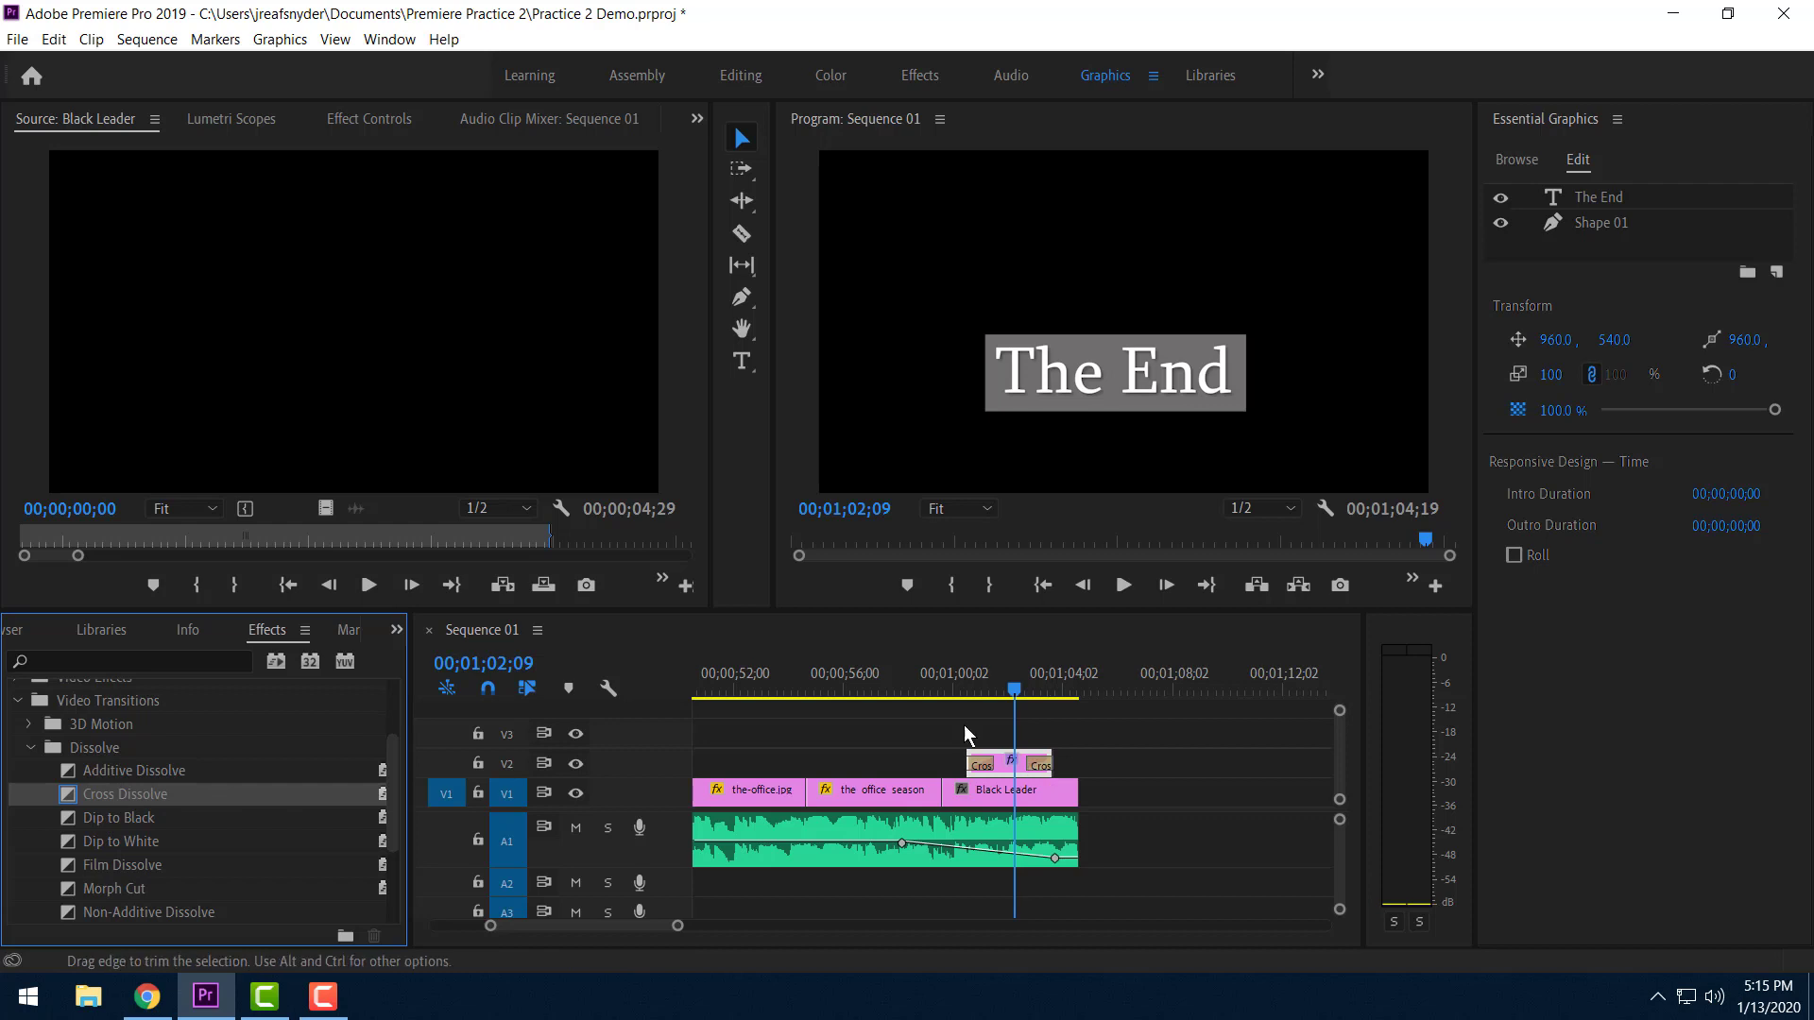
pyautogui.moveTo(1014, 690); pyautogui.dragTo(950, 708)
pyautogui.press('space')
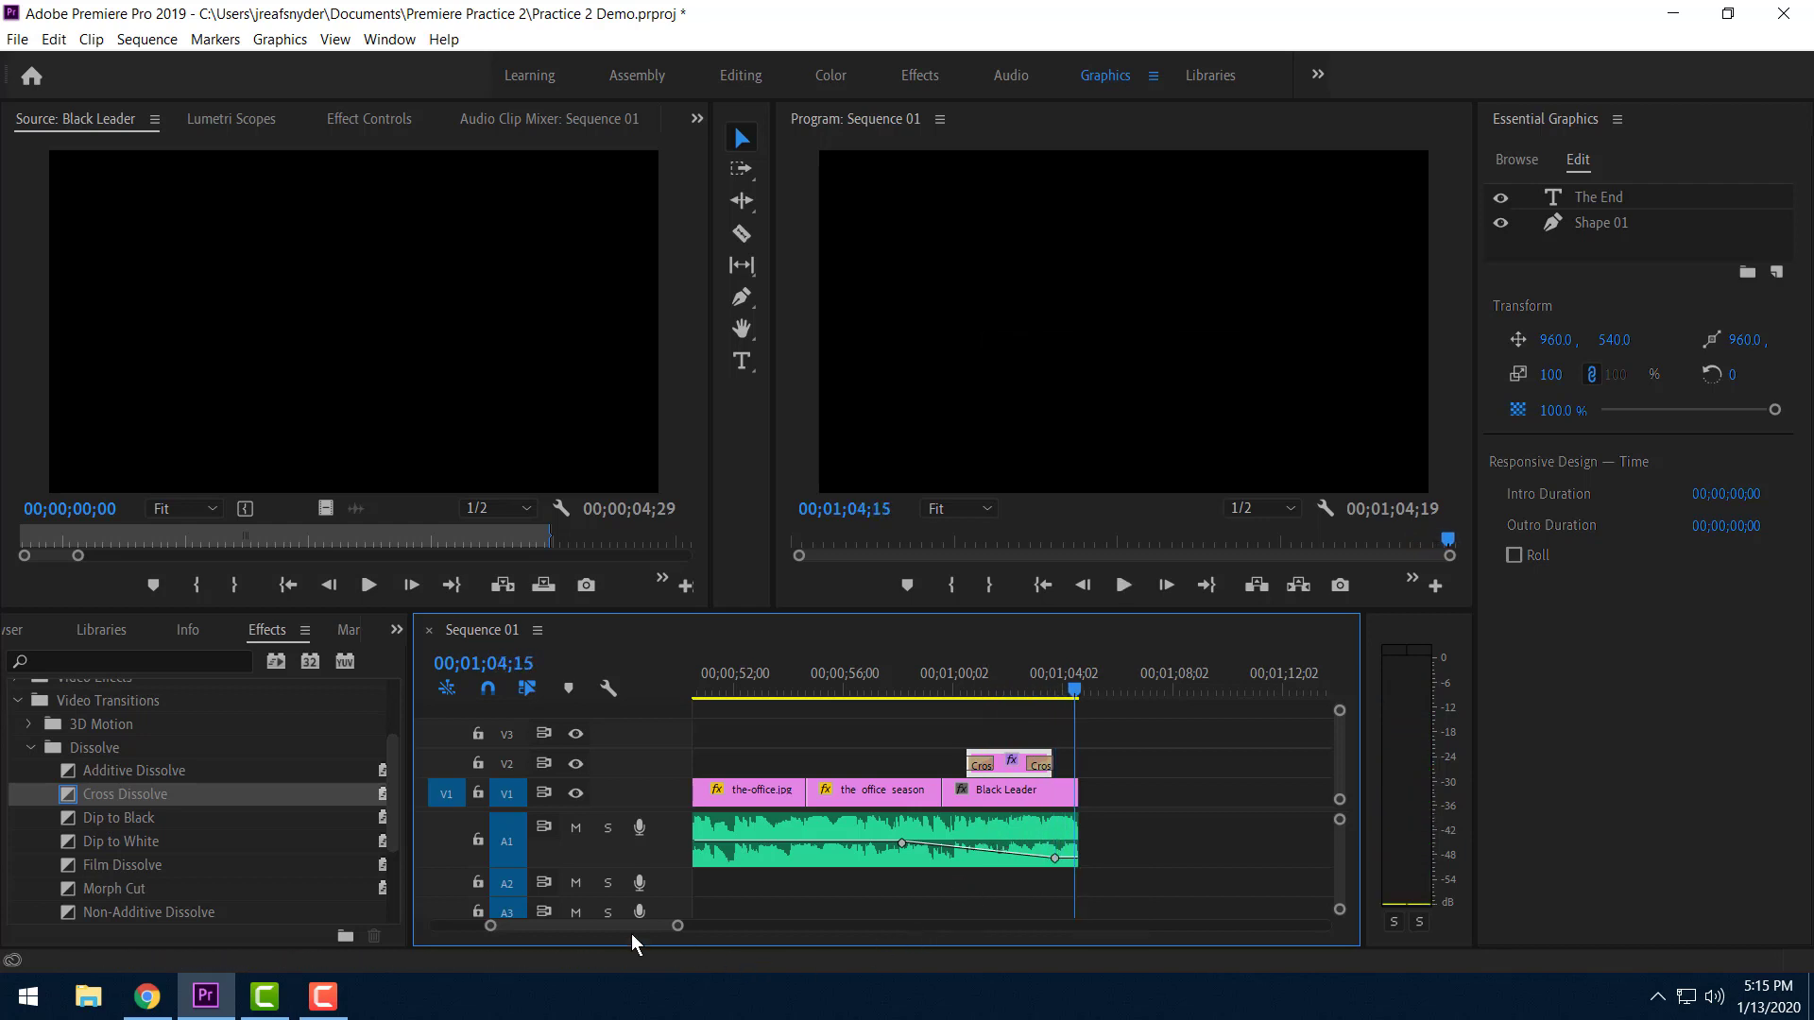
# With no clip selected, add a new text layer at 00;00;51;25 above the the-office.jpg clip.
pyautogui.click(728, 677)
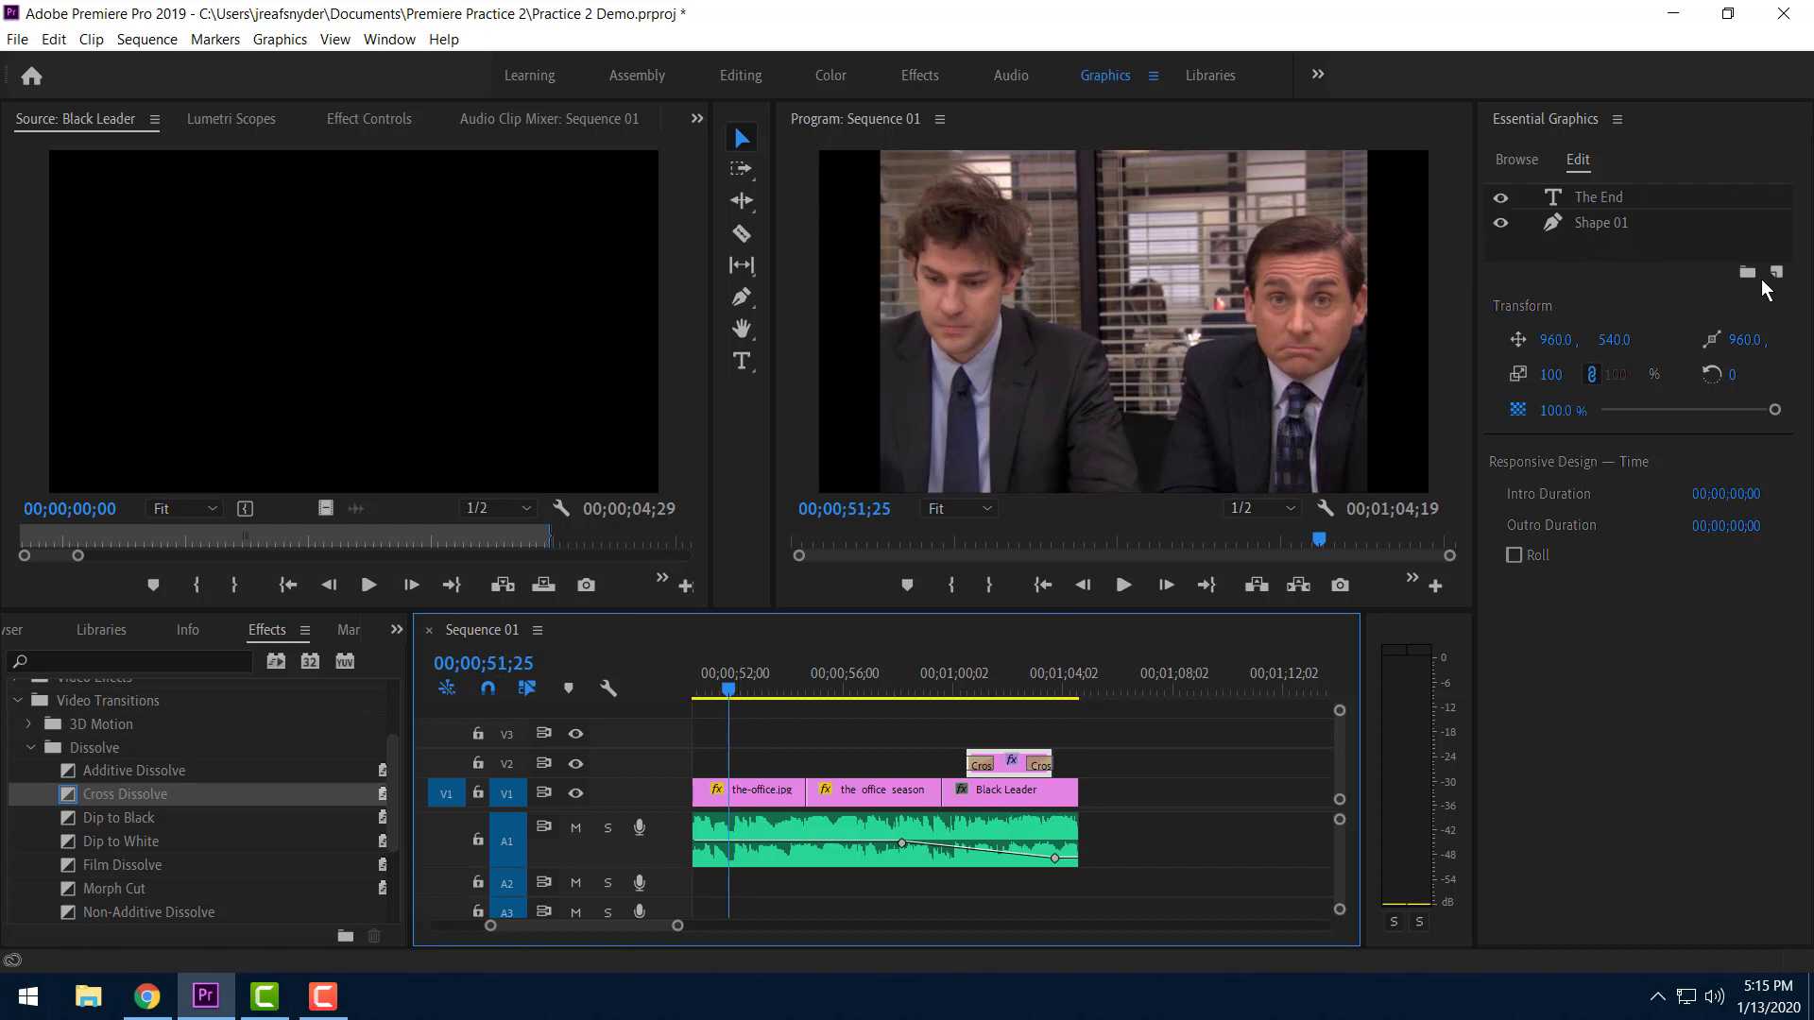
pyautogui.click(751, 791)
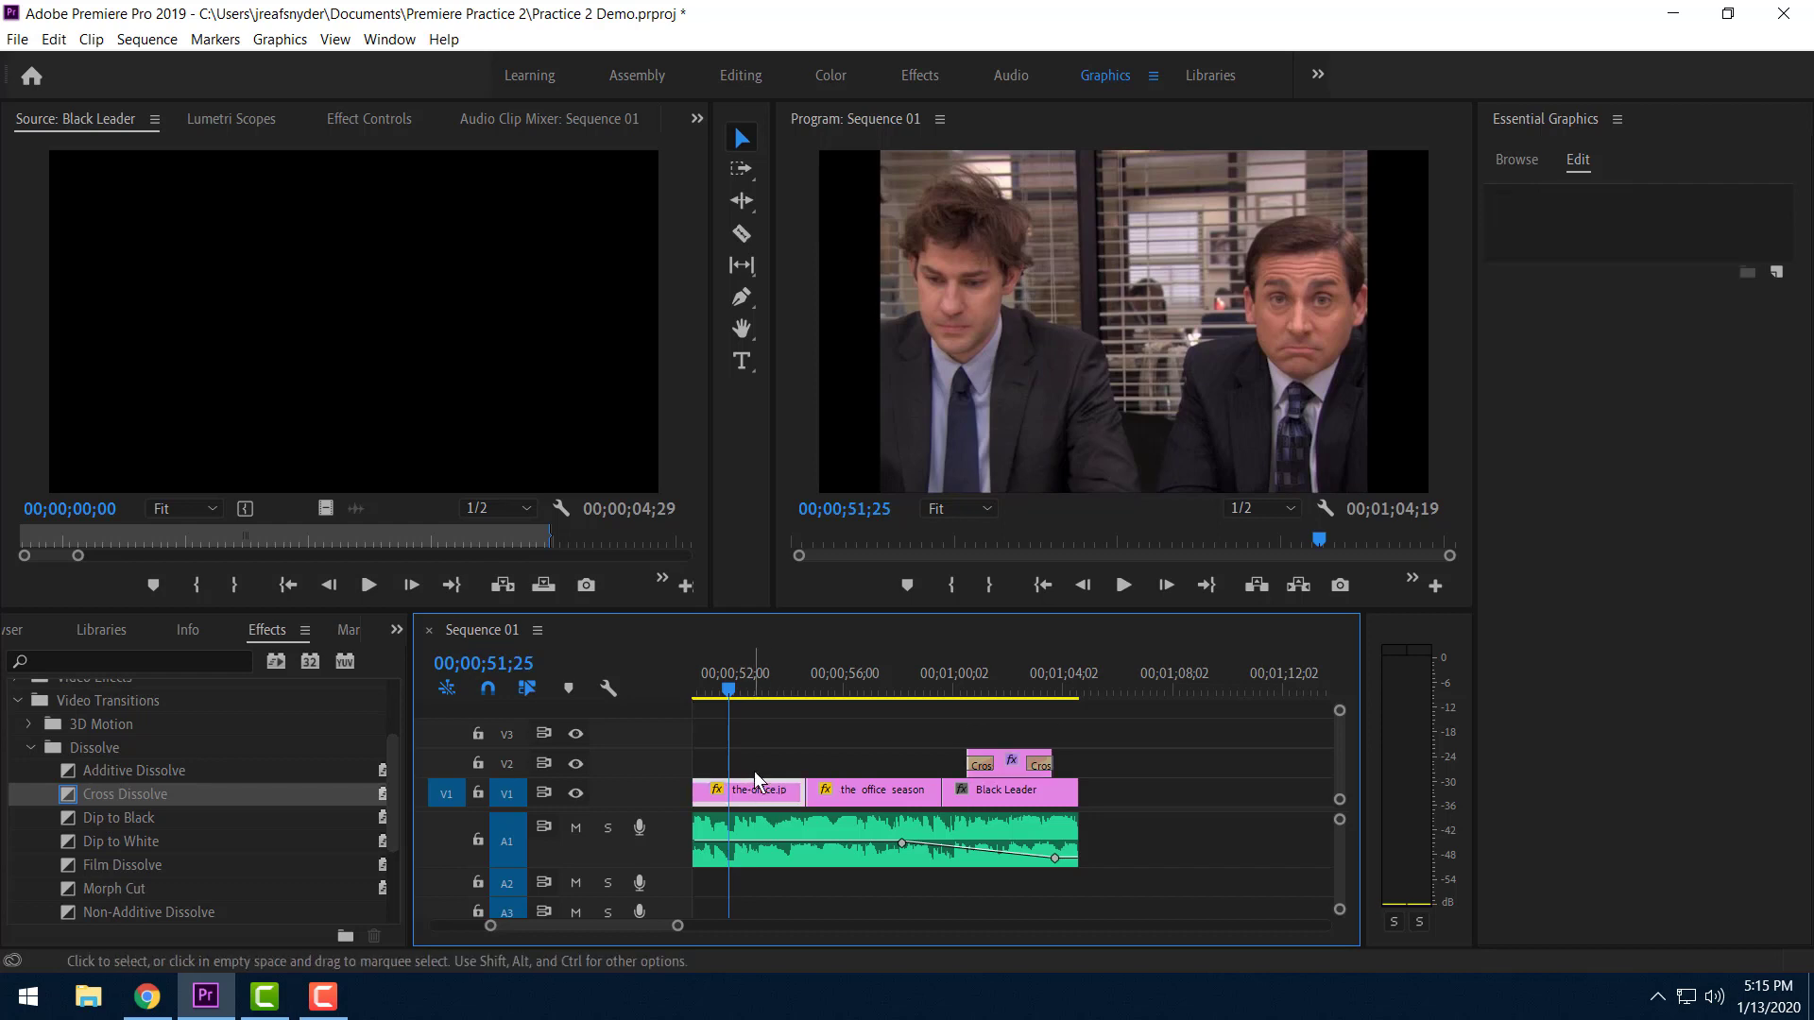
pyautogui.click(755, 761)
pyautogui.click(775, 730)
pyautogui.click(1007, 773)
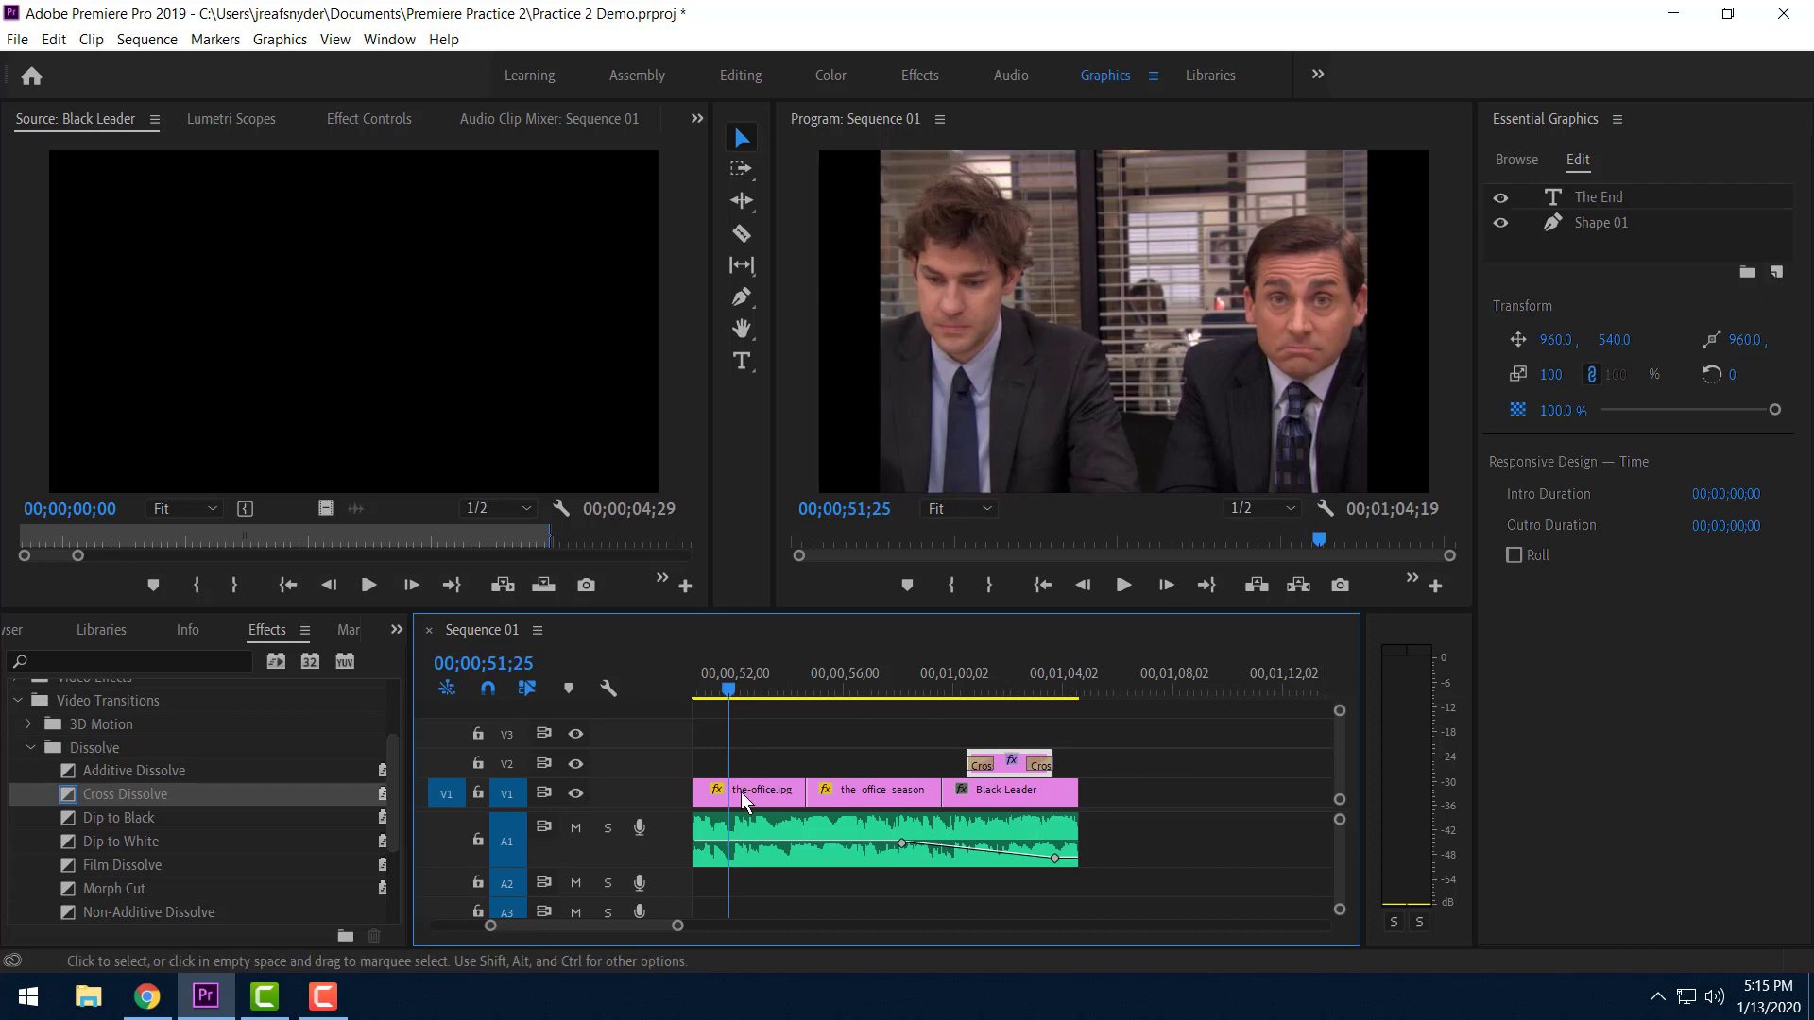
pyautogui.click(807, 730)
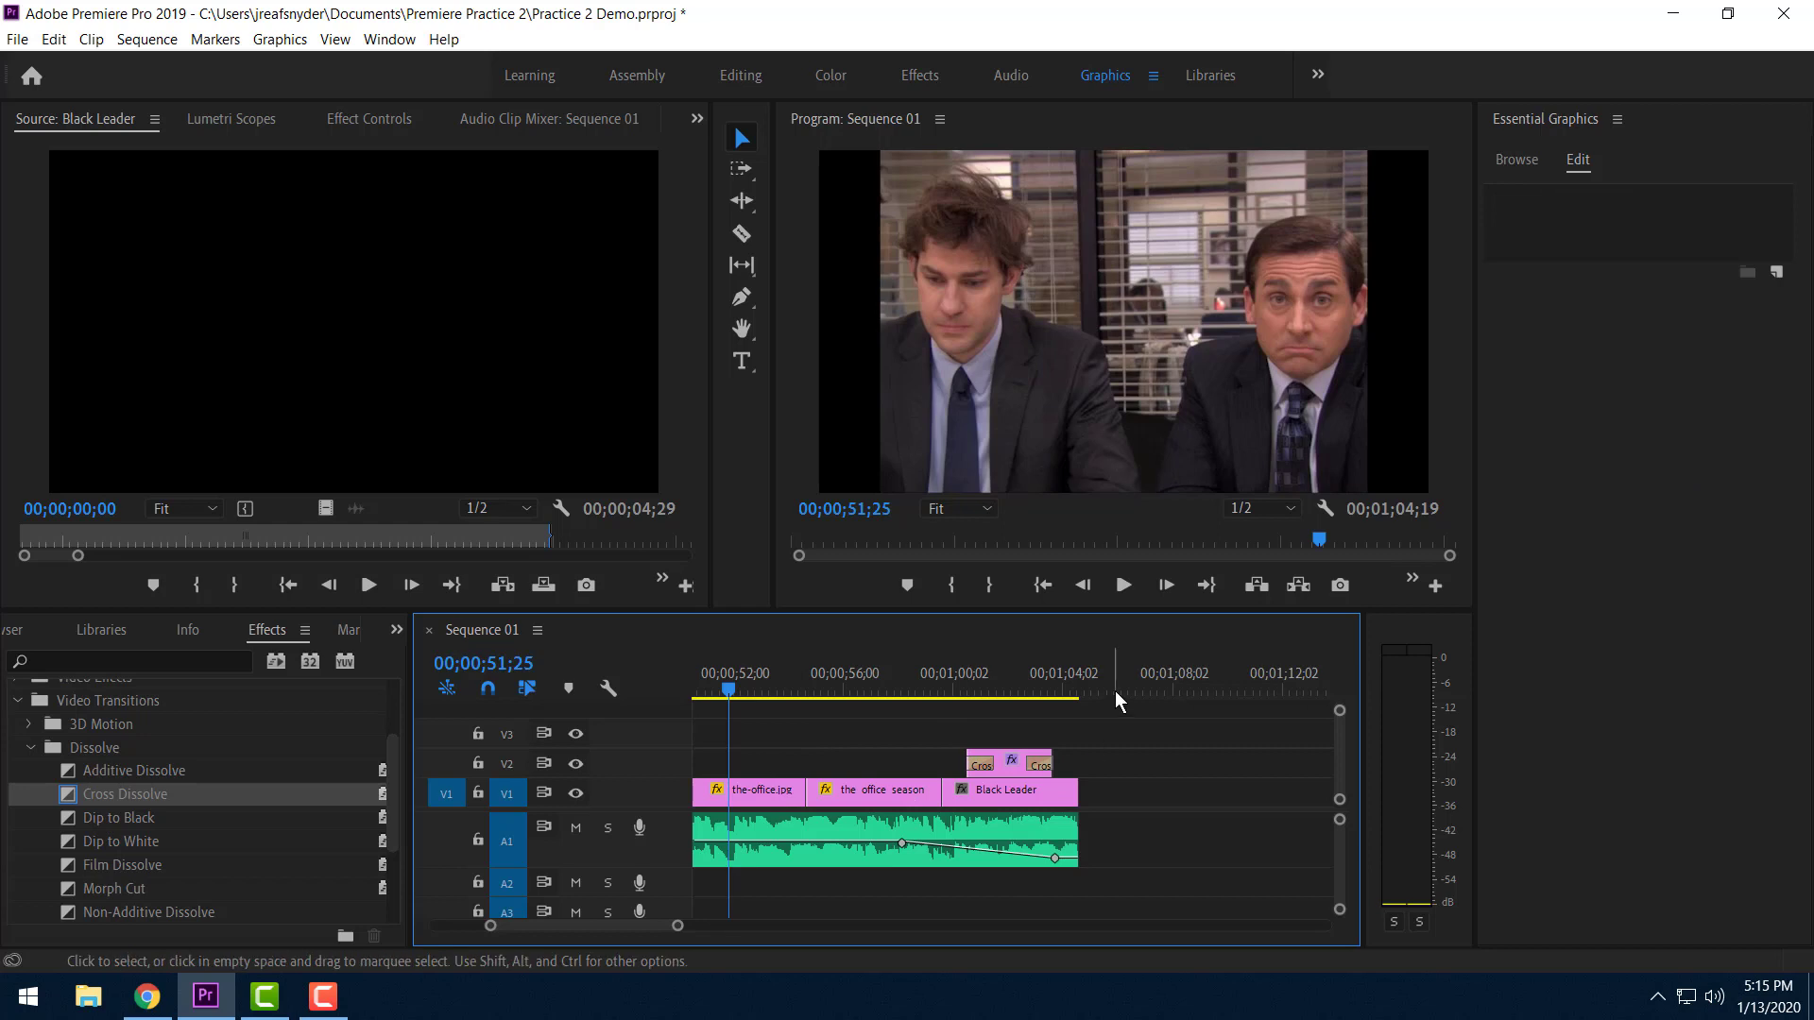
pyautogui.click(1767, 292)
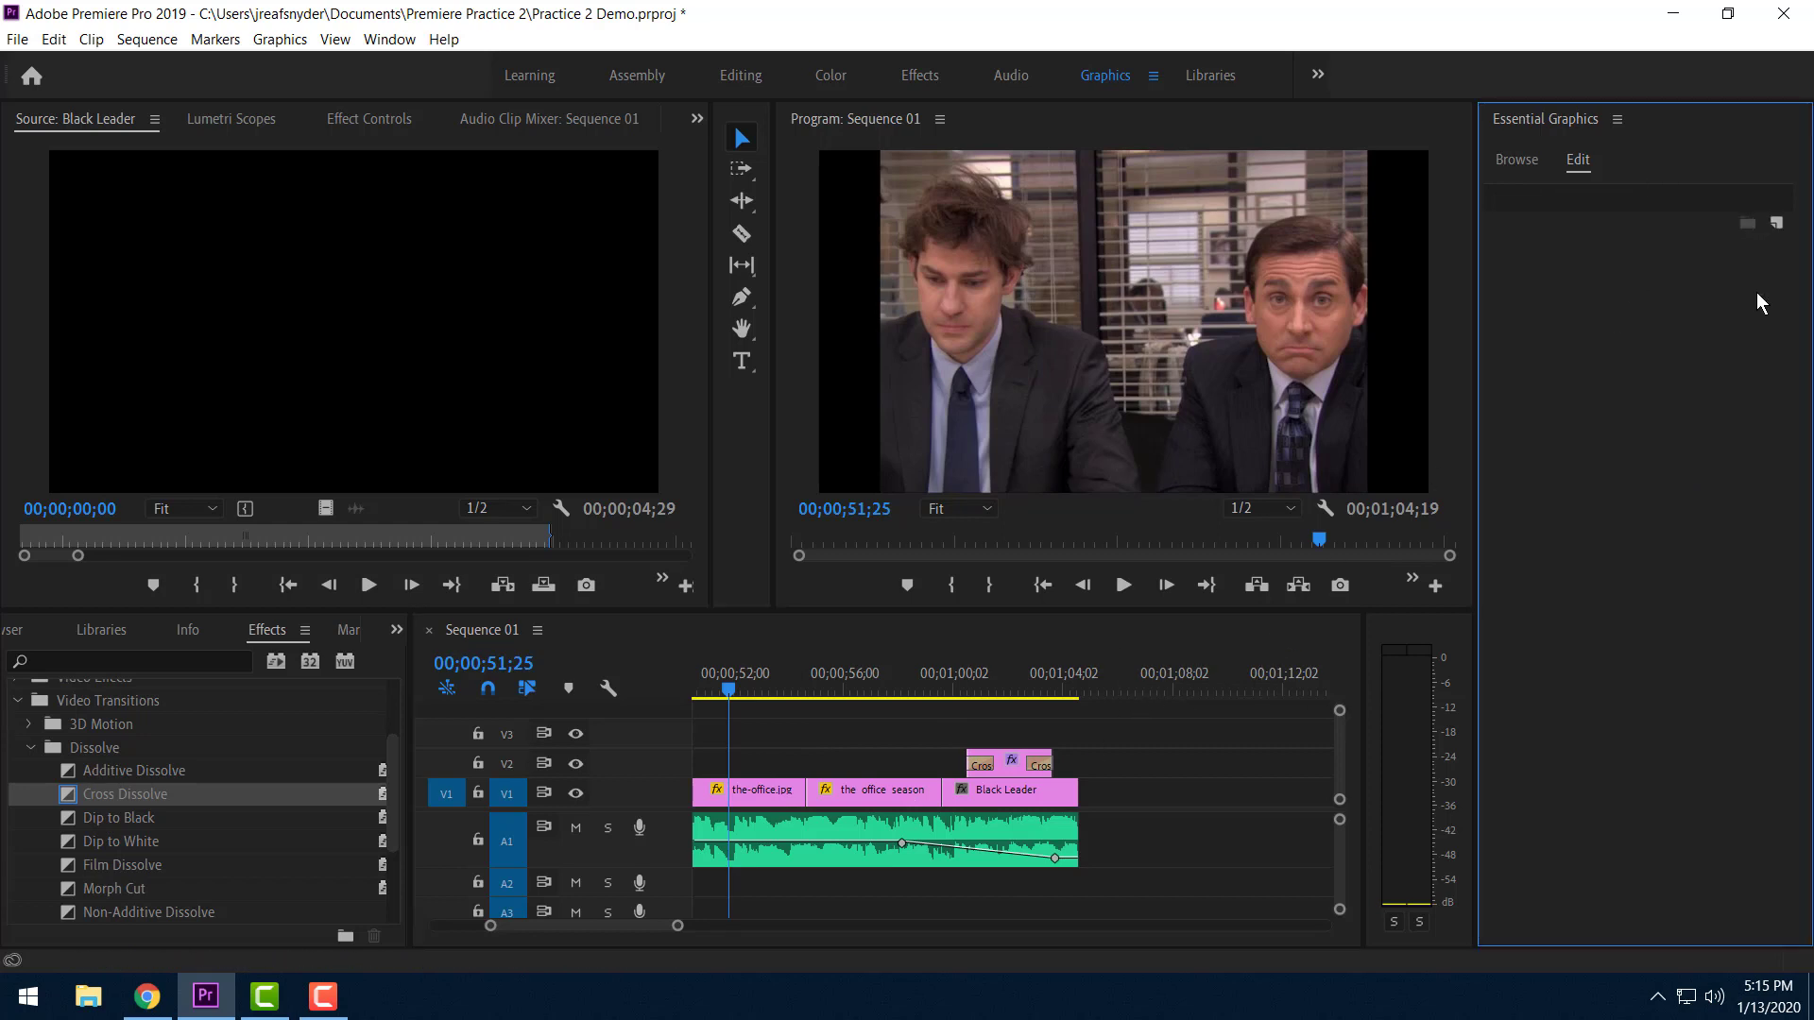
pyautogui.click(1776, 223)
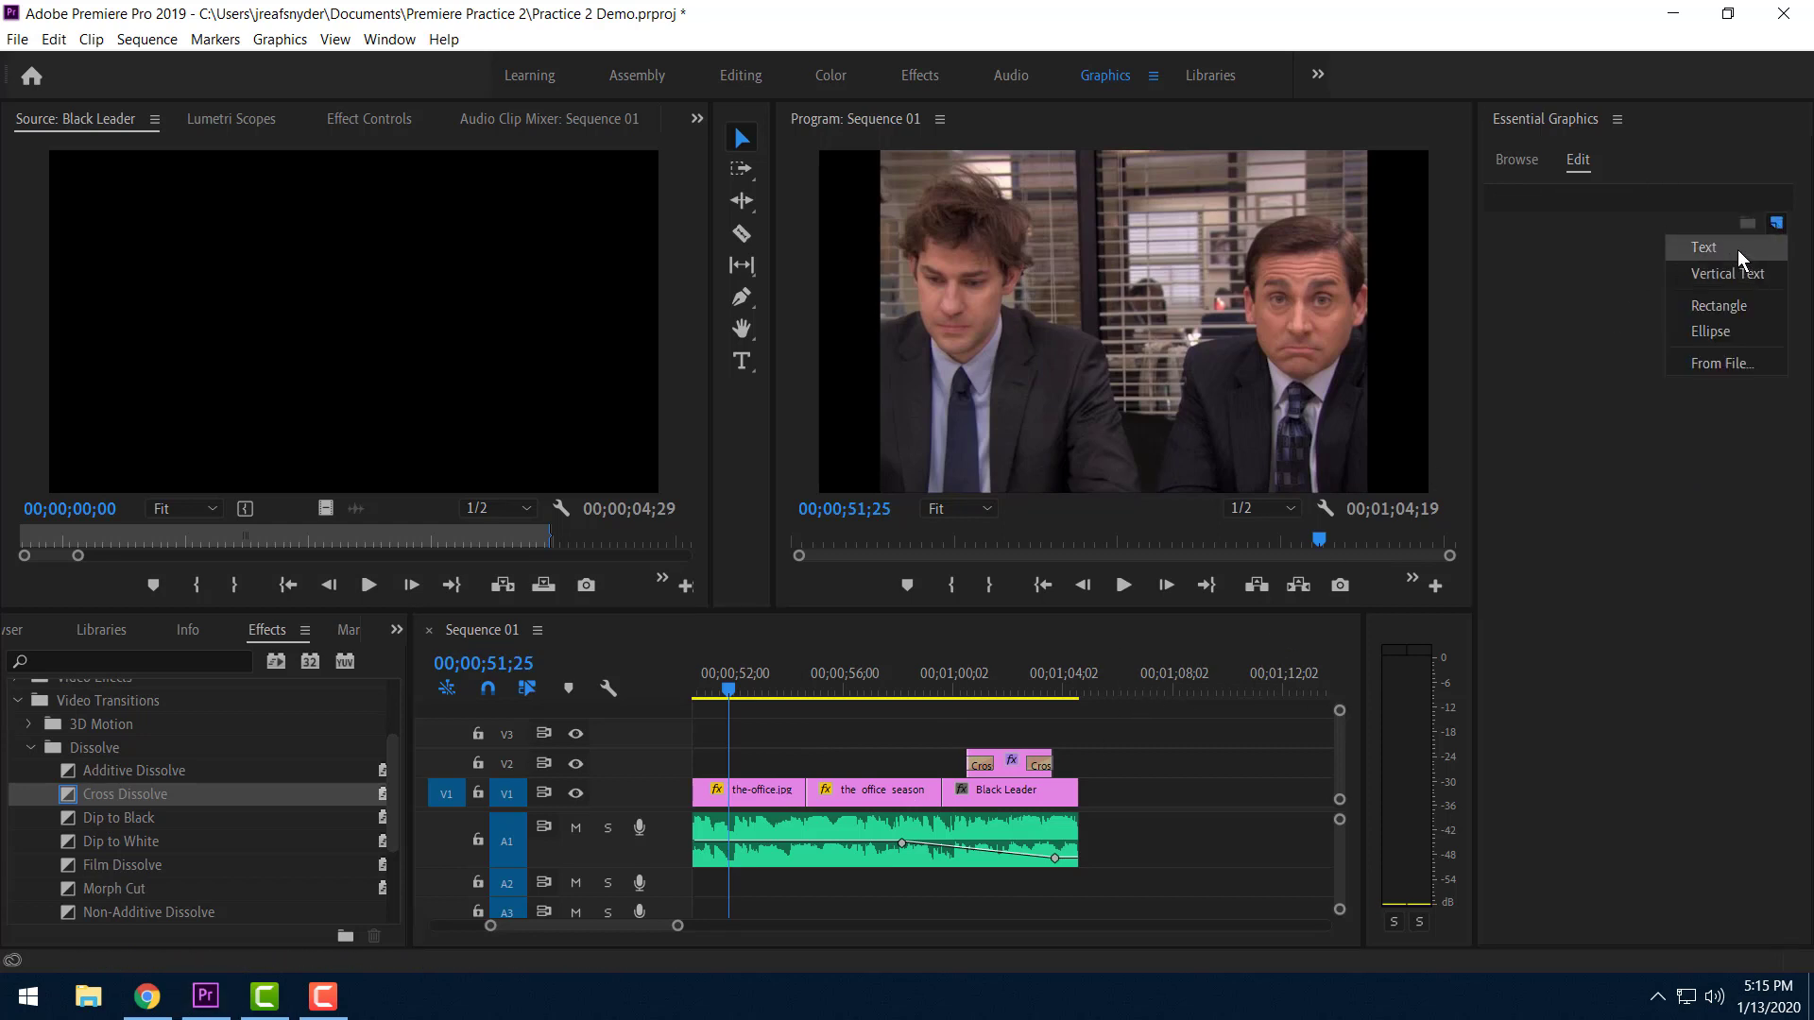
pyautogui.click(1739, 250)
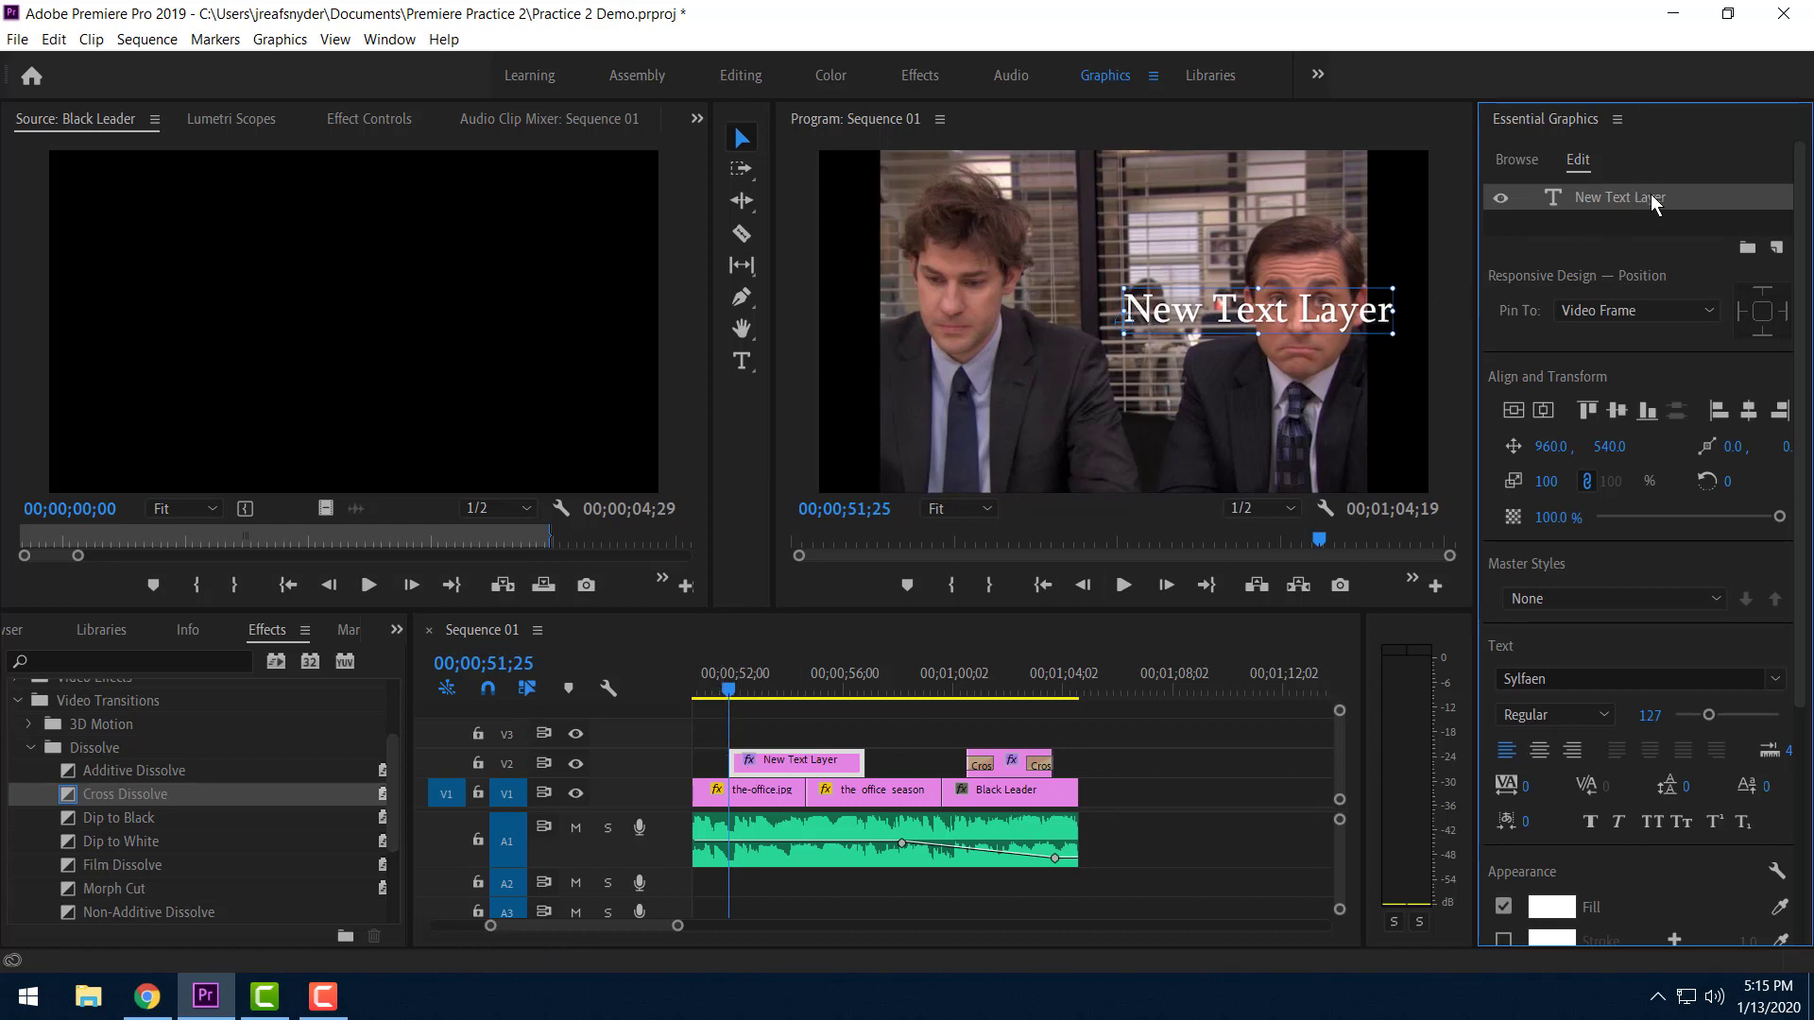
# Delete the new text layer and add another one to the same graphic clip.
pyautogui.press('Delete')
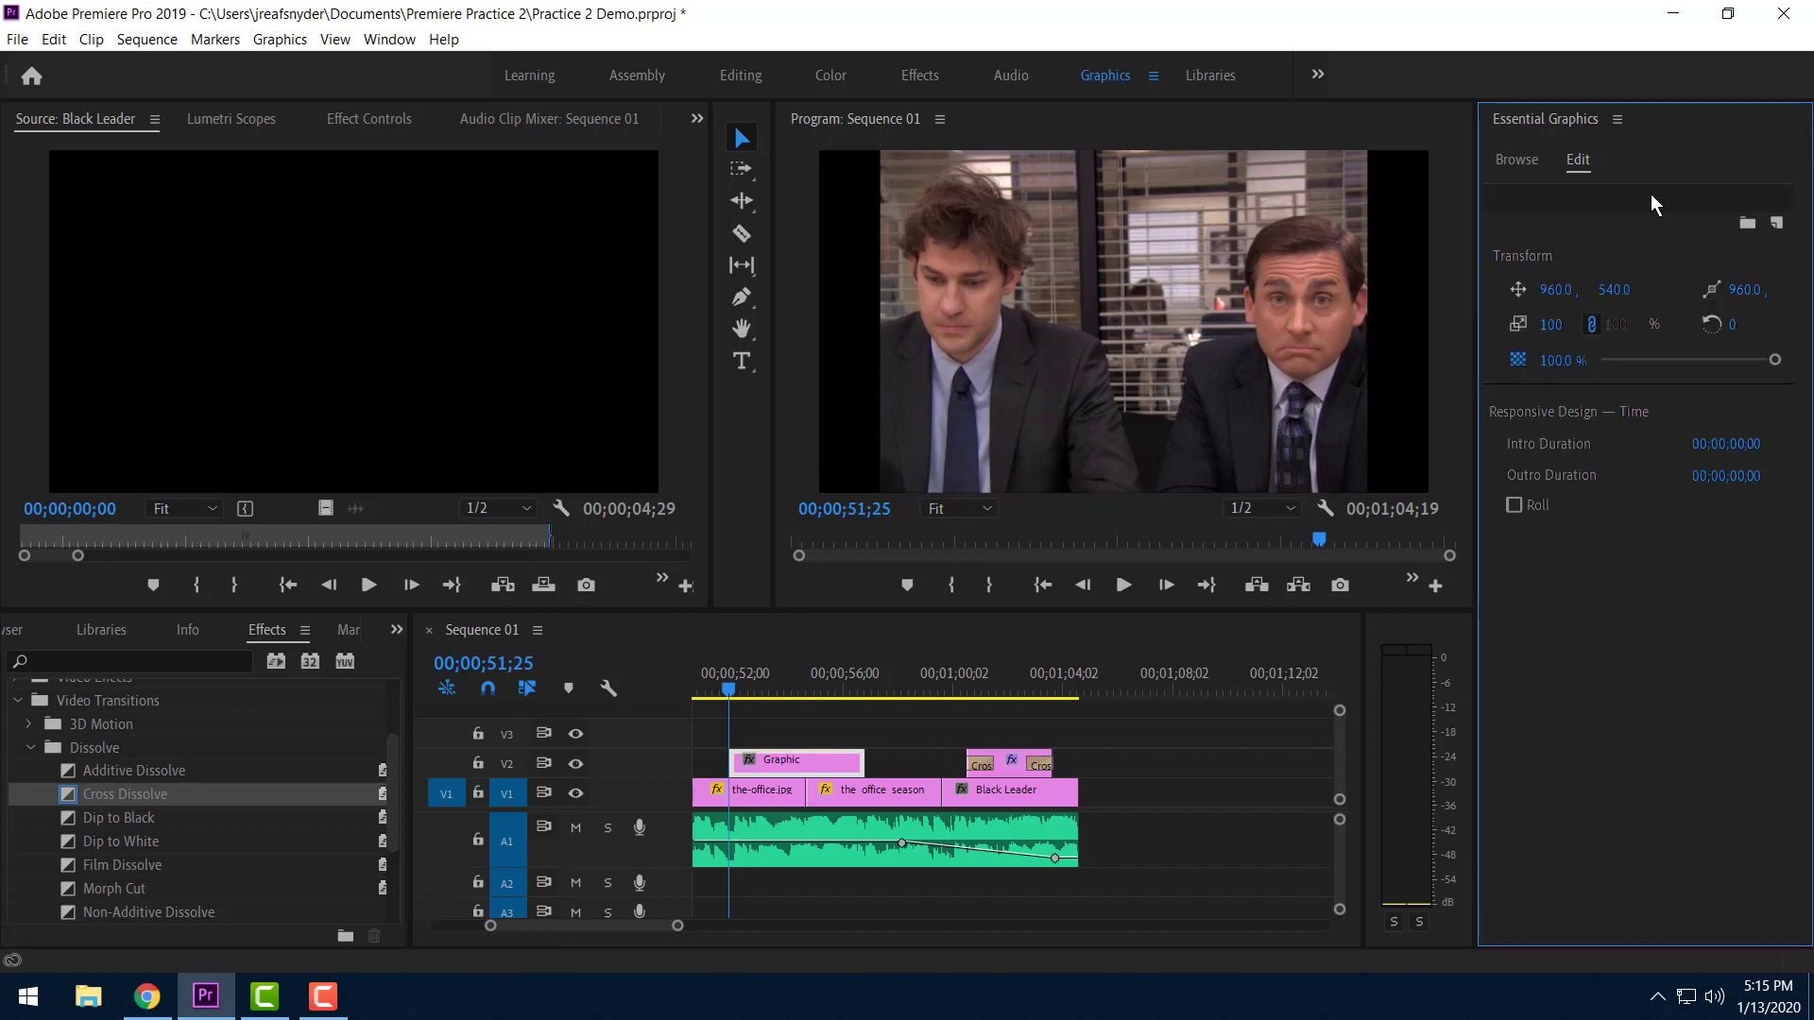
pyautogui.click(1776, 223)
pyautogui.click(1696, 247)
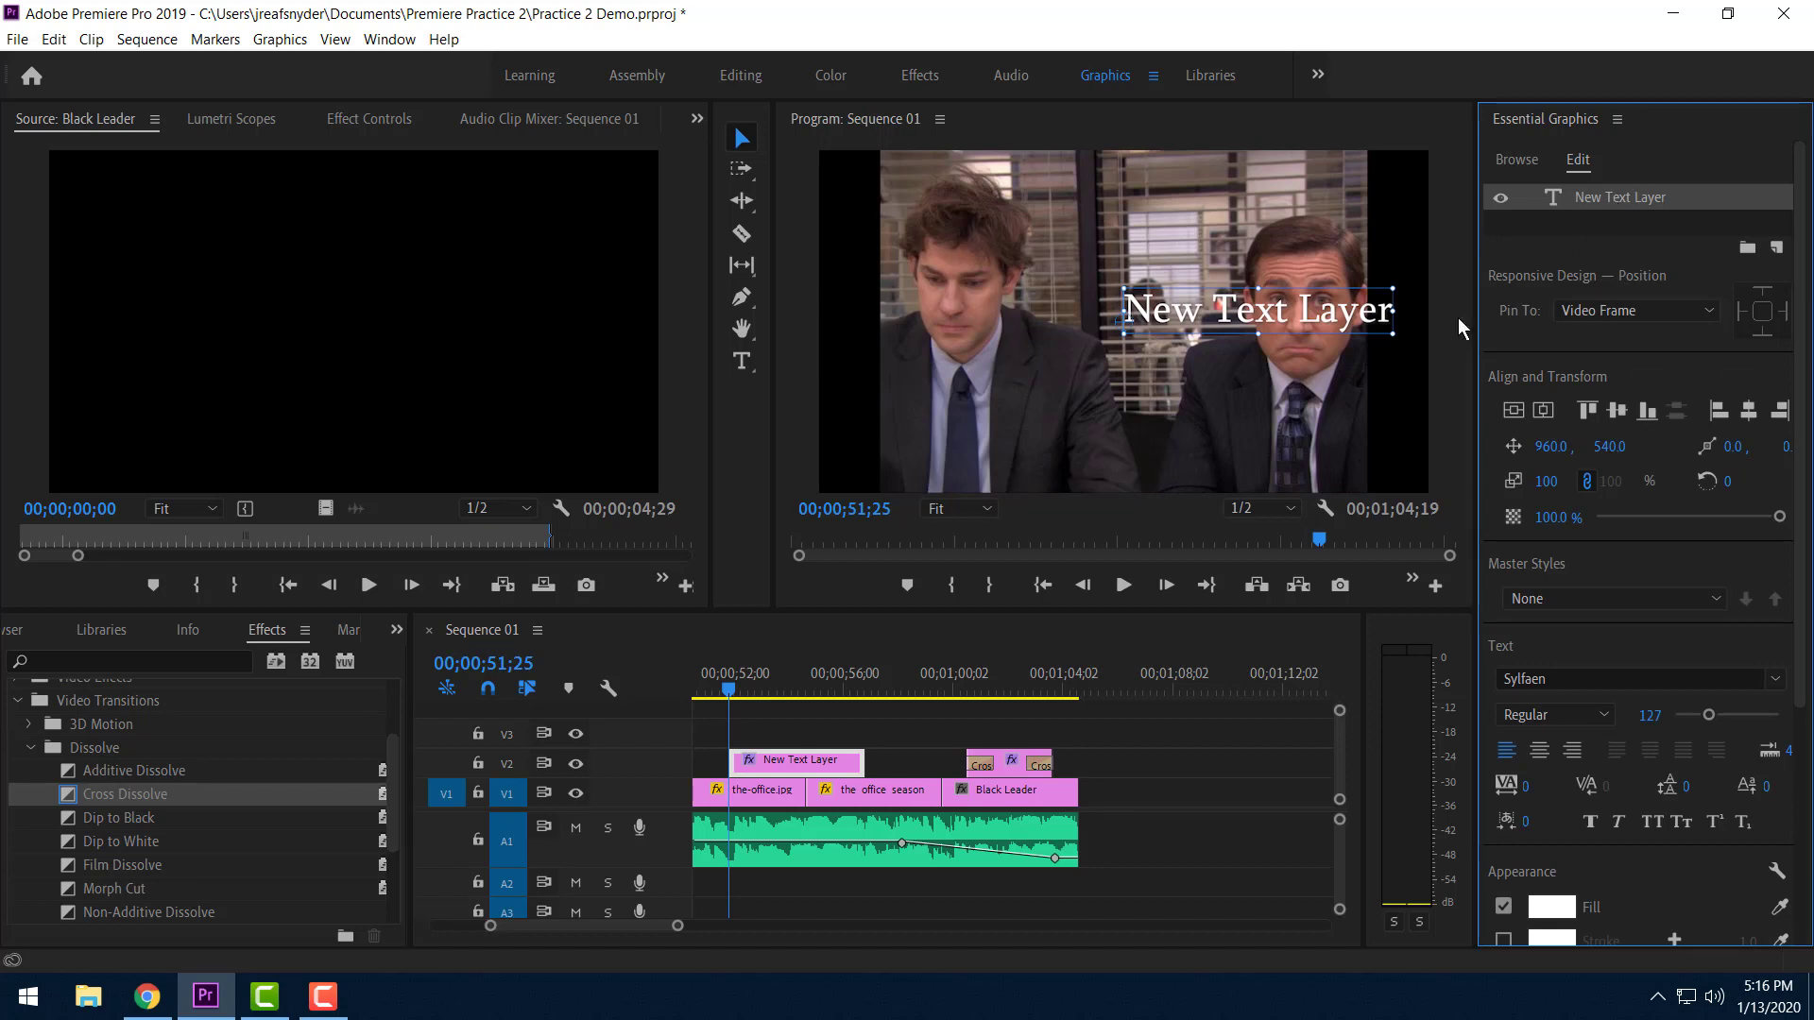
# Replace the placeholder wording of the new text layer with "The Bosses" using the Type tool.
pyautogui.click(741, 360)
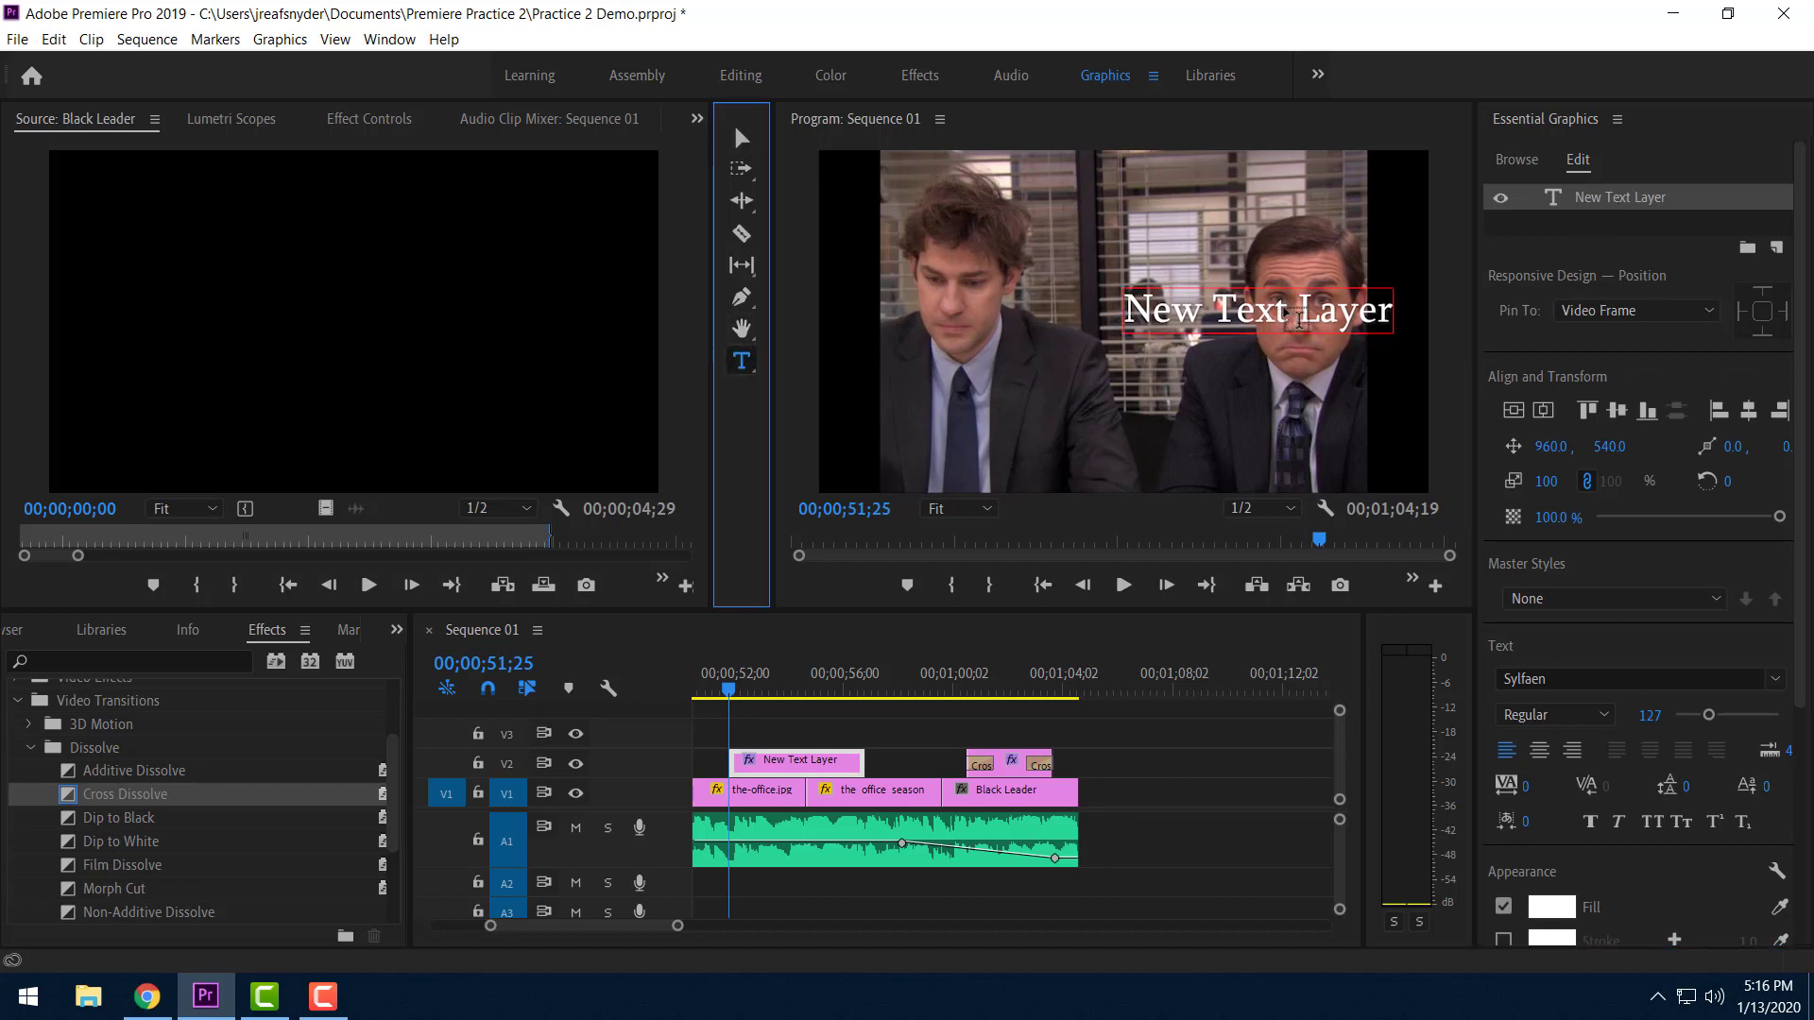
pyautogui.click(1267, 336)
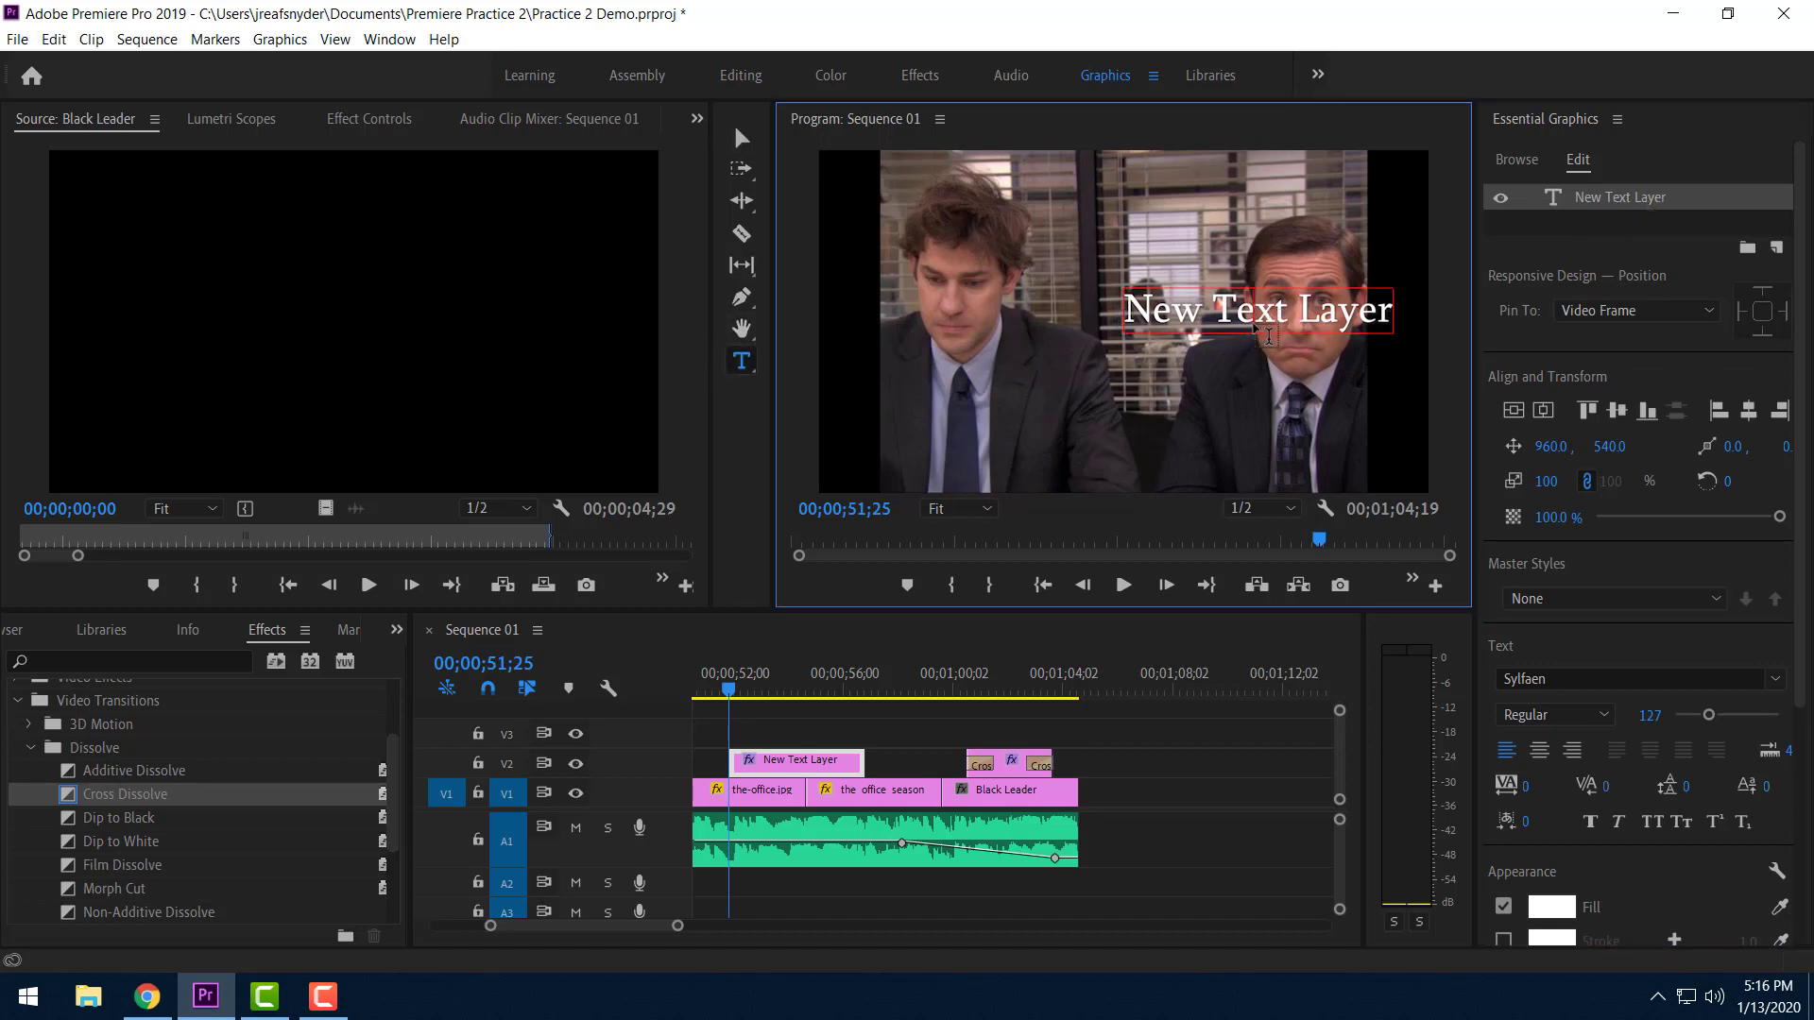
pyautogui.press('BackSpace')
pyautogui.press('BackSpace')
pyautogui.press('BackSpace')
pyautogui.press('BackSpace')
pyautogui.press('BackSpace')
pyautogui.press('BackSpace')
pyautogui.press('BackSpace')
pyautogui.press('BackSpace')
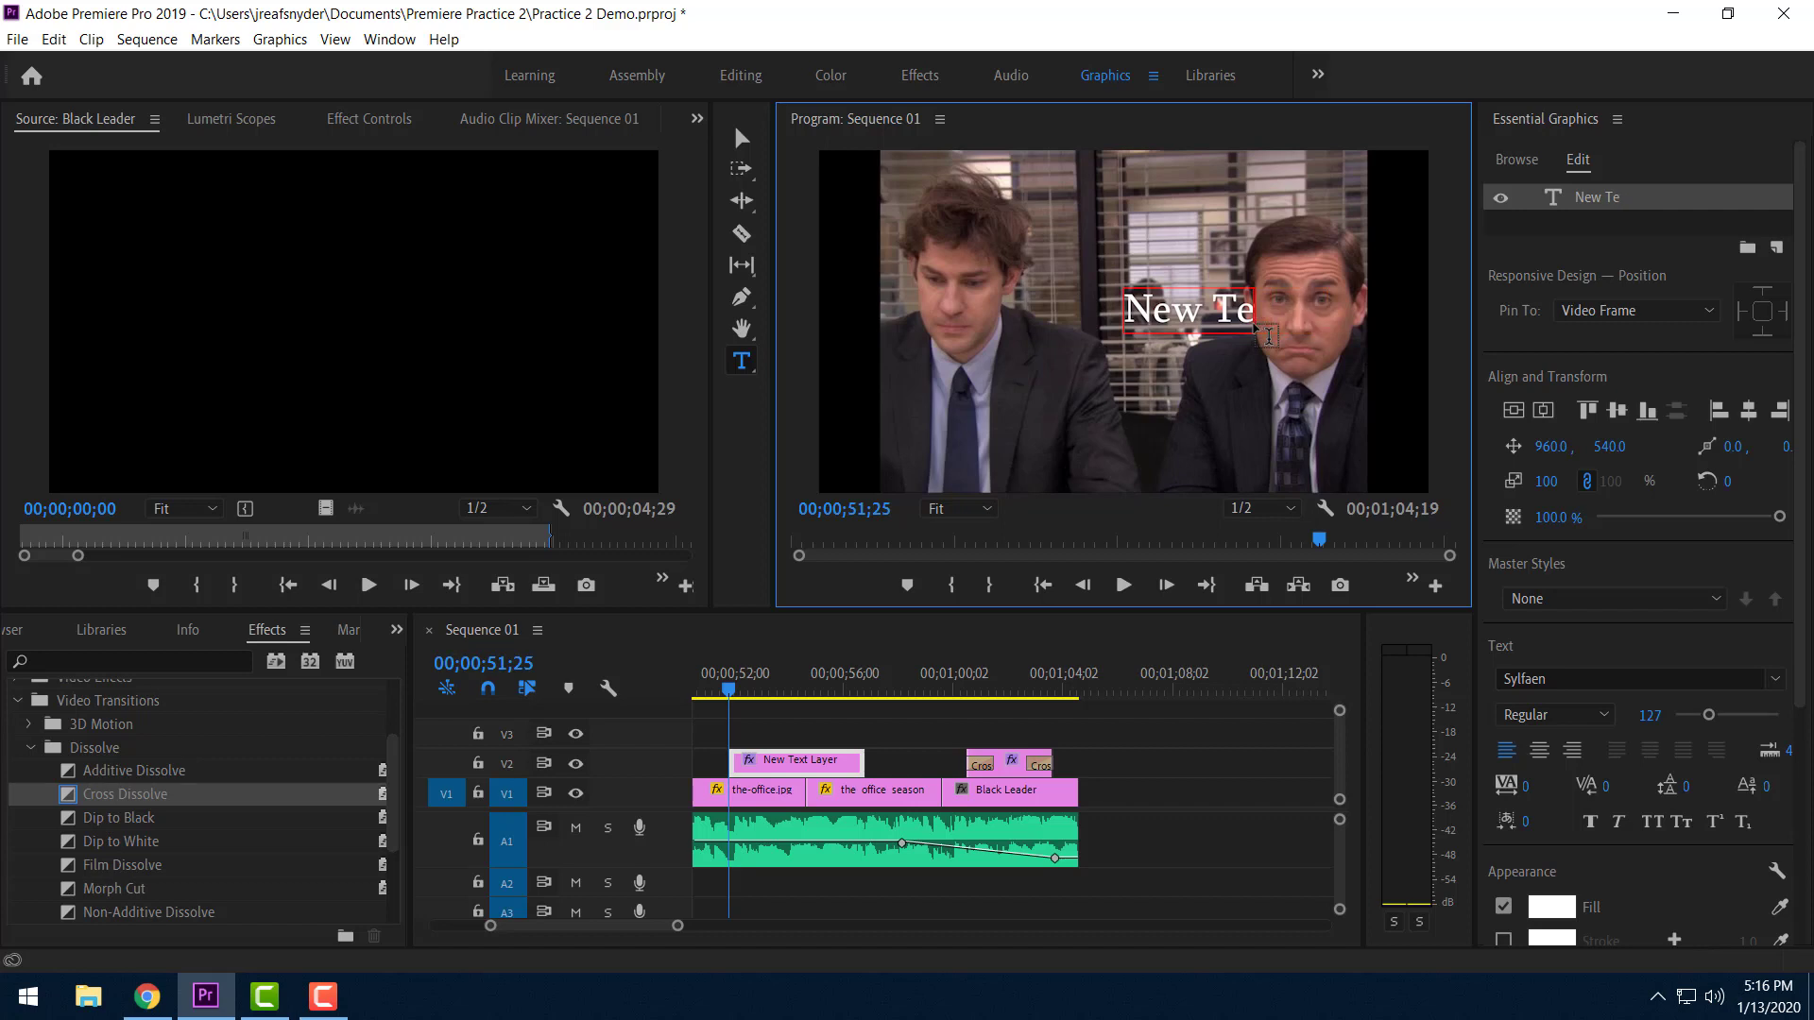
pyautogui.press('BackSpace')
pyautogui.press('BackSpace')
pyautogui.press('BackSpace')
pyautogui.press('BackSpace')
pyautogui.press('BackSpace')
pyautogui.press('BackSpace')
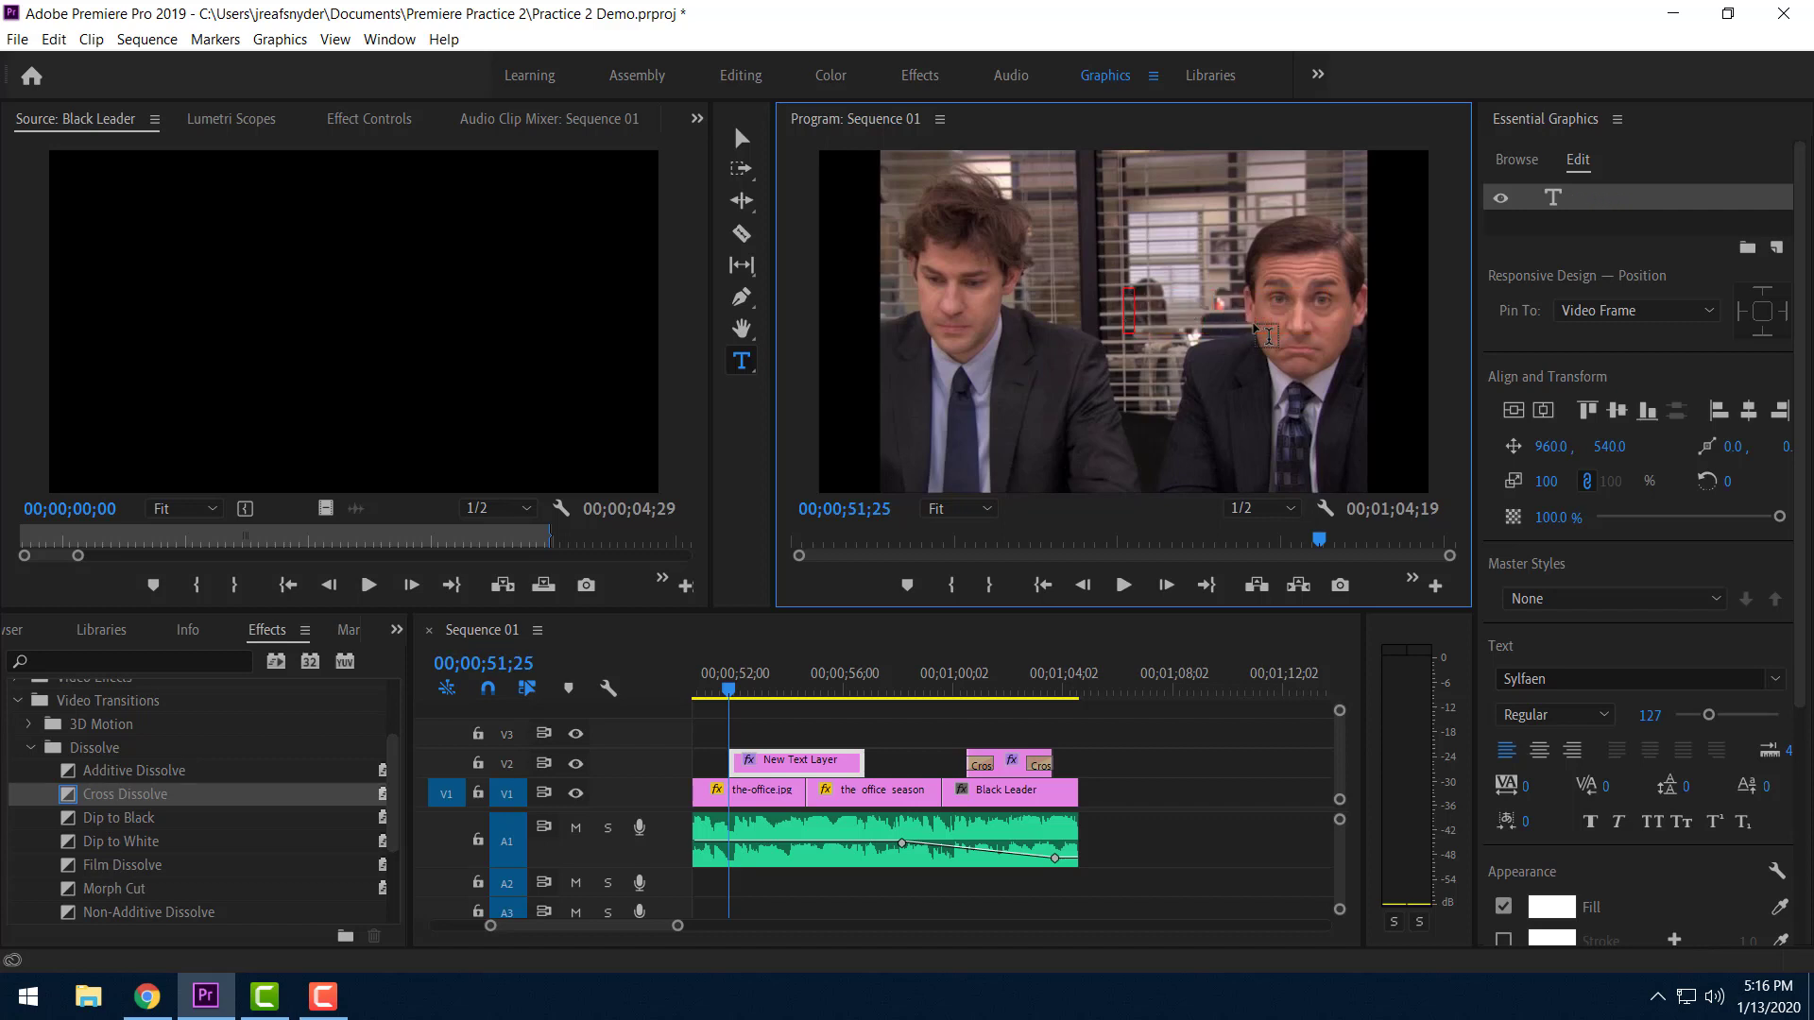
pyautogui.write('The Bosses')
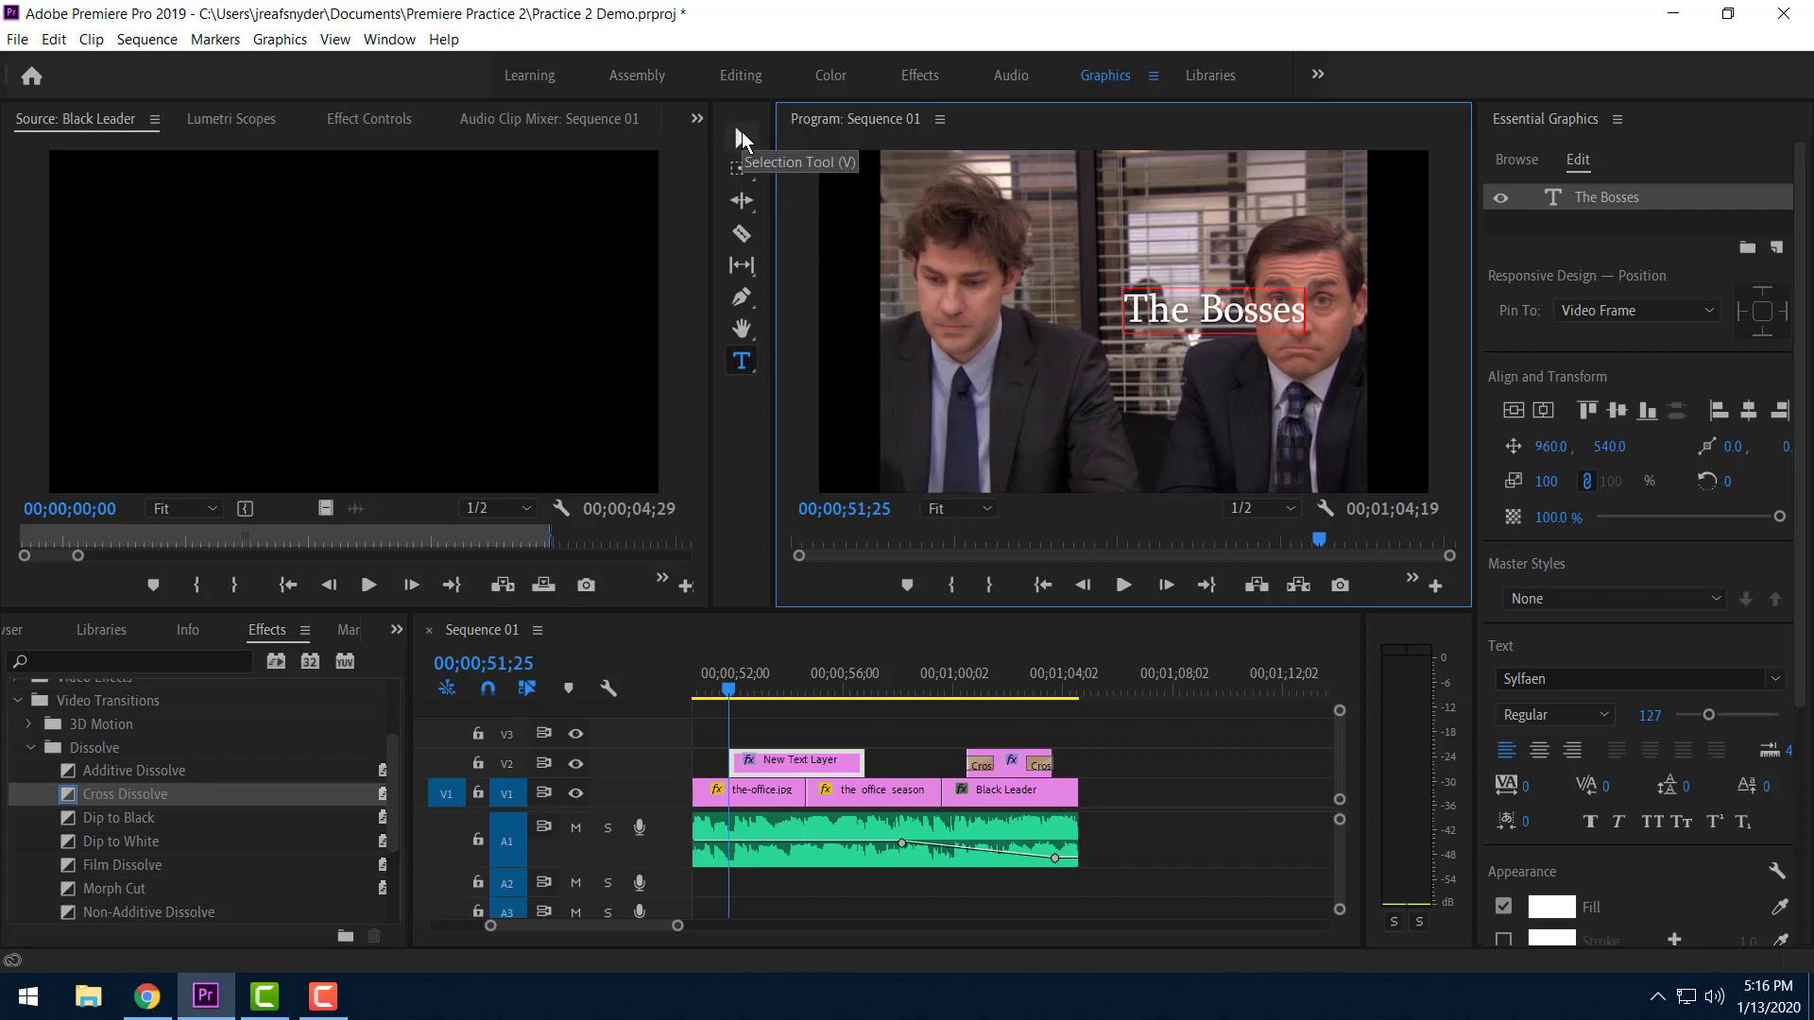
# Move The Bosses text to the bottom centre of the picture, between the two men.
pyautogui.click(742, 138)
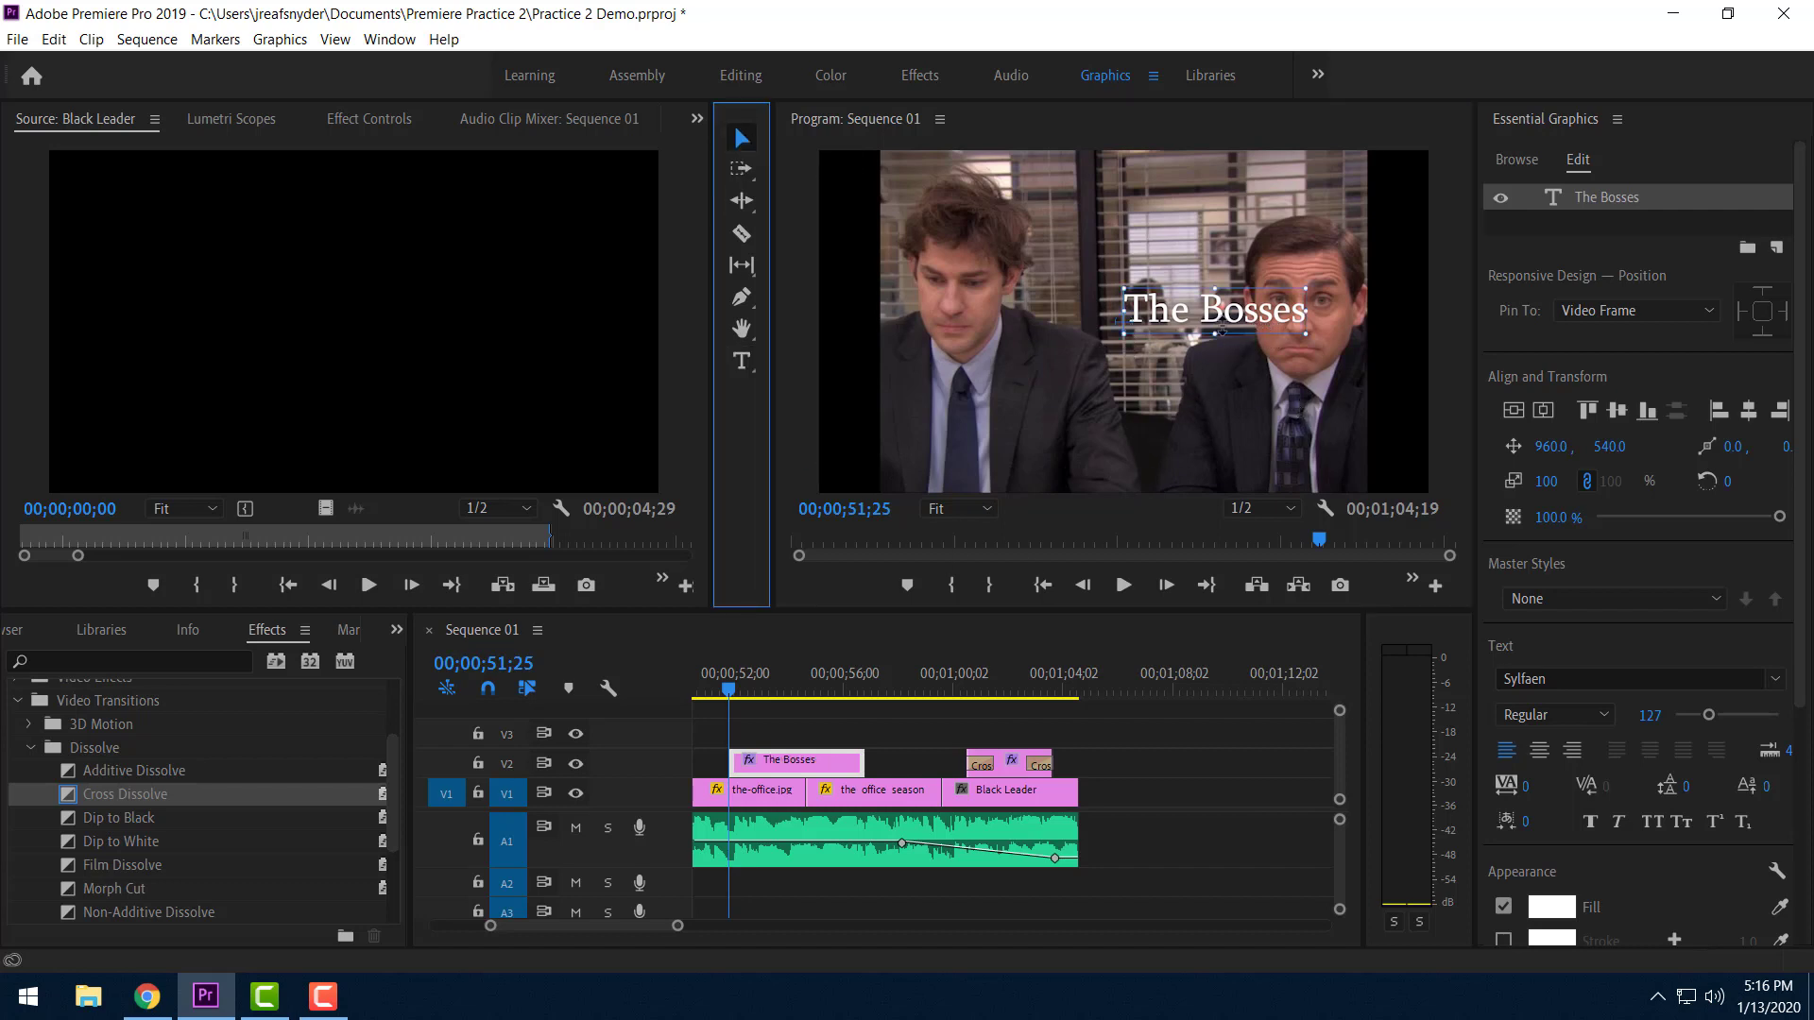
pyautogui.moveTo(1161, 320); pyautogui.dragTo(1023, 476)
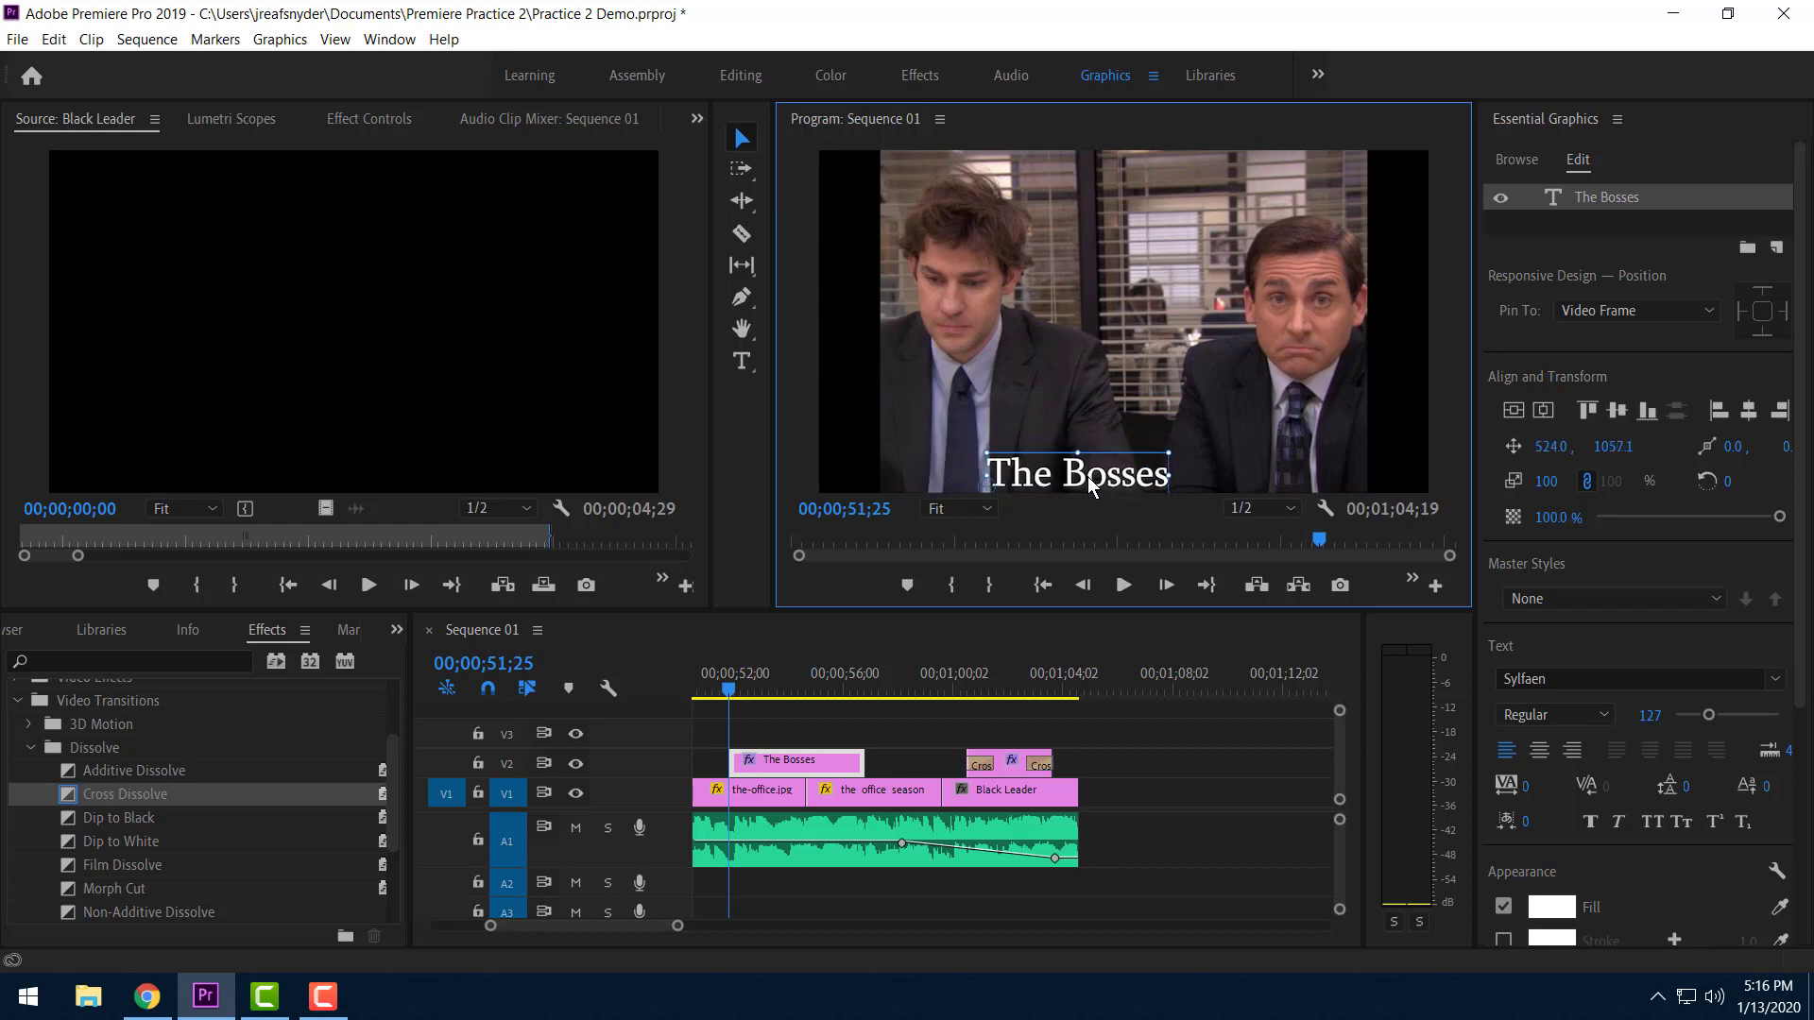
pyautogui.click(1199, 801)
# Shorten The Bosses title clip on V2 and shift it earlier so it lies within the the-office.jpg clip.
pyautogui.click(816, 761)
pyautogui.moveTo(873, 761); pyautogui.dragTo(771, 761)
pyautogui.scroll(2, 581, 930)
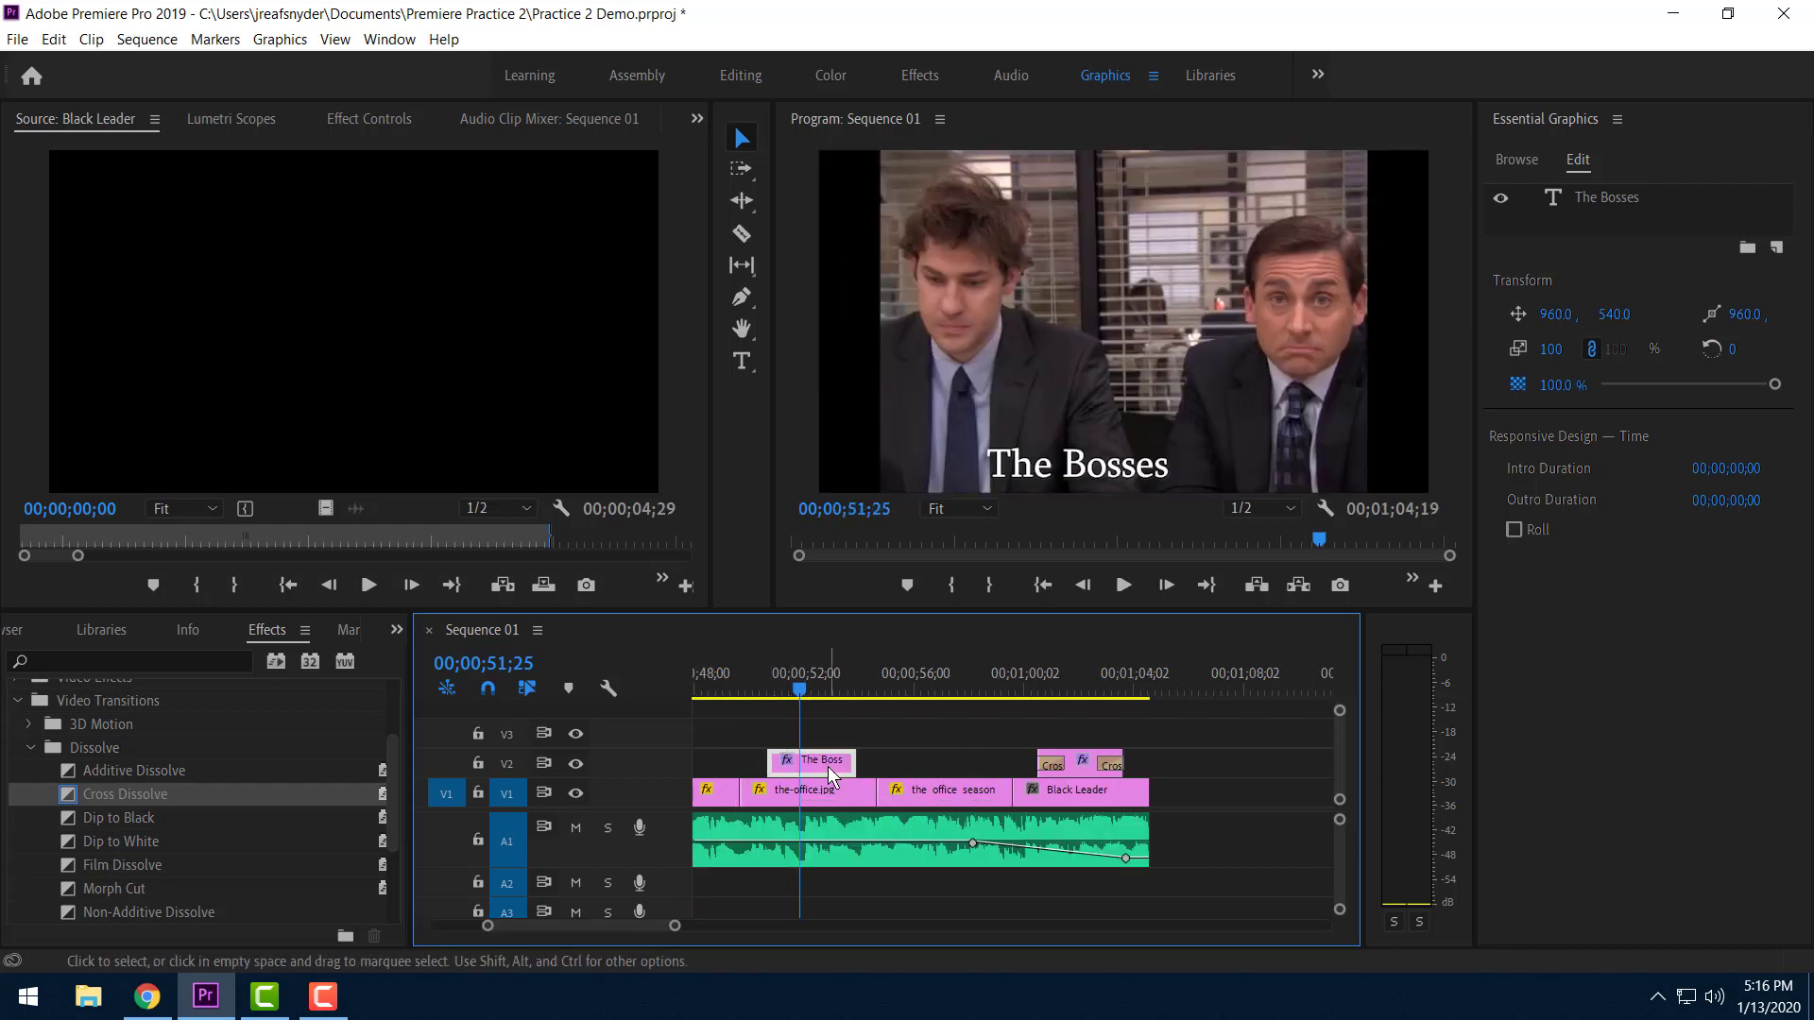
# Return the playhead to the start of the sequence at 00;00;00;00 and save the project.
pyautogui.moveTo(675, 926); pyautogui.dragTo(847, 940)
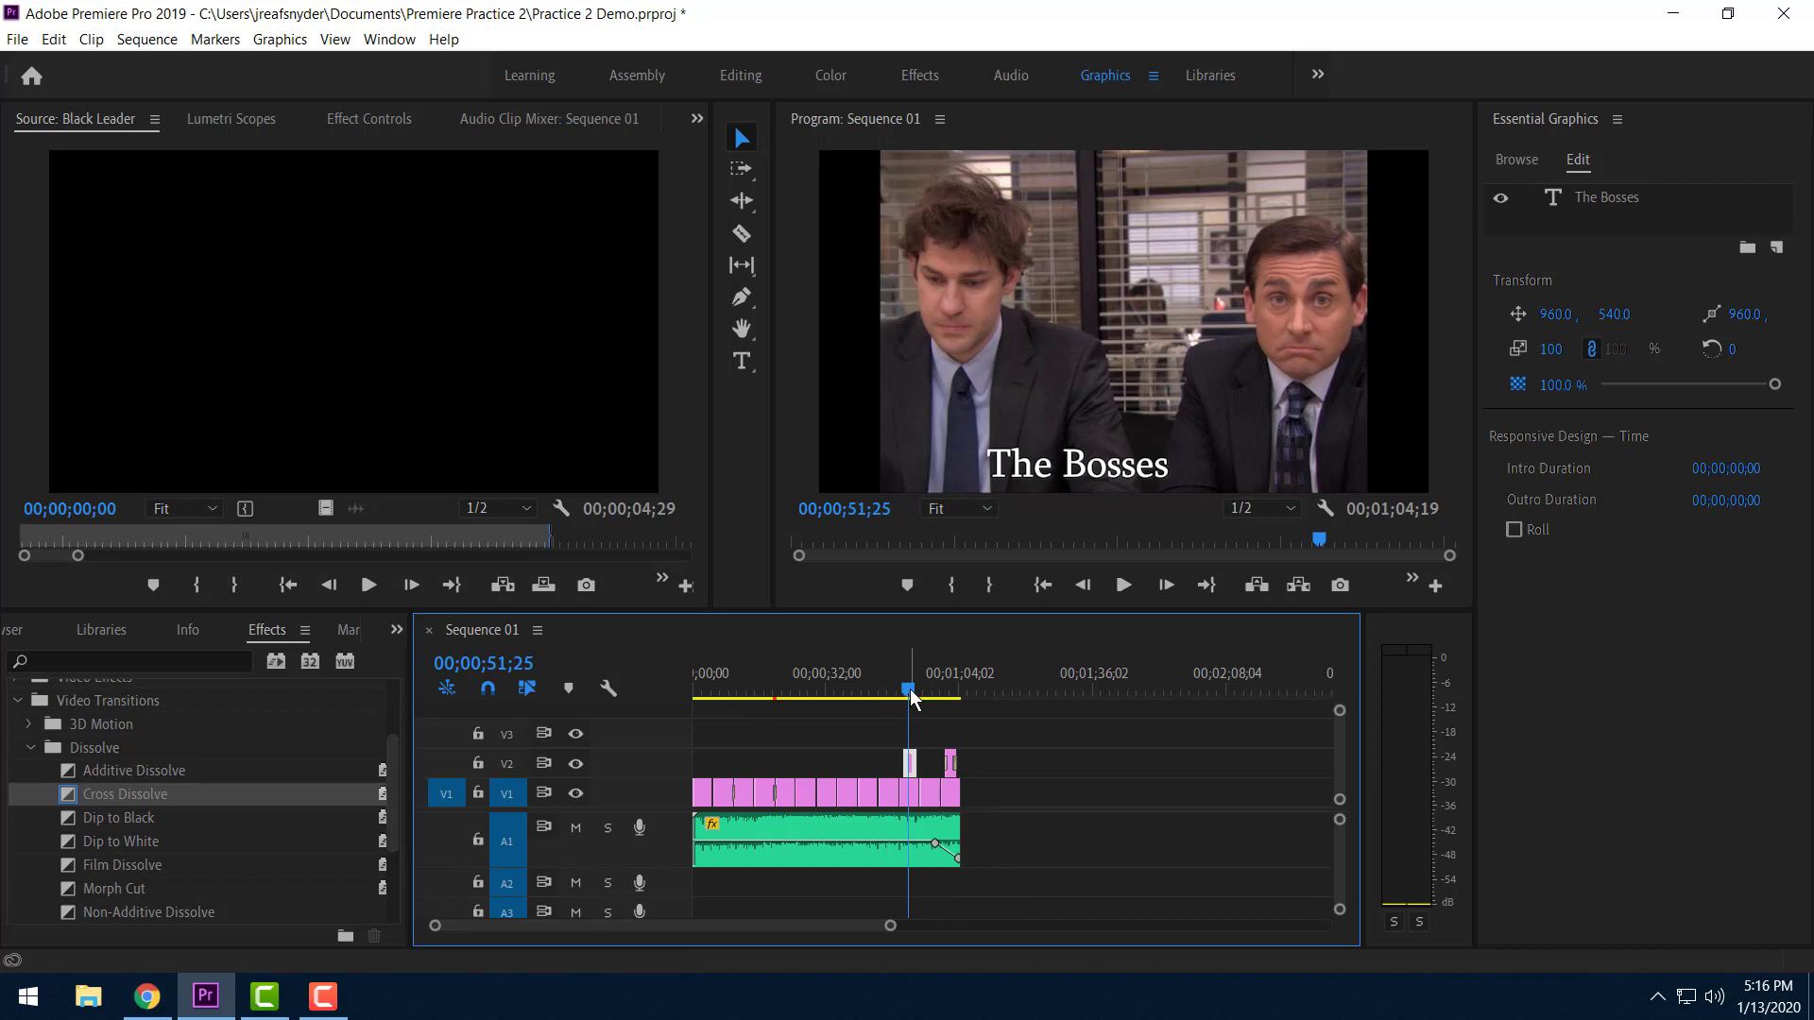
pyautogui.click(752, 688)
pyautogui.moveTo(682, 705); pyautogui.dragTo(609, 718)
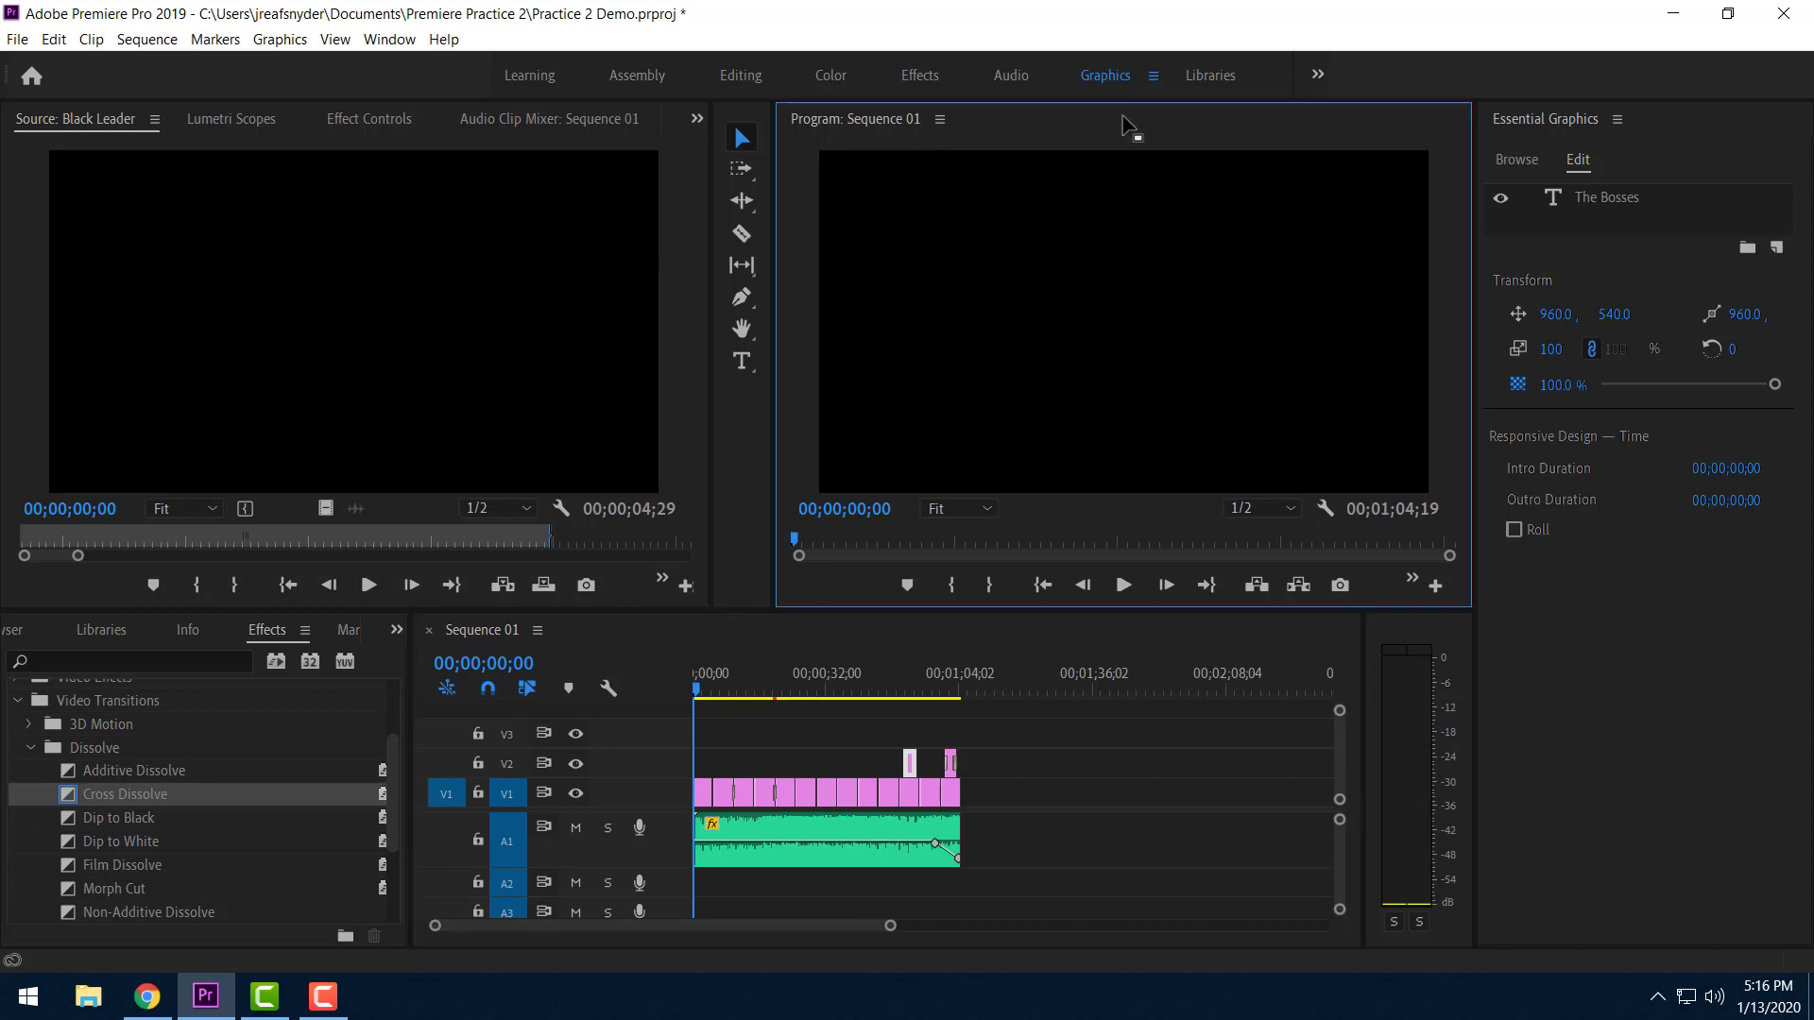
pyautogui.click(15, 42)
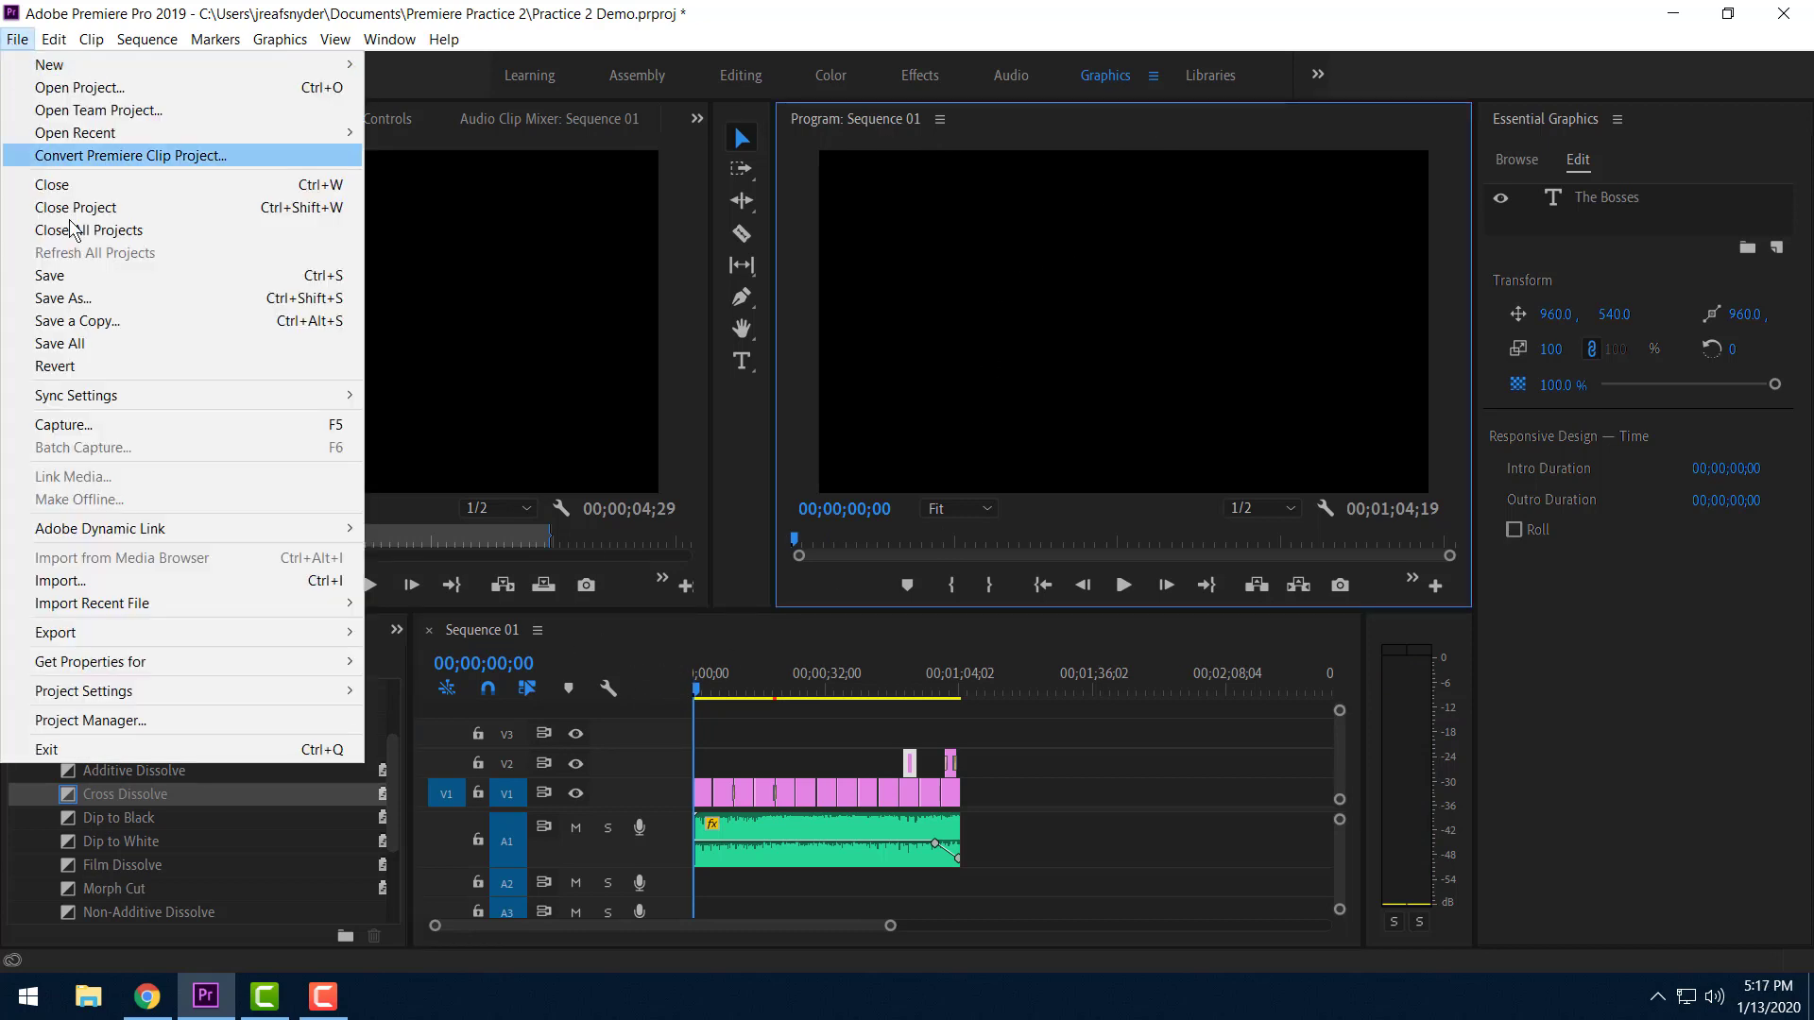
pyautogui.click(73, 275)
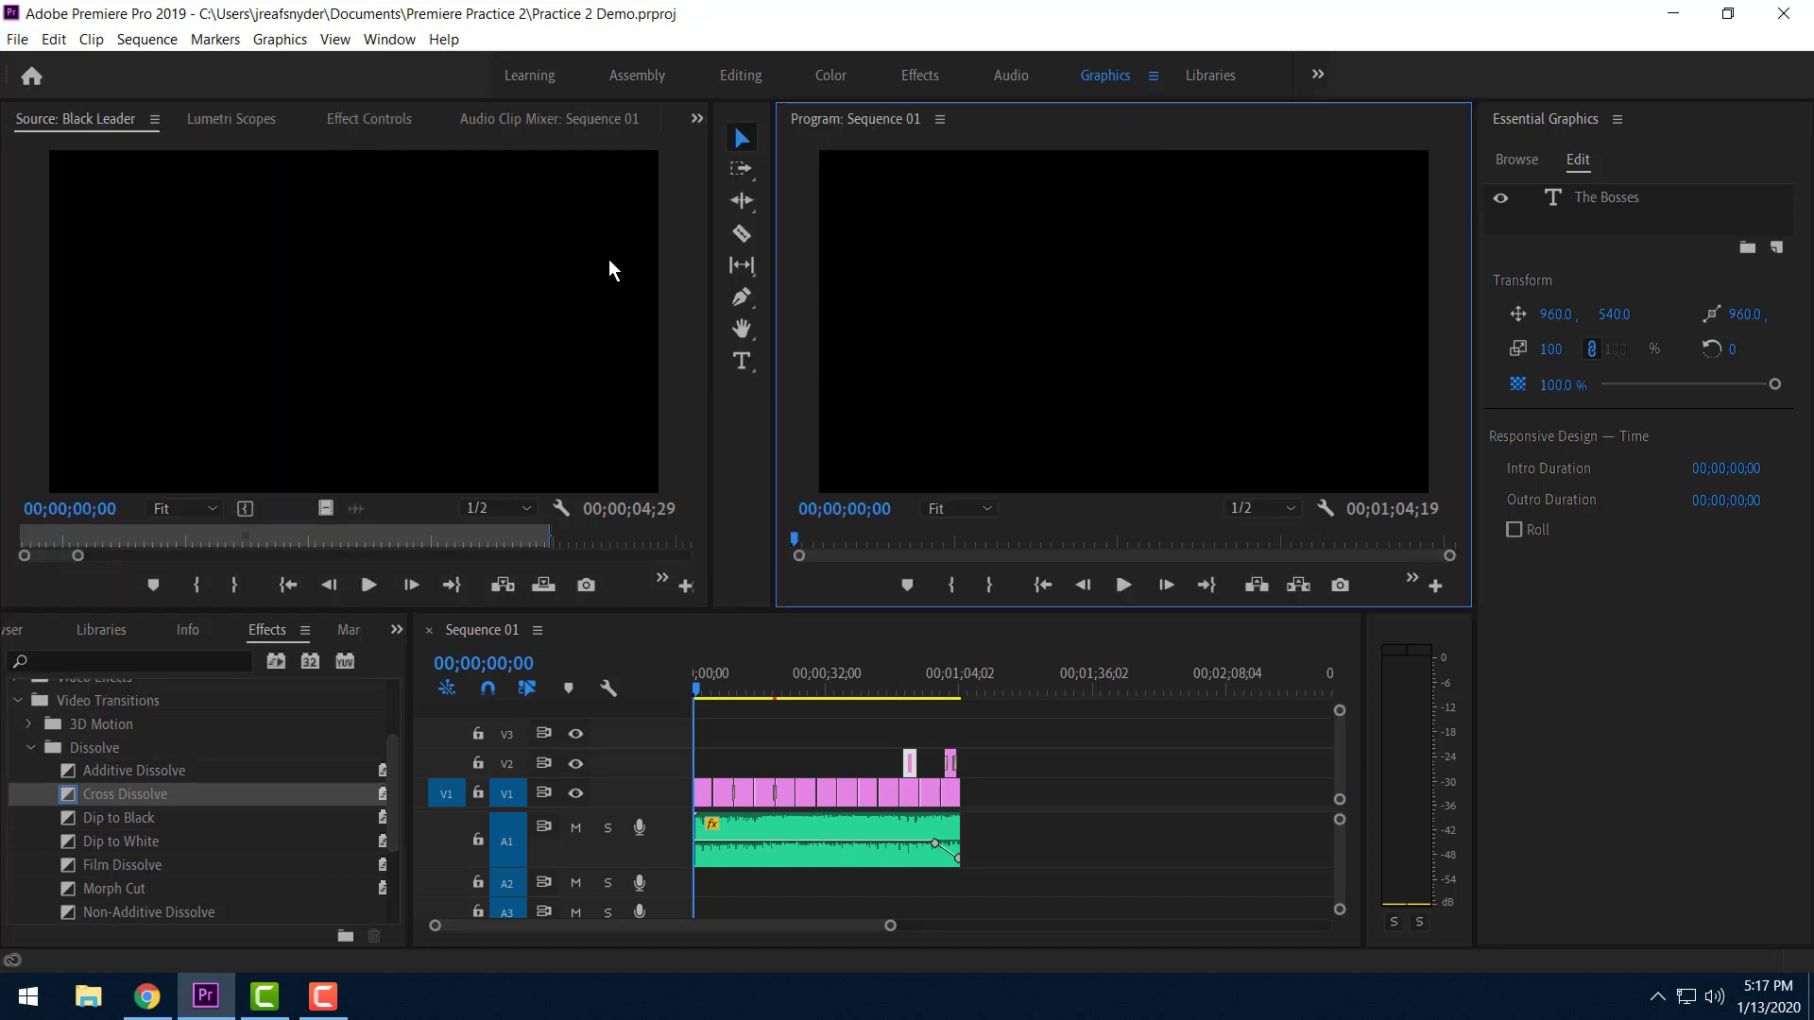
# Open the media export settings for the sequence and choose the H.264 format with the High Quality 720p HD preset.
pyautogui.click(15, 40)
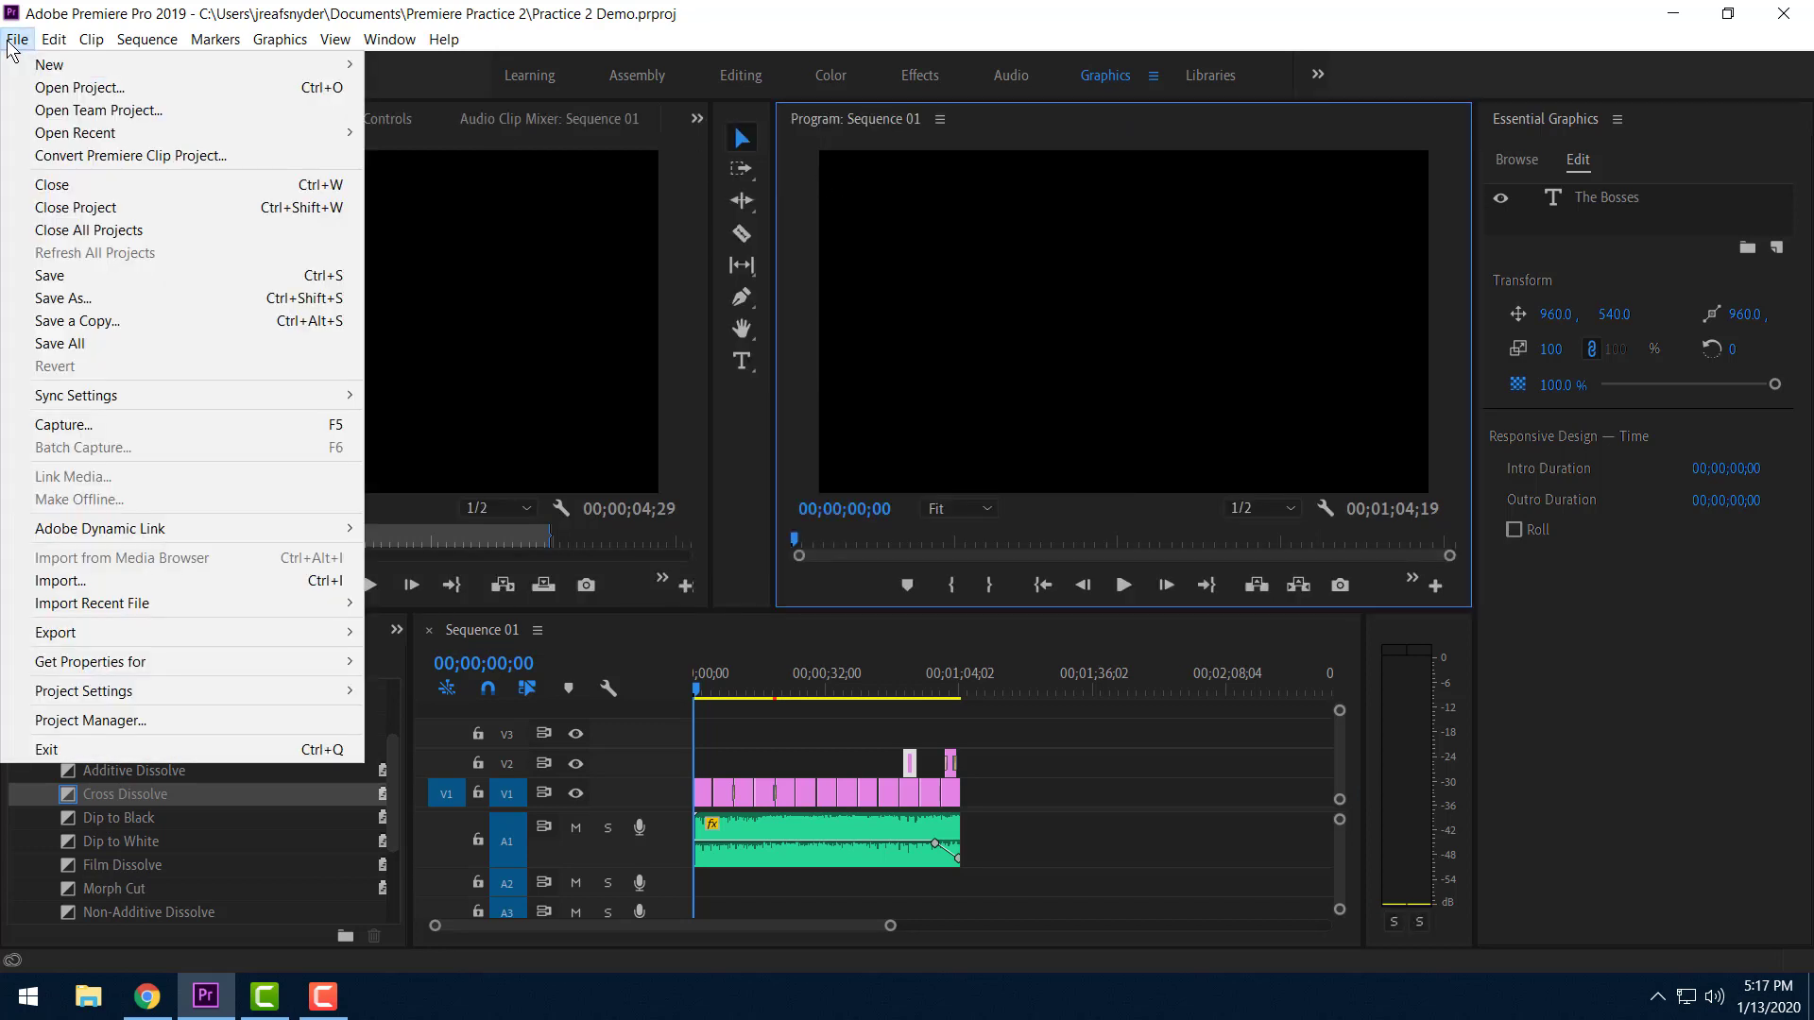
pyautogui.moveTo(97, 639)
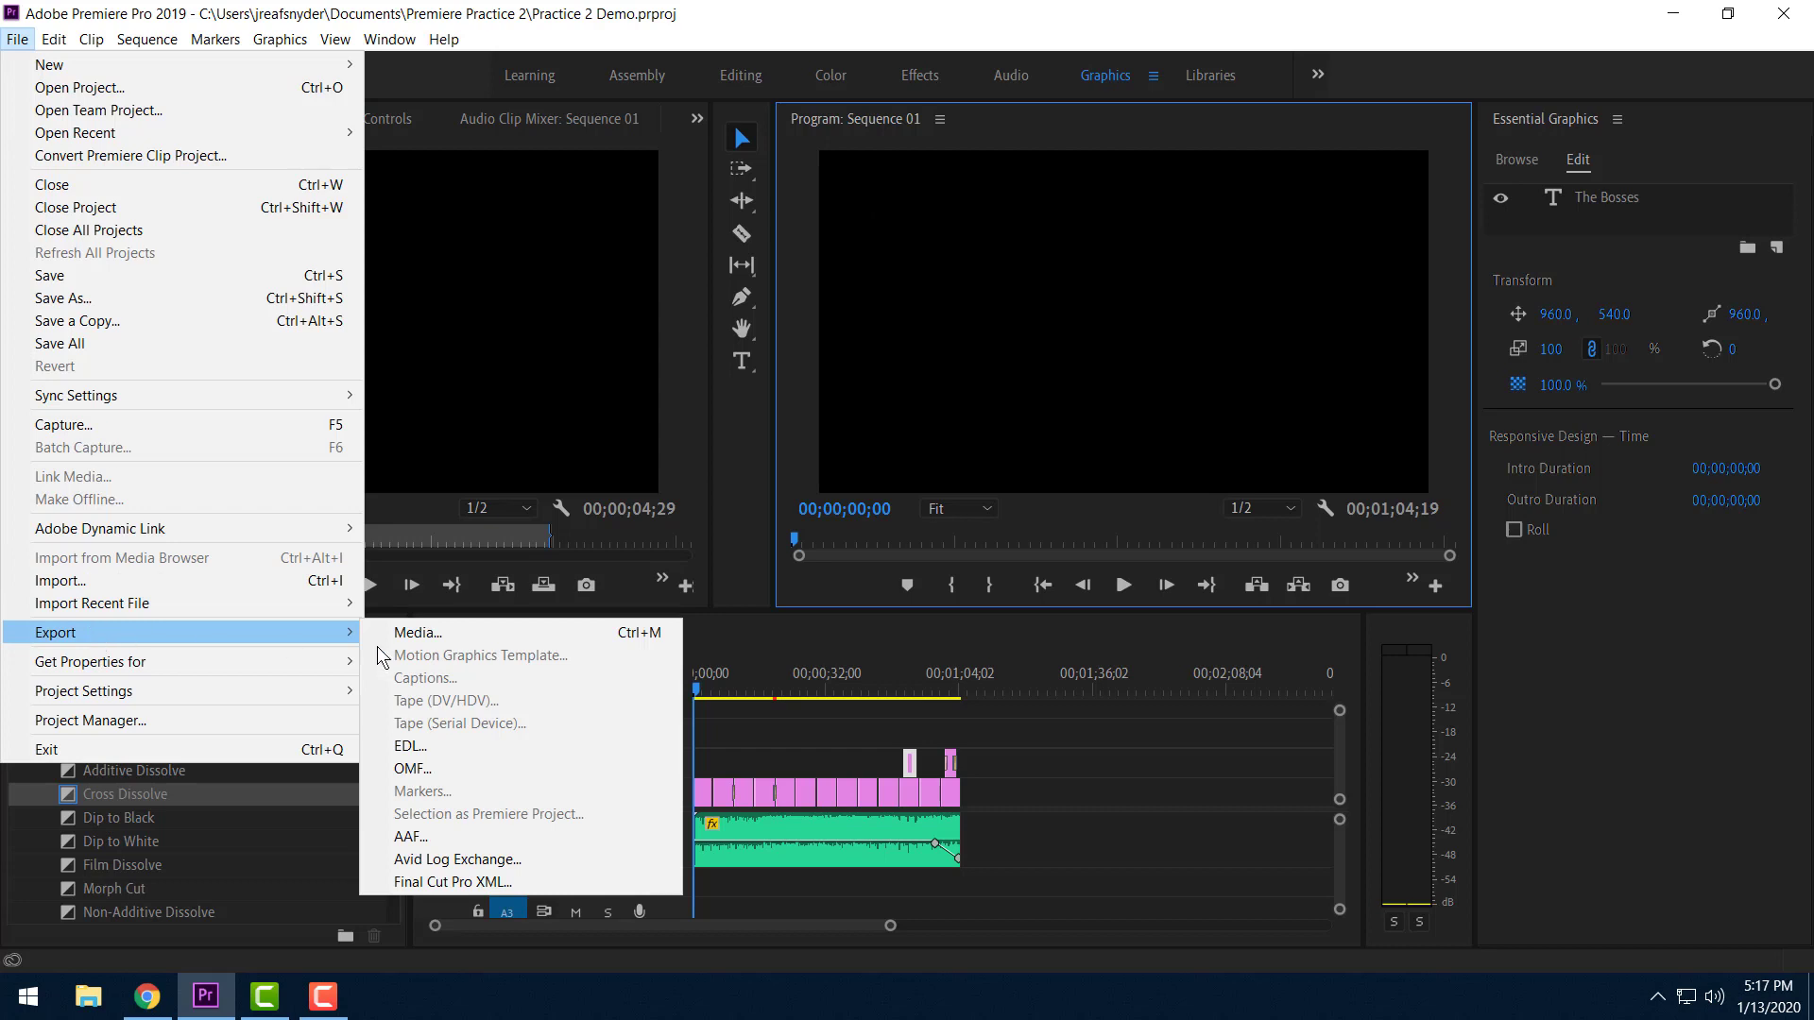
pyautogui.click(486, 637)
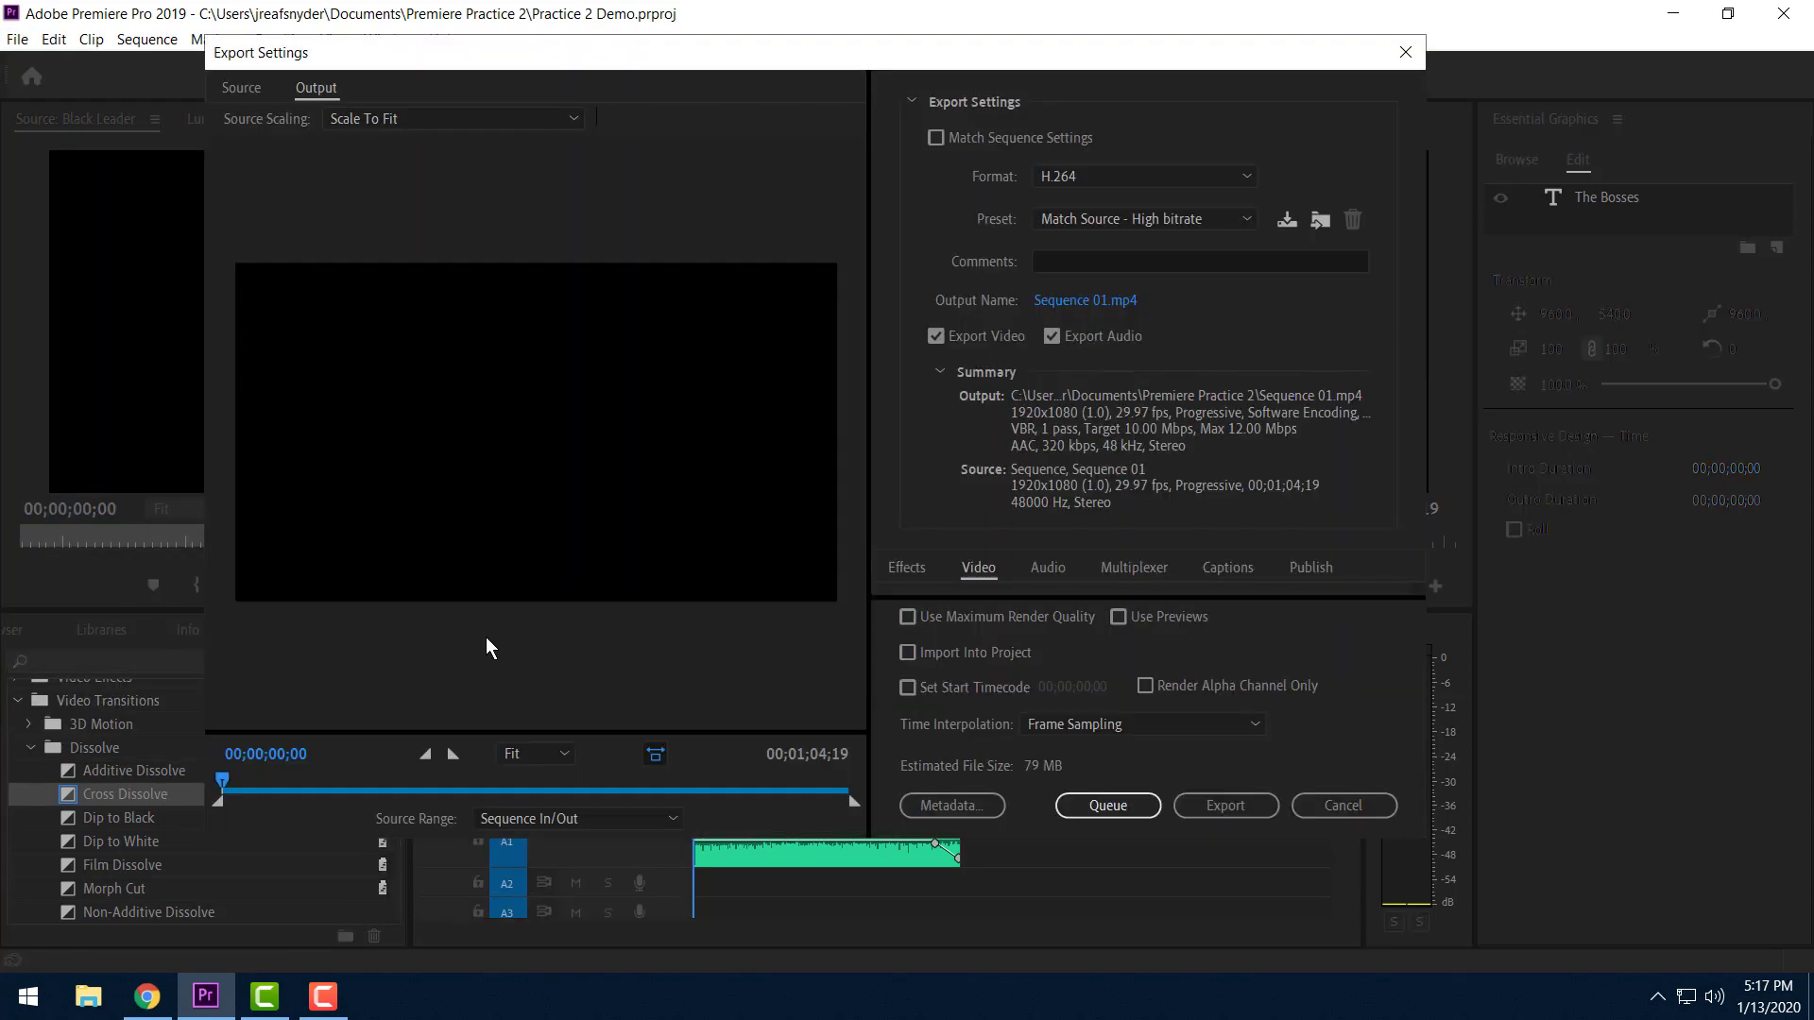
pyautogui.click(1087, 178)
pyautogui.click(1120, 466)
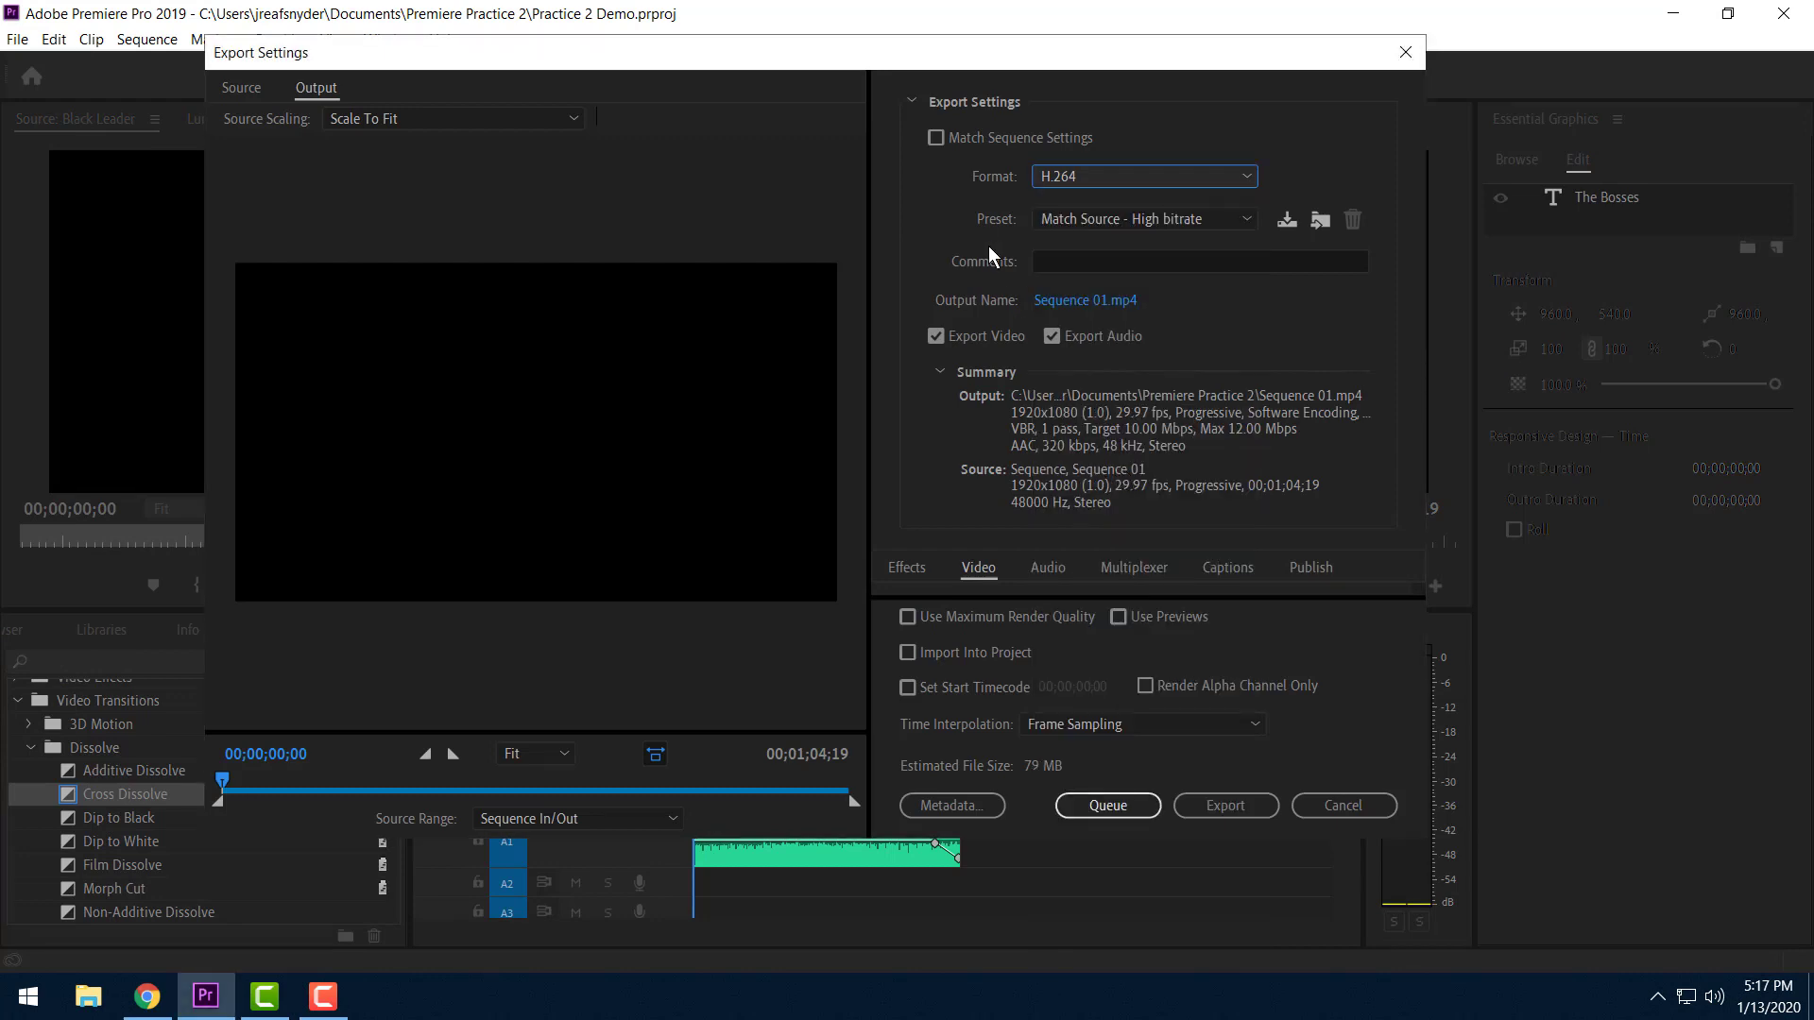
pyautogui.click(1068, 221)
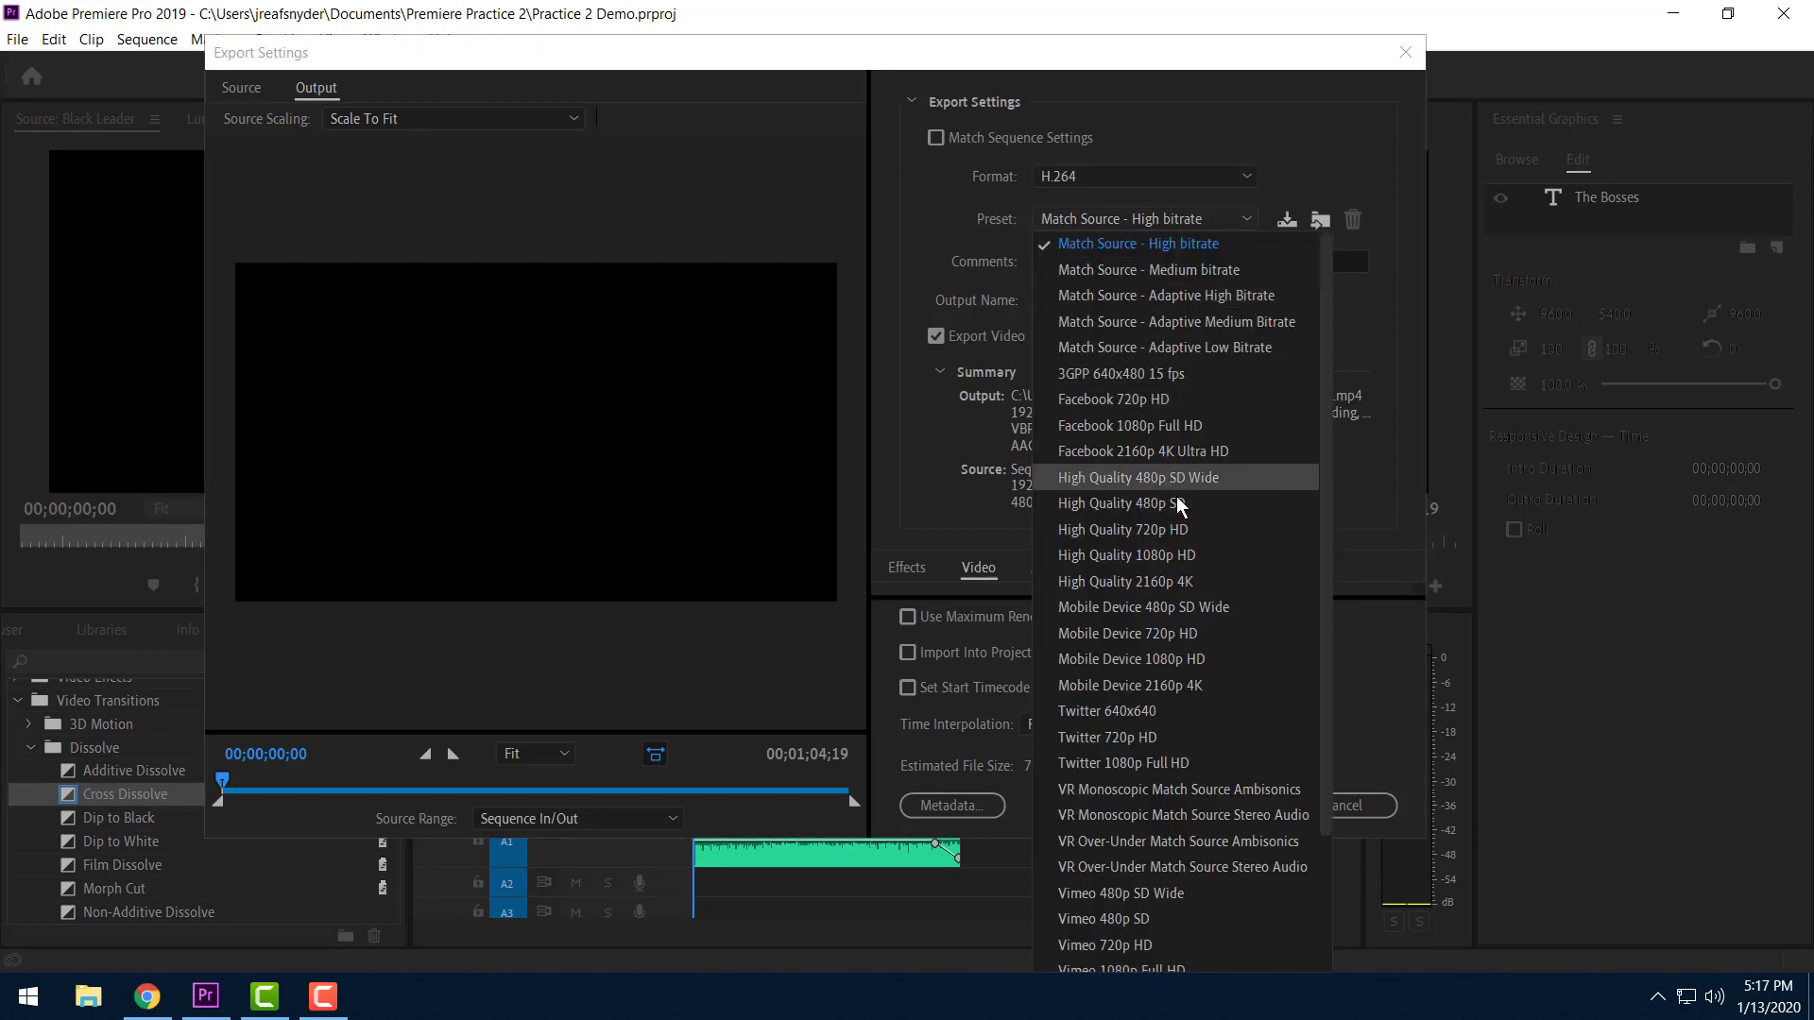
pyautogui.click(1186, 530)
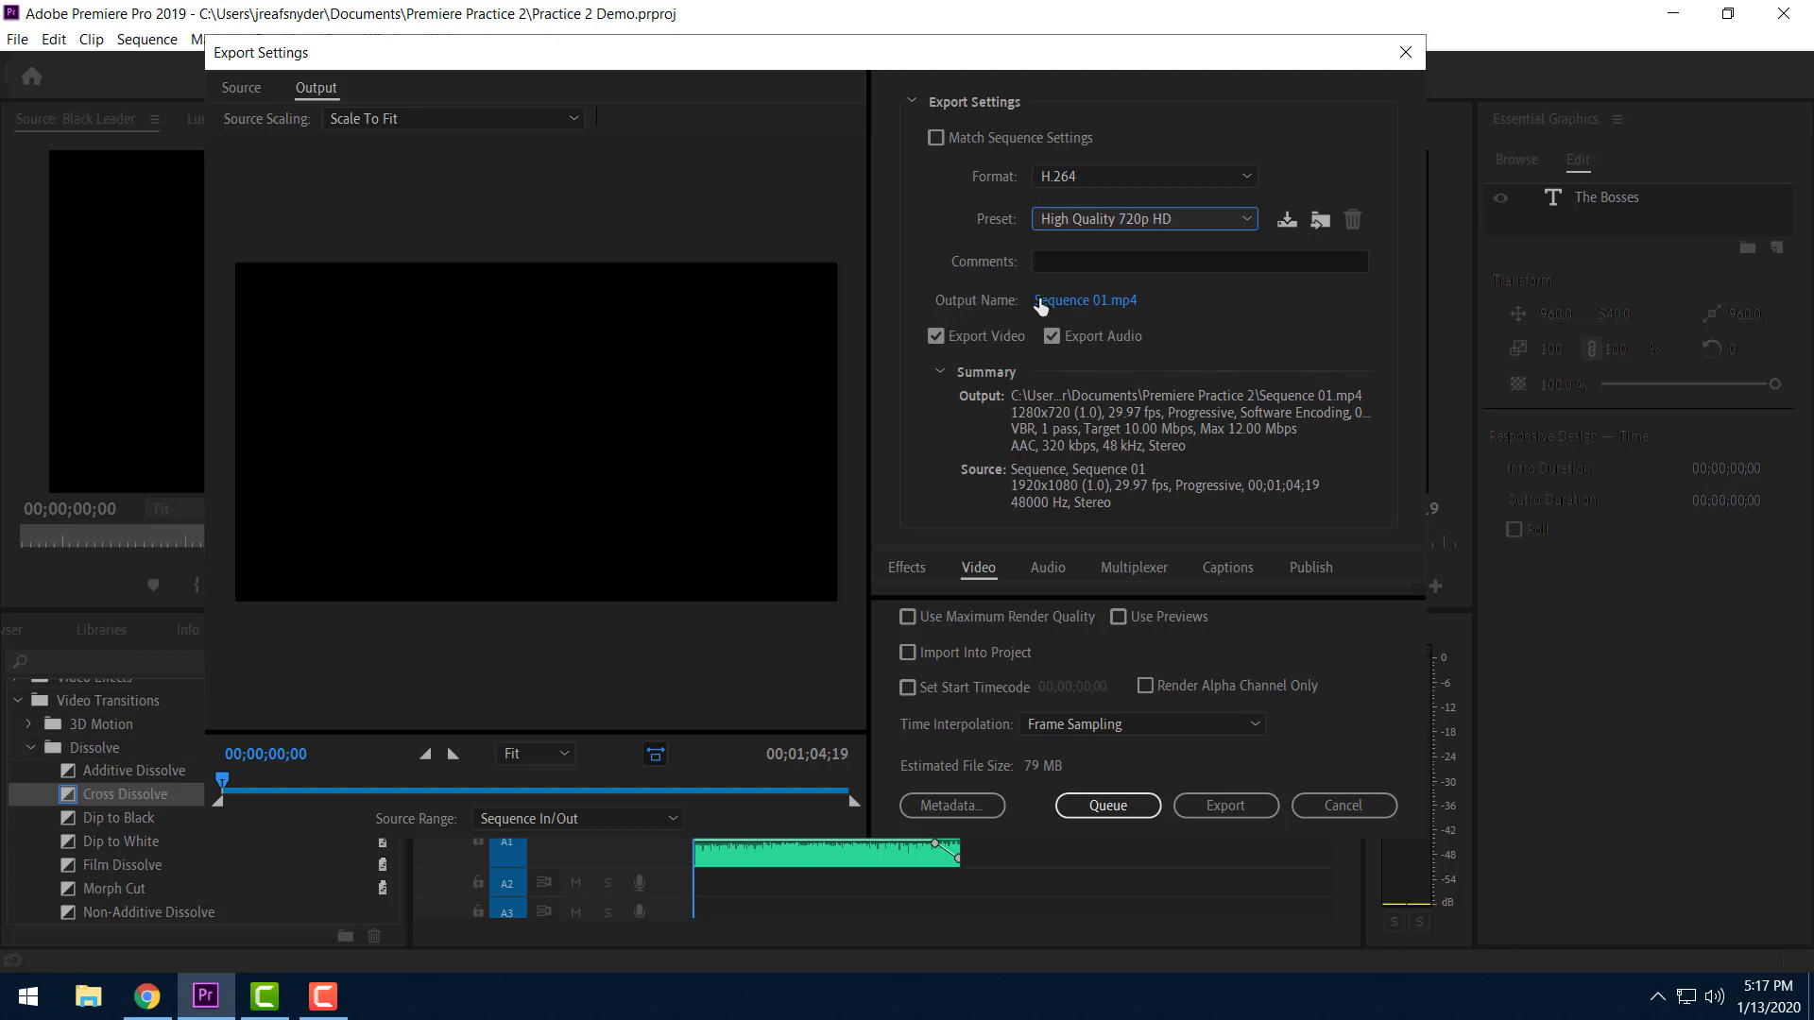
# Name the exported video file "practice" followed by the creator's surname and set the Pictures folder as its save location.
pyautogui.click(1080, 301)
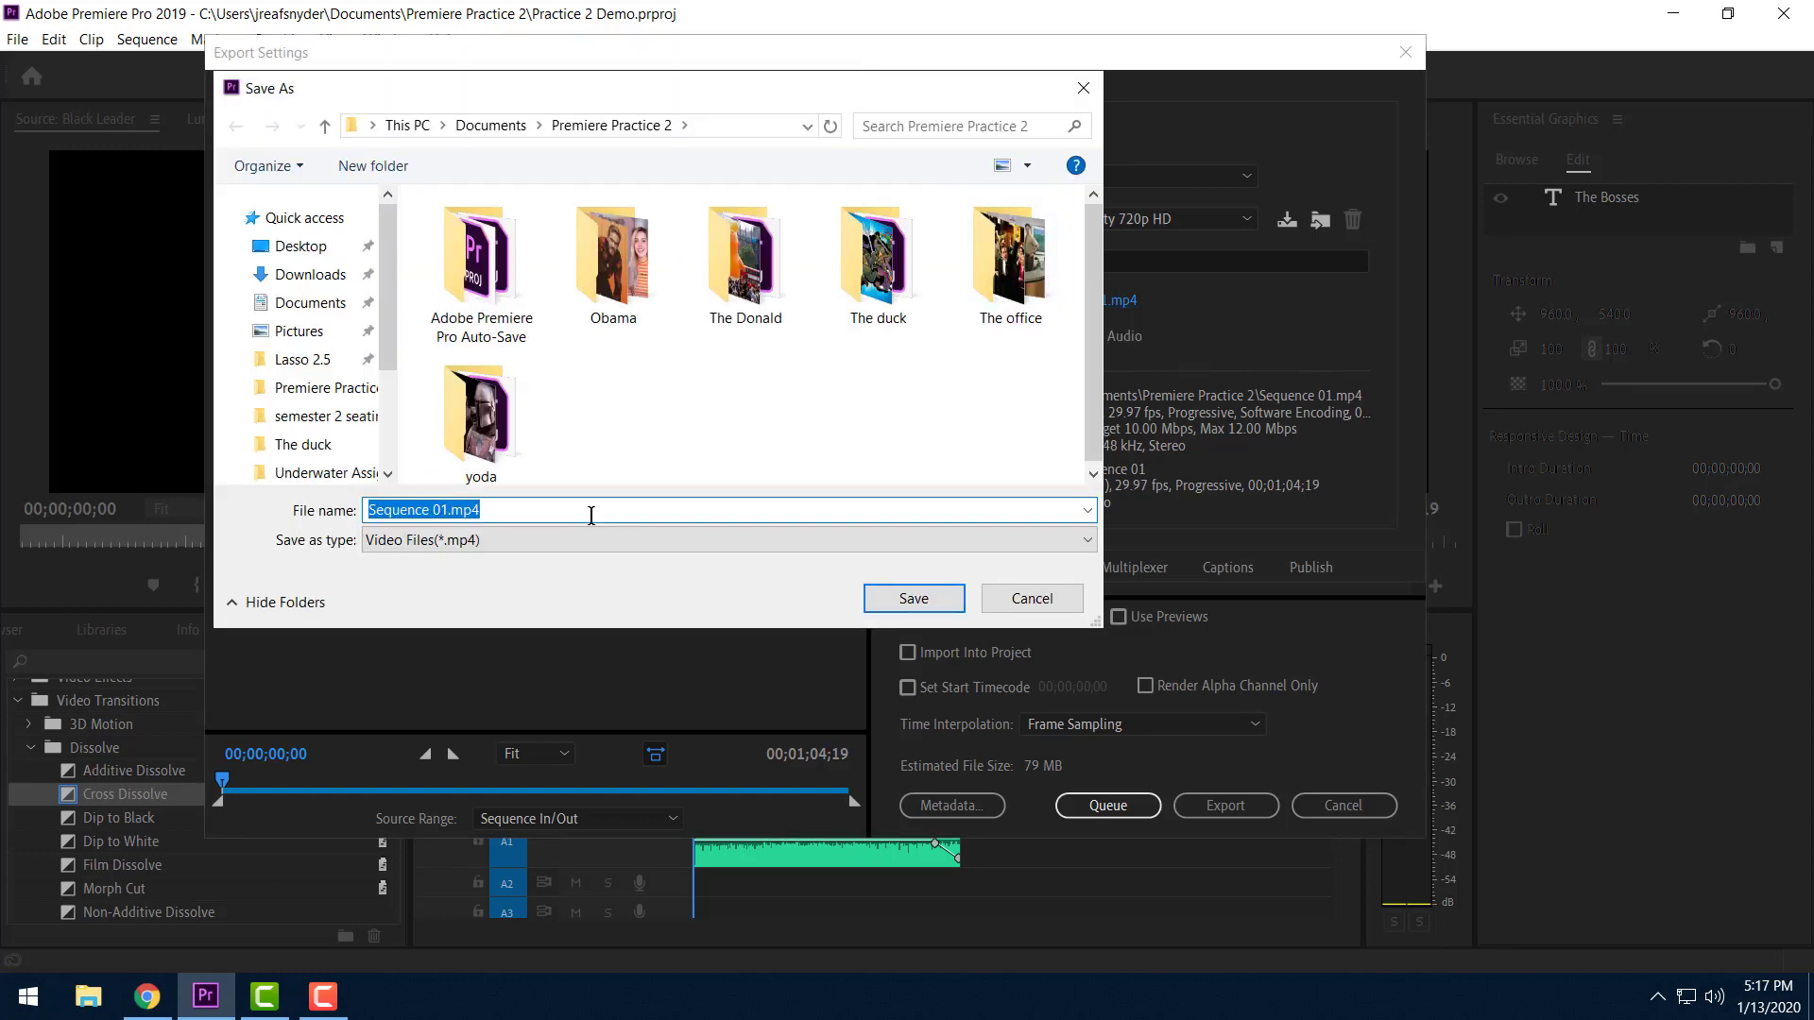
pyautogui.write('re')
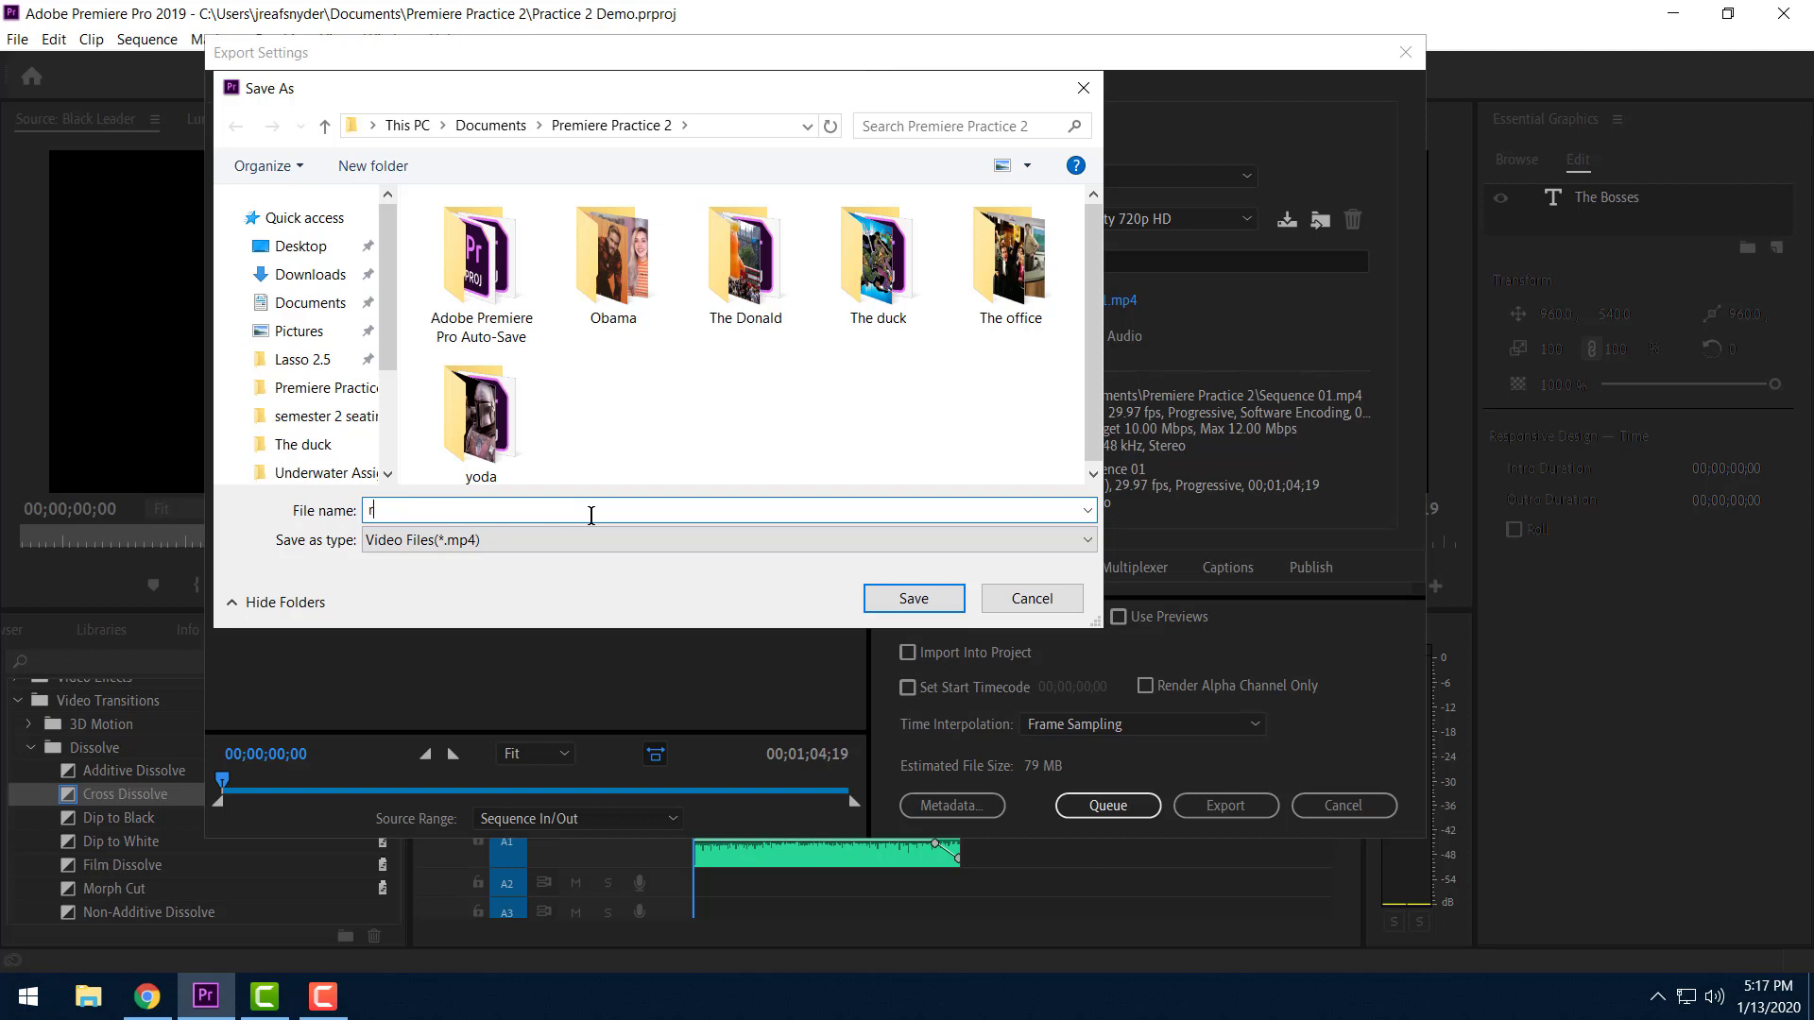
pyautogui.write('prac')
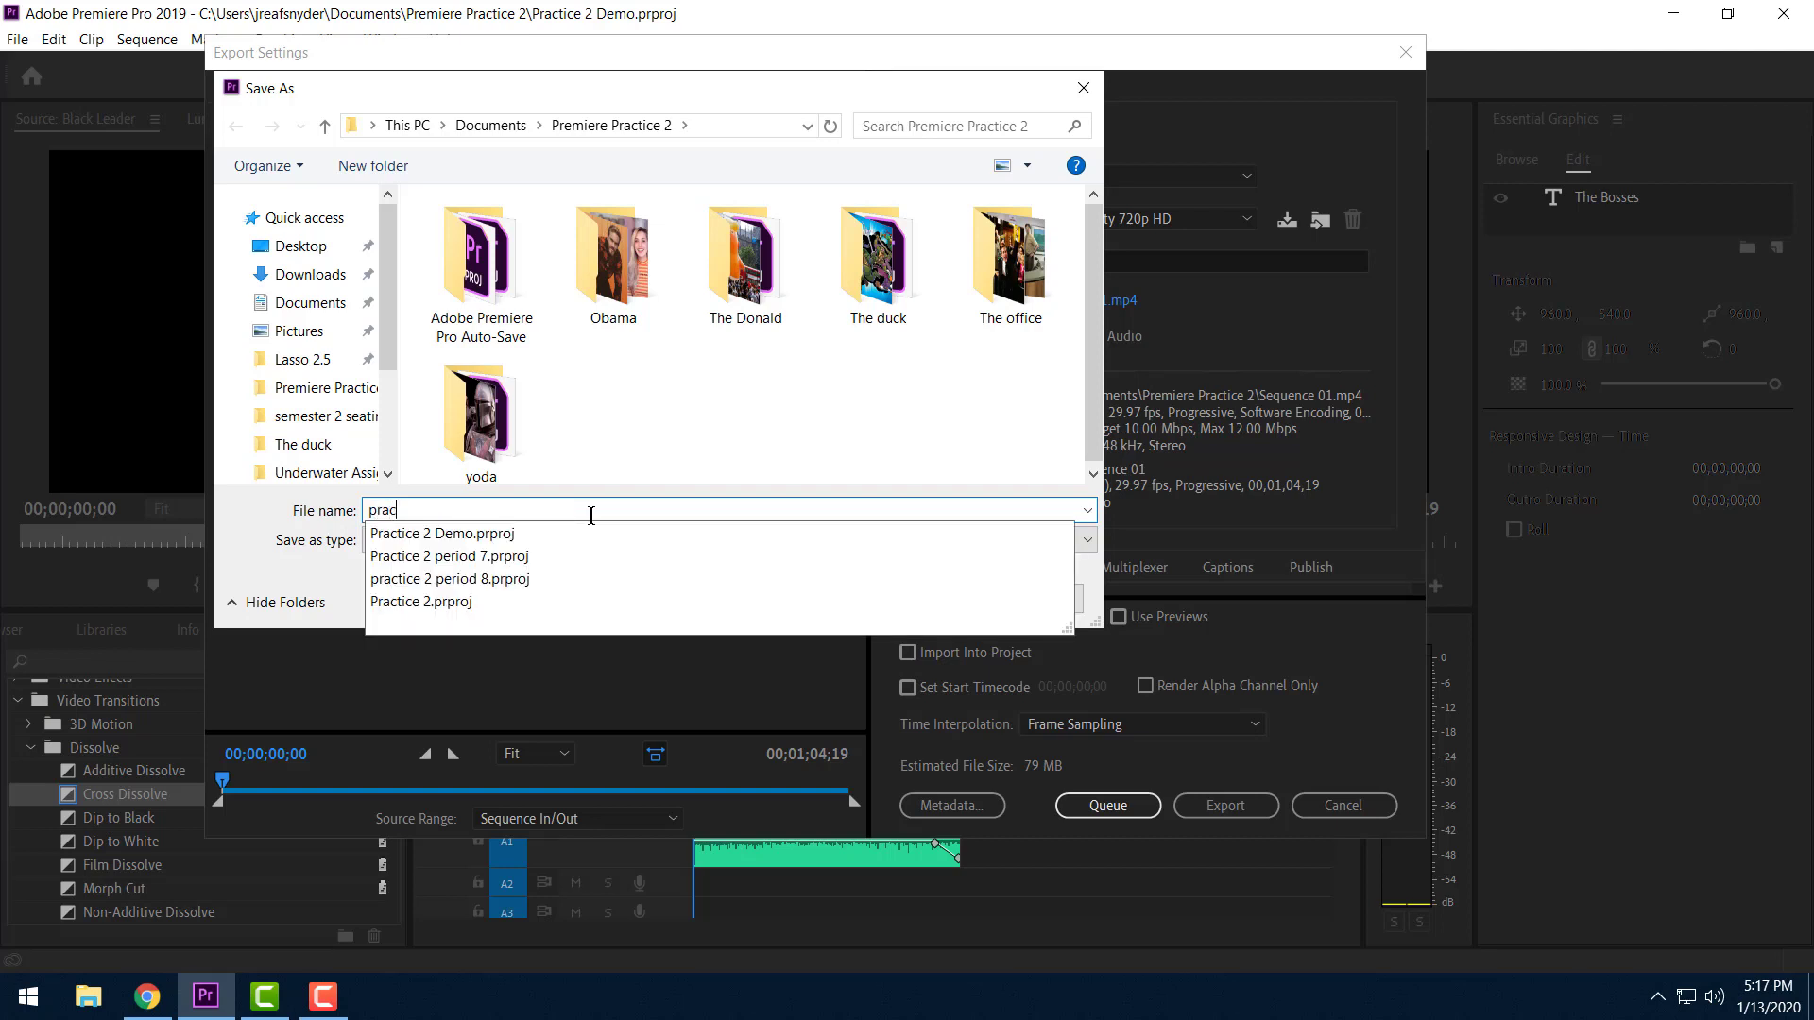
pyautogui.write('tice reafsnyder')
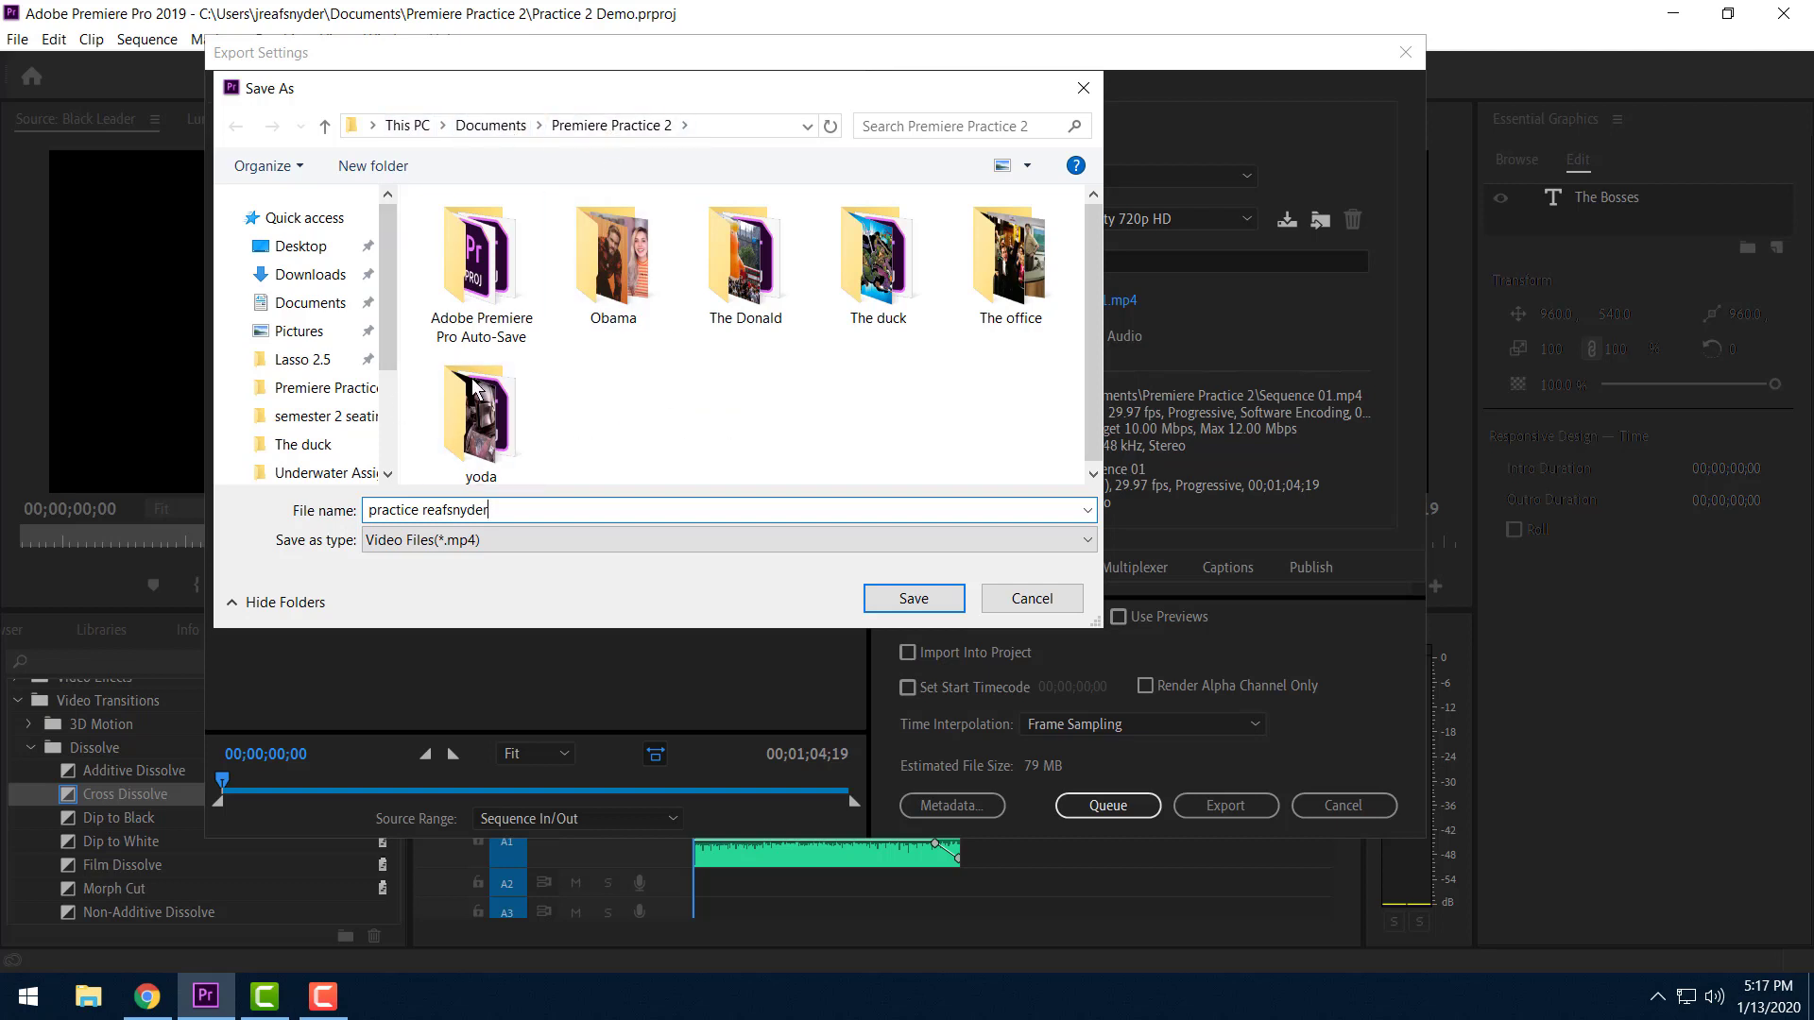
pyautogui.click(315, 280)
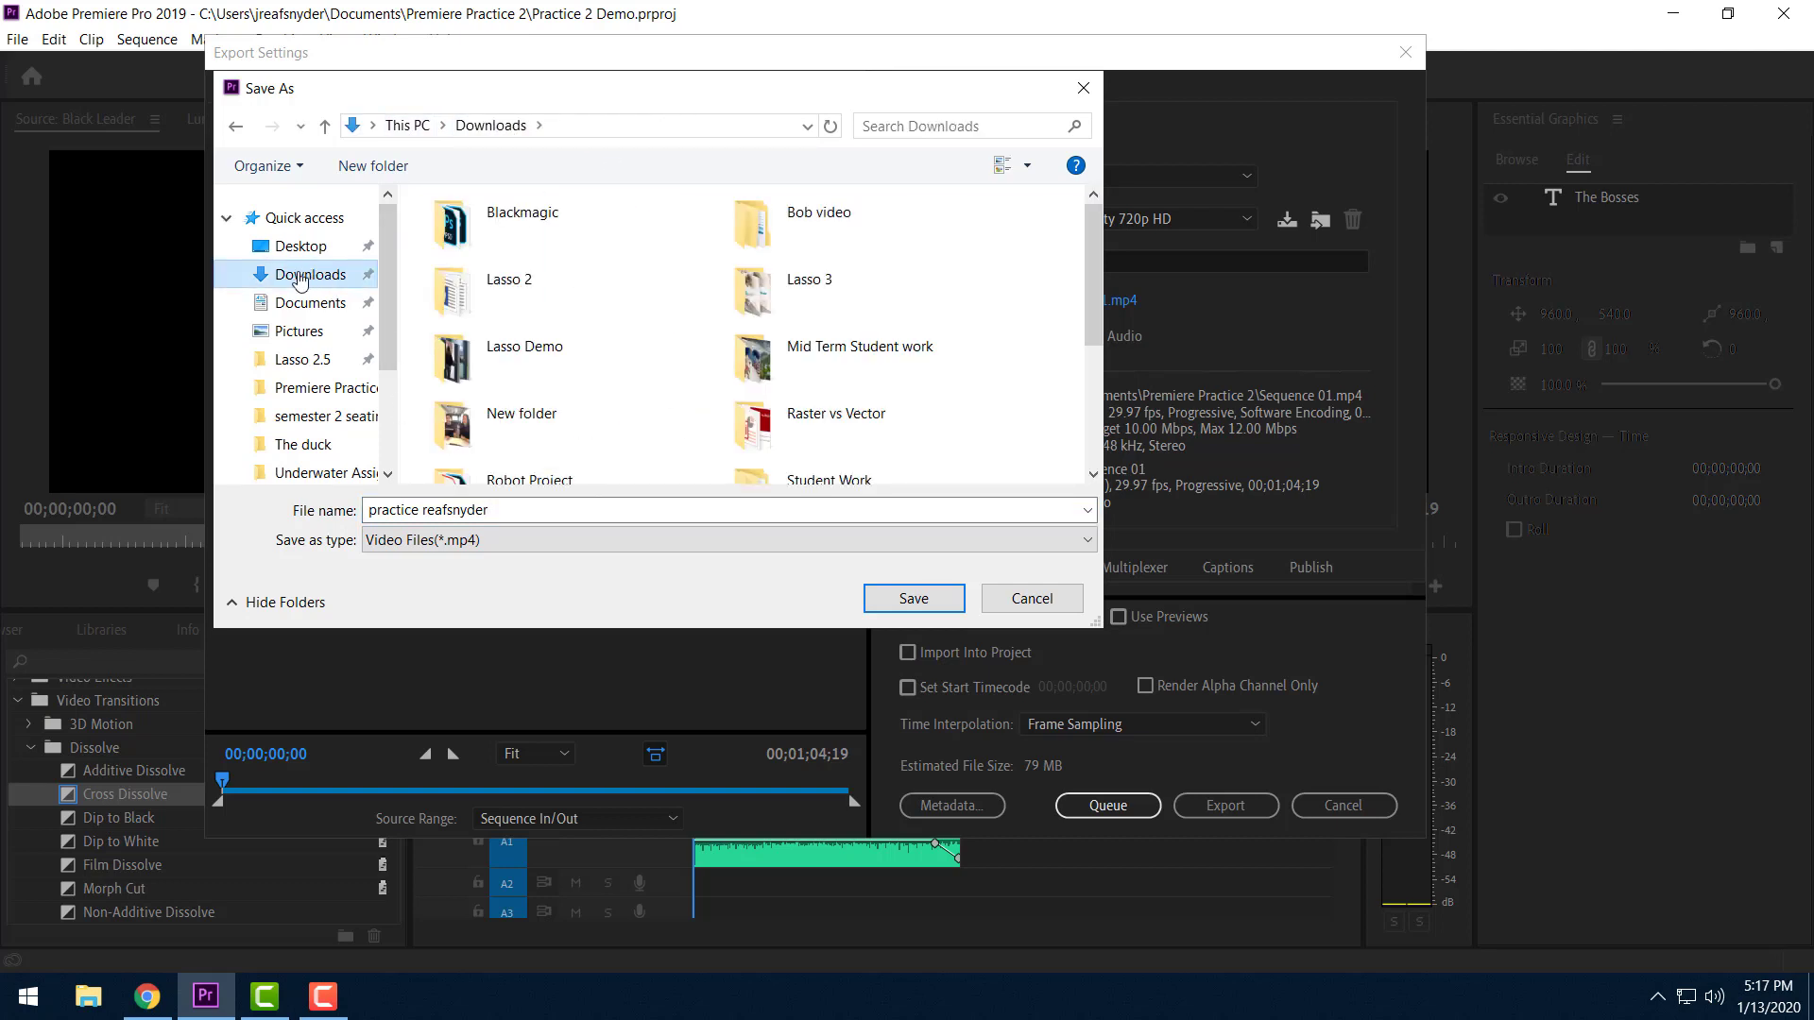
pyautogui.click(291, 304)
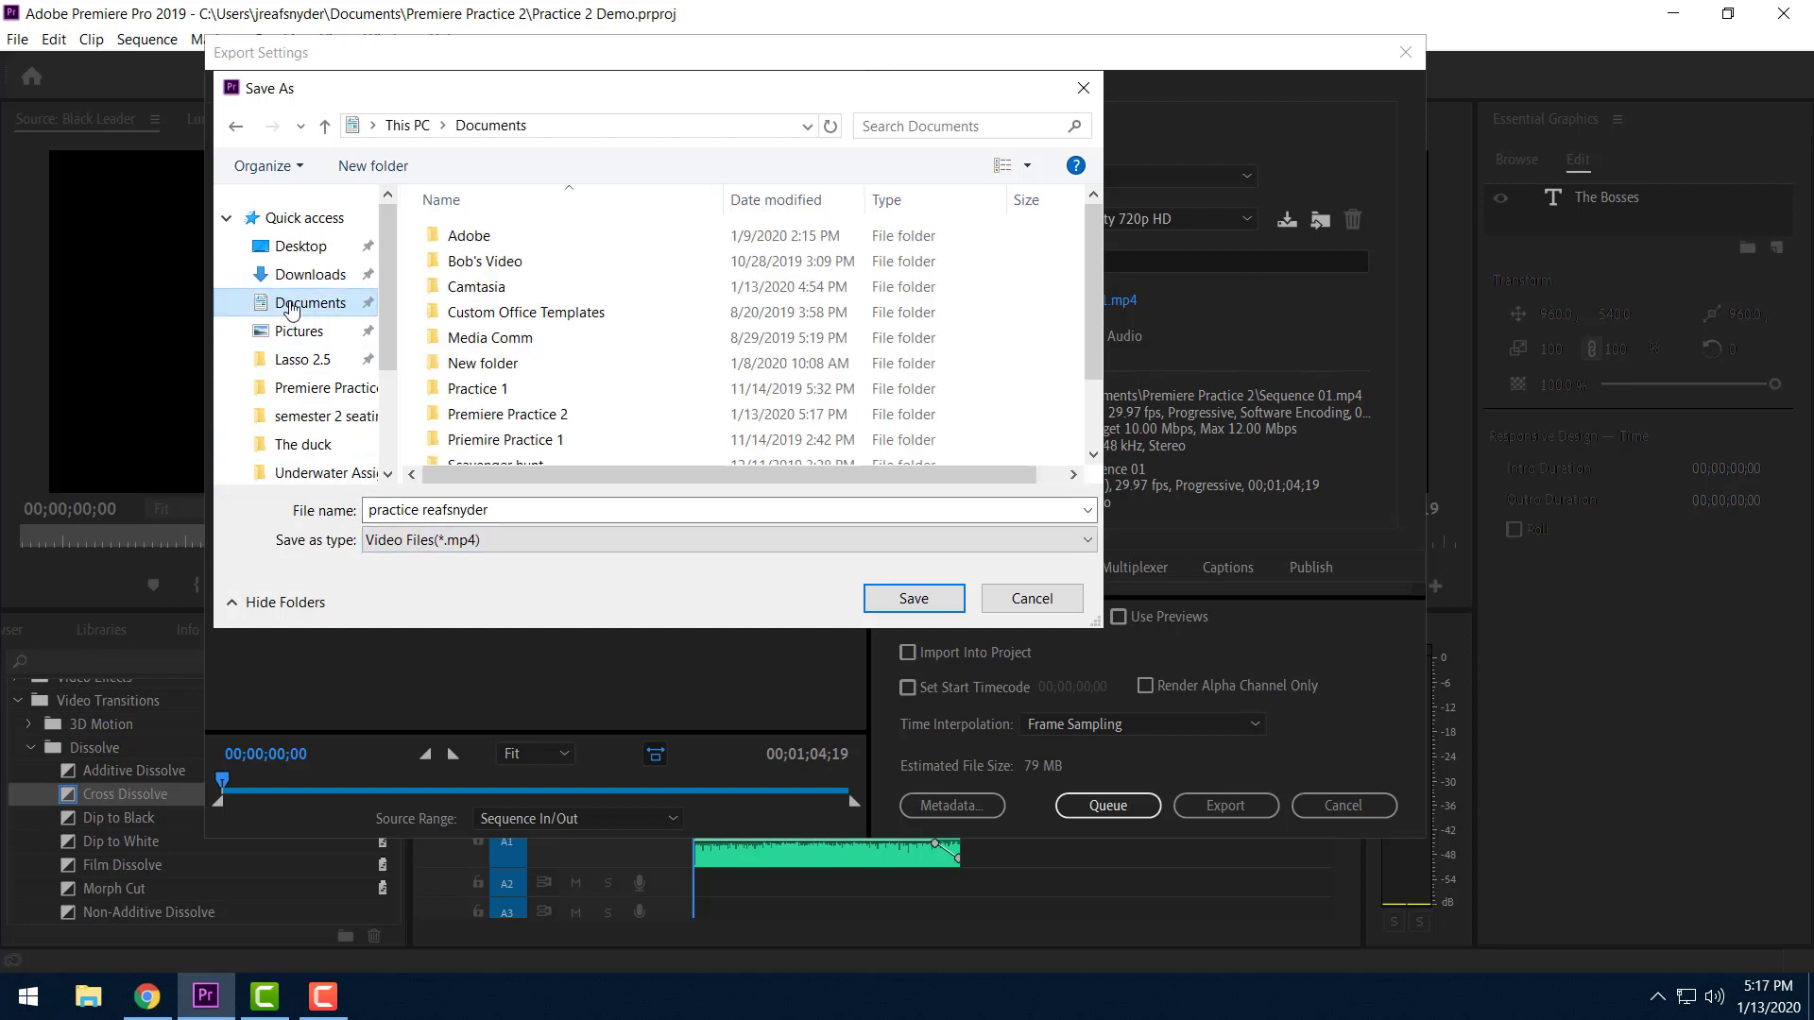
pyautogui.click(305, 336)
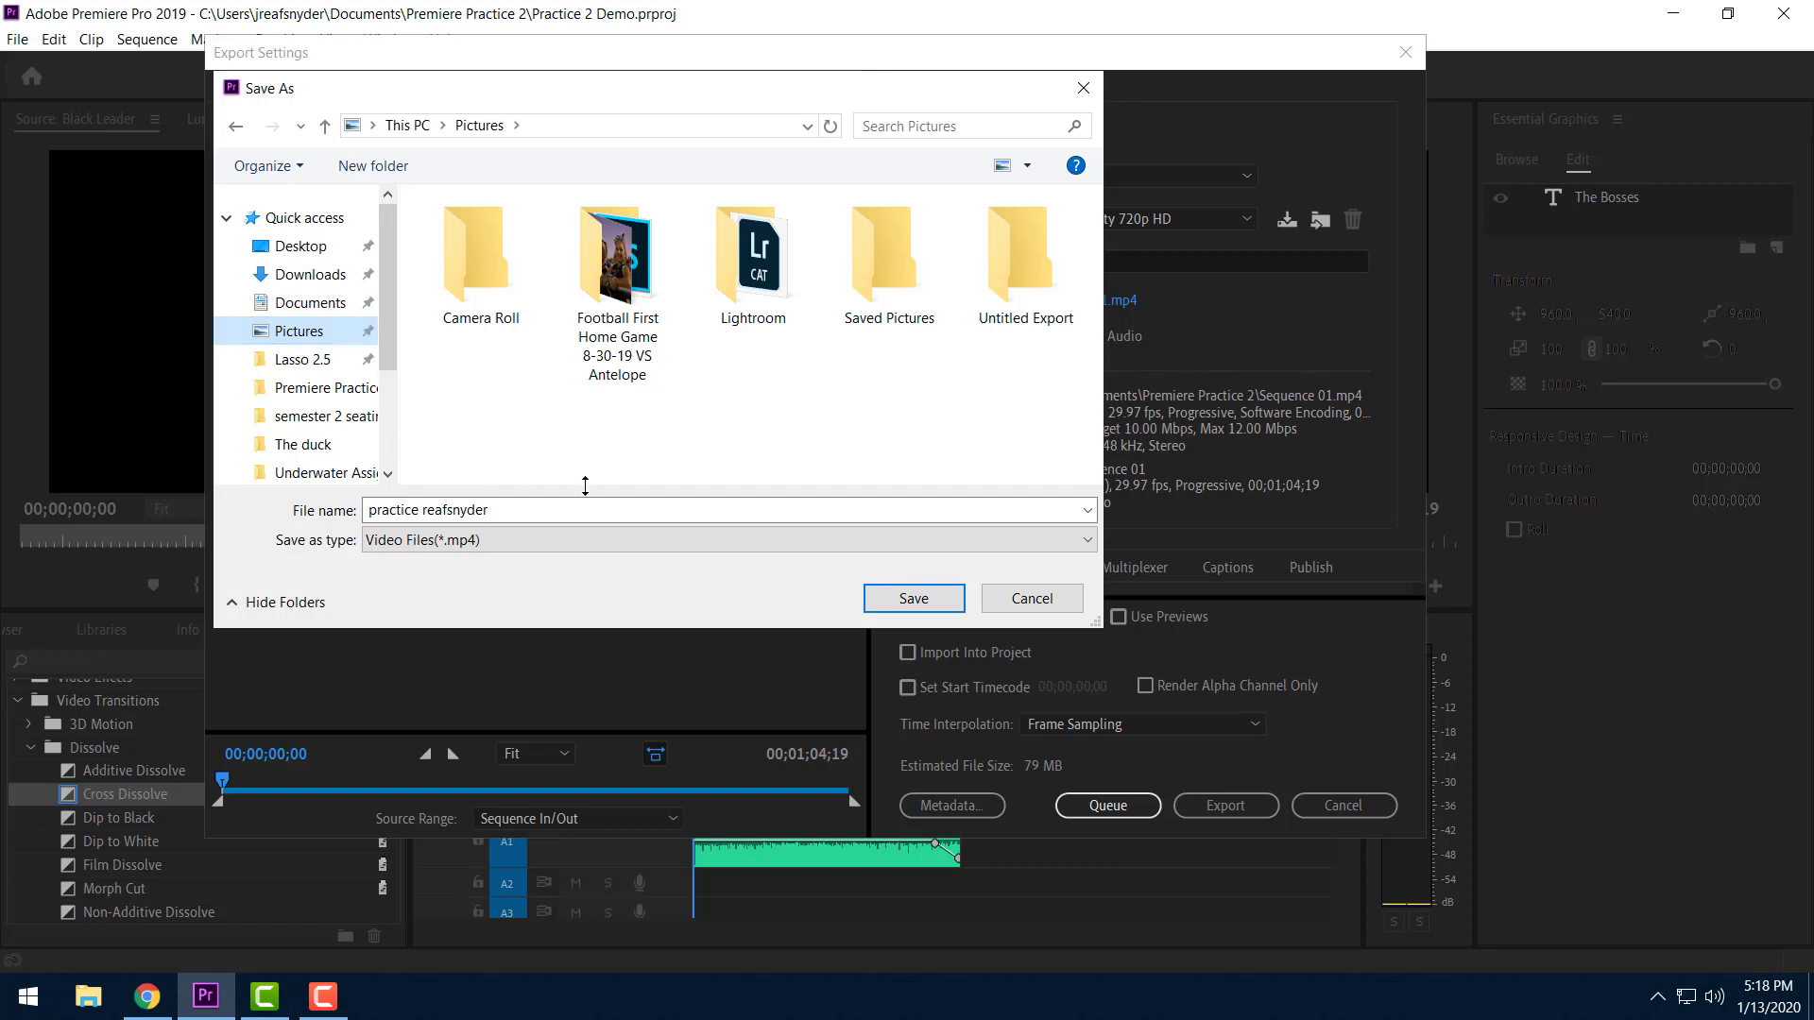
# Insert "2" after "practice" in the output file name, save it, and start exporting the video.
pyautogui.click(422, 511)
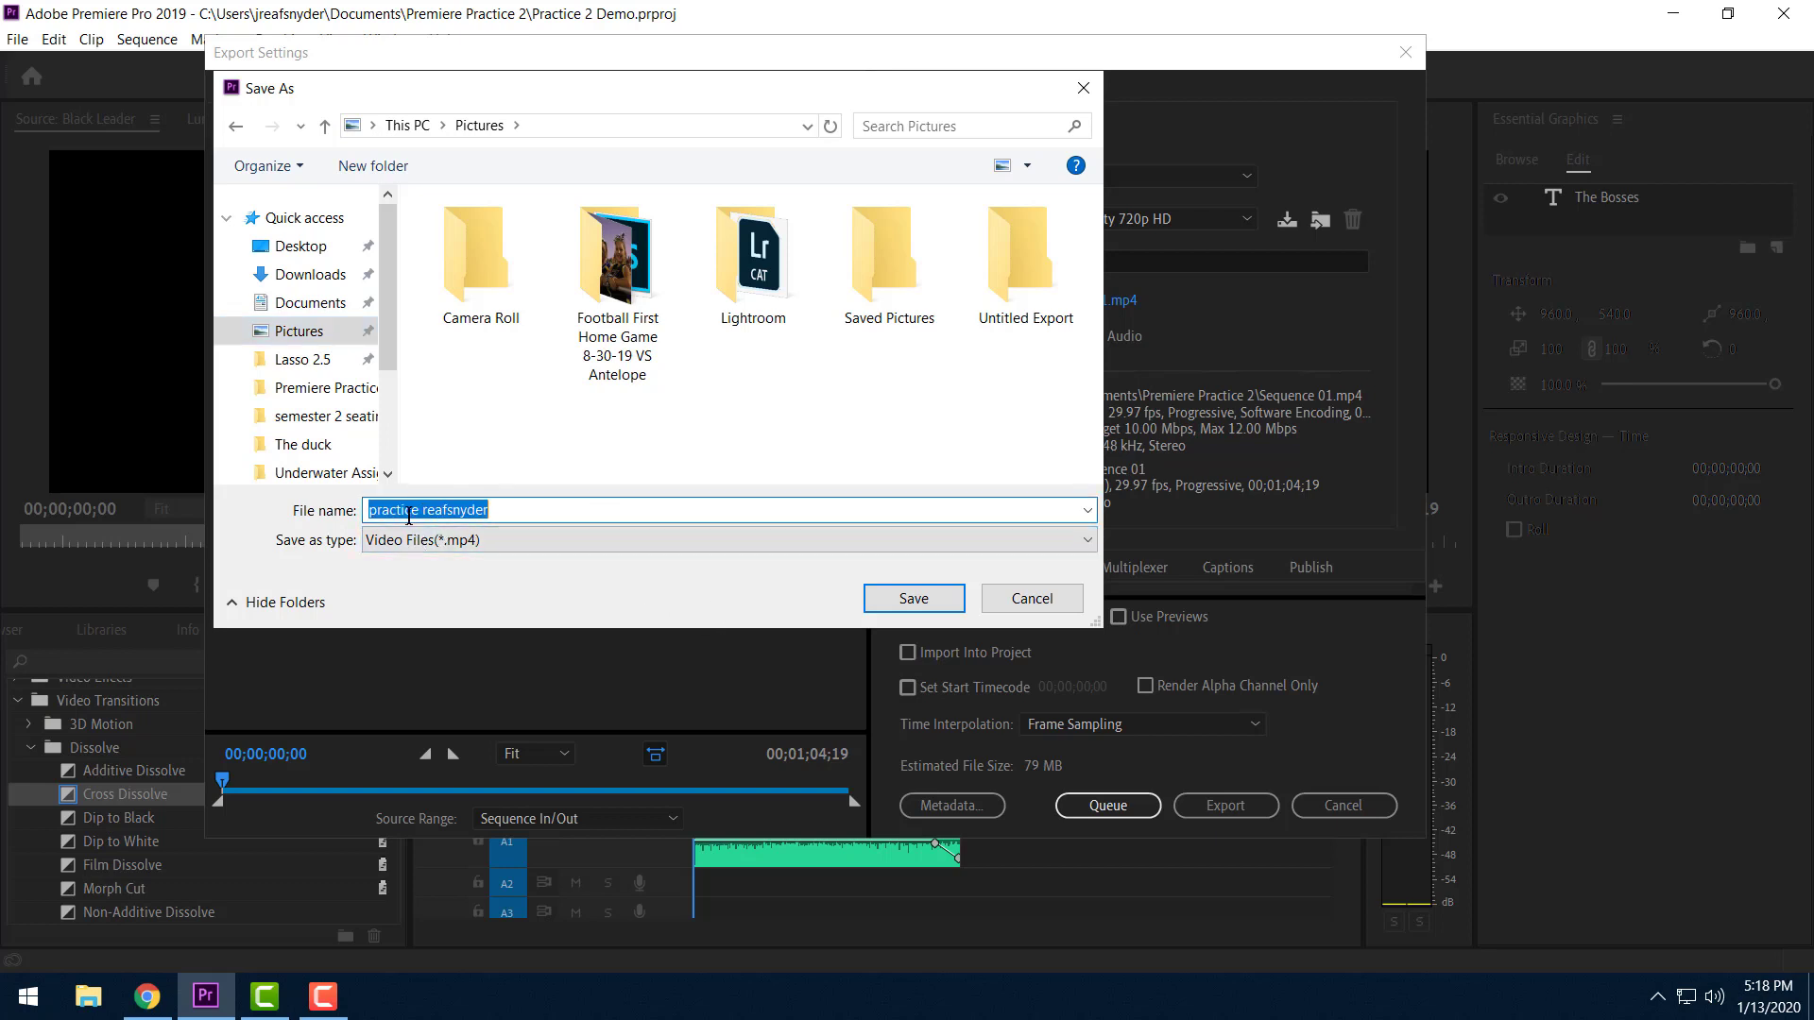
pyautogui.click(421, 511)
pyautogui.write('2')
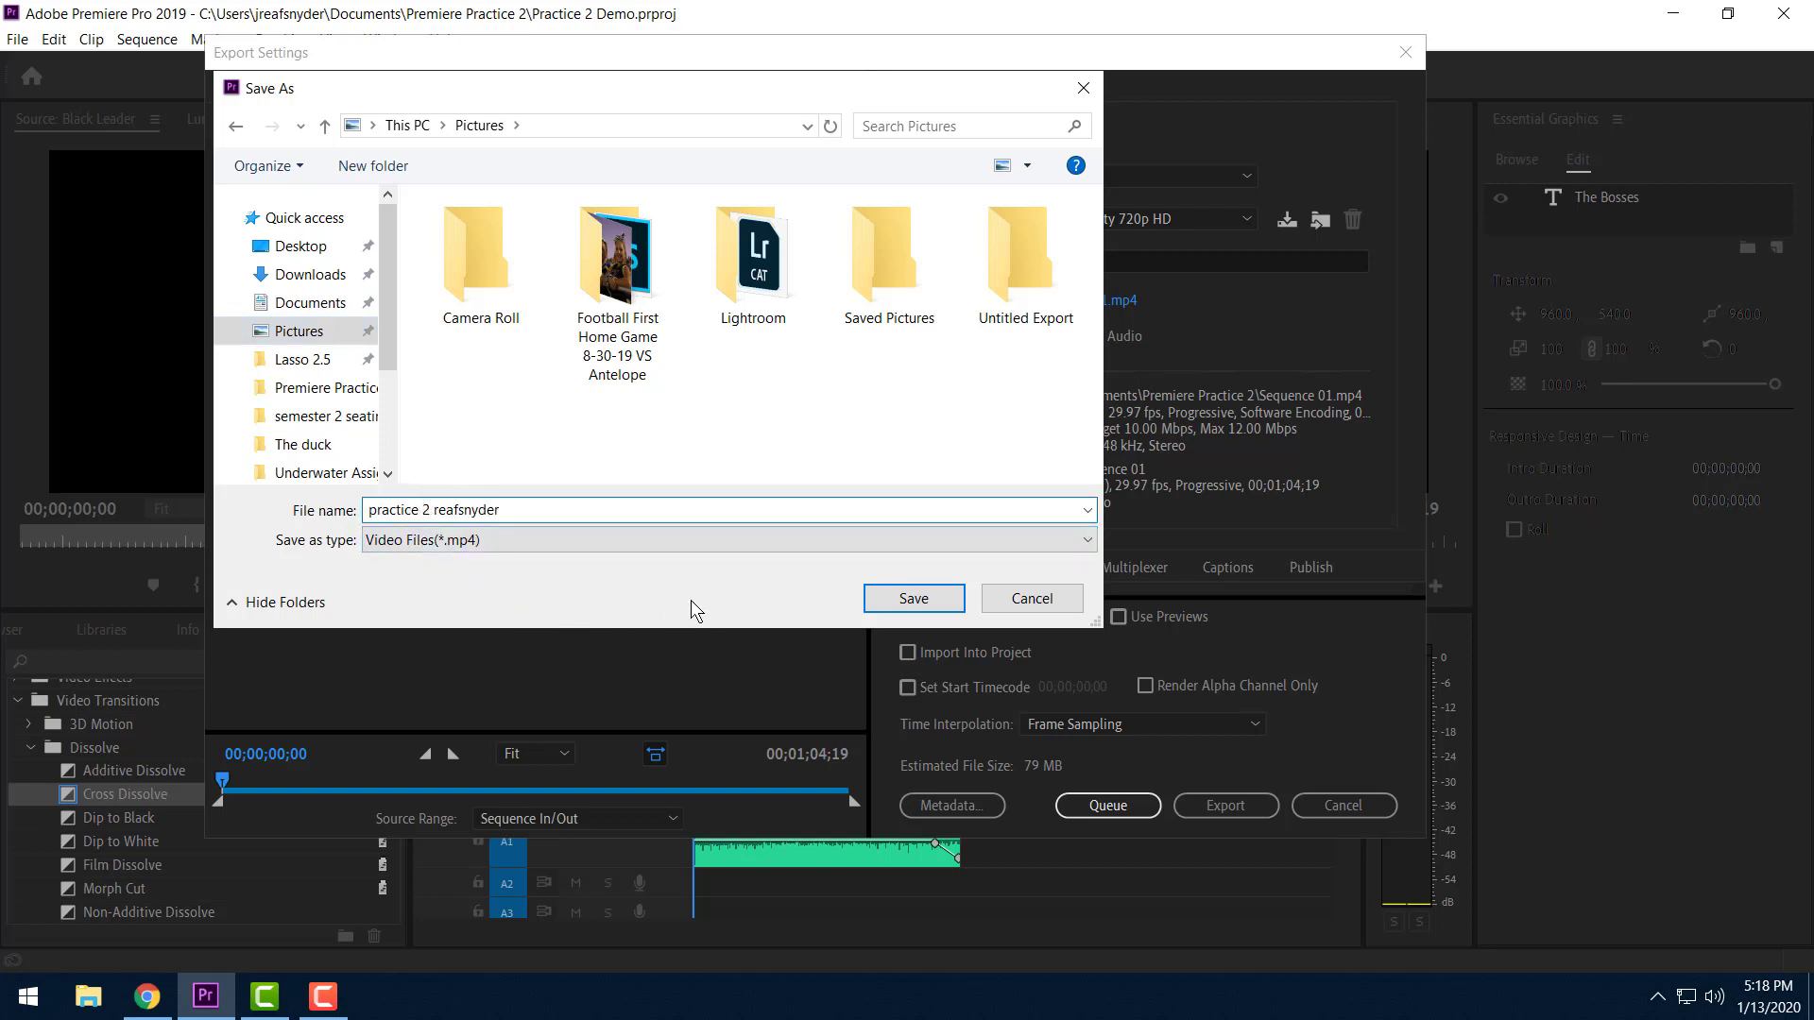
pyautogui.click(913, 599)
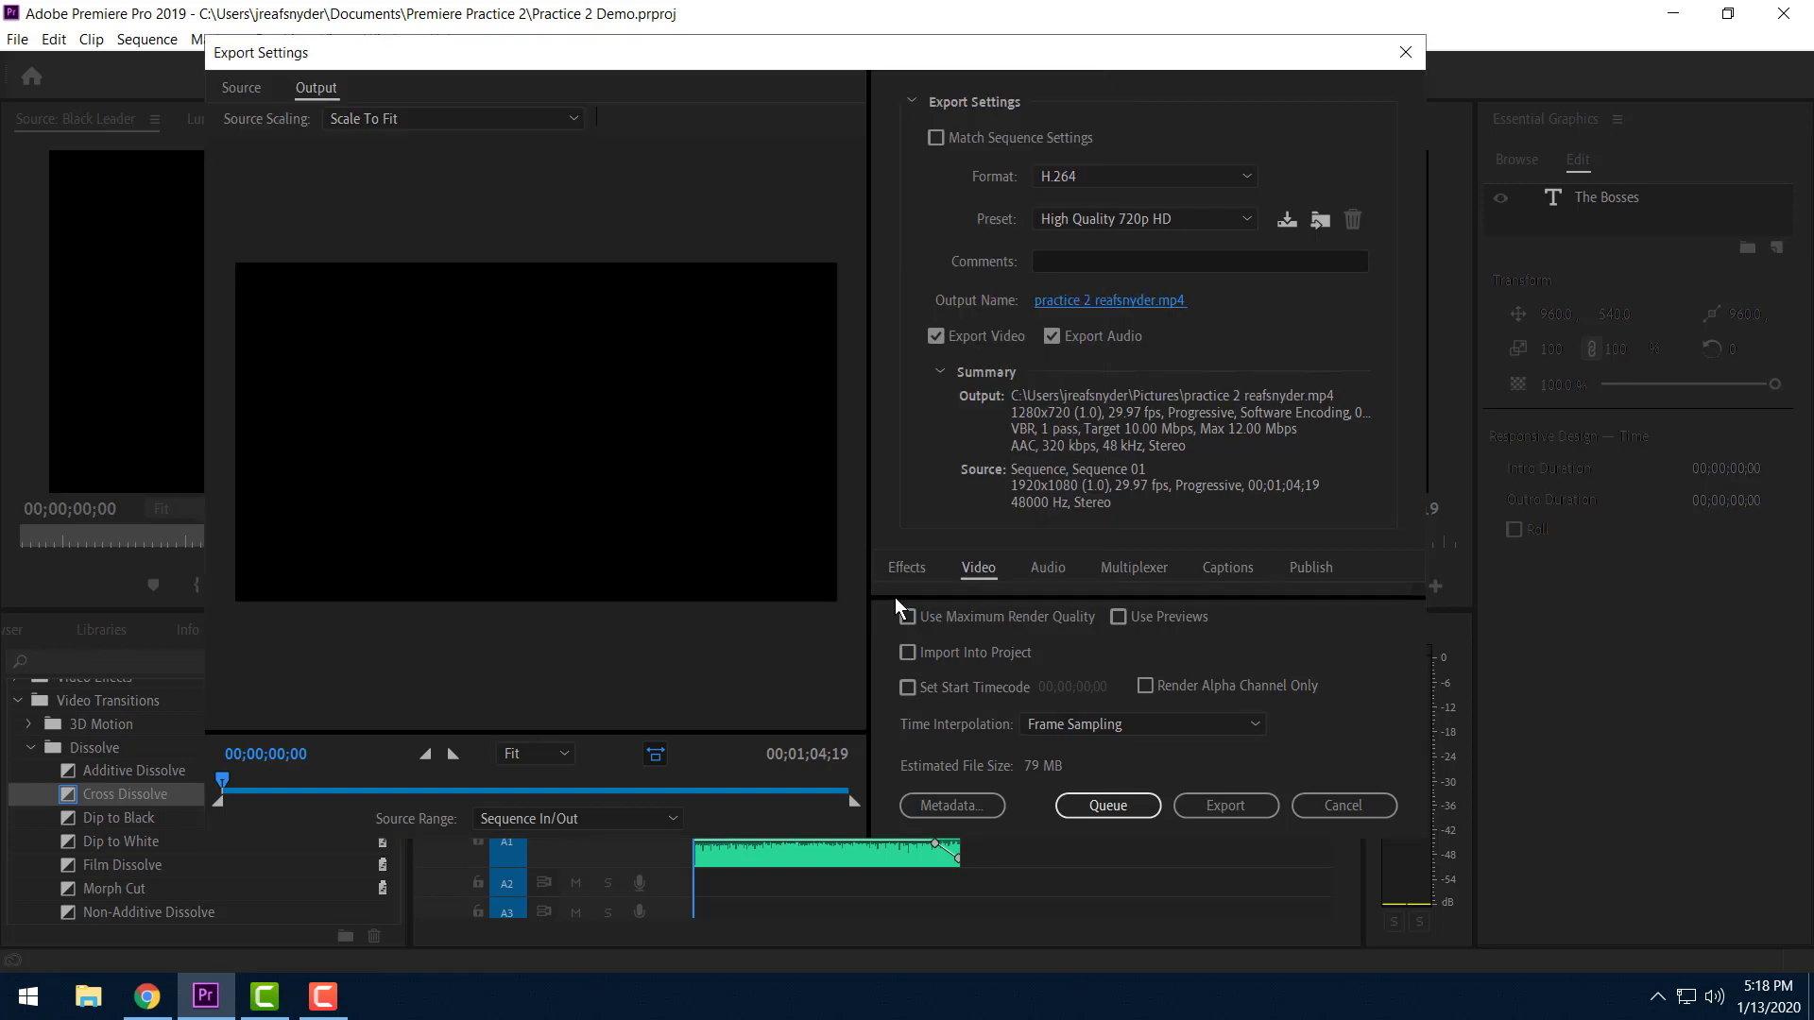
pyautogui.click(1225, 805)
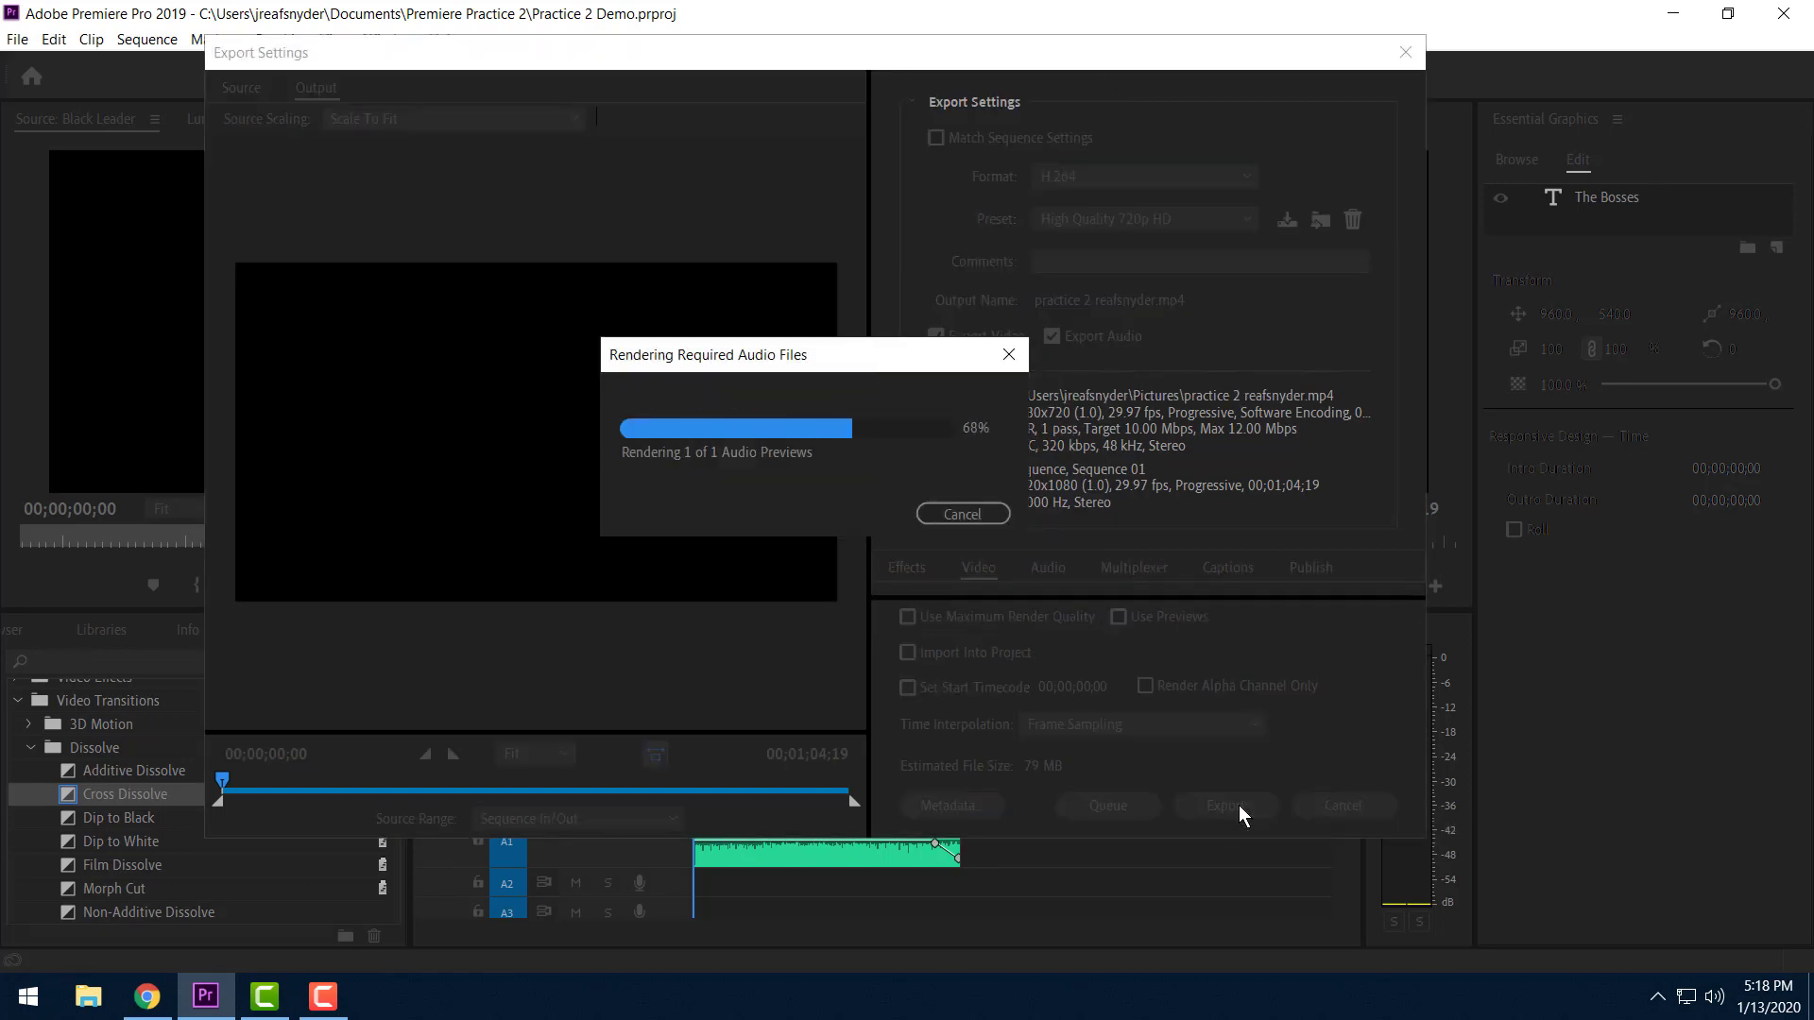